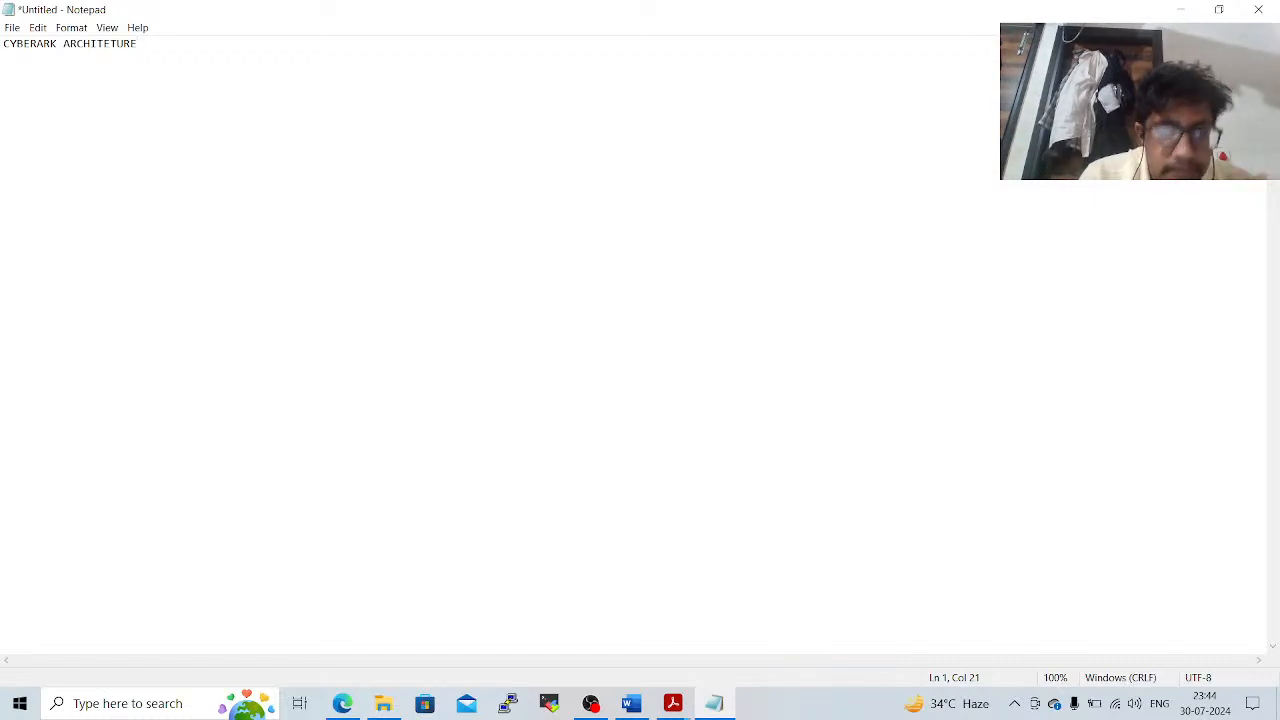
Underline the CYBERARK ARCHITETURE heading with a row of dashes and enlarge the text display to 150%
{"action": "type", "text": "------------"}
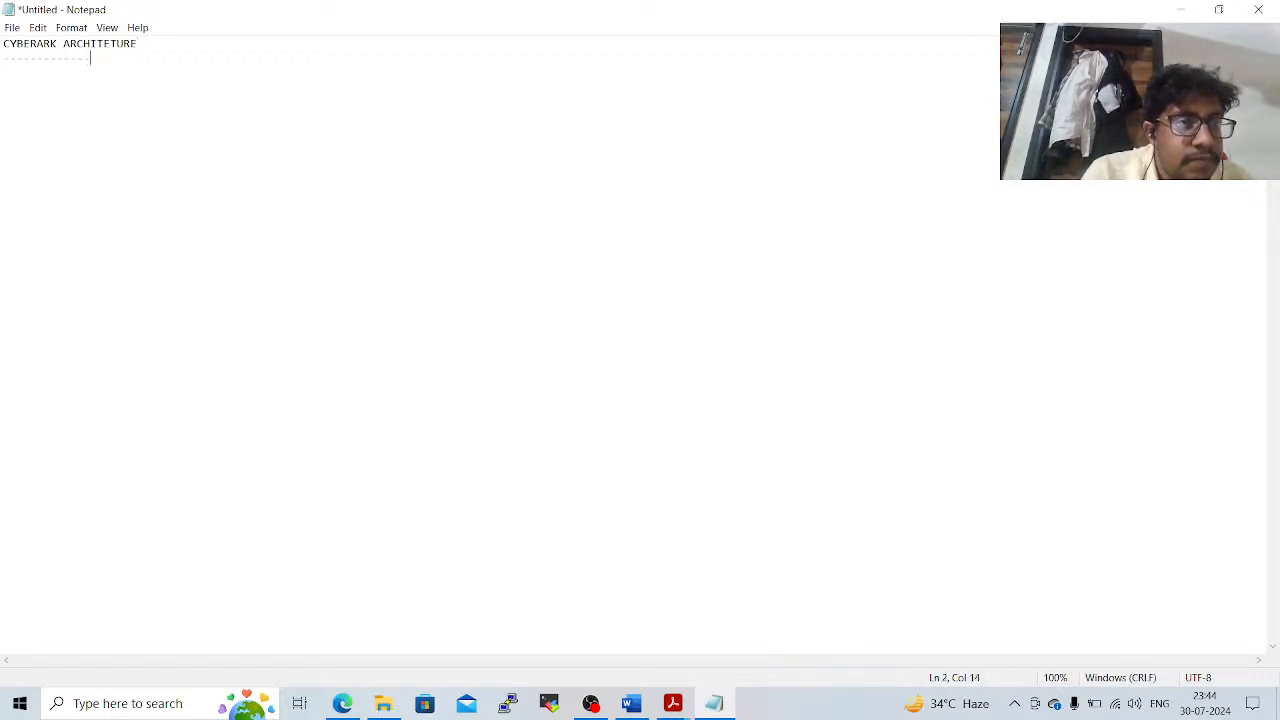
{"action": "type", "text": "------"}
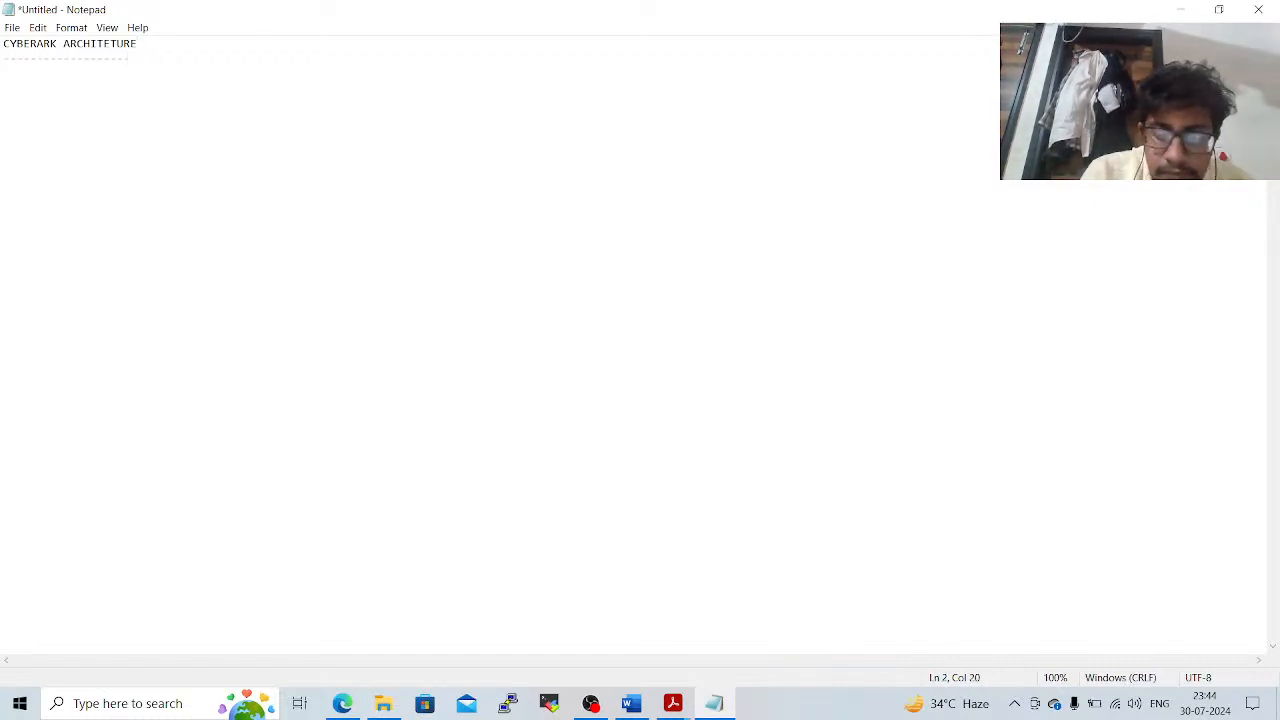
{"action": "key", "text": "ctrl+plus"}
{"action": "key", "text": "ctrl+plus"}
{"action": "key", "text": "ctrl+plus"}
{"action": "key", "text": "ctrl+plus"}
{"action": "key", "text": "ctrl+plus"}
{"action": "key", "text": "Return"}
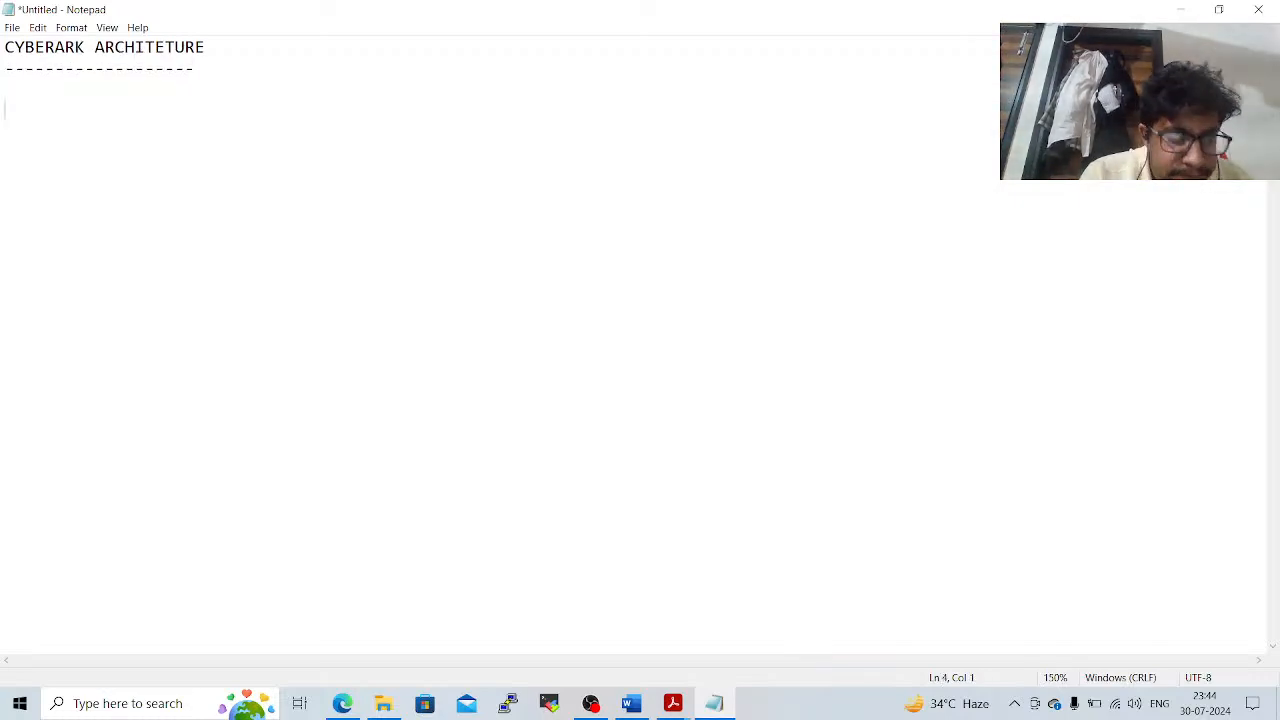
Check the CyberArk architecture diagram in Word and write the subheading VAULT below the dashes in Notepad
{"action": "key", "text": "alt+Tab"}
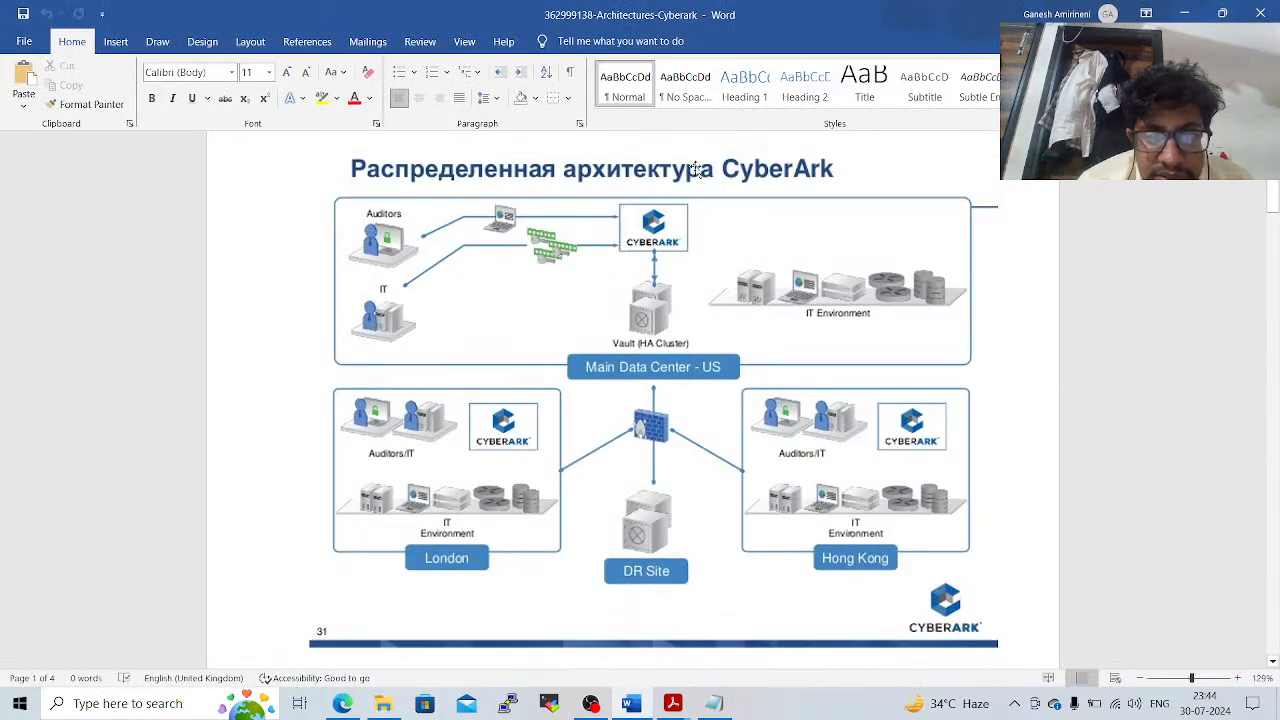
{"action": "key", "text": "alt+Tab"}
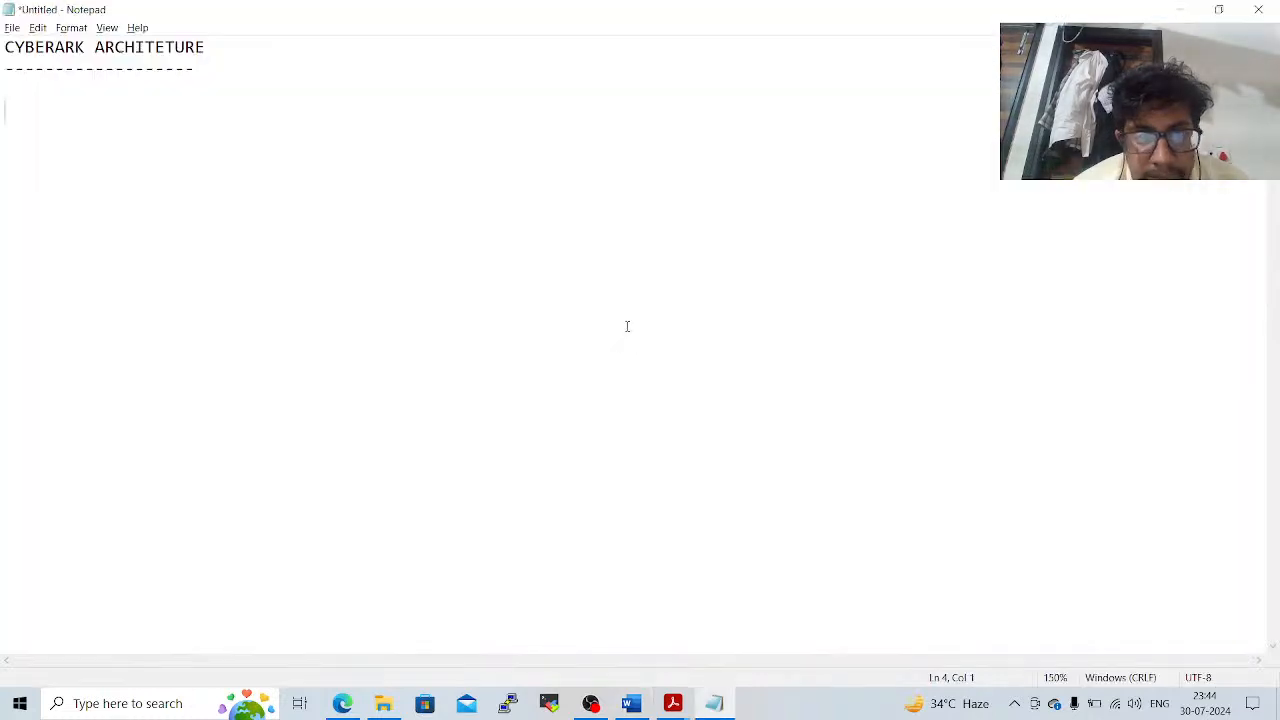
{"action": "type", "text": "VALU"}
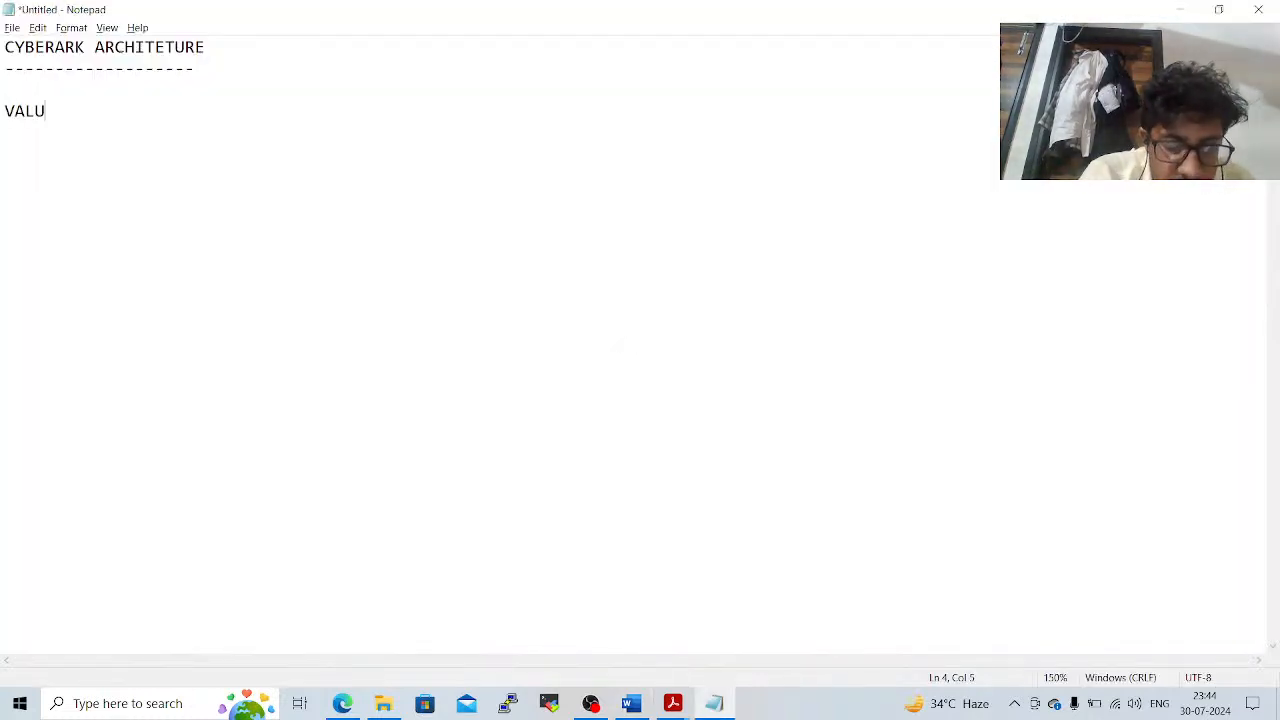
{"action": "type", "text": "T"}
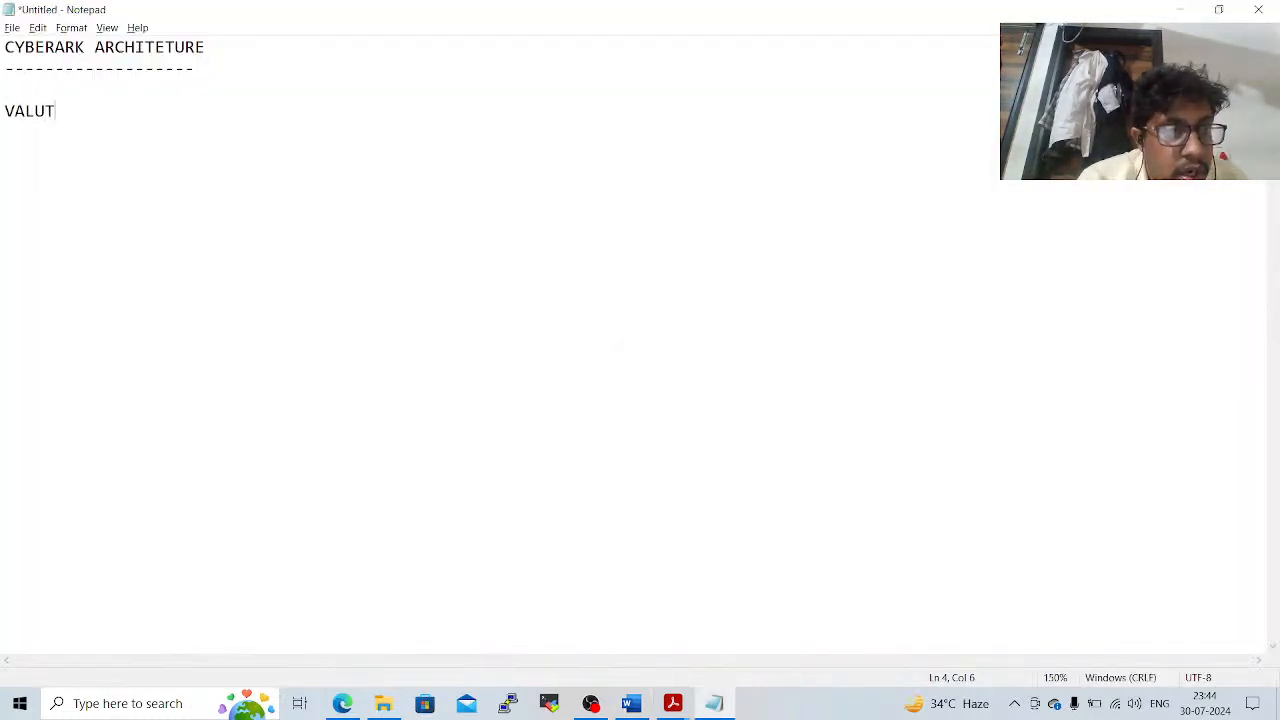
{"action": "key", "text": "alt+Tab"}
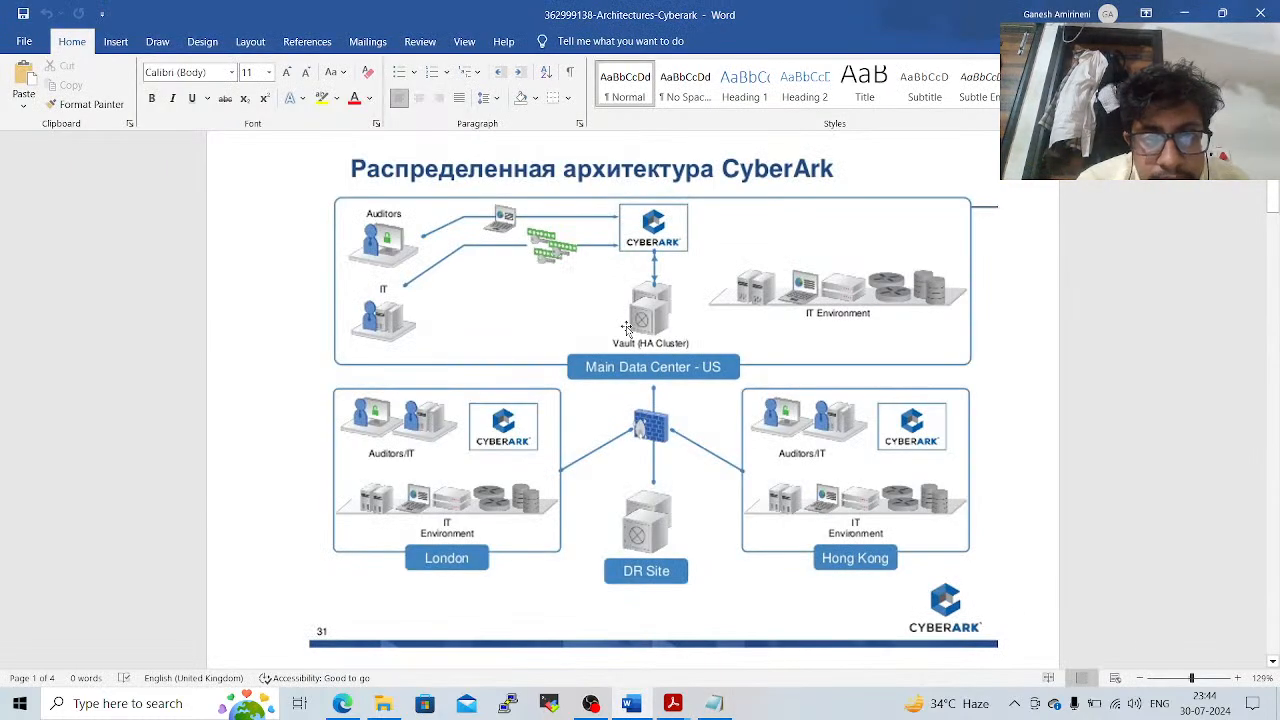
{"action": "key", "text": "alt+Tab"}
{"action": "key", "text": "BackSpace"}
{"action": "key", "text": "BackSpace"}
{"action": "key", "text": "BackSpace"}
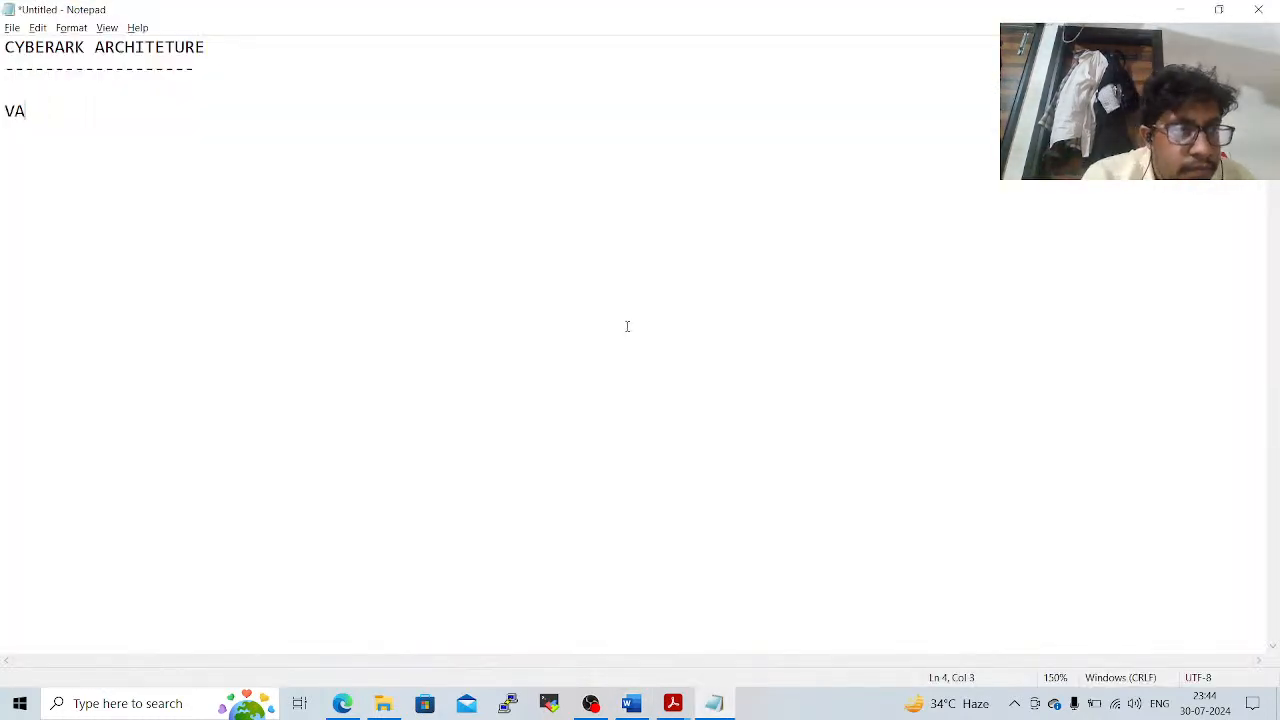
{"action": "type", "text": "U;"}
{"action": "key", "text": "BackSpace"}
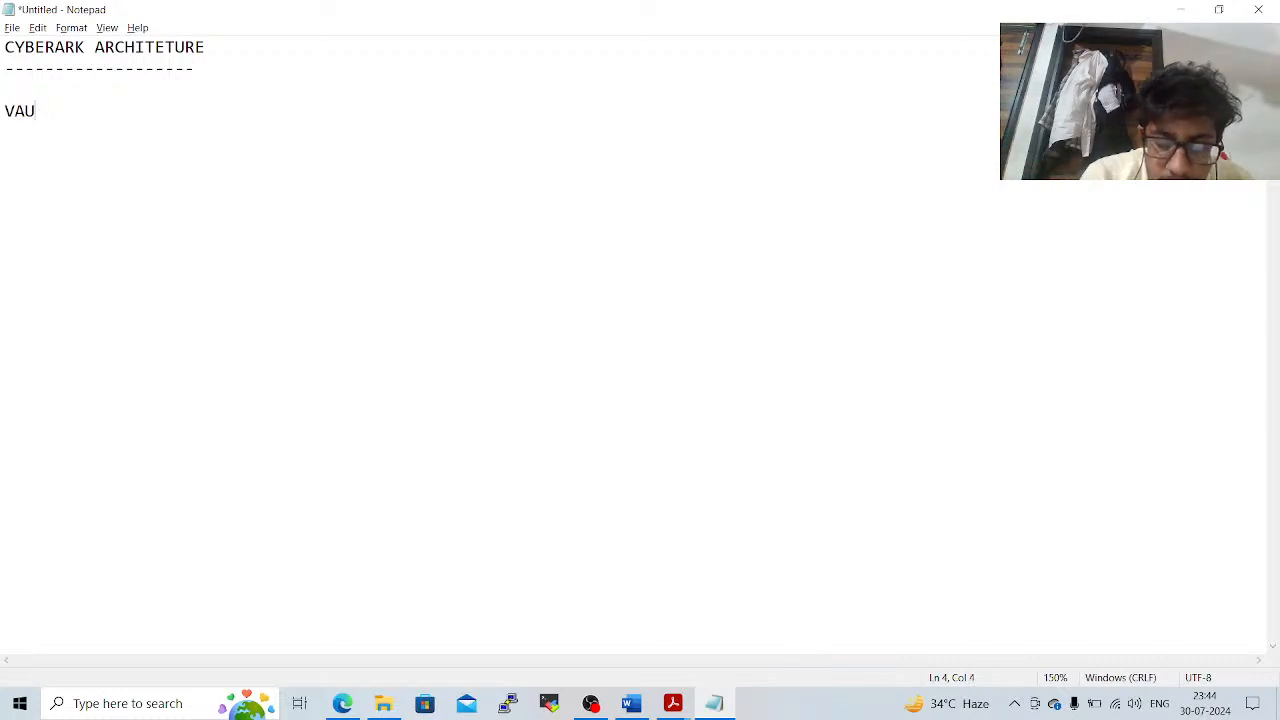
{"action": "type", "text": "LT "}
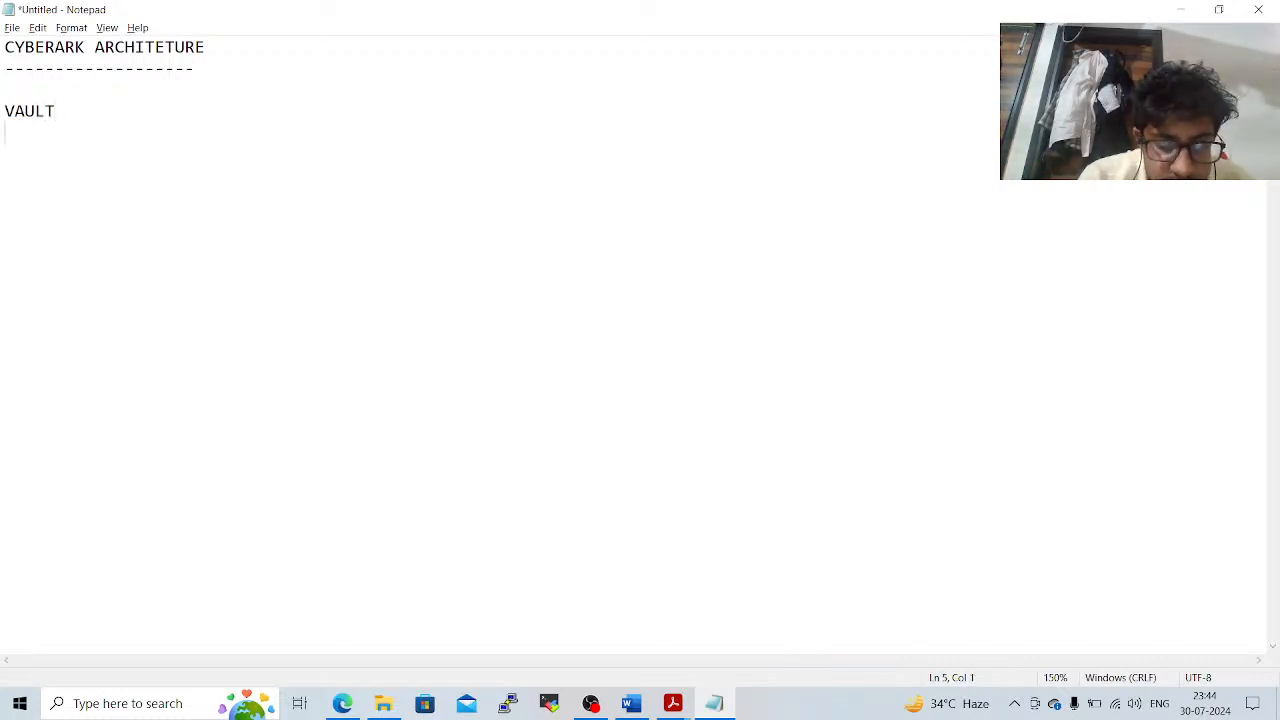
Write the line "TWO CATEGORIES ARETHERE in the vault" below the VAULT subheading, leaving a blank line between
{"action": "type", "text": "TWO CAT"}
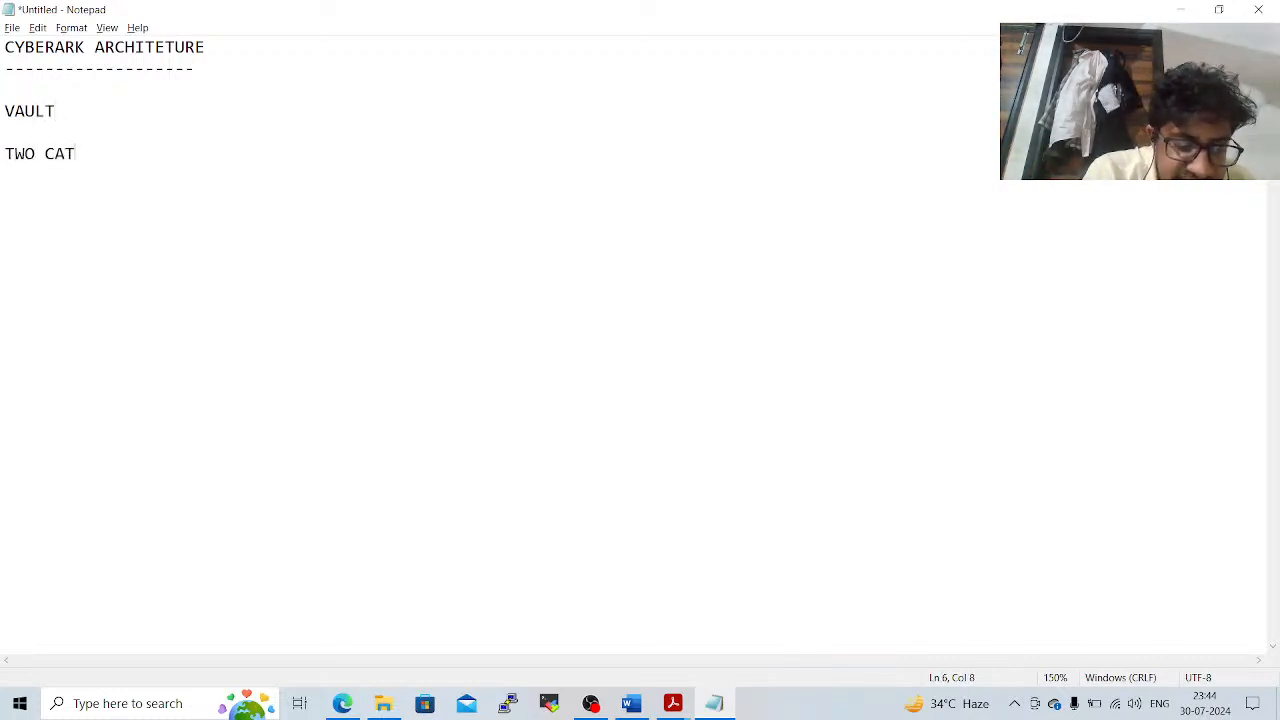
{"action": "type", "text": "EGORIES"}
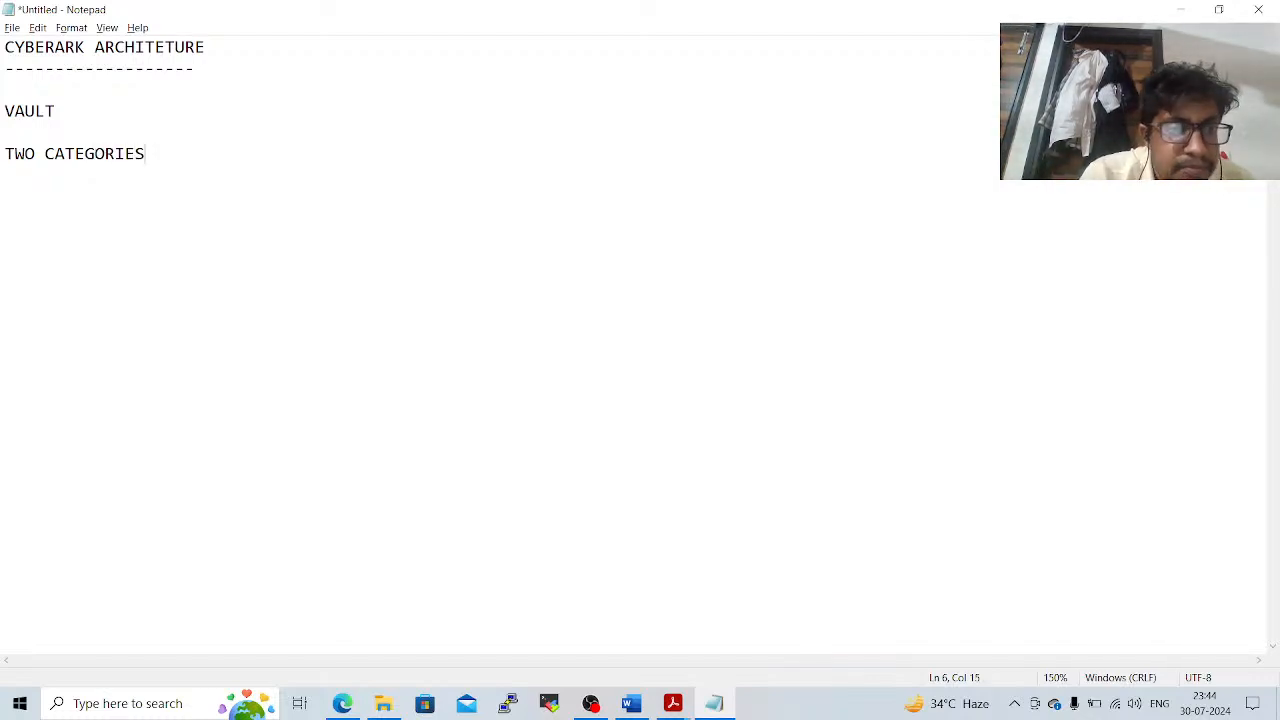
{"action": "type", "text": " ARETHERE "}
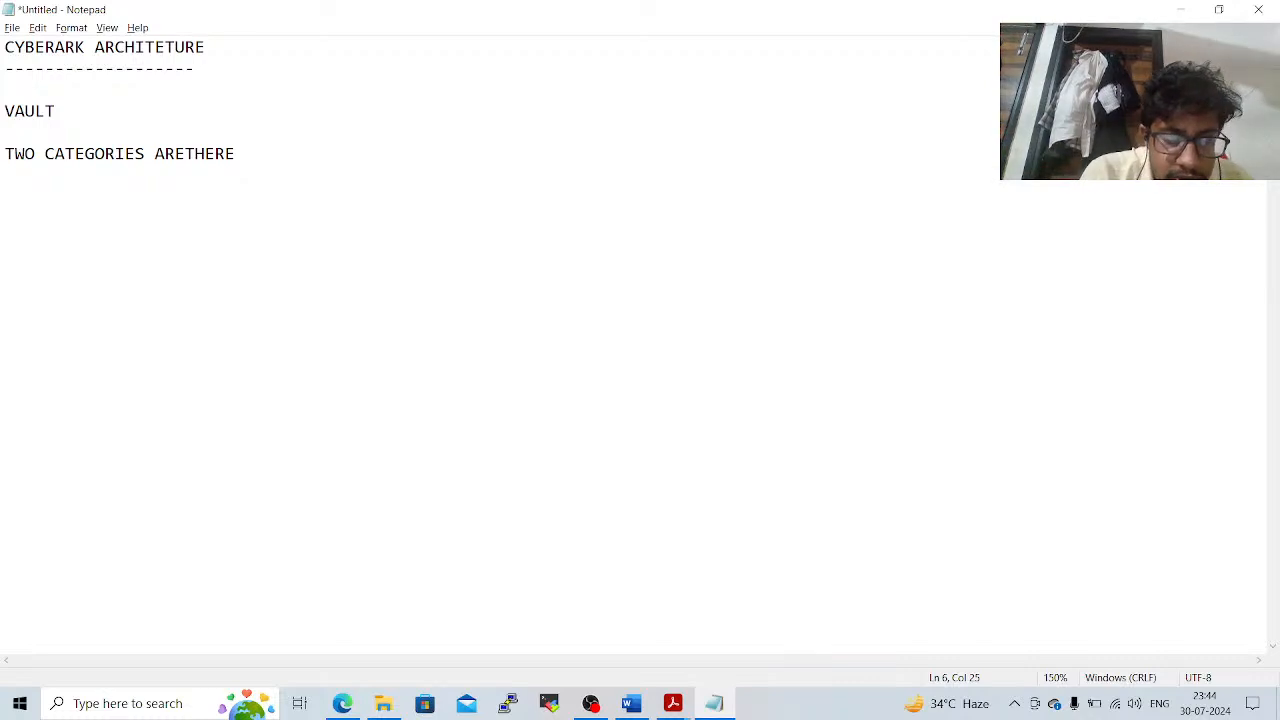
{"action": "type", "text": "in the va"}
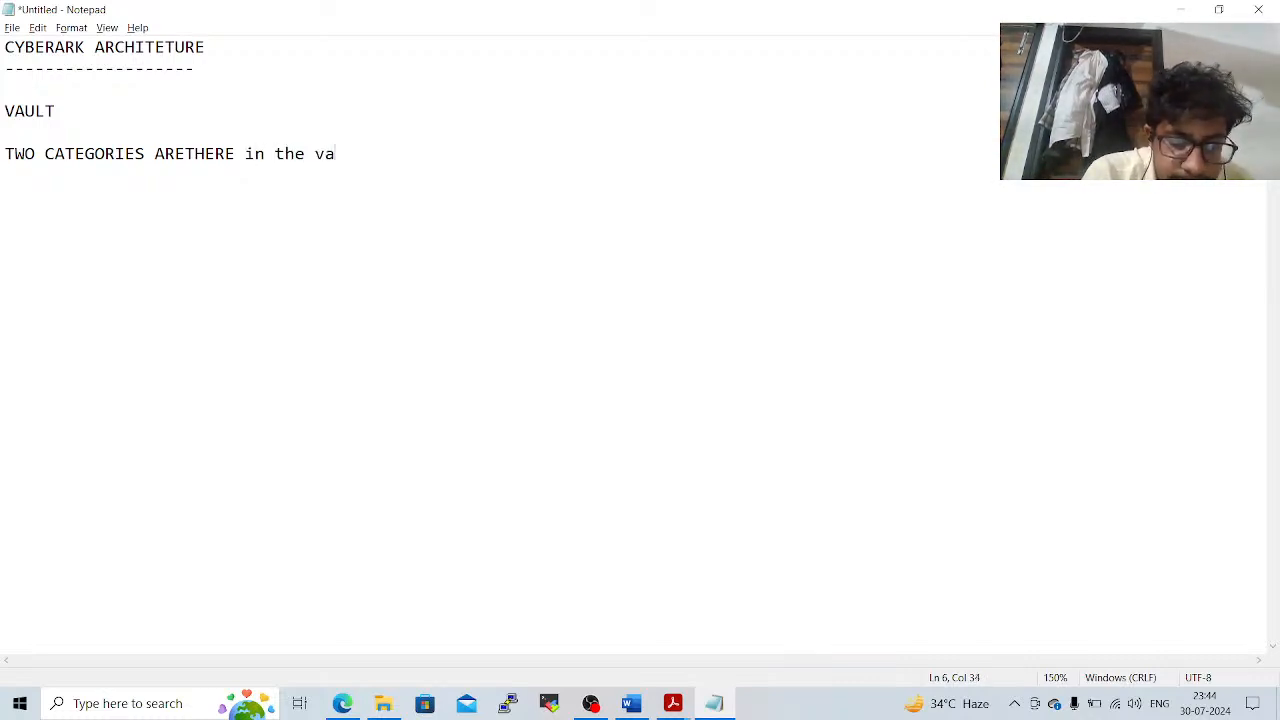
{"action": "type", "text": "ult"}
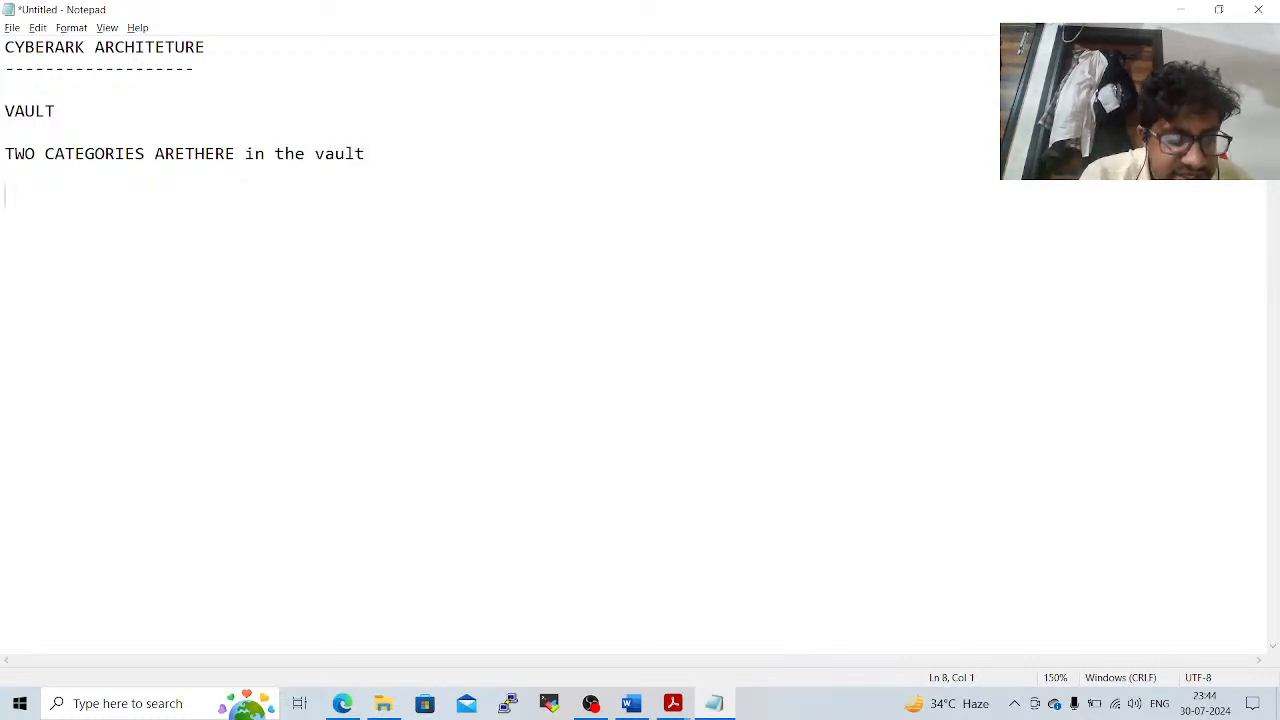
List the two vault categories on separate lines as "1.Standardaolone" and "2.Cluster (HA)"
{"action": "type", "text": "1.Stan"}
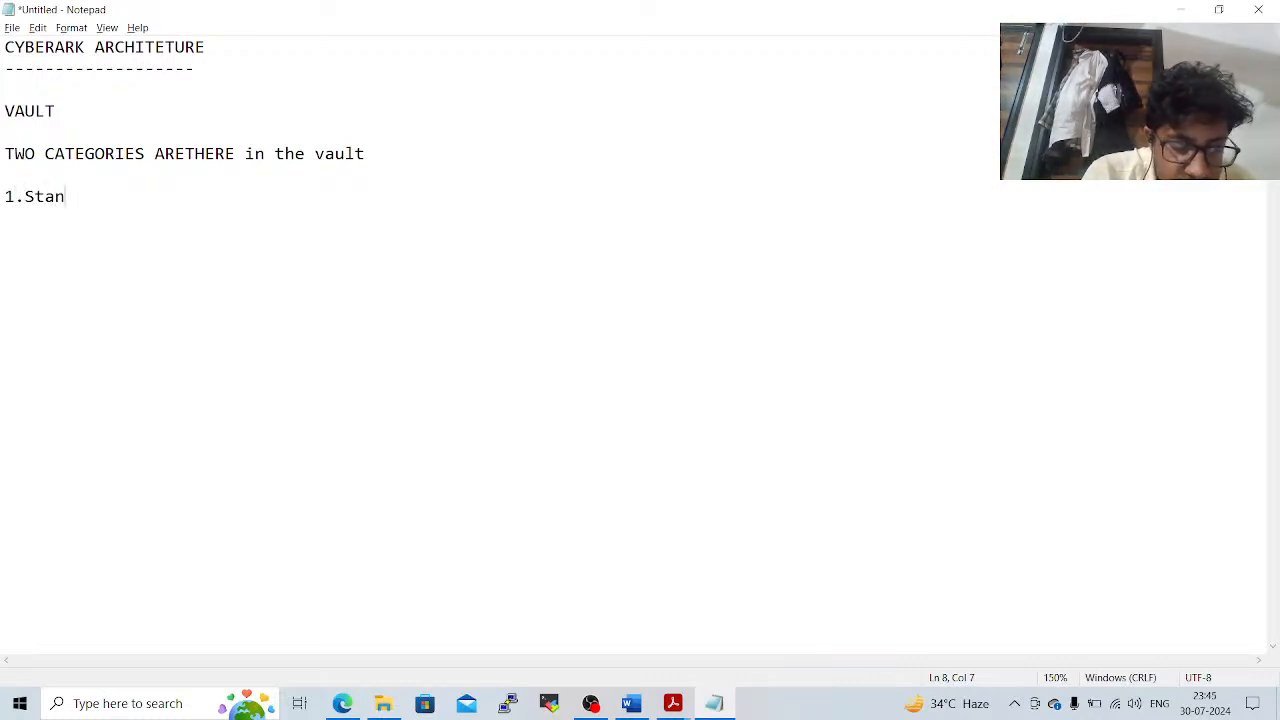
{"action": "type", "text": "dard"}
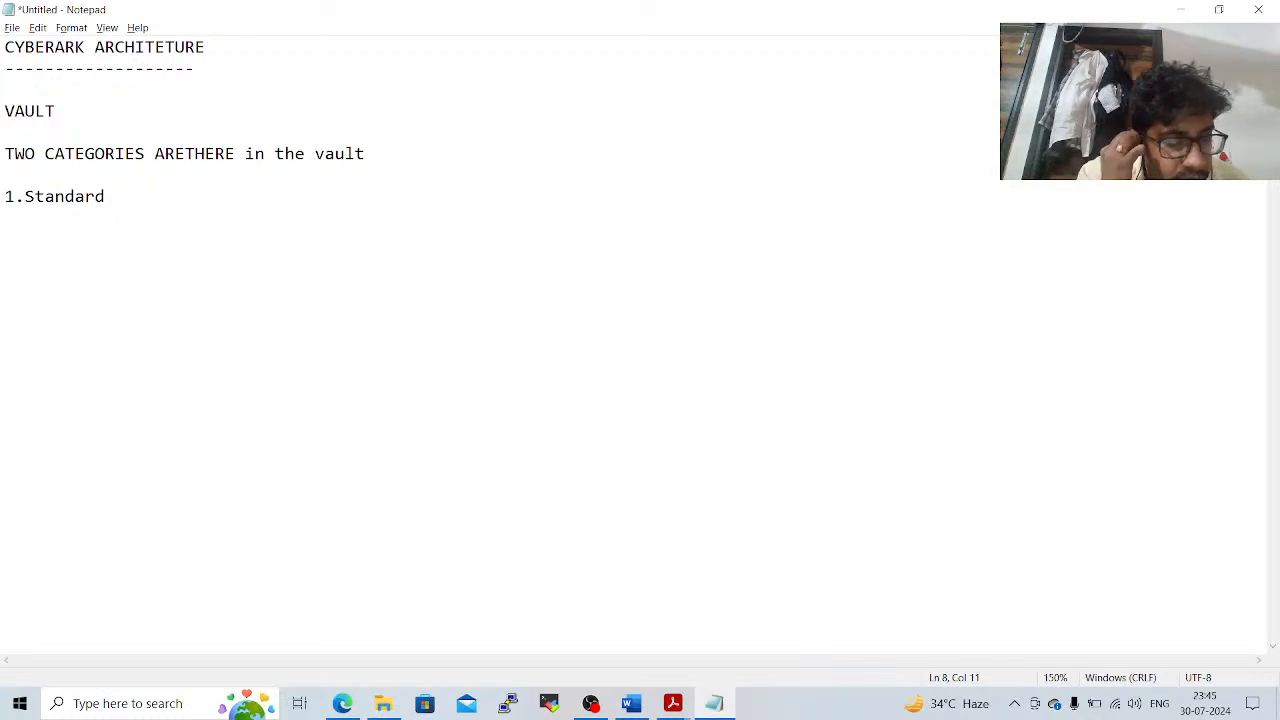
{"action": "key", "text": "alt+Tab"}
{"action": "key", "text": "alt+Tab"}
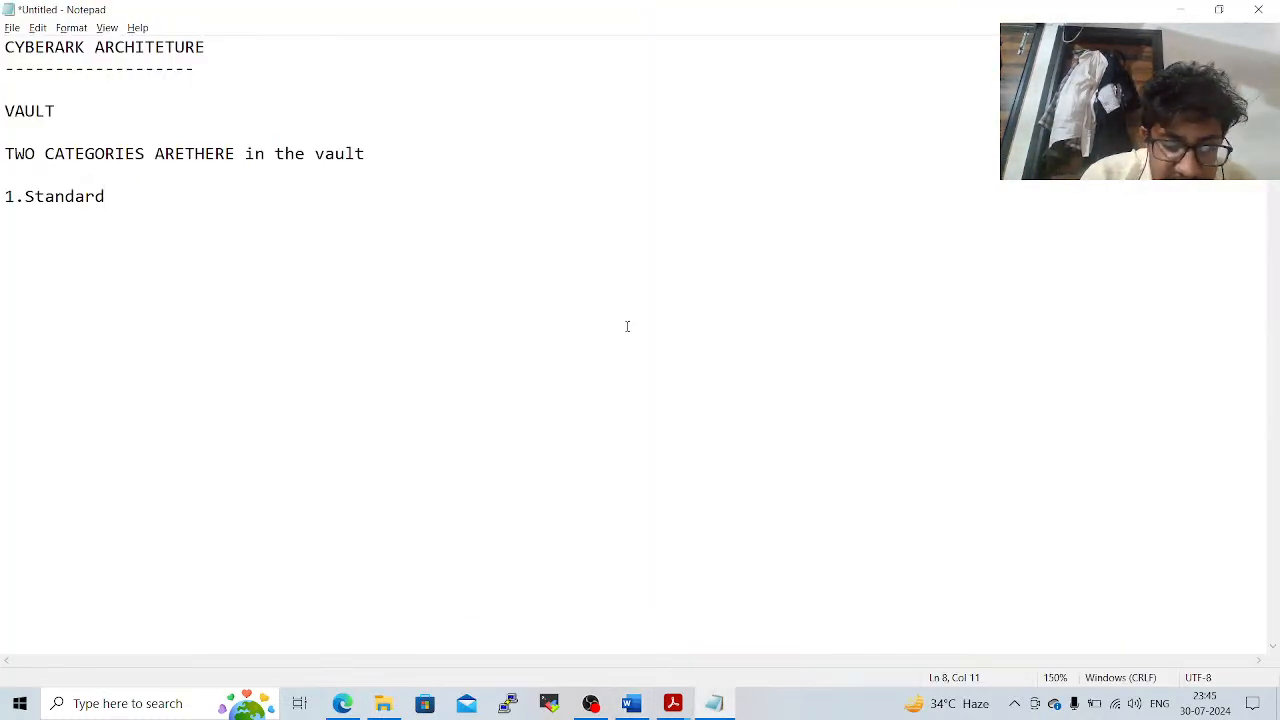
{"action": "type", "text": "aoe"}
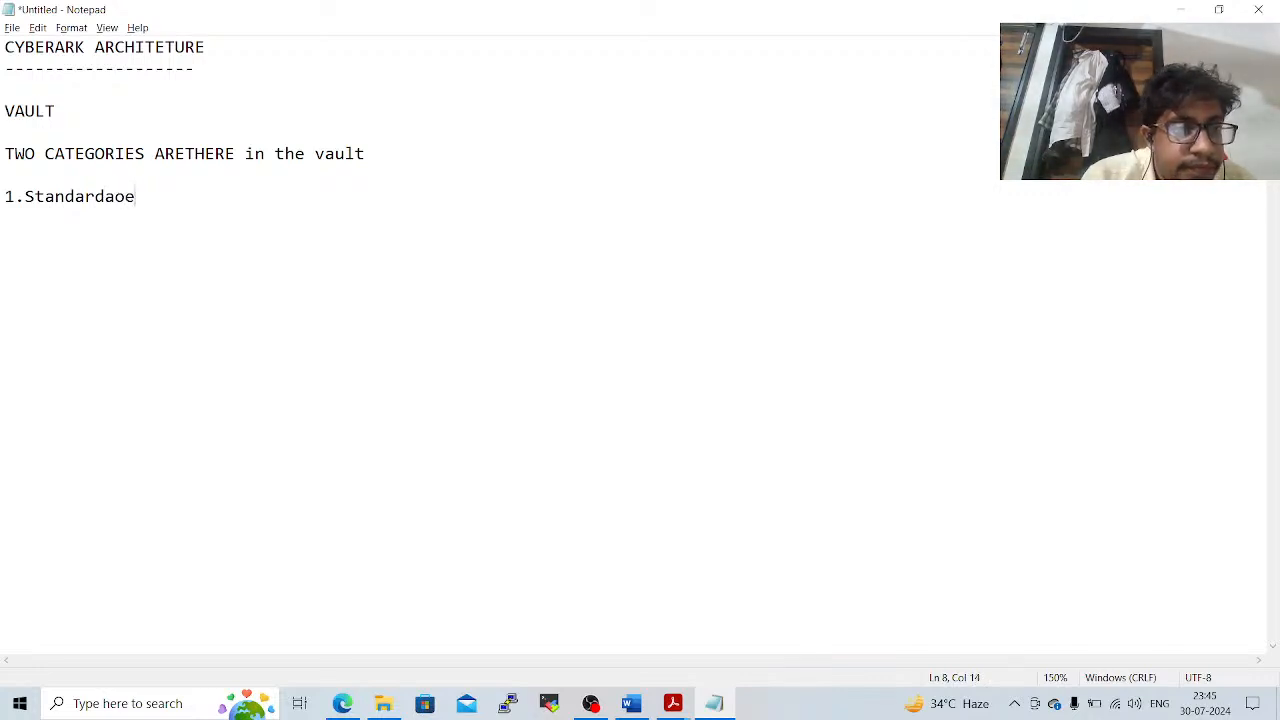
{"action": "key", "text": "BackSpace"}
{"action": "type", "text": "lone"}
{"action": "key", "text": "Return"}
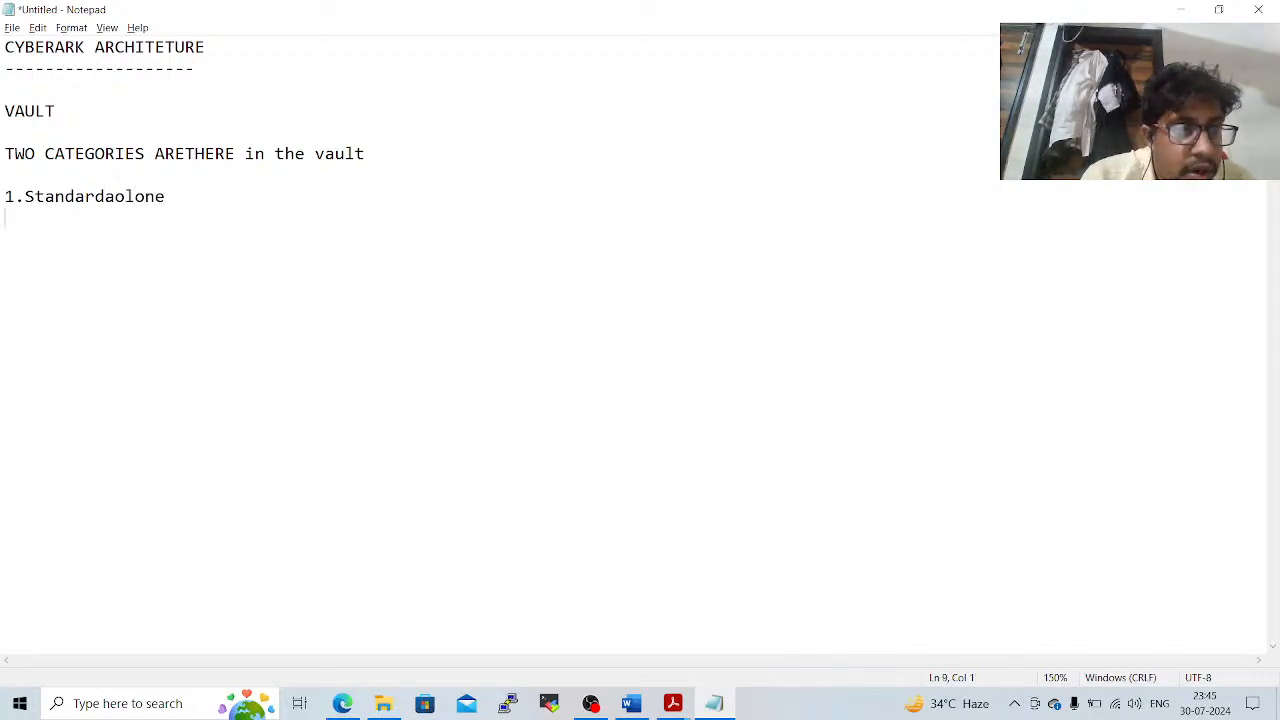
{"action": "type", "text": "2.Cluster"}
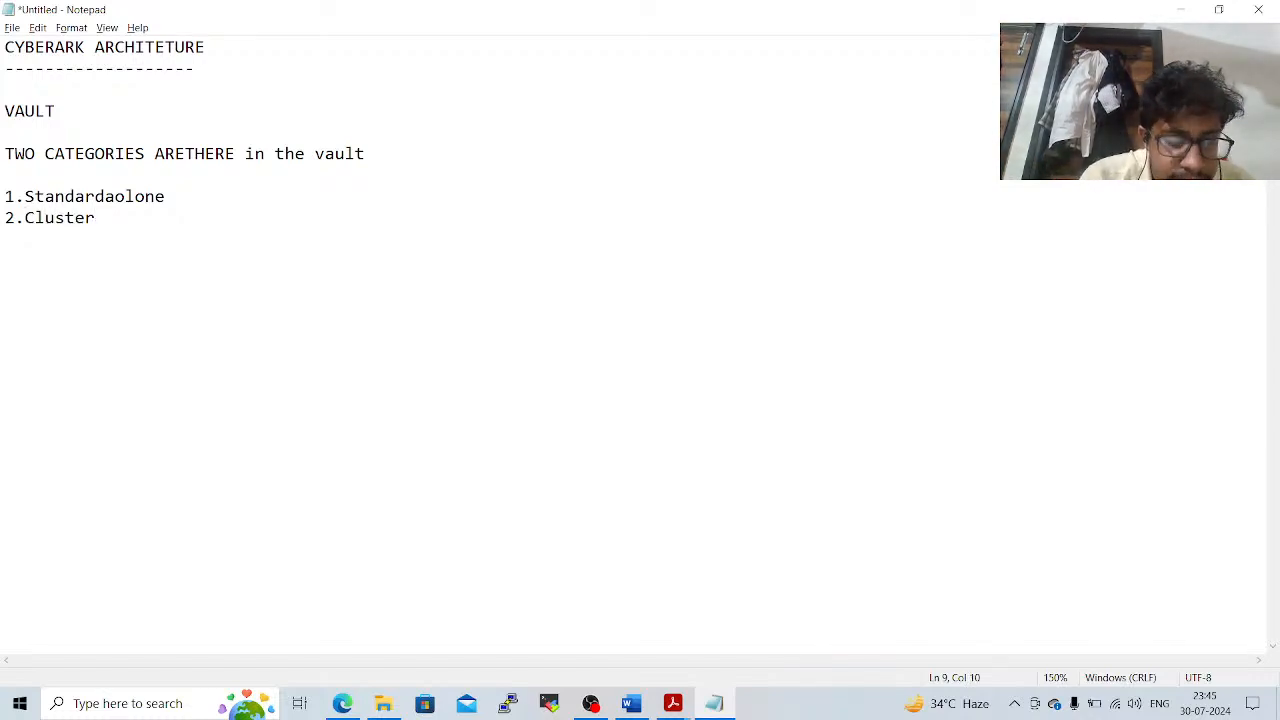
{"action": "type", "text": " (HA)"}
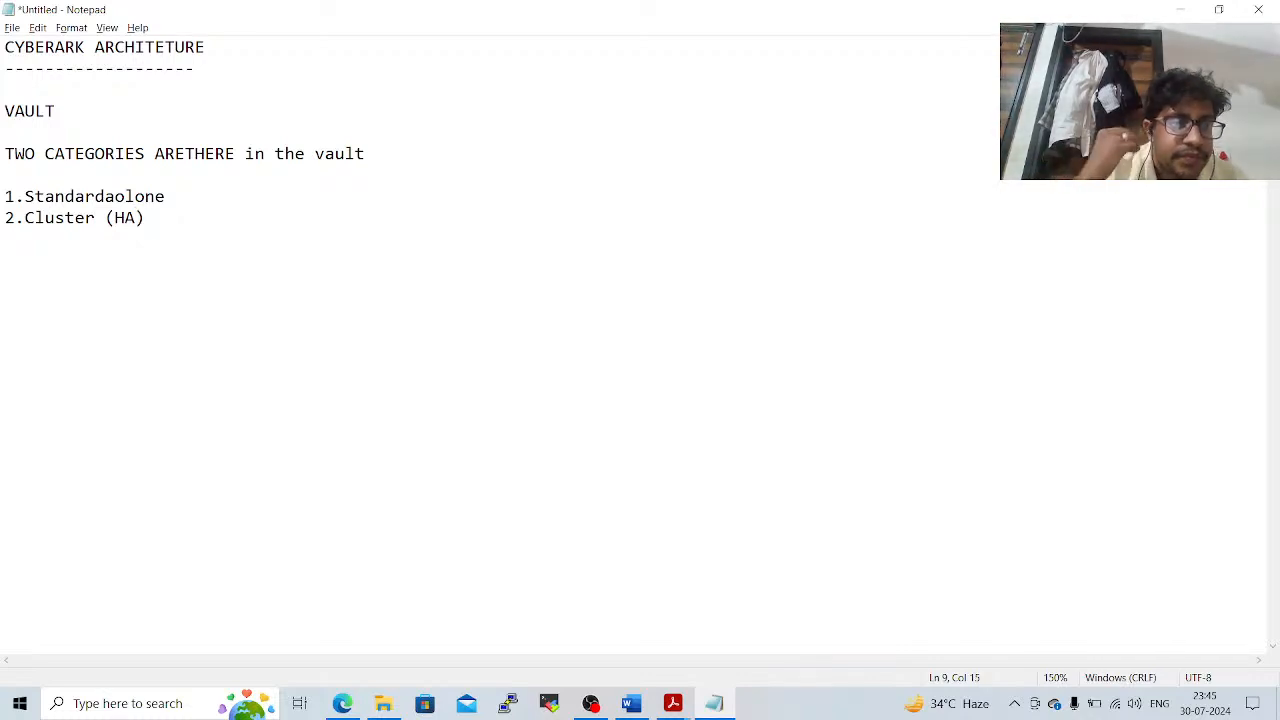
Add the line "Cluster consists of TWO ZONES" directly under the Cluster (HA) item
{"action": "key", "text": "Return"}
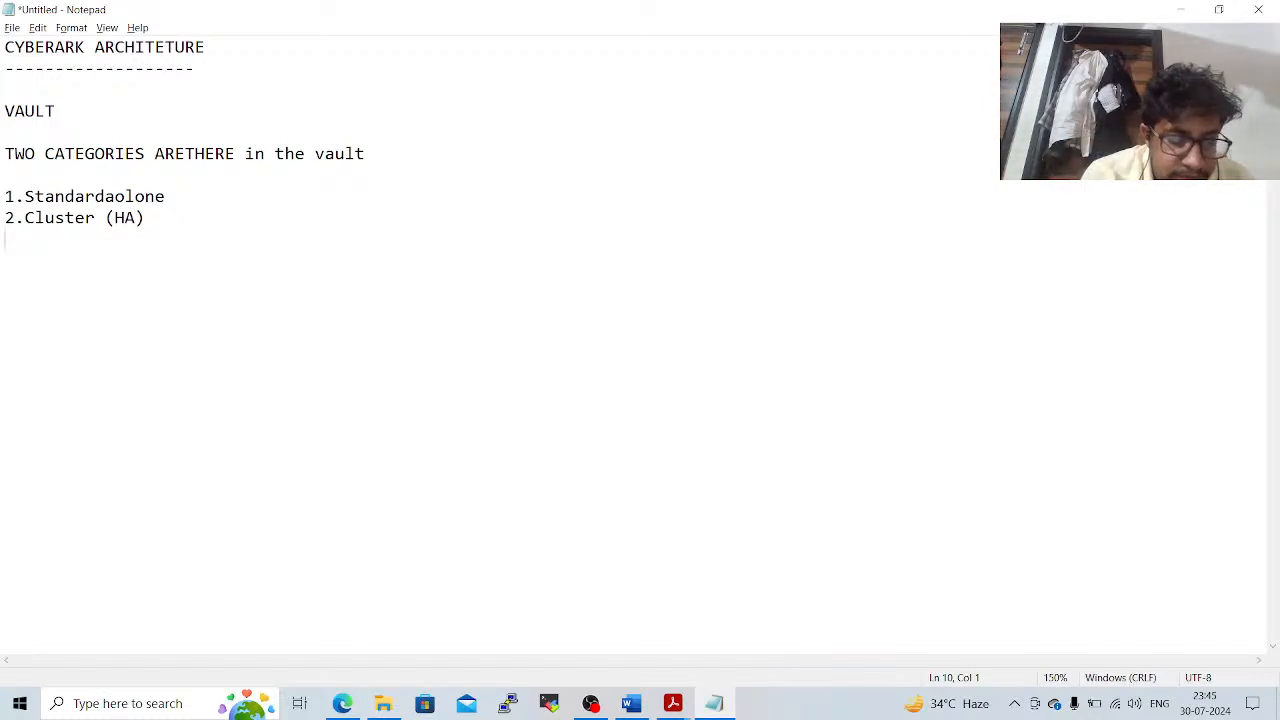
{"action": "type", "text": "Cluster "}
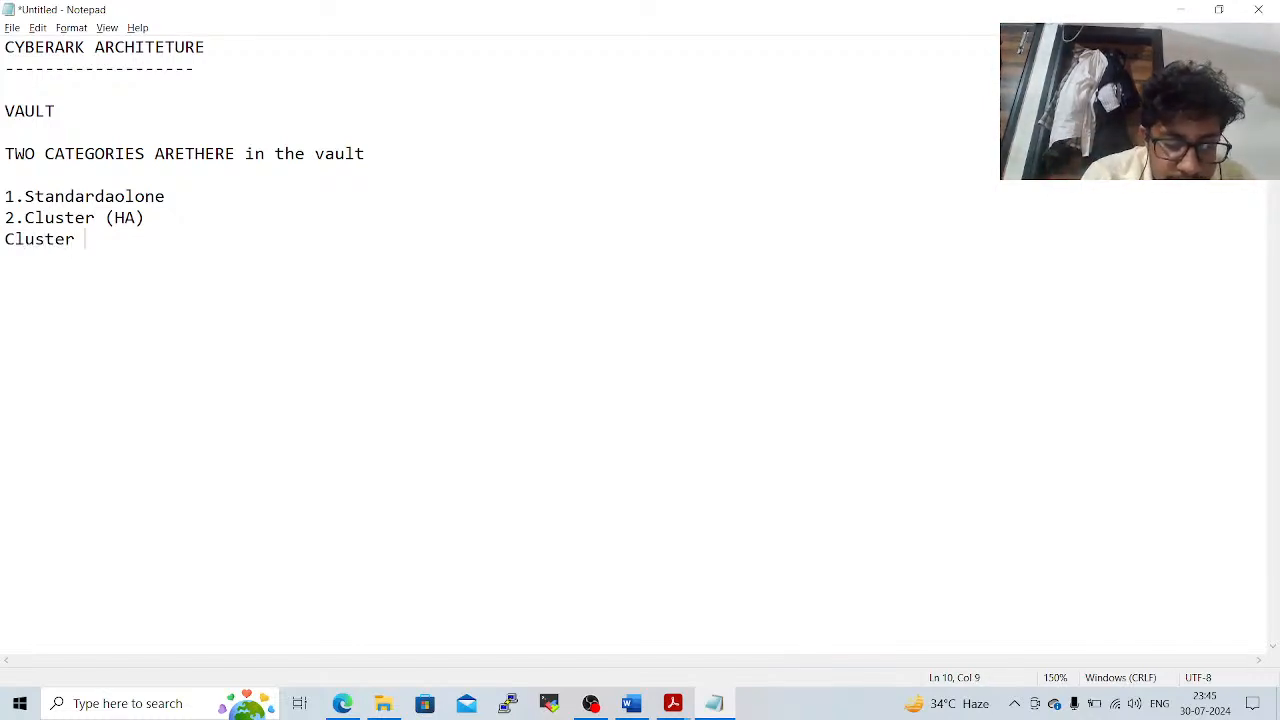
{"action": "type", "text": "consists o"}
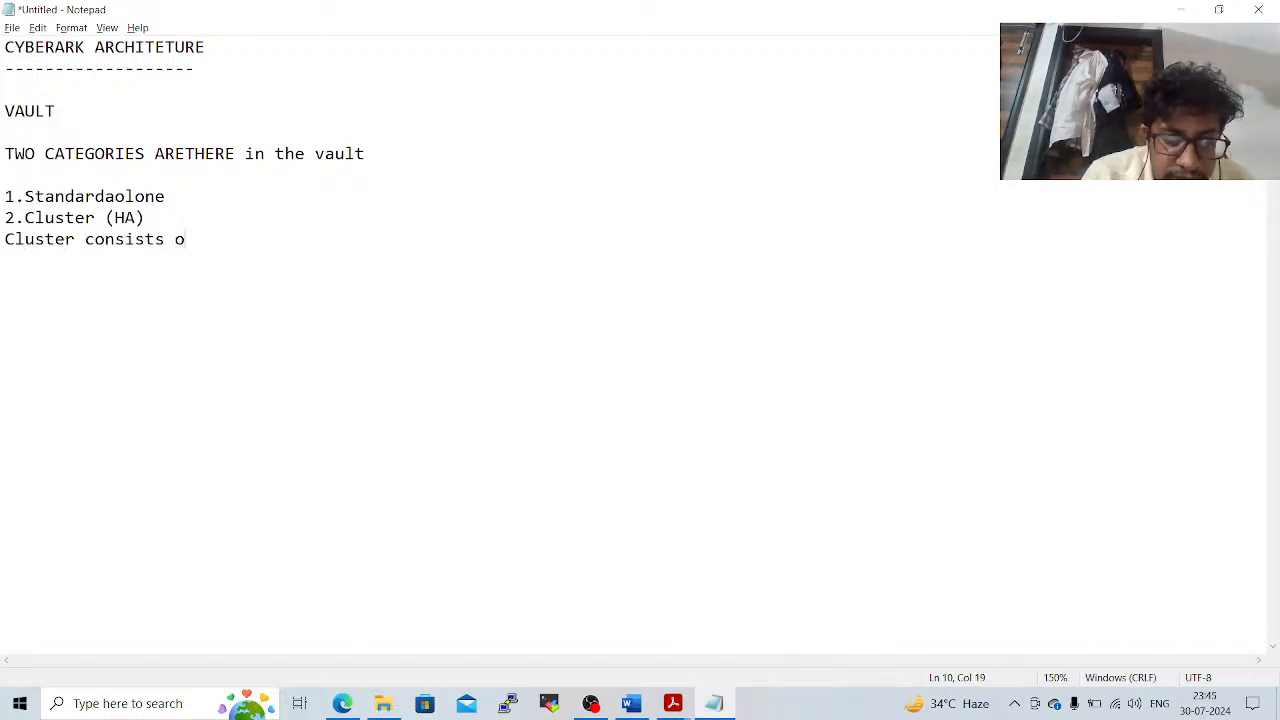
{"action": "type", "text": "f "}
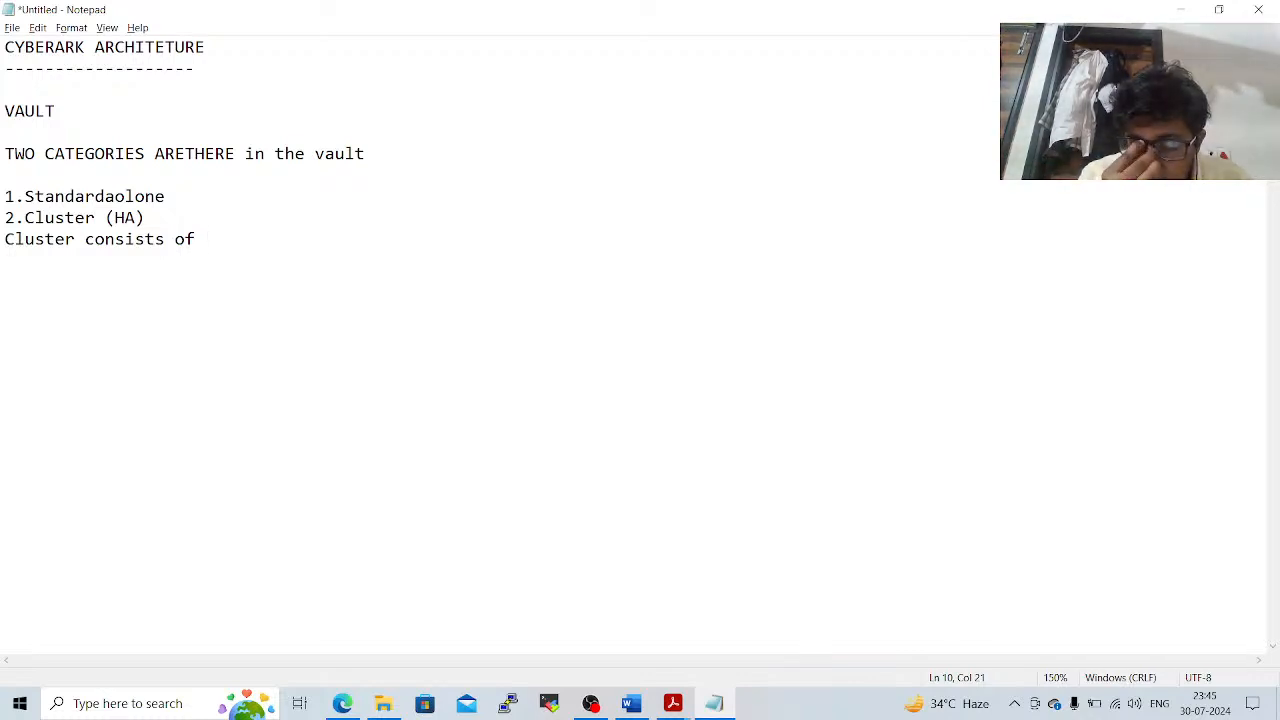
{"action": "type", "text": "TWO "}
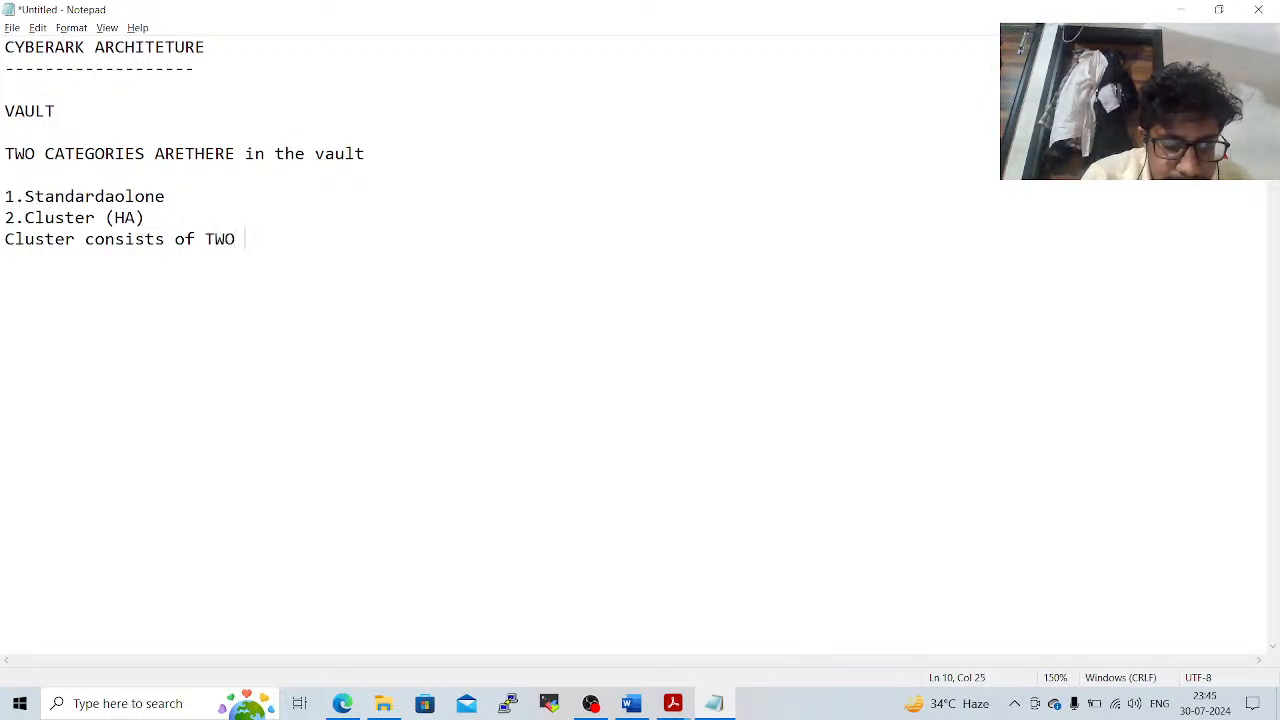
{"action": "type", "text": "ZONES "}
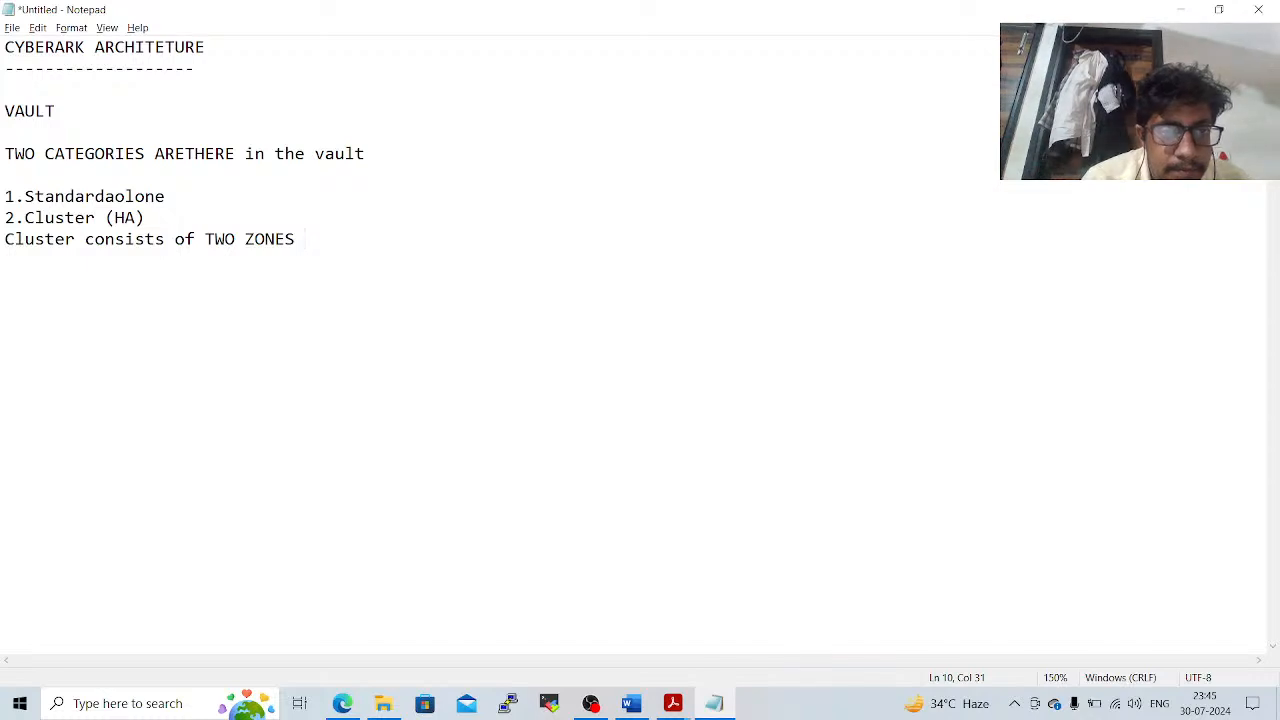
{"action": "type", "text": "\\"}
{"action": "key", "text": "BackSpace"}
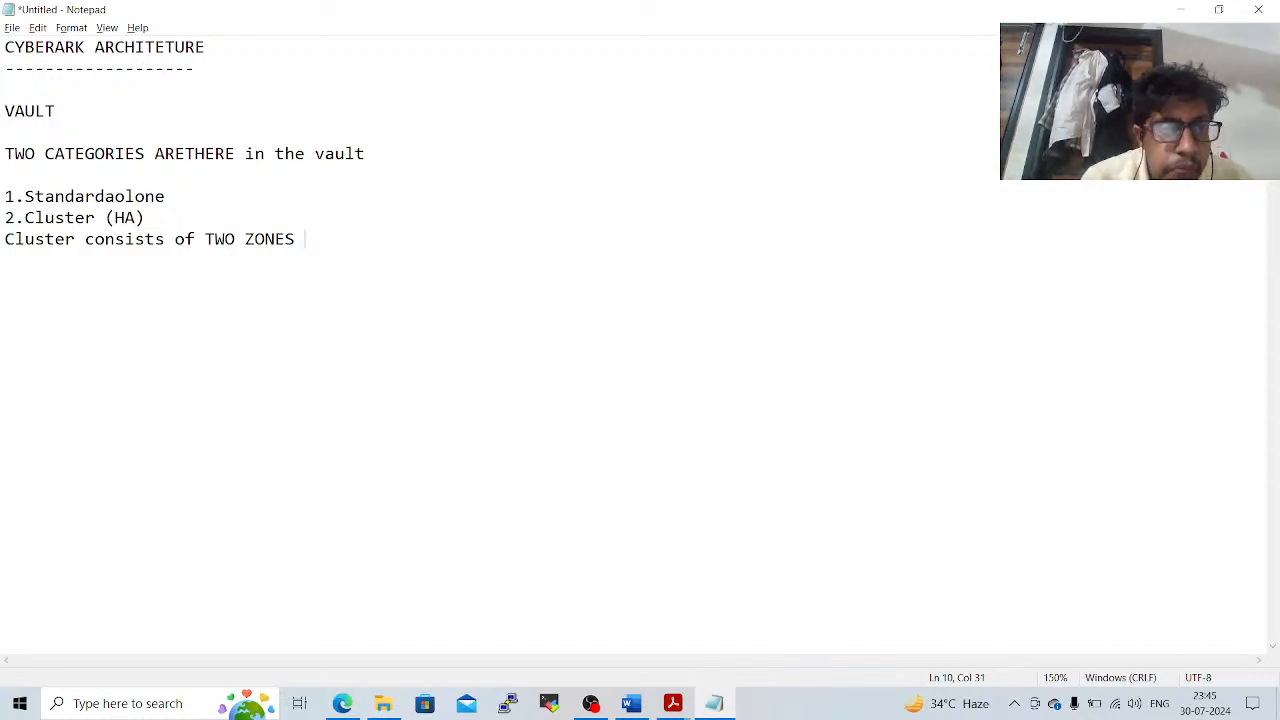
Begin a line with "ONE ZONE IS NOT AVAILABLE DUE TO SOM REASONS", one blank line below the TWO ZONES line
{"action": "type", "text": "ONE"}
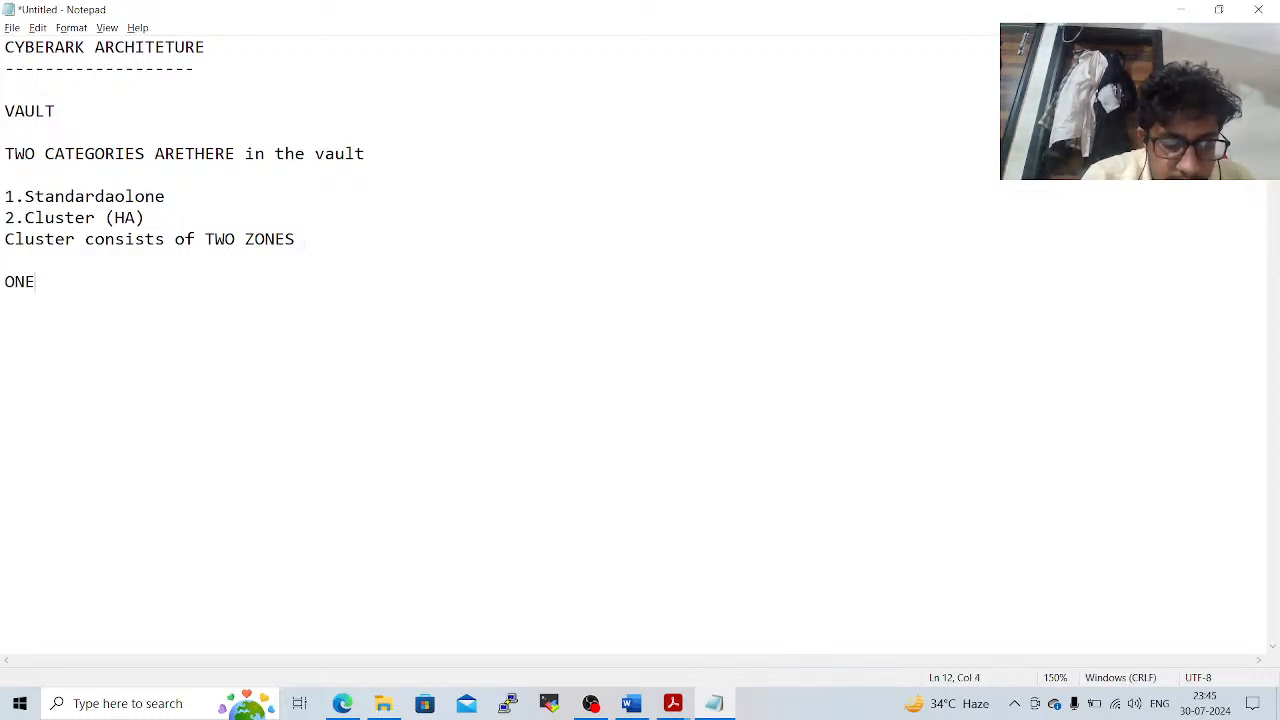
{"action": "type", "text": " ZONE IS "}
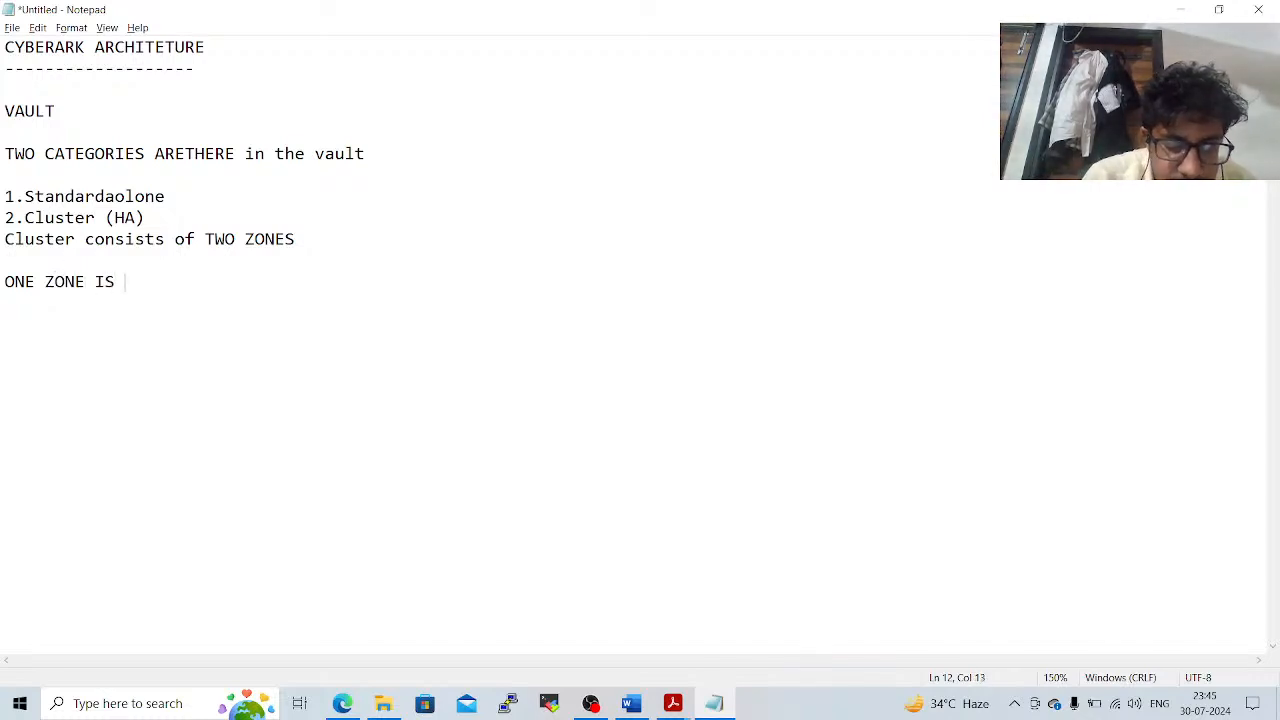
{"action": "type", "text": "NOT AVAIL"}
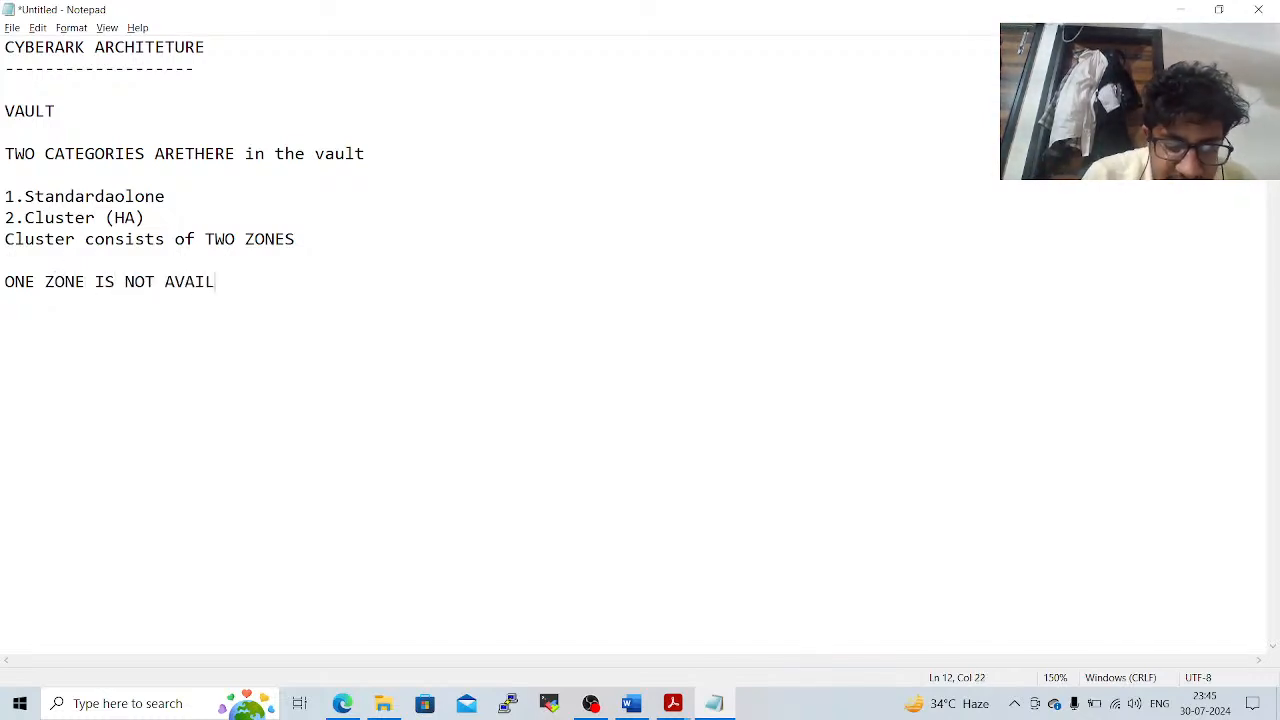
{"action": "type", "text": "ABLE DUW T"}
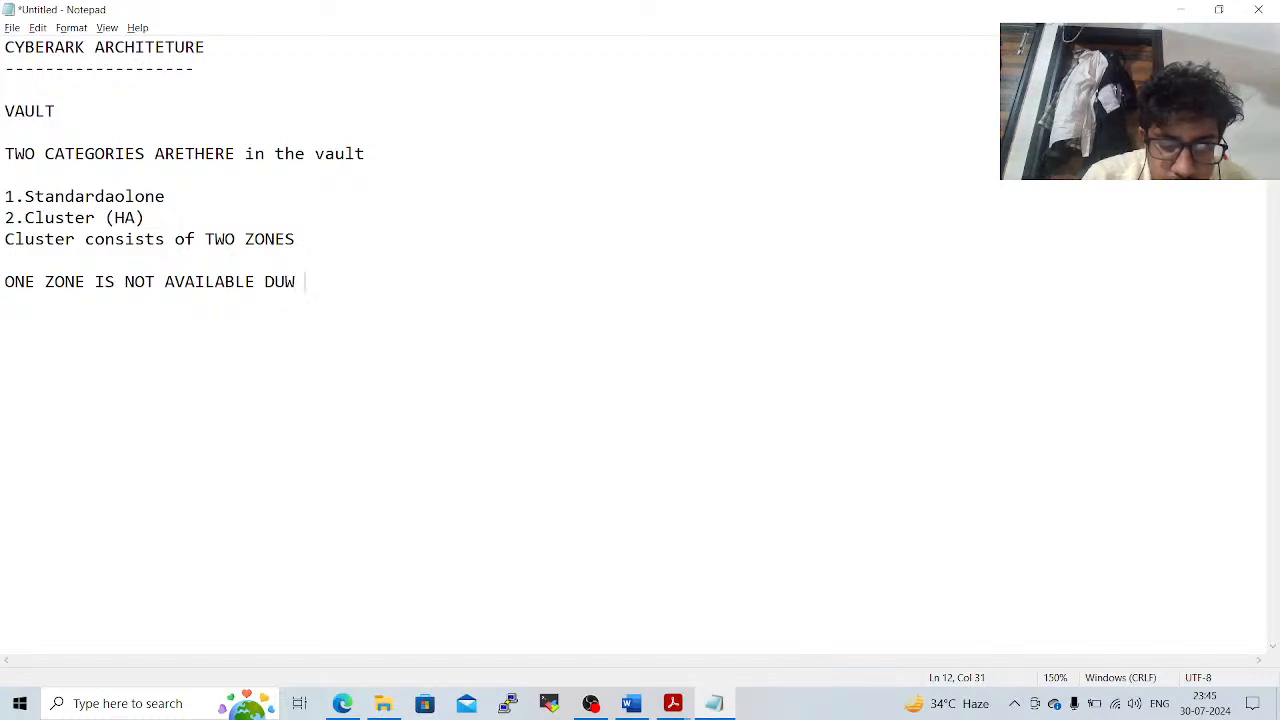
{"action": "key", "text": "BackSpace"}
{"action": "key", "text": "BackSpace"}
{"action": "key", "text": "BackSpace"}
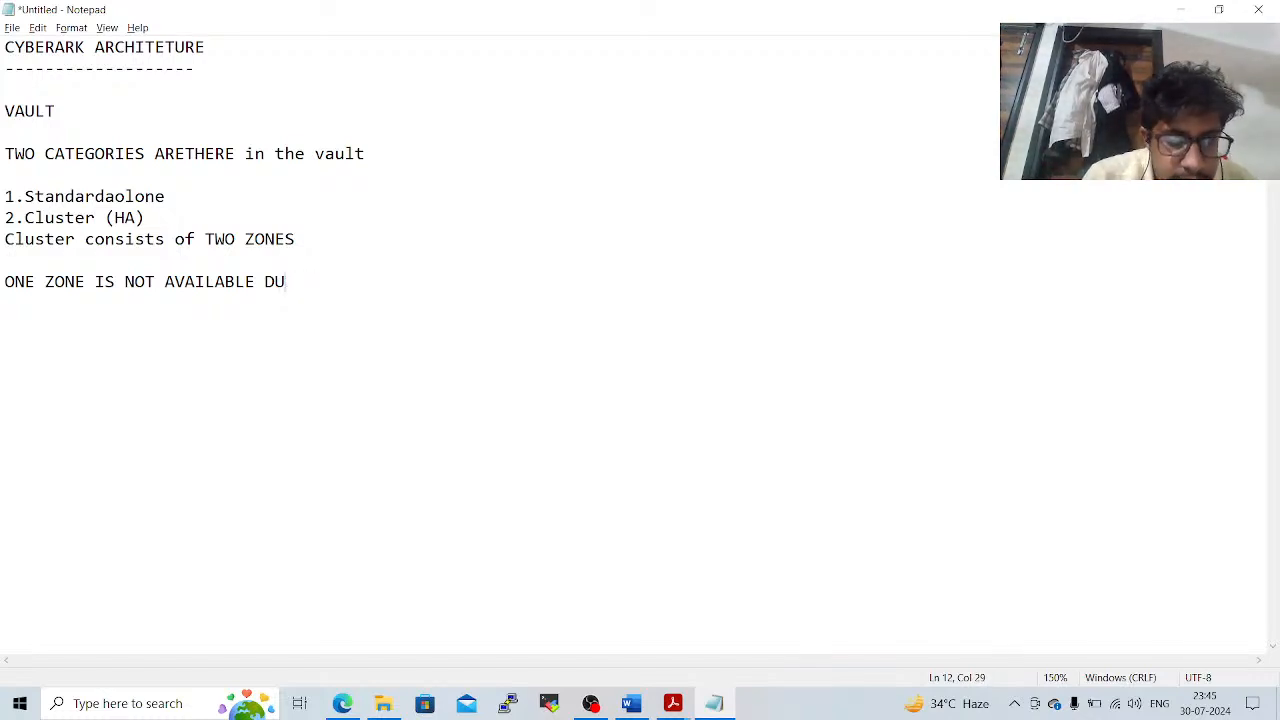
{"action": "type", "text": "E TO SOM"}
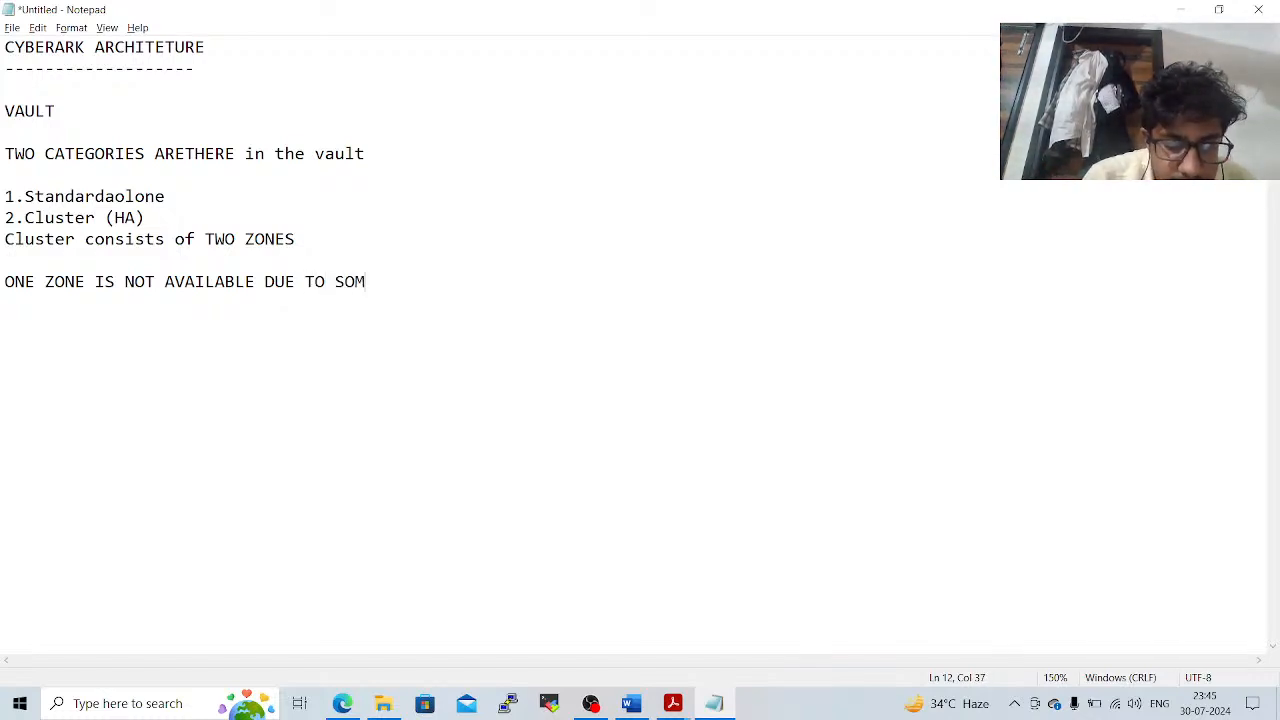
{"action": "type", "text": " REAOSNS"}
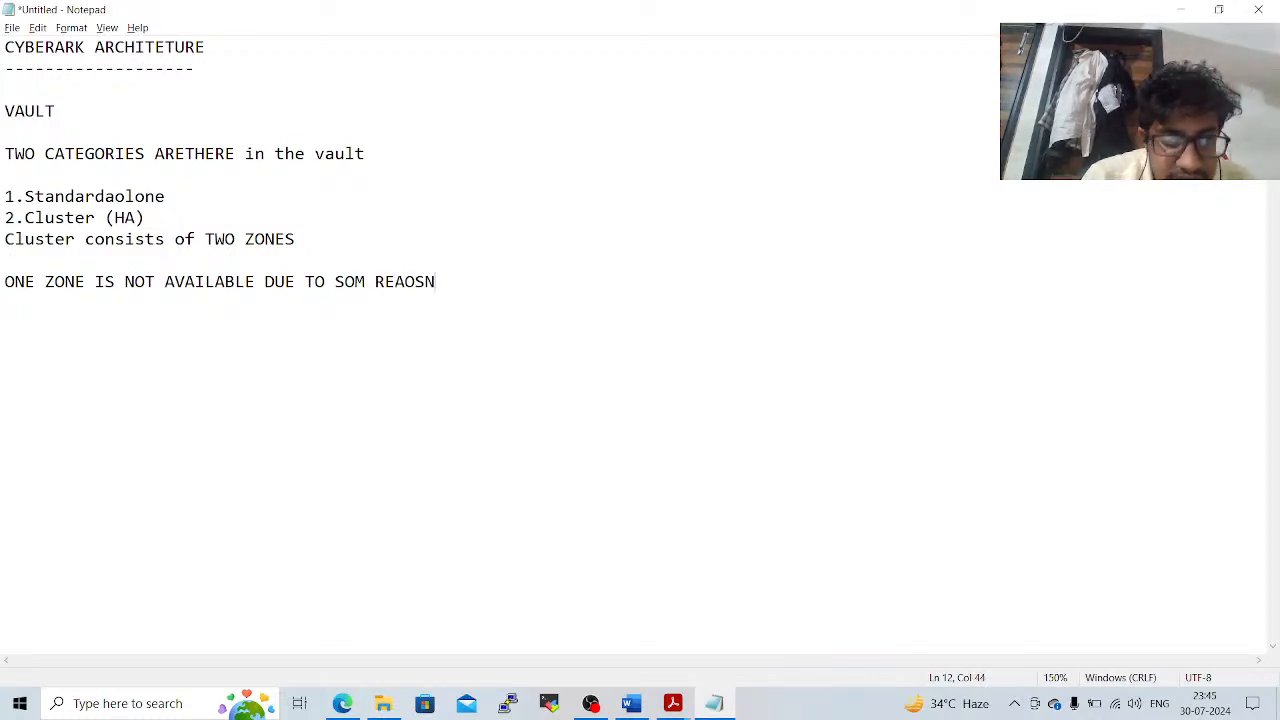
{"action": "key", "text": "BackSpace"}
{"action": "key", "text": "BackSpace"}
{"action": "key", "text": "BackSpace"}
{"action": "key", "text": "BackSpace"}
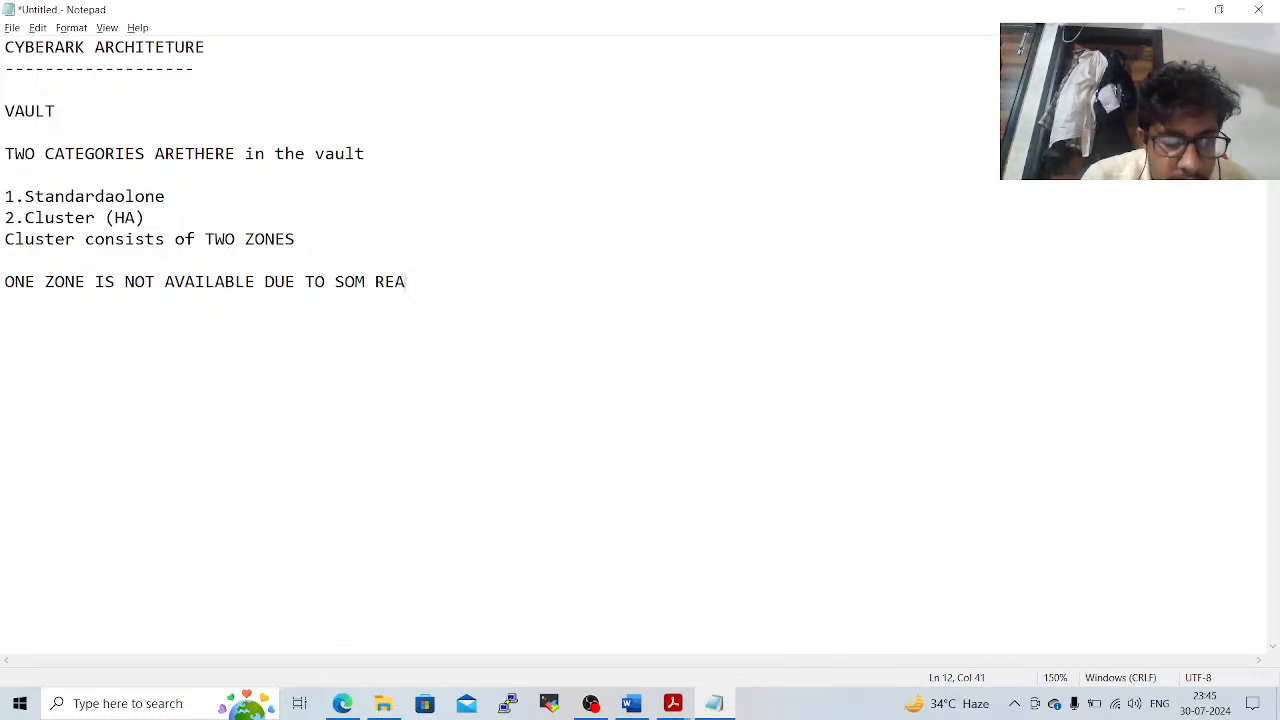
{"action": "type", "text": "SONS"}
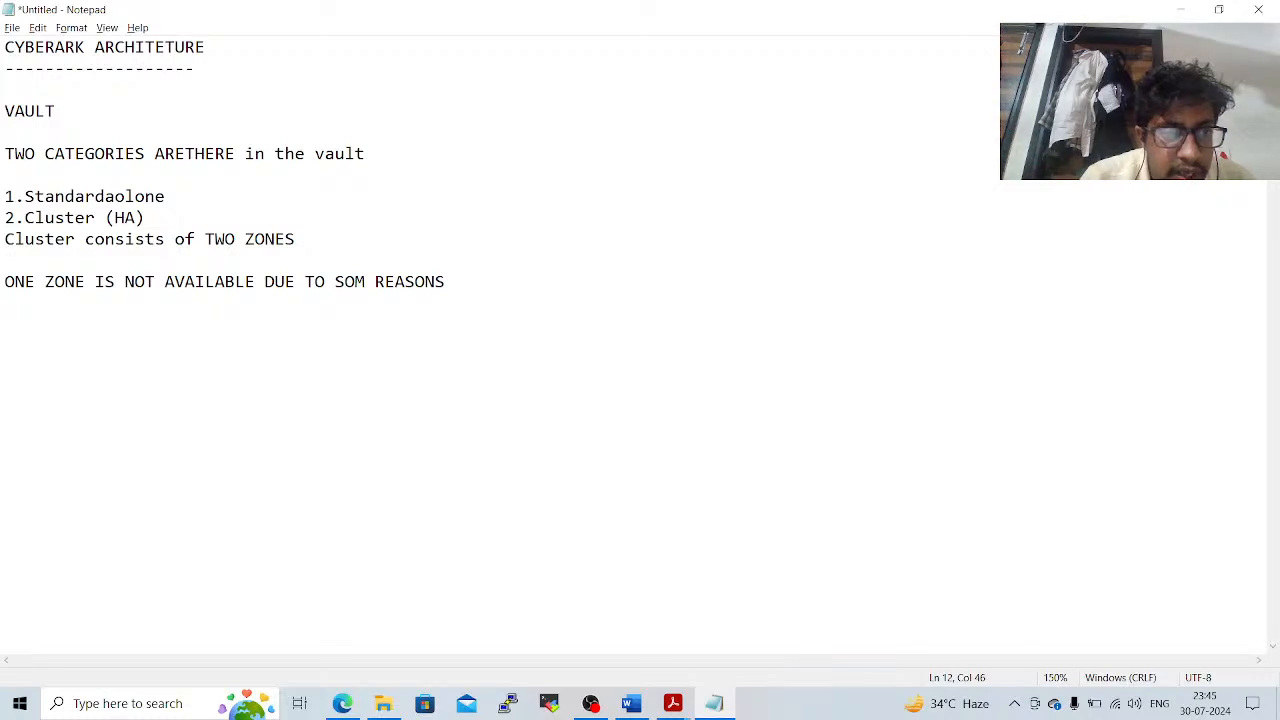
Continue the unavailable-zone line with "TRAFFIC WILL BE REDIRECTED INTO ANOTHER ZONE THAIIS DR"
{"action": "type", "text": " TRAFFIC "}
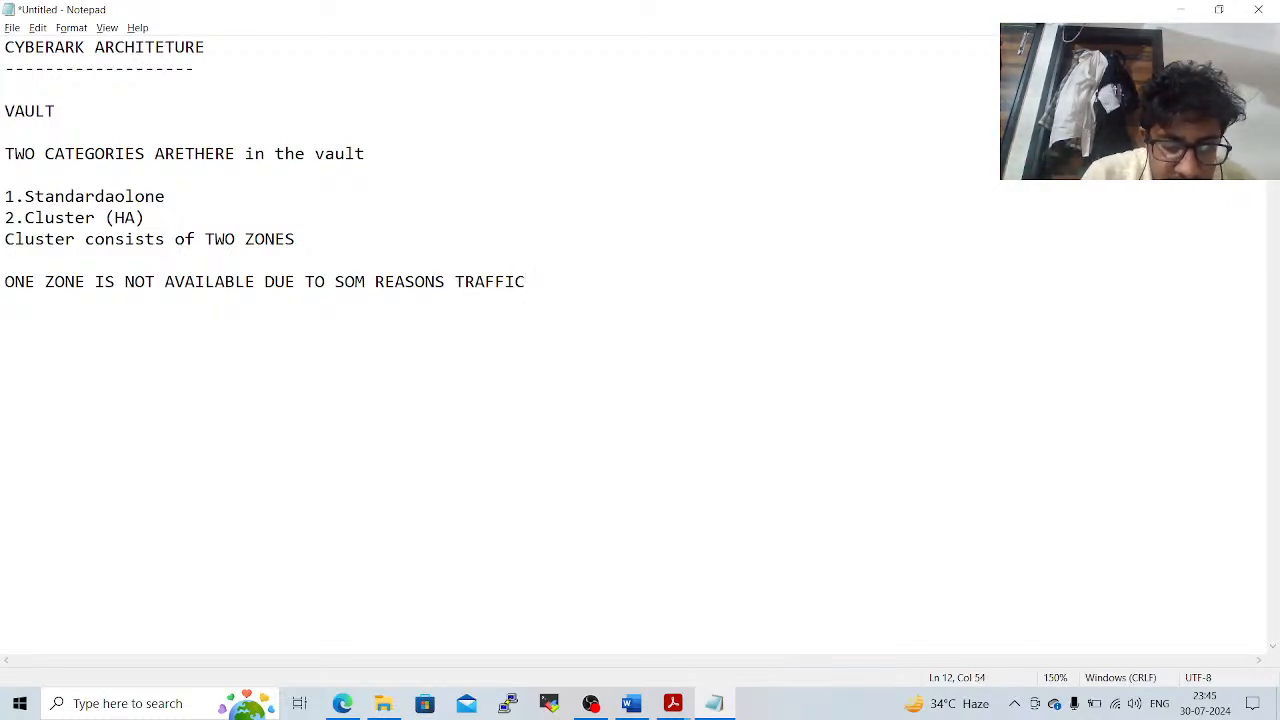
{"action": "type", "text": "WILL BE RE"}
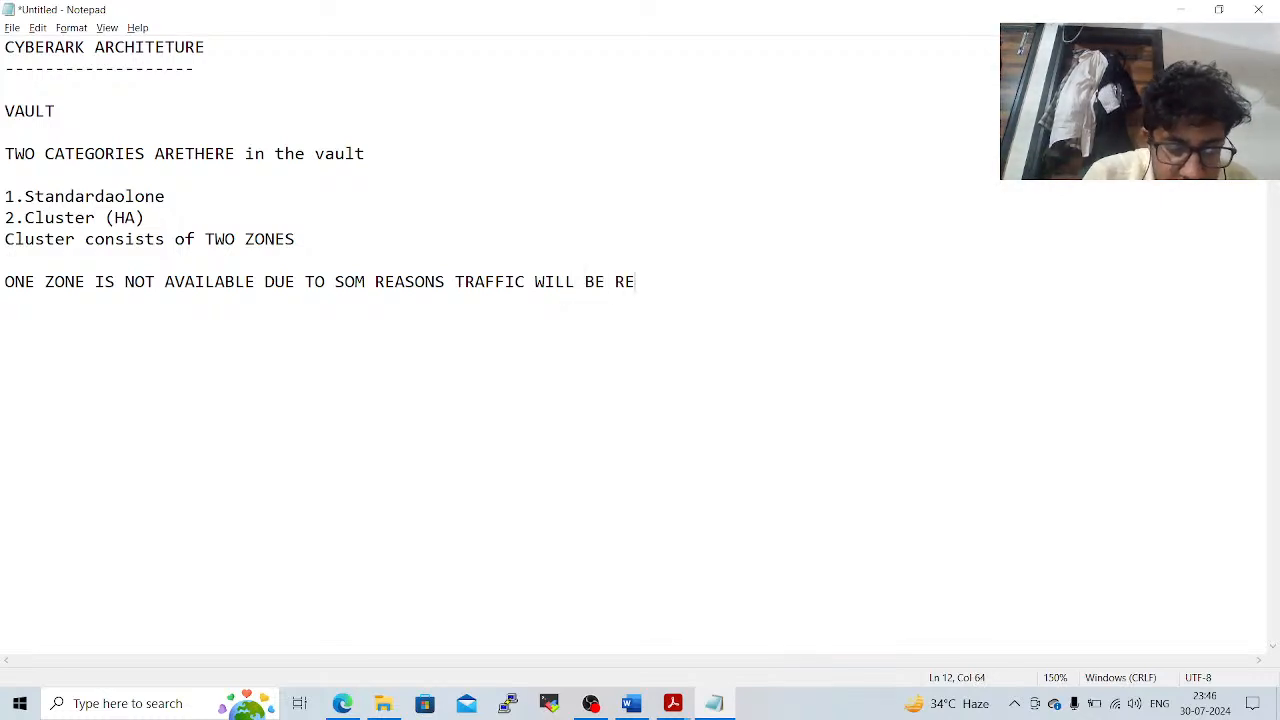
{"action": "type", "text": "DIRECTED I"}
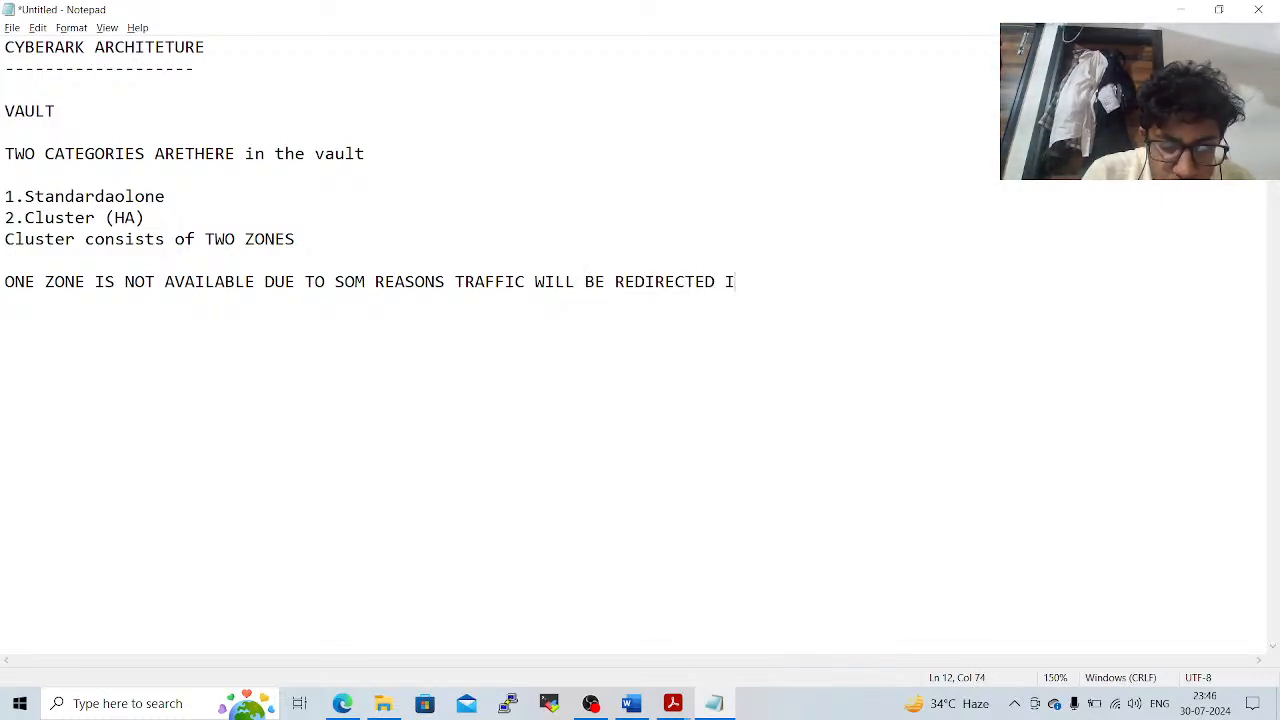
{"action": "type", "text": "NTO ANOTH"}
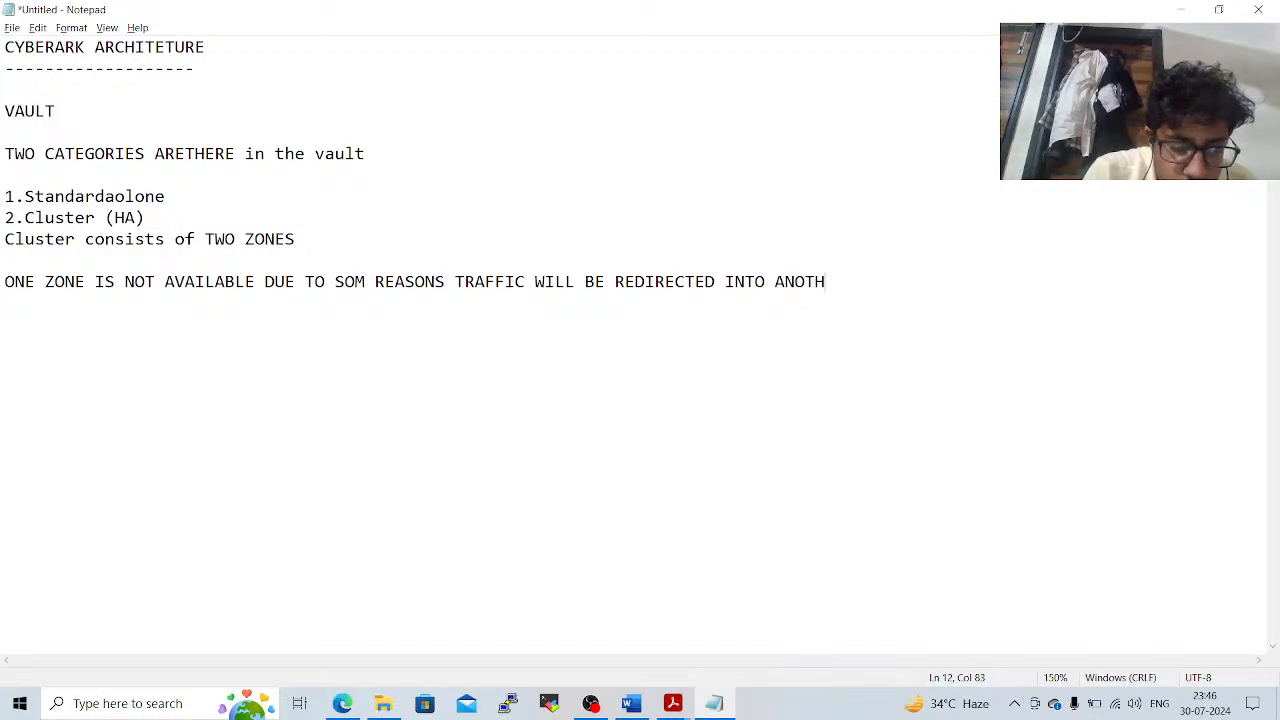
{"action": "type", "text": "ER ZONE "}
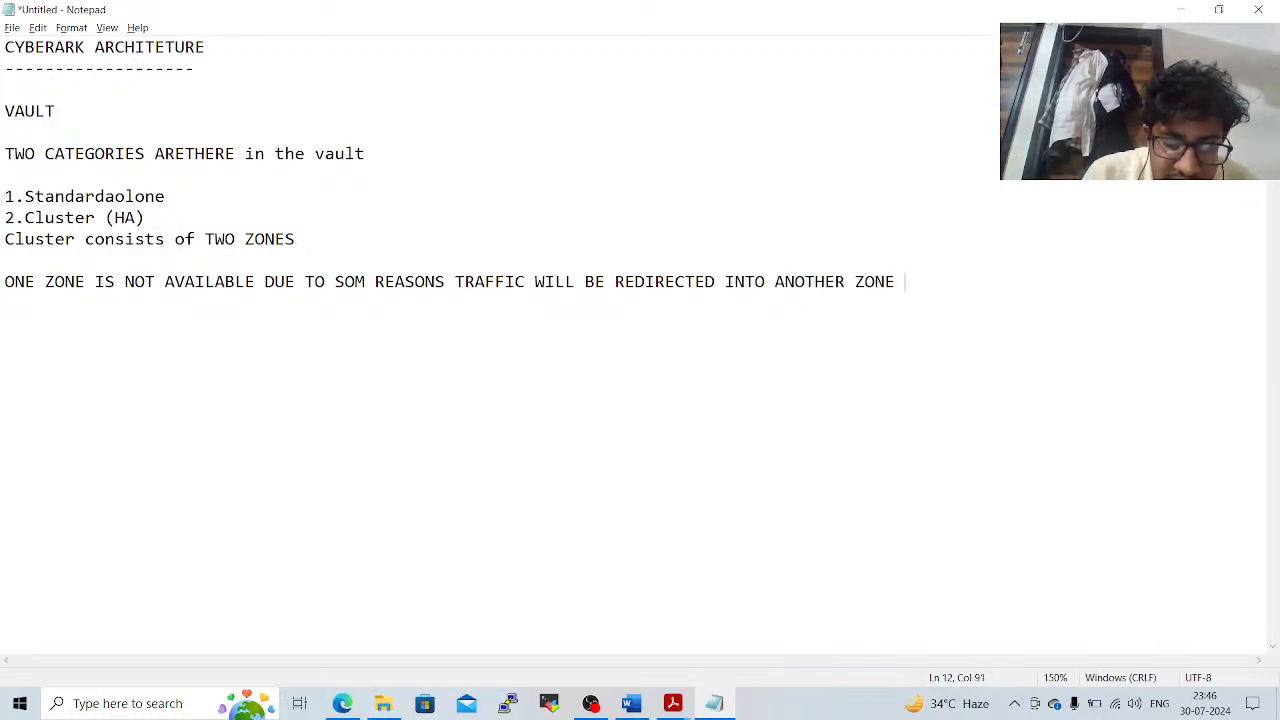
{"action": "type", "text": "THAIIS"}
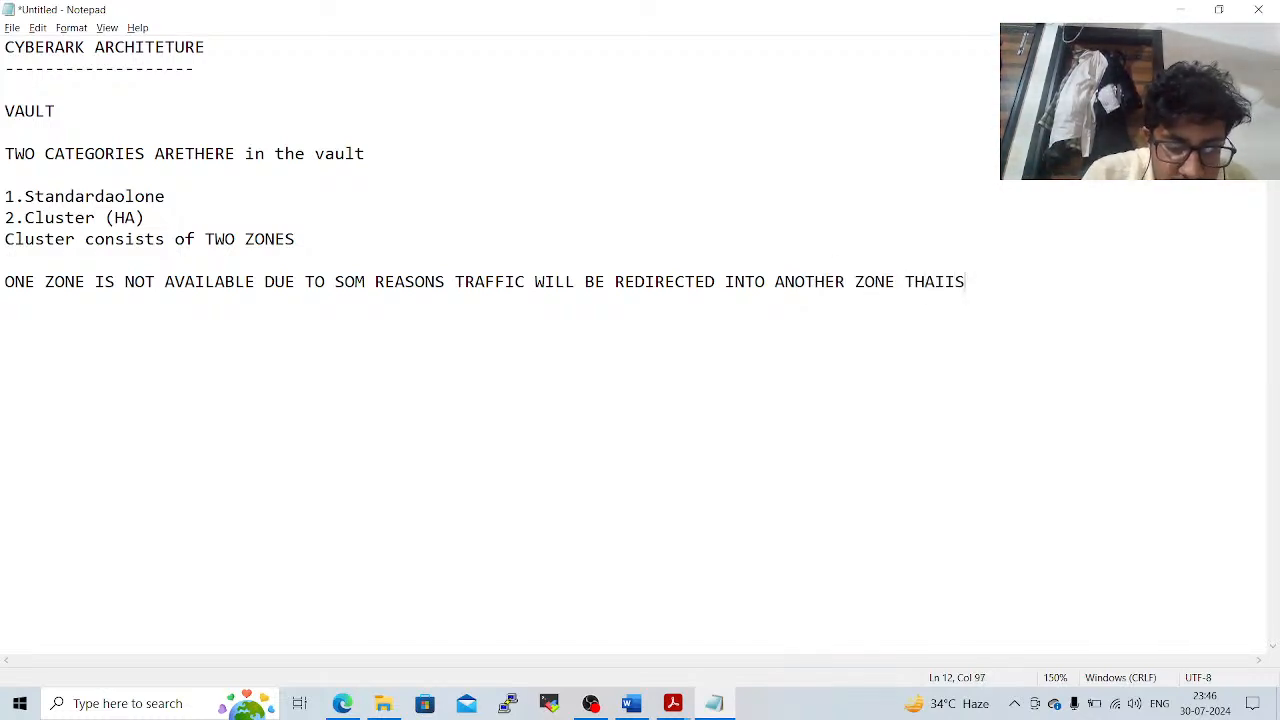
{"action": "type", "text": " DR"}
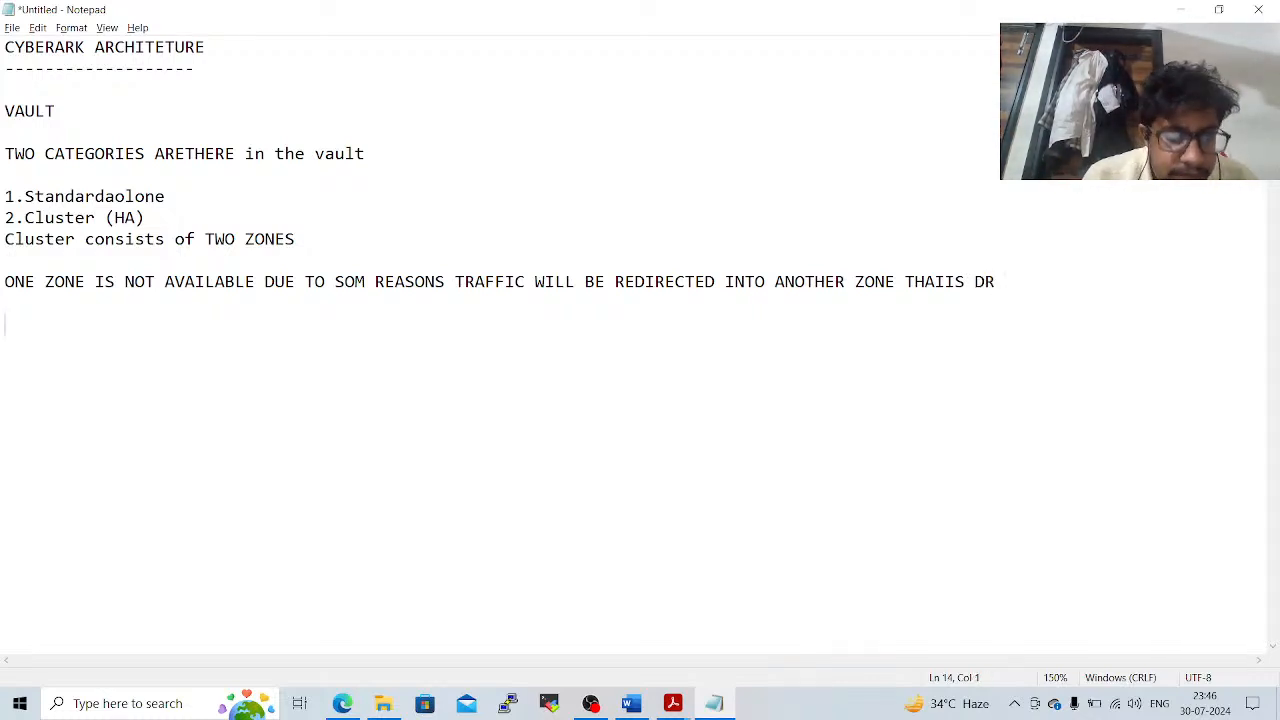
Write "DISASTER RECOVERYZONE" on its own line, one blank line below the traffic redirection sentence, and leave a blank line after it
{"action": "type", "text": "DISAS"}
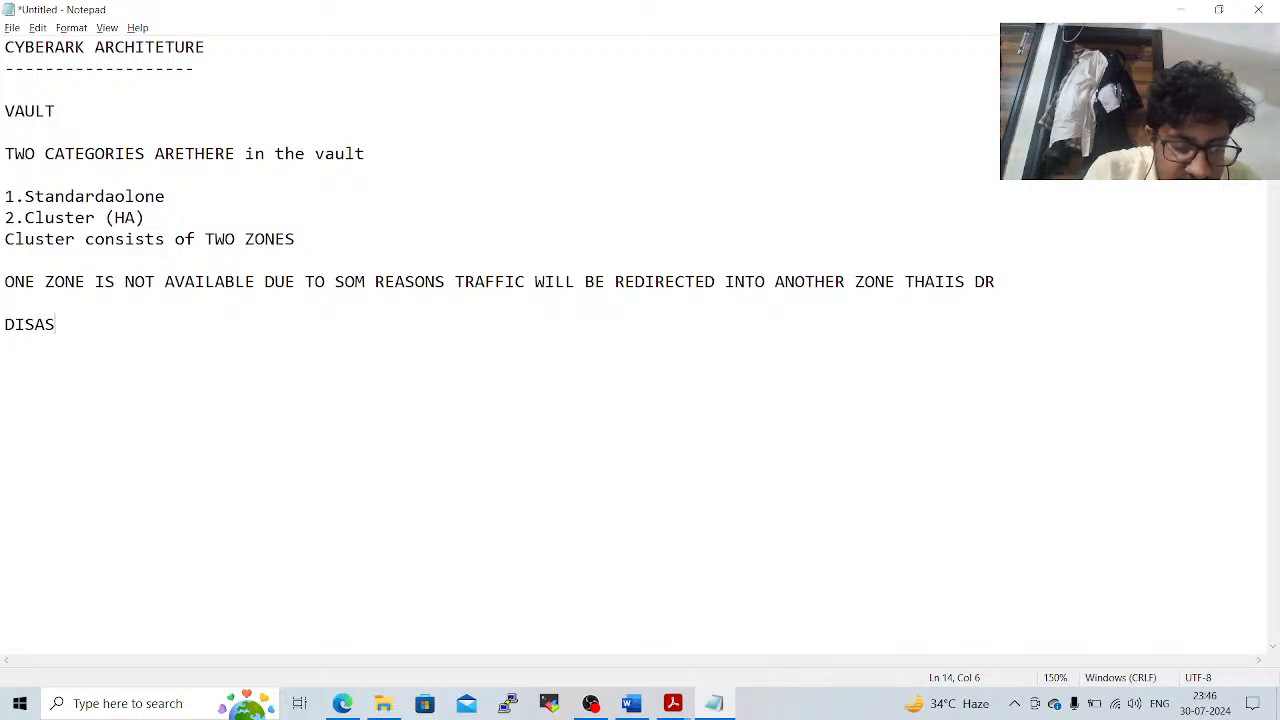
{"action": "type", "text": "TE"}
{"action": "key", "text": "BackSpace"}
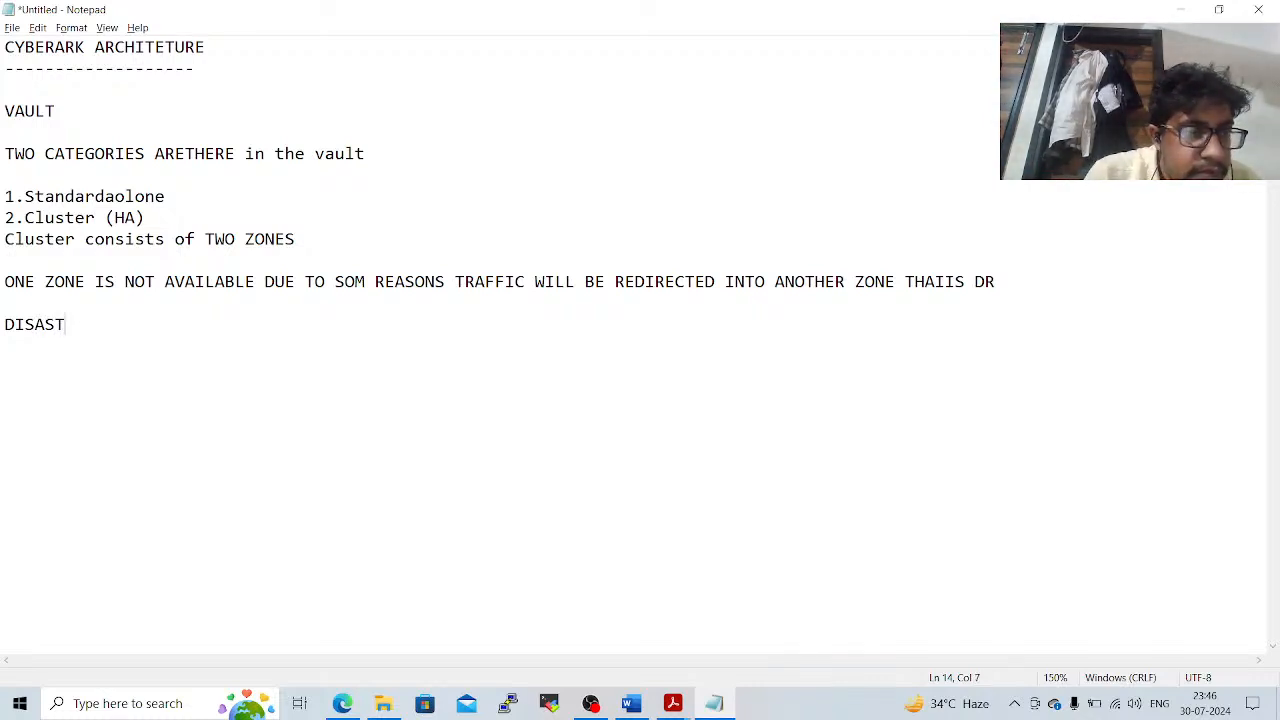
{"action": "type", "text": "ER RECO"}
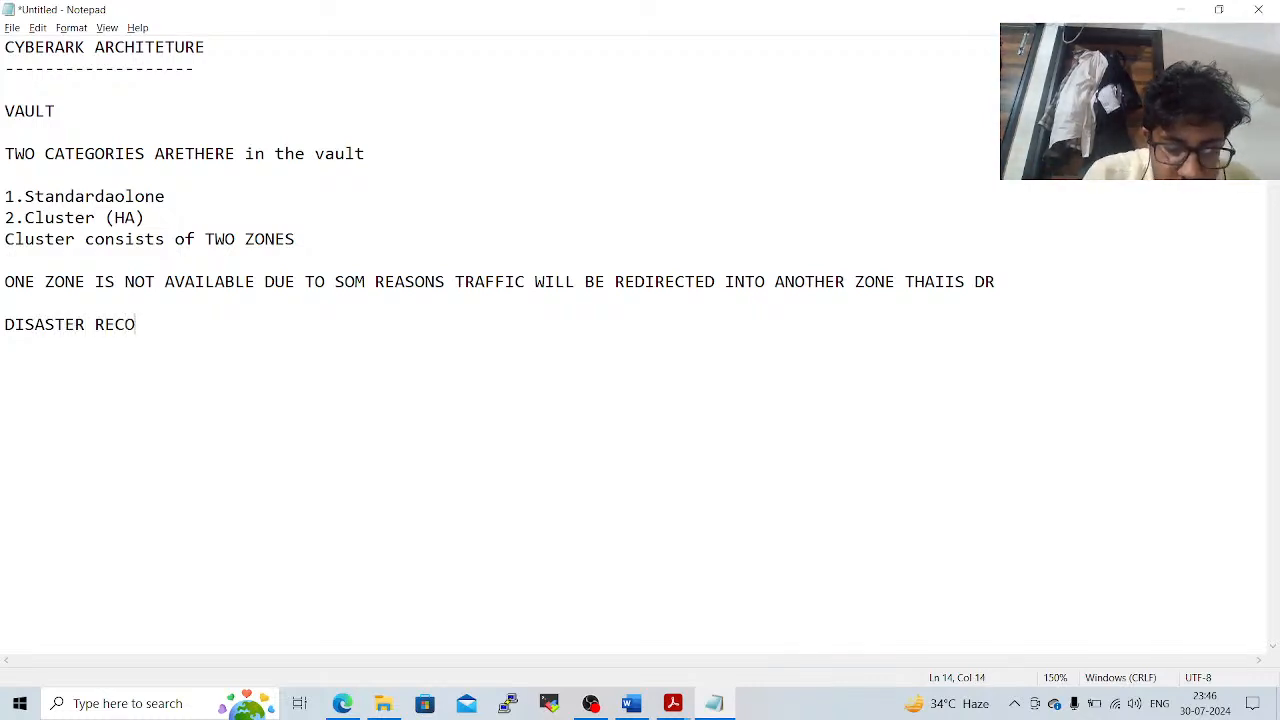
{"action": "type", "text": "VERYZONE"}
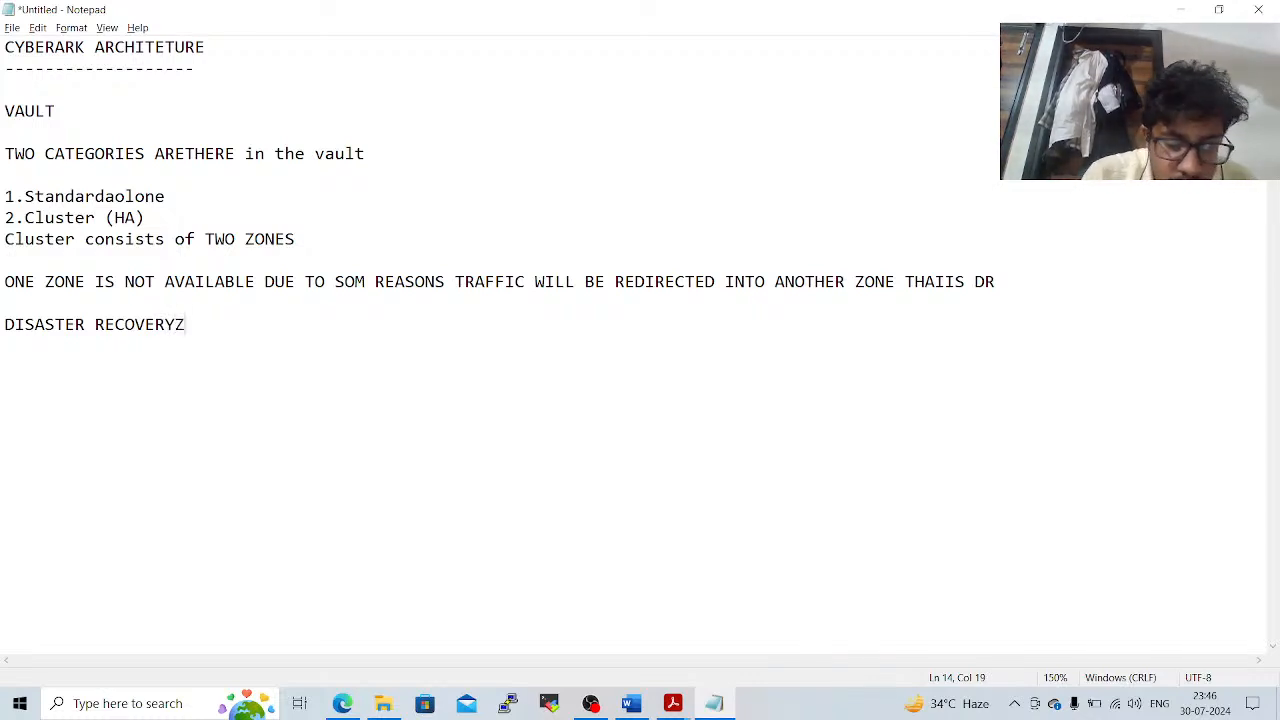
{"action": "key", "text": "Return"}
{"action": "key", "text": "Return"}
{"action": "type", "text": "Z"}
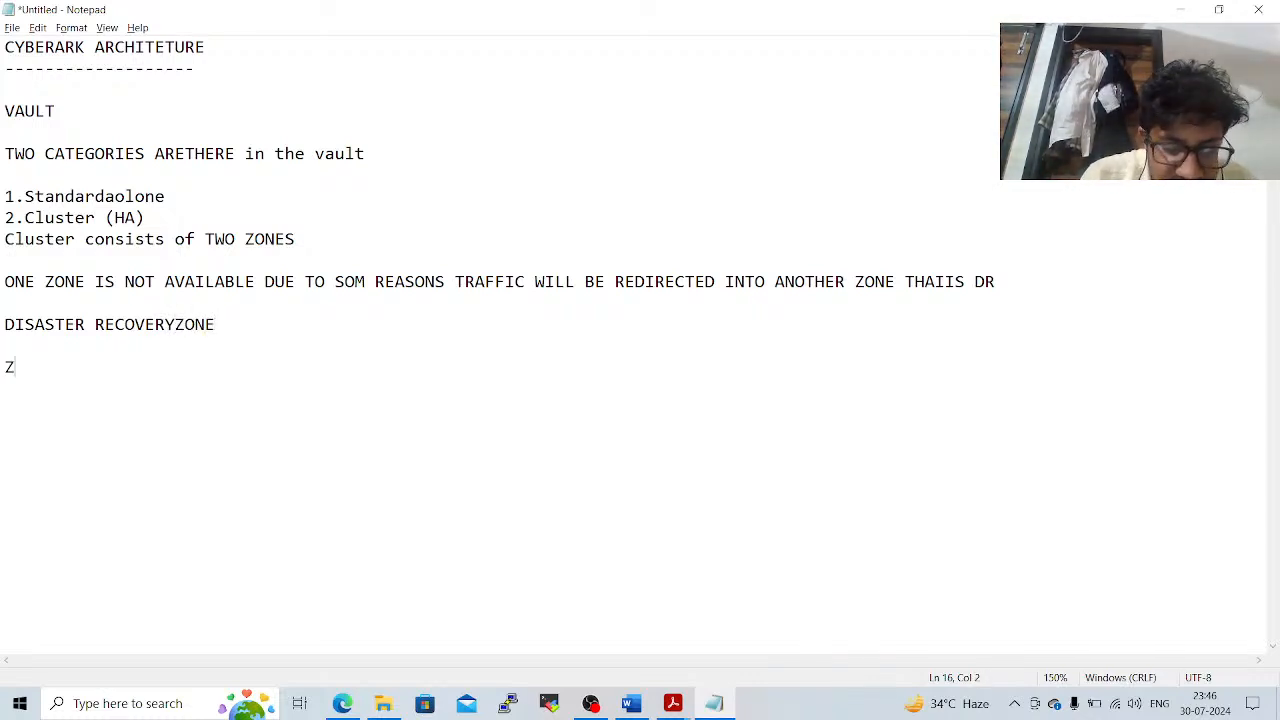
{"action": "type", "text": "ONES ARE"}
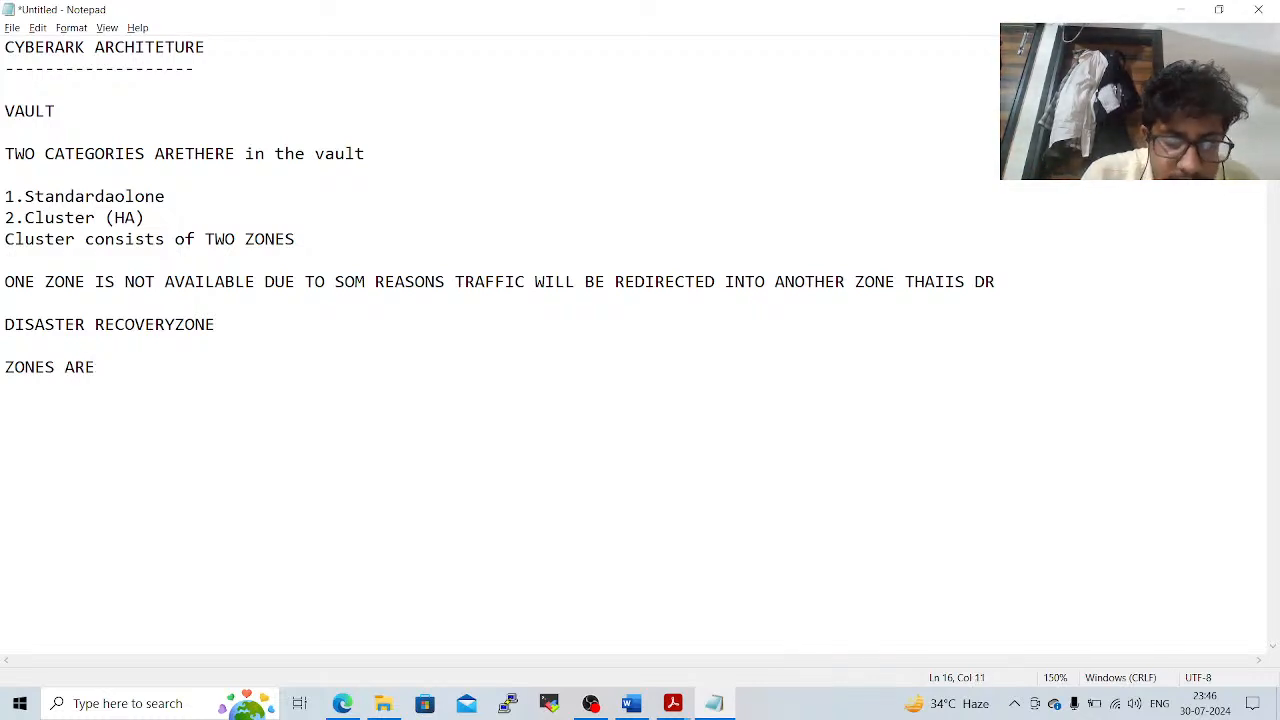
{"action": "key", "text": "BackSpace"}
{"action": "key", "text": "BackSpace"}
{"action": "key", "text": "BackSpace"}
{"action": "key", "text": "BackSpace"}
{"action": "key", "text": "BackSpace"}
{"action": "key", "text": "BackSpace"}
{"action": "key", "text": "BackSpace"}
{"action": "key", "text": "BackSpace"}
{"action": "key", "text": "BackSpace"}
{"action": "key", "text": "BackSpace"}
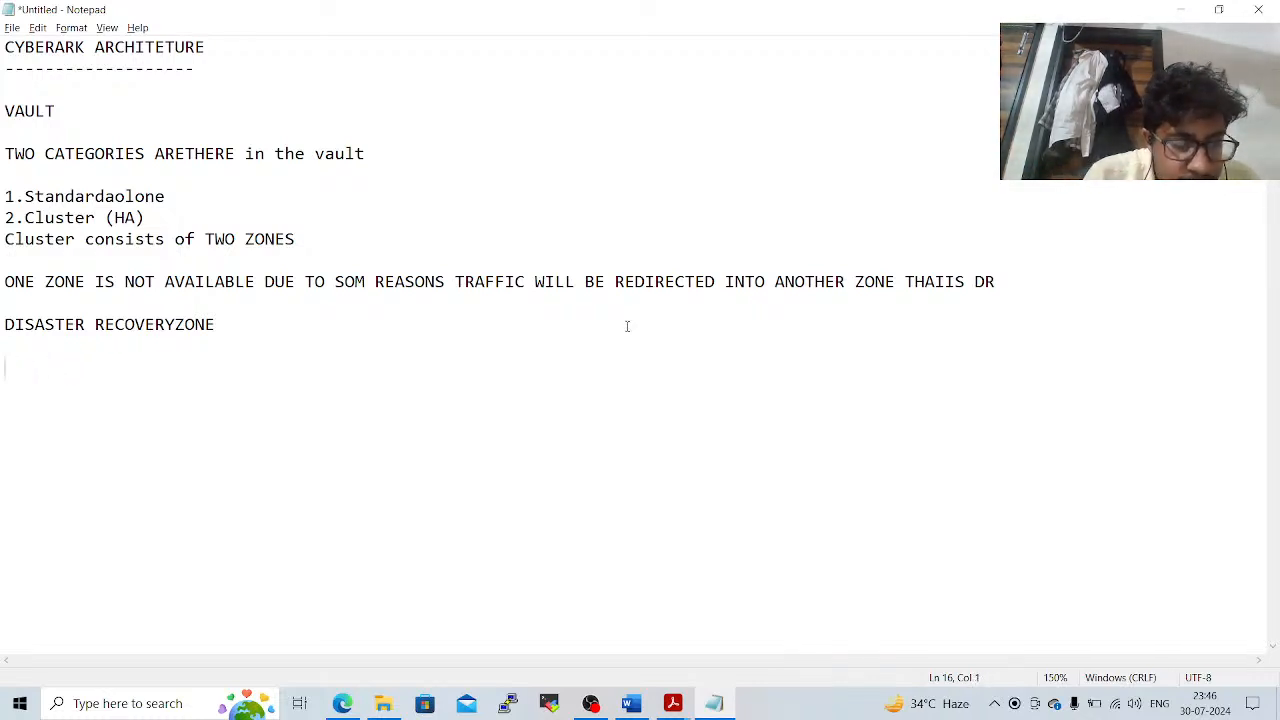
Write the line "WE HAVE 2 ZONES AVAILABLE" below the disaster recovery line
{"action": "type", "text": "WE HAVE "}
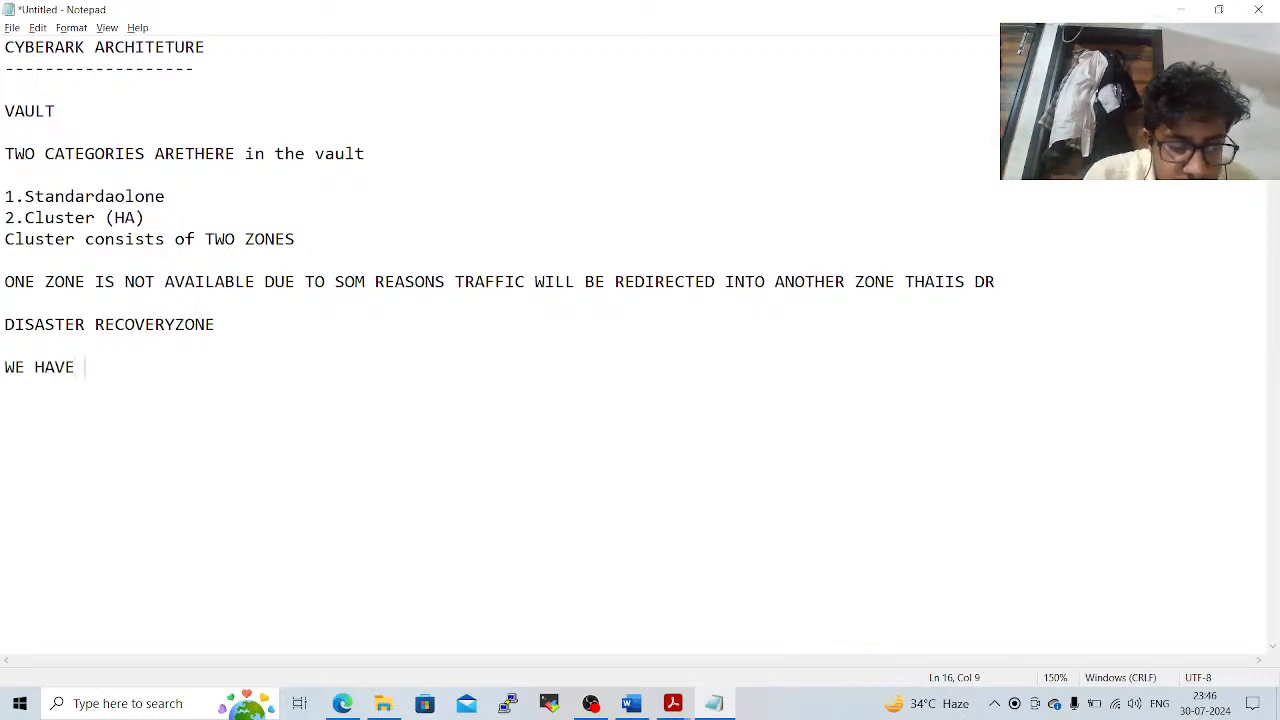
{"action": "type", "text": "2 ZONES "}
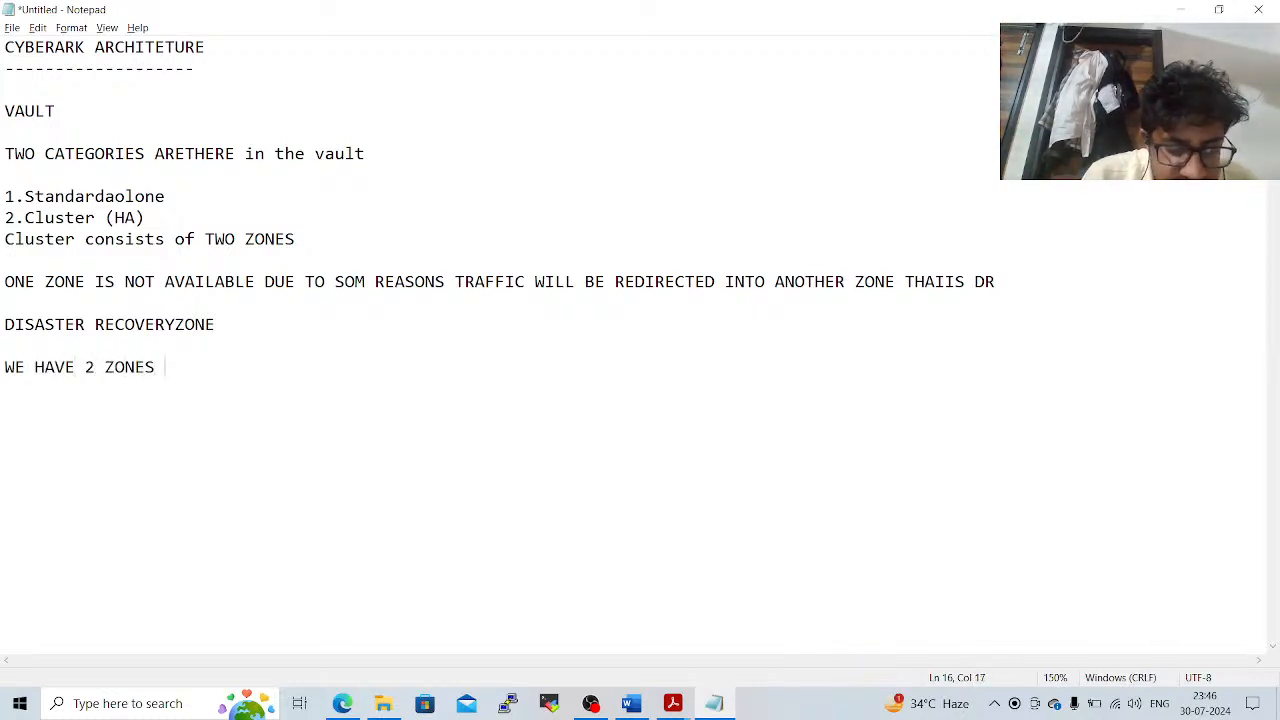
{"action": "type", "text": "AVAILABLE"}
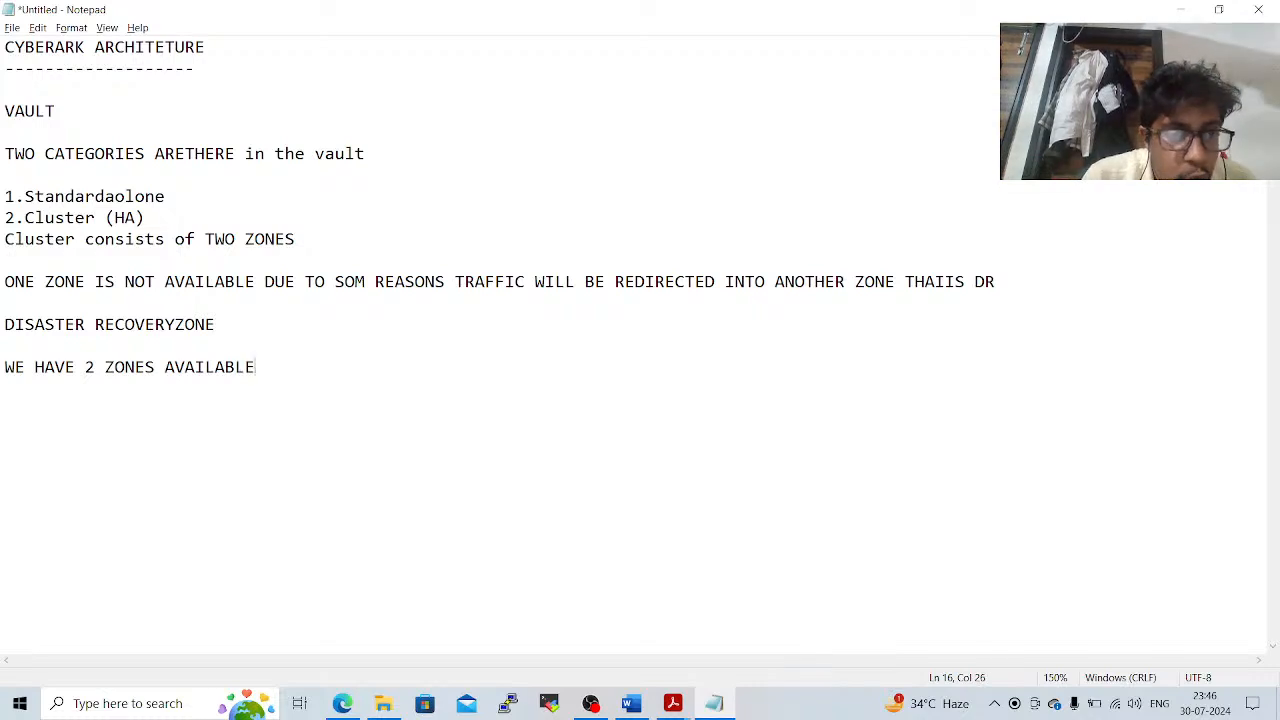
List the two zones on separate lines as "1.DC" and "2.DR", one blank line below the zones sentence
{"action": "key", "text": "Return"}
{"action": "key", "text": "Return"}
{"action": "type", "text": "1.DC"}
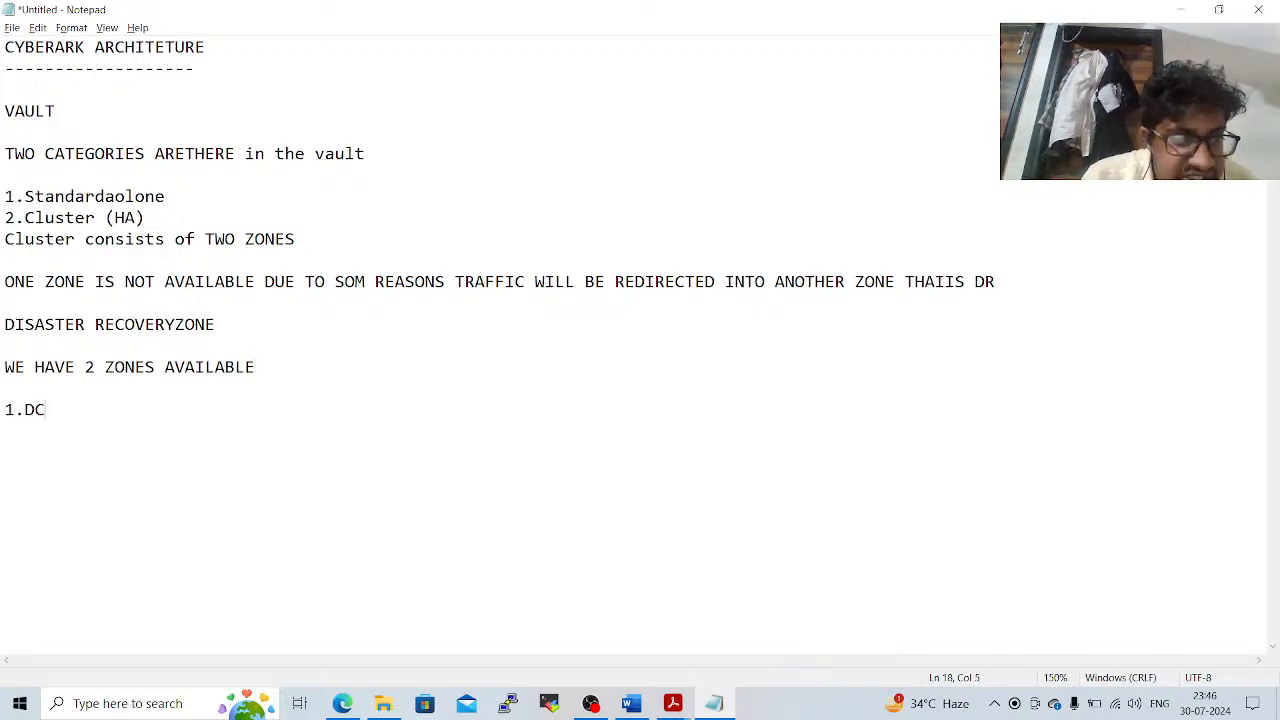
{"action": "key", "text": "Return"}
{"action": "type", "text": "2.DR"}
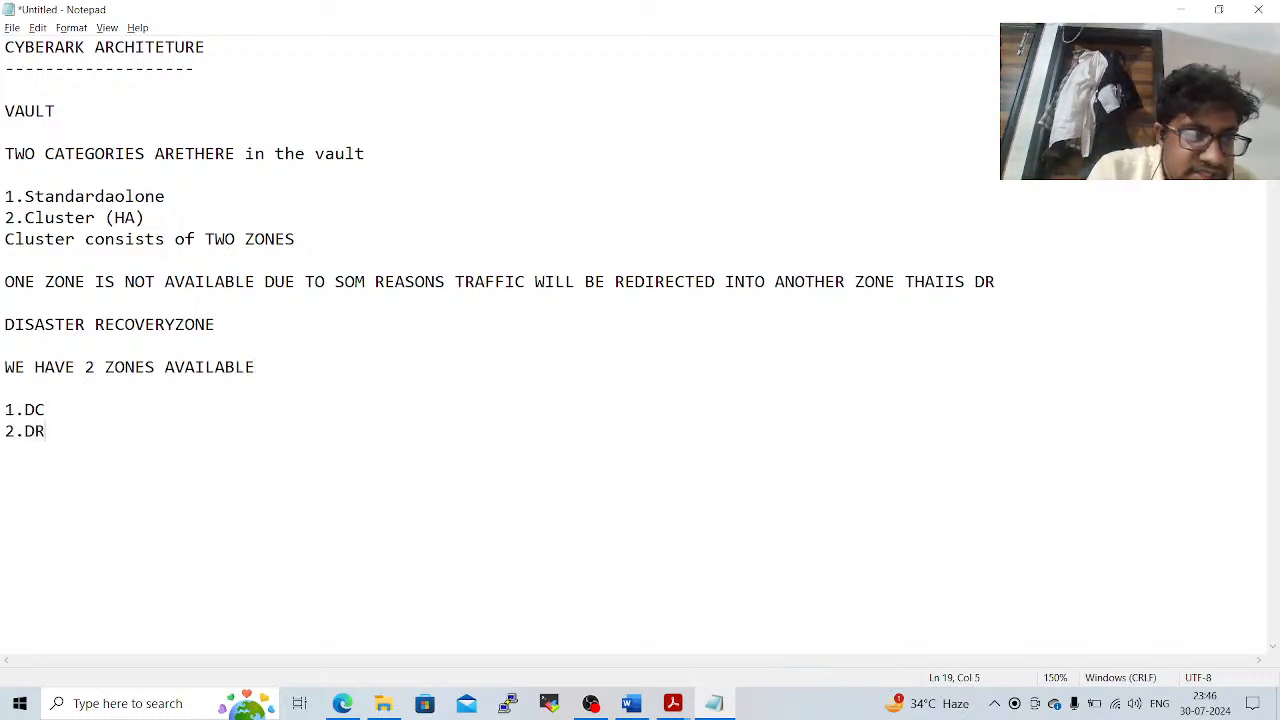
{"action": "key", "text": "Return"}
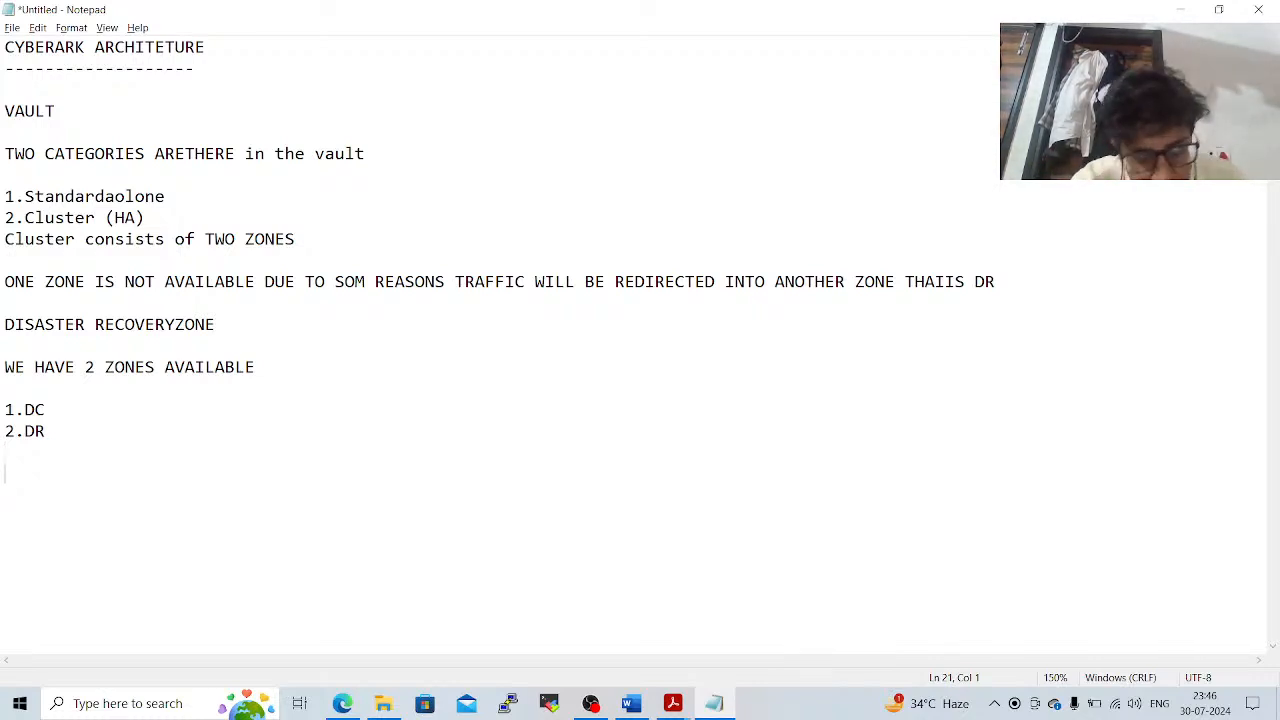
Write the heading "HOW TO CONFIGURE CYBERARK" one blank line below the DC and DR list
{"action": "type", "text": "HOW "}
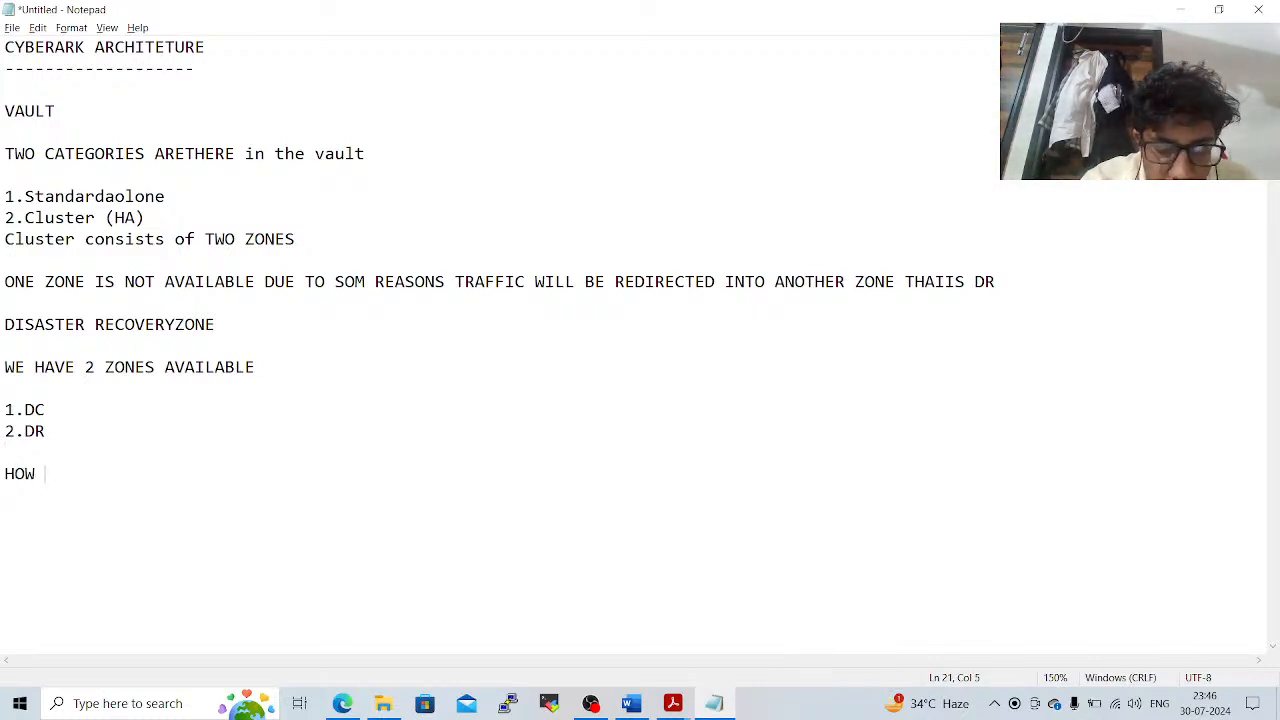
{"action": "type", "text": "TO CONFIG"}
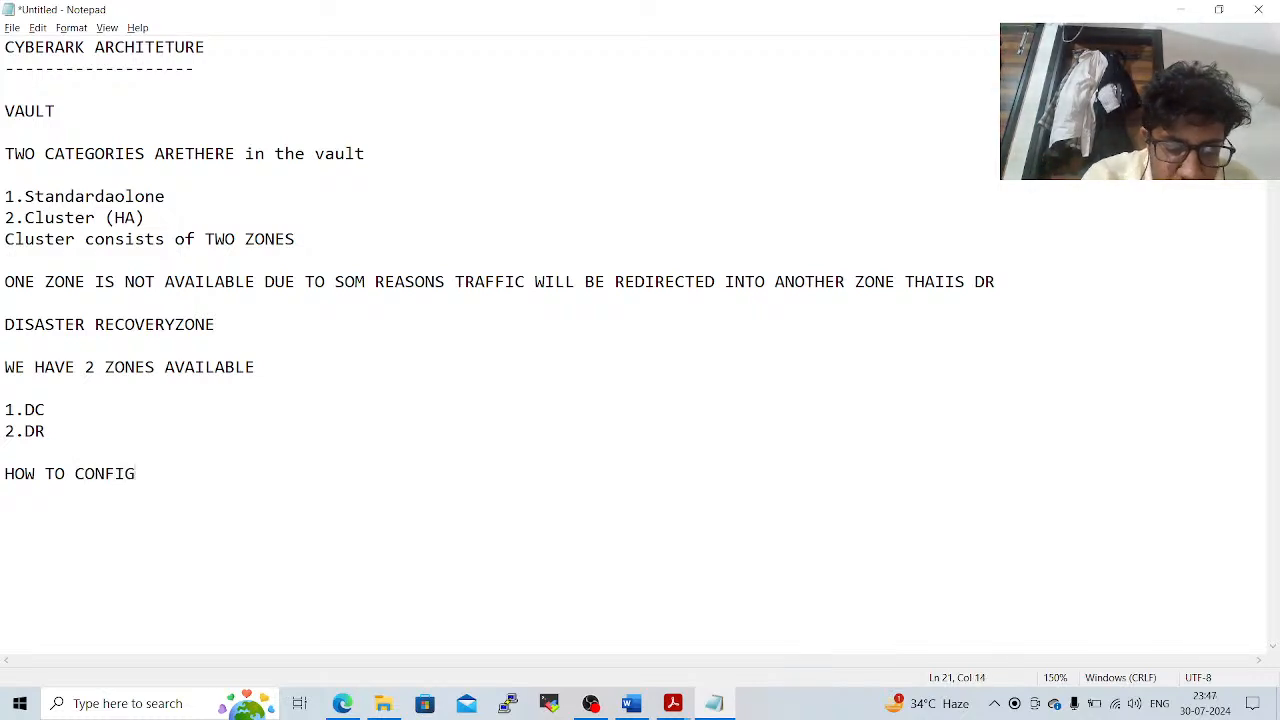
{"action": "type", "text": "URE CYB"}
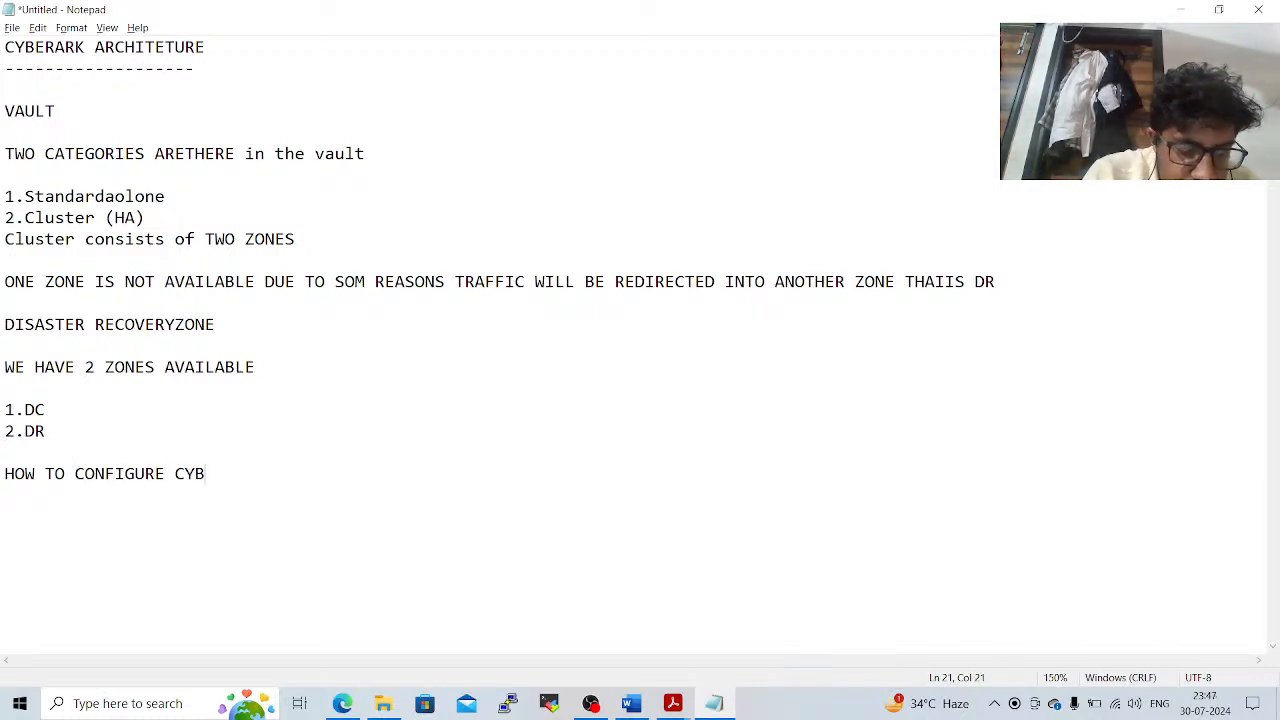
{"action": "type", "text": "ERARK"}
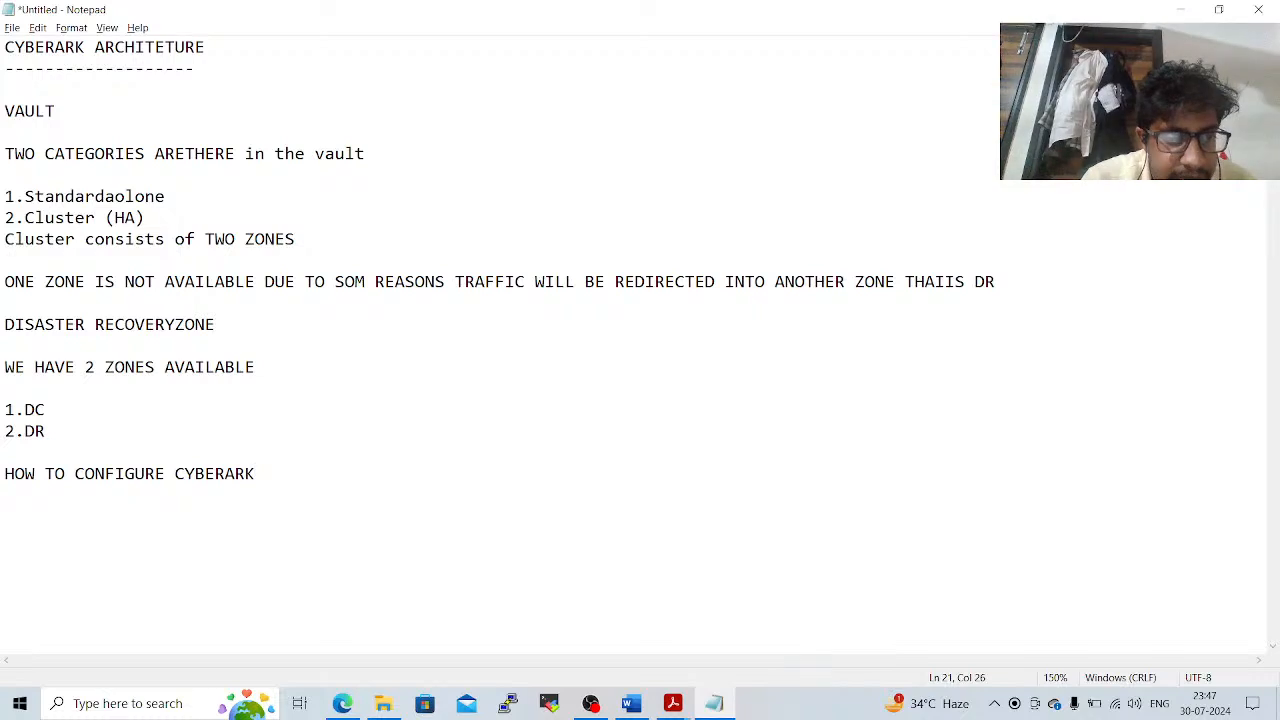
Add blank lines below the HOW TO CONFIGURE CYBERARK heading down to line 49 to make empty writing space
{"action": "key", "text": "Return"}
{"action": "key", "text": "Return"}
{"action": "key", "text": "Return"}
{"action": "key", "text": "Return"}
{"action": "key", "text": "Return"}
{"action": "key", "text": "Return"}
{"action": "key", "text": "Return"}
{"action": "key", "text": "Return"}
{"action": "key", "text": "Return"}
{"action": "key", "text": "Return"}
{"action": "key", "text": "Return"}
{"action": "key", "text": "Return"}
{"action": "key", "text": "Return"}
{"action": "key", "text": "Return"}
{"action": "key", "text": "Return"}
{"action": "key", "text": "Return"}
{"action": "key", "text": "Return"}
{"action": "key", "text": "Return"}
{"action": "key", "text": "Return"}
{"action": "key", "text": "Return"}
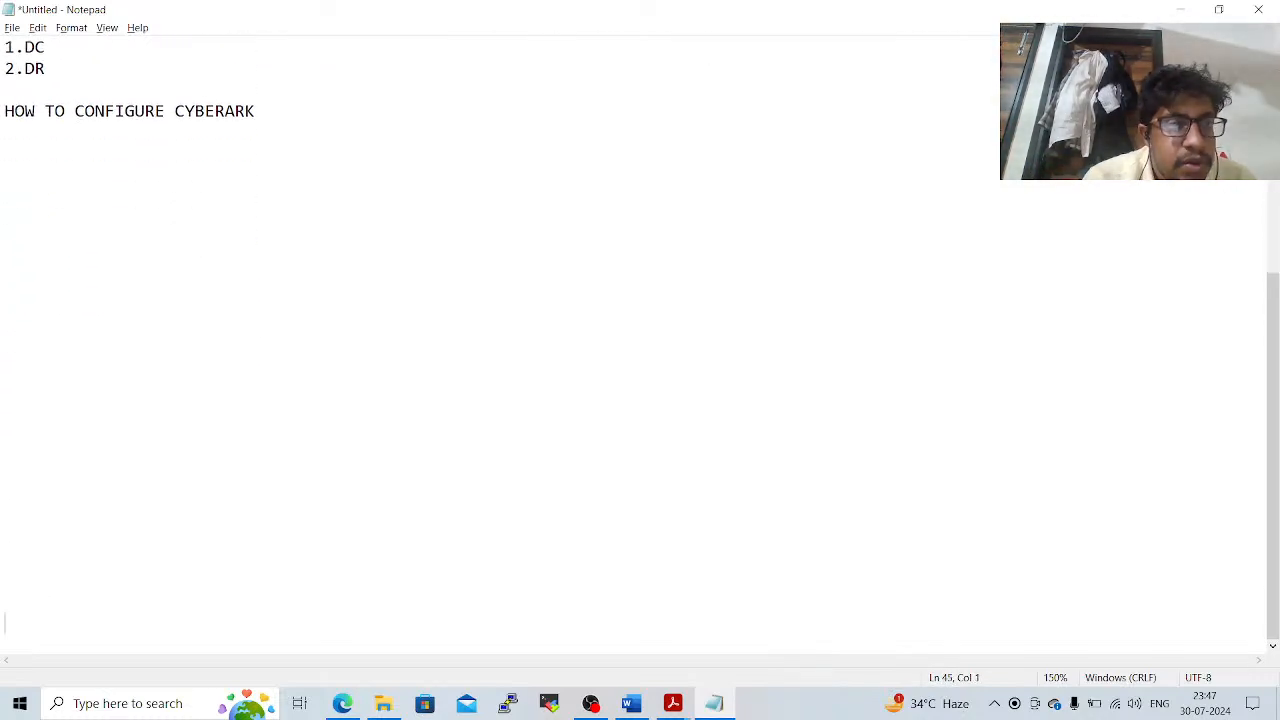
{"action": "key", "text": "Return"}
{"action": "key", "text": "Return"}
{"action": "key", "text": "Return"}
{"action": "key", "text": "Return"}
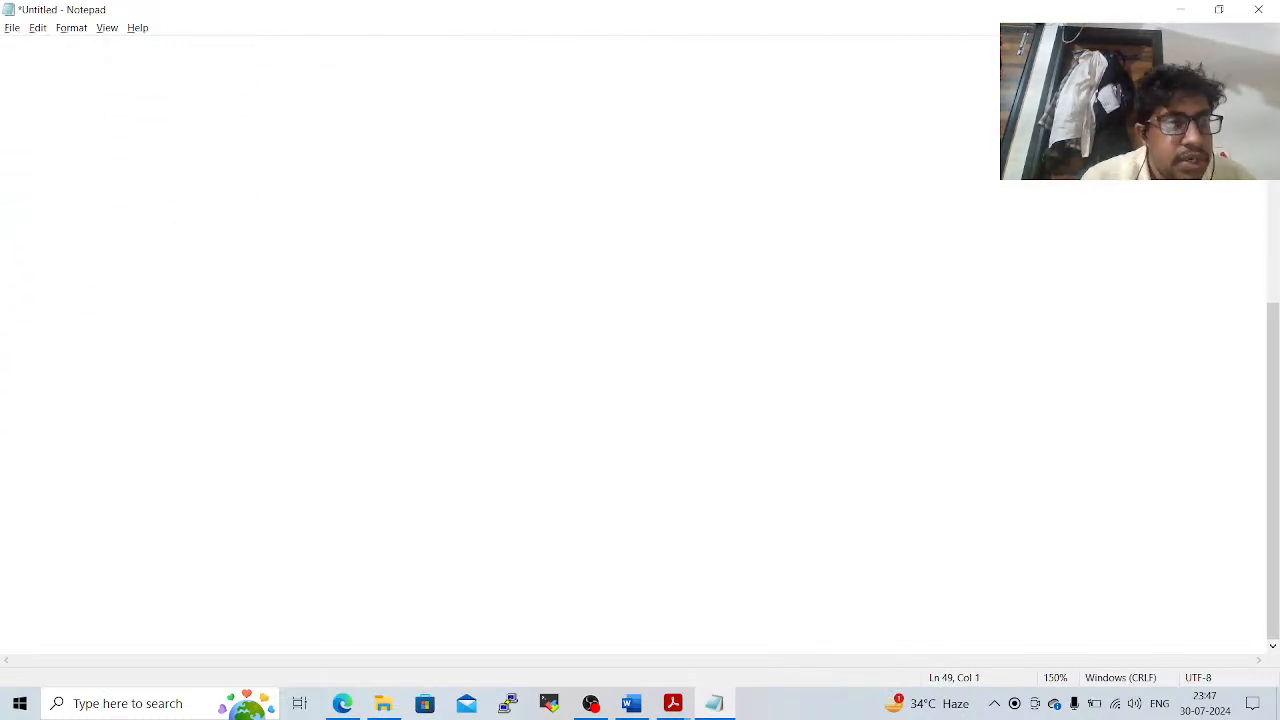
Write the first list item "1.WE WILL install AD Directory" one blank line below the HOW TO CONFIGURE CYBERARK heading
{"action": "left_click", "coordinate": [627, 326]}
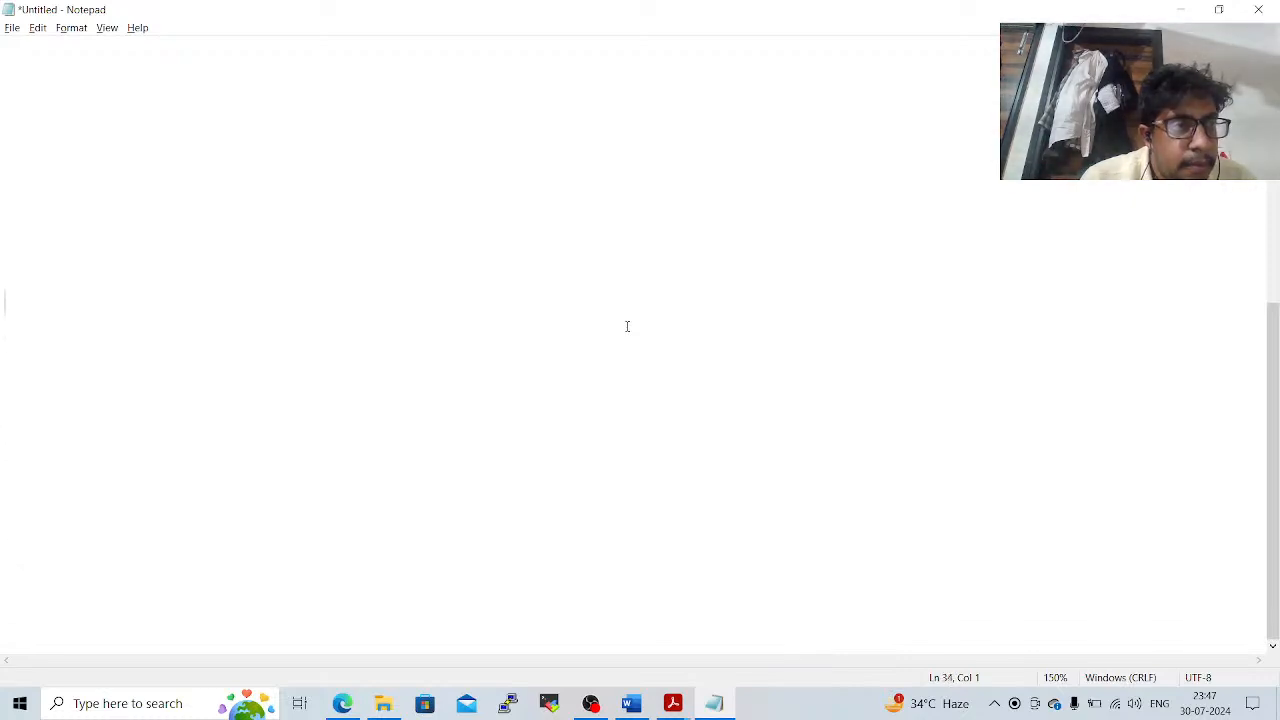
{"action": "key", "text": "Up"}
{"action": "key", "text": "Up"}
{"action": "key", "text": "Up"}
{"action": "key", "text": "Up"}
{"action": "key", "text": "Up"}
{"action": "key", "text": "Up"}
{"action": "key", "text": "Up"}
{"action": "key", "text": "Up"}
{"action": "key", "text": "Up"}
{"action": "key", "text": "Up"}
{"action": "key", "text": "Up"}
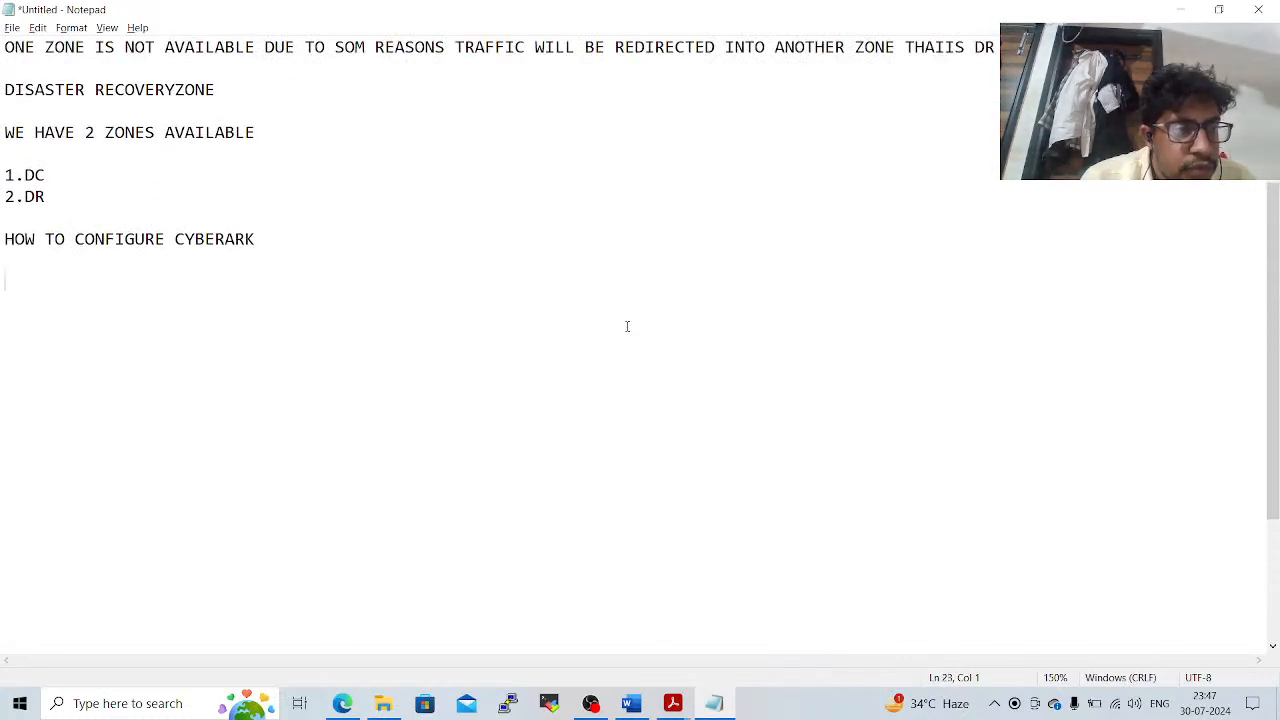
{"action": "type", "text": "1.W"}
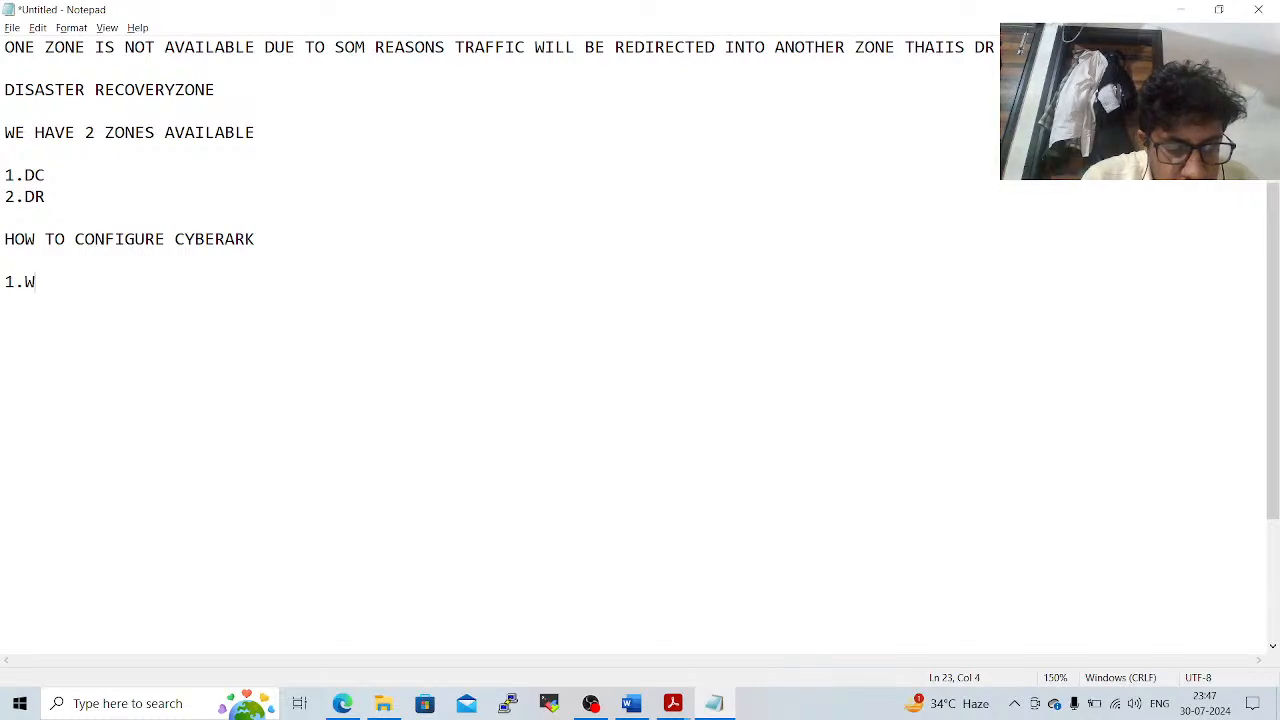
{"action": "type", "text": "E WILL "}
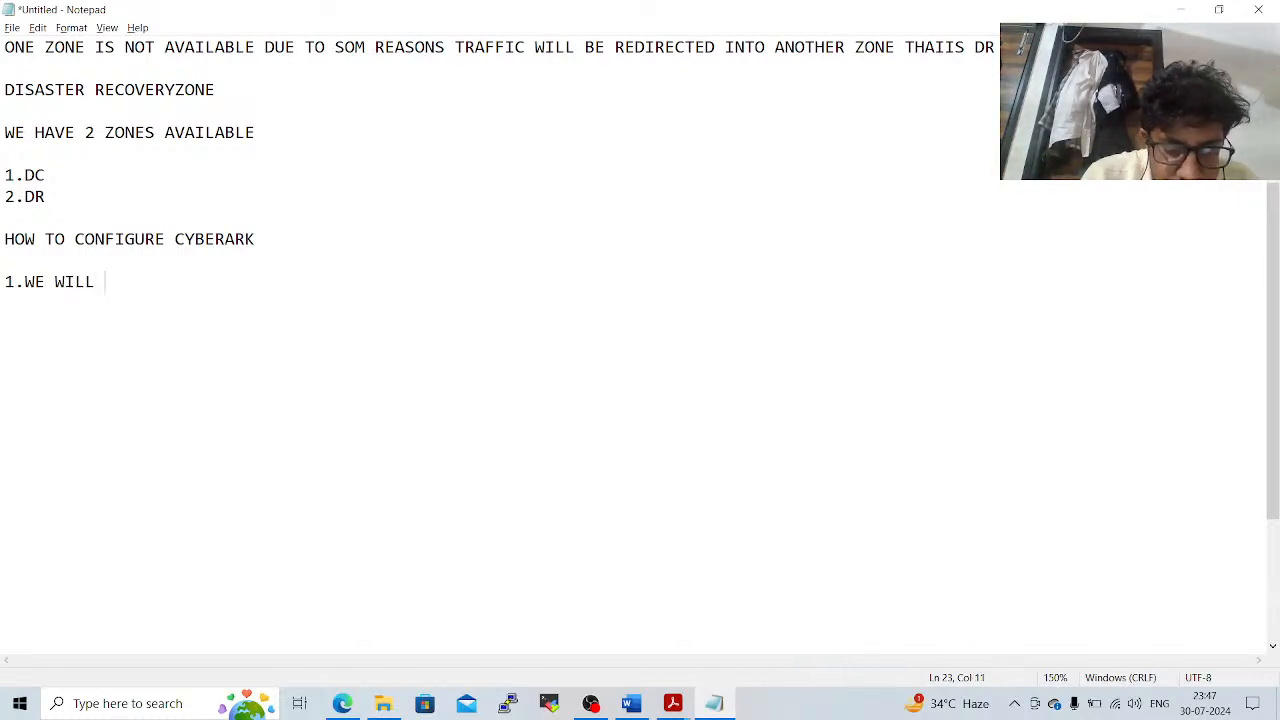
{"action": "type", "text": "install"}
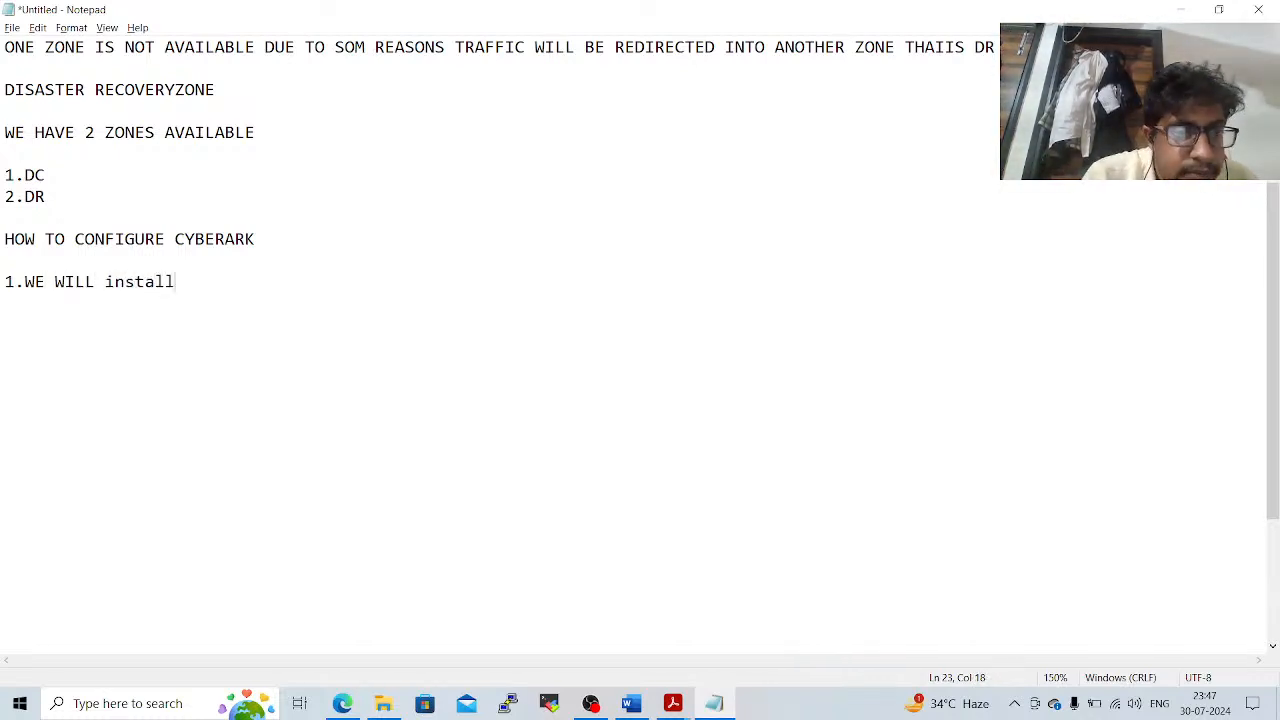
{"action": "type", "text": "machn"}
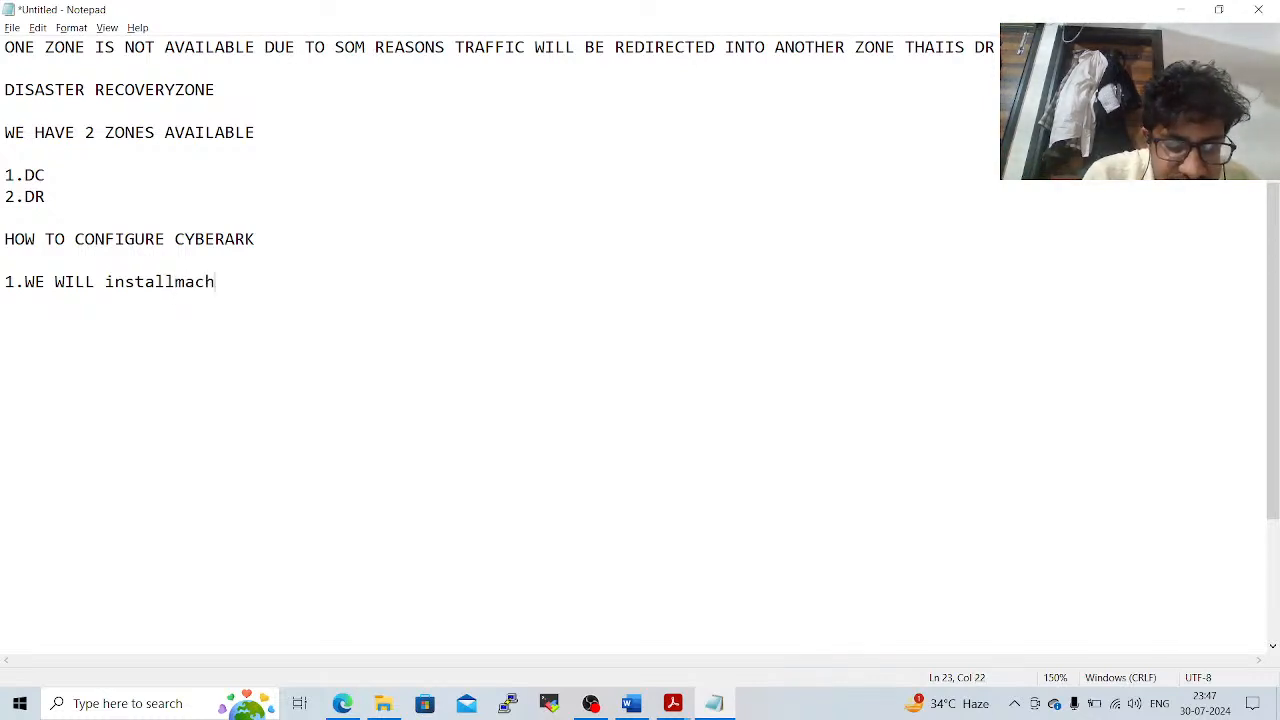
{"action": "key", "text": "BackSpace"}
{"action": "key", "text": "BackSpace"}
{"action": "key", "text": "BackSpace"}
{"action": "key", "text": "BackSpace"}
{"action": "key", "text": "BackSpace"}
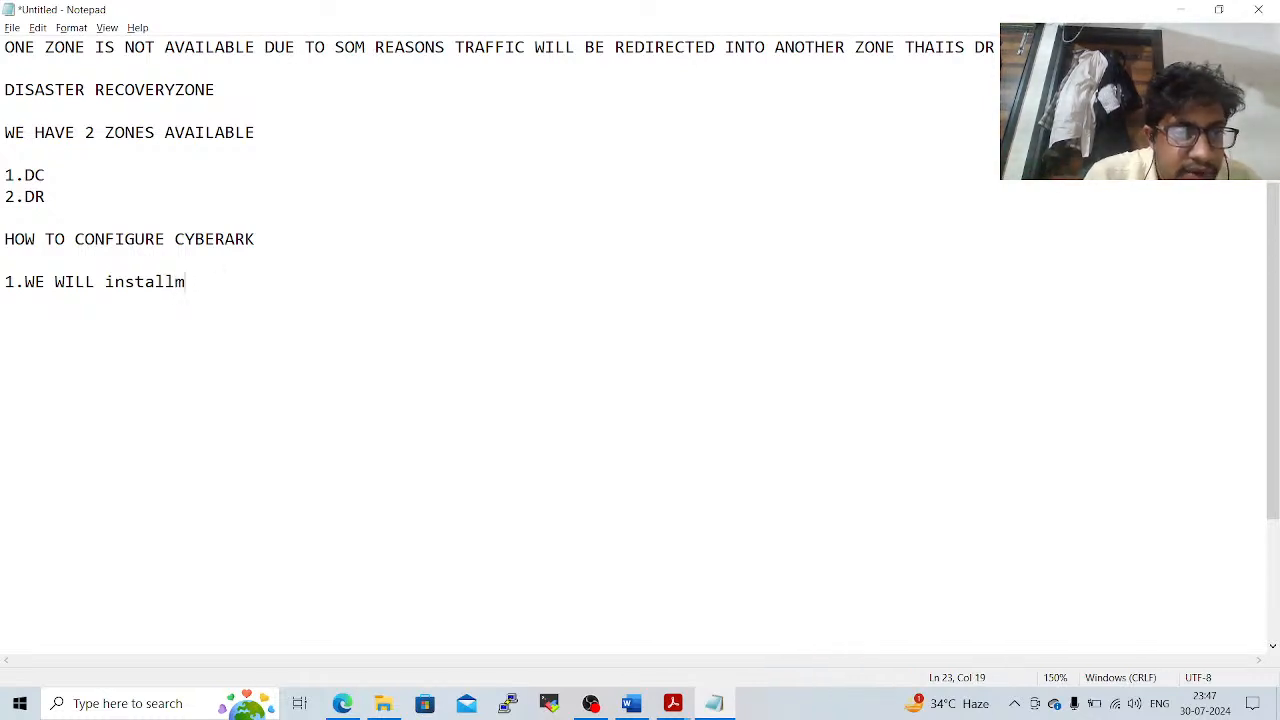
{"action": "type", "text": "A"}
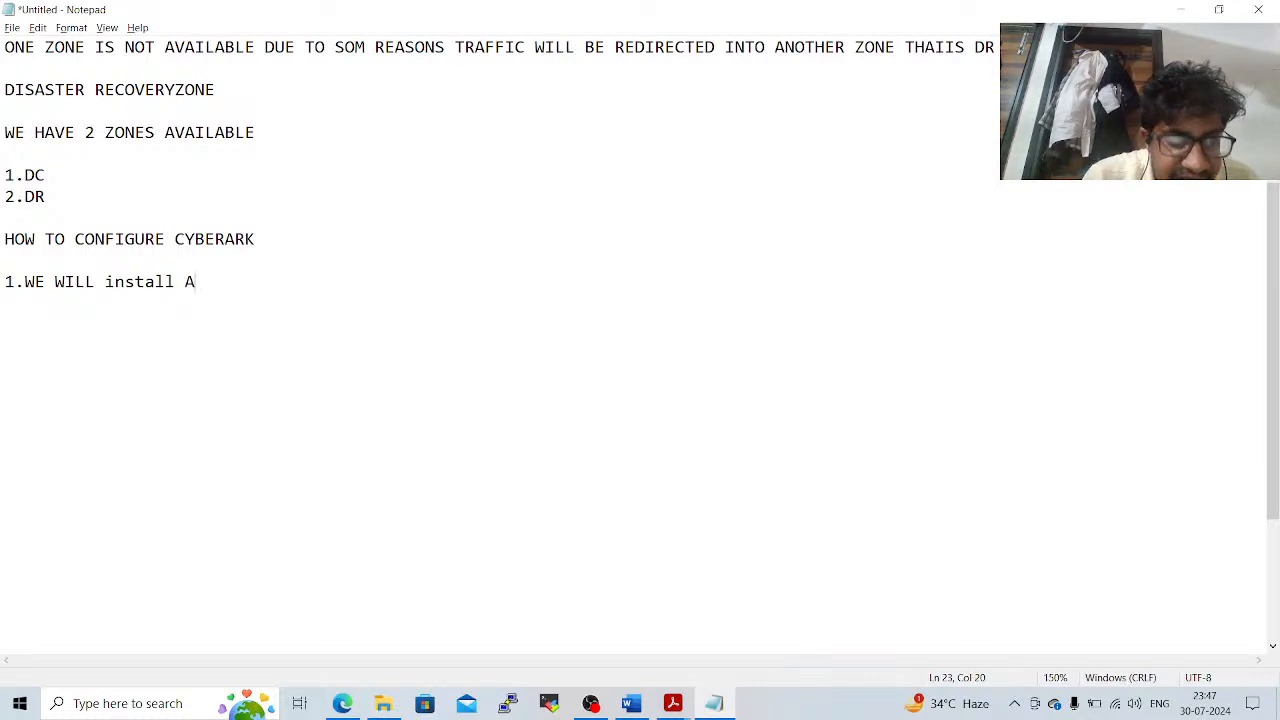
{"action": "type", "text": "D Directory"}
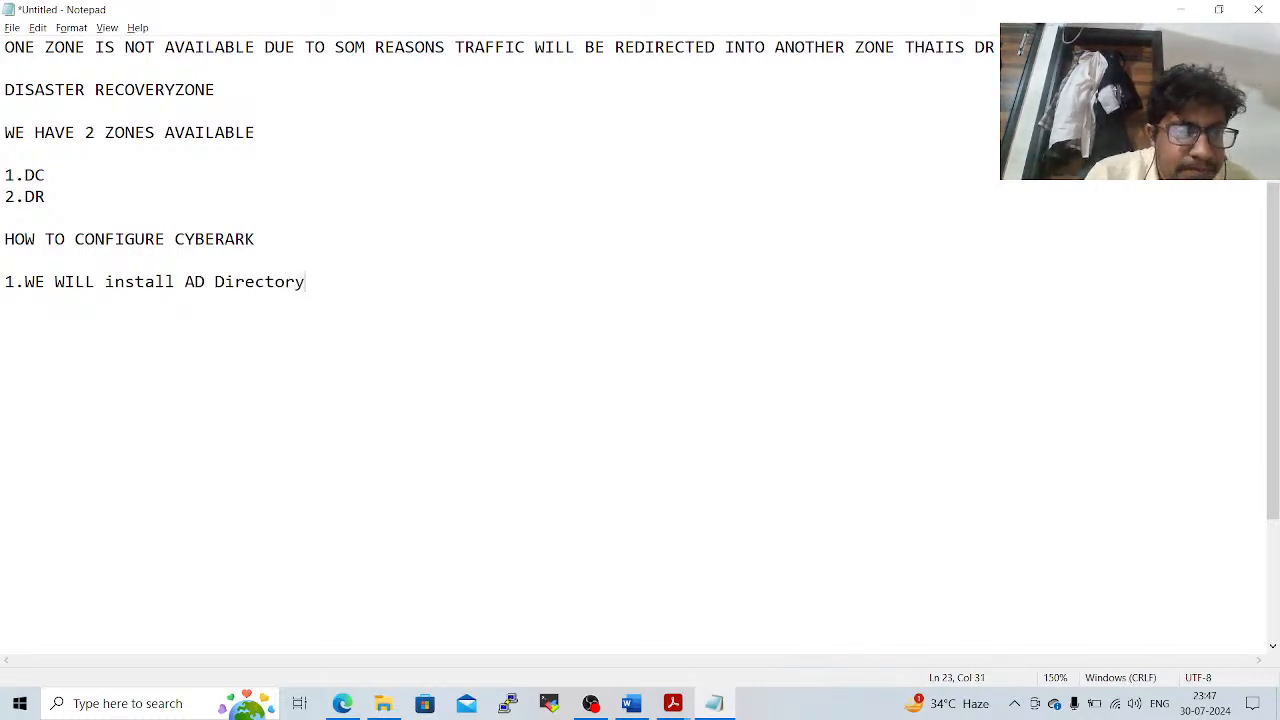
Continue the numbered list on separate lines with "2.Vault", "3.PVWA", "4.CPM" and "5.PSM etc...."
{"action": "key", "text": "Return"}
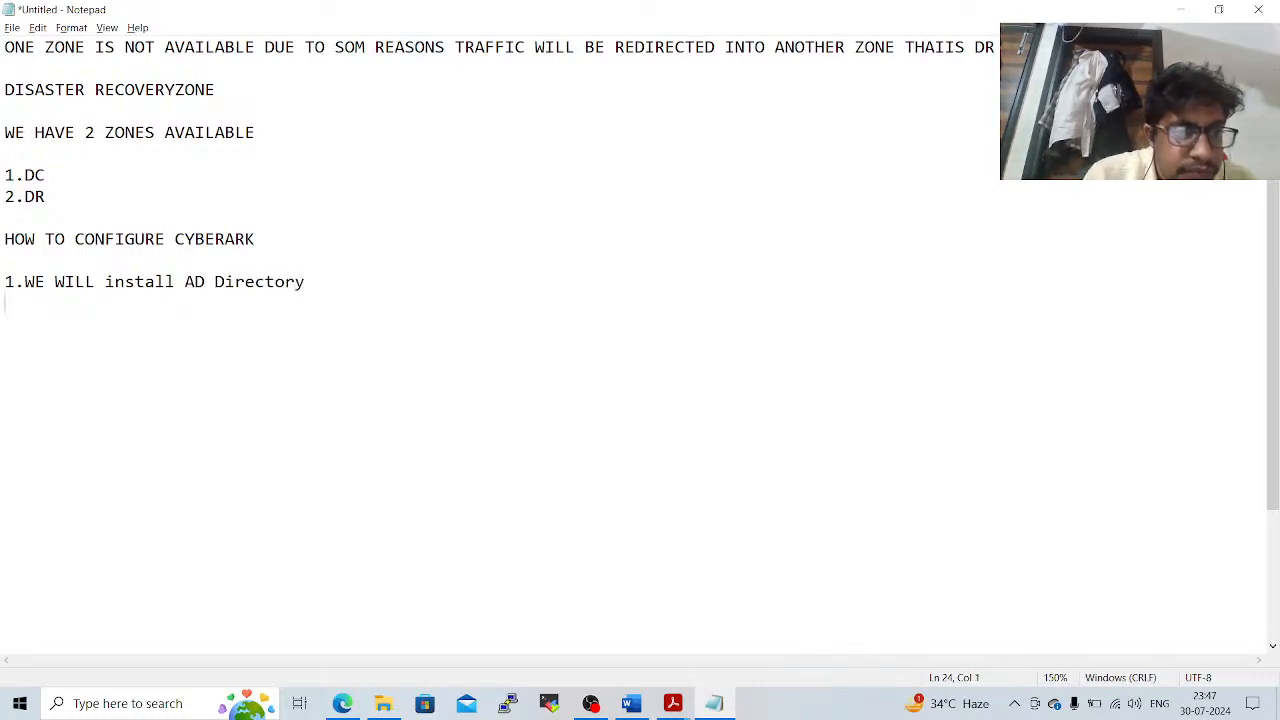
{"action": "type", "text": "2.Vault"}
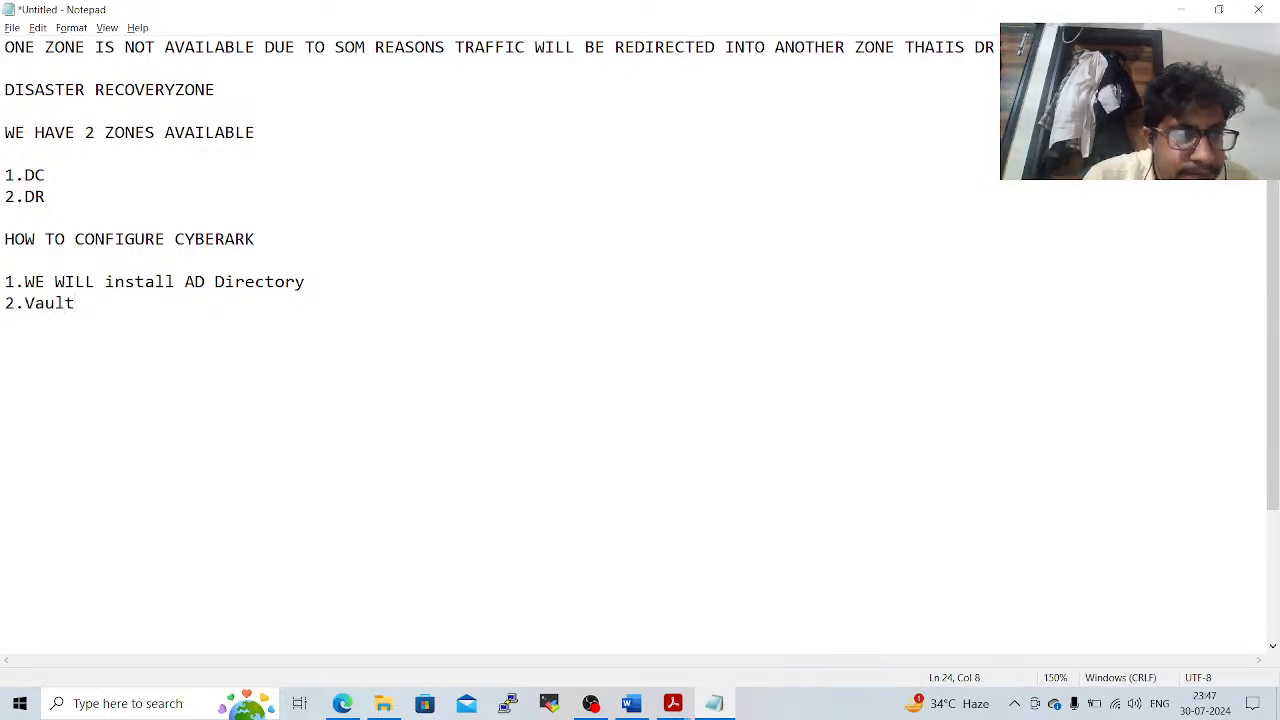
{"action": "key", "text": "Return"}
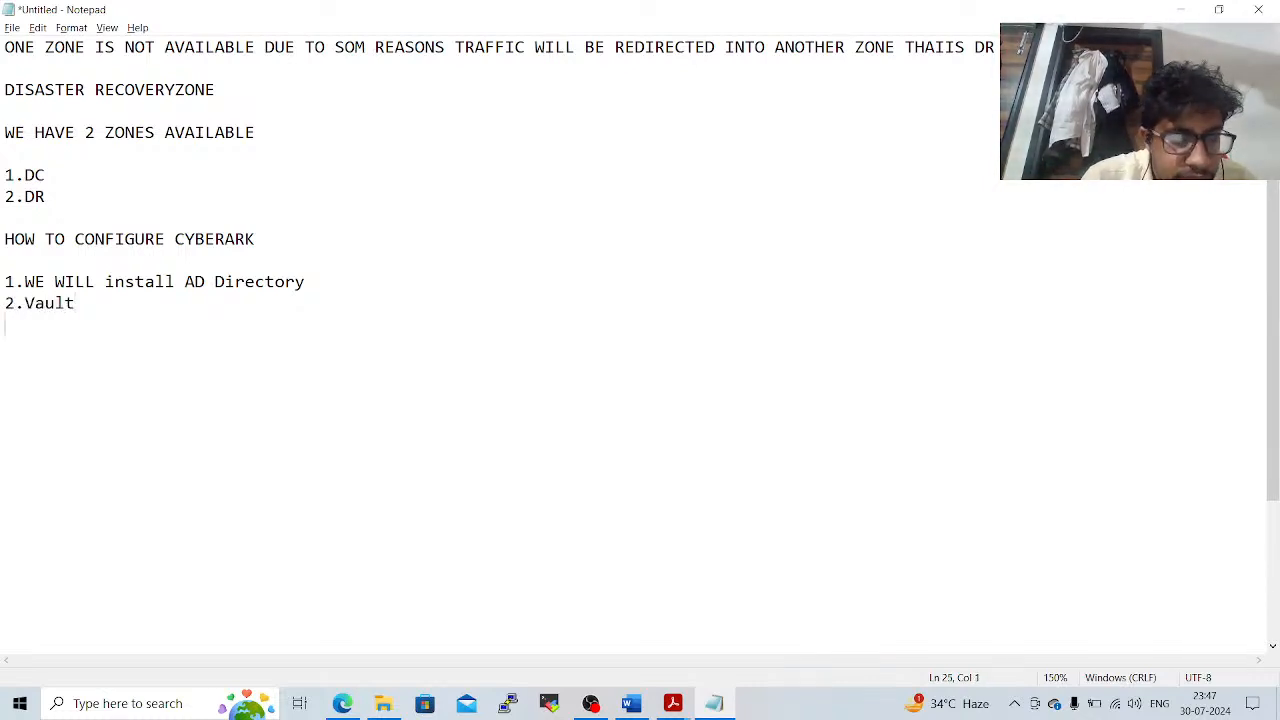
{"action": "type", "text": "3.PVWA"}
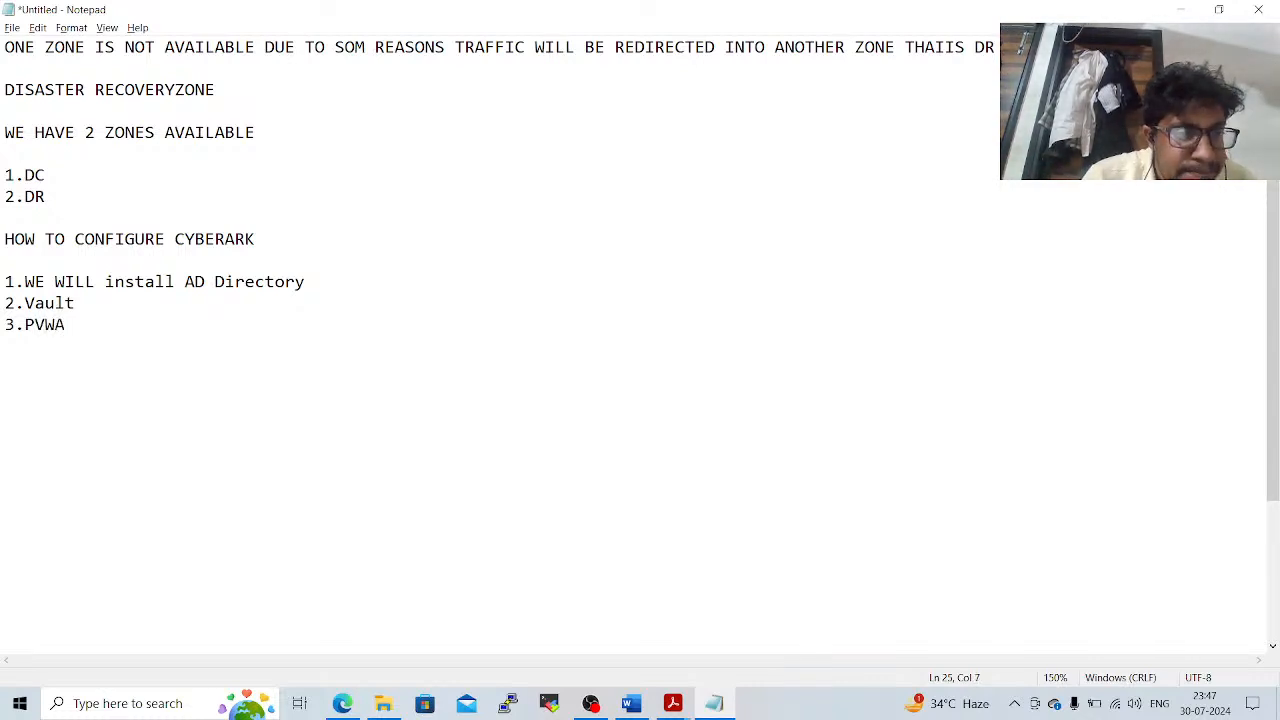
{"action": "key", "text": "Return"}
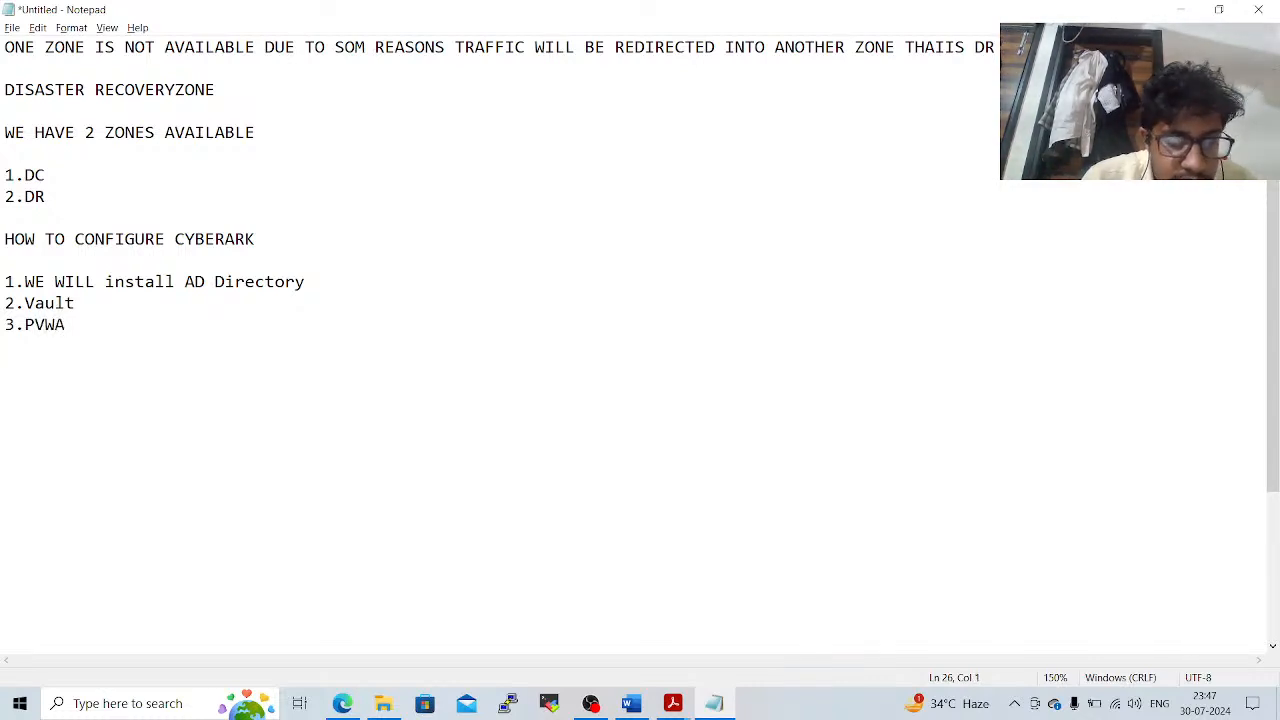
{"action": "type", "text": "4.CPM"}
{"action": "key", "text": "Return"}
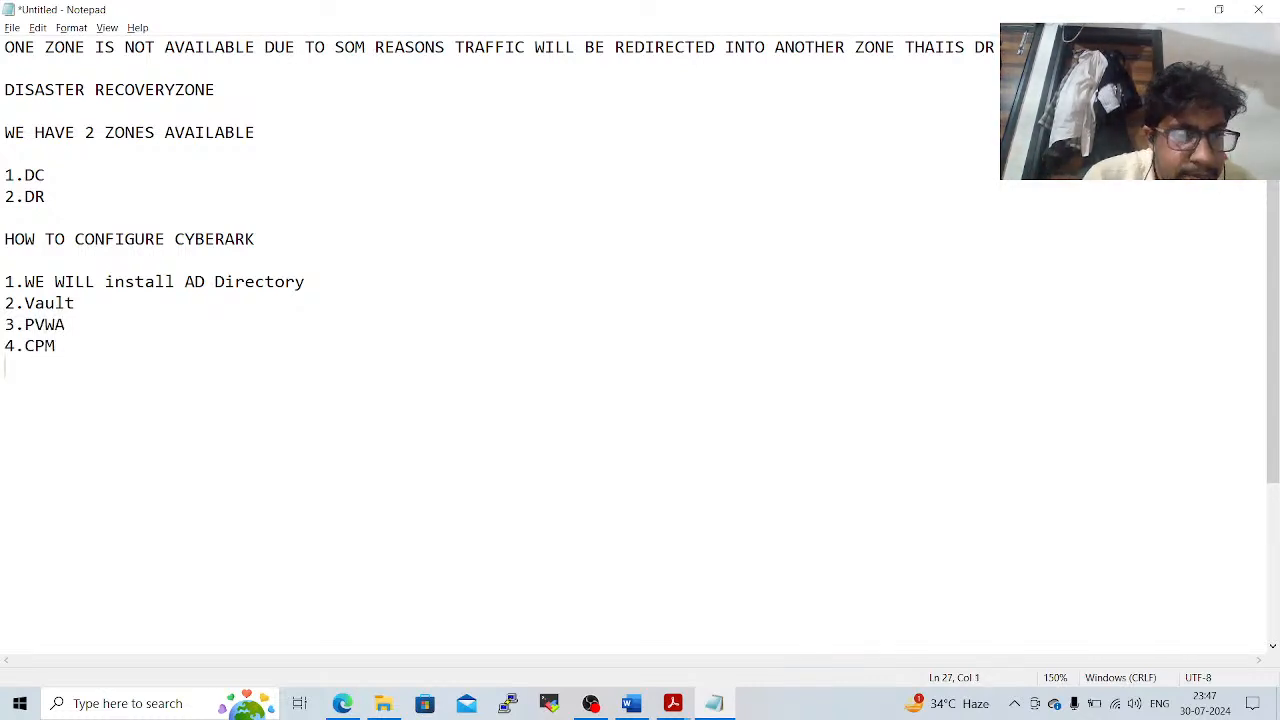
{"action": "type", "text": "5.PSM"}
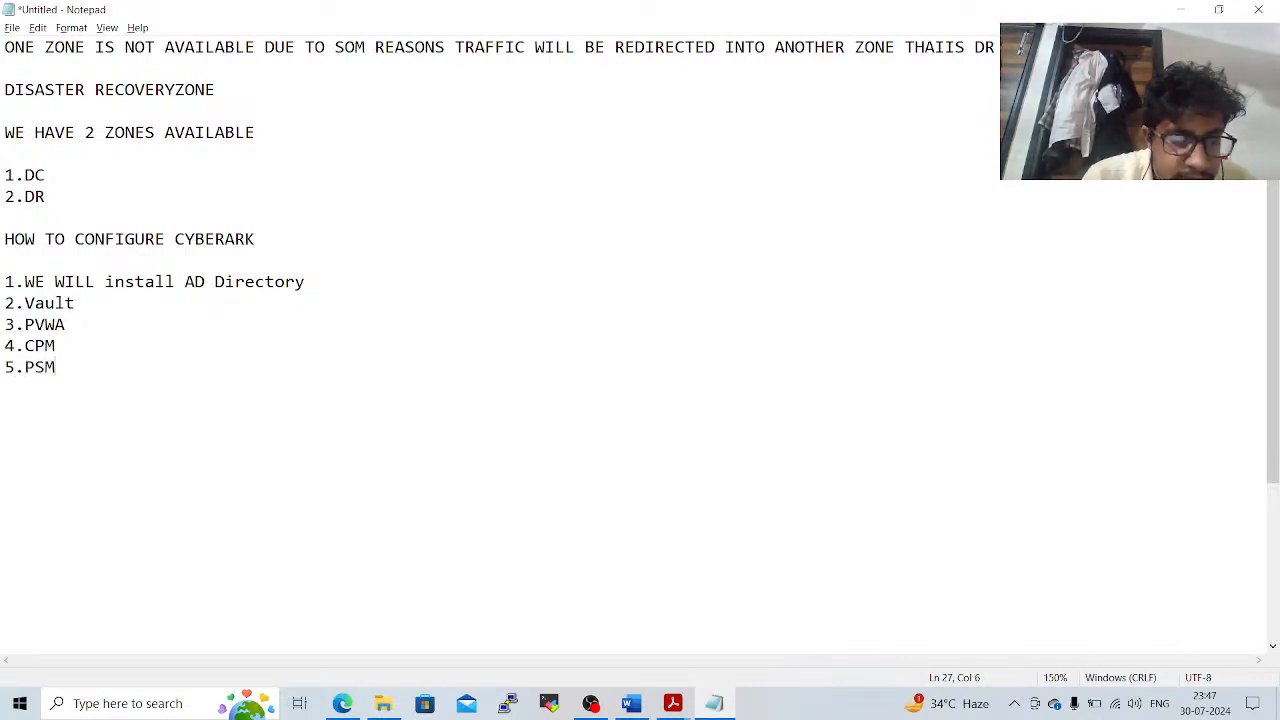
{"action": "type", "text": " etc.."}
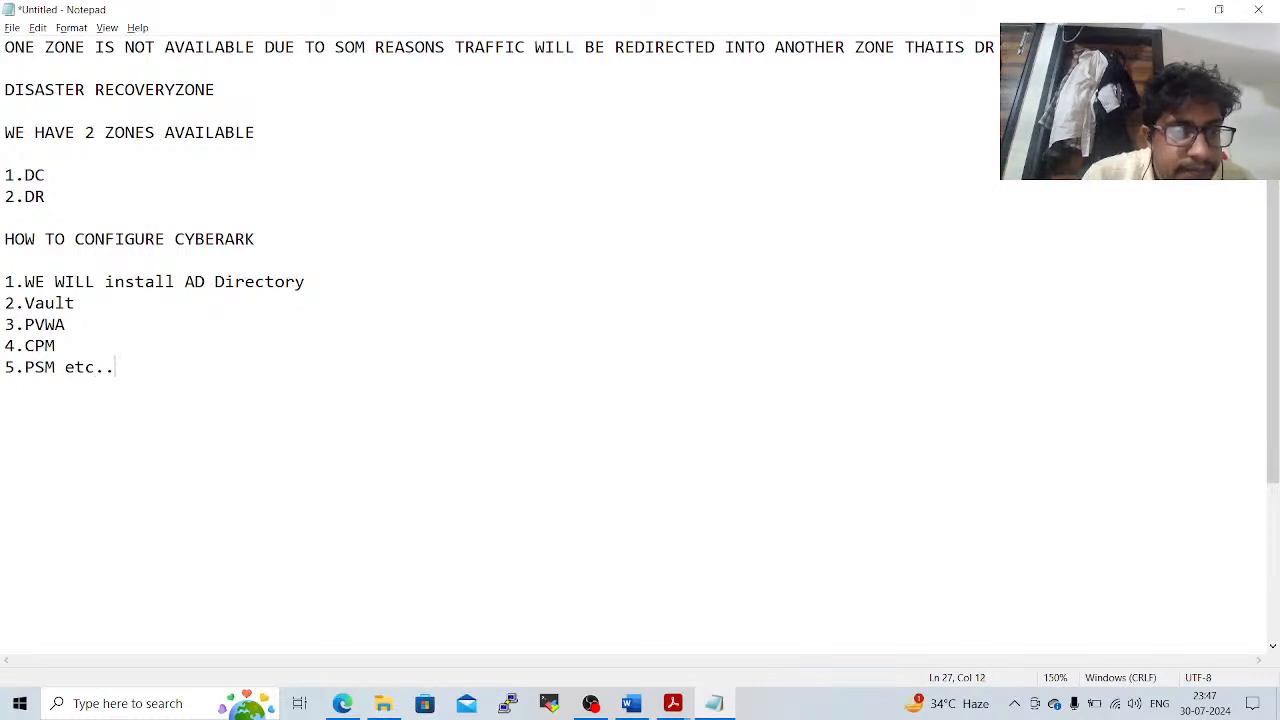
Write the sentence "all are connected into the vault server" one blank line below the numbered component list
{"action": "key", "text": "Return"}
{"action": "key", "text": "Return"}
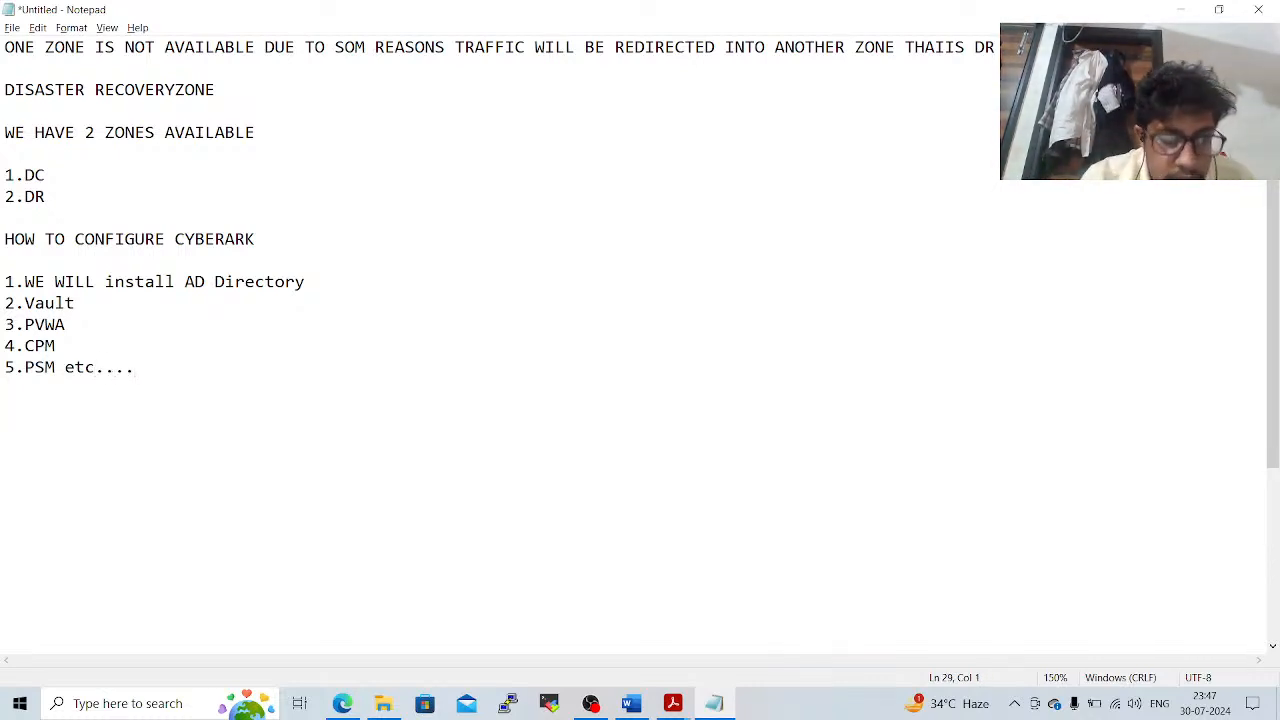
{"action": "type", "text": "all"}
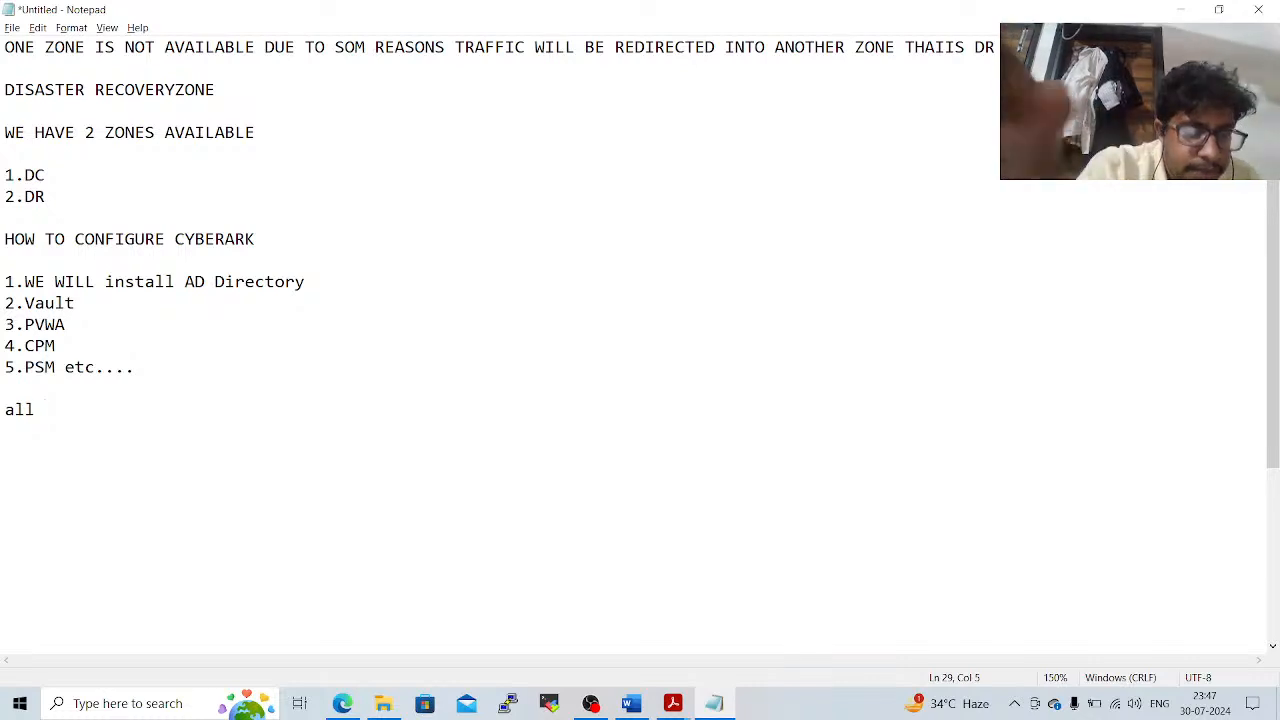
{"action": "type", "text": "are co"}
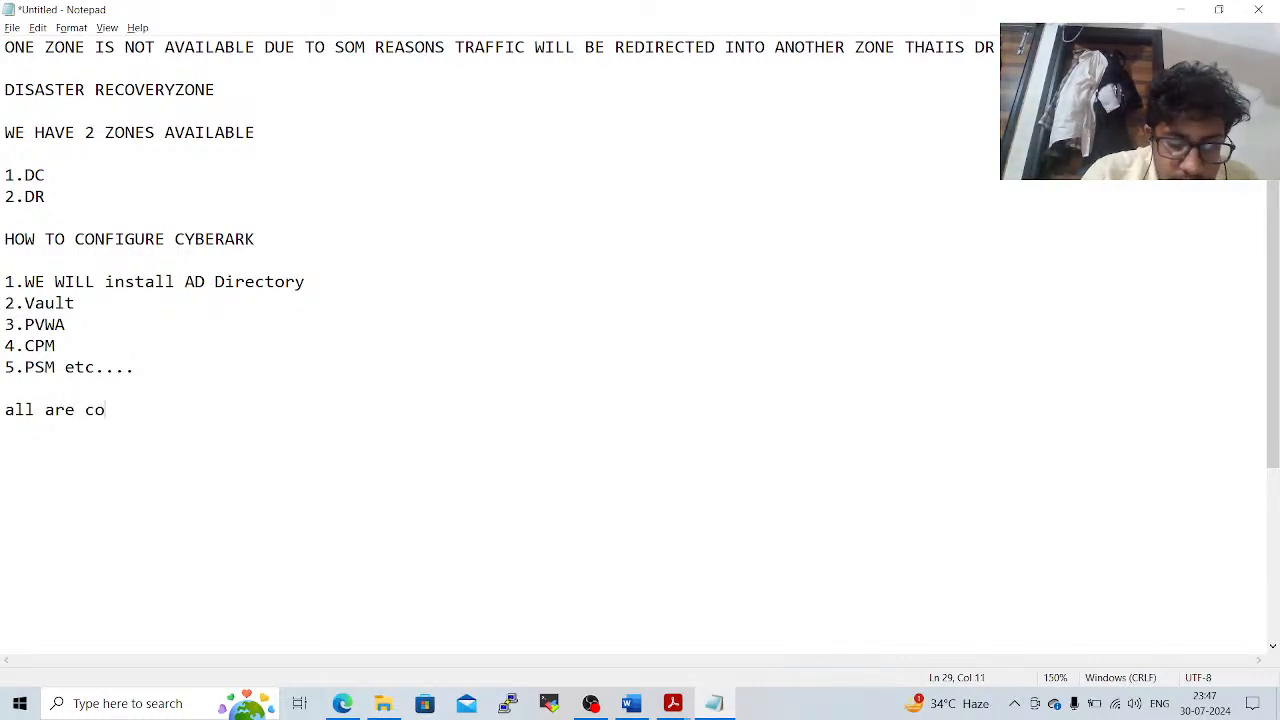
{"action": "type", "text": "nnected int"}
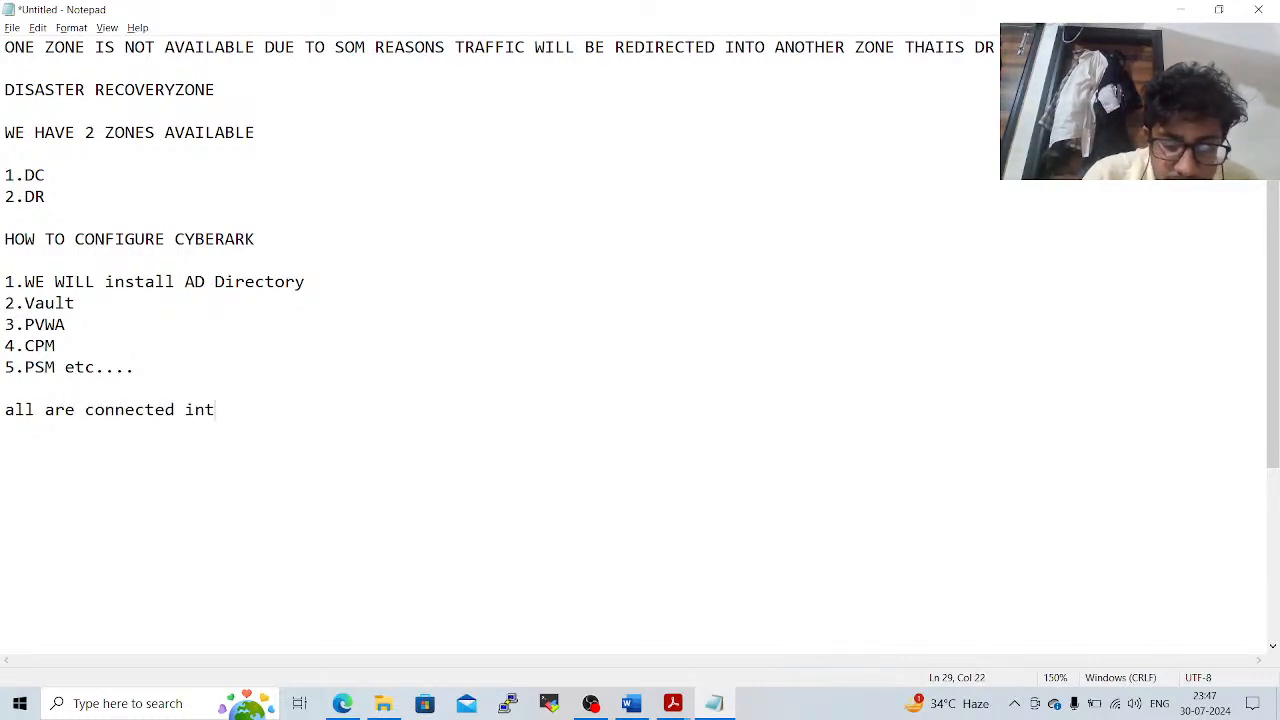
{"action": "type", "text": "o the vaul"}
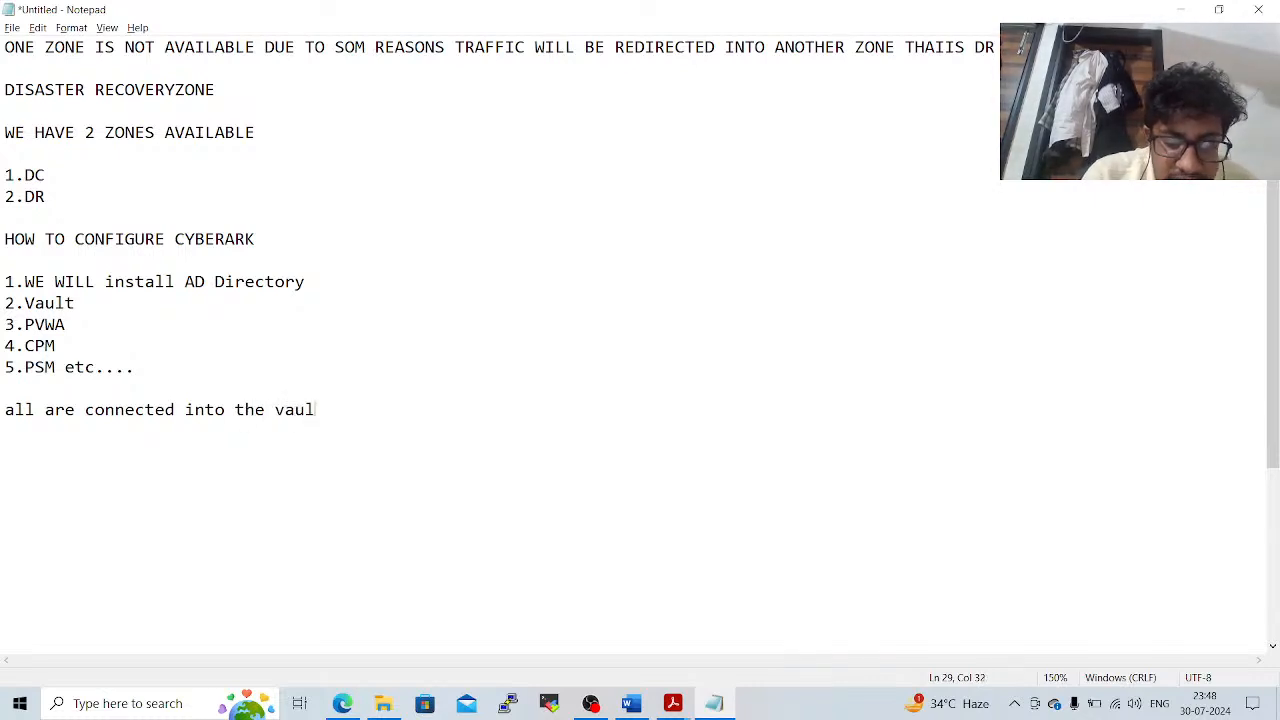
{"action": "type", "text": "t server"}
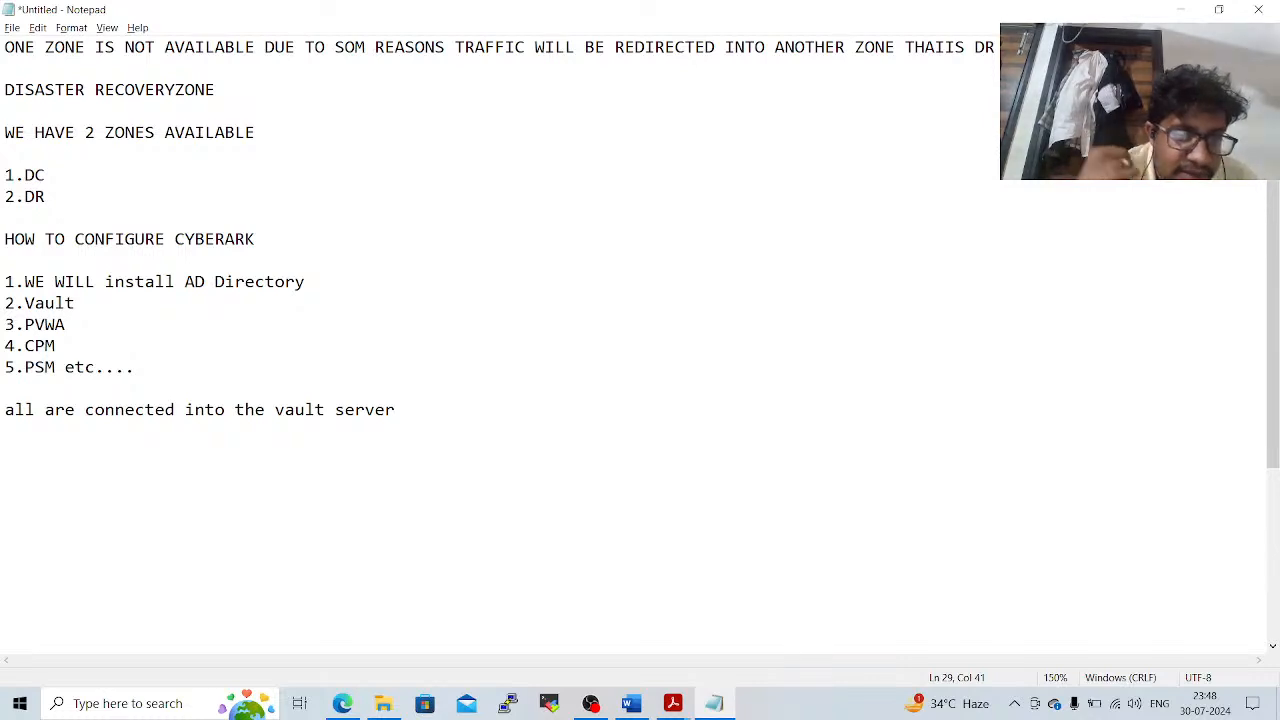
Write the line "in my environment i given IP Address as 192.168.0.182 AD" one blank line below the vault server sentence
{"action": "key", "text": "Return"}
{"action": "key", "text": "Return"}
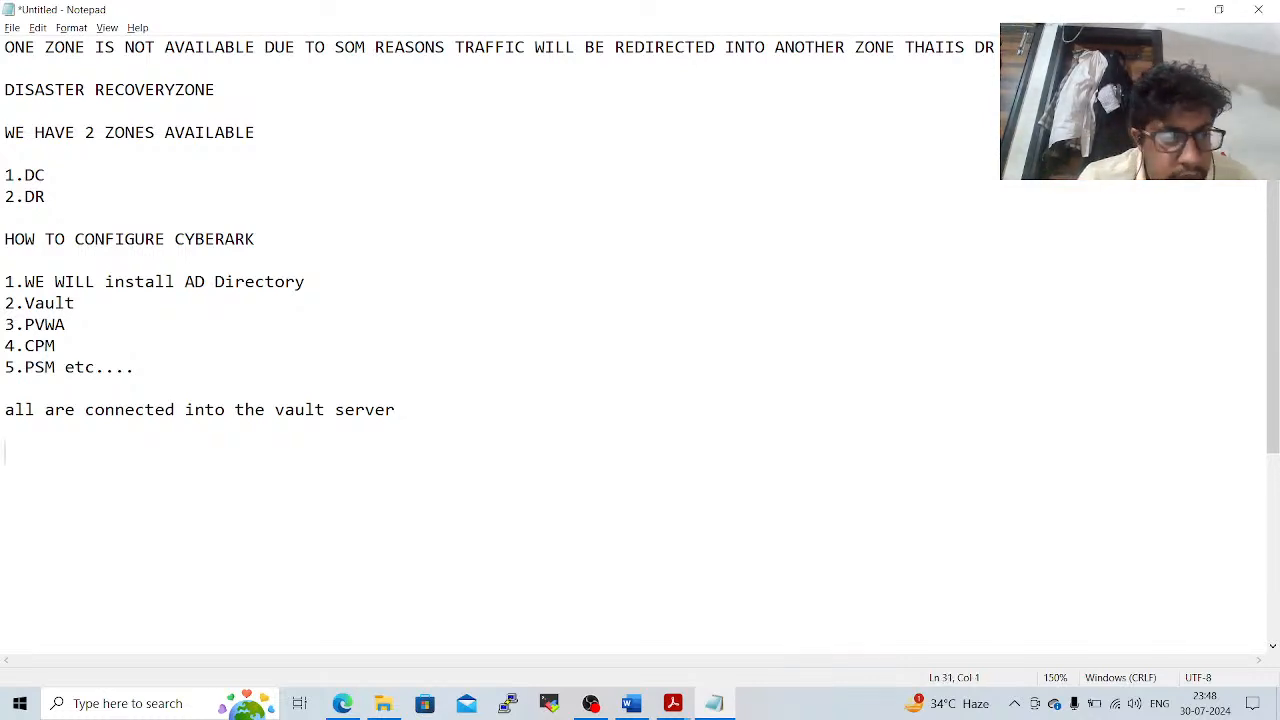
{"action": "type", "text": "in m"}
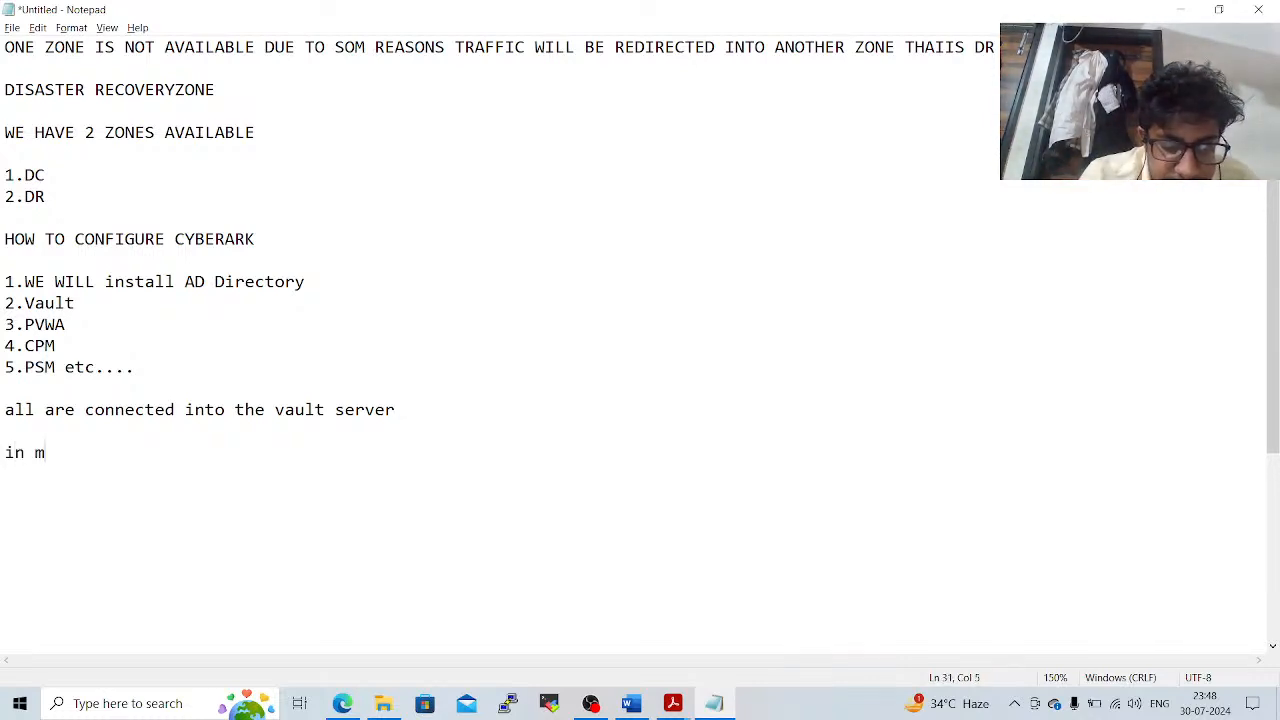
{"action": "type", "text": "y environment"}
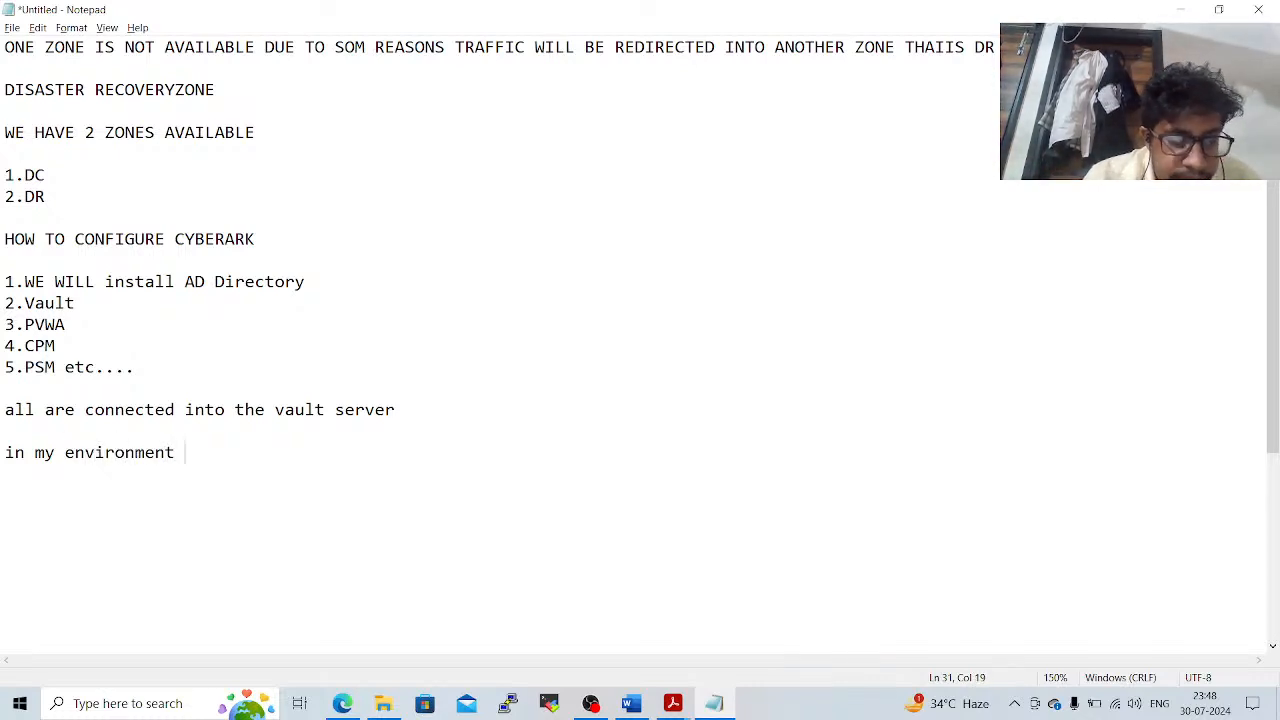
{"action": "type", "text": " i giv"}
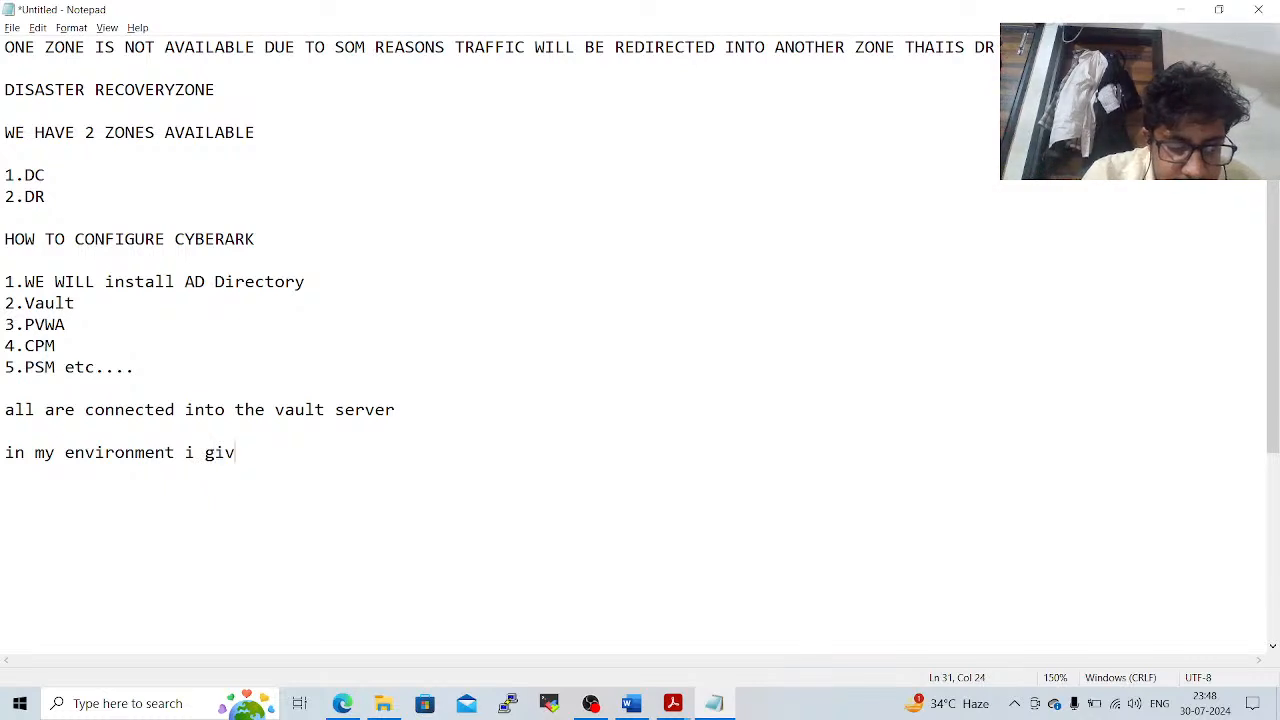
{"action": "type", "text": "en IP Ad"}
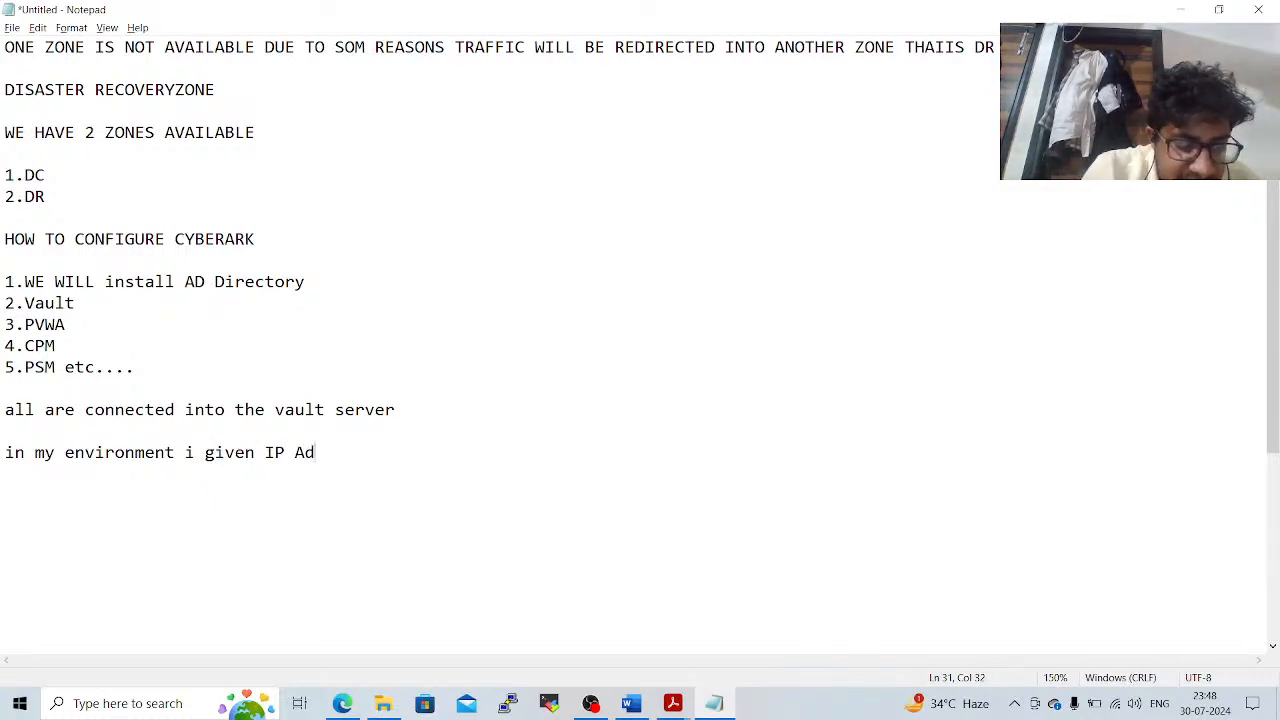
{"action": "type", "text": "dress as "}
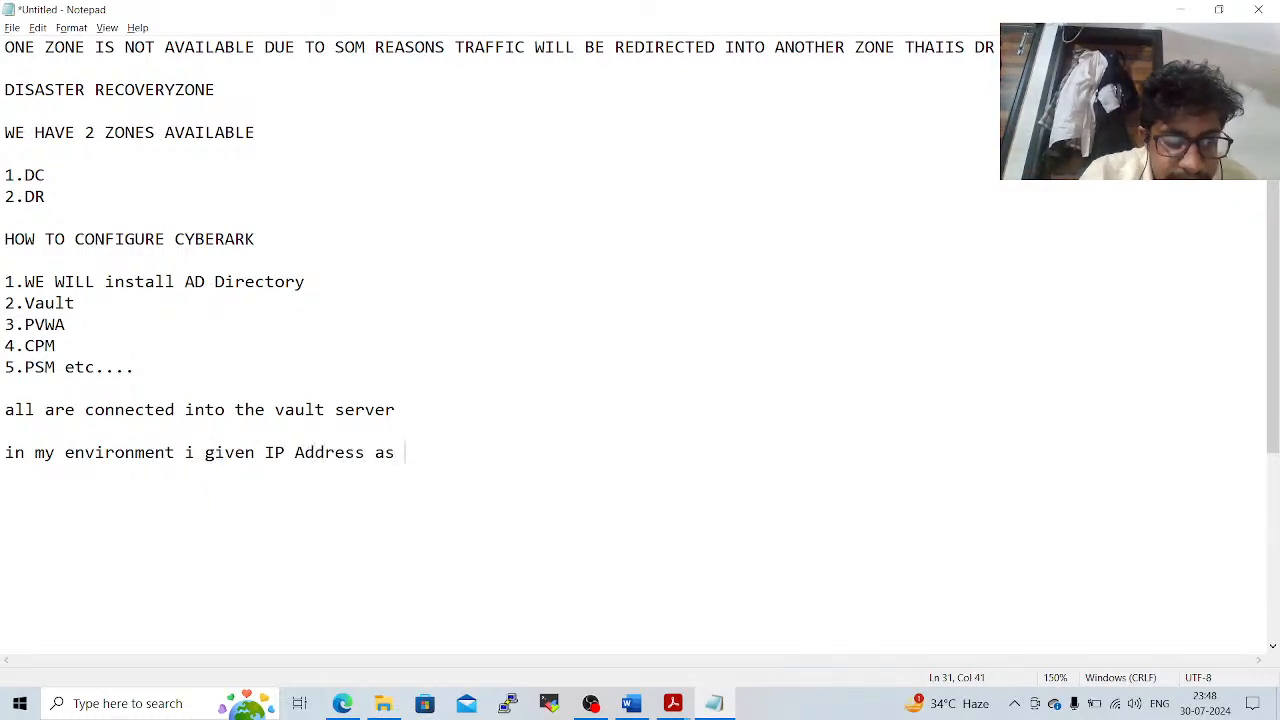
{"action": "type", "text": "192.168"}
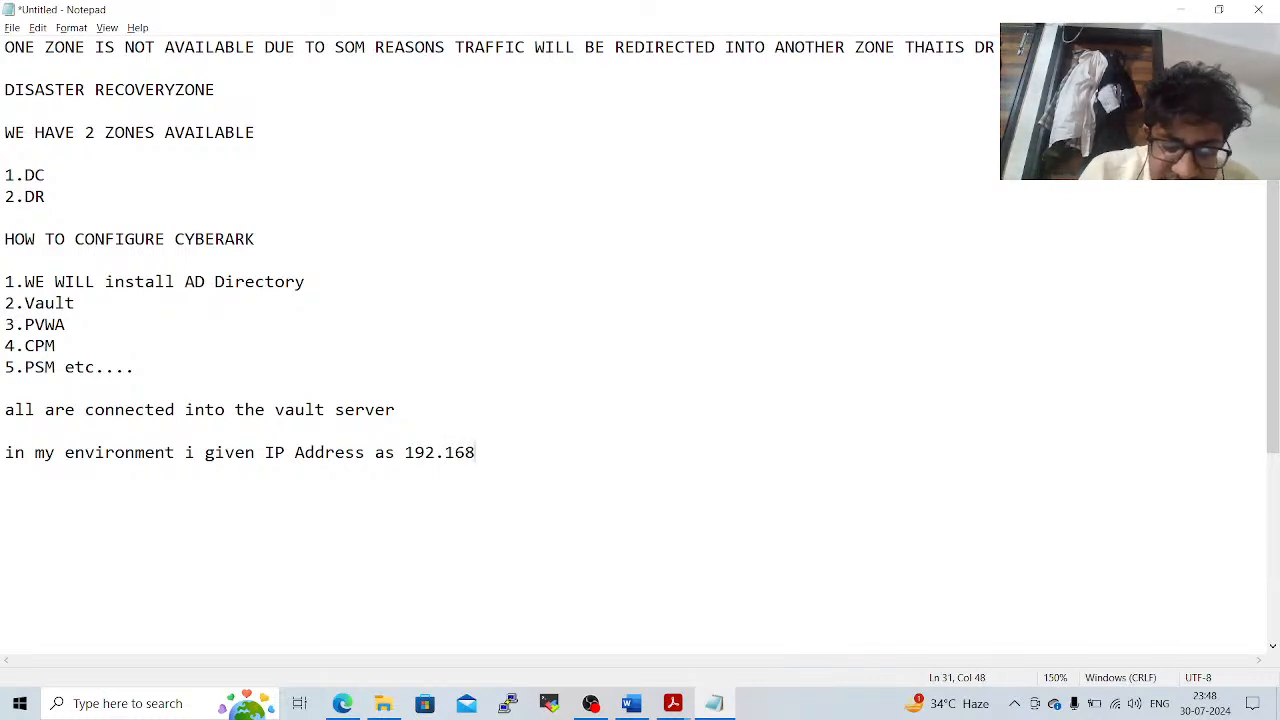
{"action": "type", "text": ".0"}
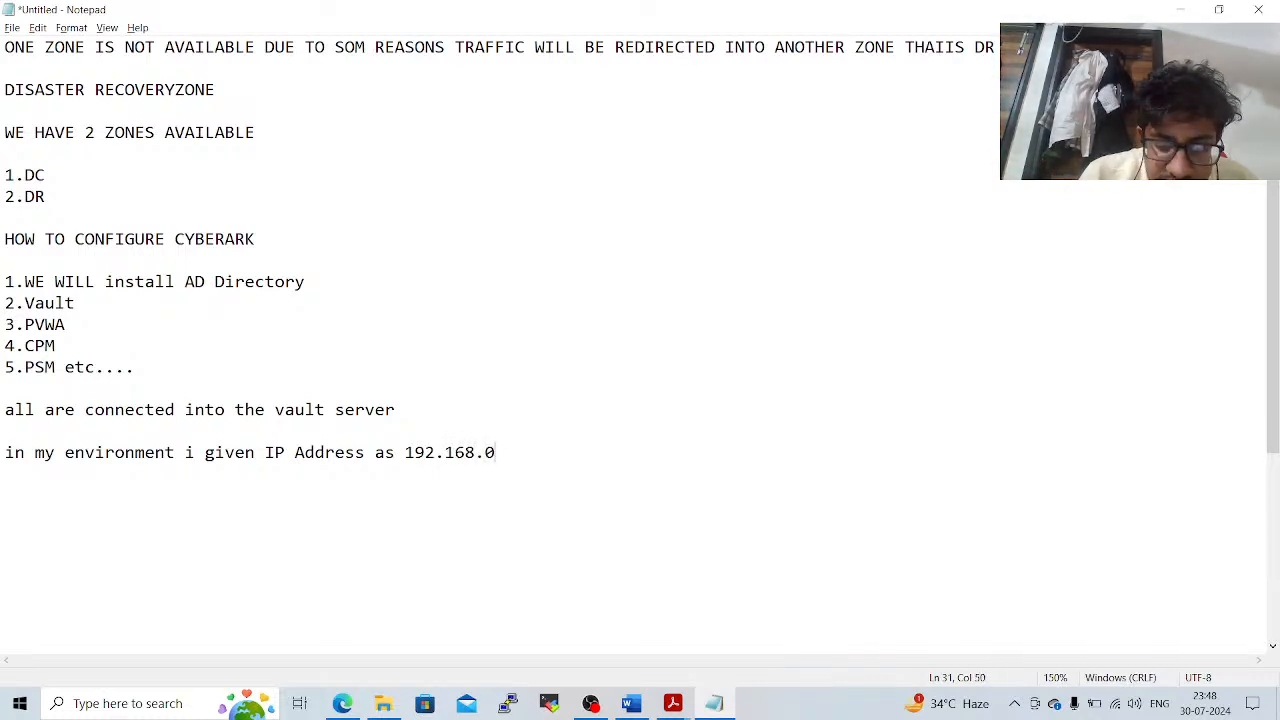
{"action": "type", "text": ".182"}
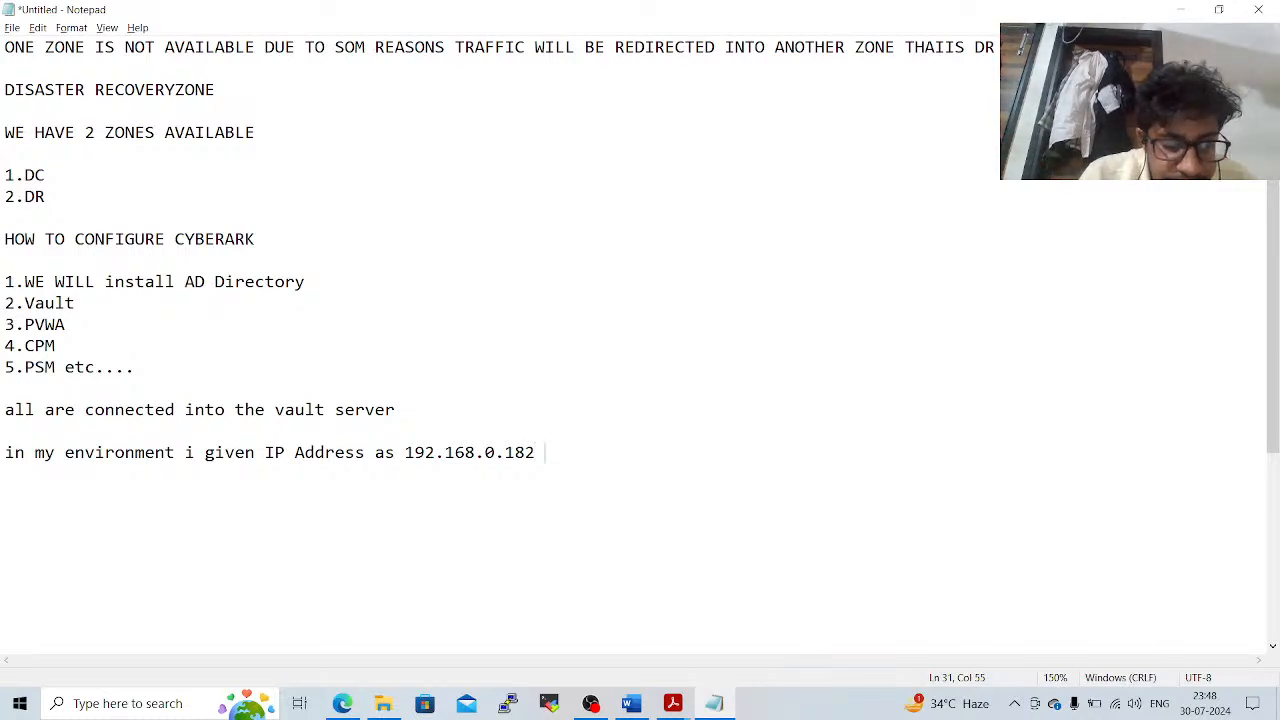
{"action": "type", "text": " AD"}
Add the line "192.168.0.183 VAULT" directly below the AD address line
{"action": "key", "text": "Return"}
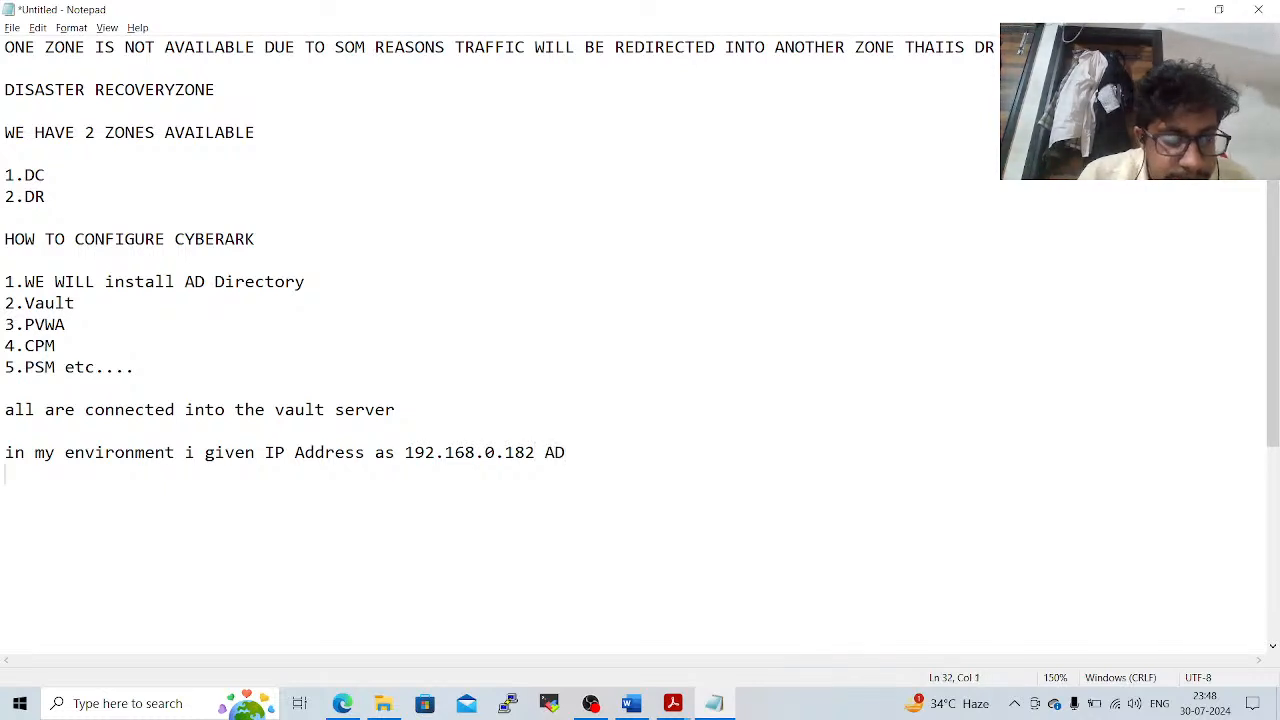
{"action": "type", "text": "192.1"}
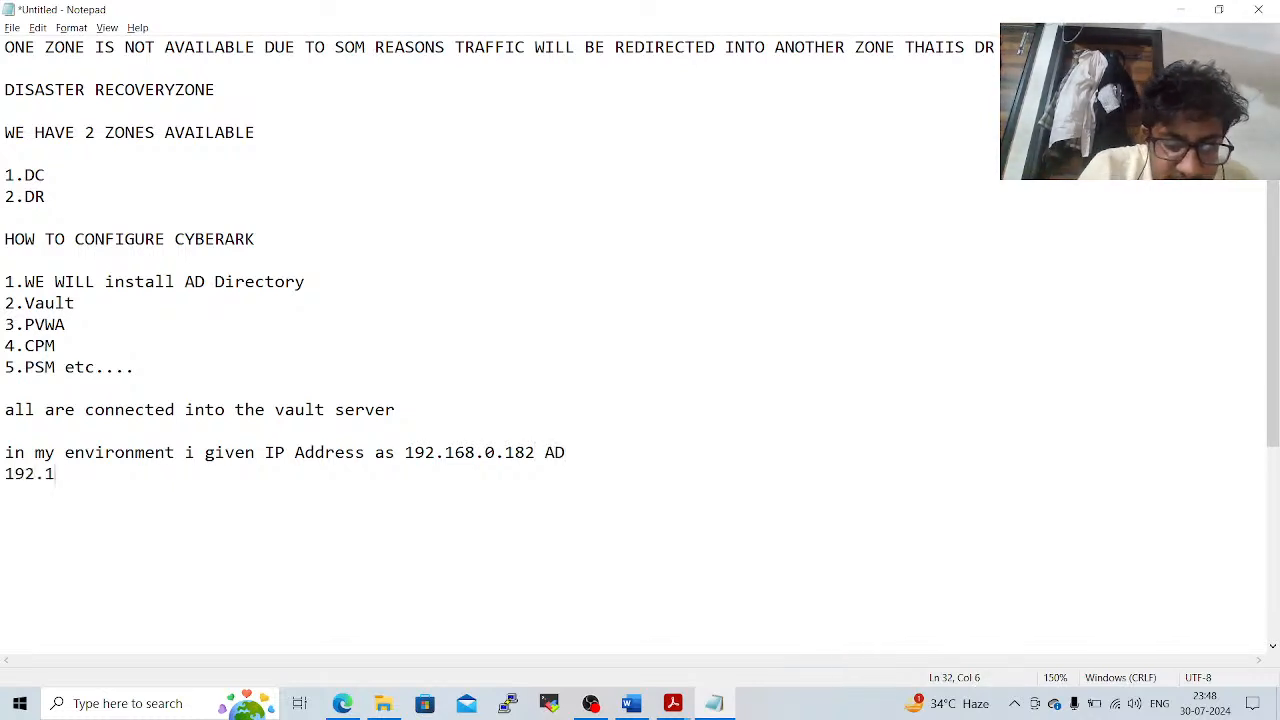
{"action": "type", "text": "68.0.183 "}
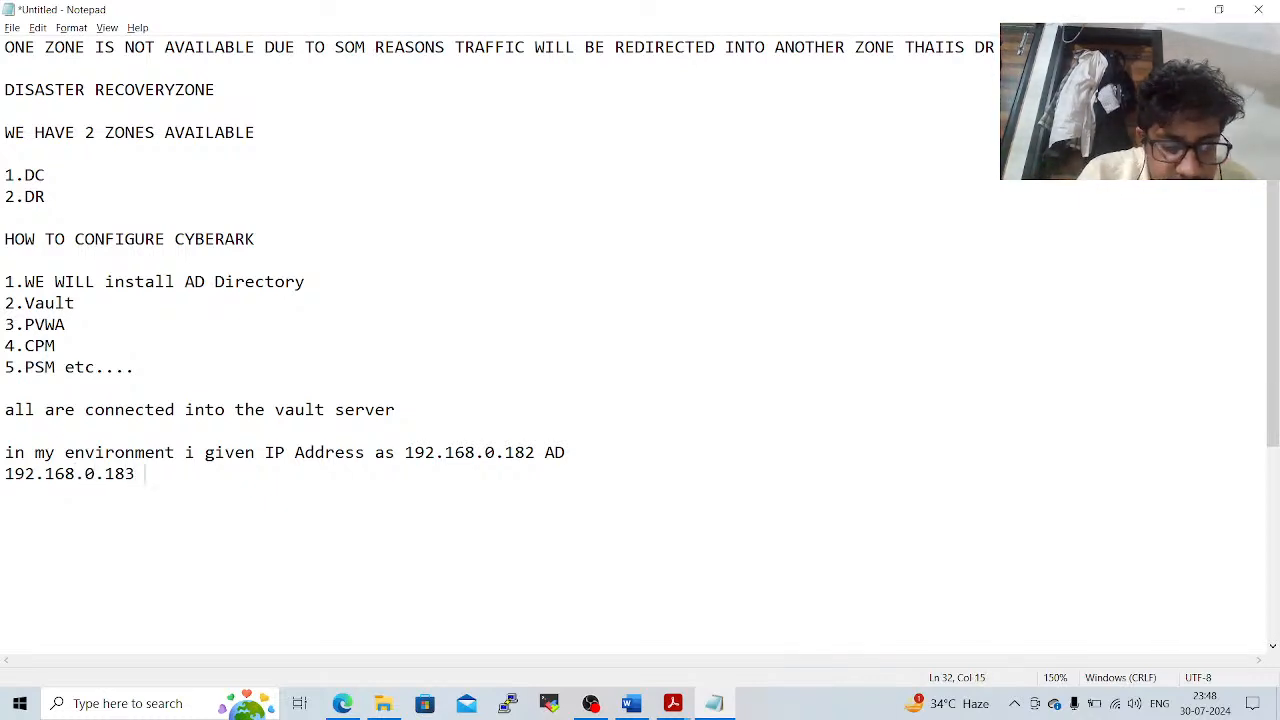
{"action": "type", "text": "VAULT"}
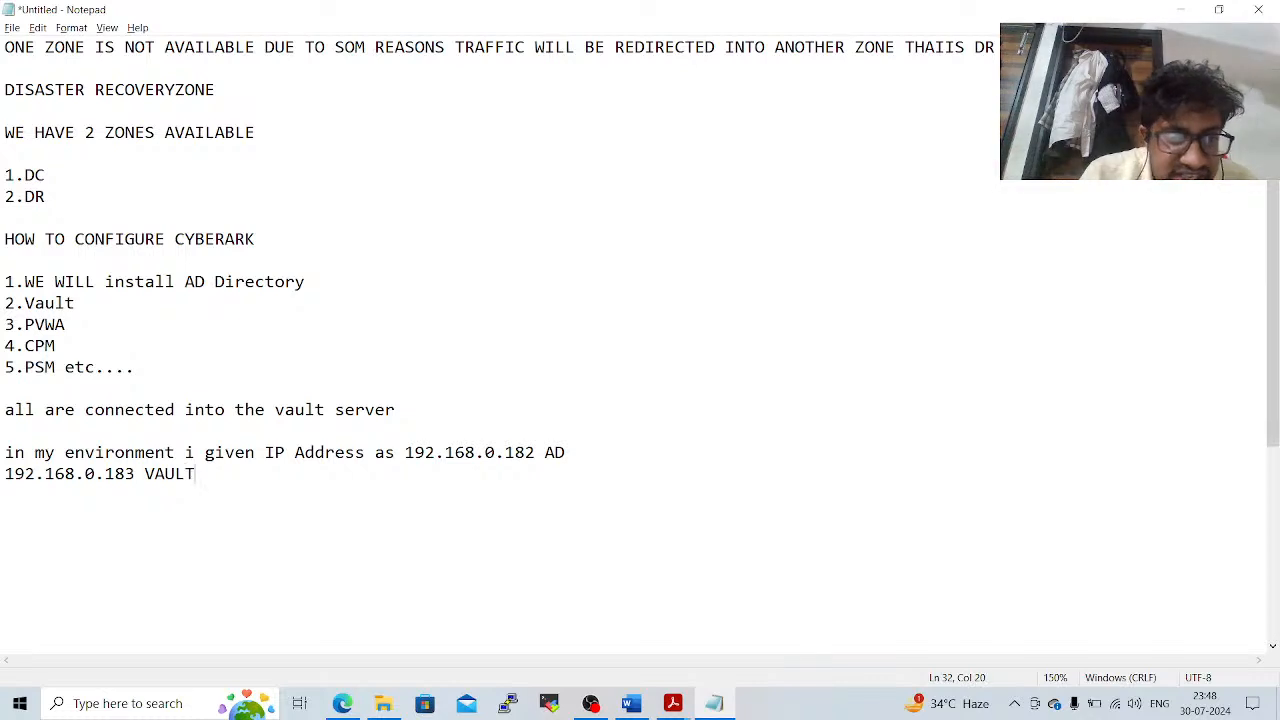
Add the line "192.168.0.184 PVWA PASSWORD VAULT WEB ACCESS" directly below the VAULT address line
{"action": "key", "text": "Return"}
{"action": "type", "text": "1"}
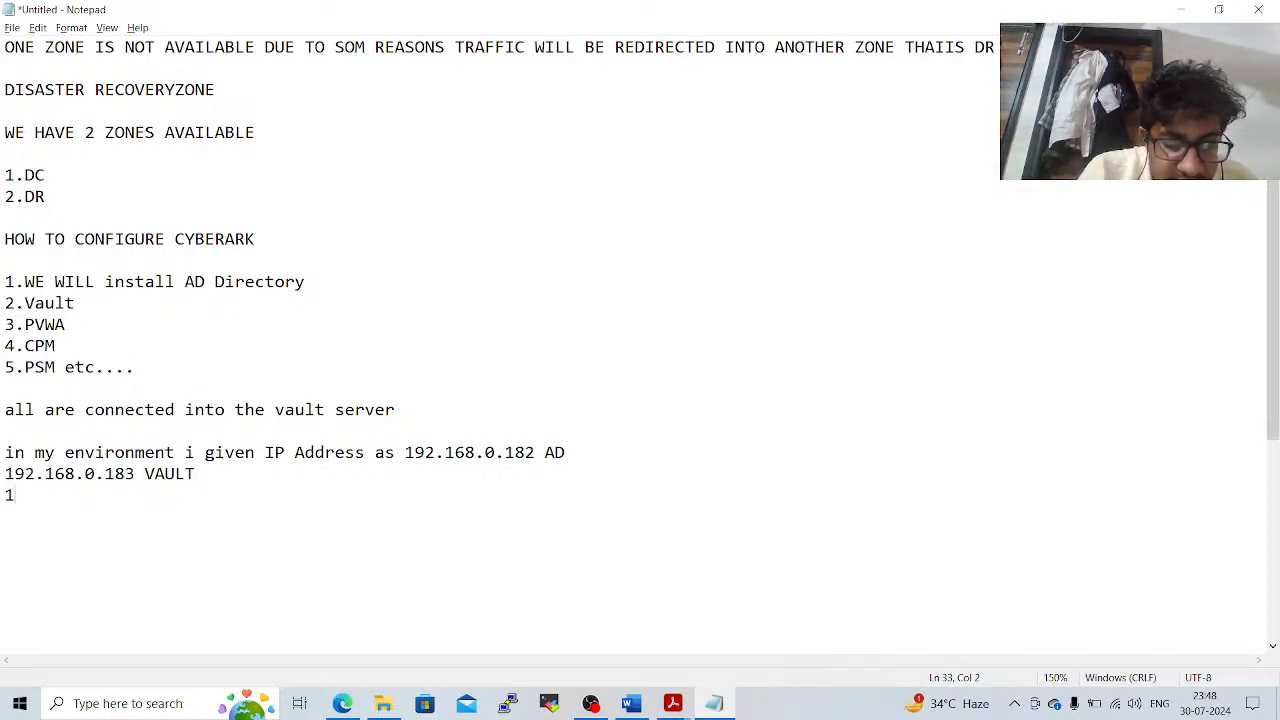
{"action": "type", "text": "92.168."}
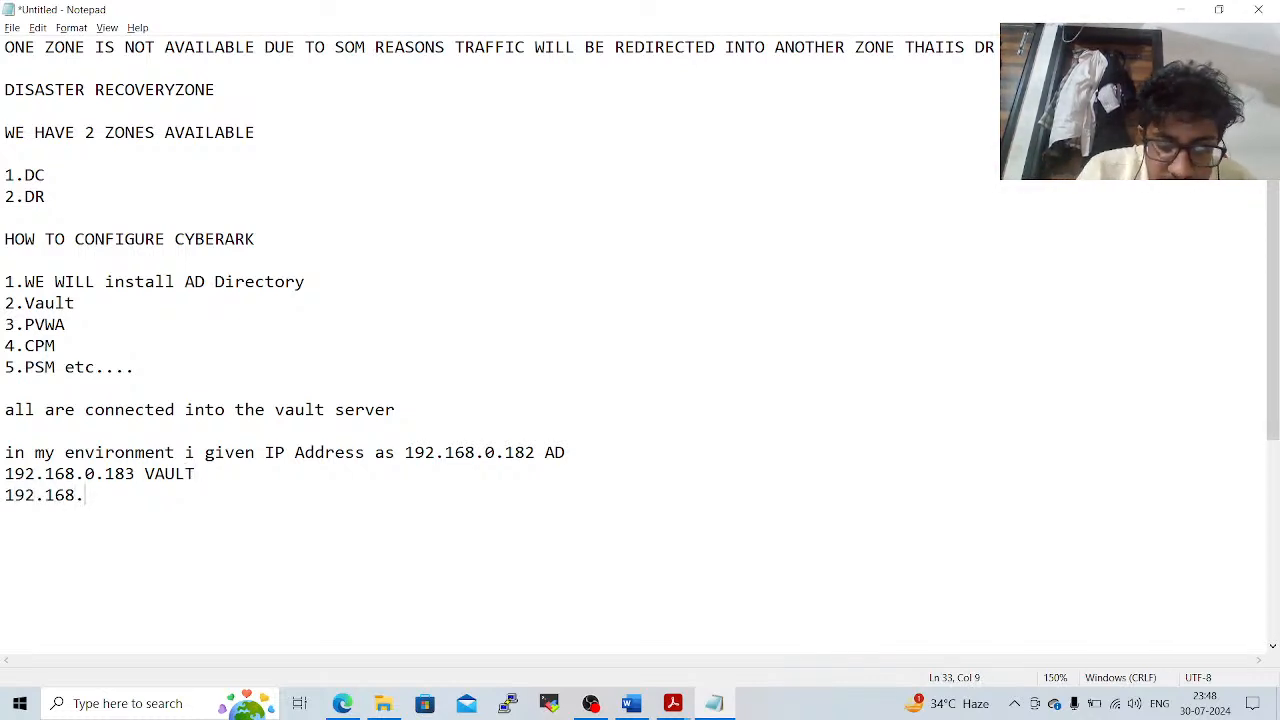
{"action": "type", "text": "0.1"}
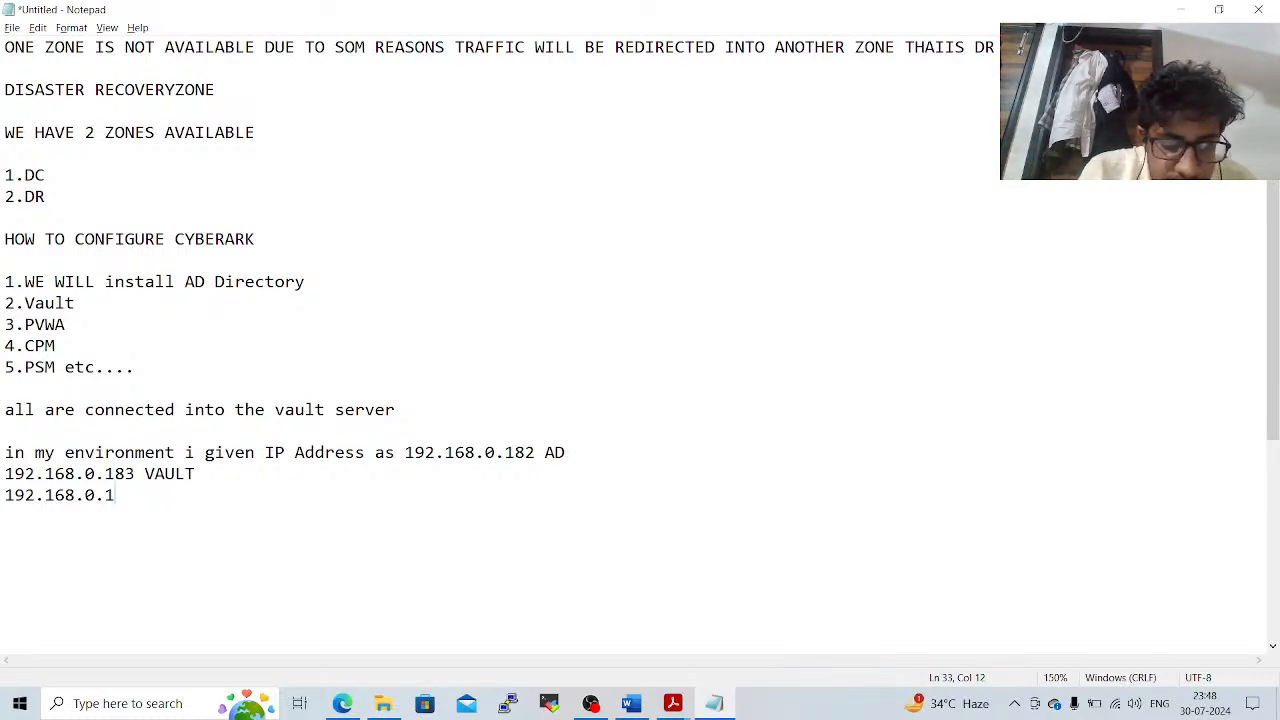
{"action": "type", "text": "84 P"}
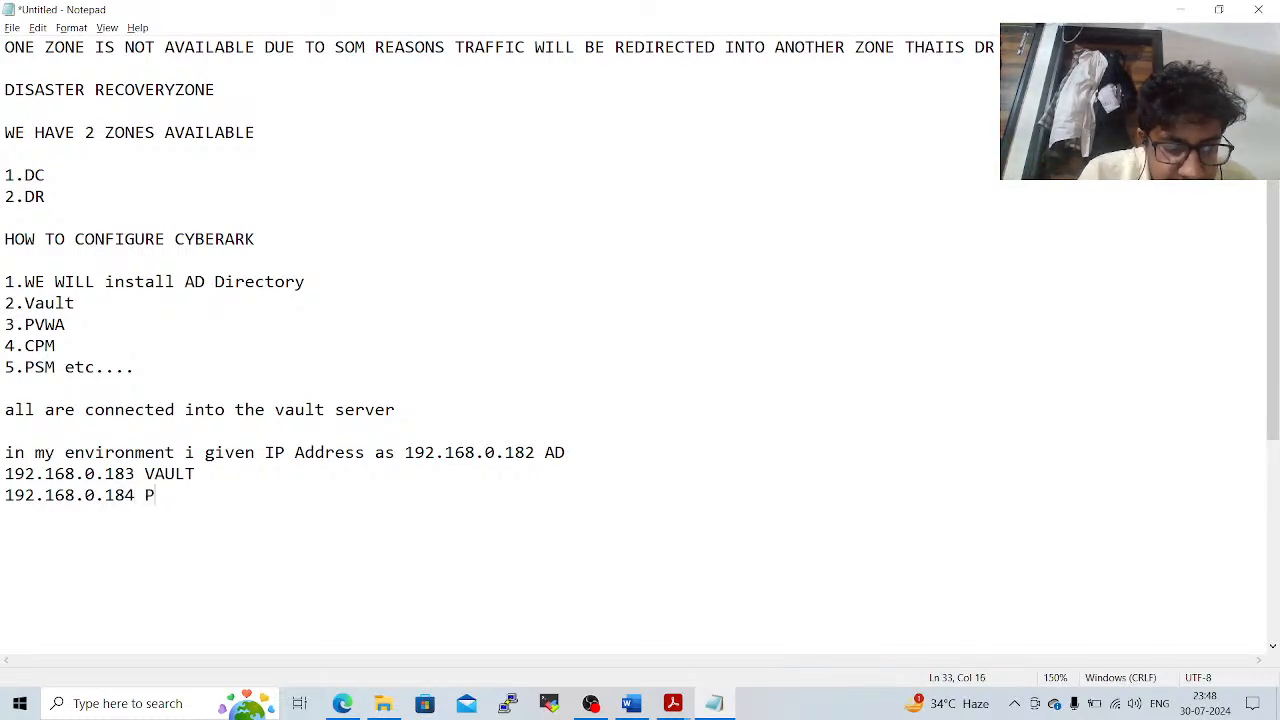
{"action": "type", "text": "V"}
{"action": "key", "text": "BackSpace"}
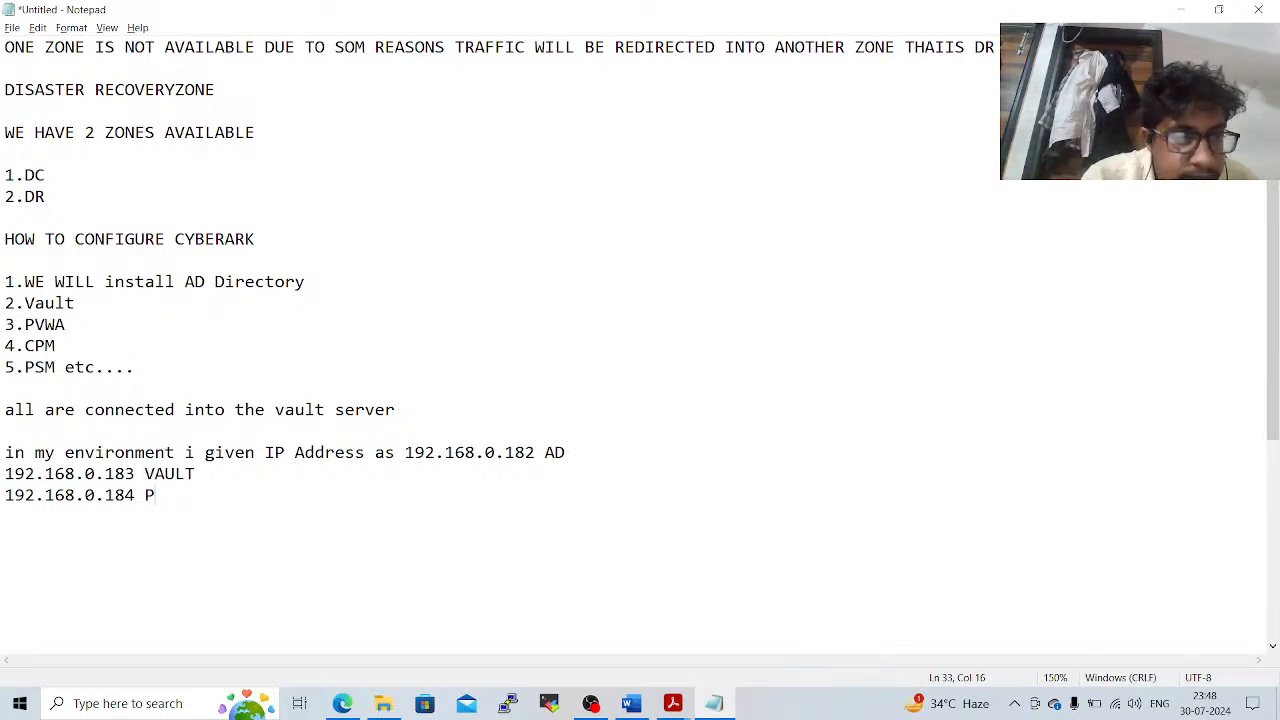
{"action": "type", "text": "VWA "}
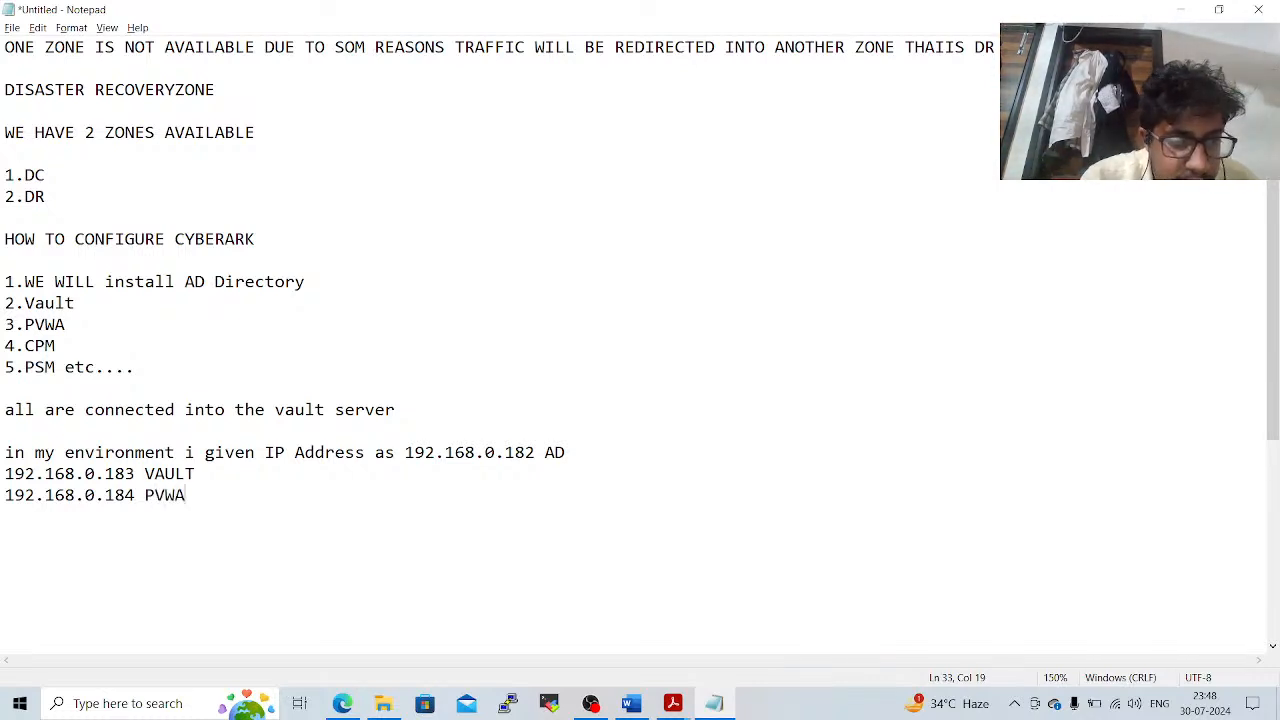
{"action": "type", "text": "PAS"}
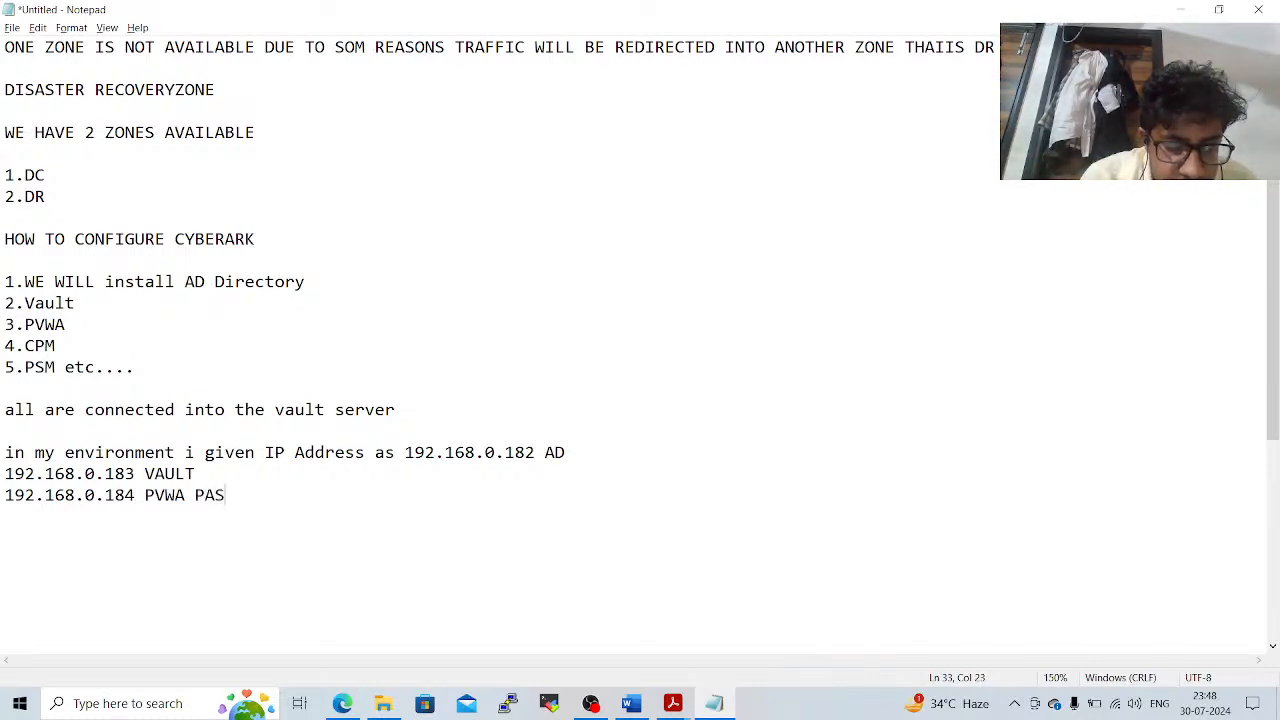
{"action": "type", "text": "SWORD "}
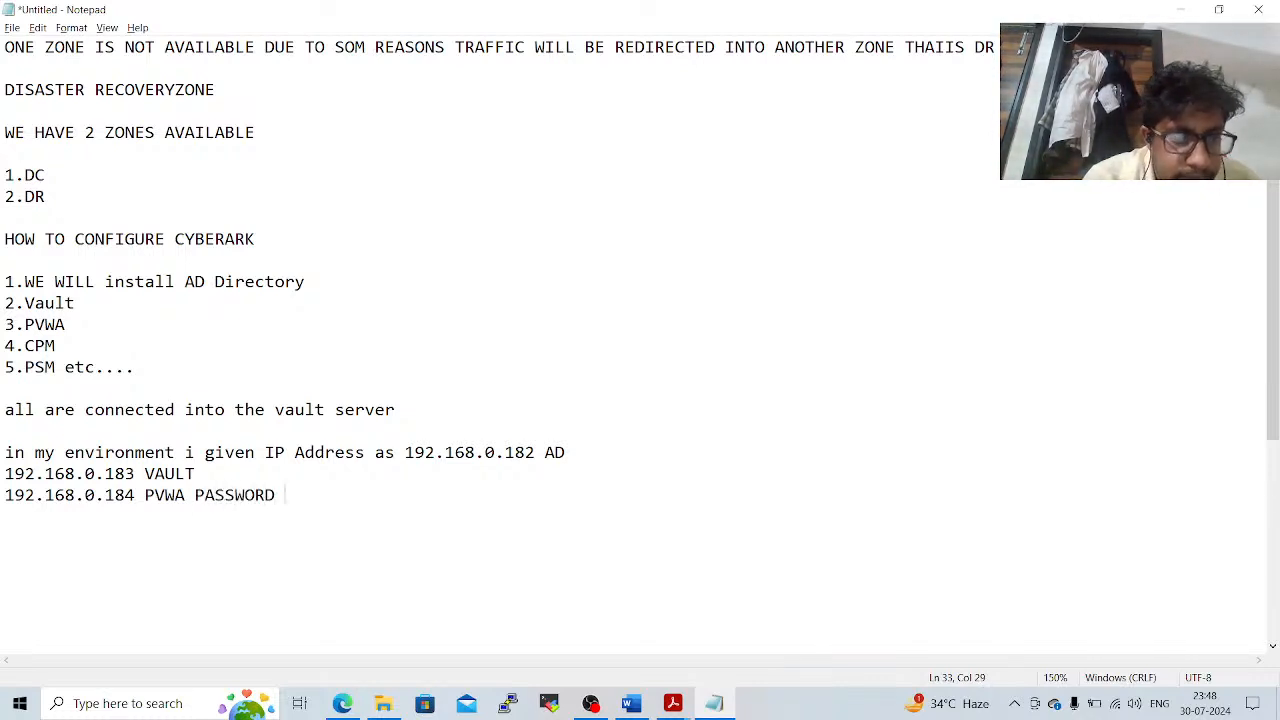
{"action": "type", "text": "VA"}
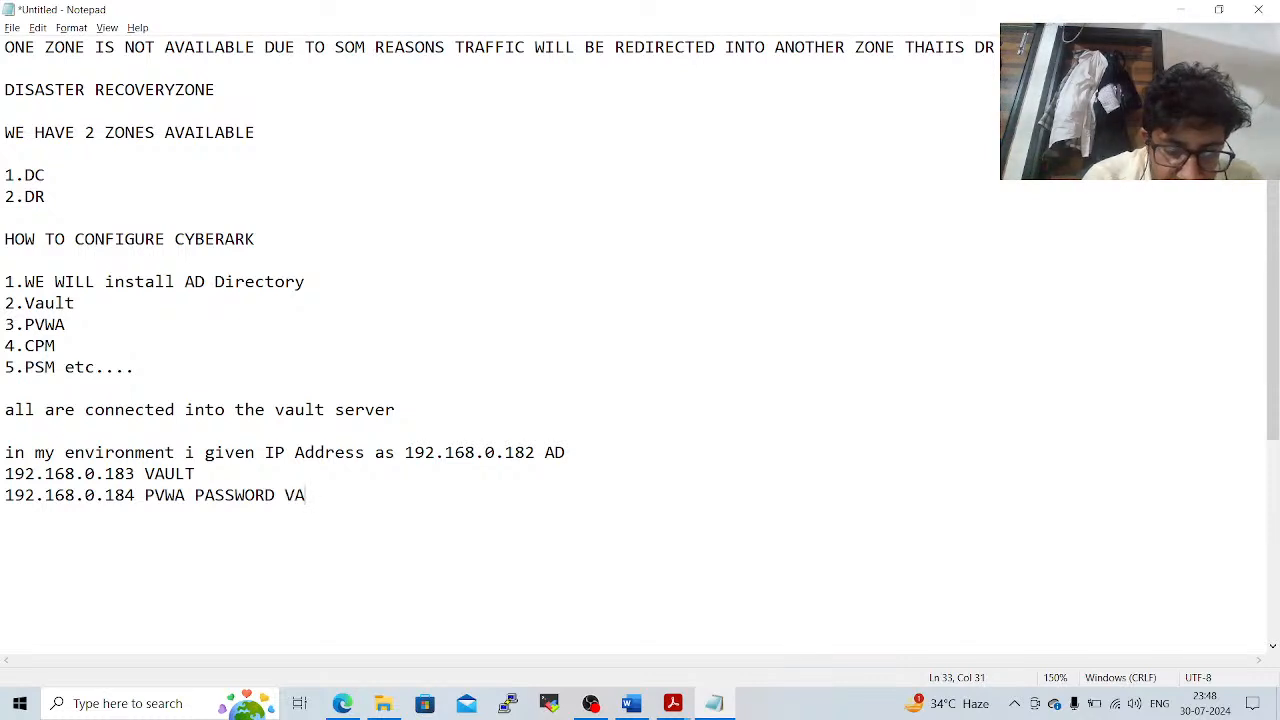
{"action": "type", "text": "ULT WEB ACCESS"}
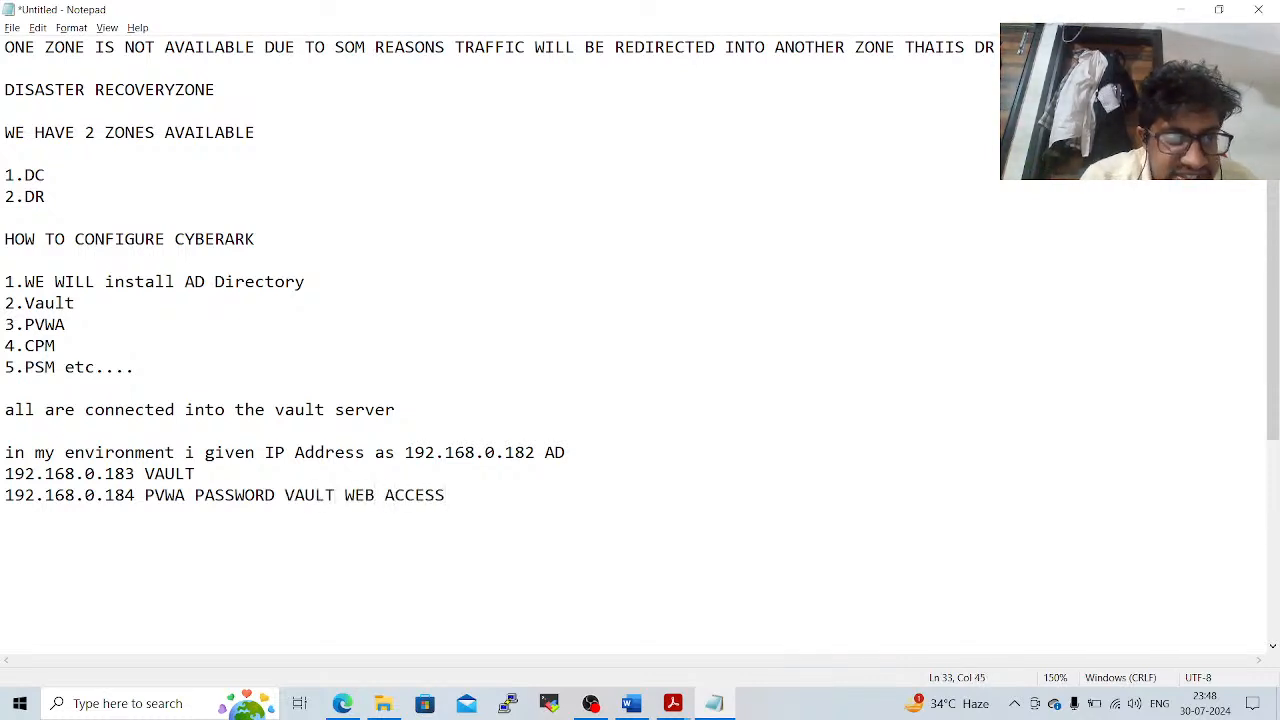
Add the line "192.168.0.185 PSM" directly below the PVWA address line
{"action": "key", "text": "Return"}
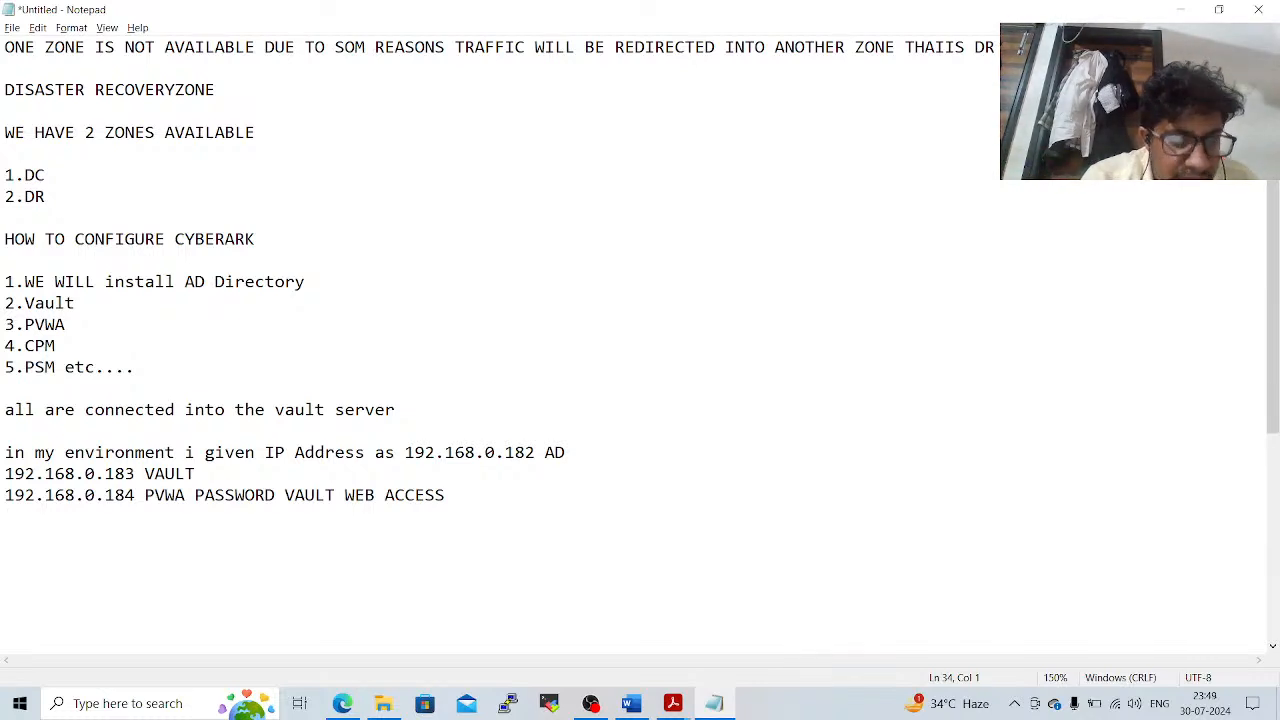
{"action": "type", "text": "192.168"}
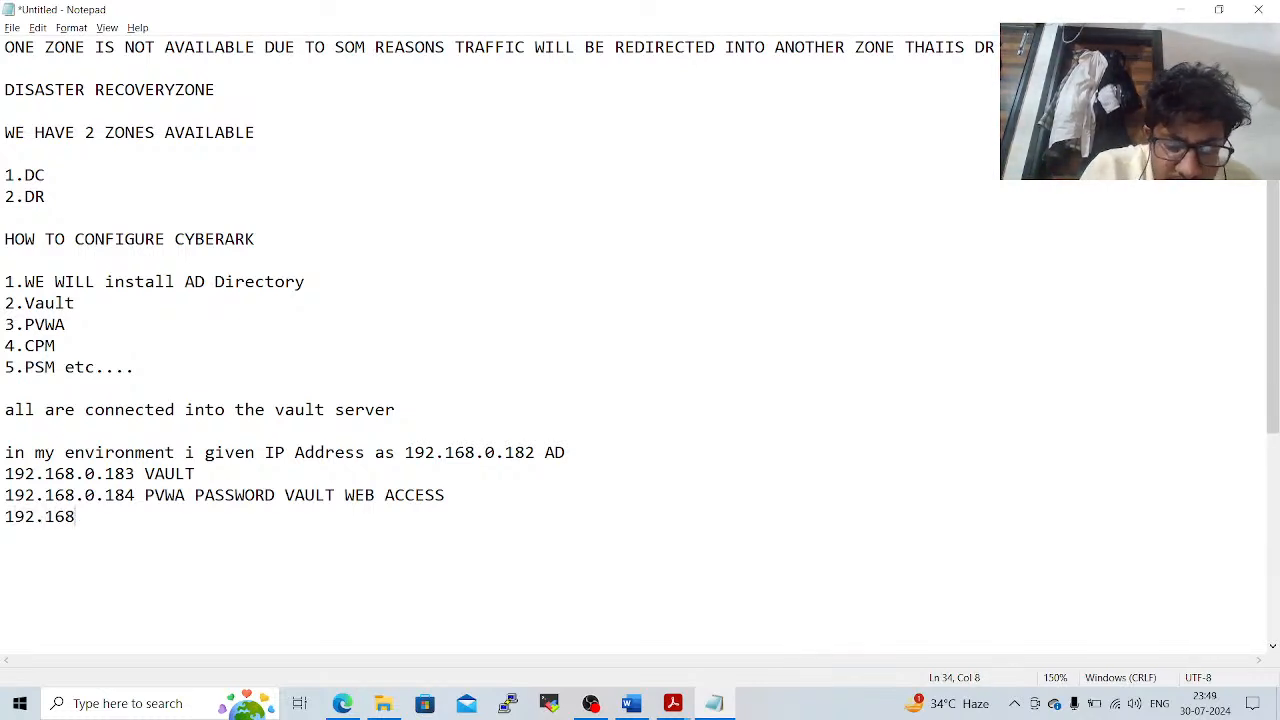
{"action": "type", "text": ".0.185"}
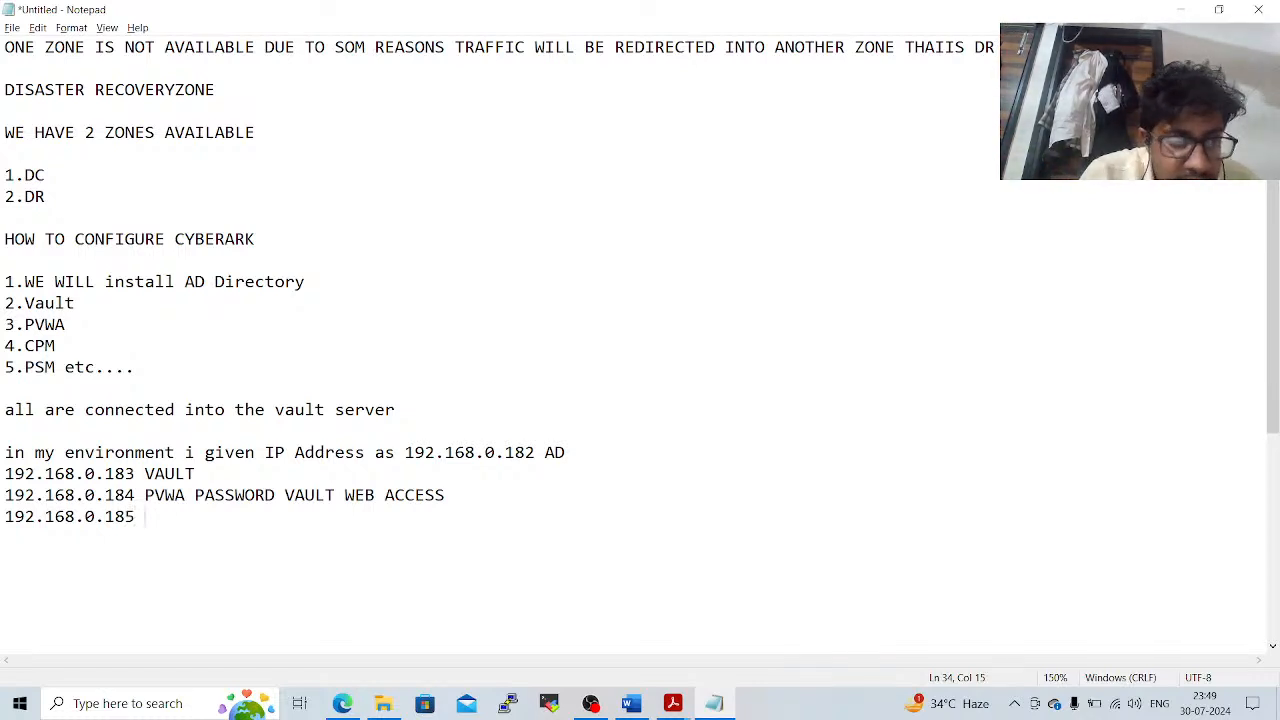
{"action": "type", "text": " PSM"}
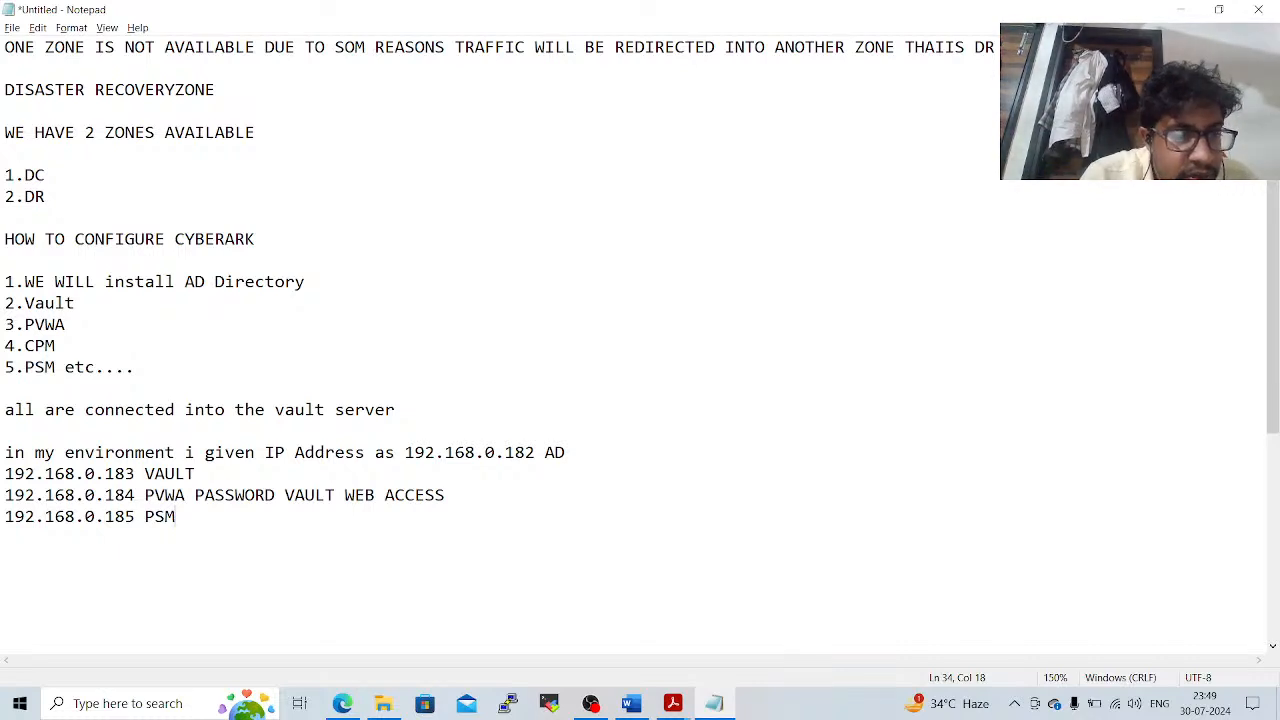
Add the line "192.168.0.186 CPM CENTRAL POLICY MANAGER" directly below the PSM address line
{"action": "key", "text": "Return"}
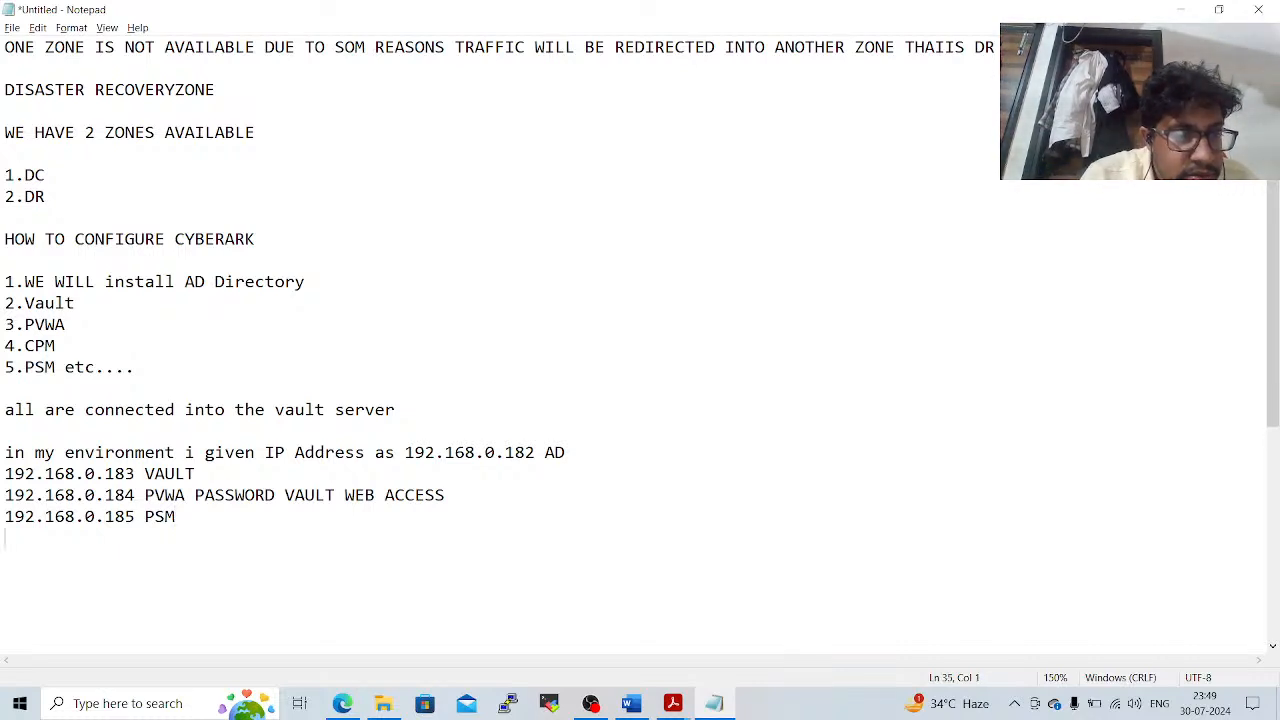
{"action": "type", "text": "192.1"}
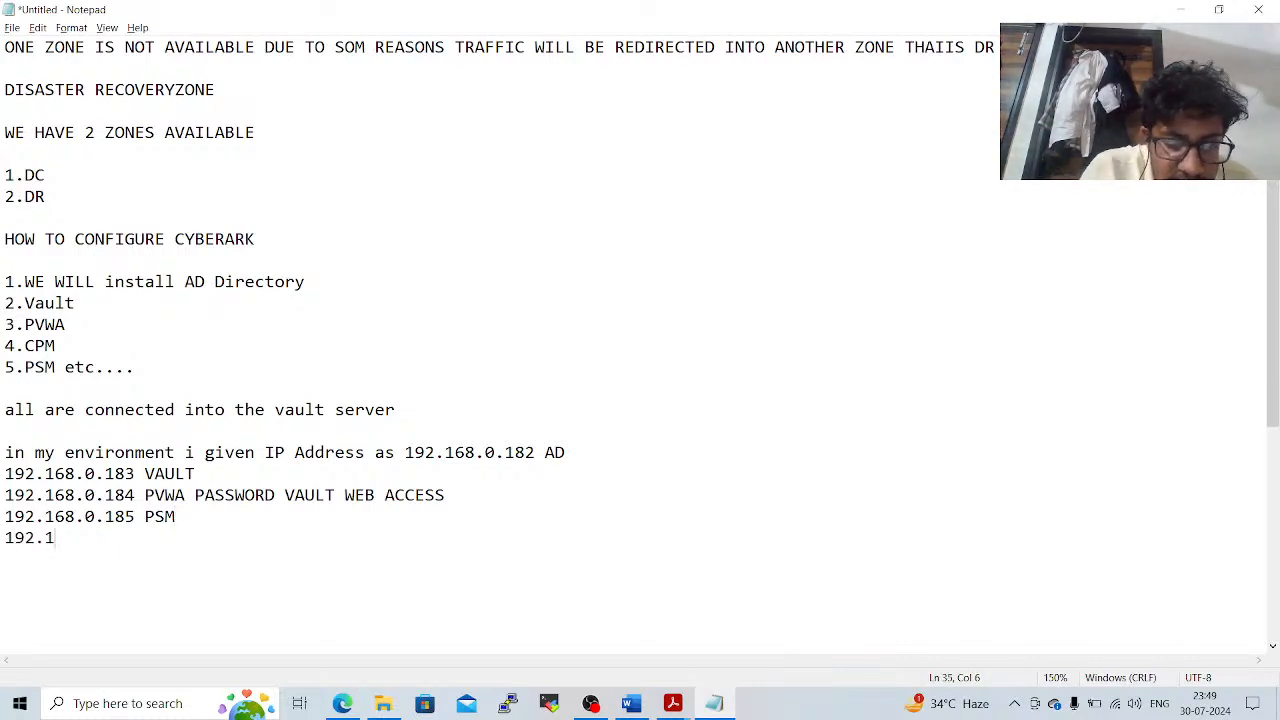
{"action": "type", "text": "68.0."}
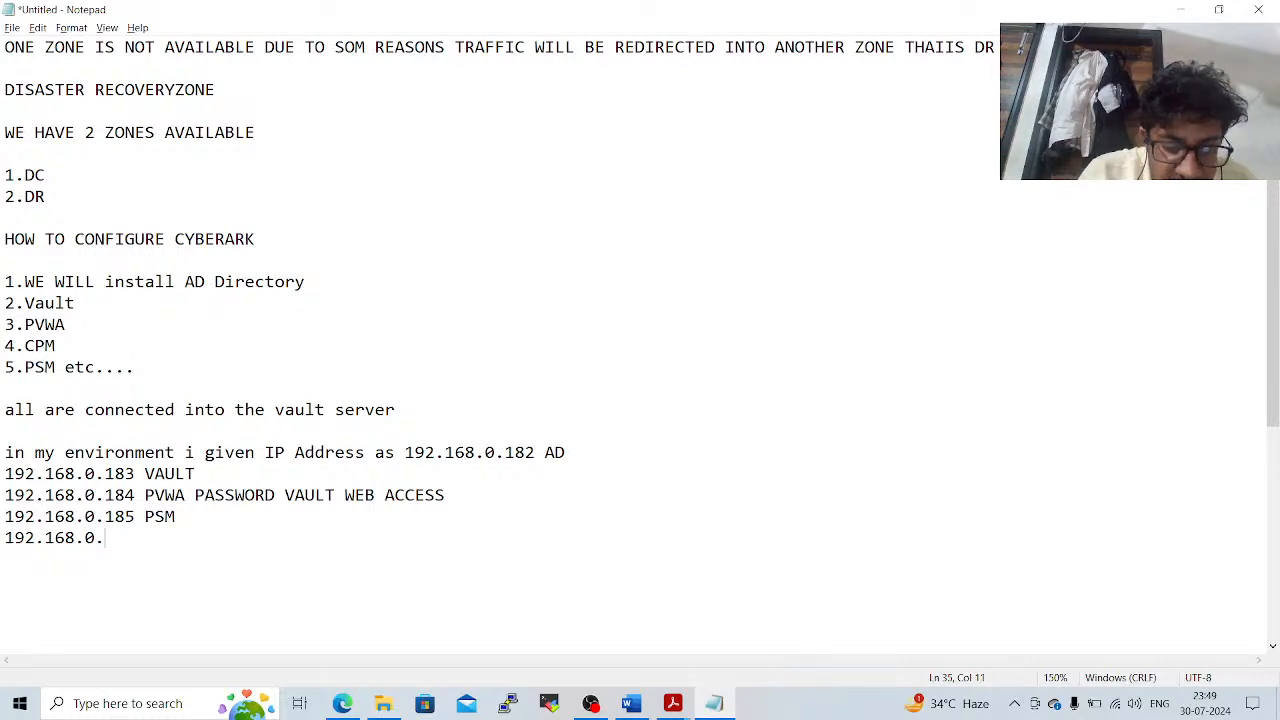
{"action": "type", "text": "186 C"}
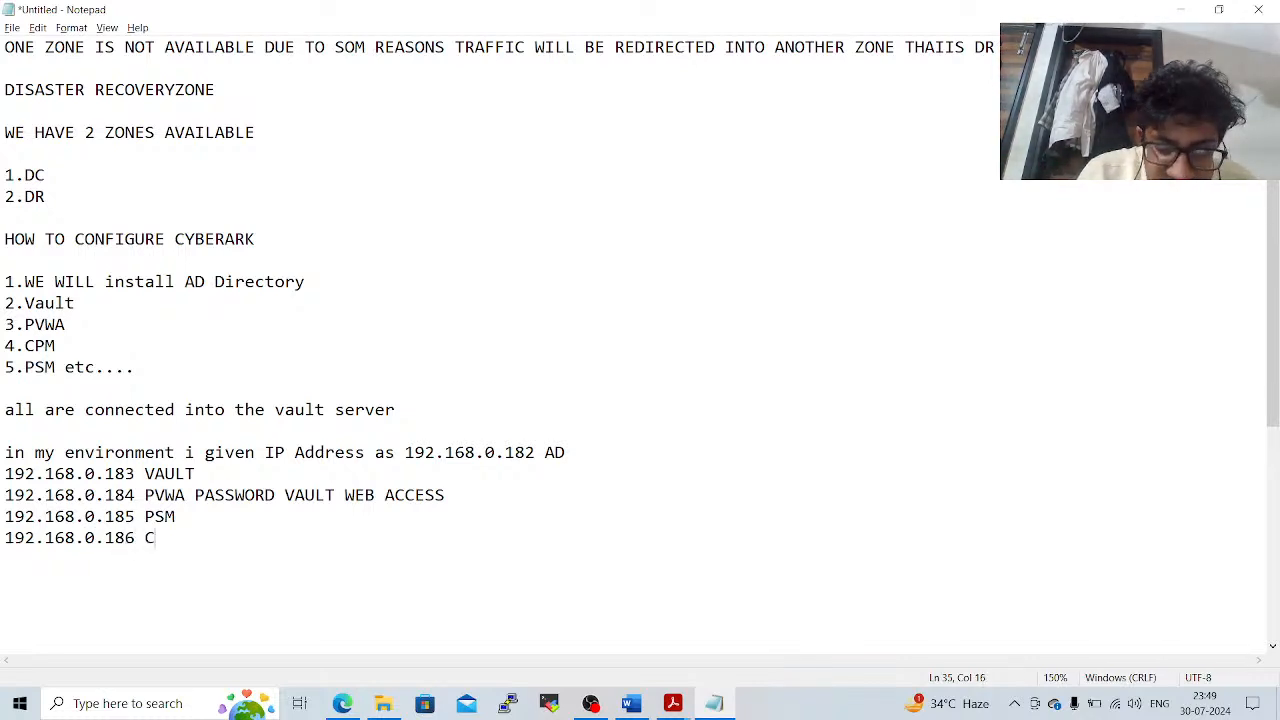
{"action": "type", "text": "PM CE"}
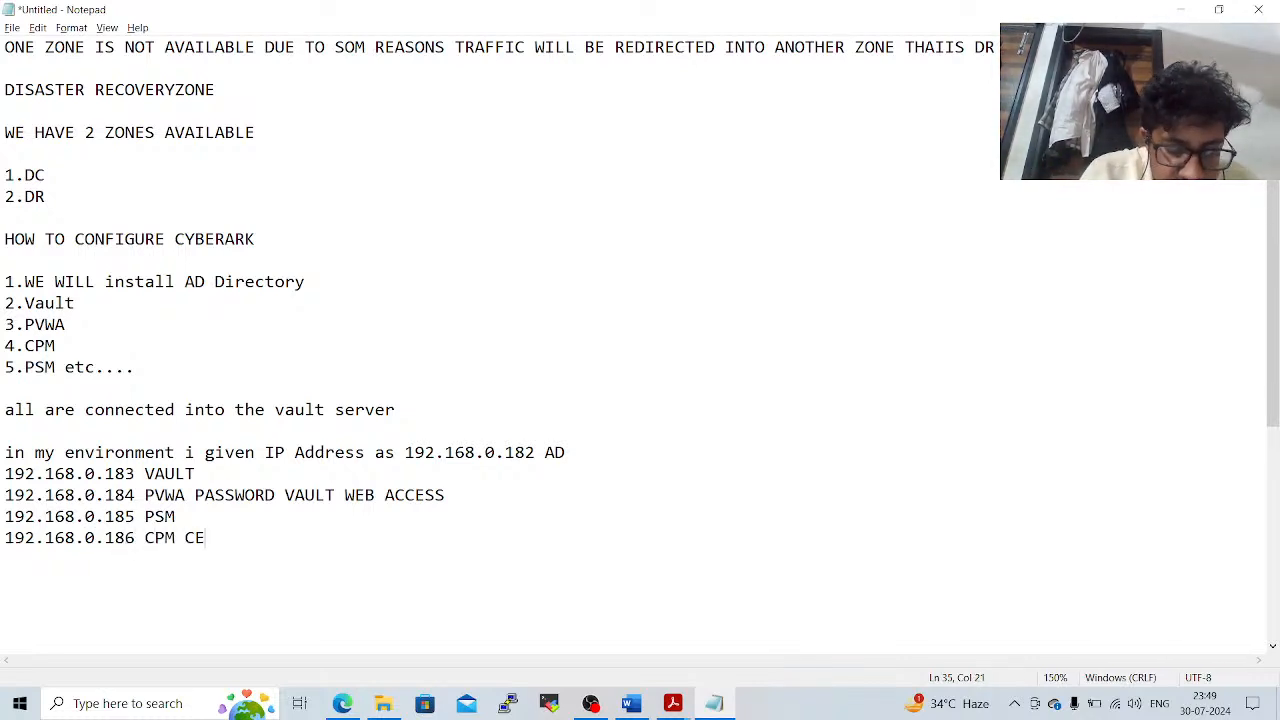
{"action": "type", "text": "NTRAL PO"}
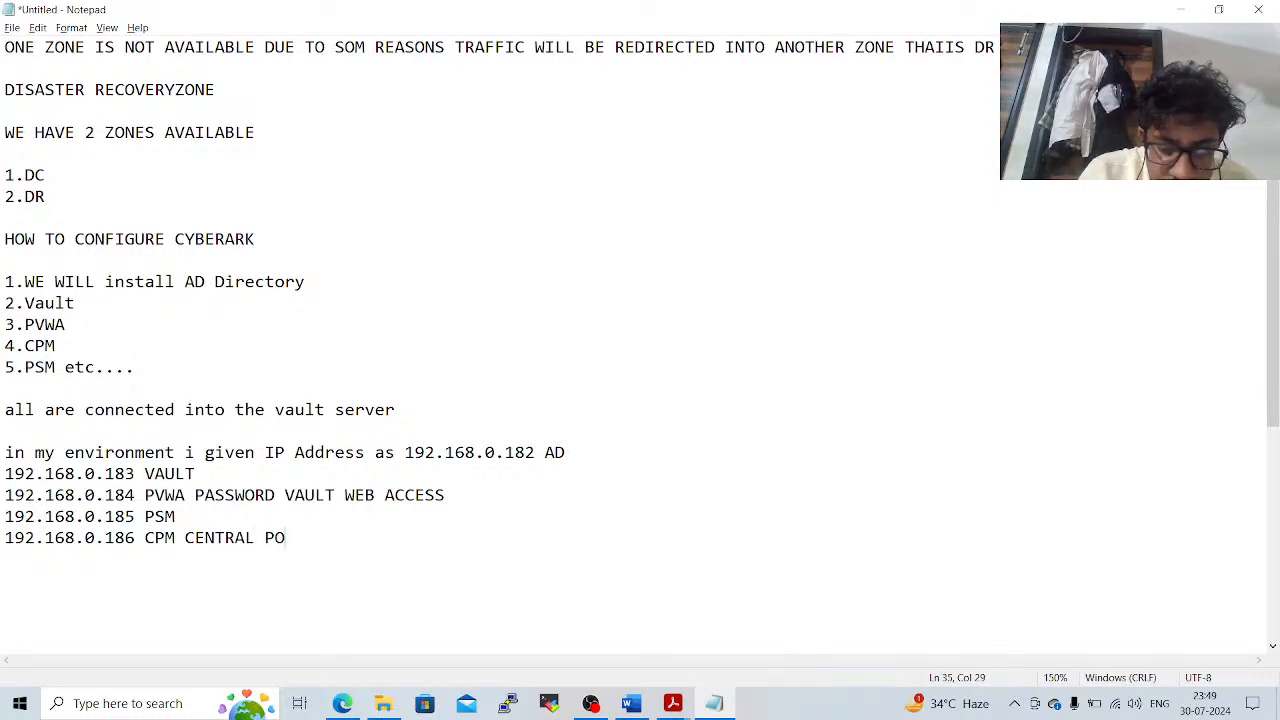
{"action": "type", "text": "LICY MANAGER"}
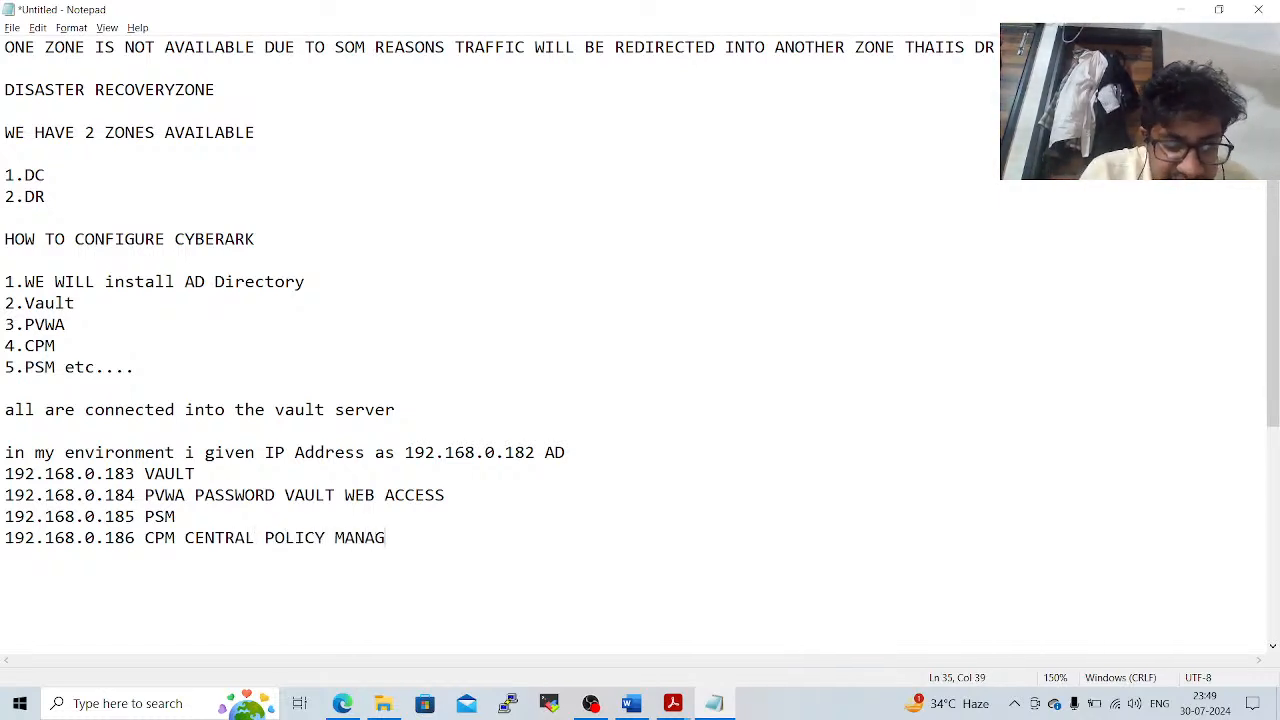
Write the sentence "All servers are configured in same line that is NAT" one blank line below the server address list
{"action": "key", "text": "Return"}
{"action": "key", "text": "Return"}
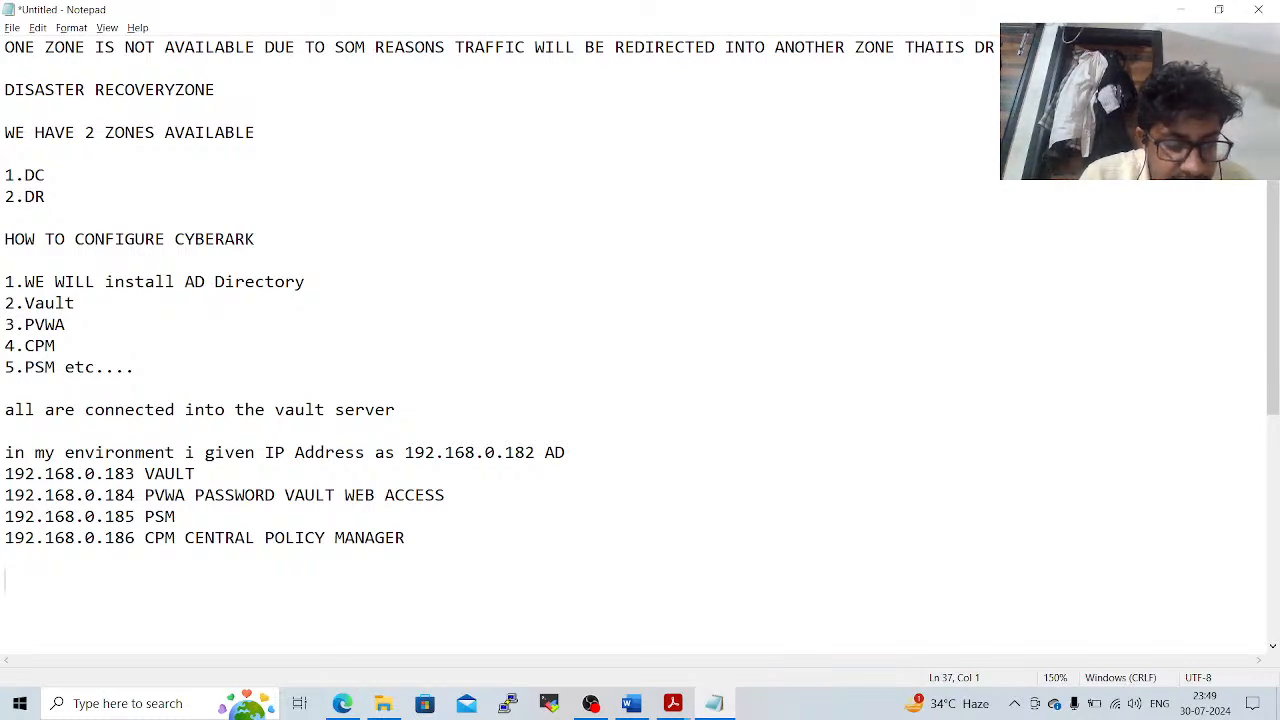
{"action": "type", "text": "C"}
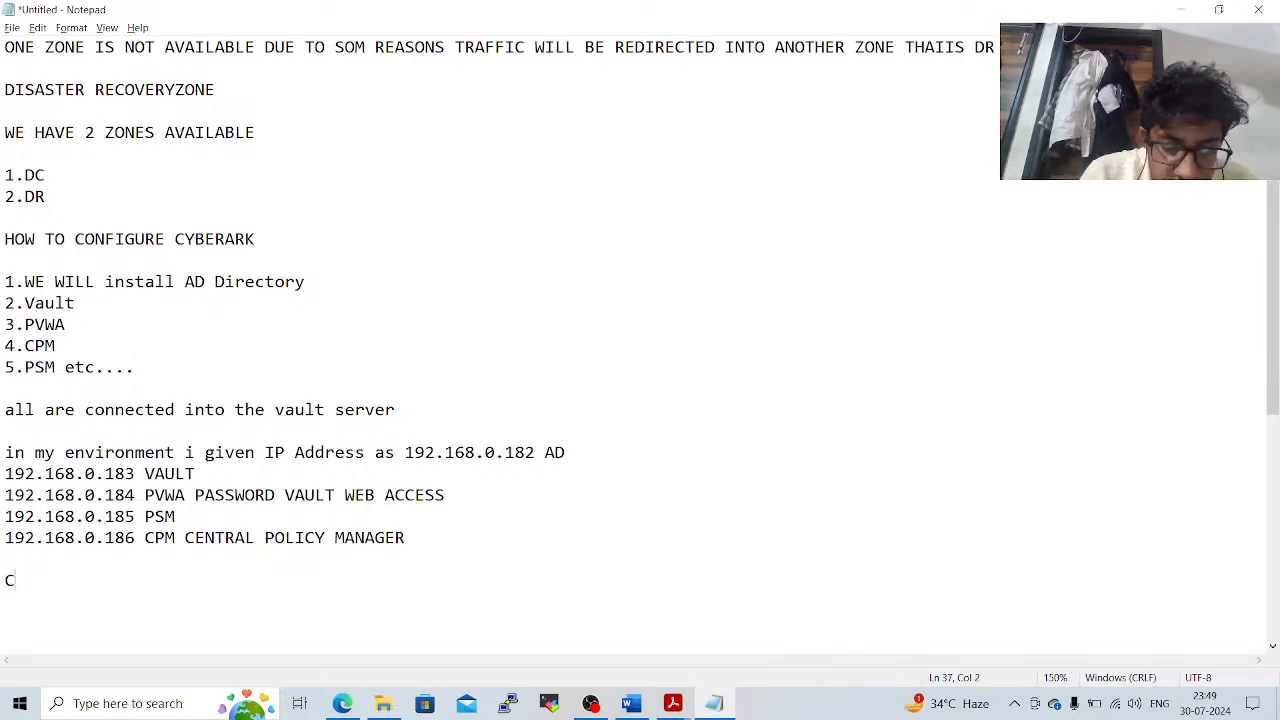
{"action": "key", "text": "BackSpace"}
{"action": "type", "text": "All "}
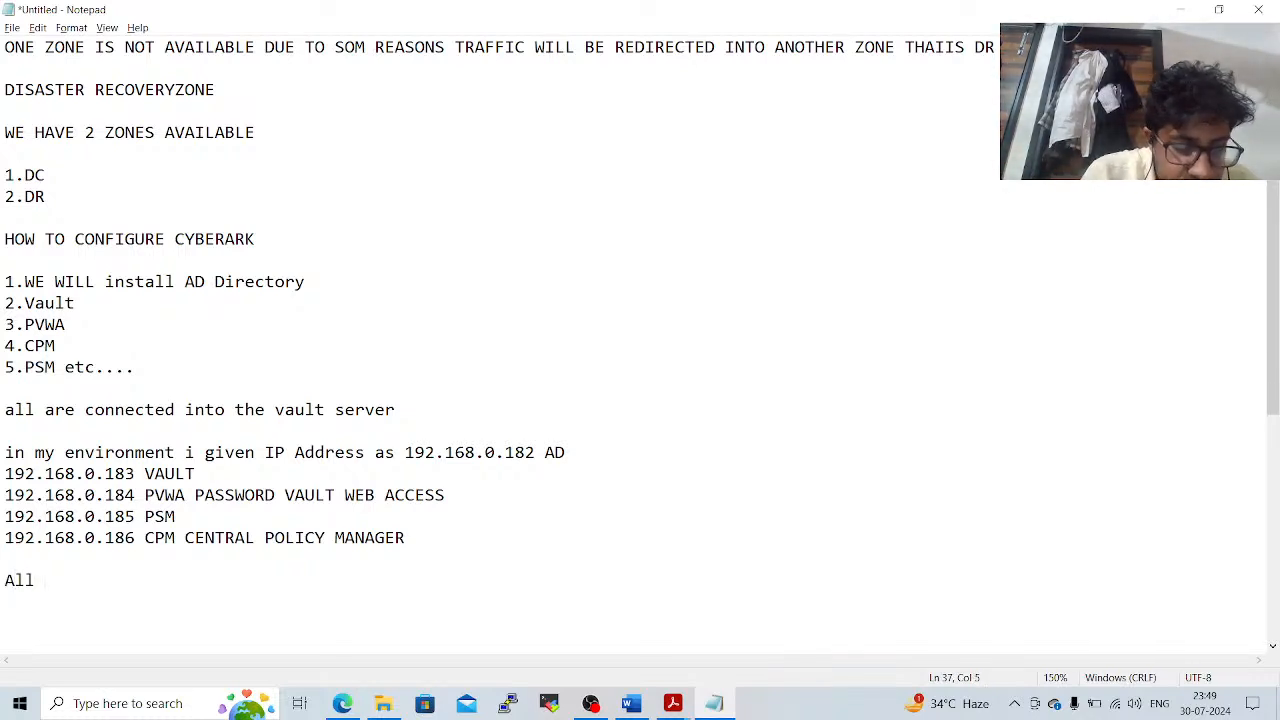
{"action": "type", "text": "servers a"}
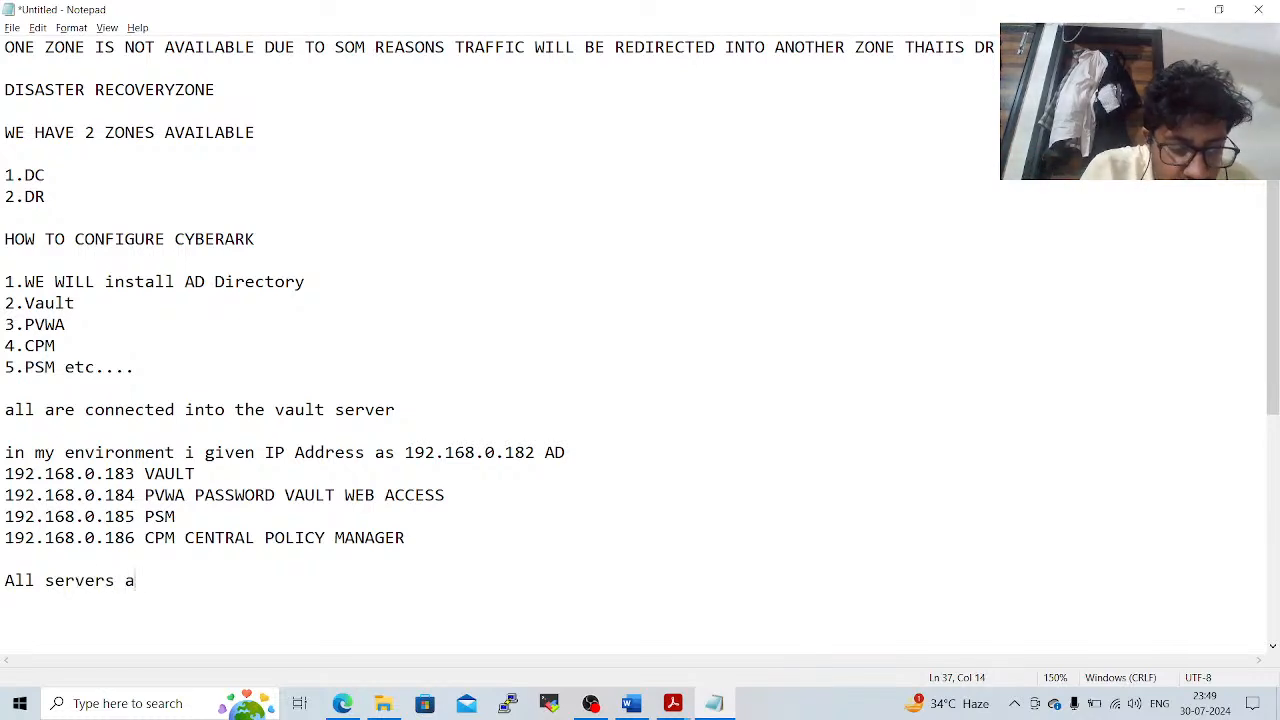
{"action": "type", "text": "re config"}
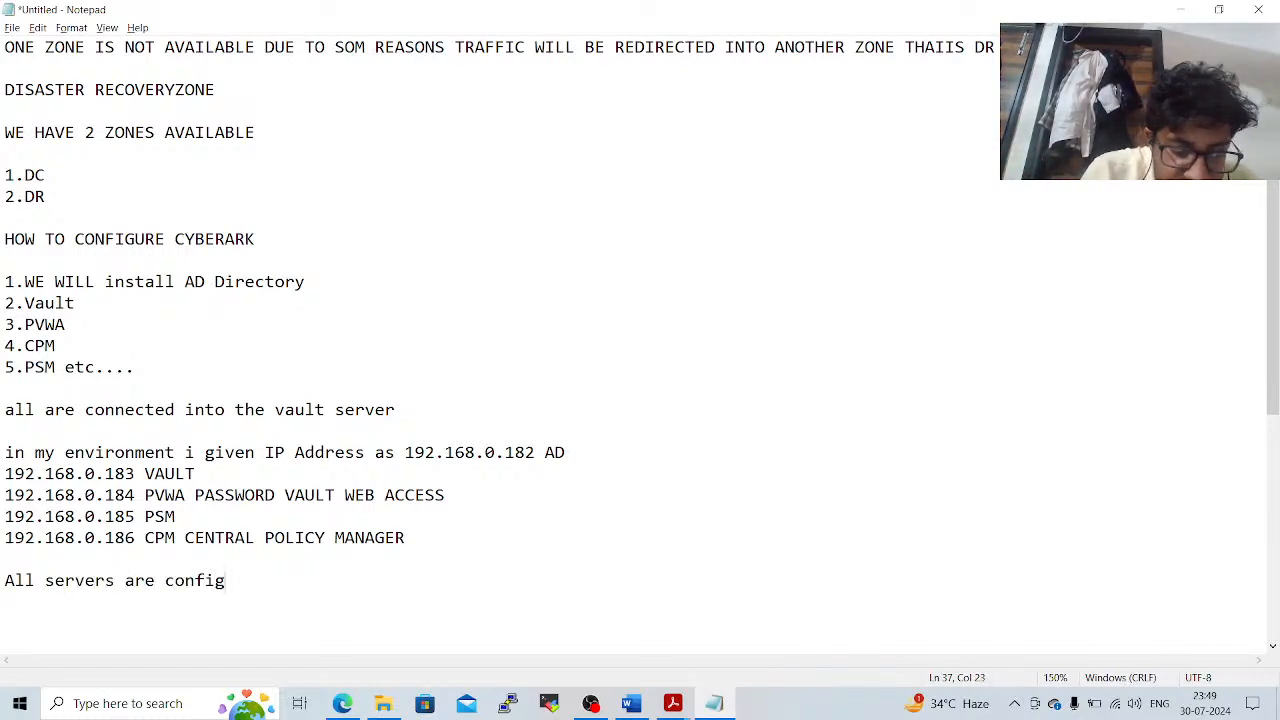
{"action": "type", "text": "r"}
{"action": "key", "text": "BackSpace"}
{"action": "type", "text": "u"}
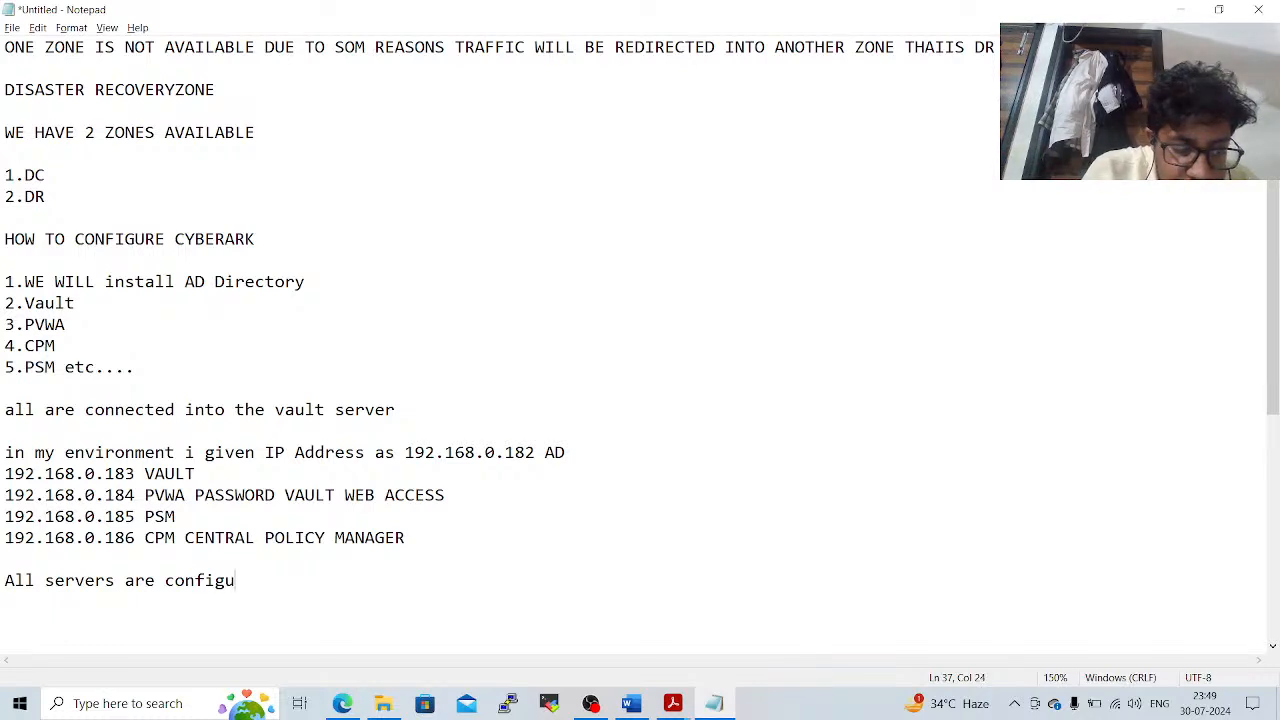
{"action": "type", "text": "red in sa"}
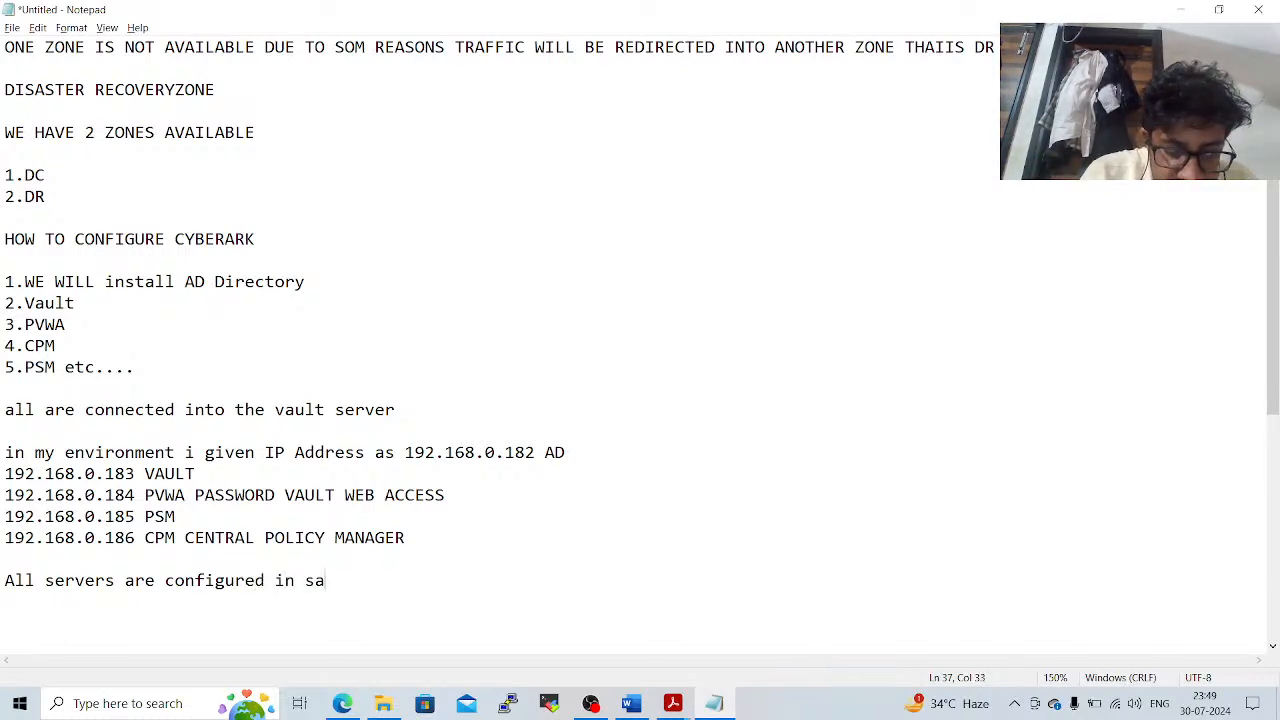
{"action": "type", "text": "me line"}
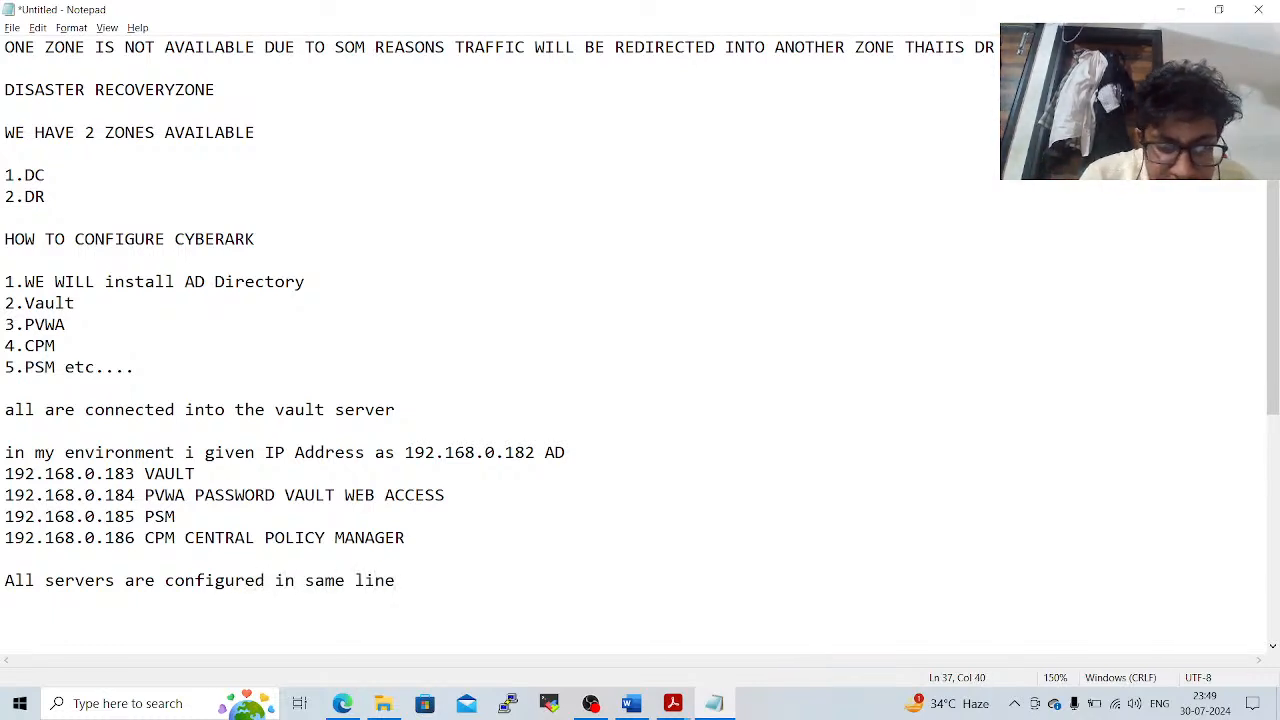
{"action": "type", "text": " that i"}
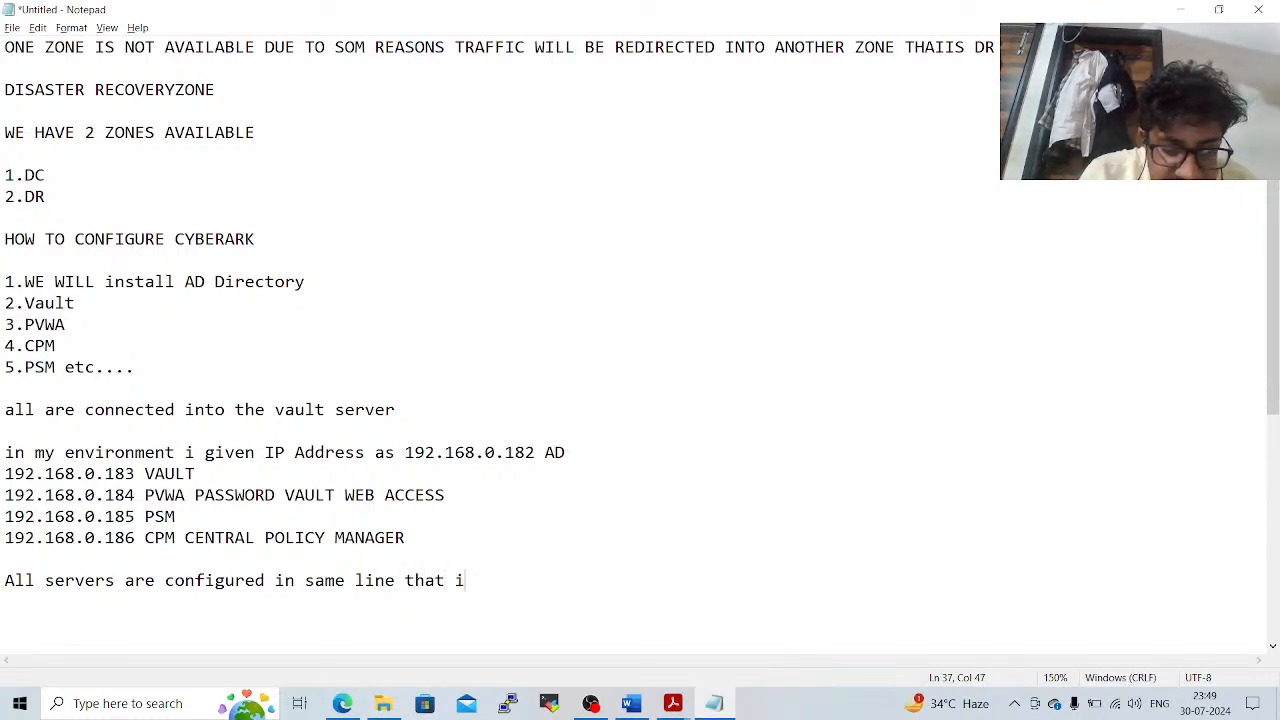
{"action": "type", "text": "s NAT"}
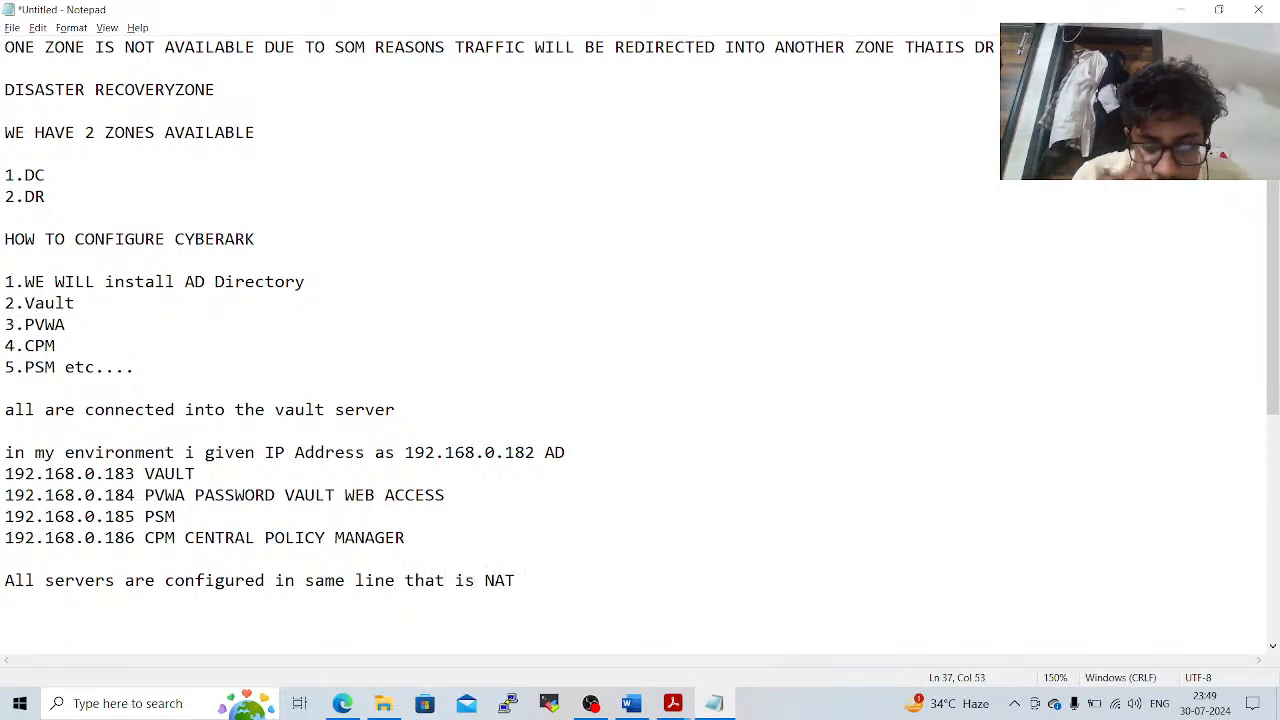
Start a new line in the notes, then launch VMware Workstation Pro and open the Valut virtual machine
{"action": "key", "text": "Return"}
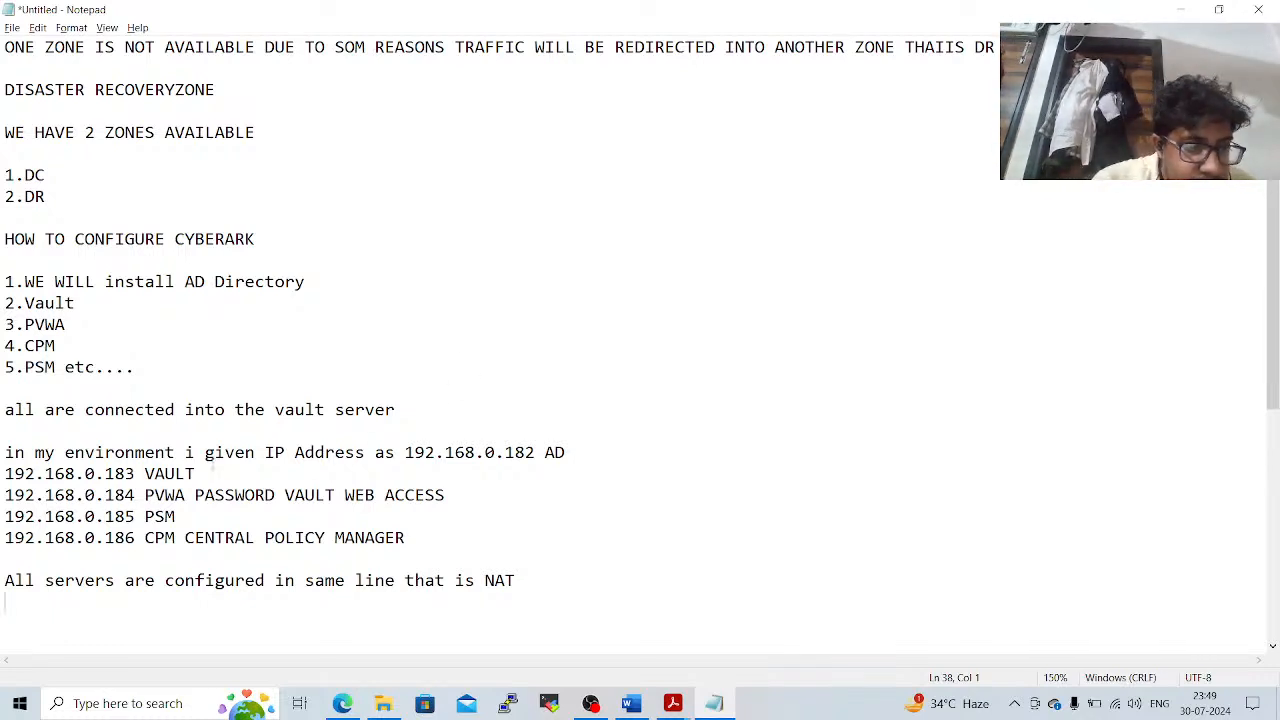
{"action": "left_click", "coordinate": [148, 706]}
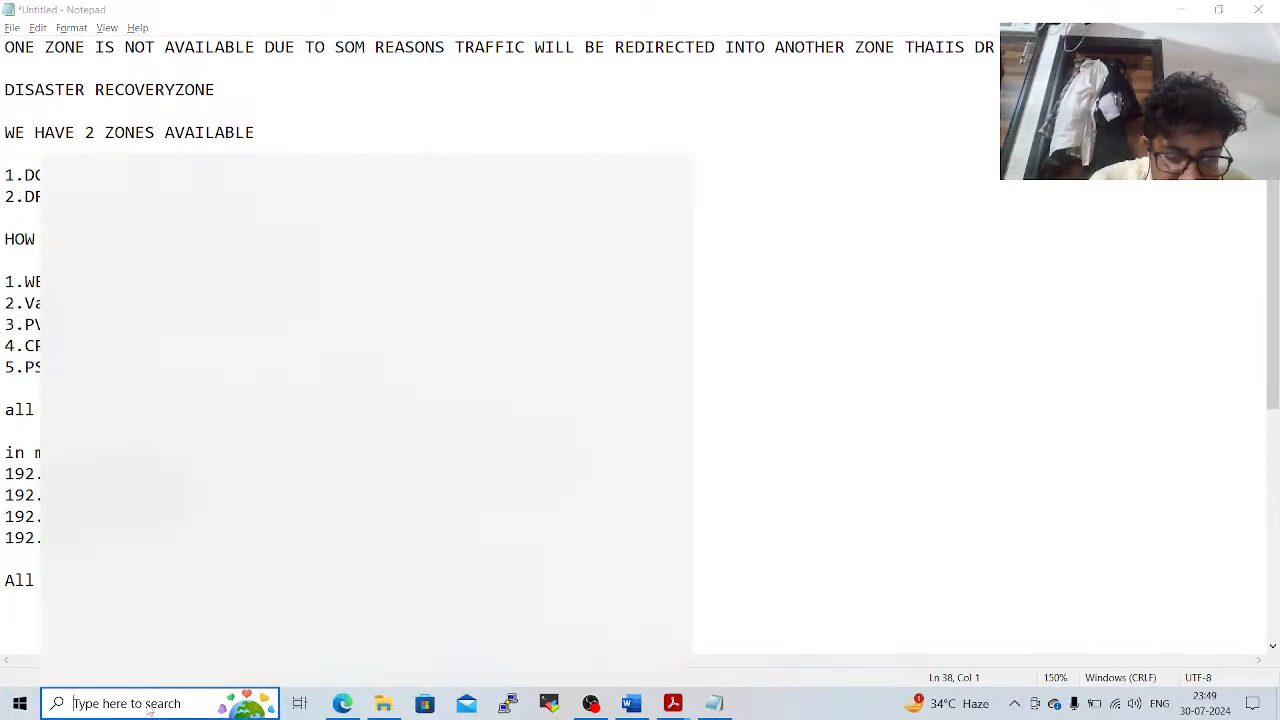
{"action": "type", "text": "vmware"}
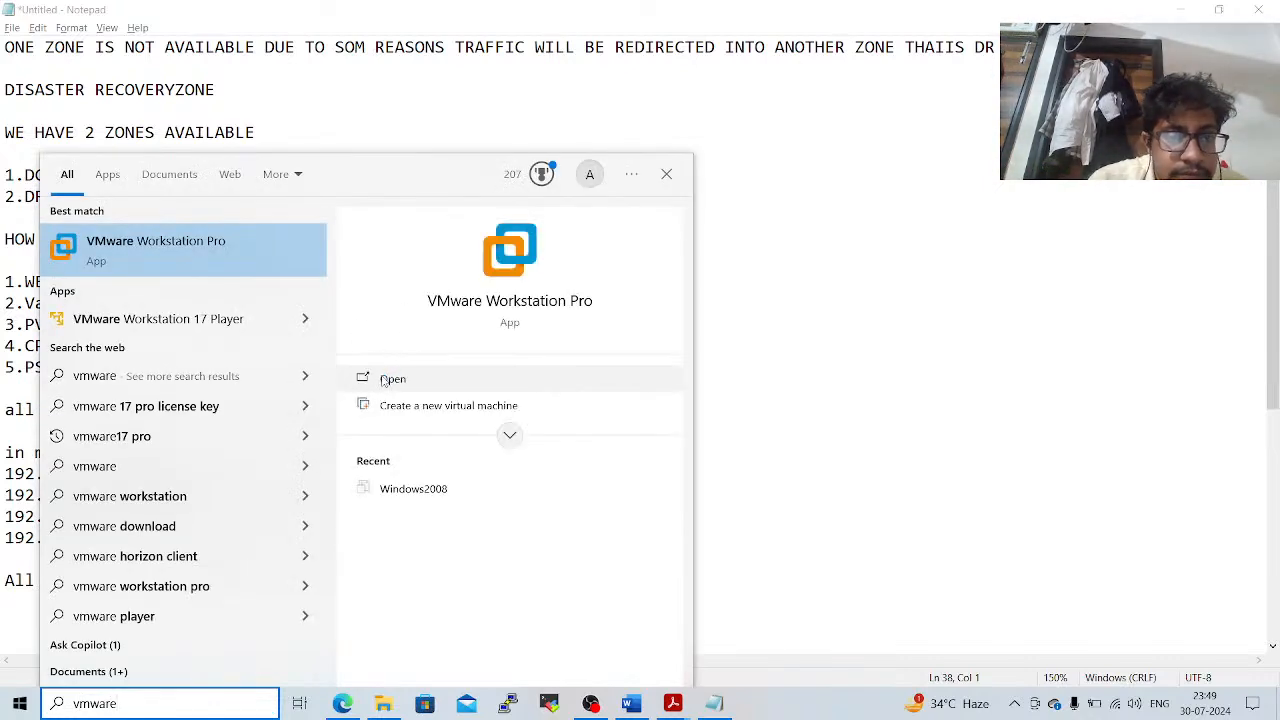
{"action": "left_click", "coordinate": [388, 379]}
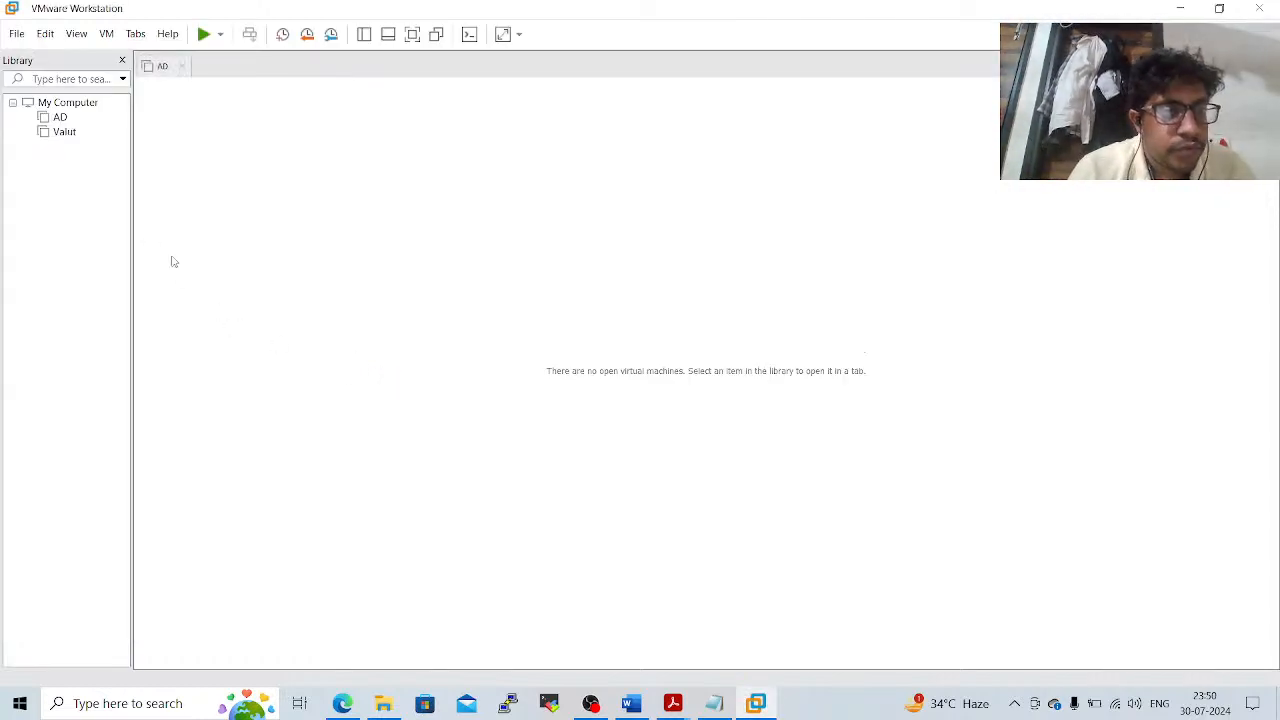
{"action": "left_click", "coordinate": [64, 131]}
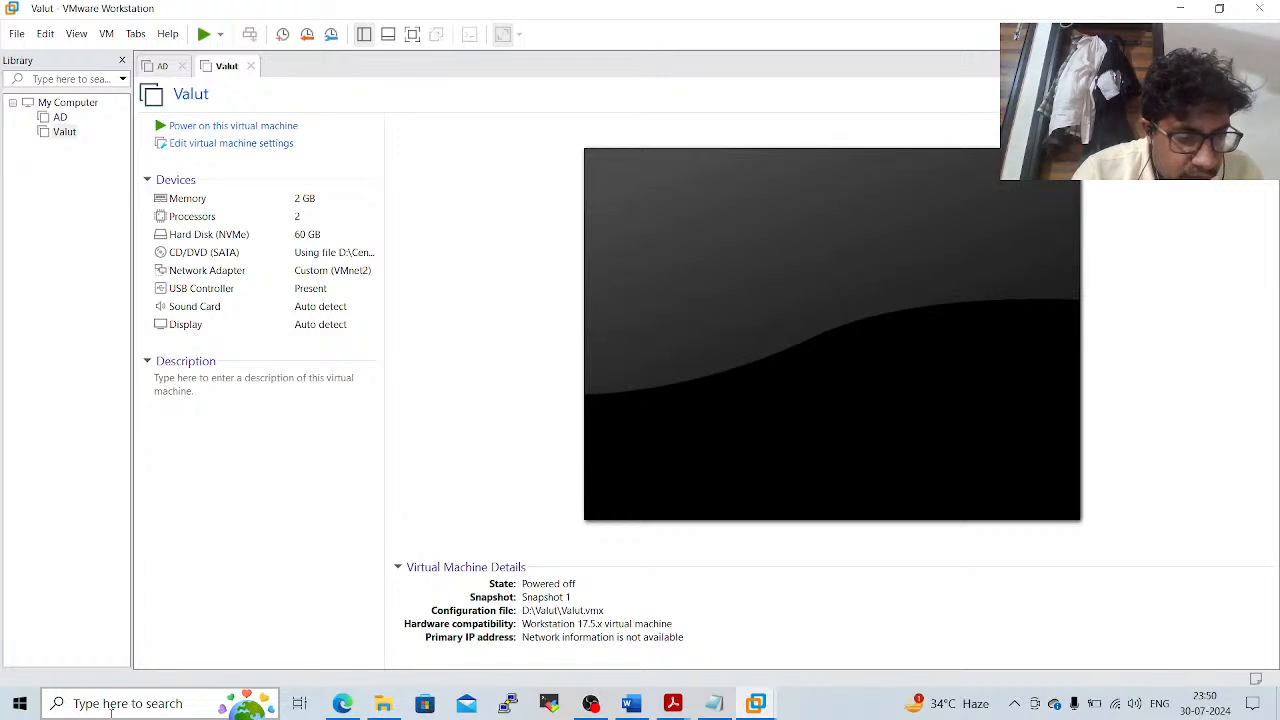
Open the Virtual Network Editor and unlock its network configuration with administrator privileges
{"action": "left_click", "coordinate": [107, 705]}
{"action": "type", "text": "network"}
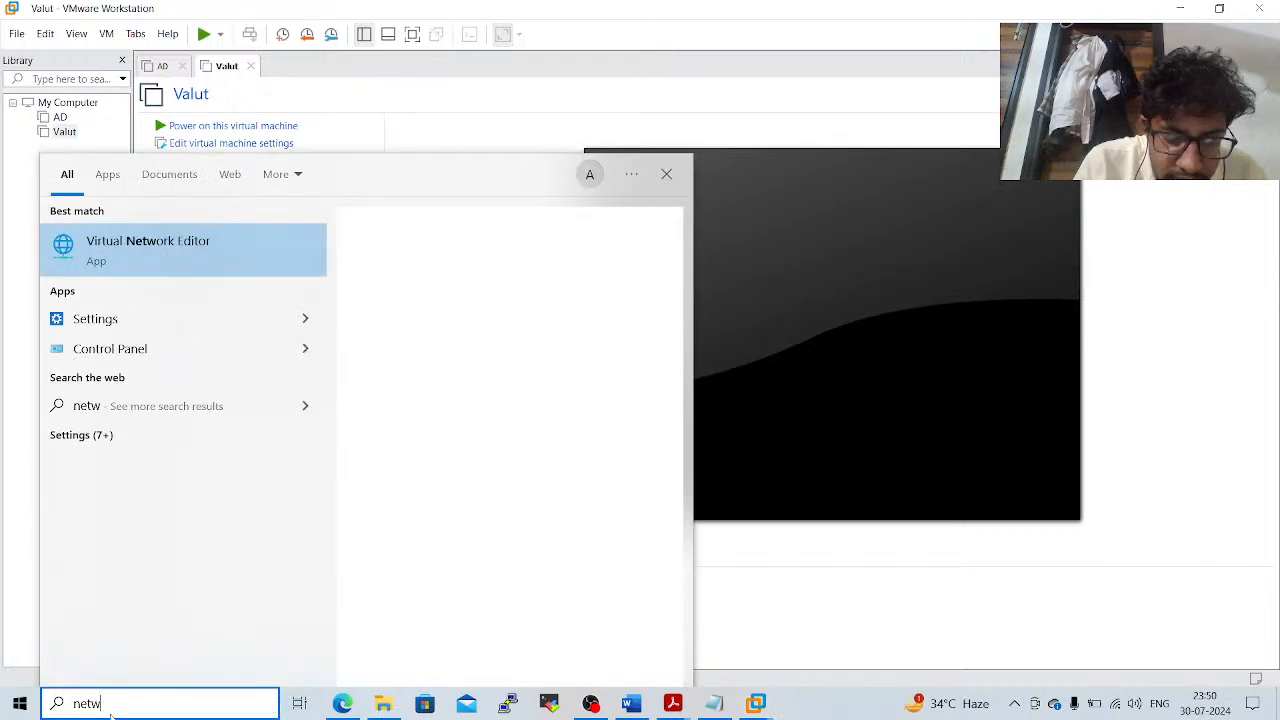
{"action": "left_click", "coordinate": [251, 252]}
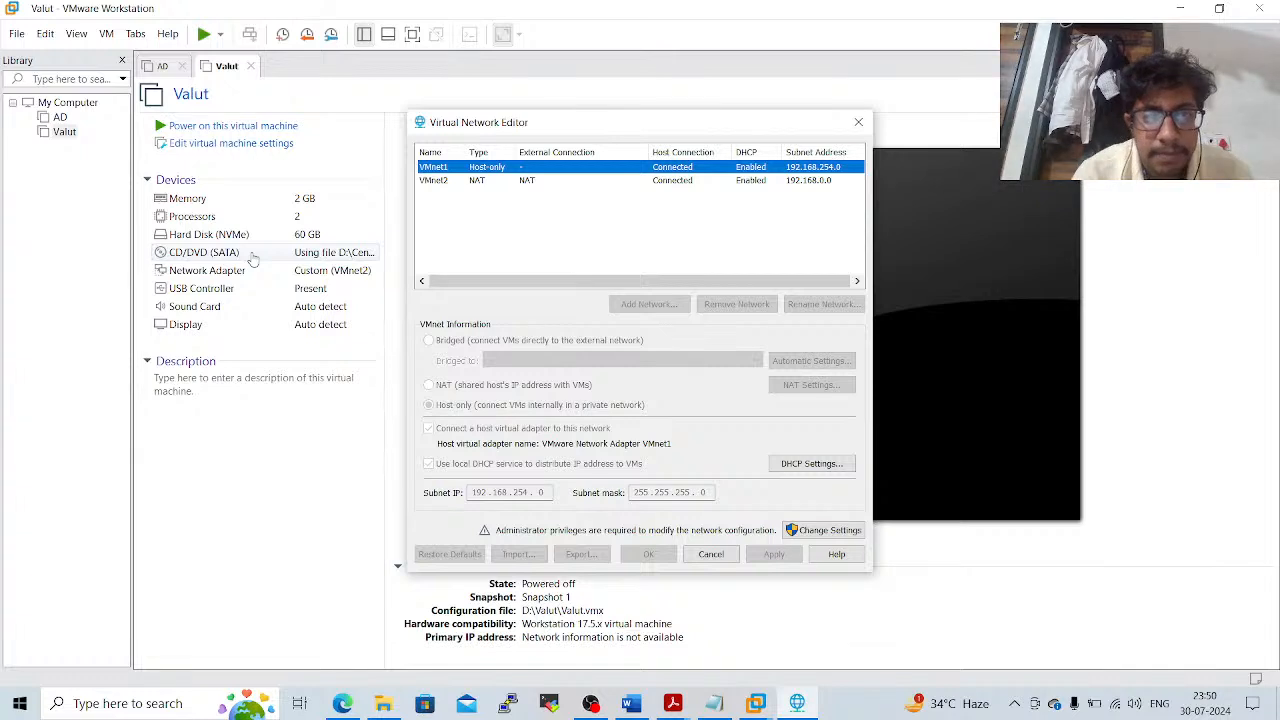
{"action": "left_click", "coordinate": [446, 182]}
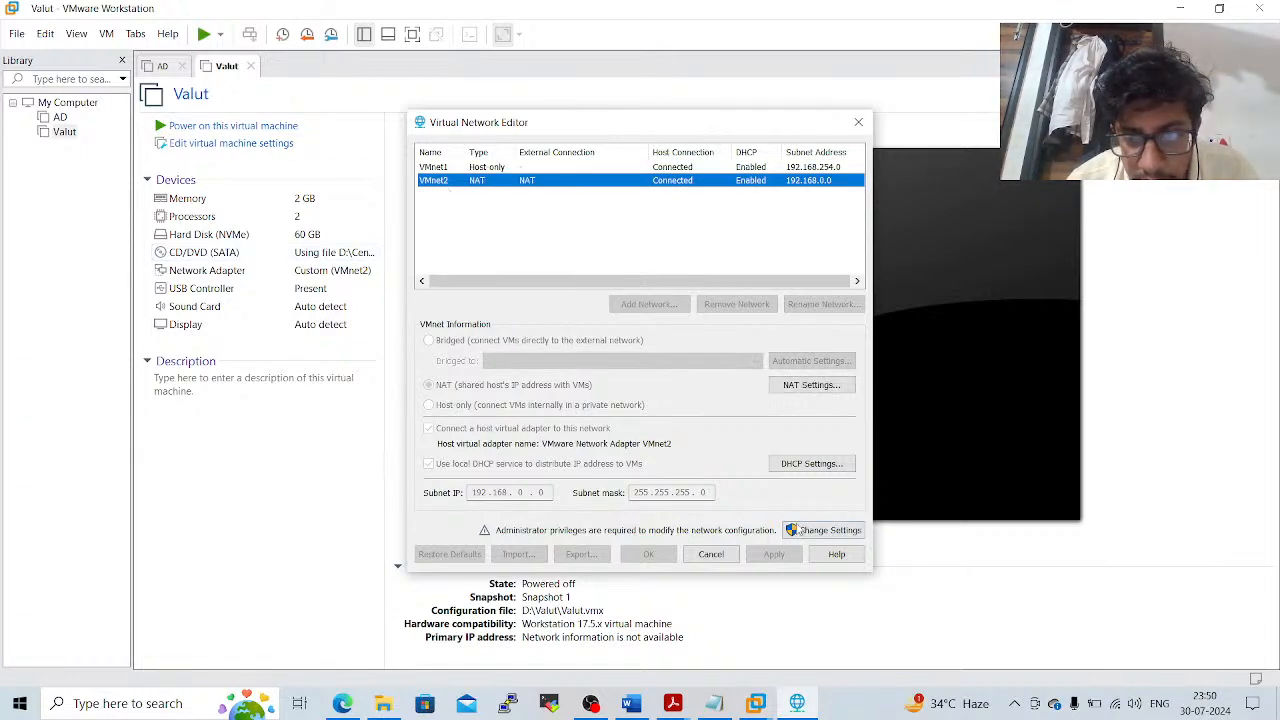
{"action": "left_click", "coordinate": [795, 530]}
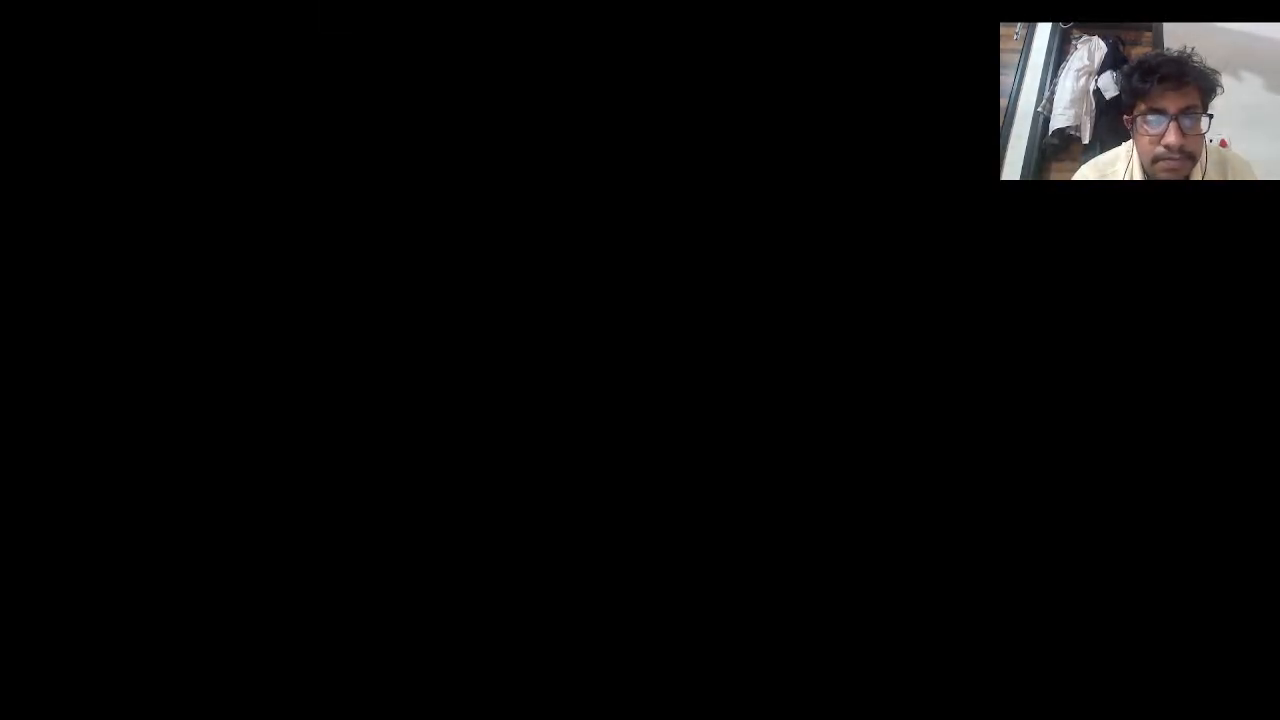
{"action": "left_click", "coordinate": [551, 402]}
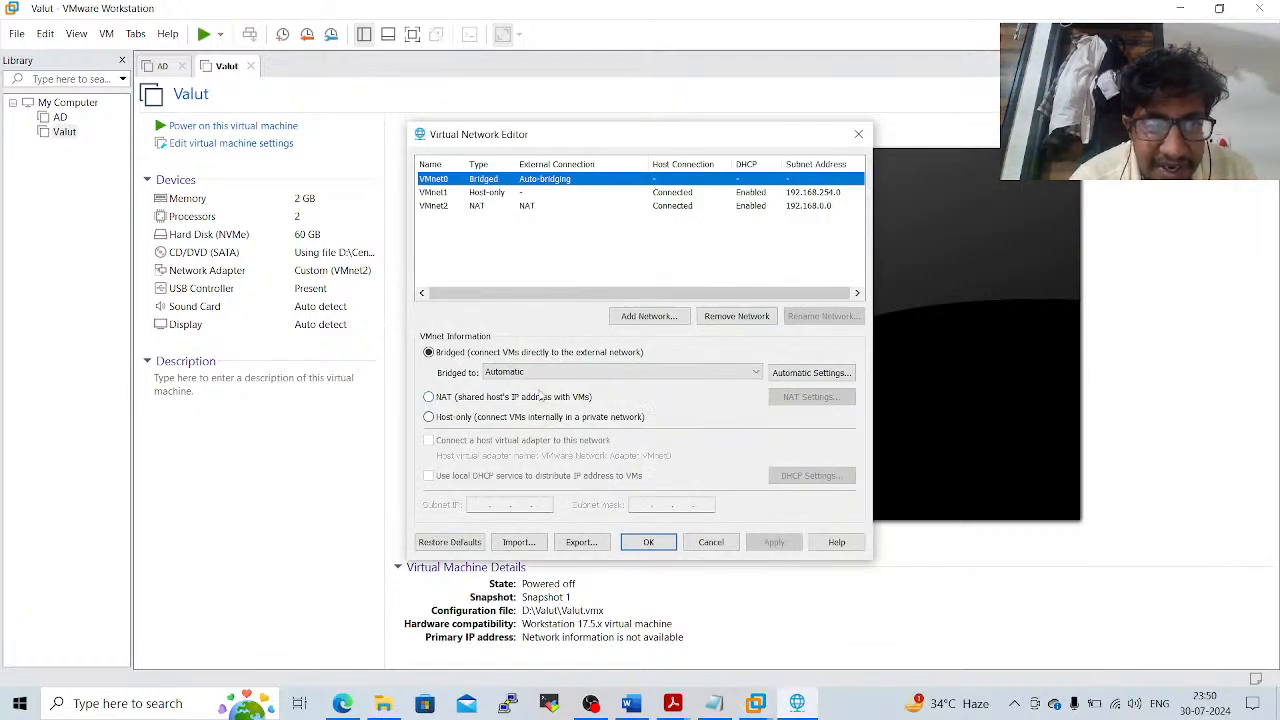
Examine the subnet and DHCP address range of the VMnet2 NAT network, then leave the Virtual Network Editor without changes
{"action": "left_click", "coordinate": [477, 207]}
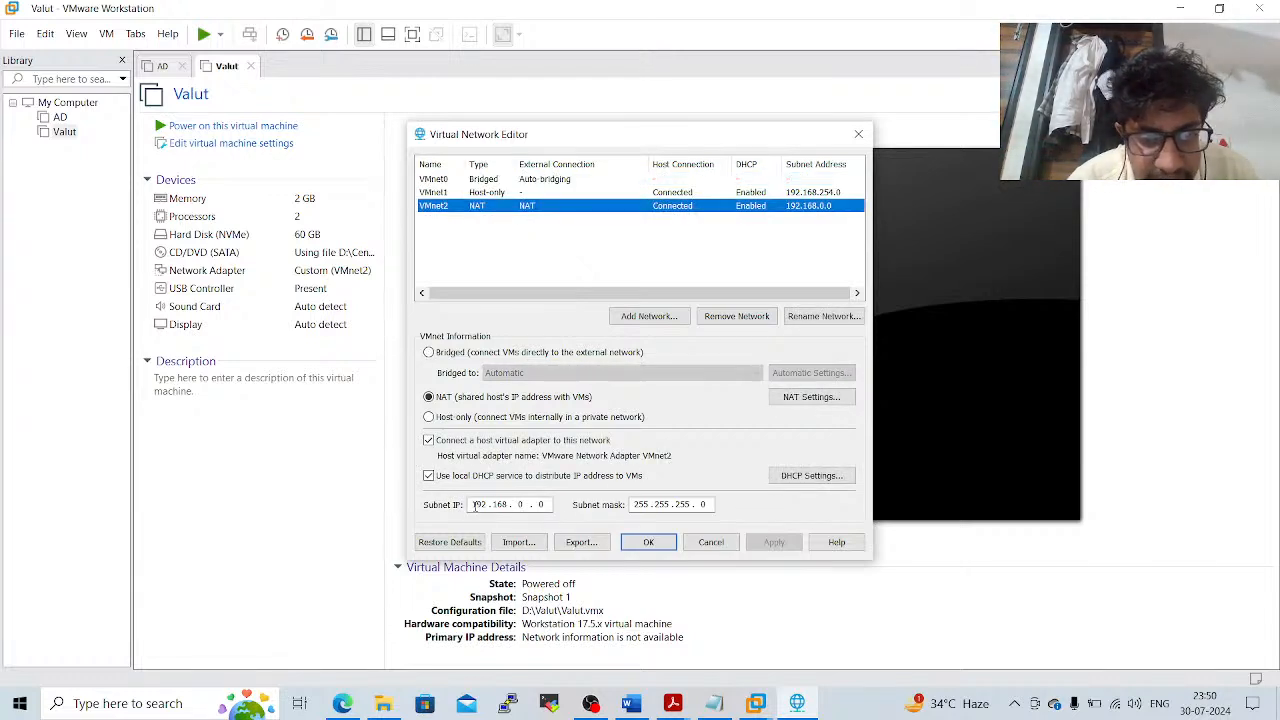
{"action": "double_click", "coordinate": [476, 504]}
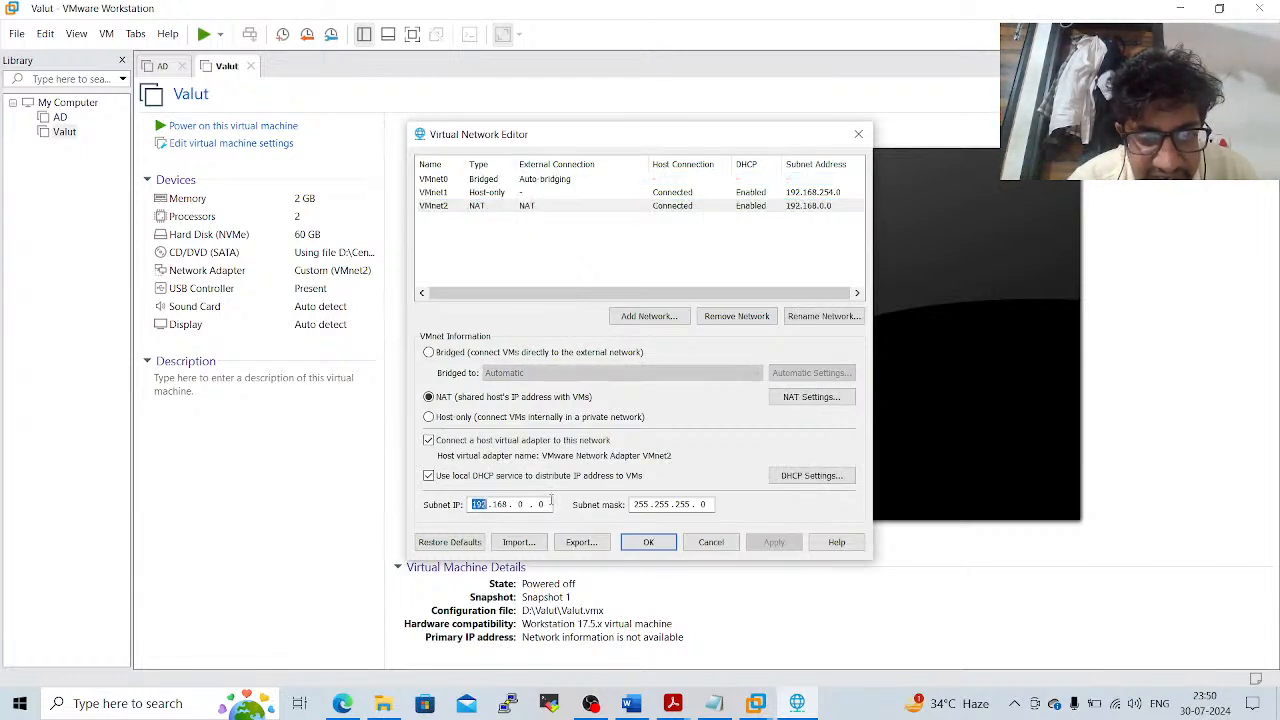
{"action": "left_click", "coordinate": [815, 487]}
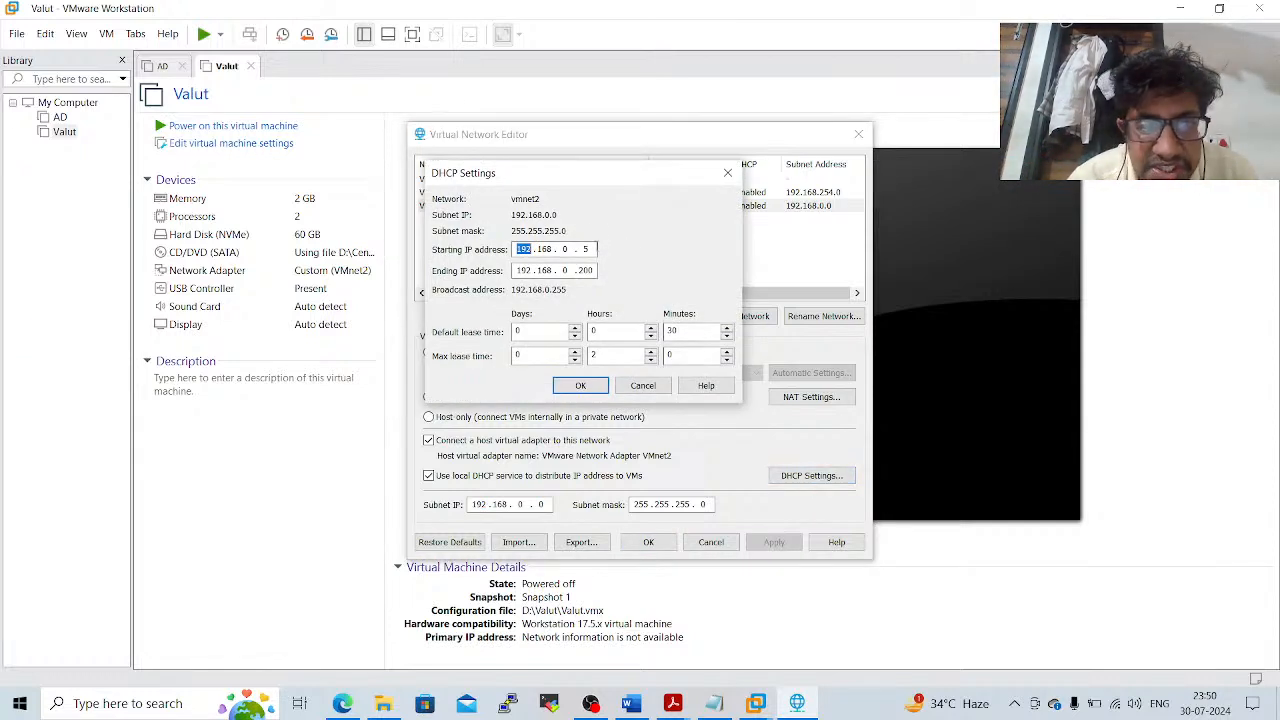
{"action": "left_click", "coordinate": [596, 249]}
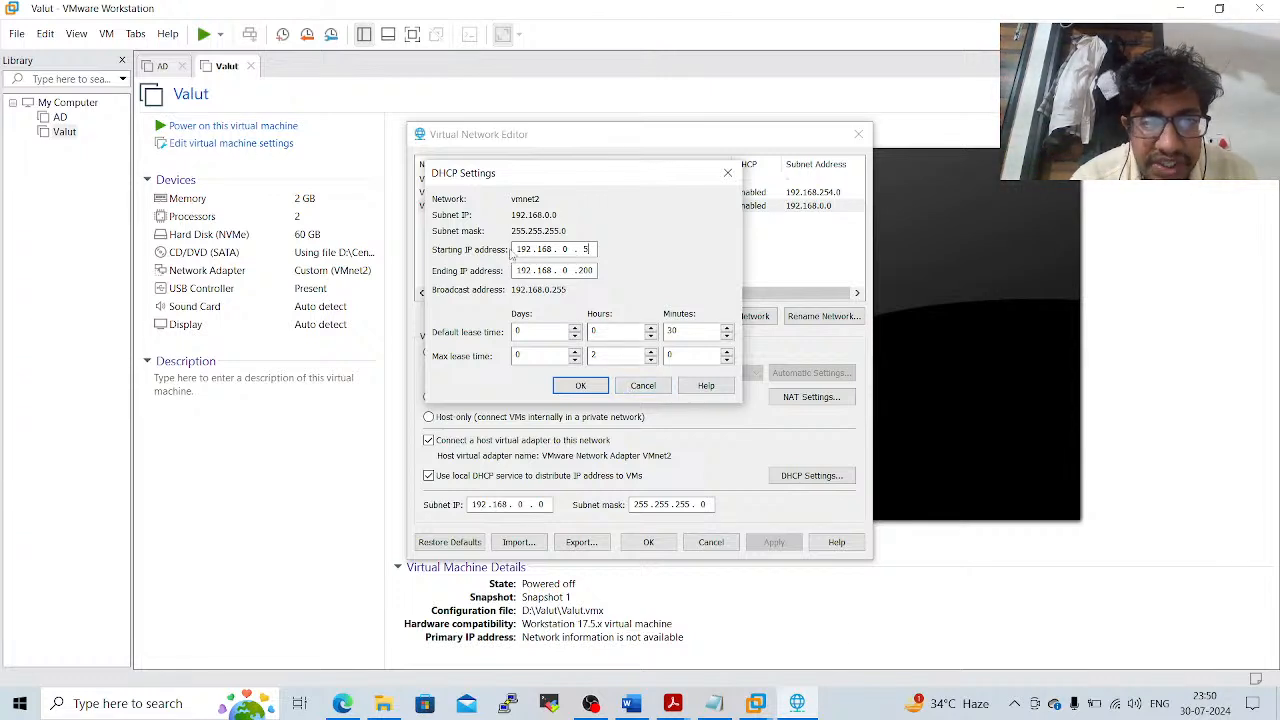
{"action": "left_click", "coordinate": [641, 386]}
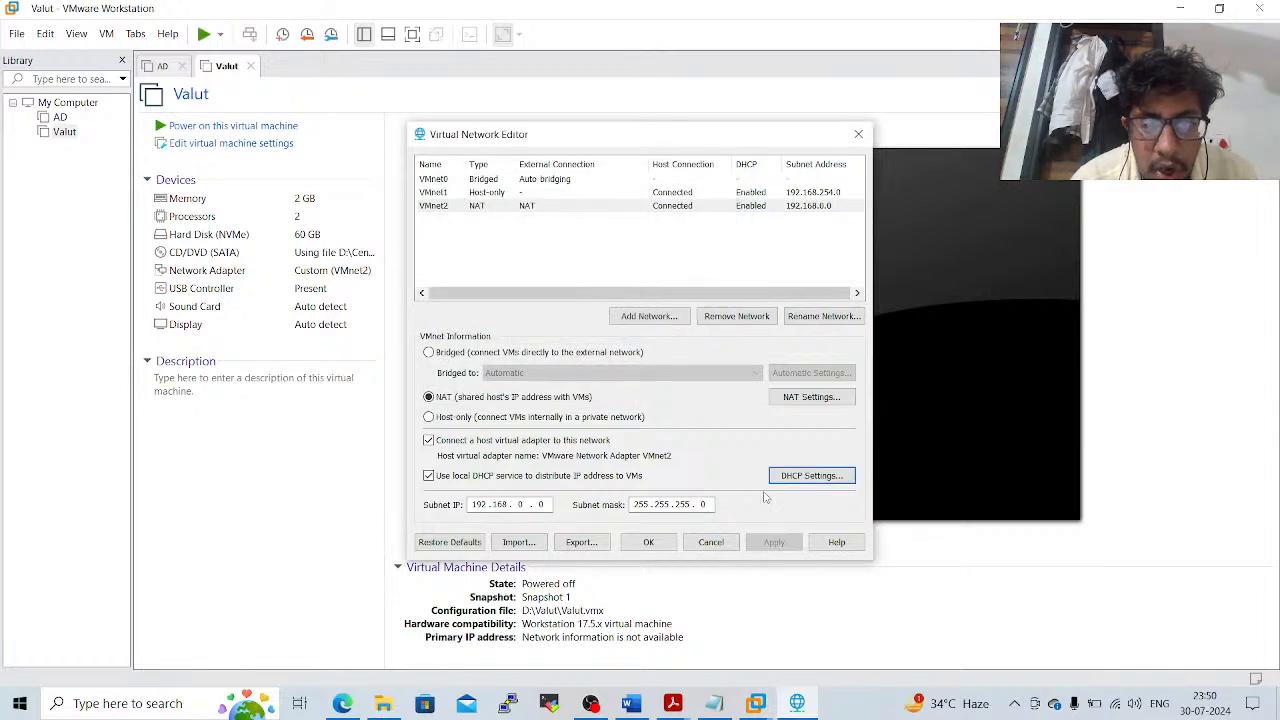
{"action": "left_click", "coordinate": [726, 541]}
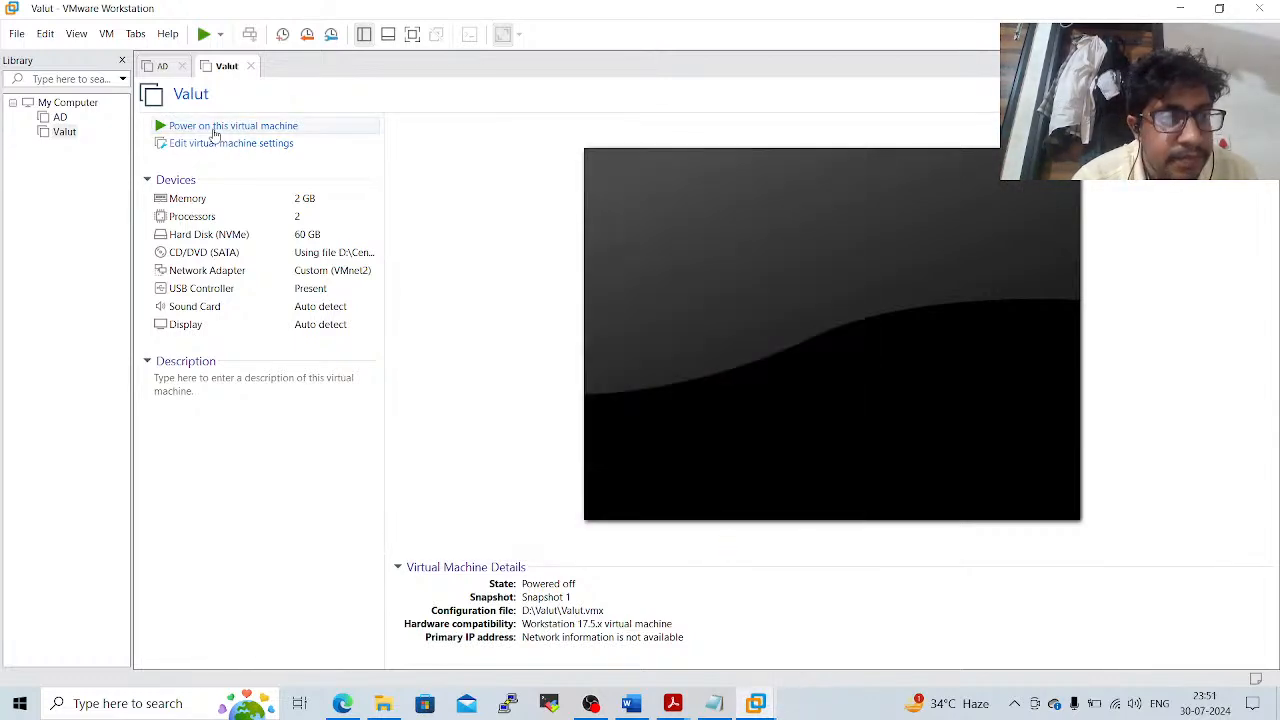
Power on the AD virtual machine
{"action": "left_click", "coordinate": [157, 70]}
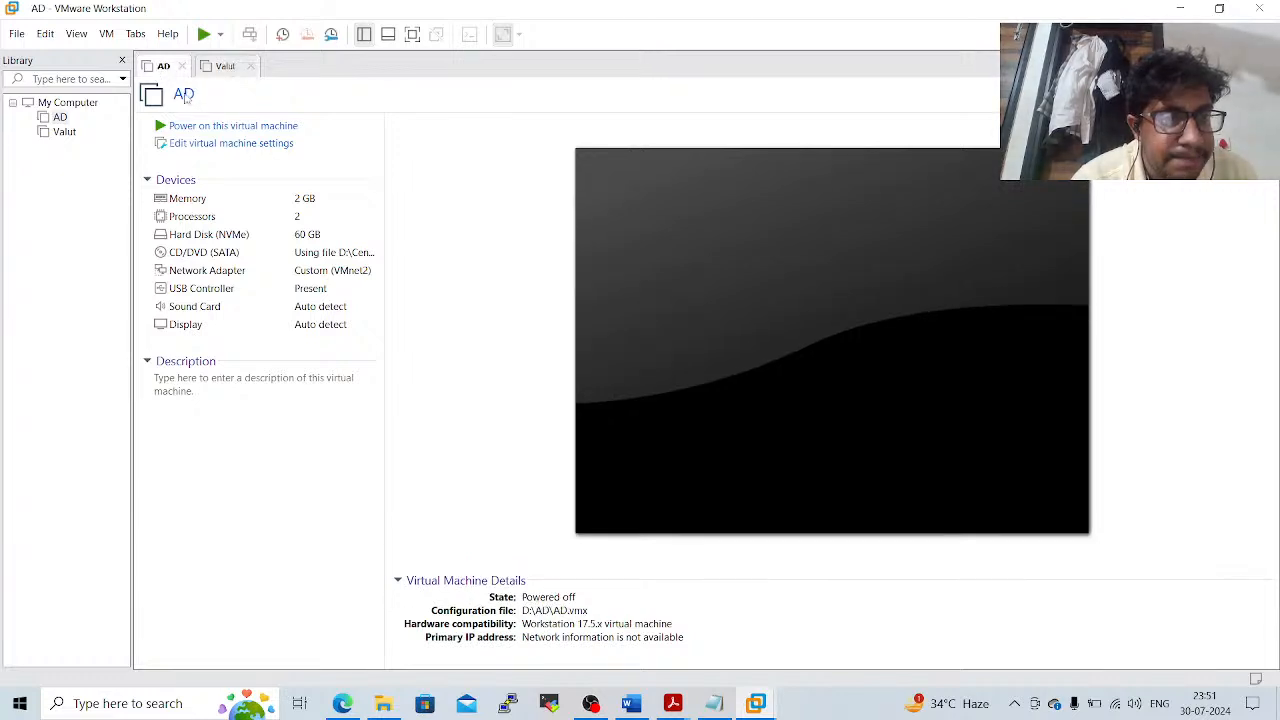
{"action": "left_click", "coordinate": [219, 126]}
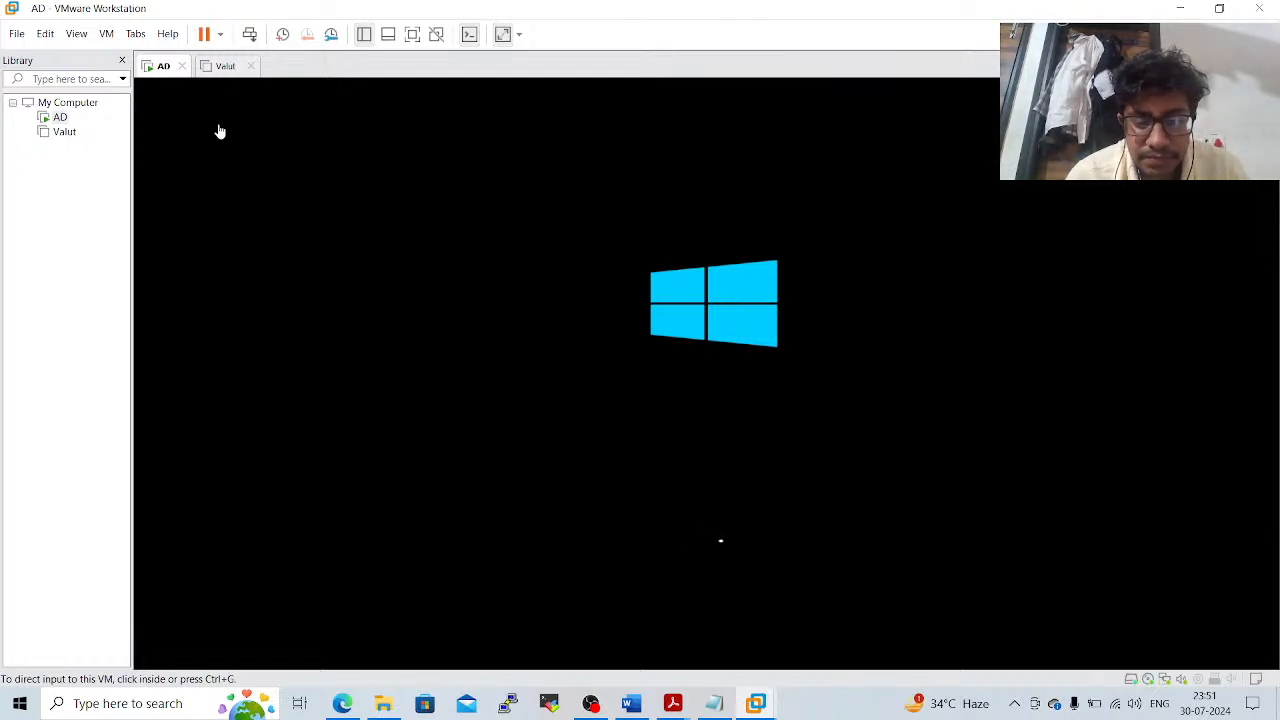
Switch to the Word document of CyberArk architectures and review the distributed architecture and Privileged Account Security Solution diagrams
{"action": "left_click", "coordinate": [631, 704]}
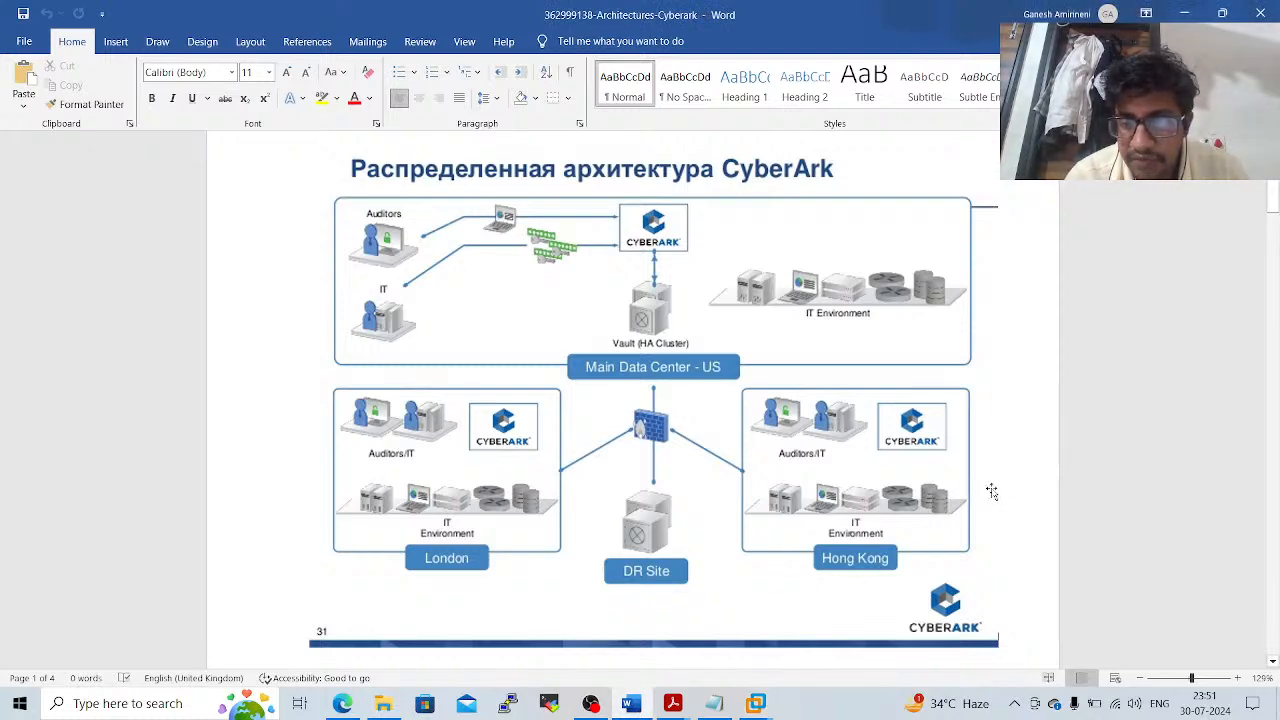
{"action": "scroll", "coordinate": [917, 648], "scroll_direction": "down", "scroll_amount": 5}
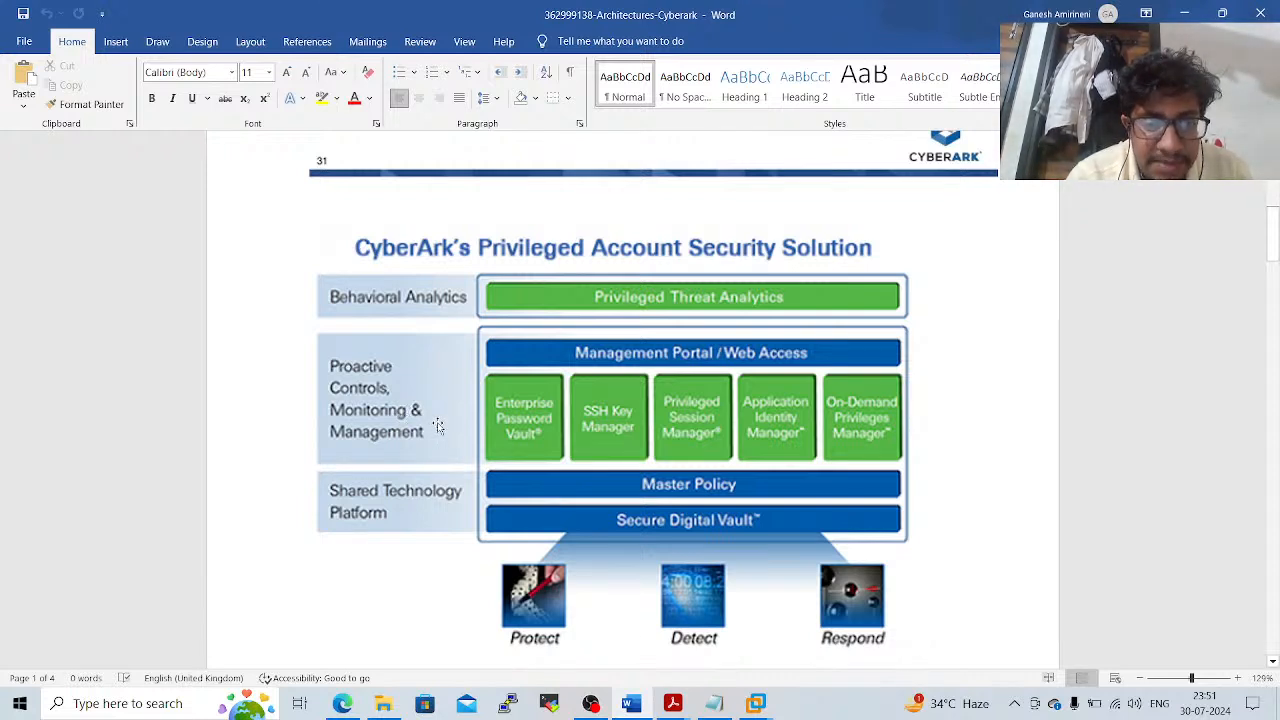
Switch back to the Notepad notes and add a long run of blank lines below the NAT sentence
{"action": "left_click", "coordinate": [724, 712]}
{"action": "left_click", "coordinate": [603, 589]}
{"action": "key", "text": "Return"}
{"action": "key", "text": "Return"}
{"action": "key", "text": "Return"}
{"action": "key", "text": "Return"}
{"action": "key", "text": "Return"}
{"action": "key", "text": "Return"}
{"action": "key", "text": "Return"}
{"action": "key", "text": "Return"}
{"action": "key", "text": "Return"}
{"action": "key", "text": "Return"}
{"action": "key", "text": "Return"}
{"action": "key", "text": "Return"}
{"action": "key", "text": "Return"}
{"action": "key", "text": "Return"}
{"action": "key", "text": "Return"}
{"action": "key", "text": "Return"}
{"action": "key", "text": "Return"}
{"action": "key", "text": "Return"}
{"action": "key", "text": "Return"}
{"action": "key", "text": "Return"}
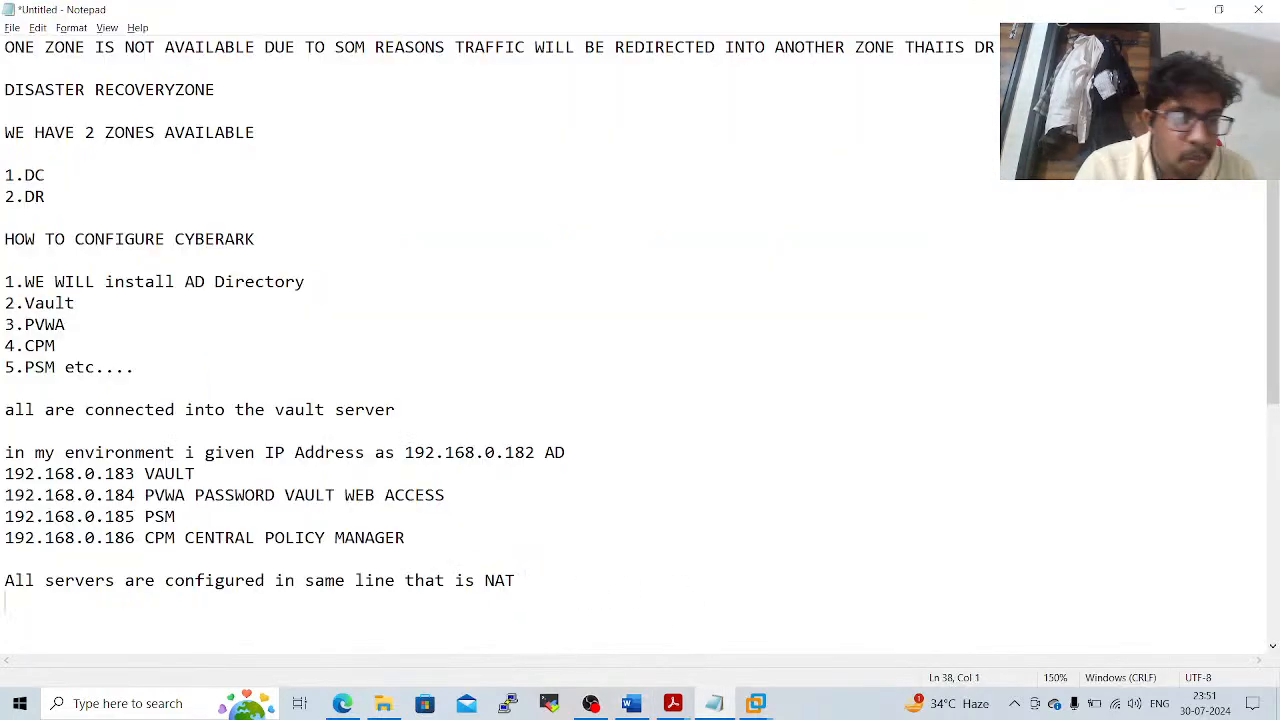
{"action": "key", "text": "Return"}
{"action": "key", "text": "Return"}
{"action": "key", "text": "Return"}
{"action": "key", "text": "Return"}
{"action": "key", "text": "Return"}
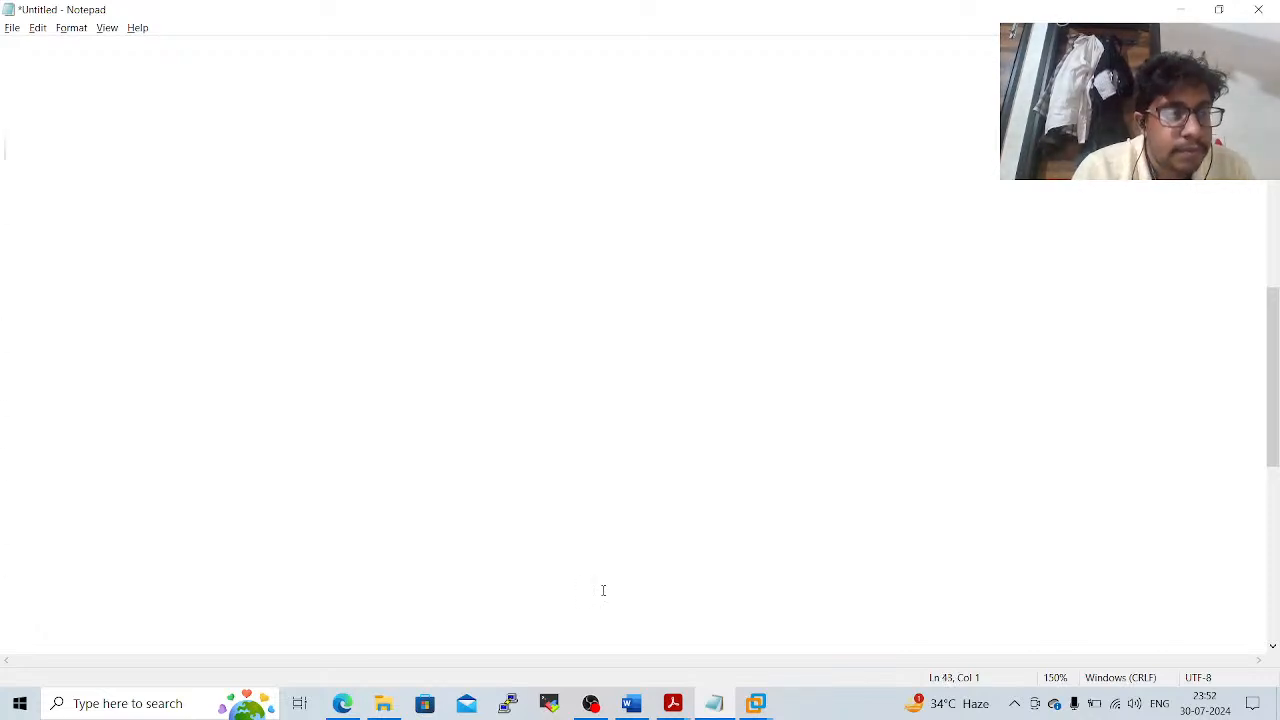
Write the line "monitor ad recording your session" two blank lines below the NAT sentence
{"action": "type", "text": "monitor"}
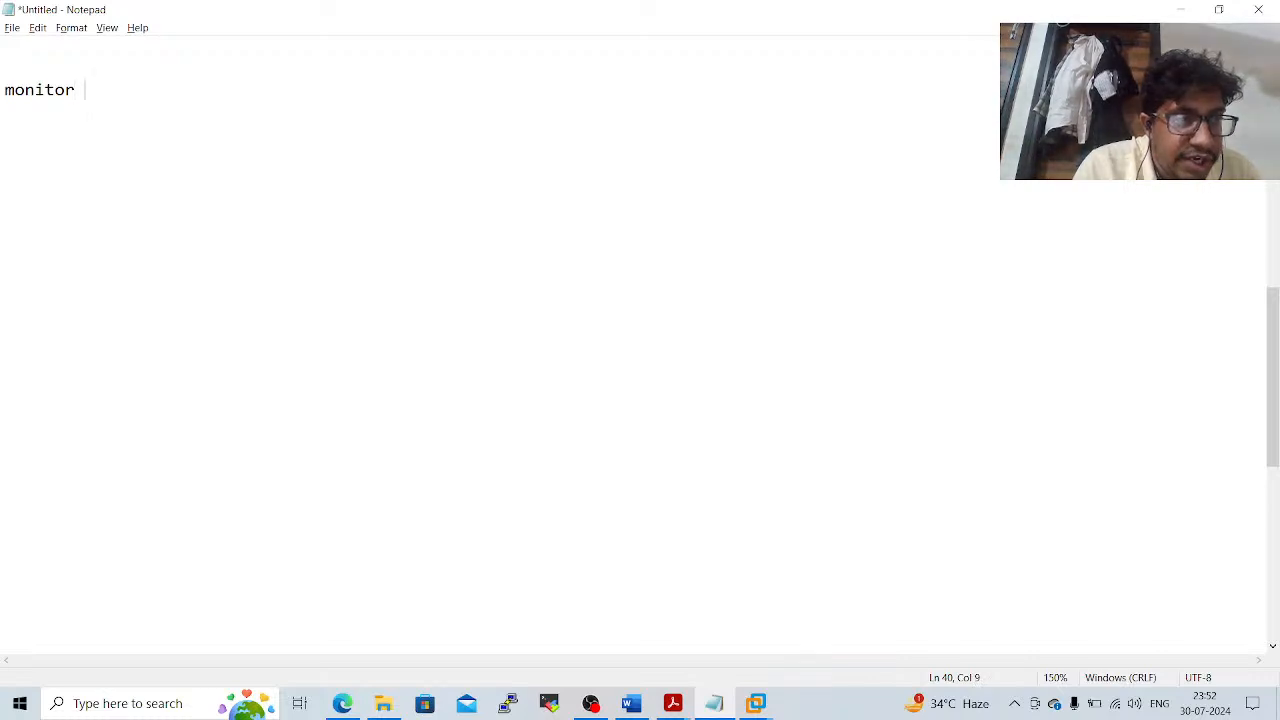
{"action": "type", "text": " a"}
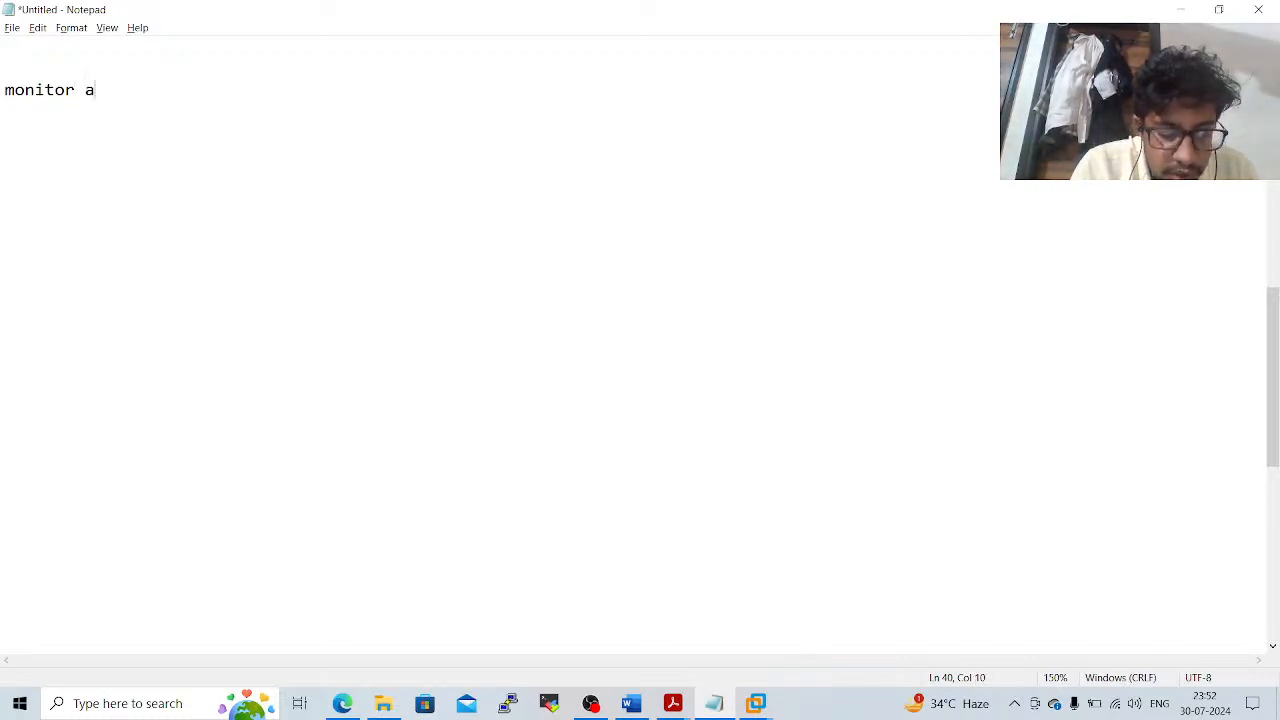
{"action": "type", "text": "d record"}
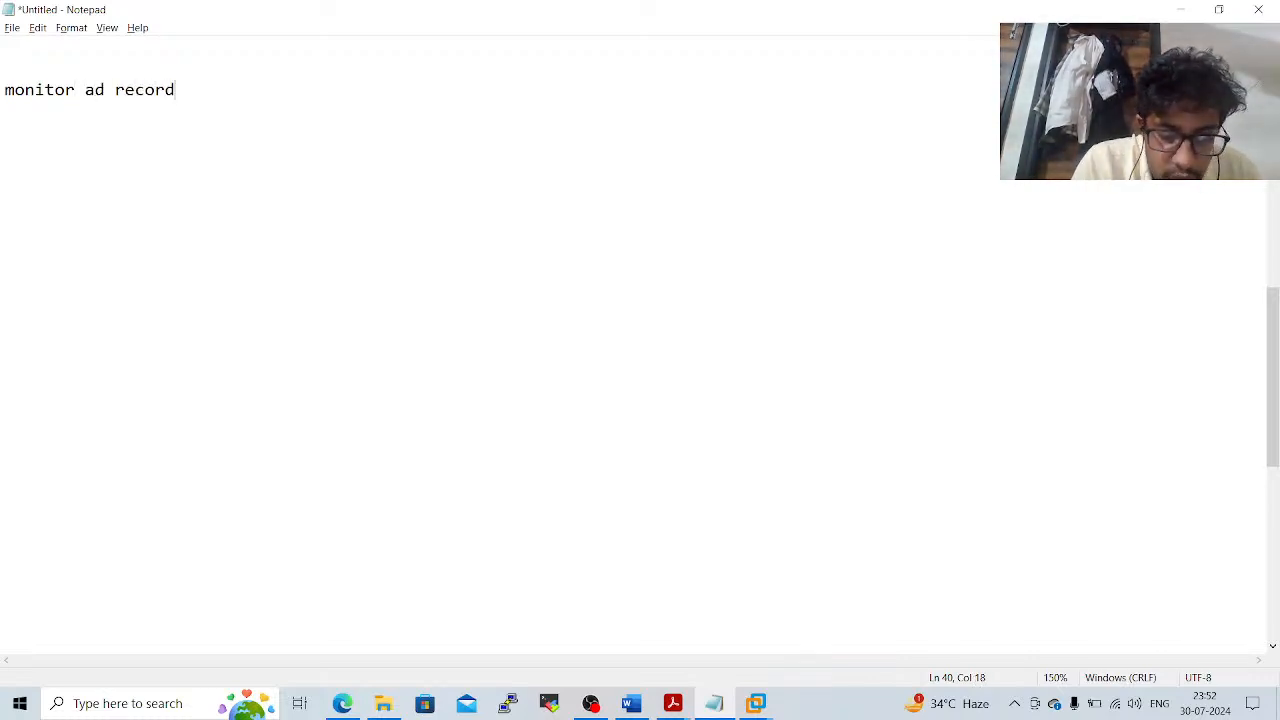
{"action": "type", "text": "ing your s"}
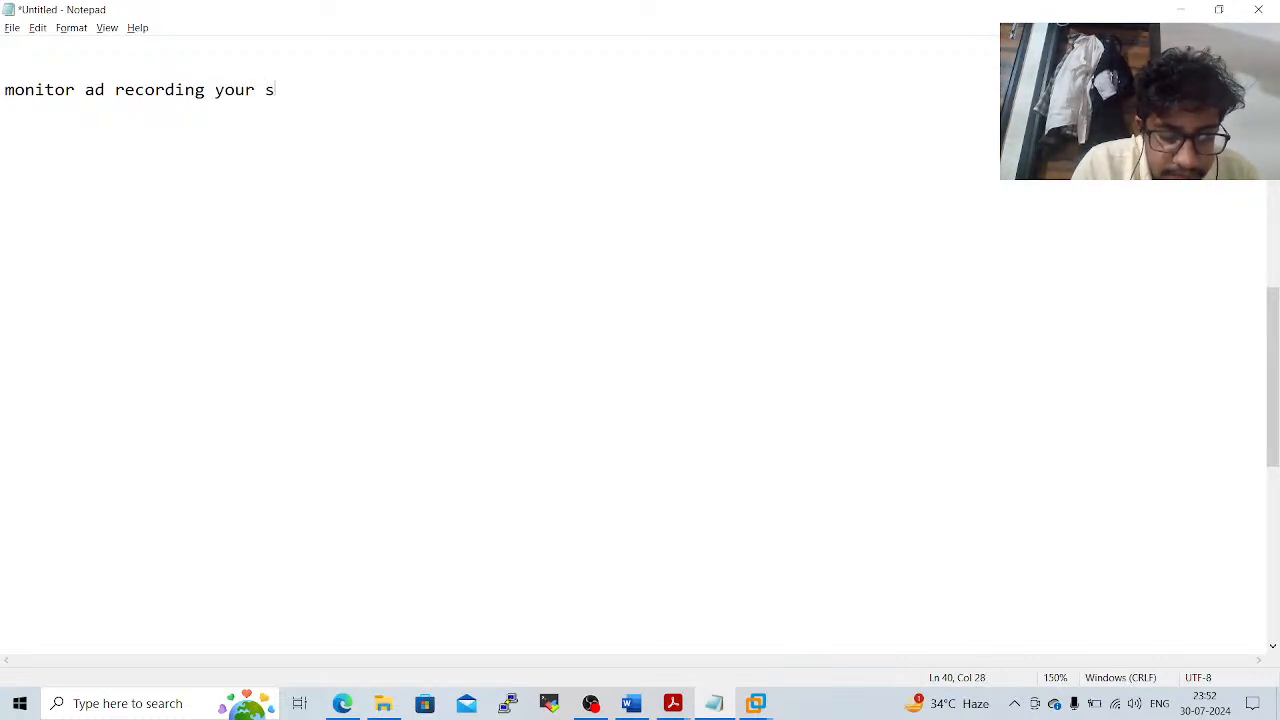
{"action": "type", "text": "ession"}
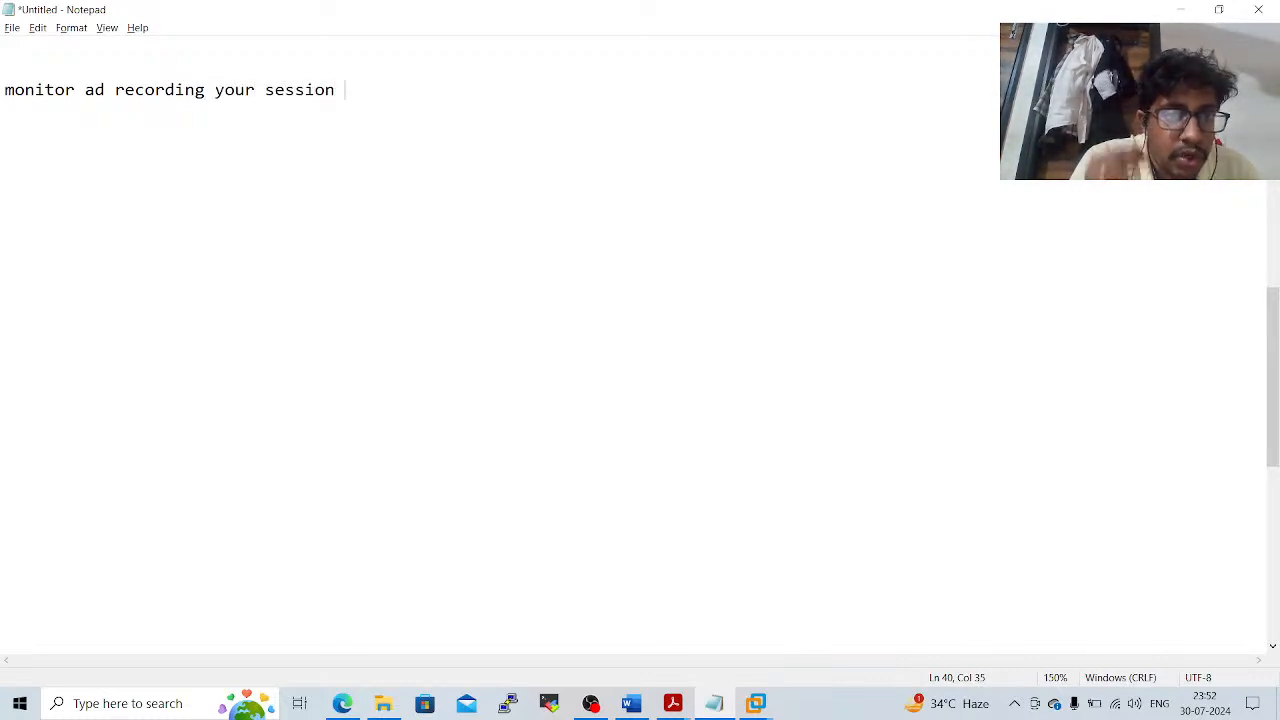
Add the line "assigning user roles for particular authorized persons" directly below the session recording line
{"action": "key", "text": "Return"}
{"action": "type", "text": "ass"}
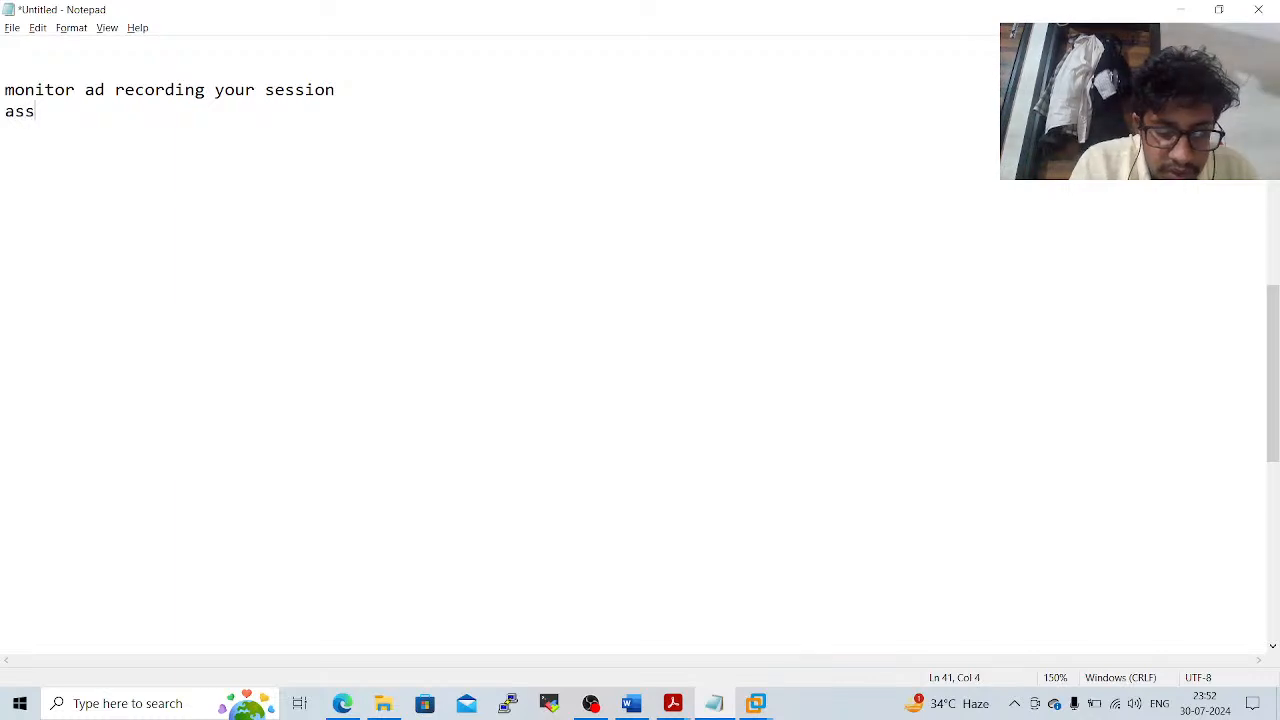
{"action": "type", "text": "igning use"}
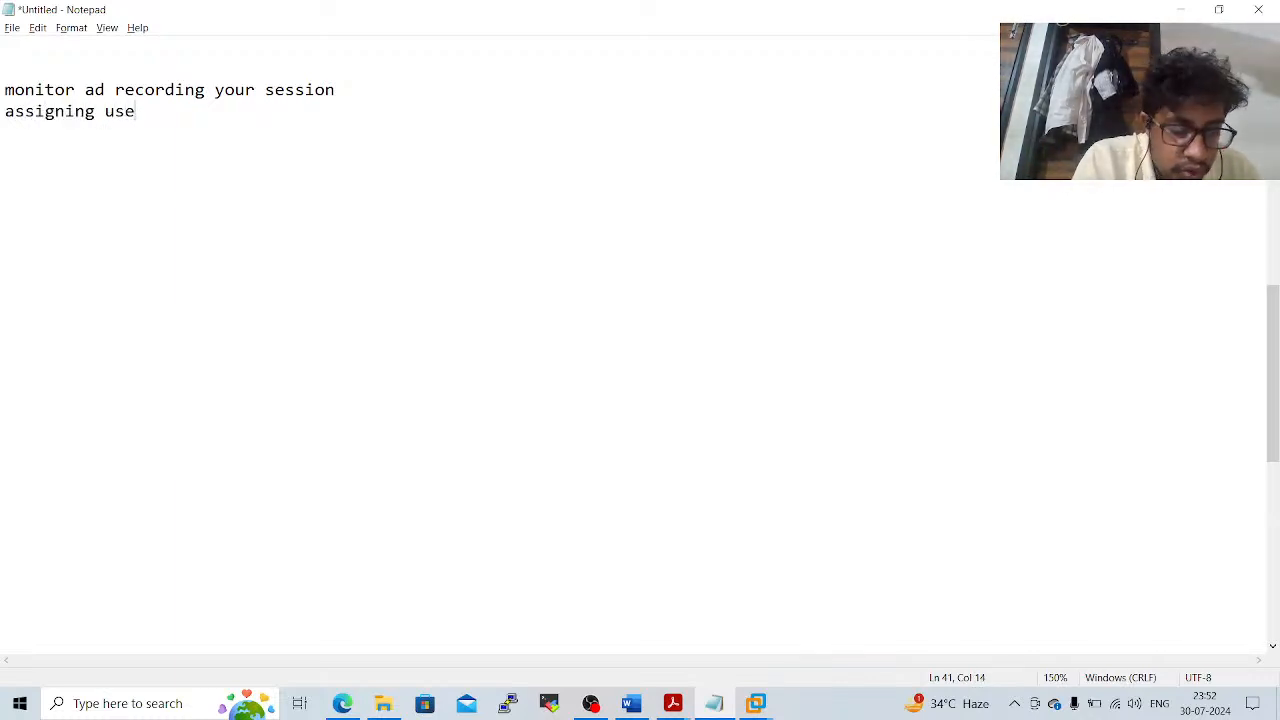
{"action": "type", "text": "rrles"}
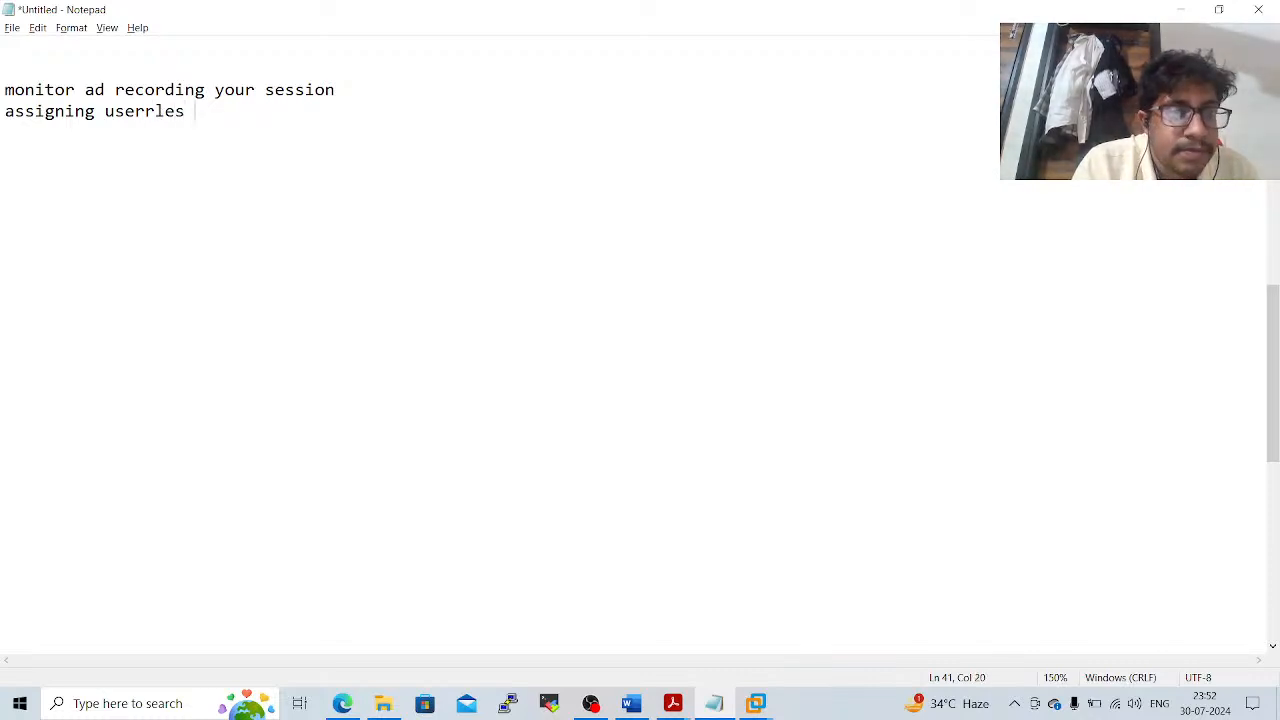
{"action": "key", "text": "BackSpace"}
{"action": "key", "text": "BackSpace"}
{"action": "key", "text": "BackSpace"}
{"action": "key", "text": "BackSpace"}
{"action": "key", "text": "BackSpace"}
{"action": "type", "text": "ro"}
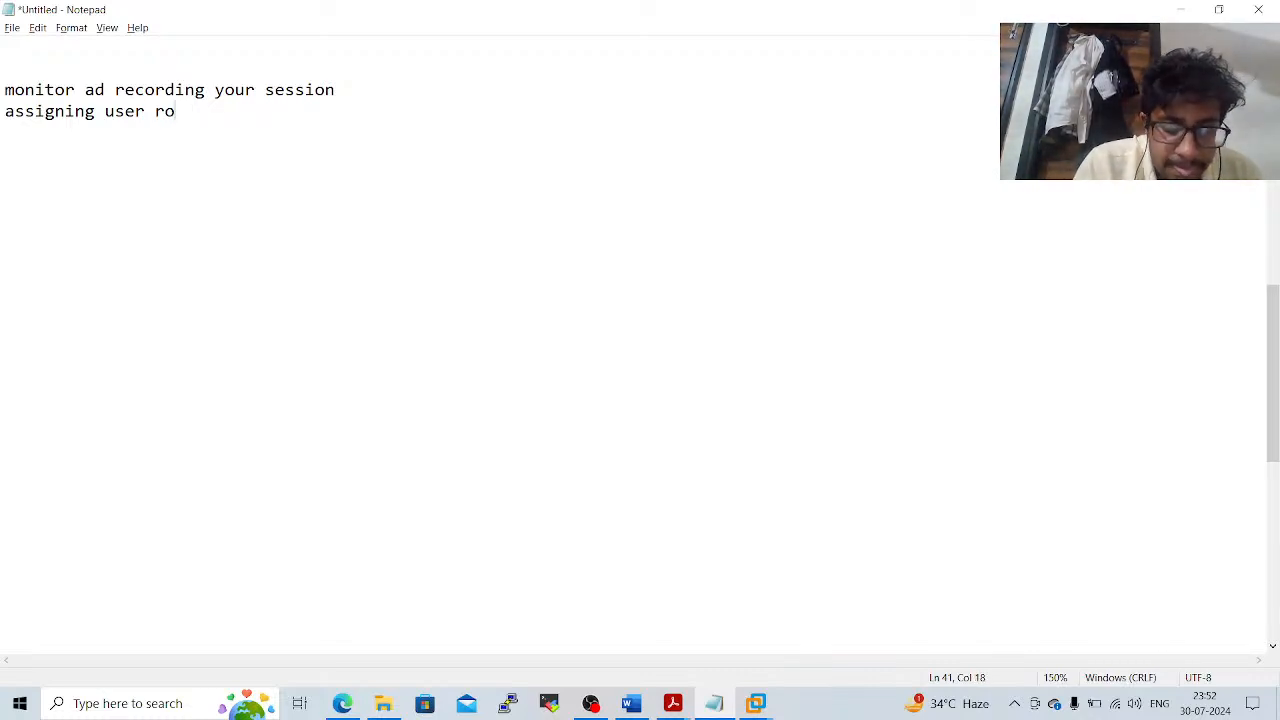
{"action": "type", "text": "les "}
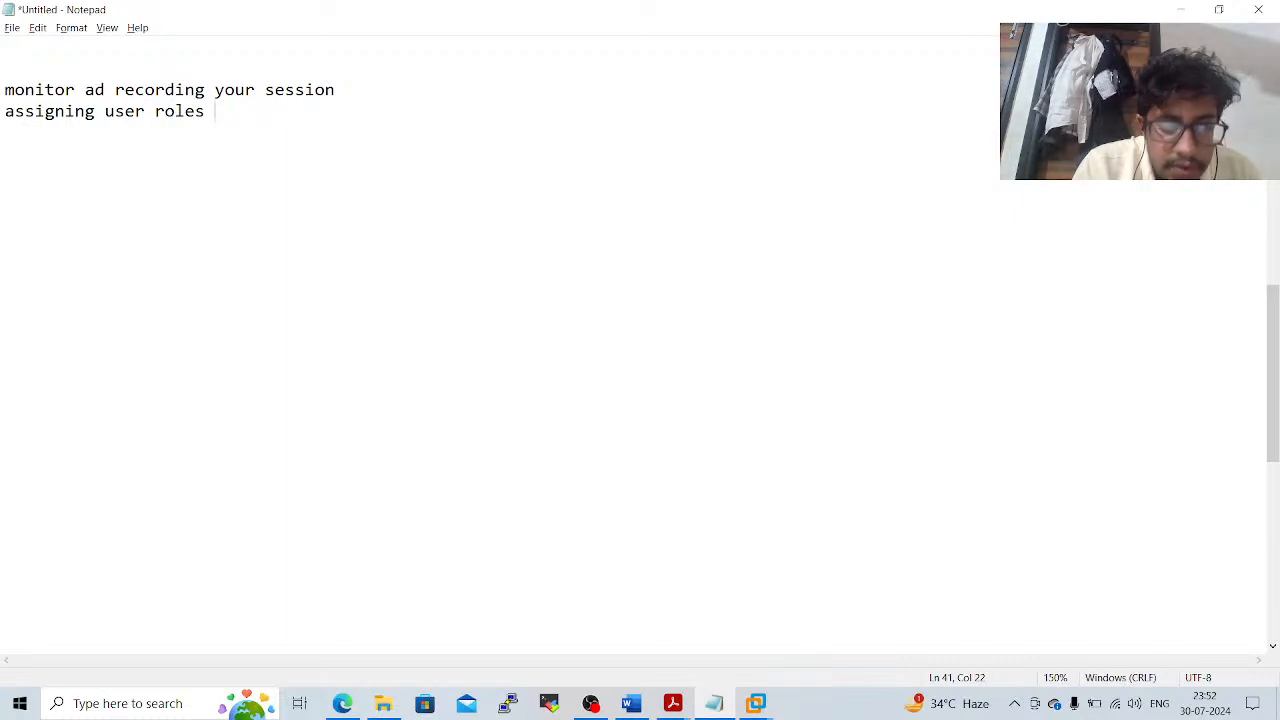
{"action": "type", "text": "for "}
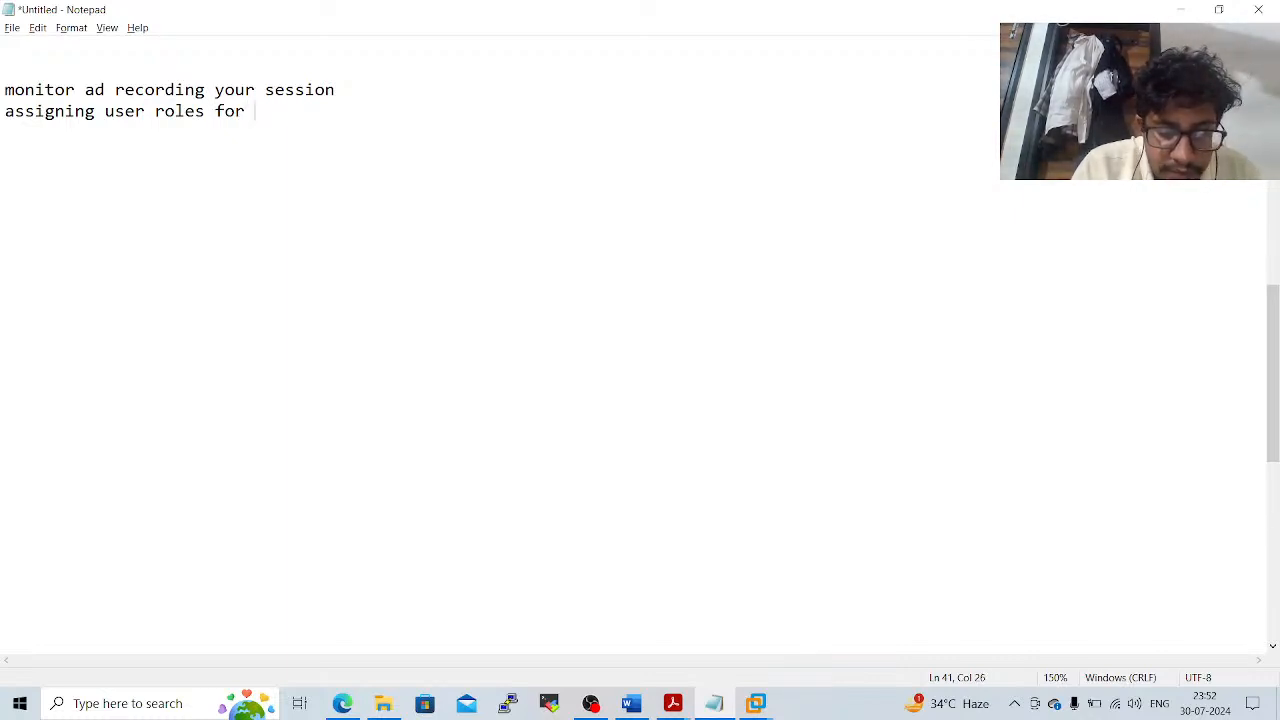
{"action": "type", "text": "particul"}
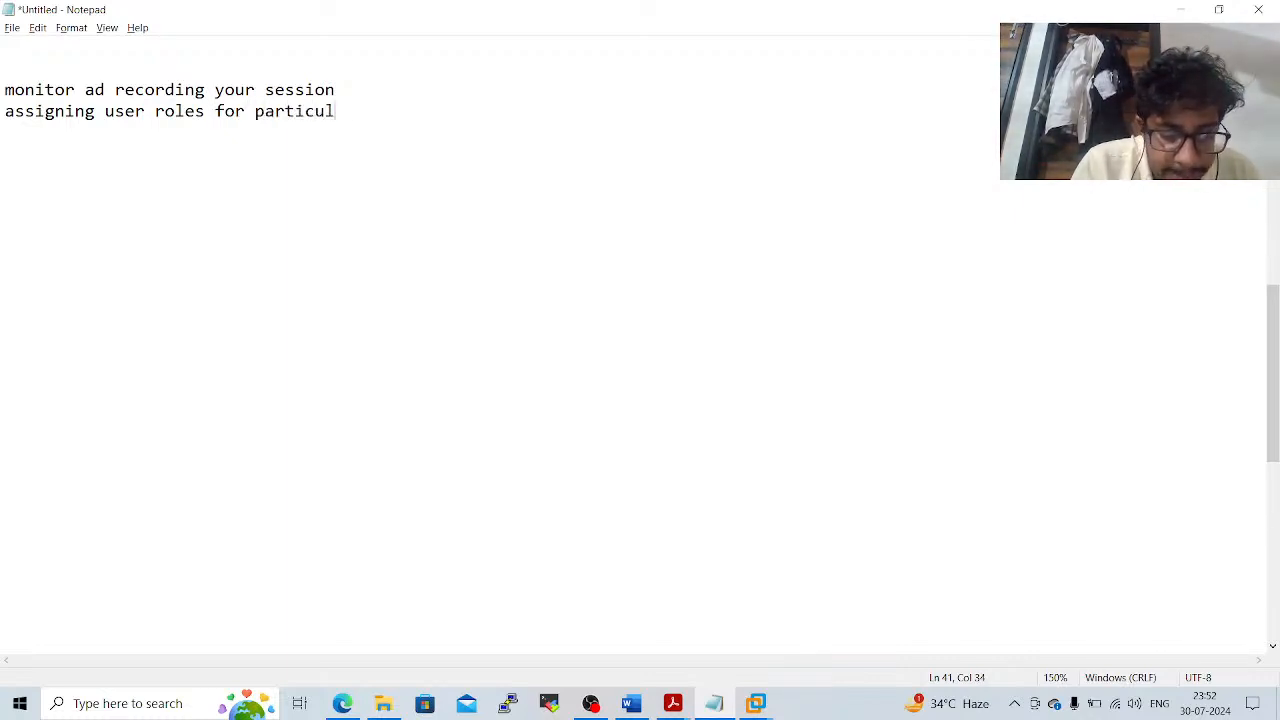
{"action": "type", "text": "ar autho"}
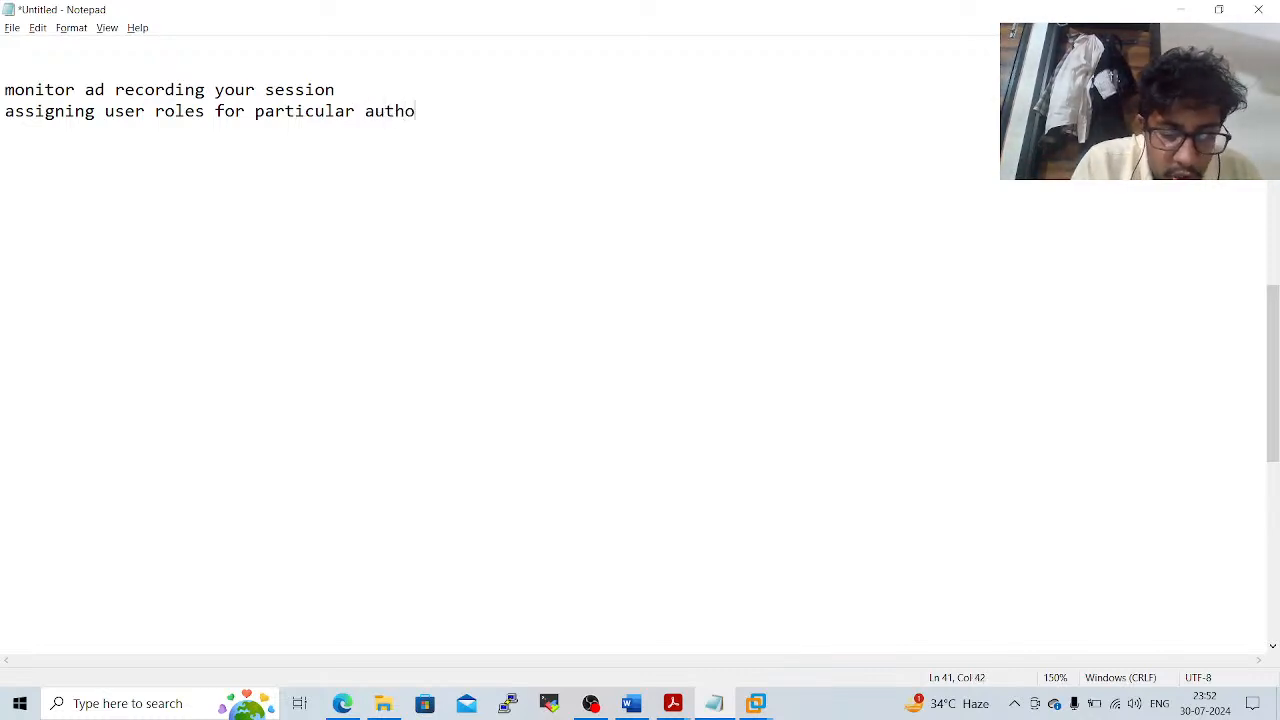
{"action": "type", "text": "rized persons"}
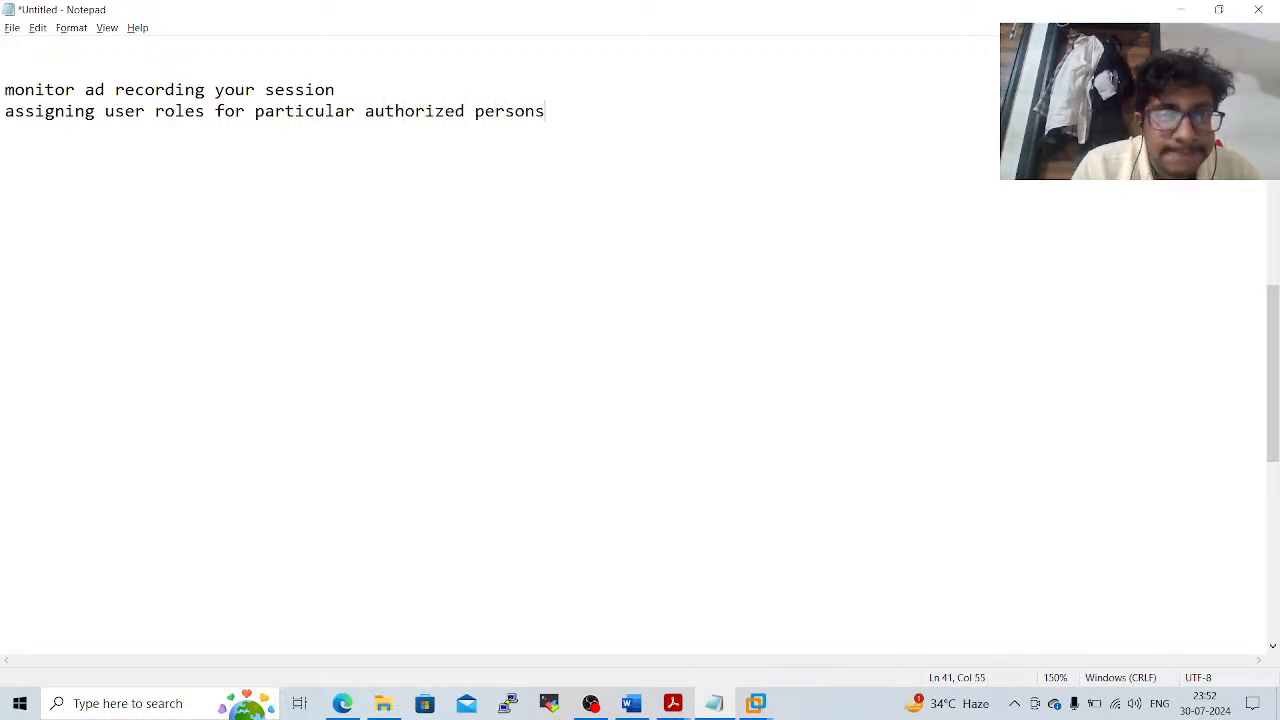
Add the line "1858 is the cyberark port number" below the user roles line
{"action": "key", "text": "Return"}
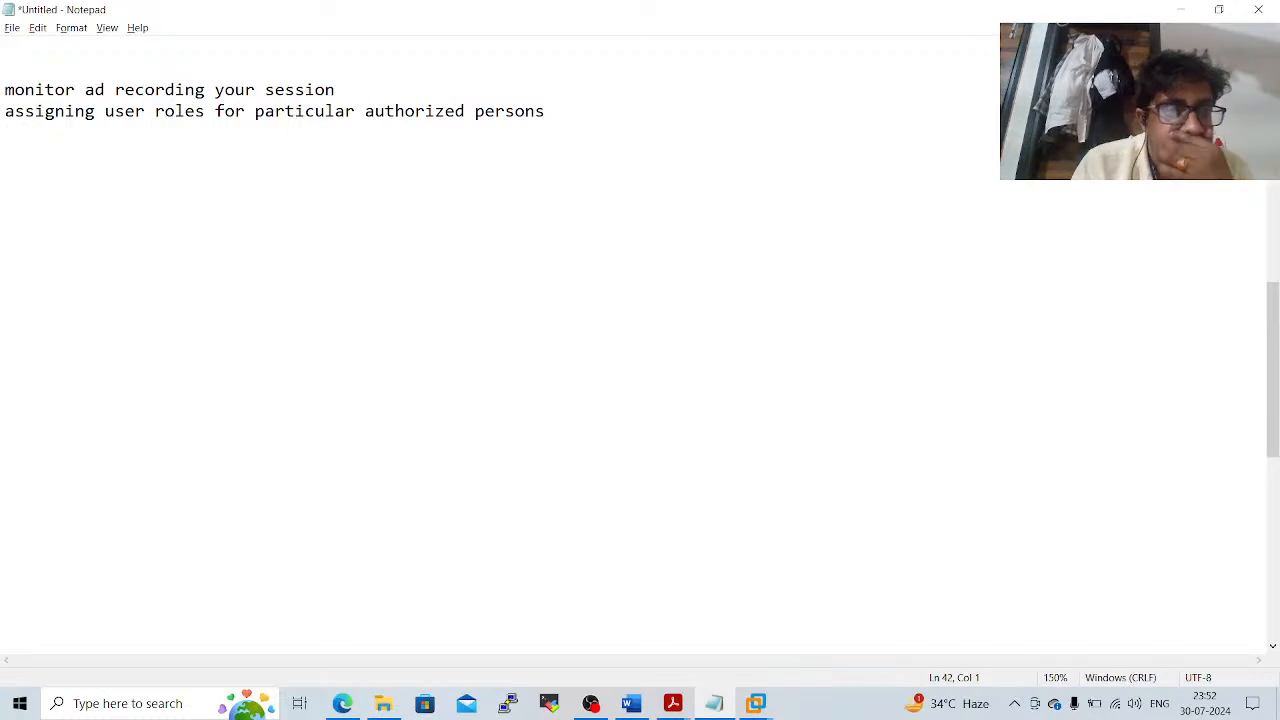
{"action": "type", "text": "18"}
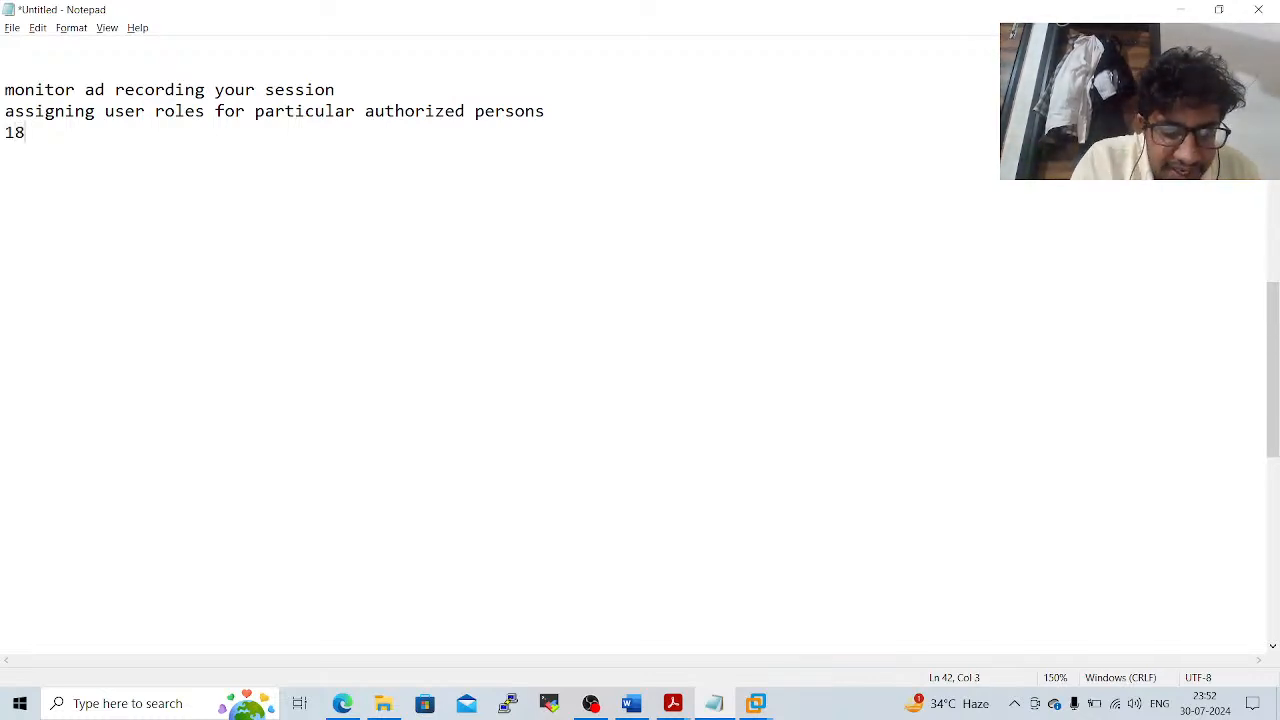
{"action": "type", "text": "58 is th"}
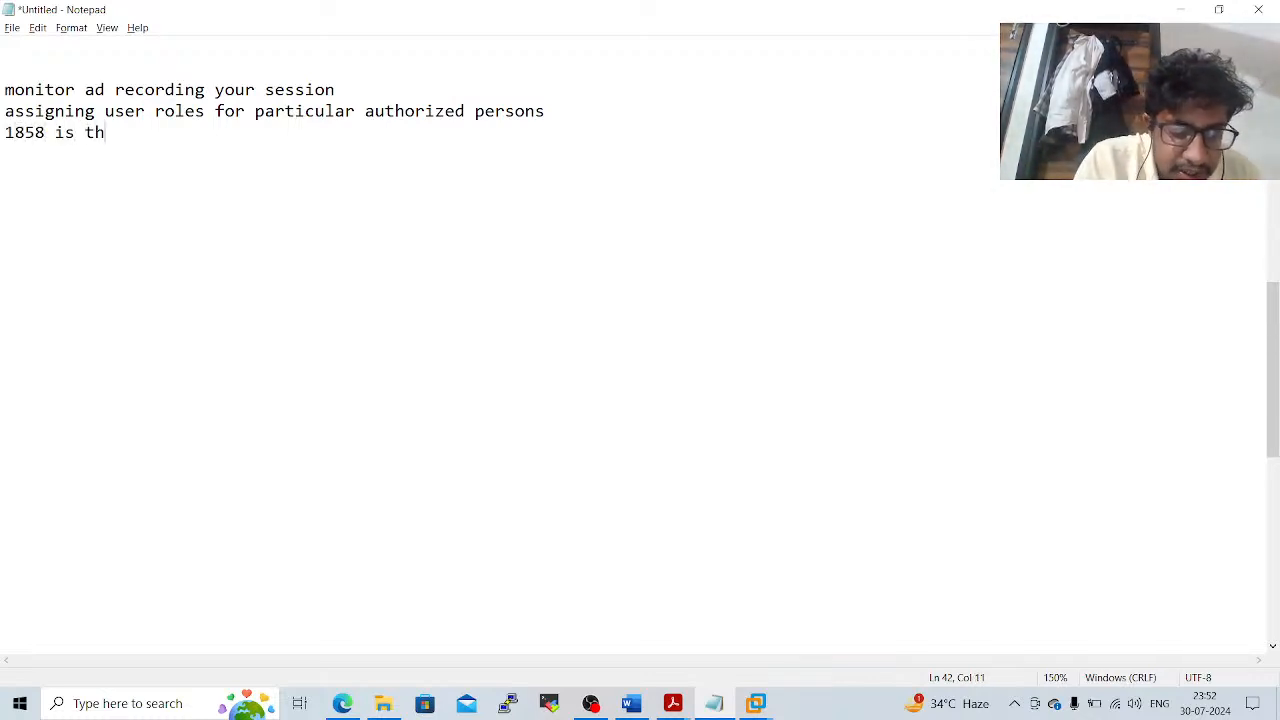
{"action": "type", "text": "e cyberark "}
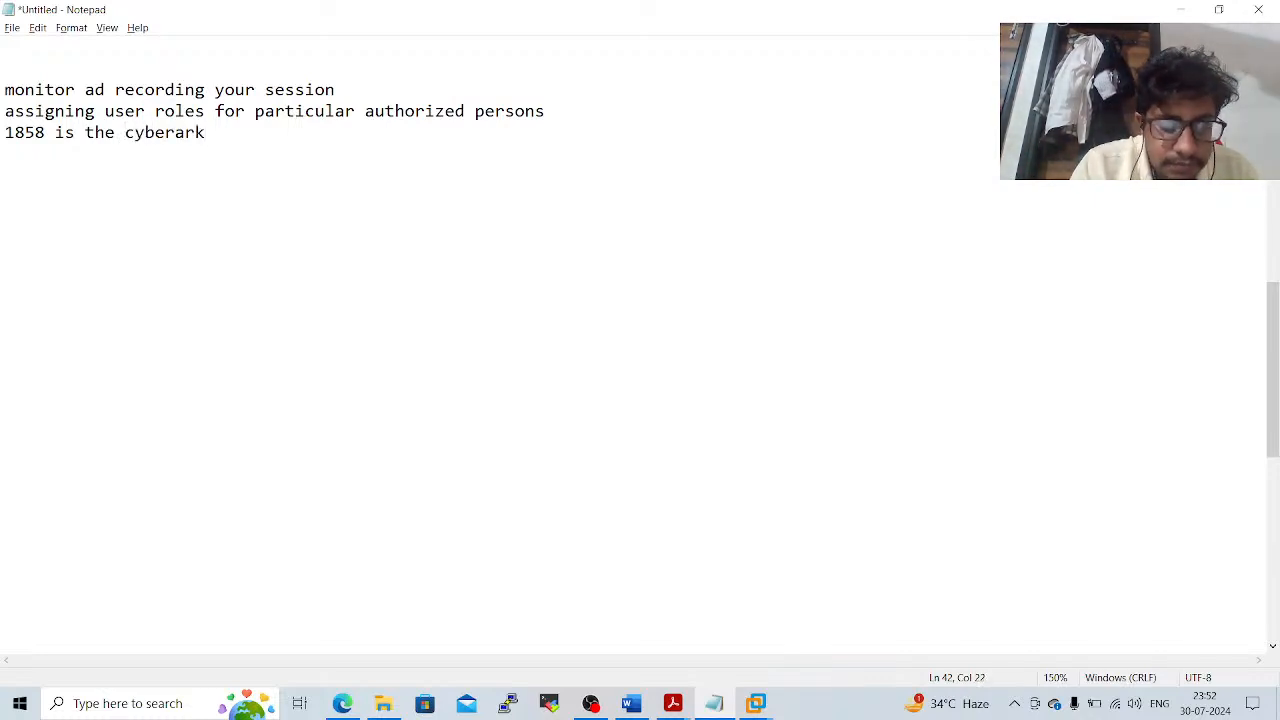
{"action": "type", "text": "port num"}
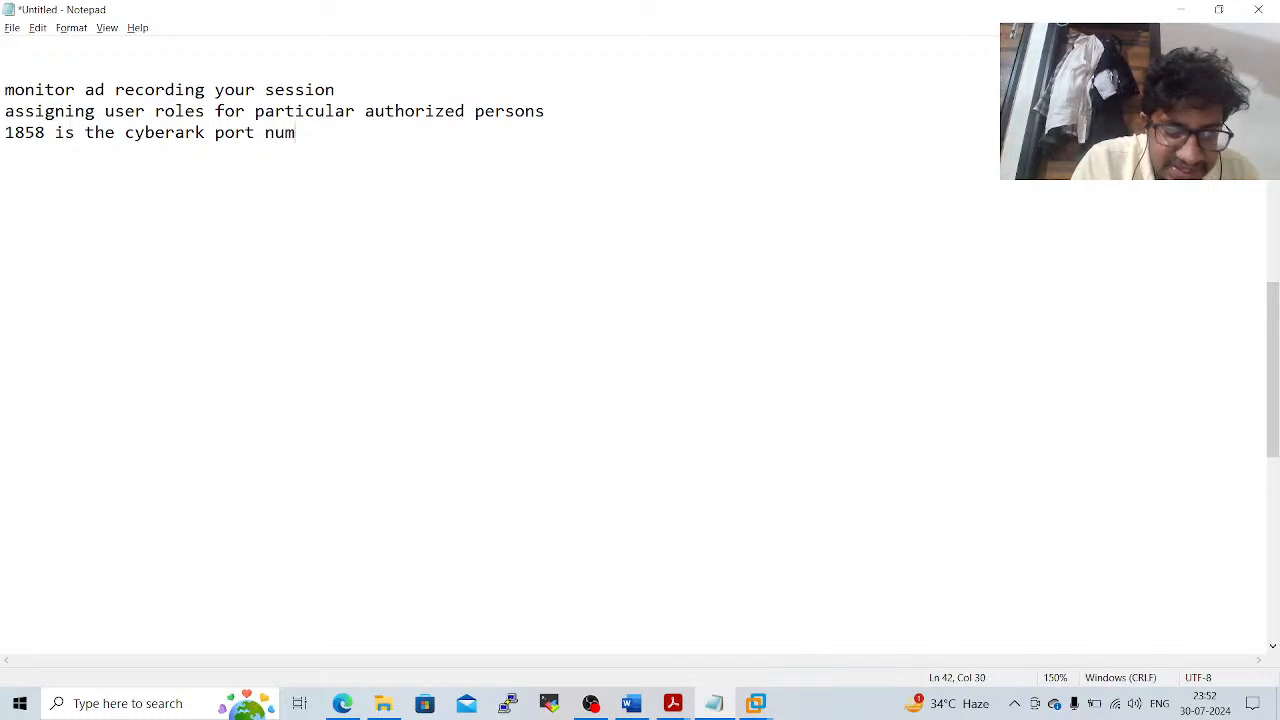
{"action": "type", "text": "ber"}
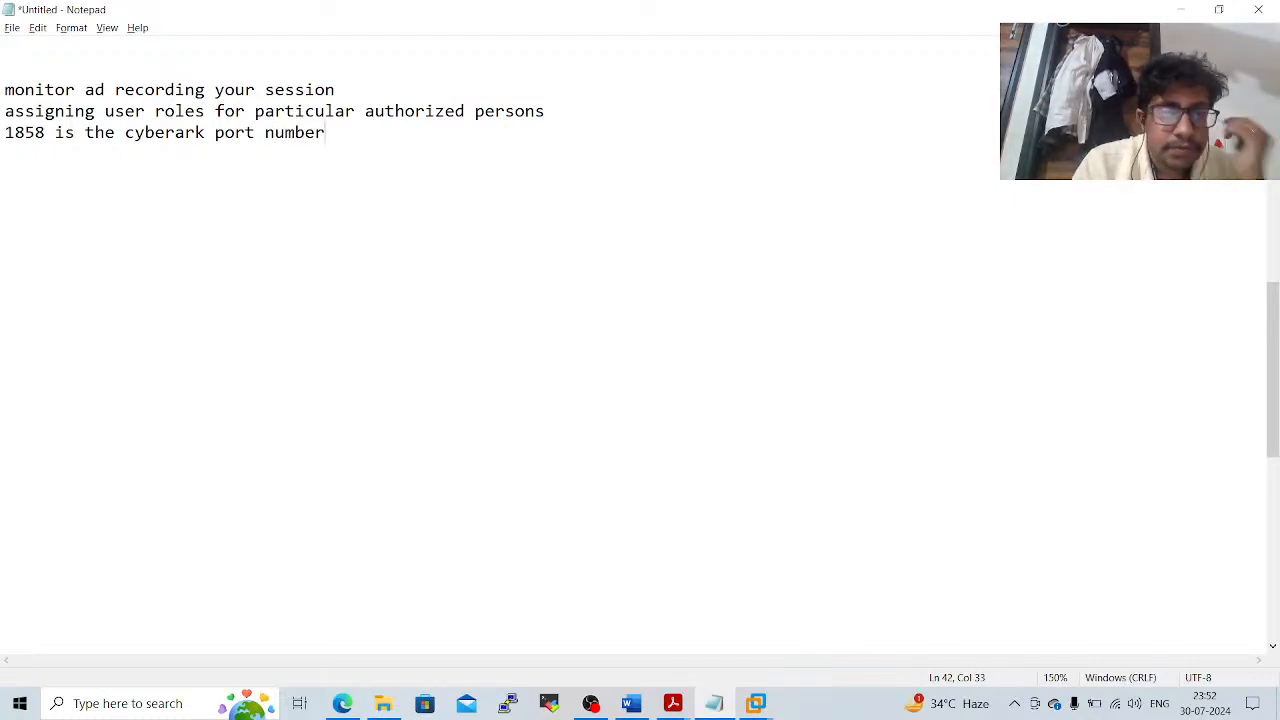
List the port numbers 80 and 443 on separate lines below the 1858 port line
{"action": "key", "text": "Return"}
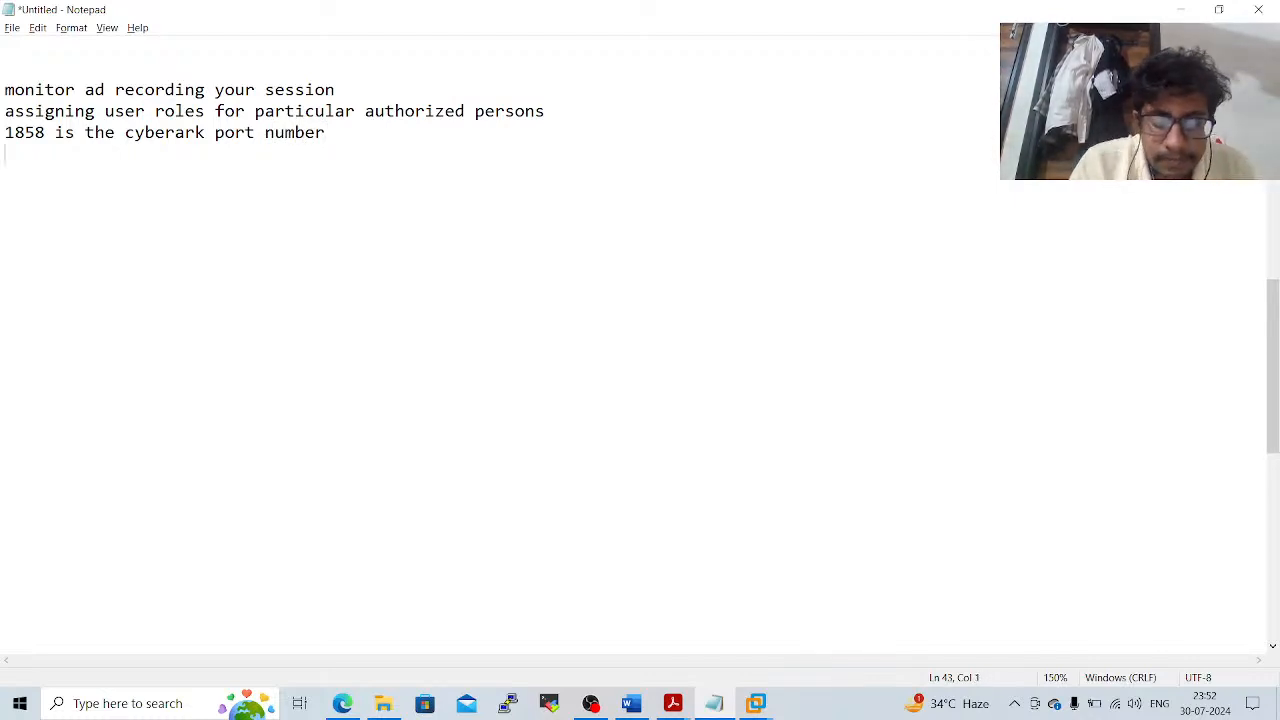
{"action": "type", "text": "80"}
{"action": "key", "text": "Return"}
{"action": "type", "text": "443"}
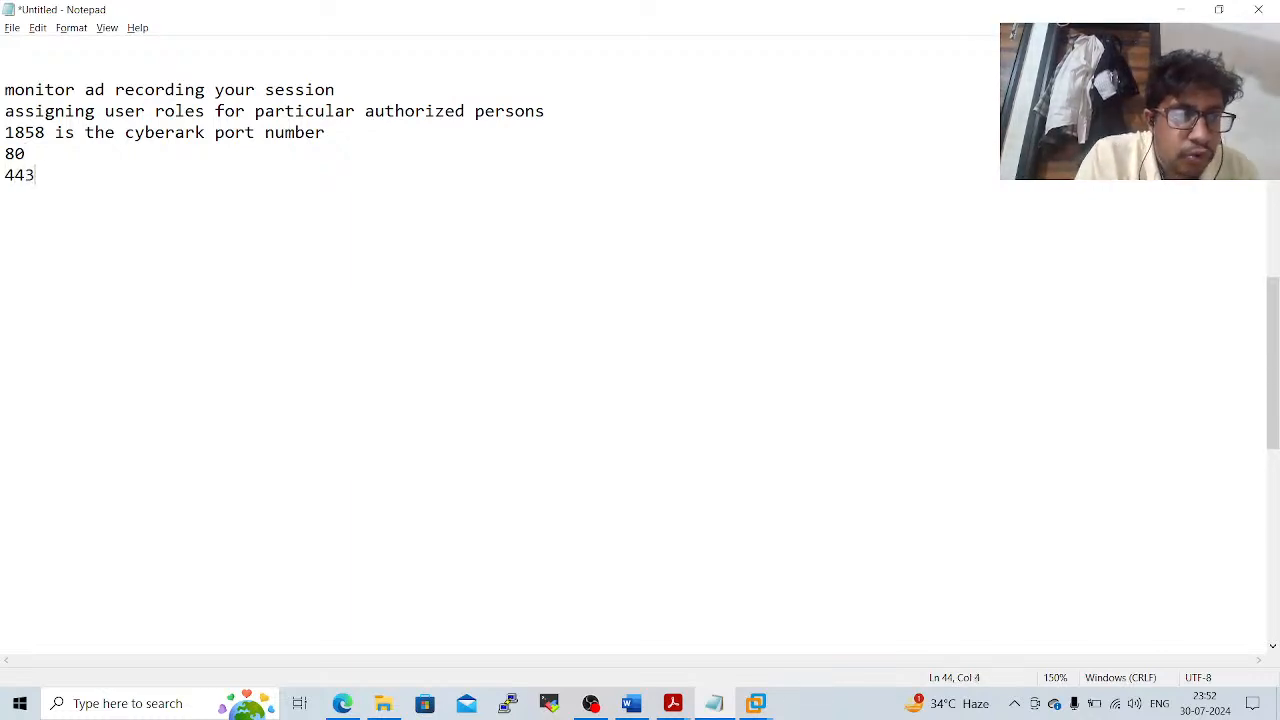
Begin a sentence on a new line below 443 with "while installed the Vault in your machines automatically"
{"action": "key", "text": "Return"}
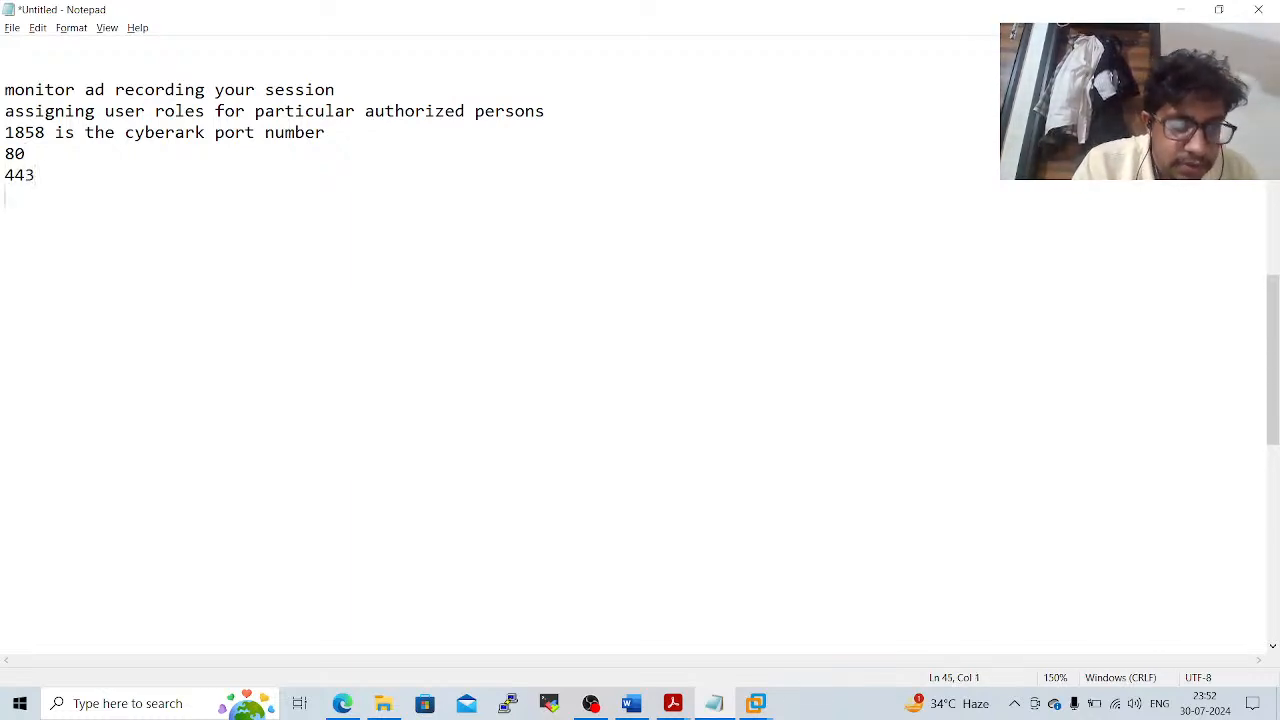
{"action": "type", "text": "whle"}
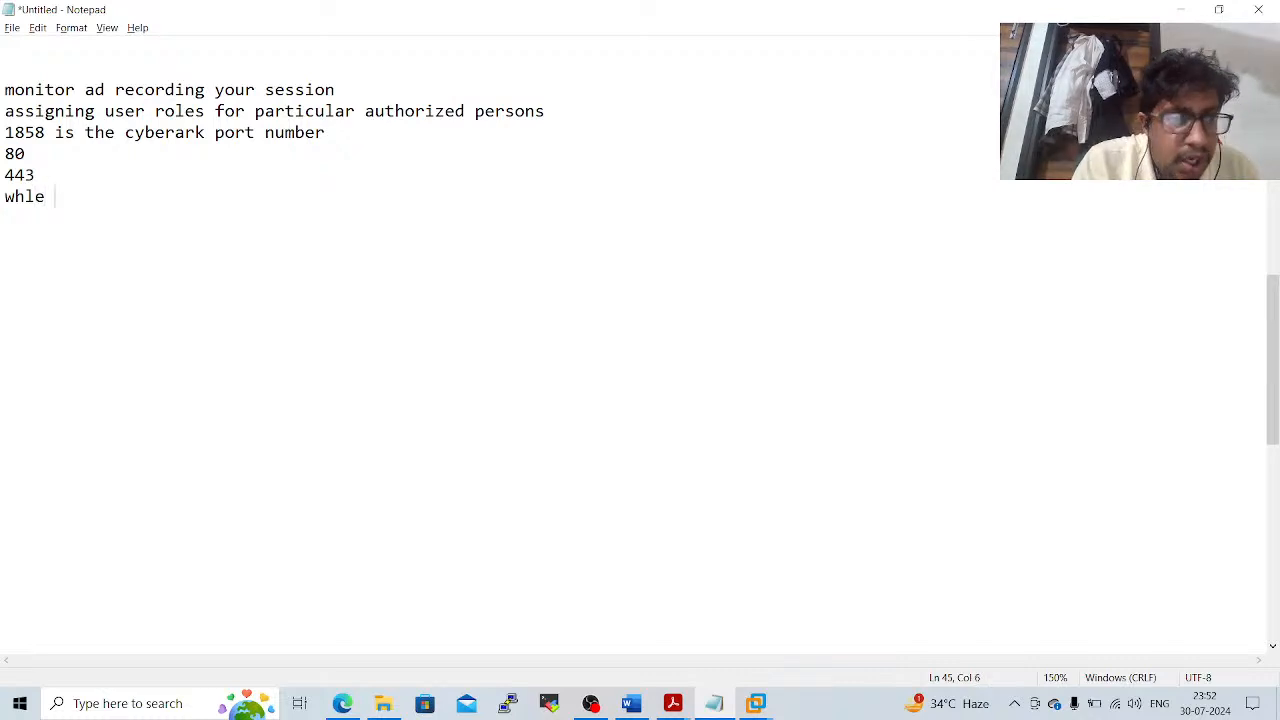
{"action": "key", "text": "BackSpace"}
{"action": "key", "text": "BackSpace"}
{"action": "type", "text": "ile instal"}
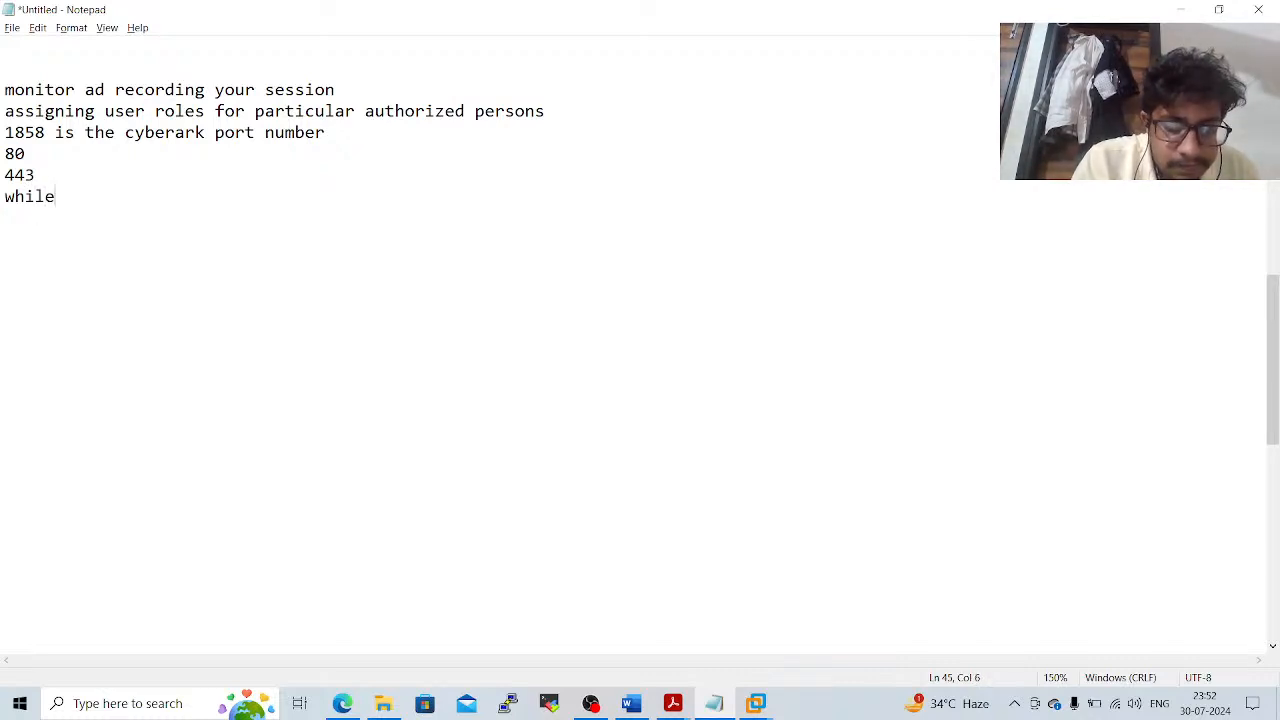
{"action": "type", "text": "led"}
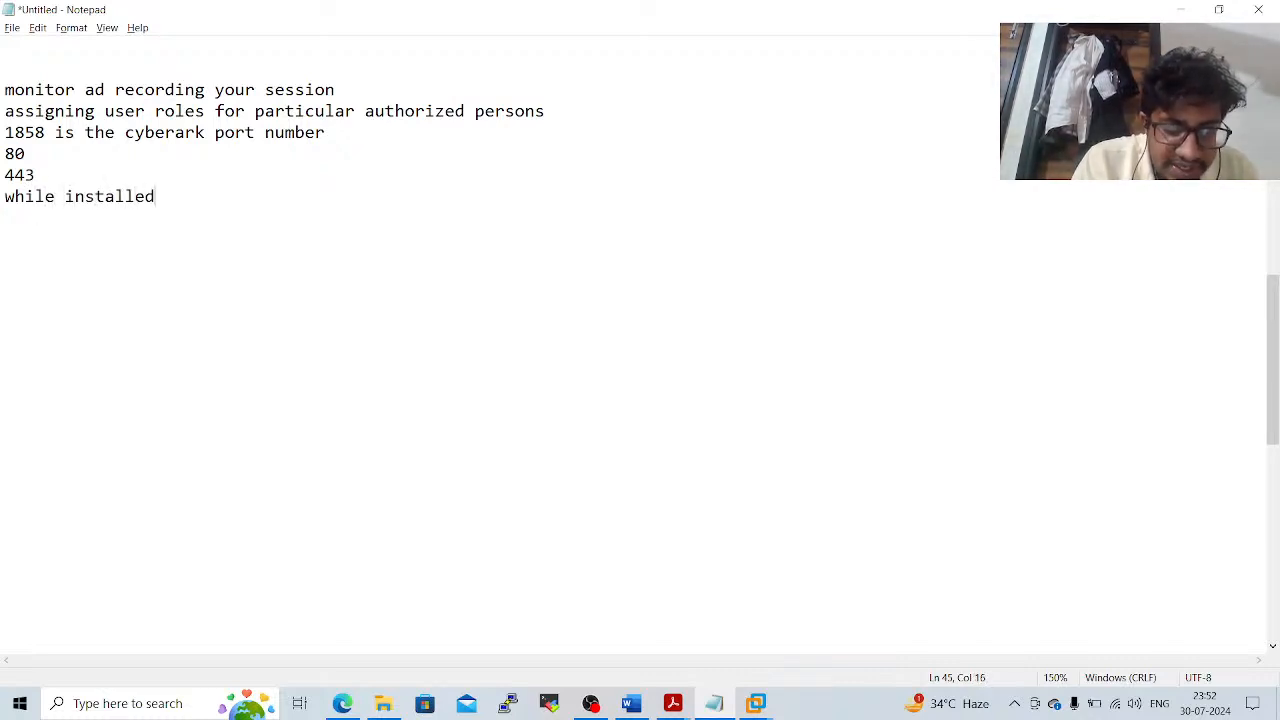
{"action": "type", "text": " the Vault in"}
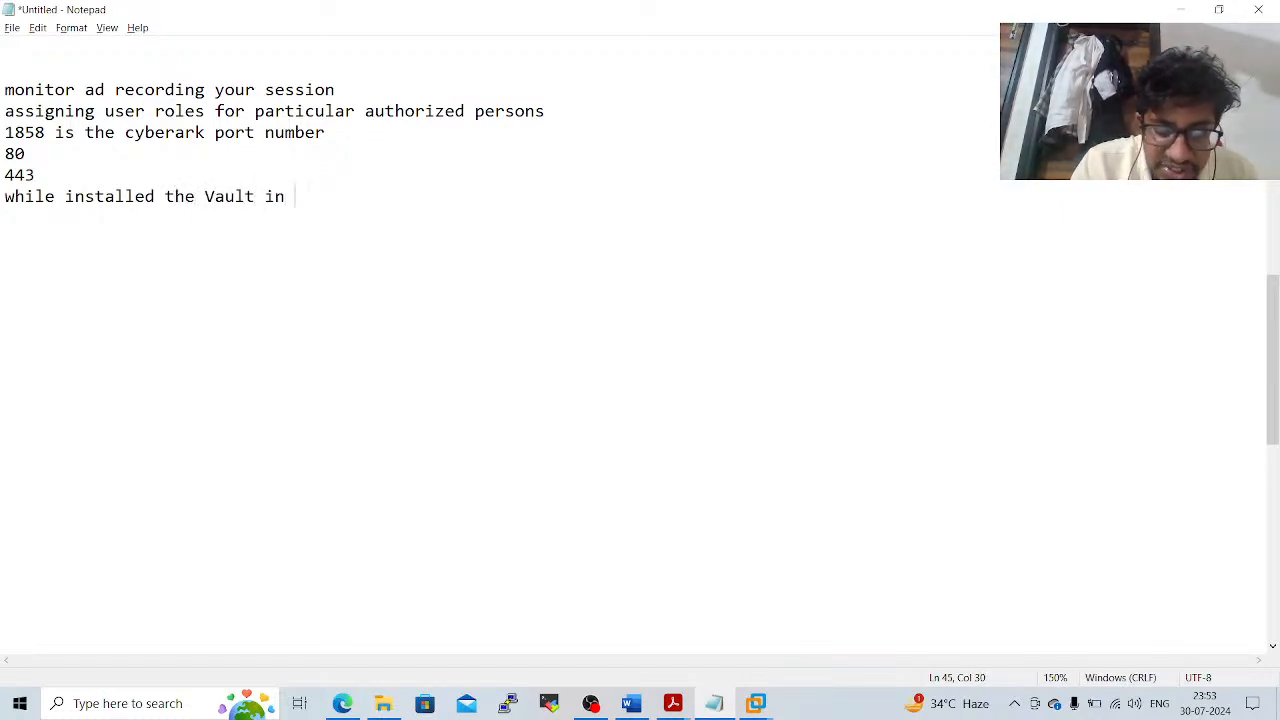
{"action": "type", "text": " your mach"}
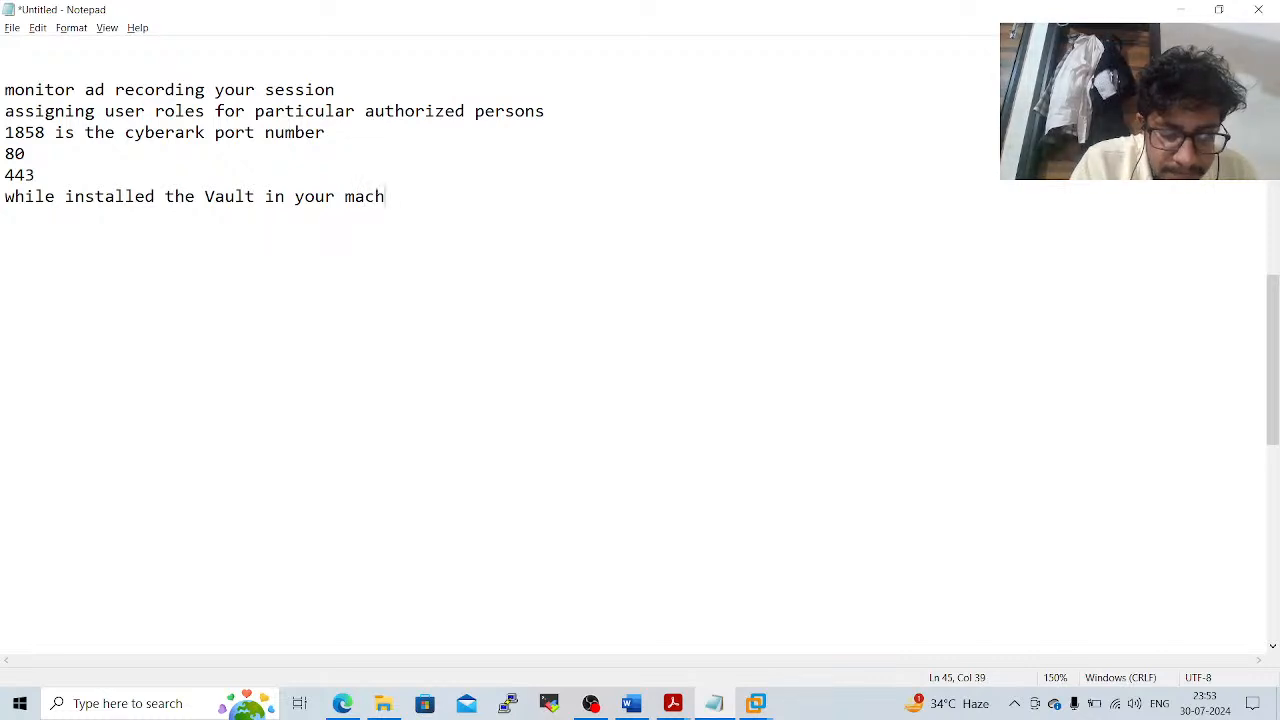
{"action": "type", "text": "ines a"}
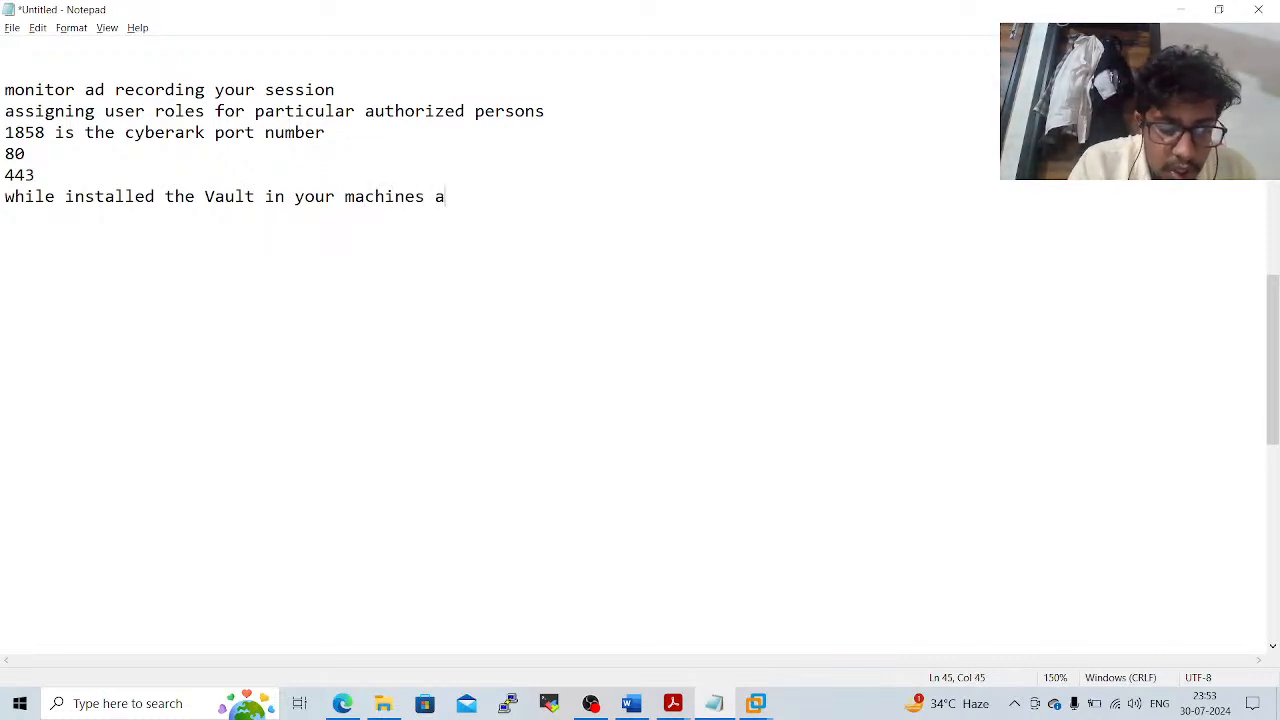
{"action": "type", "text": "utomat"}
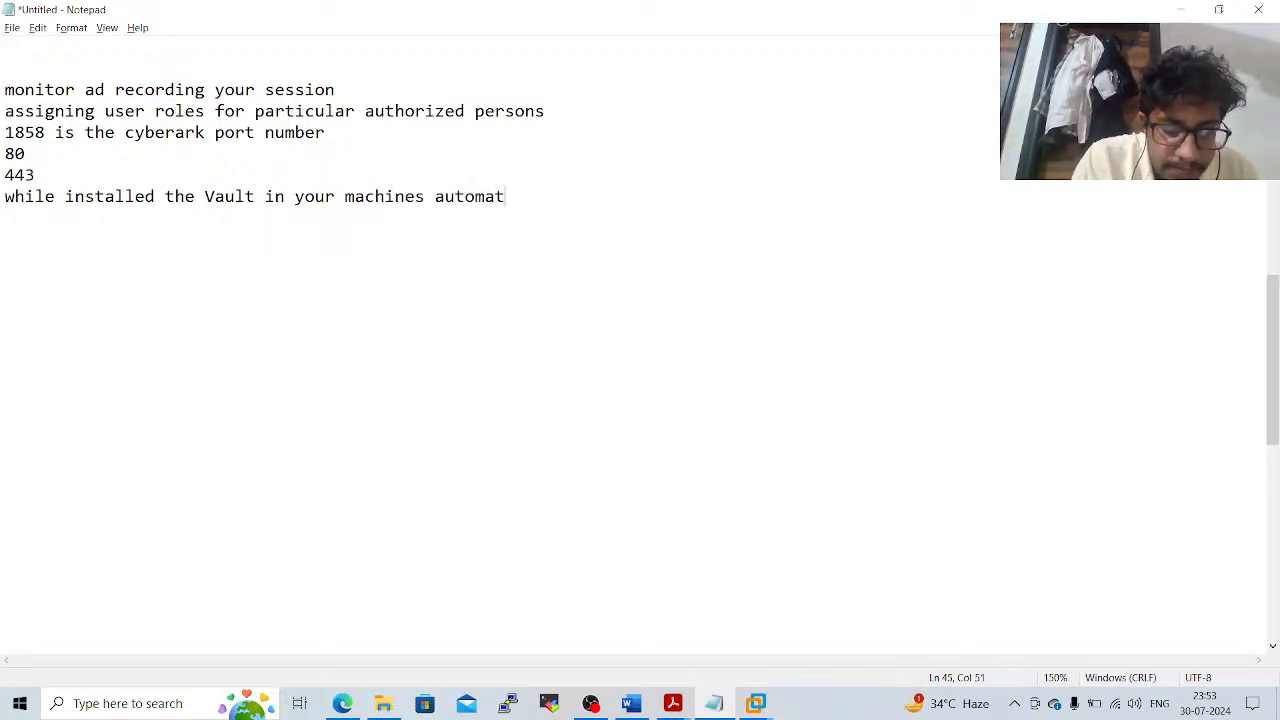
{"action": "type", "text": "ically "}
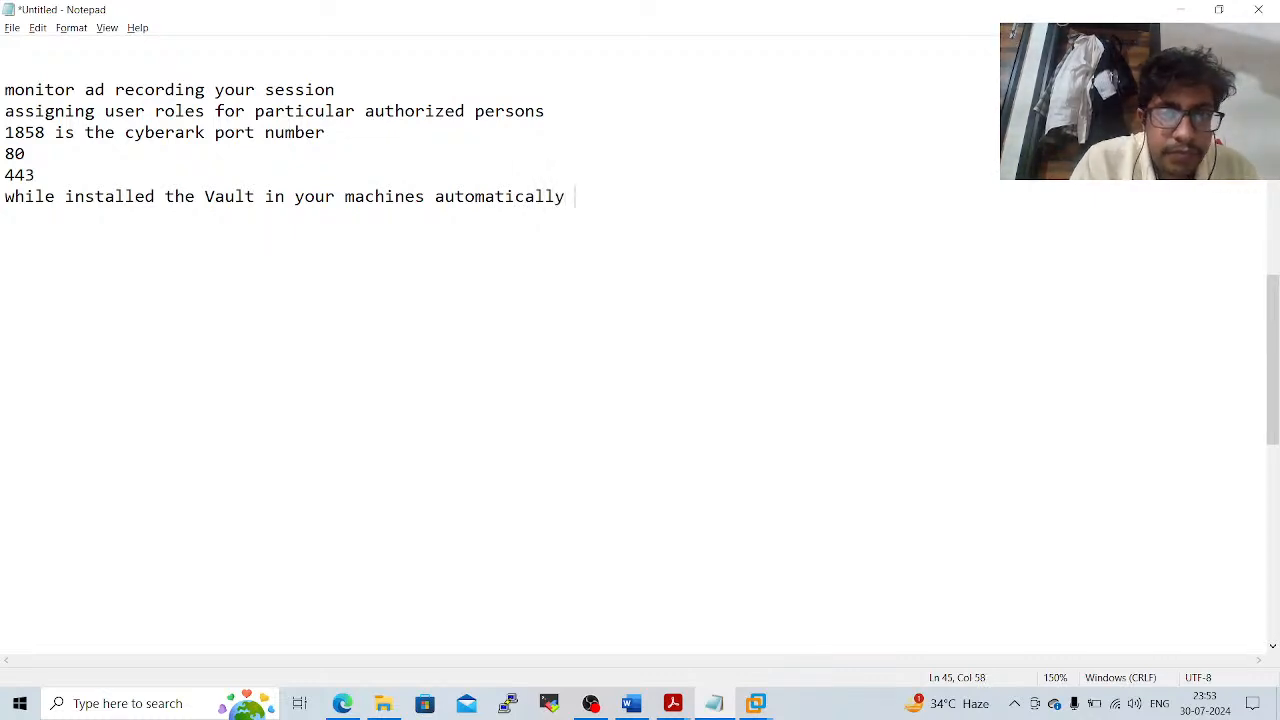
Complete the Vault sentence with "remaining port numbers are disabled not allowed in the vault" and leave a blank line below it
{"action": "type", "text": "remining"}
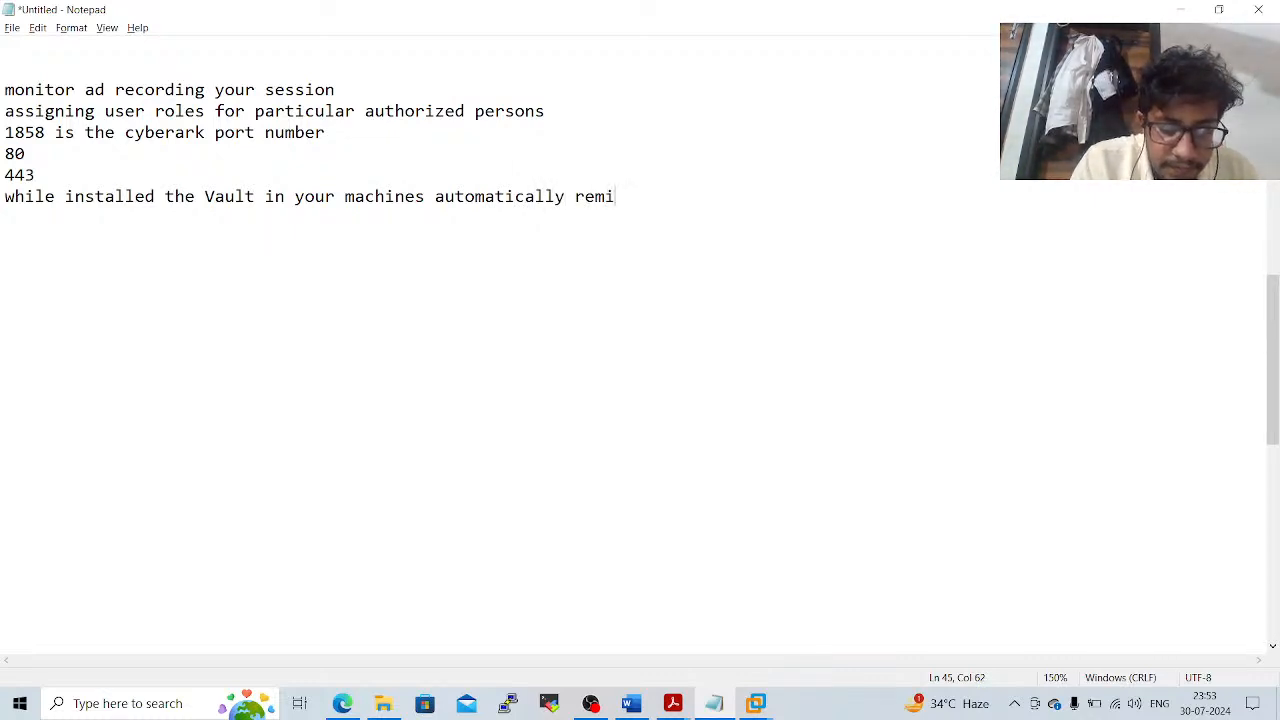
{"action": "key", "text": "BackSpace"}
{"action": "key", "text": "BackSpace"}
{"action": "key", "text": "BackSpace"}
{"action": "key", "text": "BackSpace"}
{"action": "key", "text": "BackSpace"}
{"action": "key", "text": "BackSpace"}
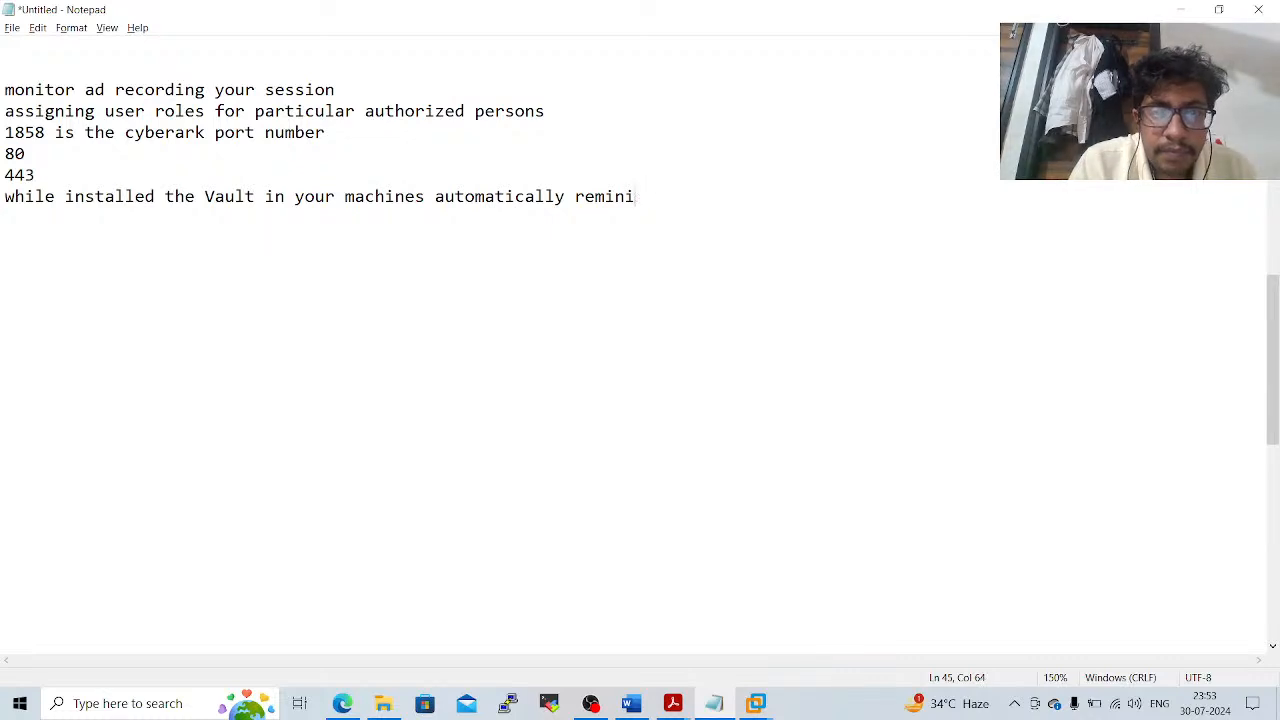
{"action": "type", "text": "aining"}
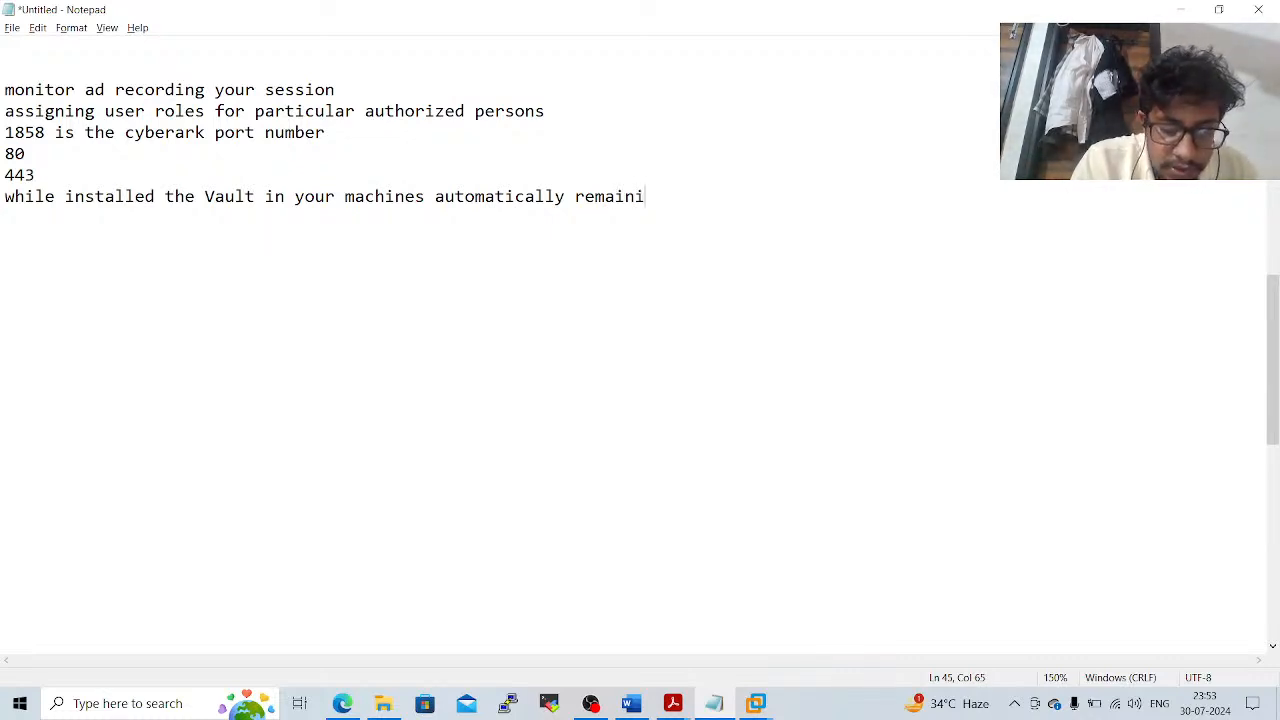
{"action": "type", "text": " por"}
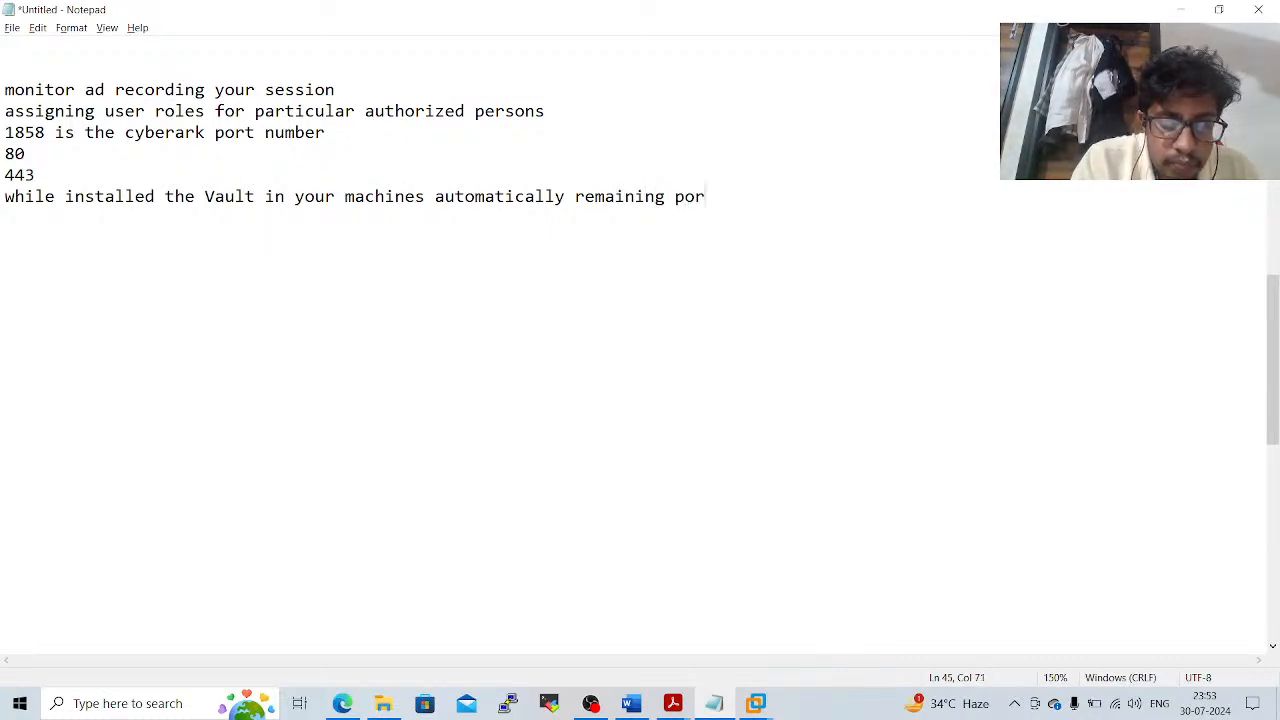
{"action": "type", "text": "t number"}
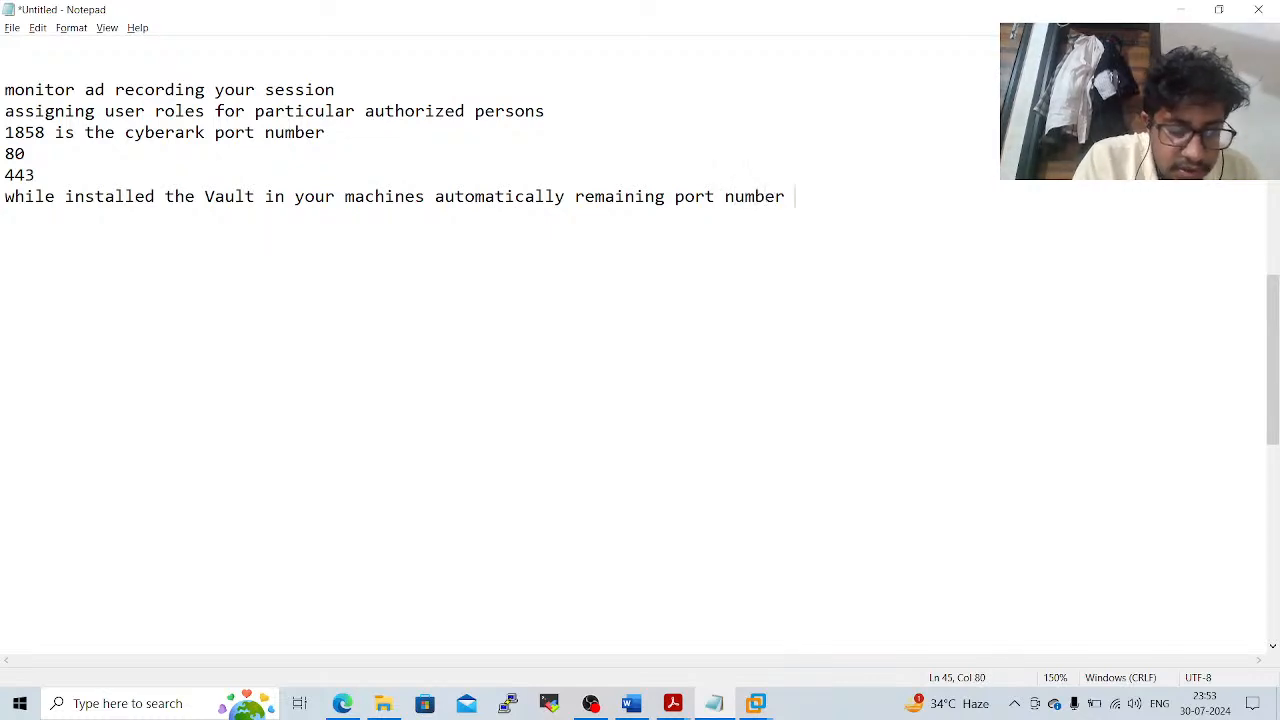
{"action": "key", "text": "BackSpace"}
{"action": "type", "text": "s are "}
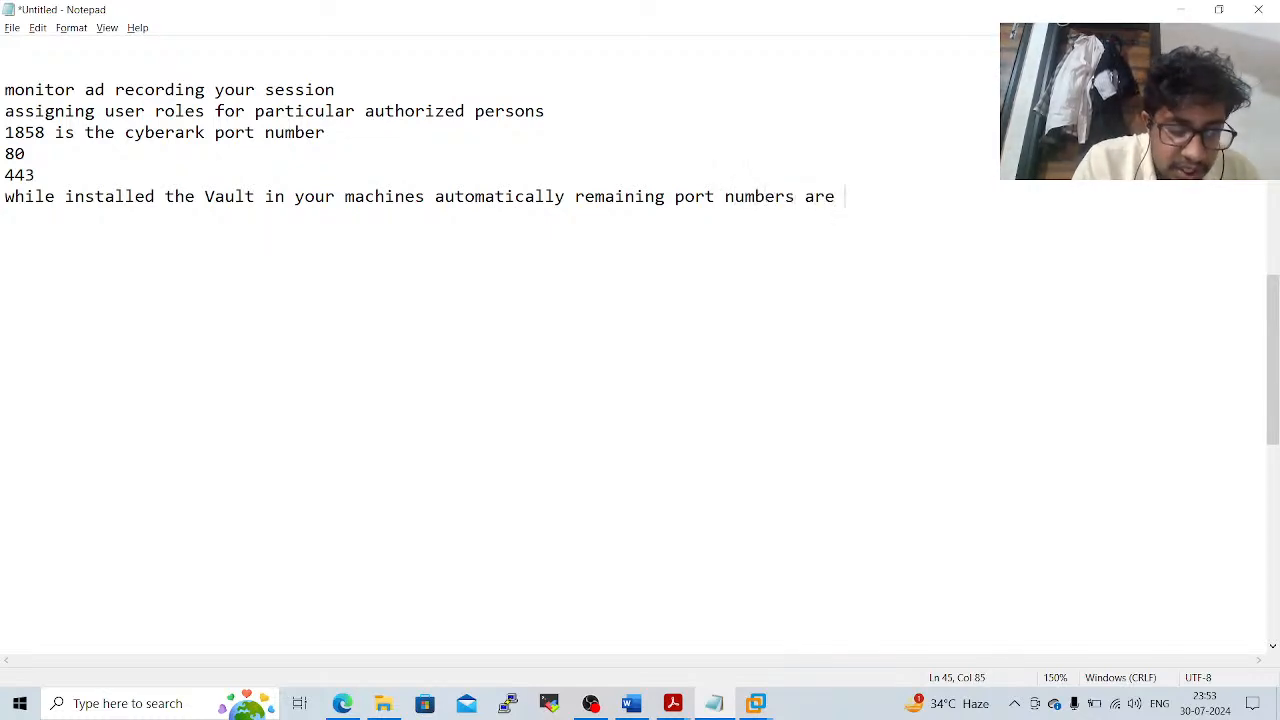
{"action": "type", "text": "disabled "}
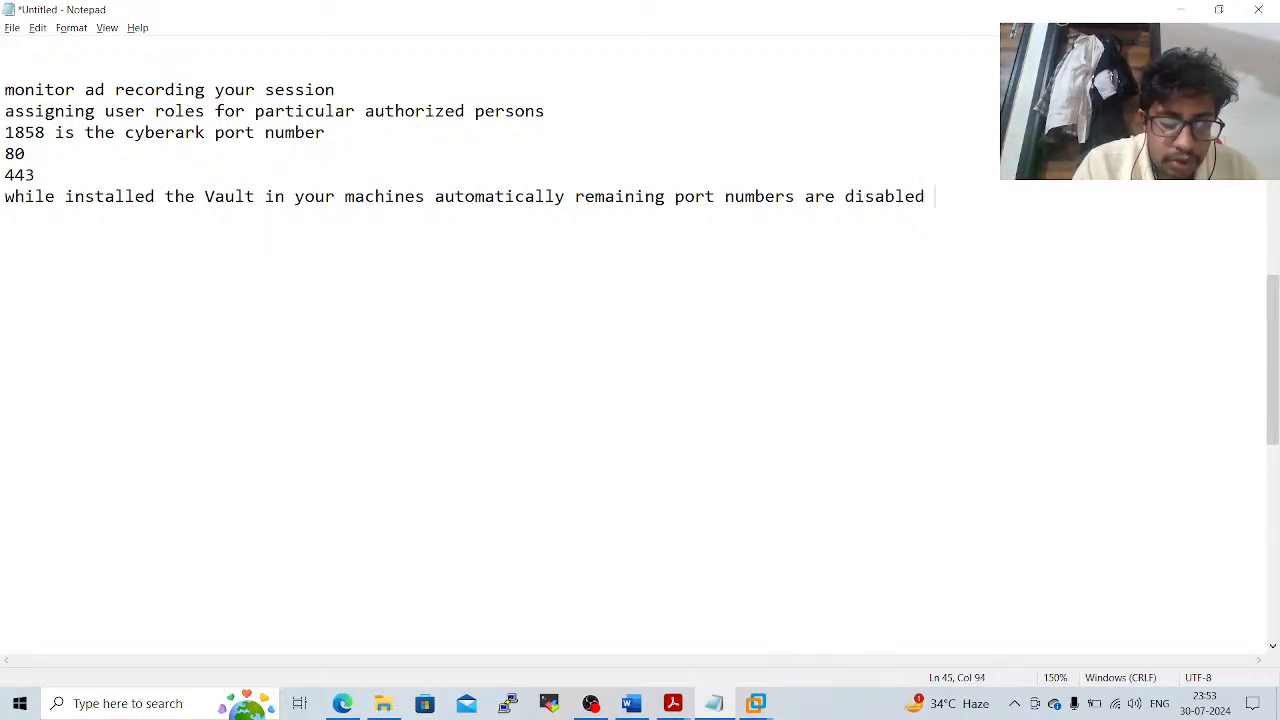
{"action": "type", "text": "not allowed in the v"}
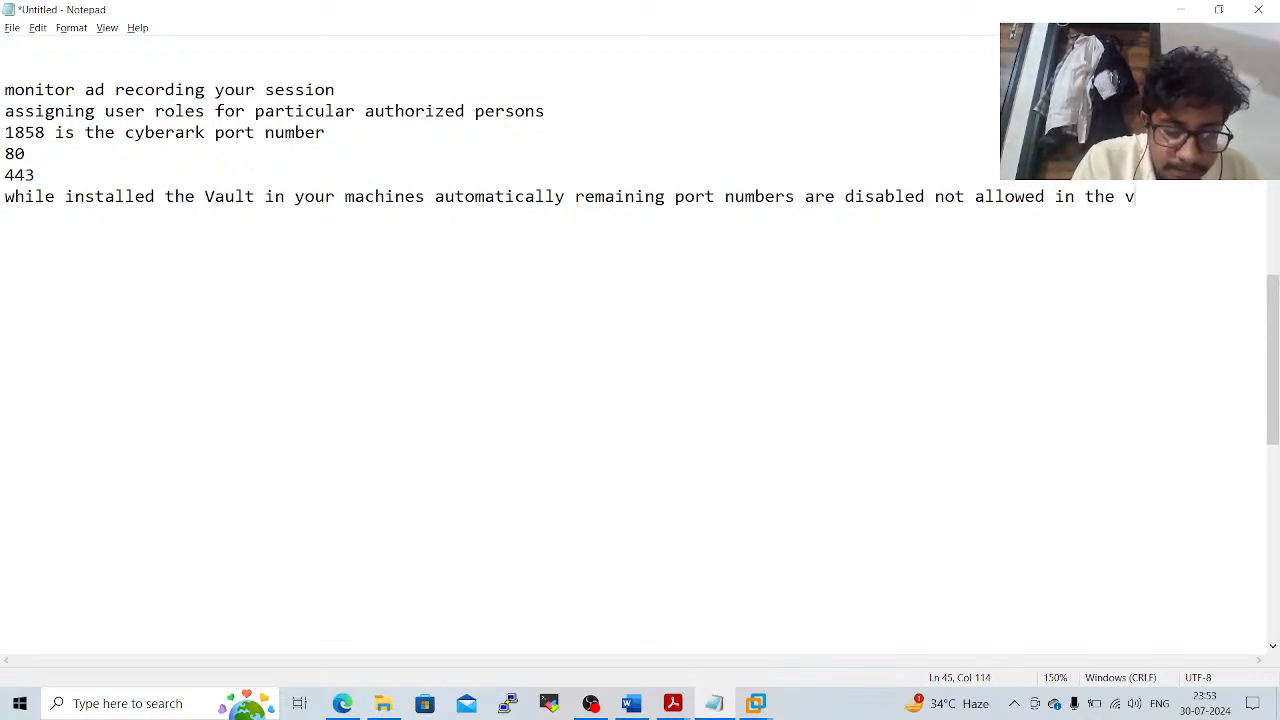
{"action": "key", "text": "Return"}
{"action": "key", "text": "Return"}
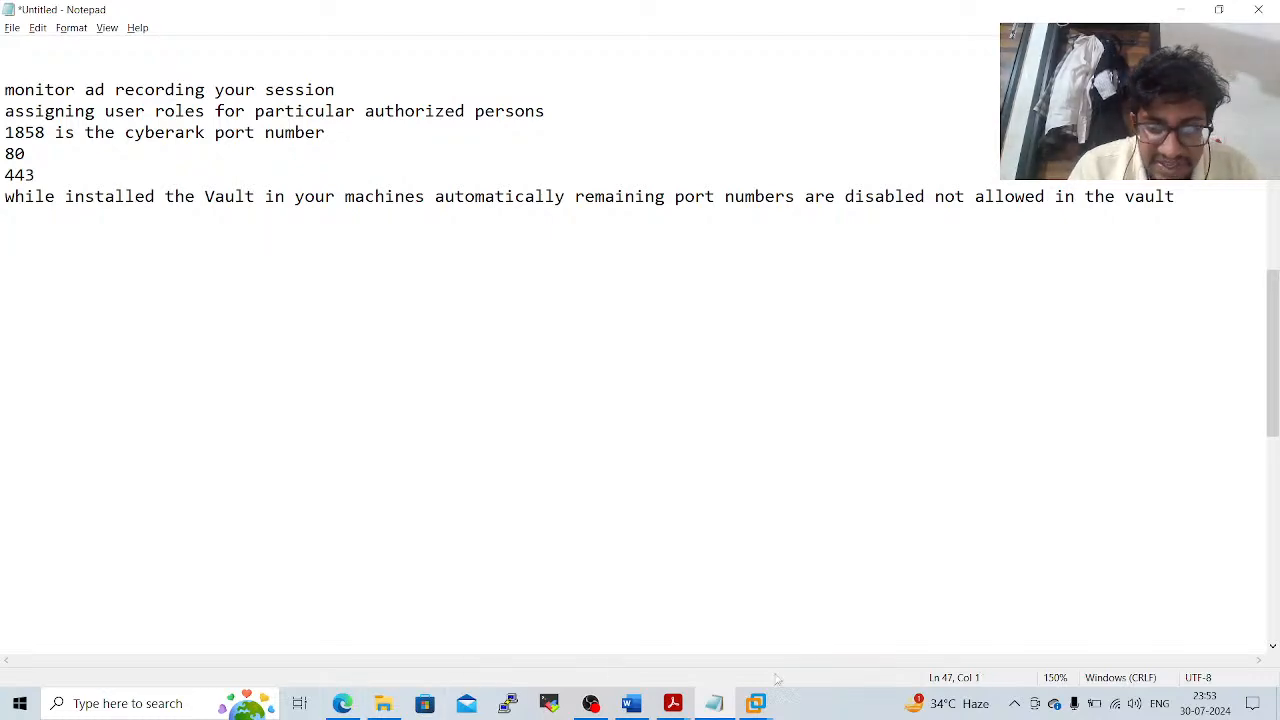
Switch to VMware Workstation, power on the Valut virtual machine, and check the AD machine's screen before returning to Valut
{"action": "mouse_move", "coordinate": [768, 706]}
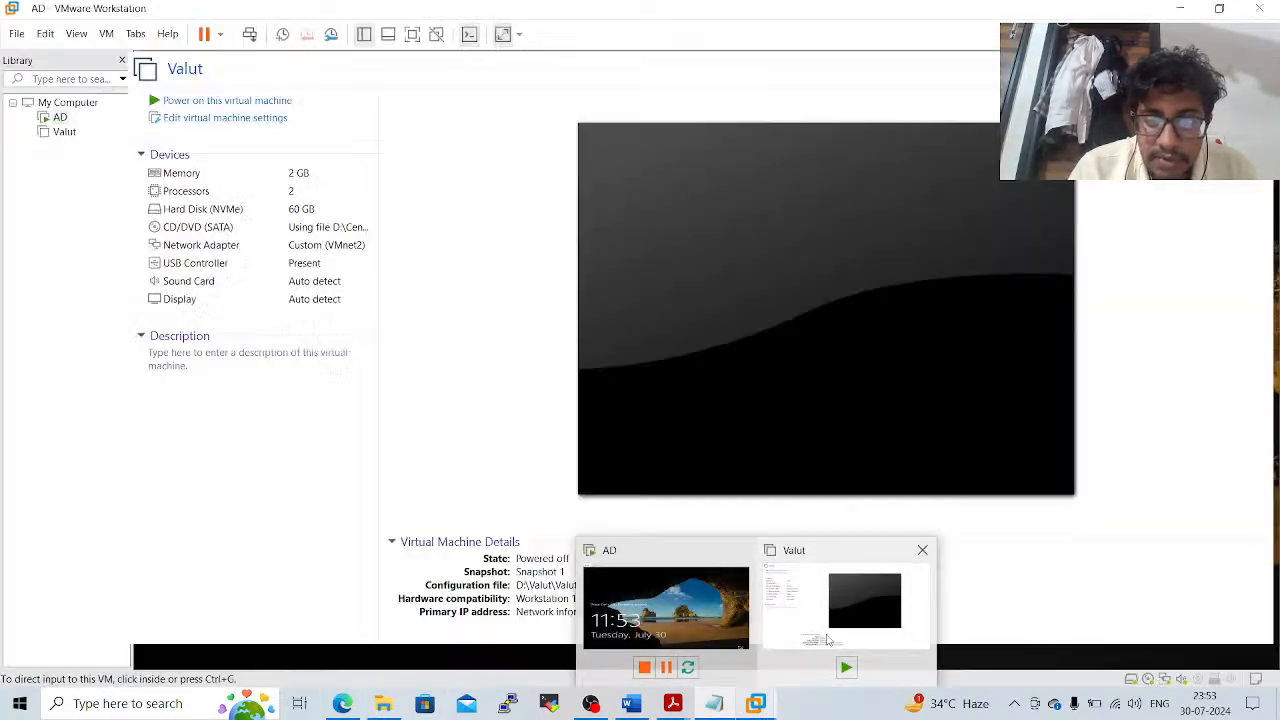
{"action": "left_click", "coordinate": [663, 603]}
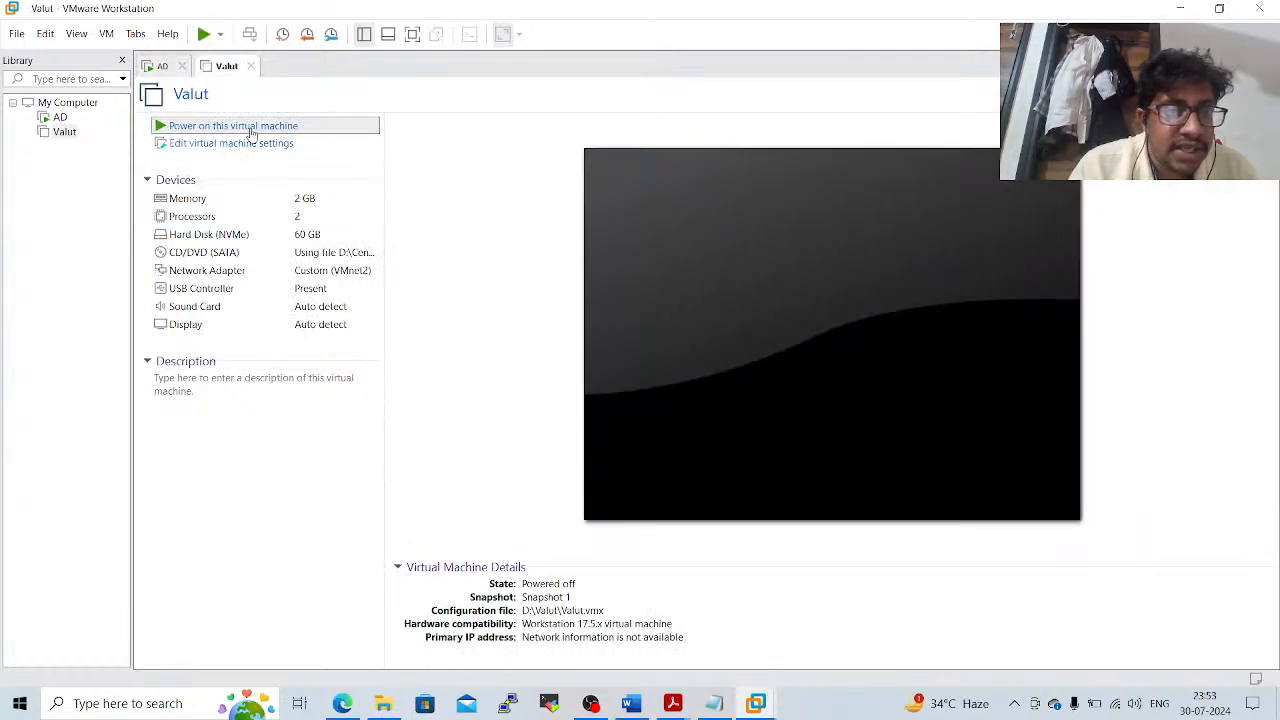
{"action": "left_click", "coordinate": [251, 130]}
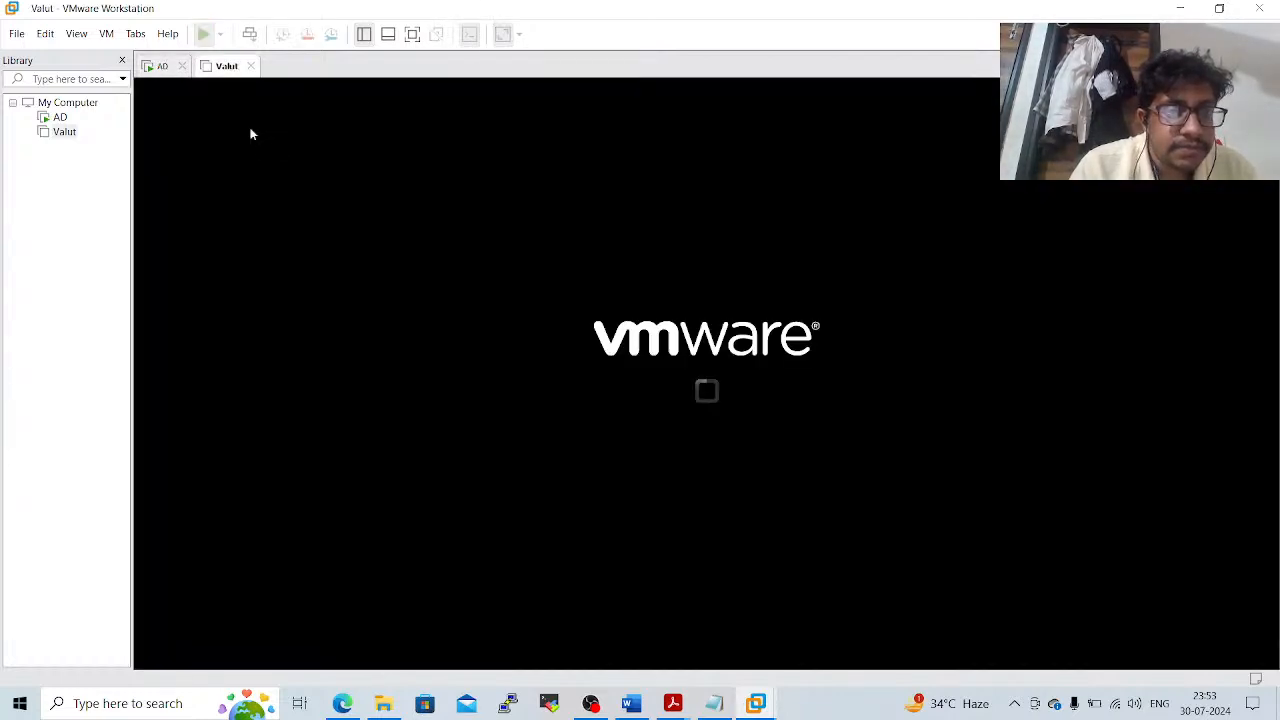
{"action": "left_click", "coordinate": [157, 74]}
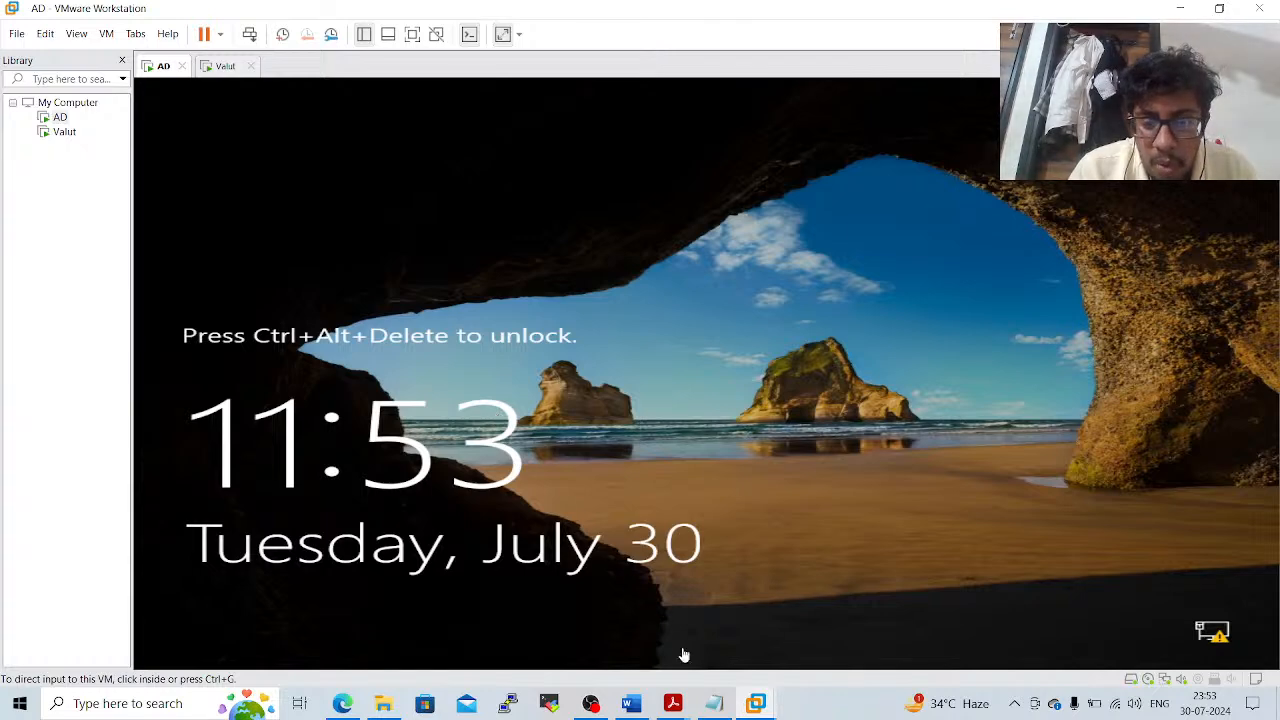
{"action": "mouse_move", "coordinate": [756, 704]}
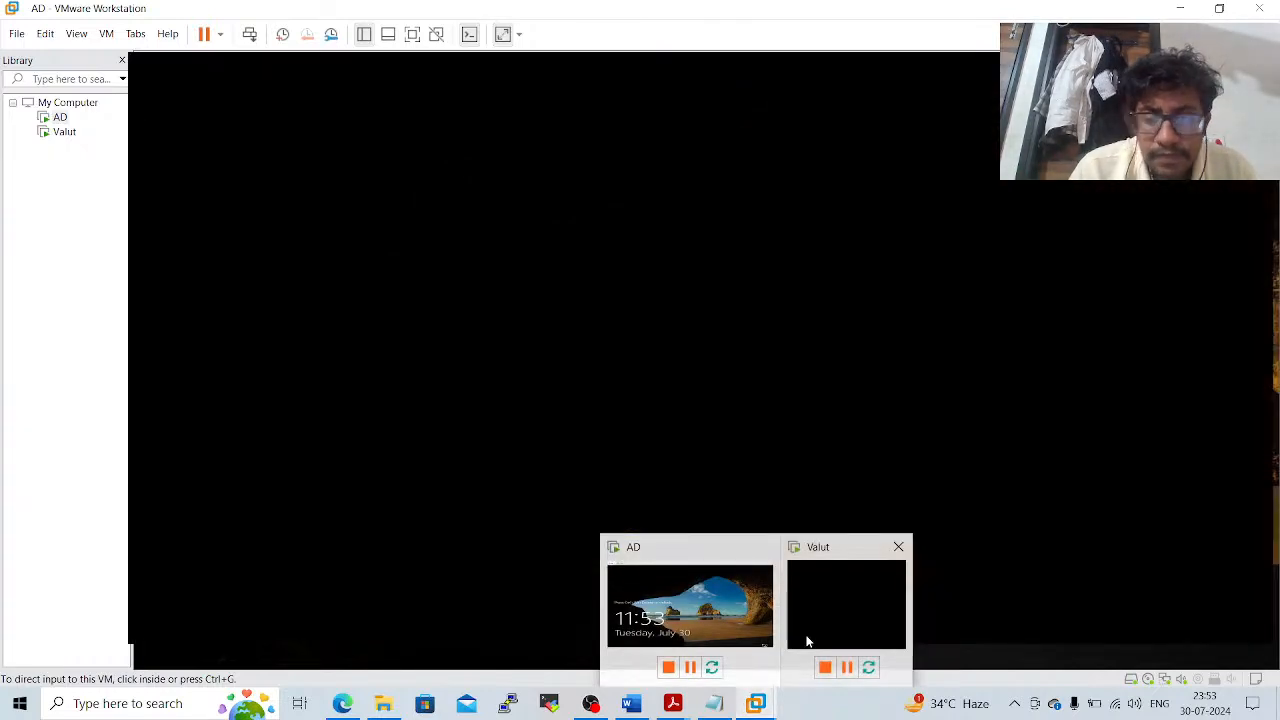
{"action": "left_click", "coordinate": [846, 600]}
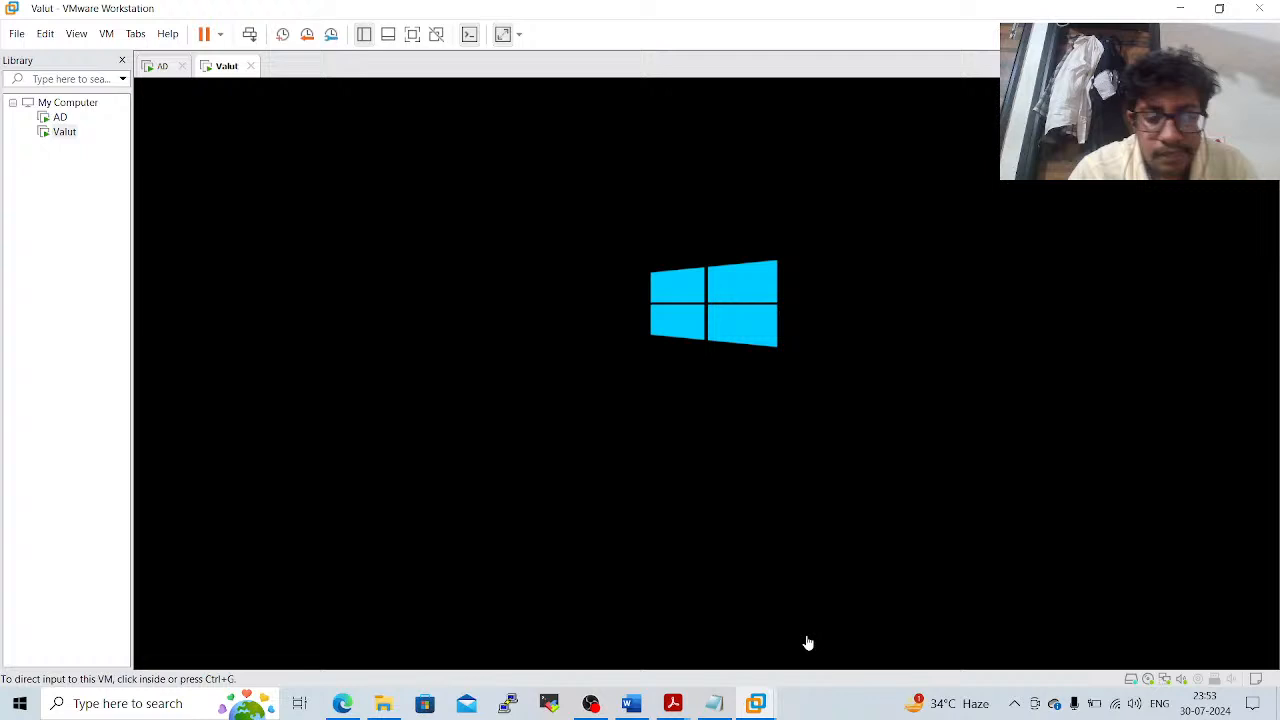
{"action": "left_click", "coordinate": [205, 704]}
{"action": "type", "text": "ping"}
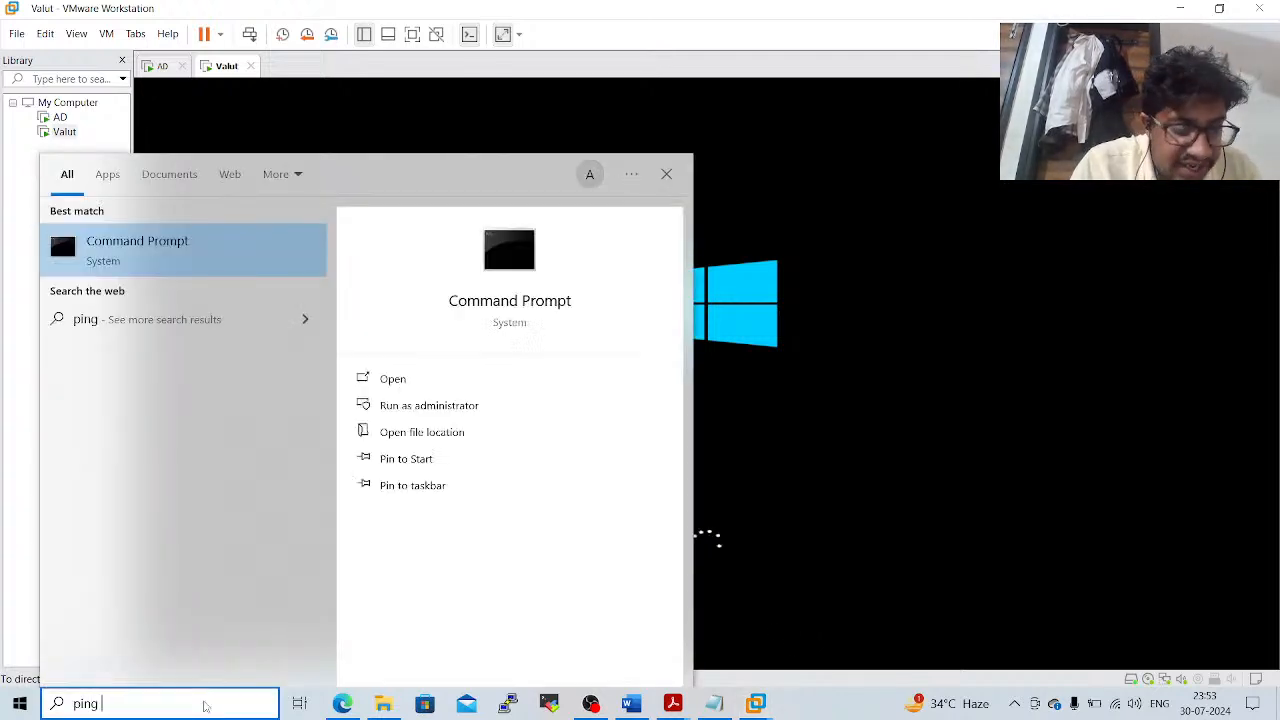
{"action": "key", "text": "BackSpace"}
{"action": "key", "text": "BackSpace"}
{"action": "key", "text": "BackSpace"}
{"action": "key", "text": "BackSpace"}
{"action": "key", "text": "BackSpace"}
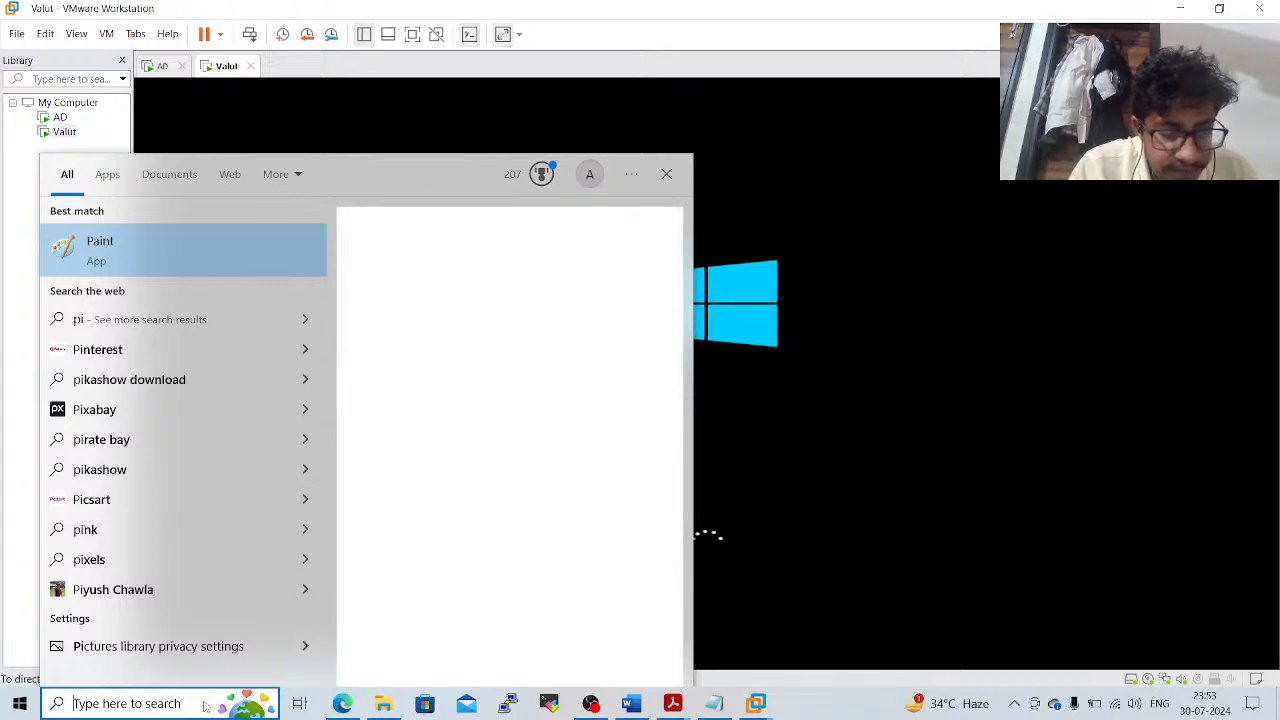
Ping 192.168.0.182 from the host computer with a Run command
{"action": "key", "text": "super+r"}
{"action": "type", "text": "pi"}
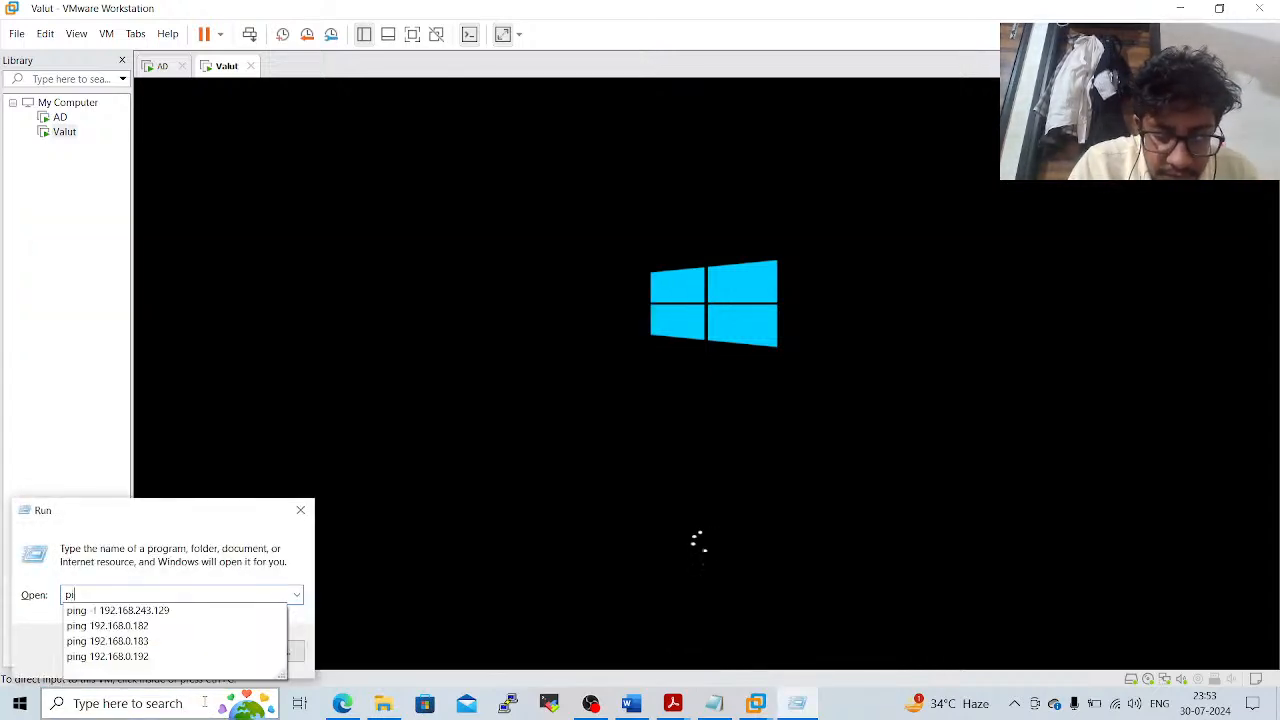
{"action": "type", "text": "ng 192"}
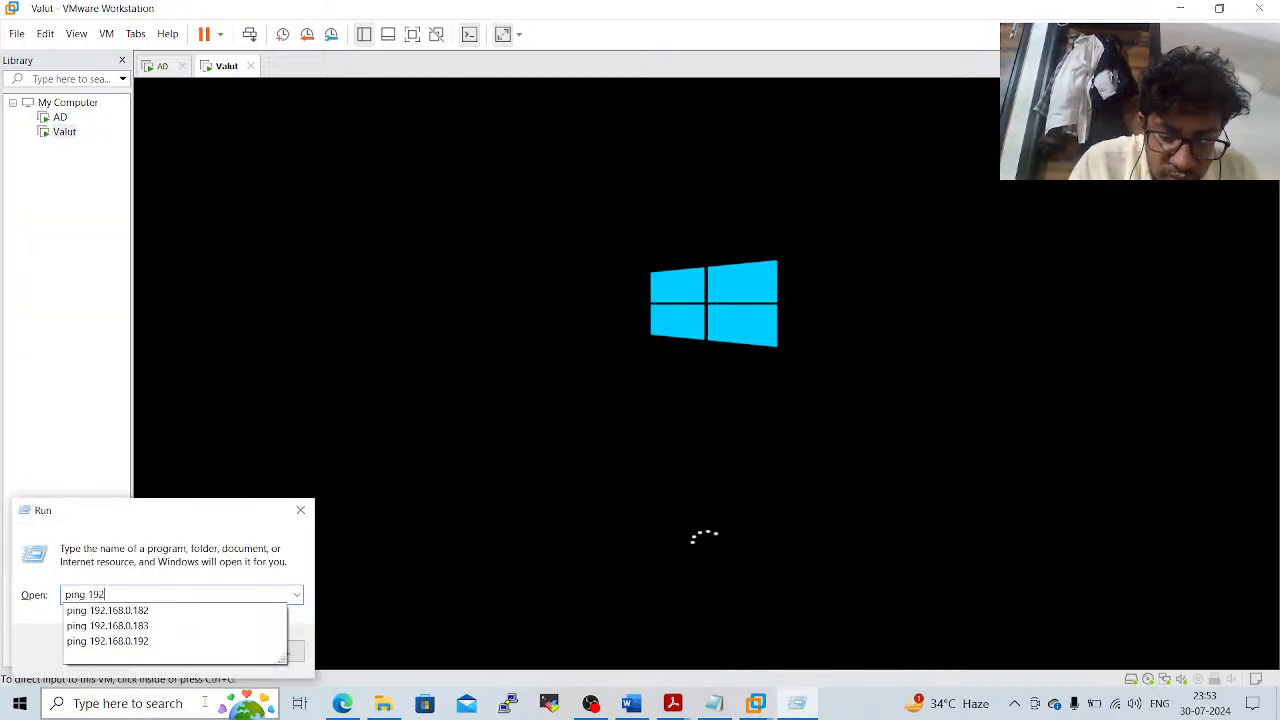
{"action": "type", "text": ".168.0."}
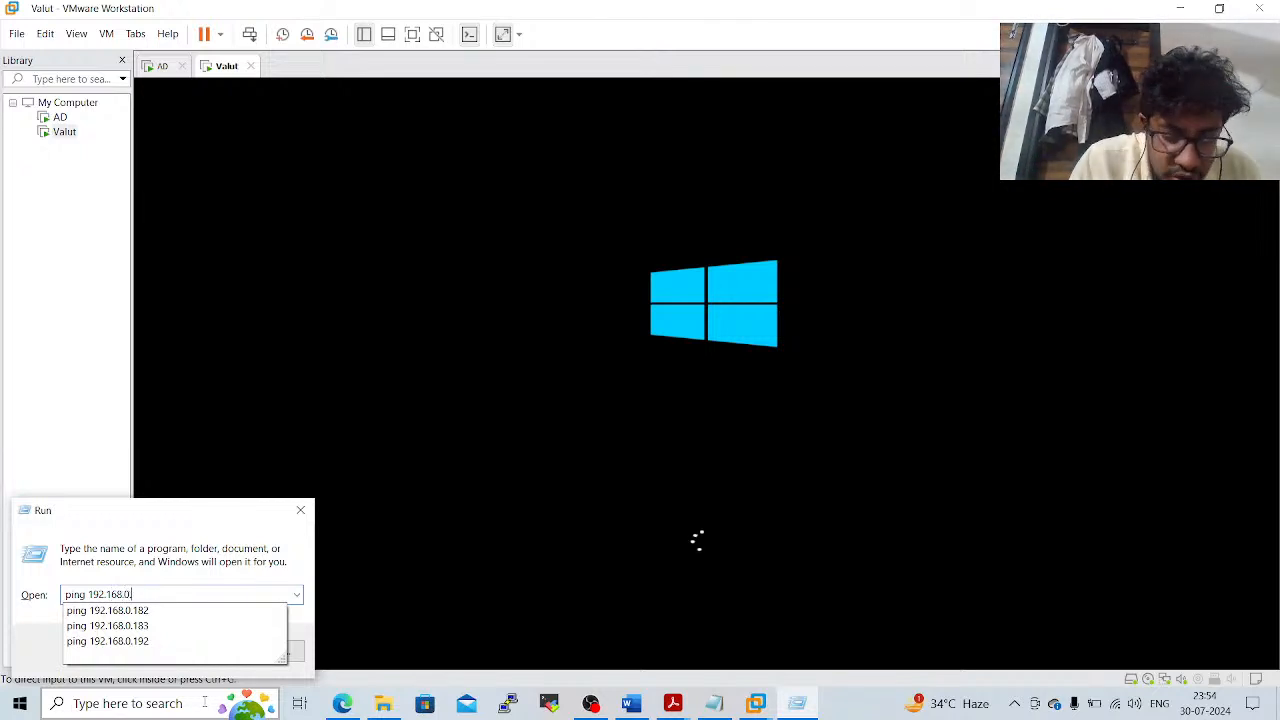
{"action": "type", "text": "182"}
{"action": "key", "text": "Return"}
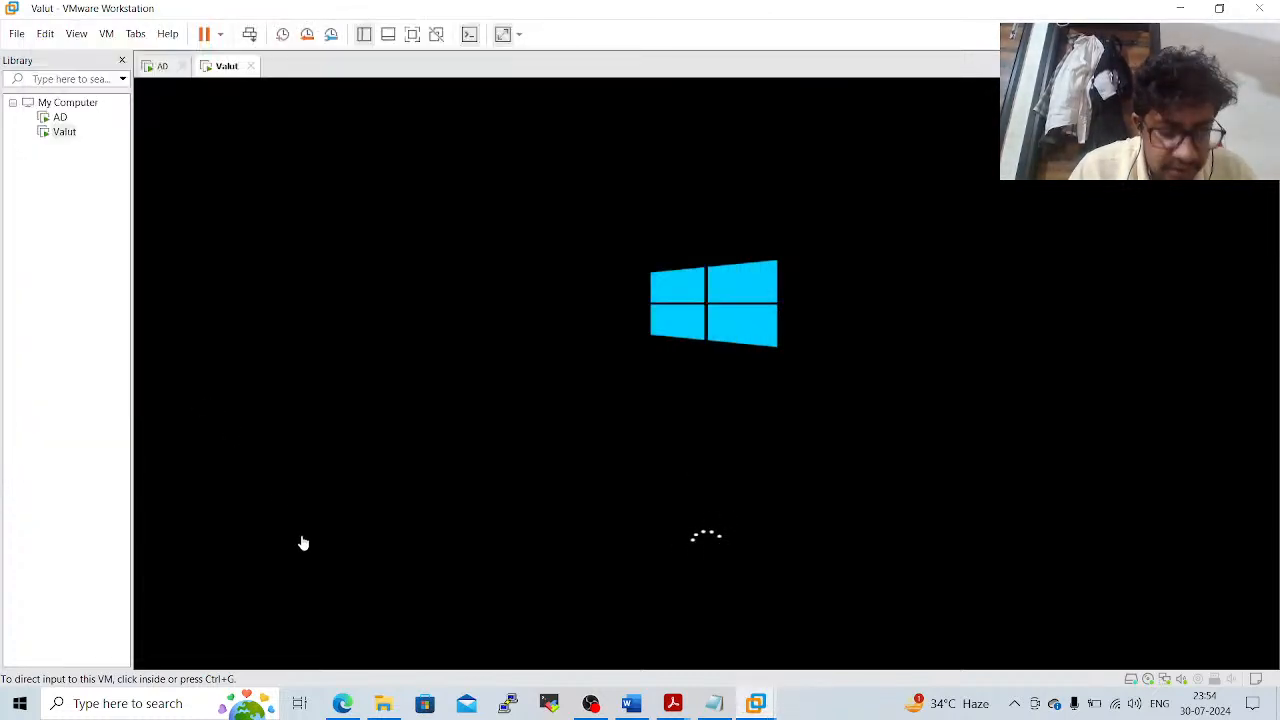
Ping 192.168.0.183 from the host computer with a Run command, and repeat the same ping once
{"action": "key", "text": "super+r"}
{"action": "key", "text": "End"}
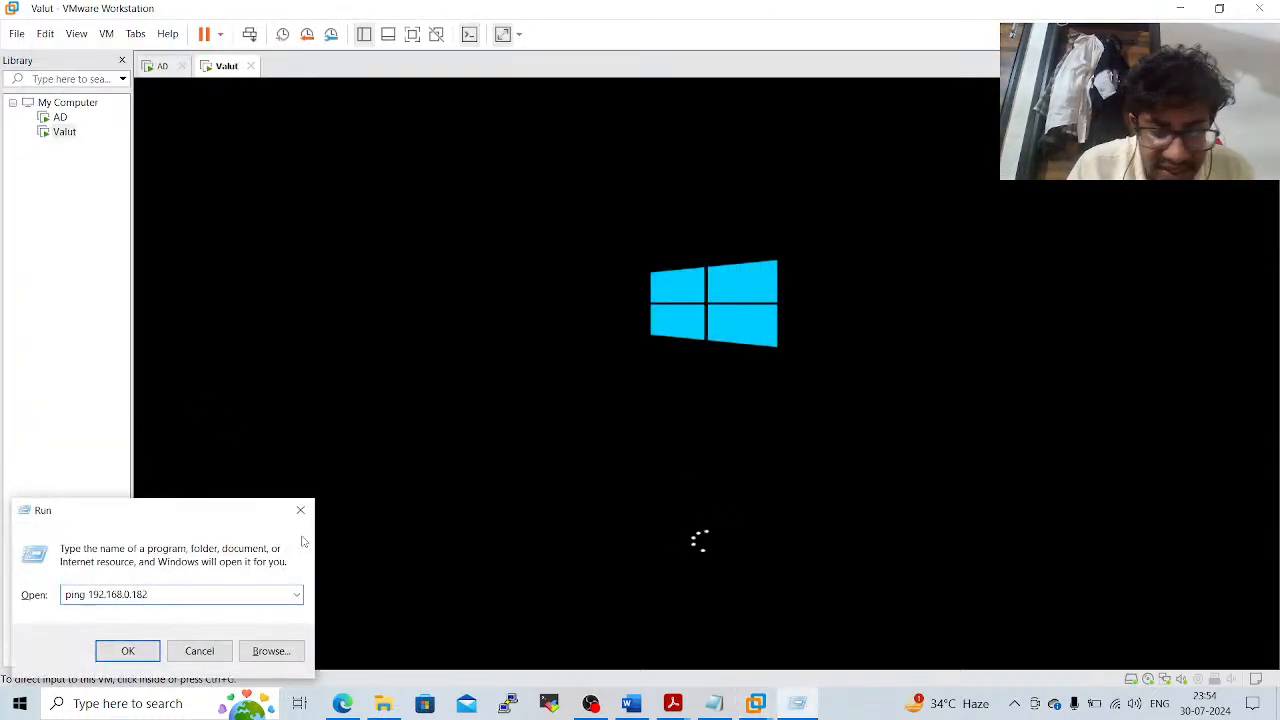
{"action": "key", "text": "BackSpace"}
{"action": "type", "text": "3"}
{"action": "key", "text": "Return"}
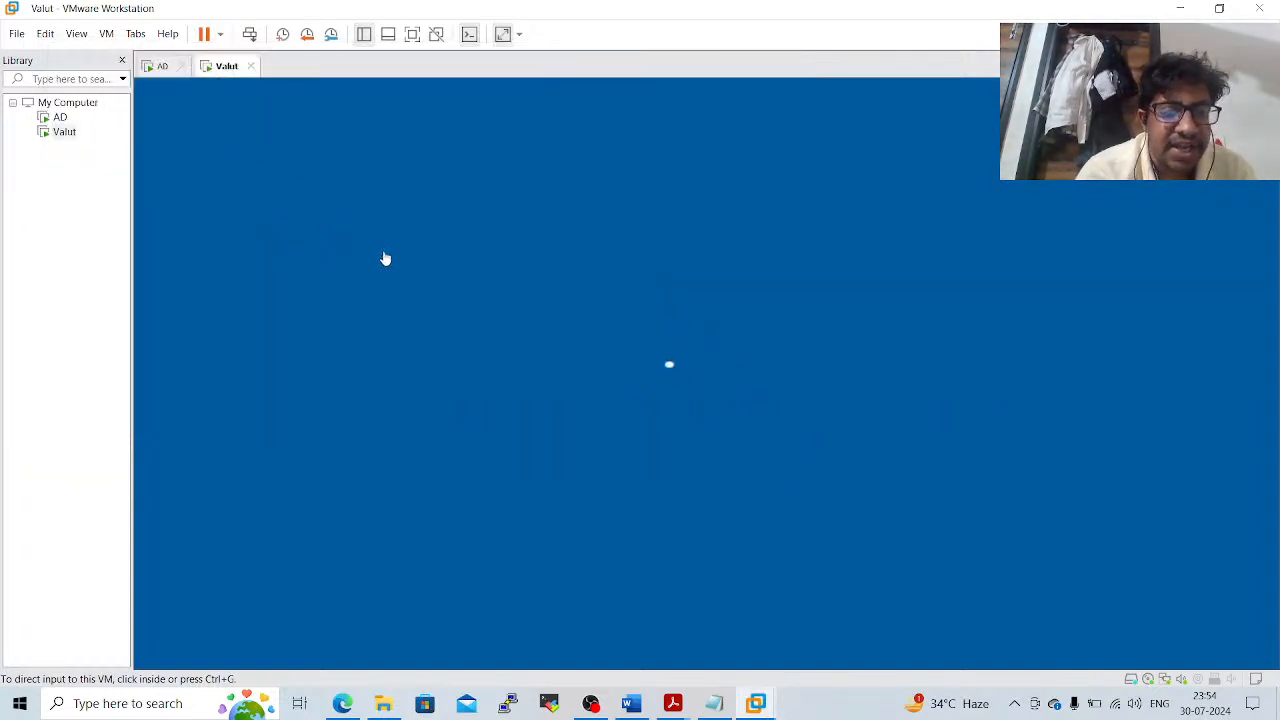
{"action": "key", "text": "super+r"}
{"action": "key", "text": "Return"}
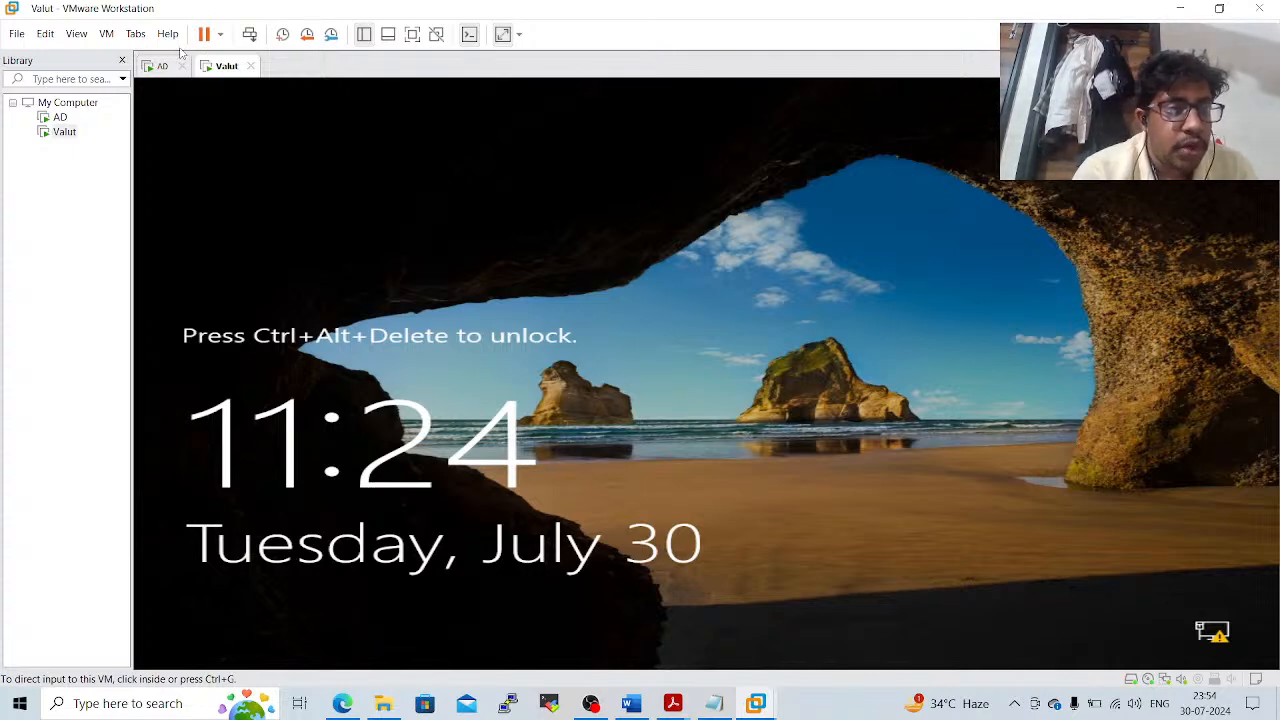
Unlock the Valut virtual machine and sign in as Administrator with the account password
{"action": "left_click", "coordinate": [76, 33]}
{"action": "mouse_move", "coordinate": [110, 35]}
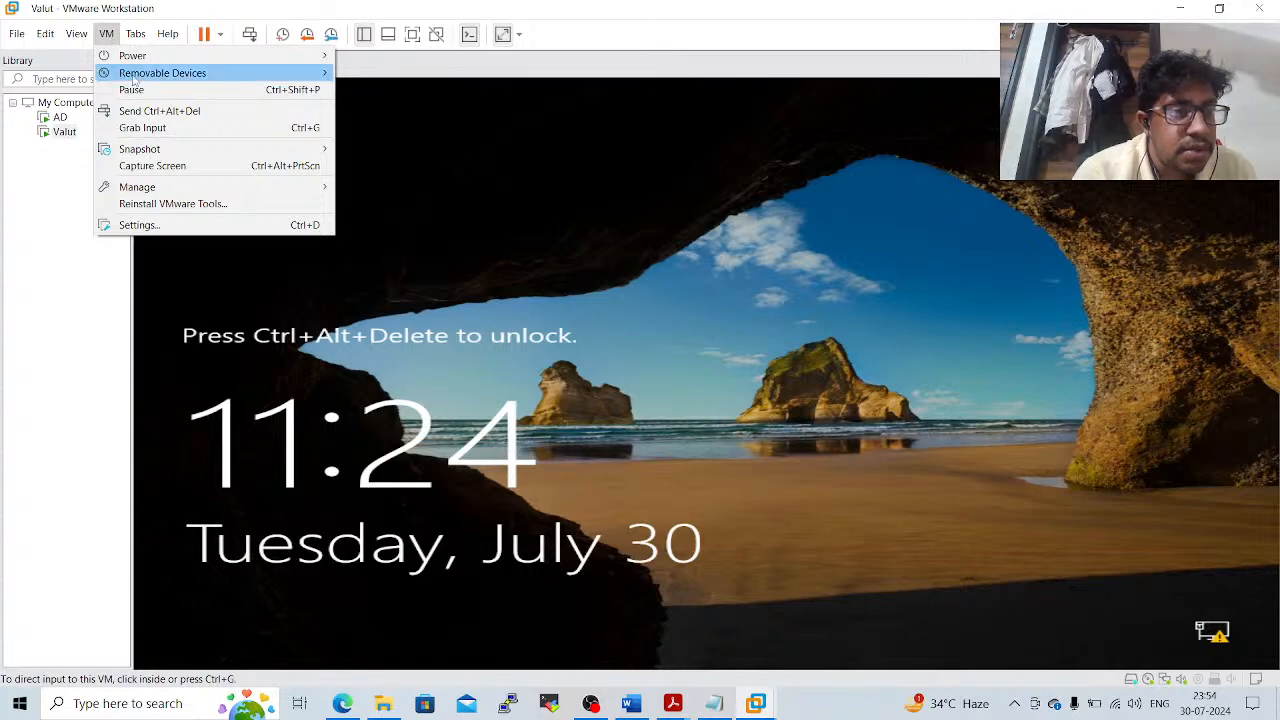
{"action": "left_click", "coordinate": [157, 111]}
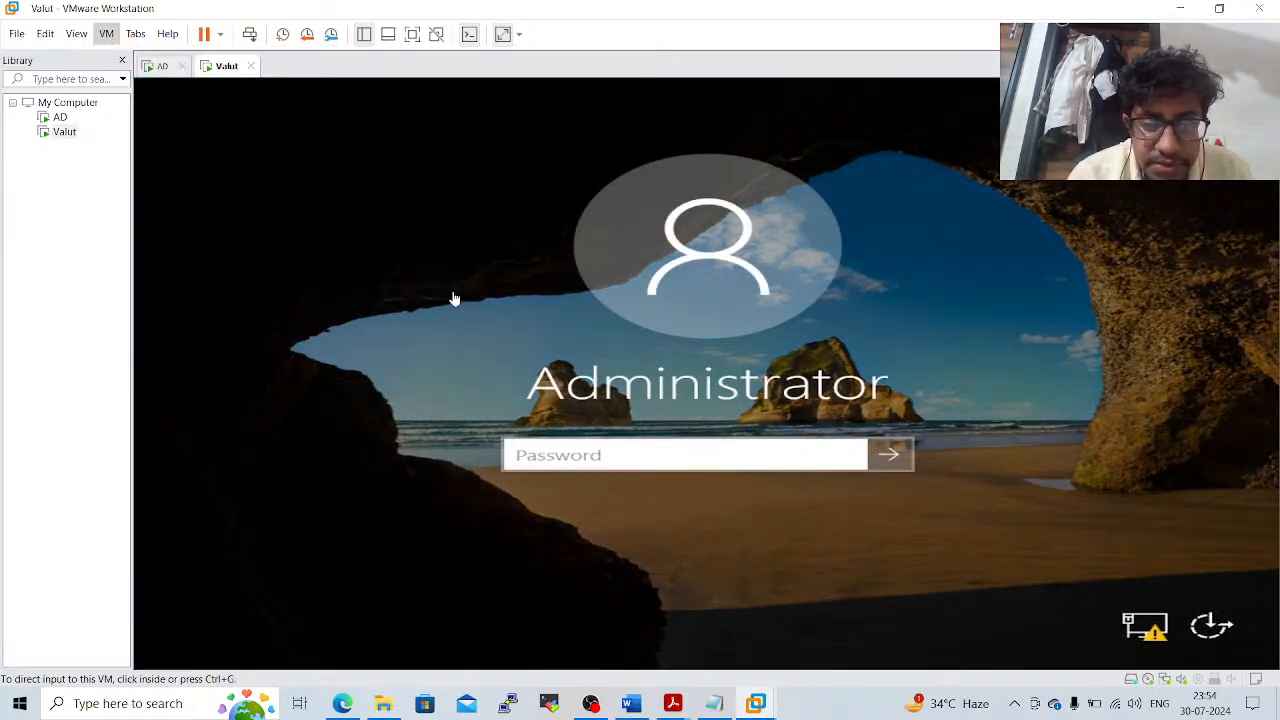
{"action": "left_click", "coordinate": [578, 458]}
{"action": "type", "text": "••"}
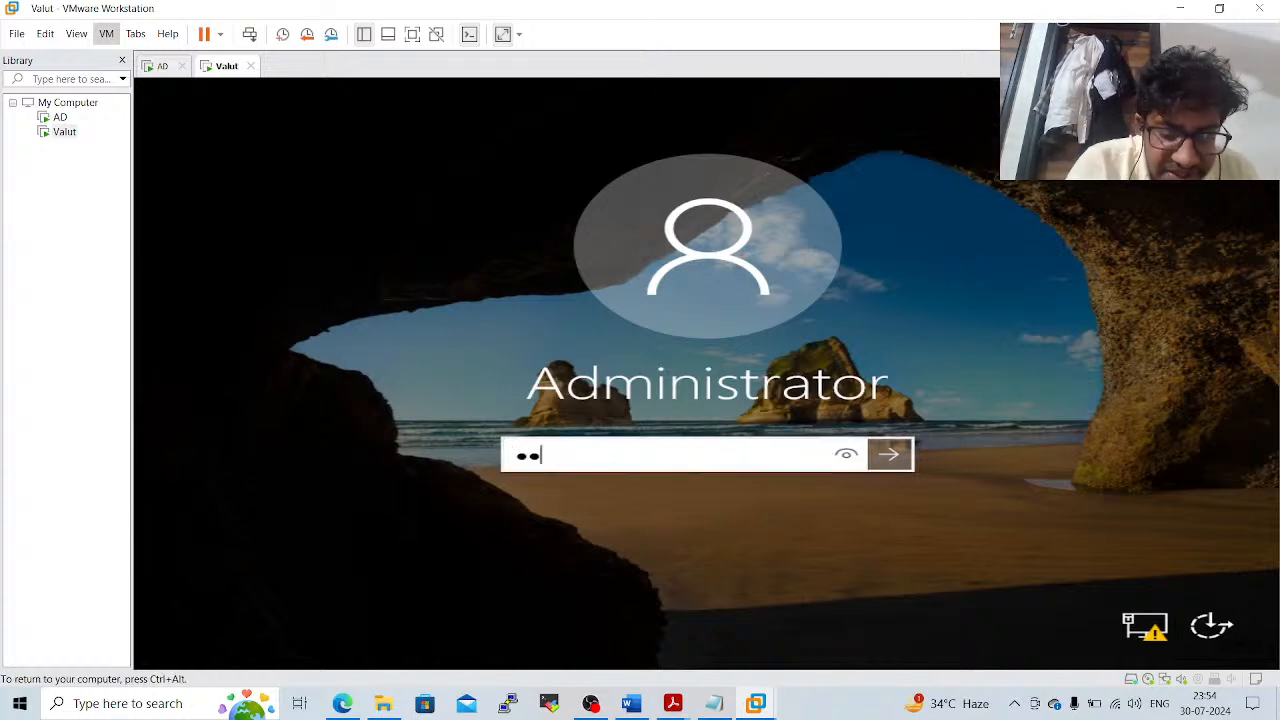
{"action": "type", "text": "•••••••"}
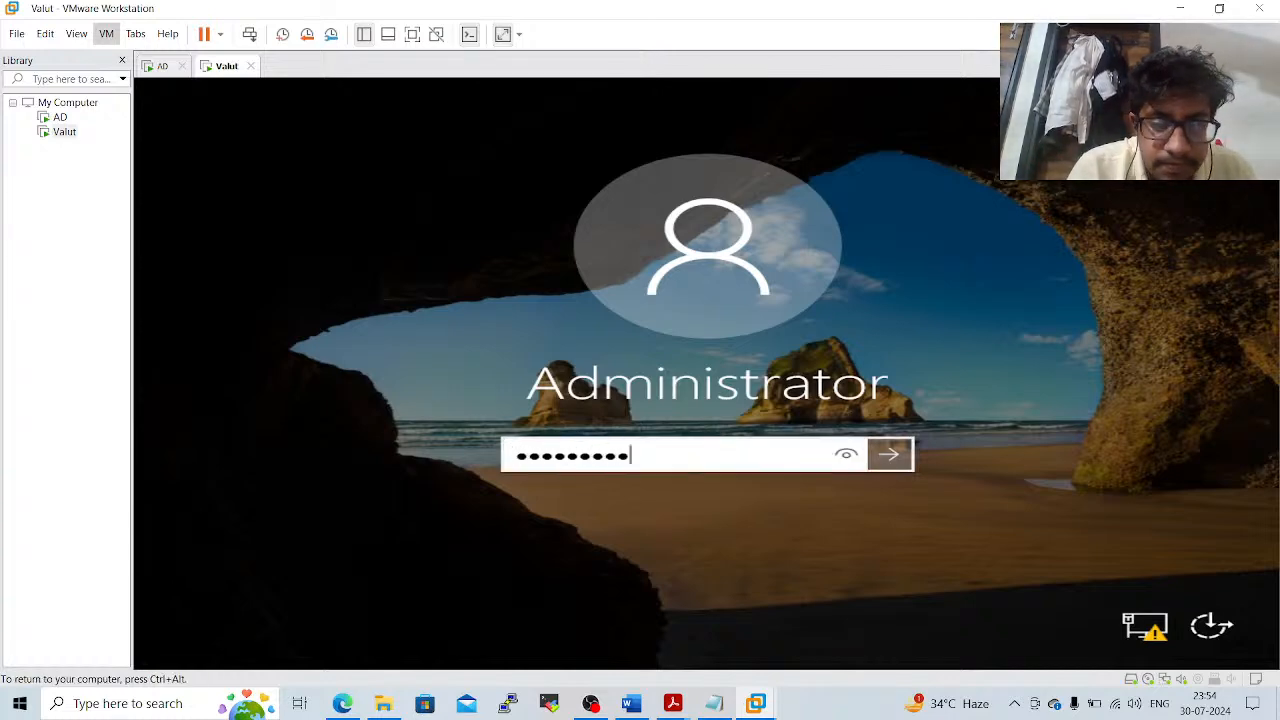
{"action": "key", "text": "Return"}
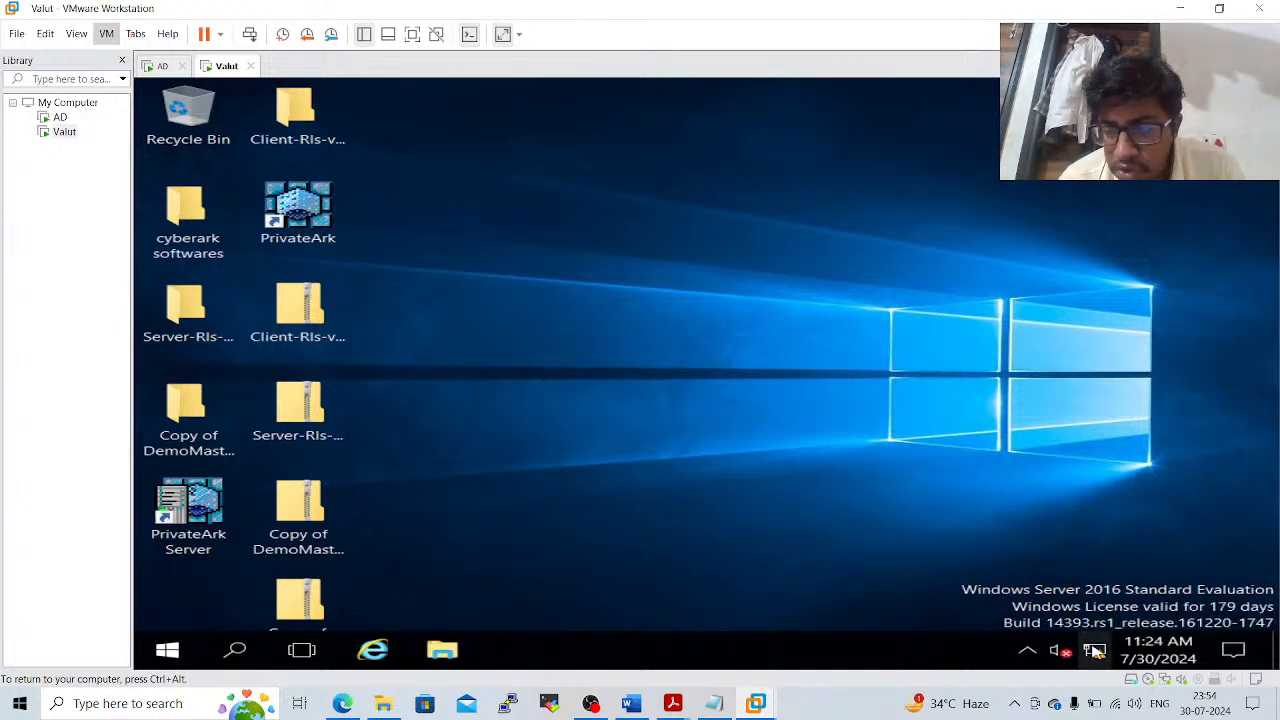
Open the network settings inside the Valut machine, maximize them, and go to the Network and Sharing Center
{"action": "left_click", "coordinate": [1095, 651]}
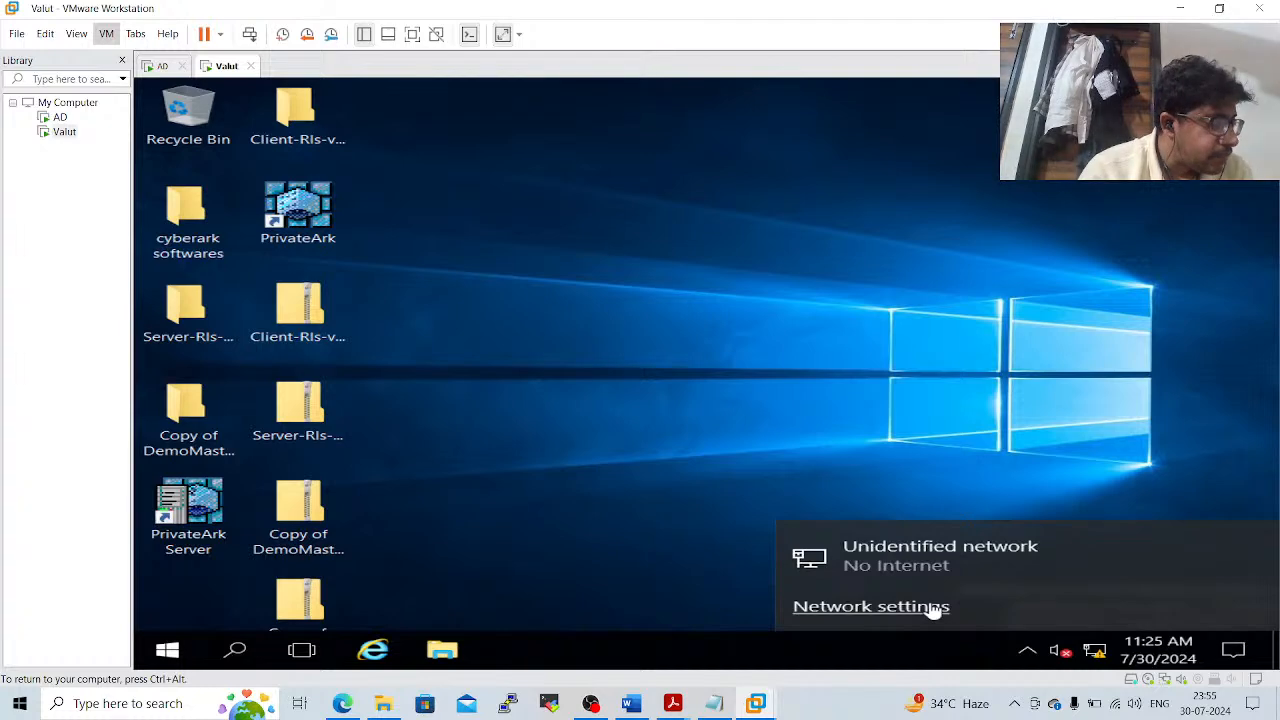
{"action": "left_click", "coordinate": [933, 607]}
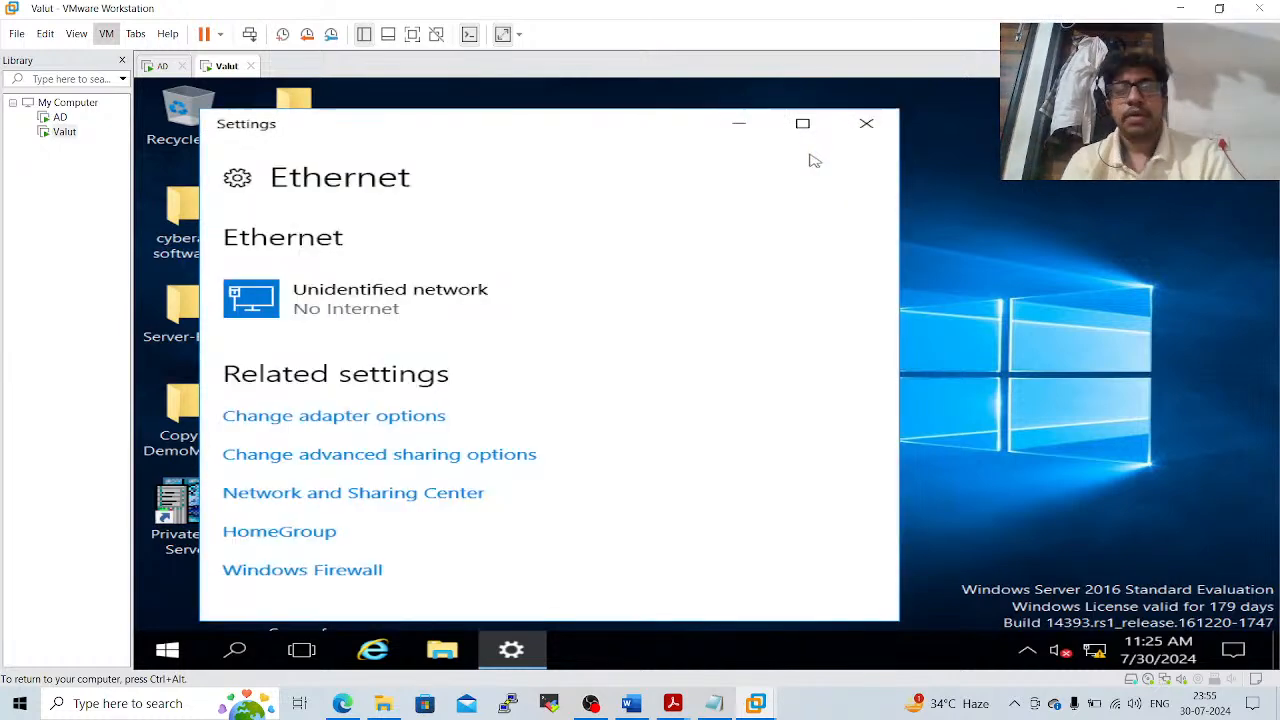
{"action": "left_click", "coordinate": [802, 123]}
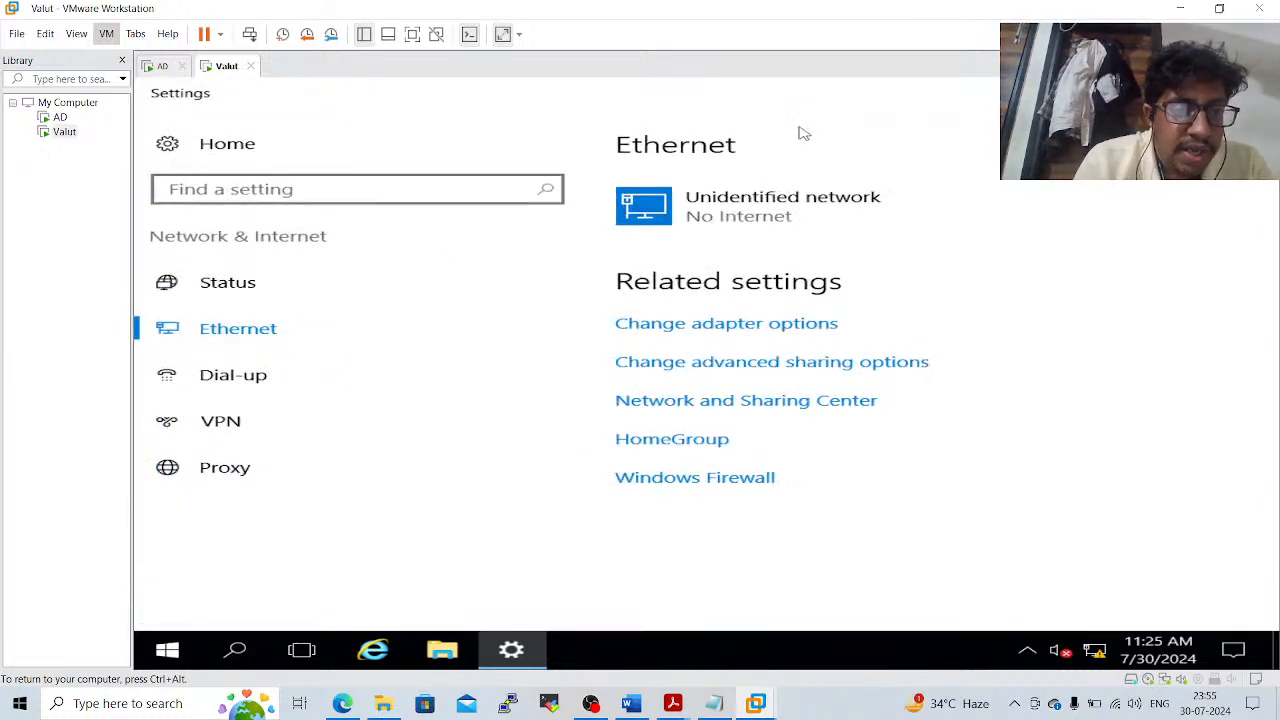
{"action": "left_click", "coordinate": [681, 404]}
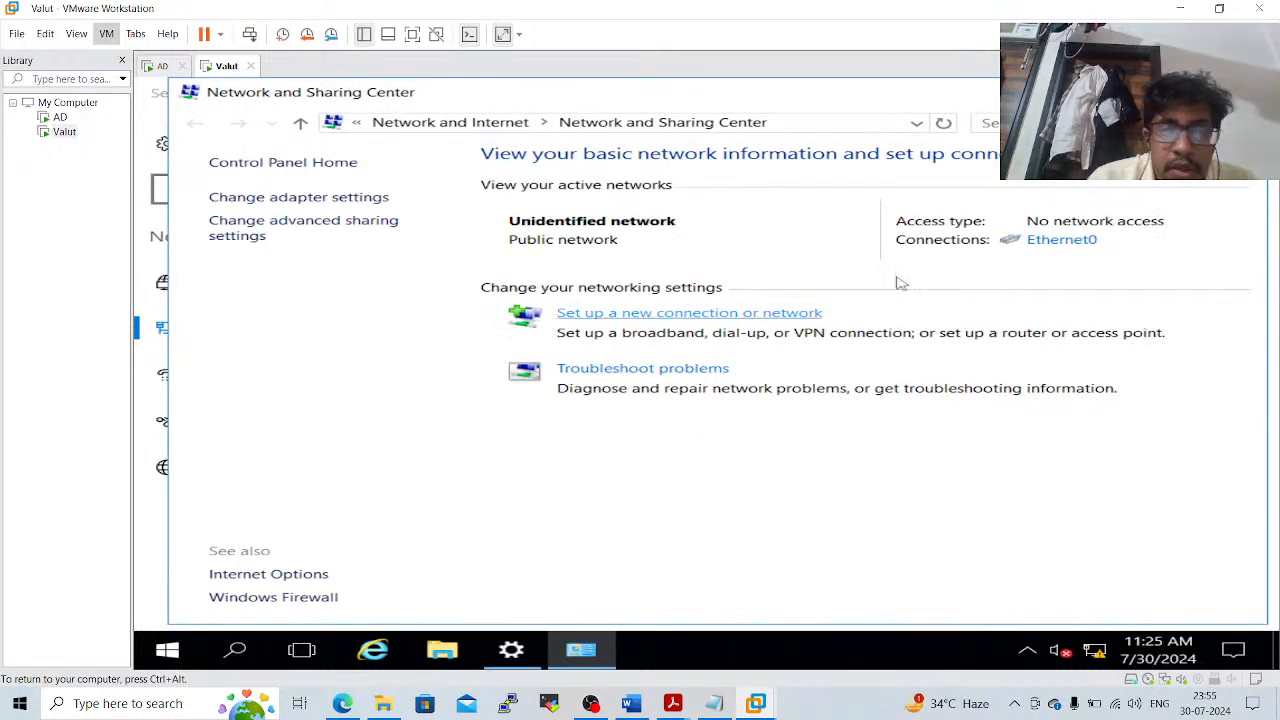
Inspect the TCP/IPv4 address settings of the Ethernet0 connection and close its properties and status dialogs
{"action": "left_click", "coordinate": [1042, 245]}
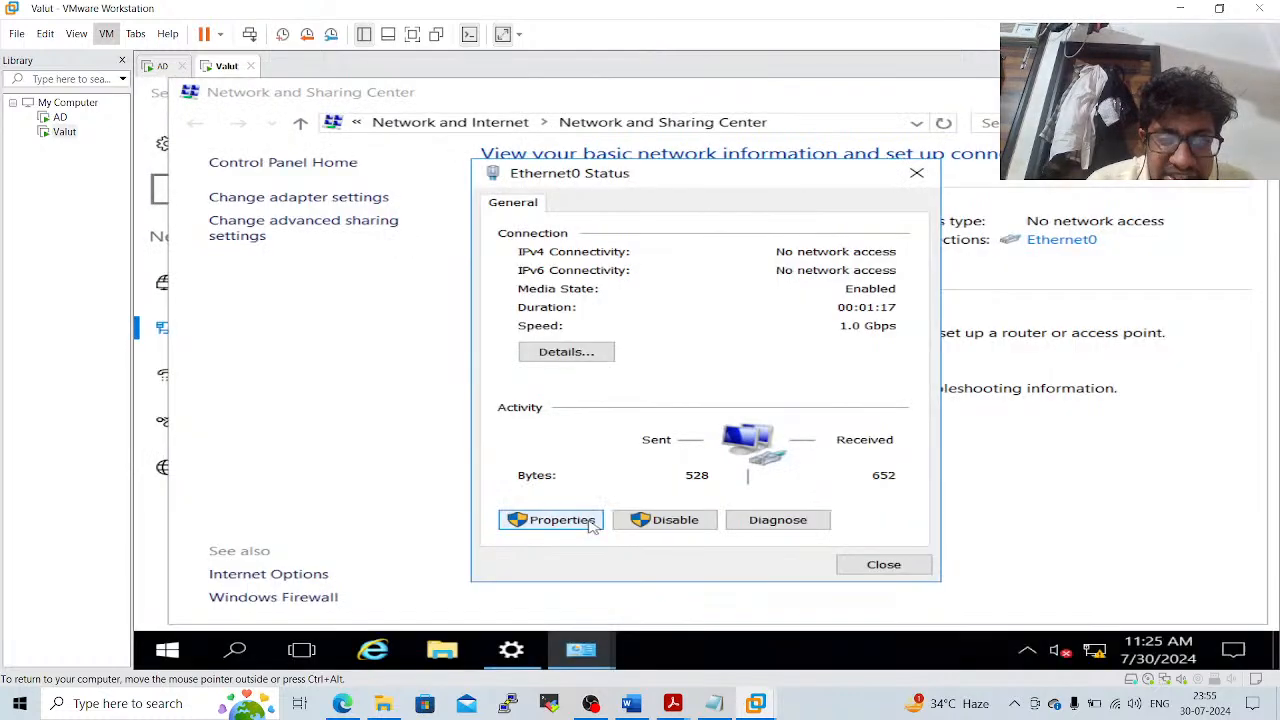
{"action": "left_click", "coordinate": [592, 527]}
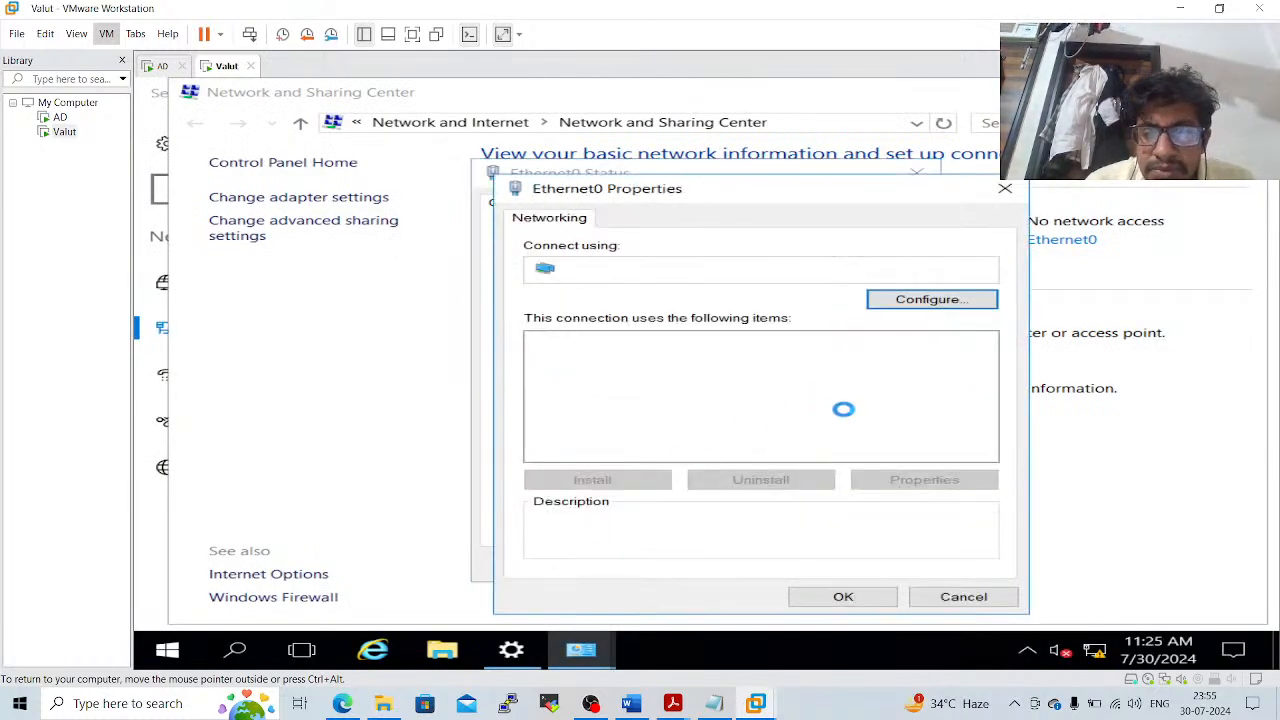
{"action": "double_click", "coordinate": [705, 392]}
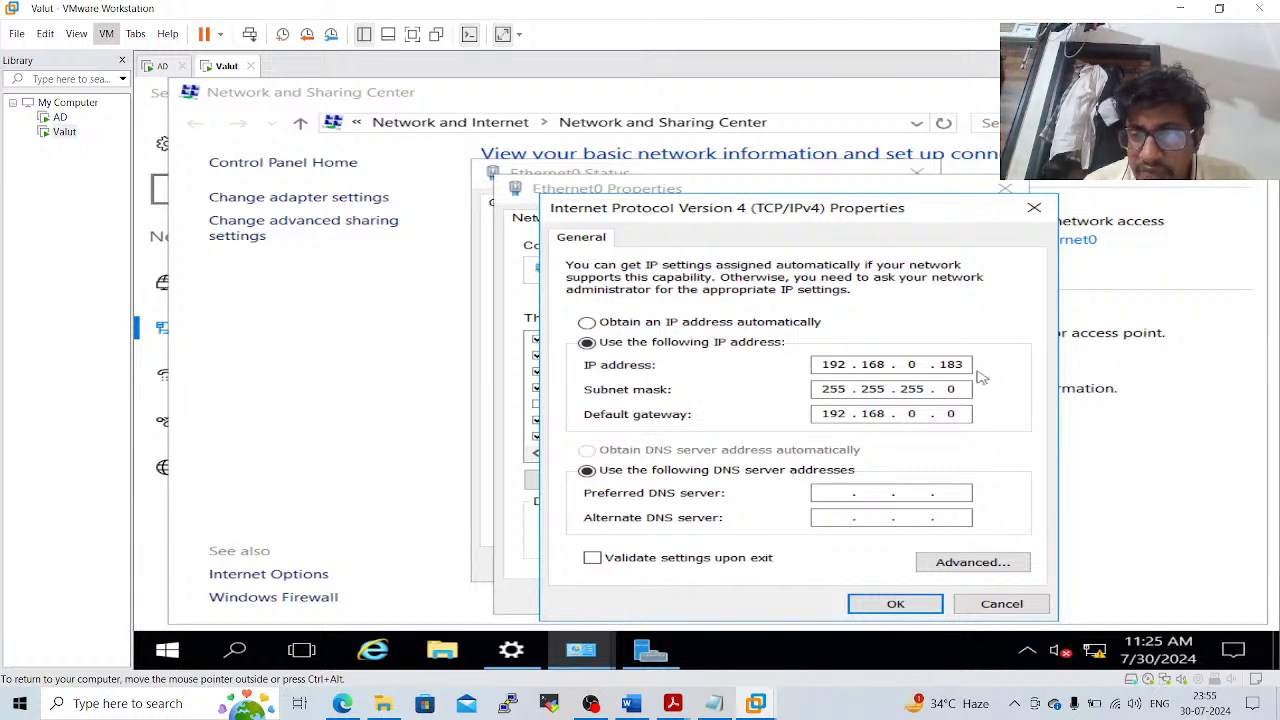
{"action": "left_click", "coordinate": [895, 604]}
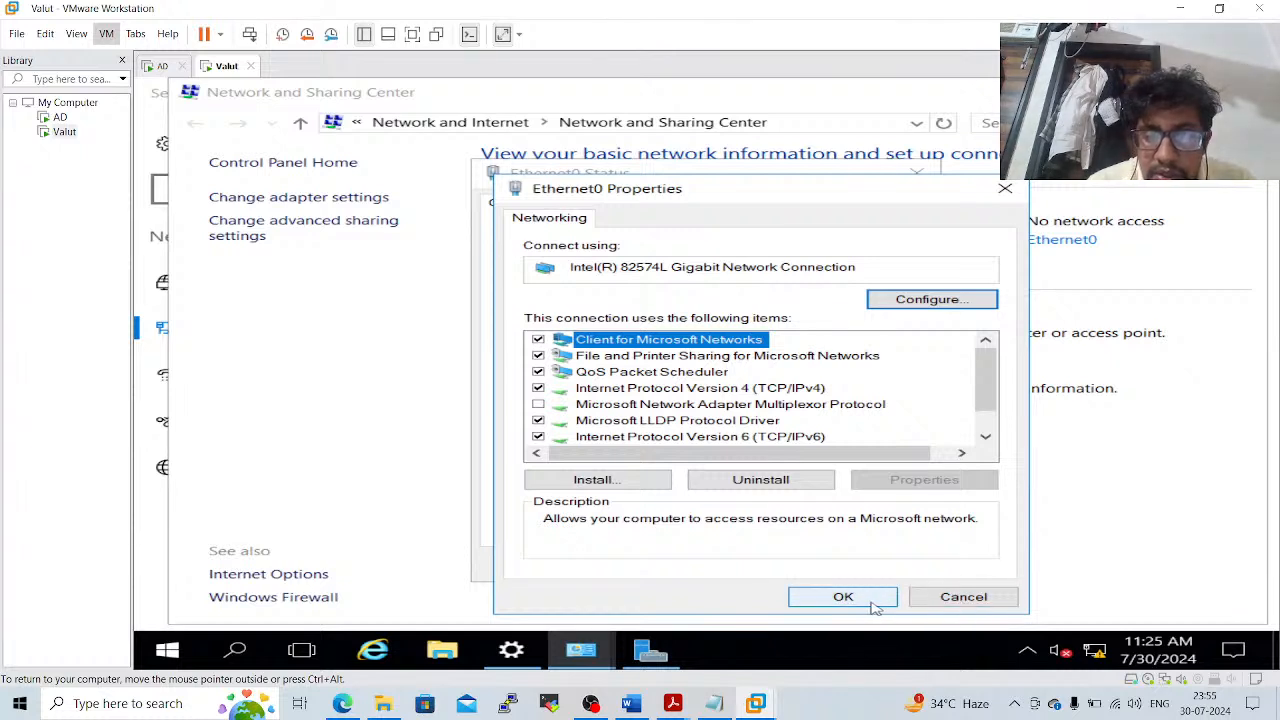
{"action": "left_click", "coordinate": [872, 604]}
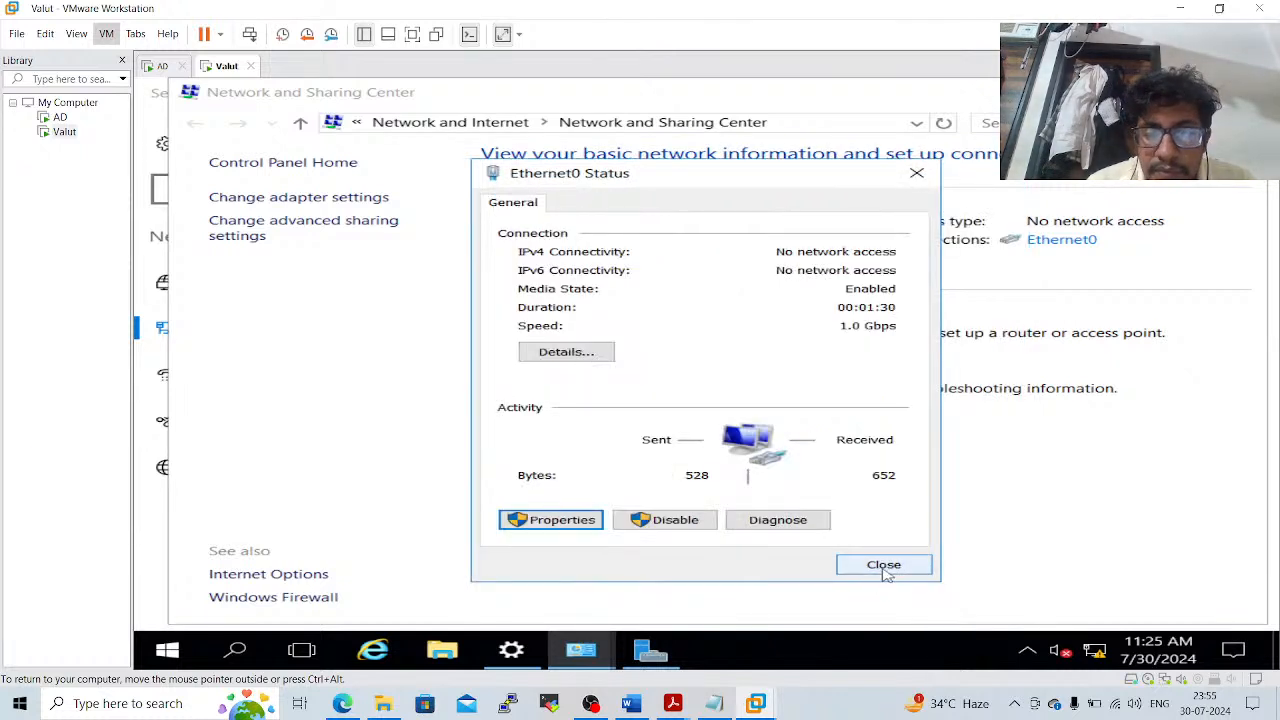
{"action": "left_click", "coordinate": [884, 566]}
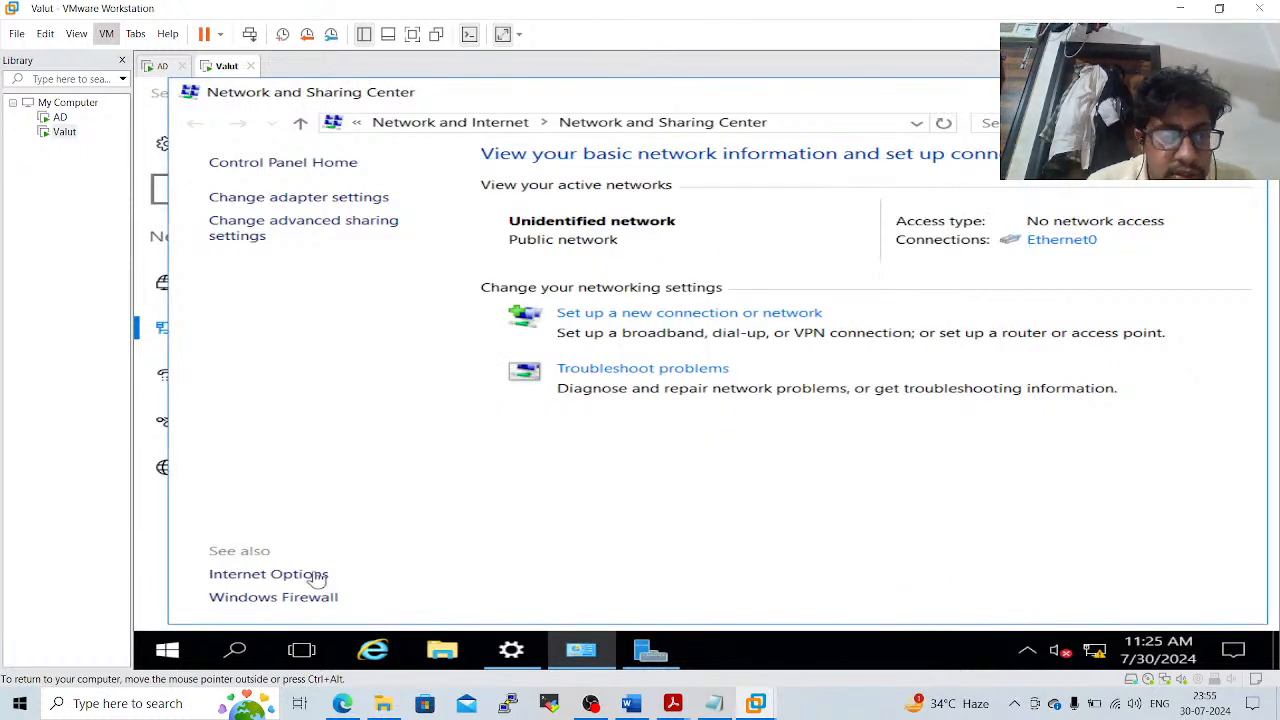
View the Windows Firewall status in the Valut machine, and search for "firewall" to open Windows Firewall with Advanced Security
{"action": "left_click", "coordinate": [282, 600]}
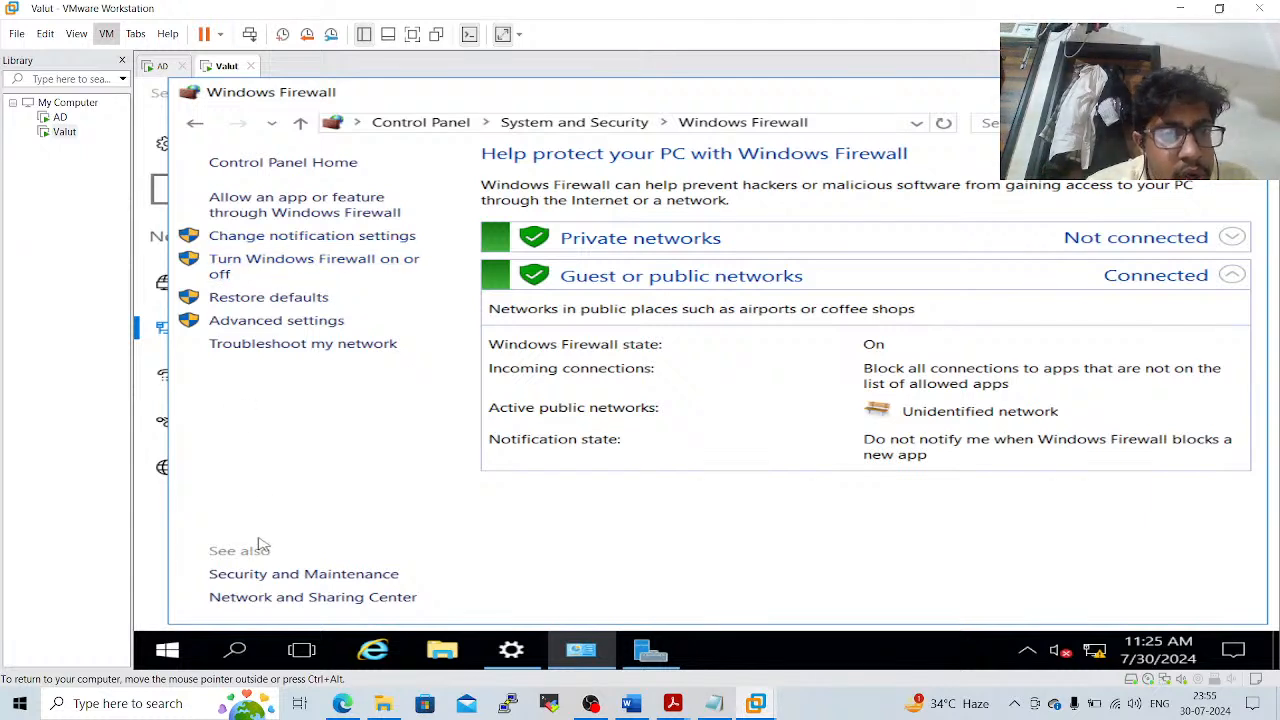
{"action": "left_click", "coordinate": [256, 638]}
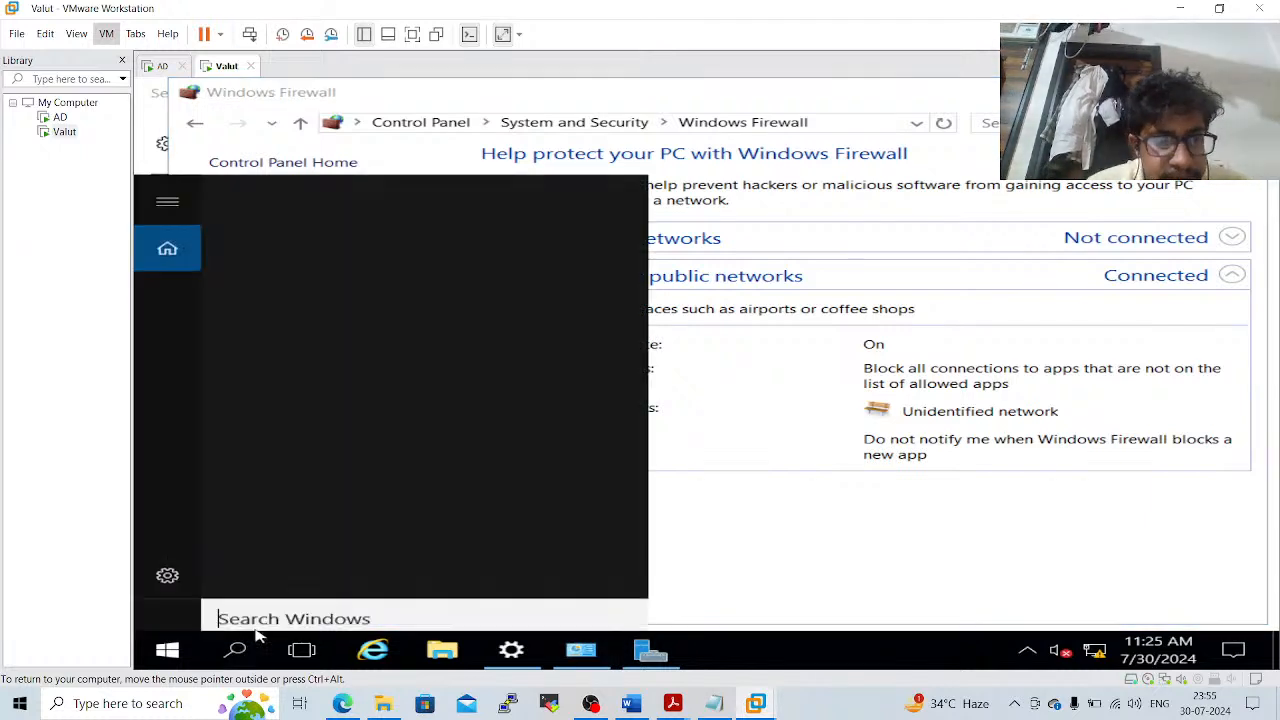
{"action": "type", "text": "f"}
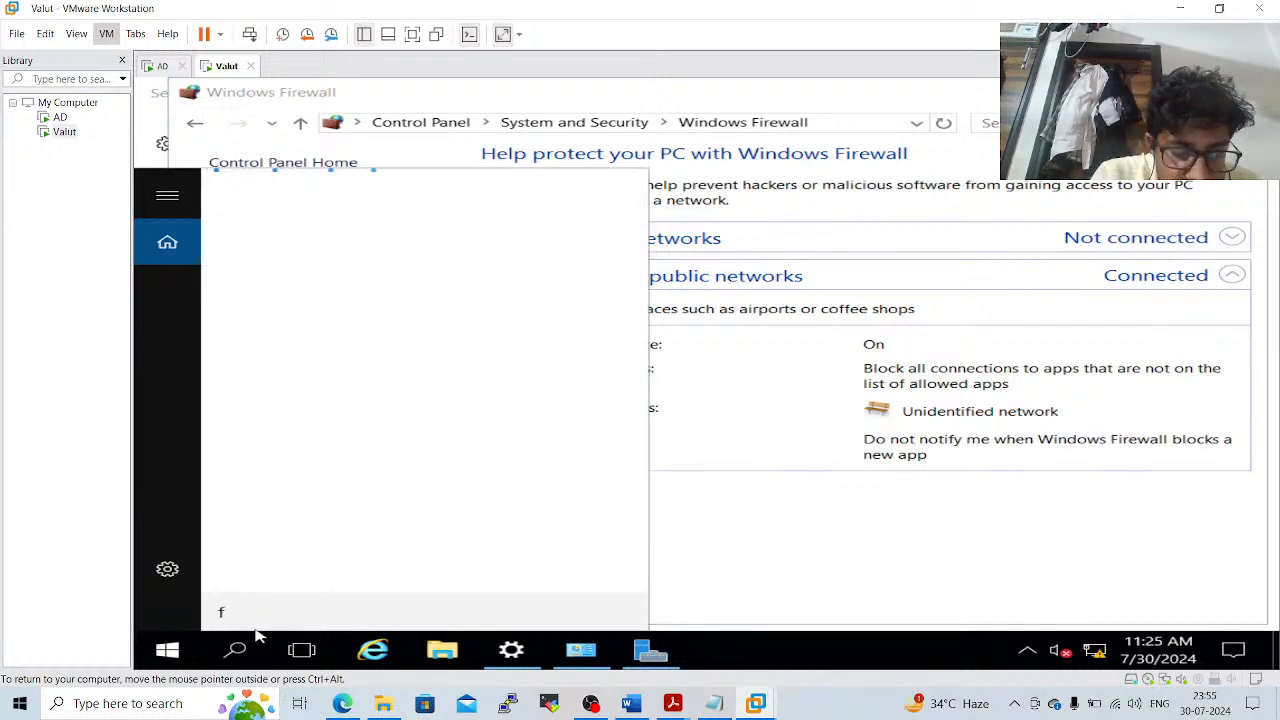
{"action": "type", "text": "i"}
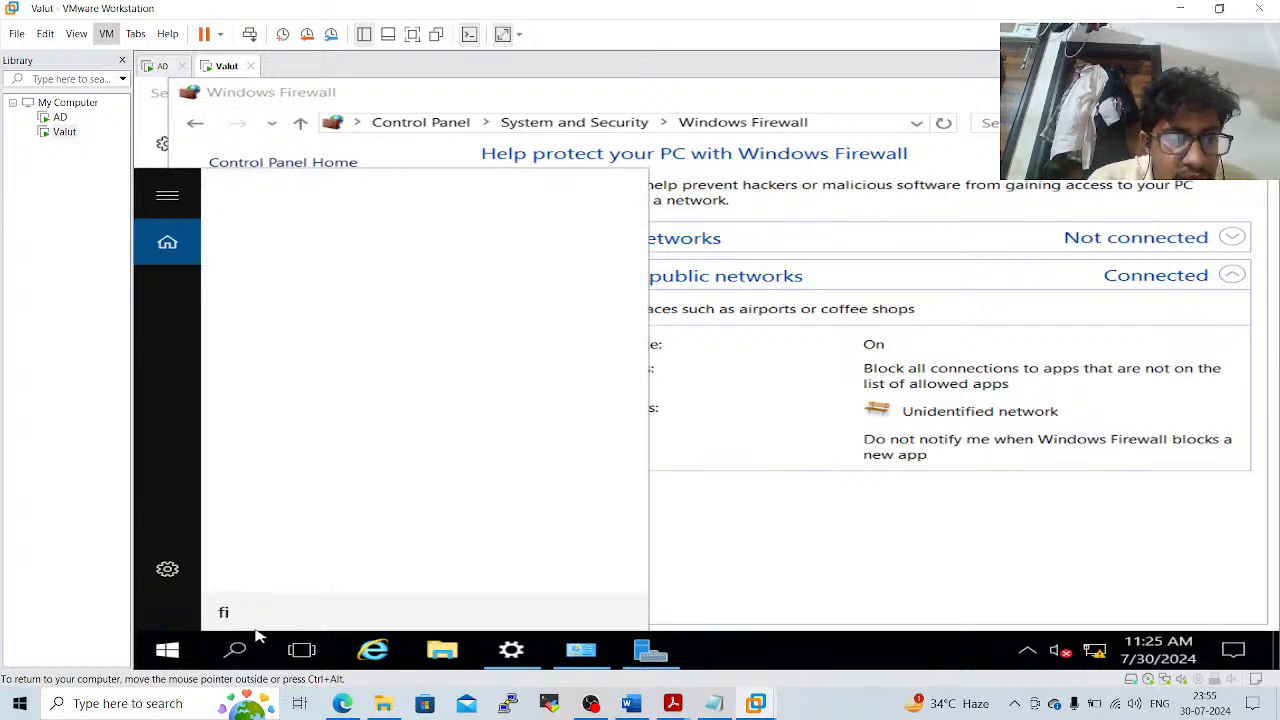
{"action": "type", "text": "rewall"}
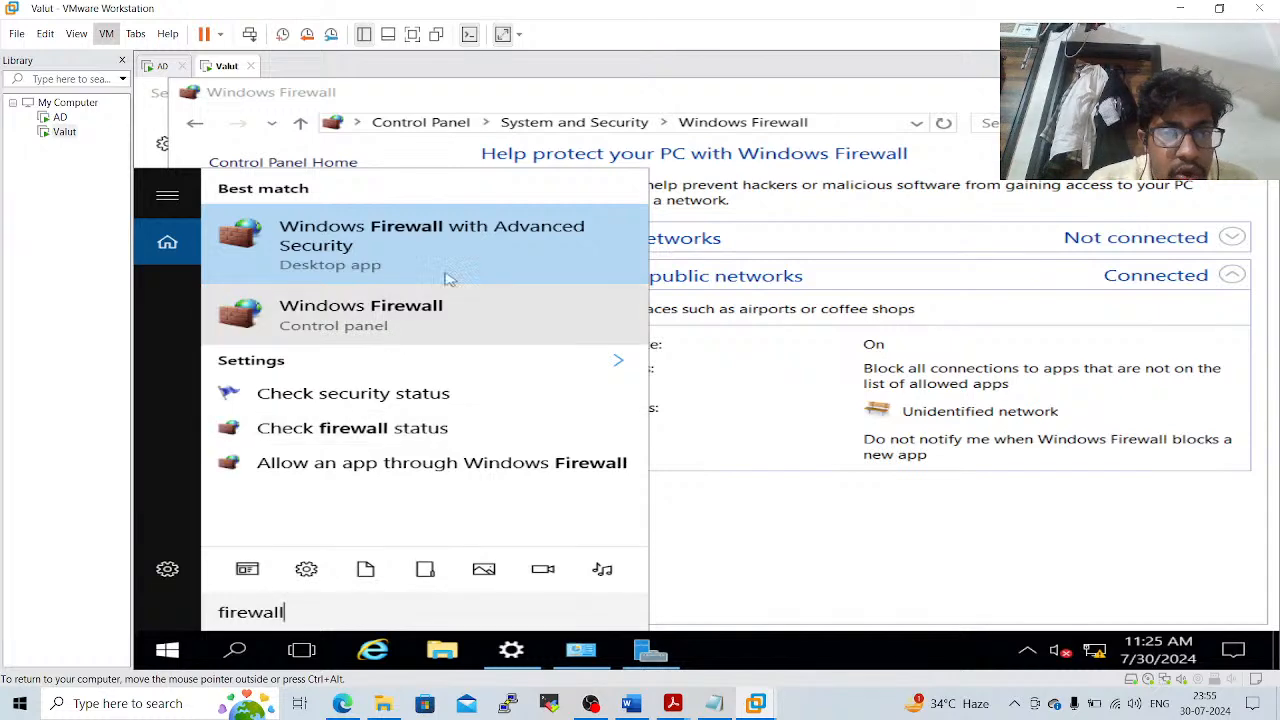
{"action": "left_click", "coordinate": [478, 251]}
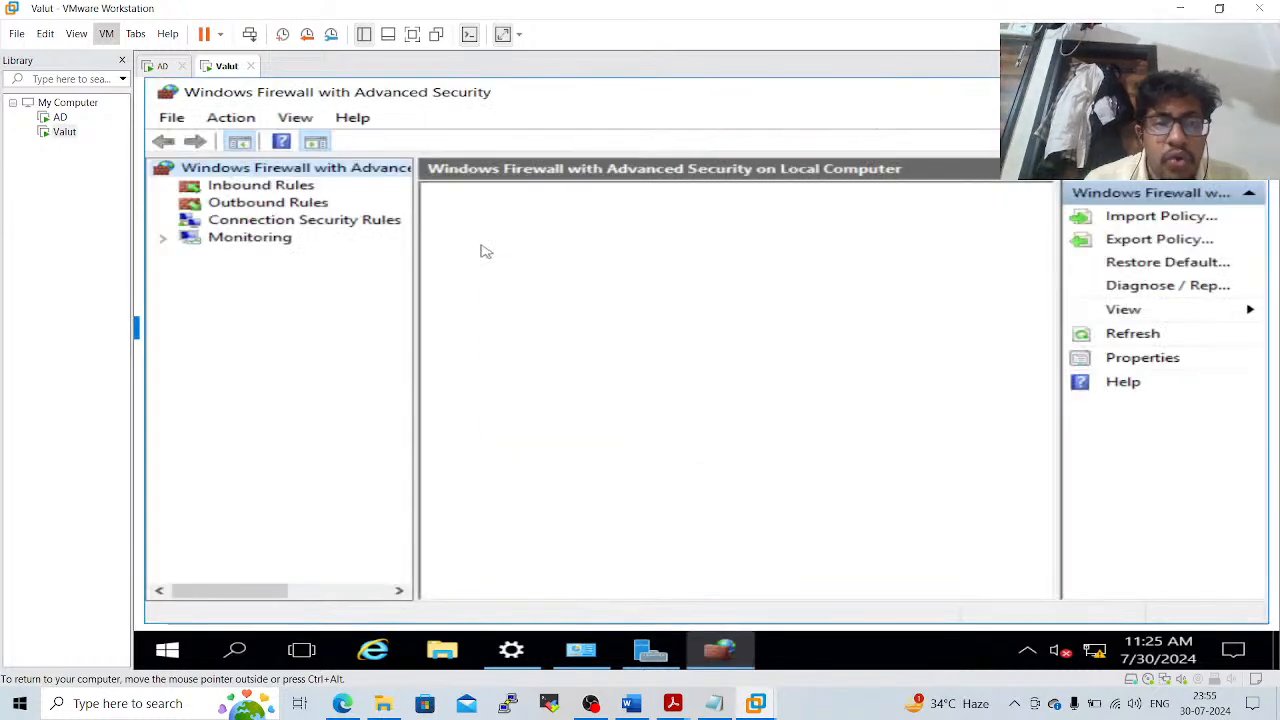
Inspect the general and advanced properties of the inbound rule named Alow Rule
{"action": "left_click", "coordinate": [293, 189]}
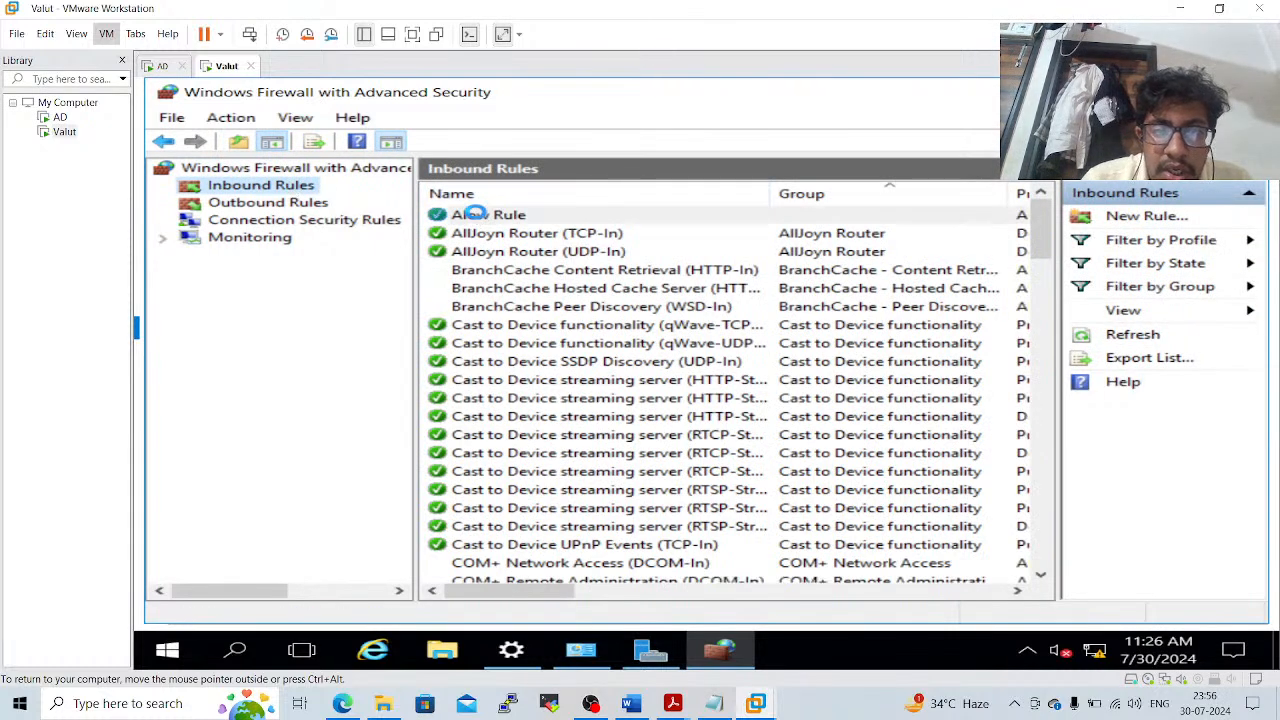
{"action": "double_click", "coordinate": [474, 214]}
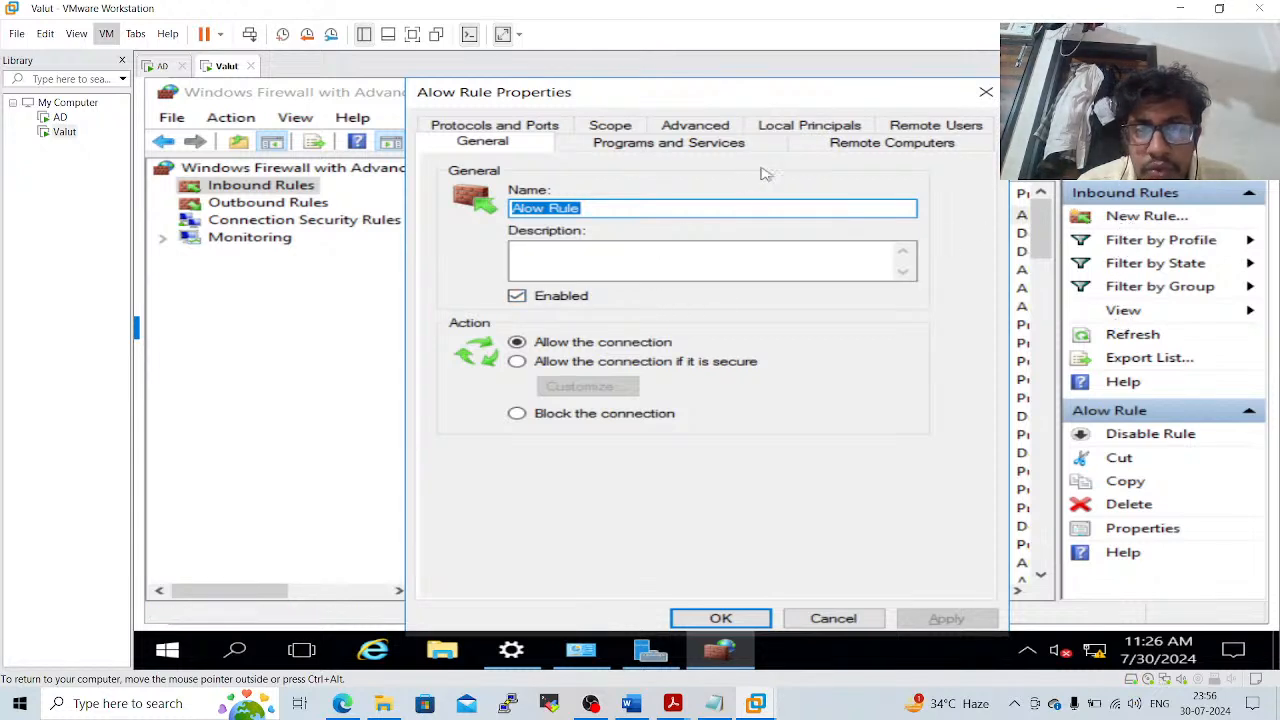
{"action": "left_click", "coordinate": [693, 127]}
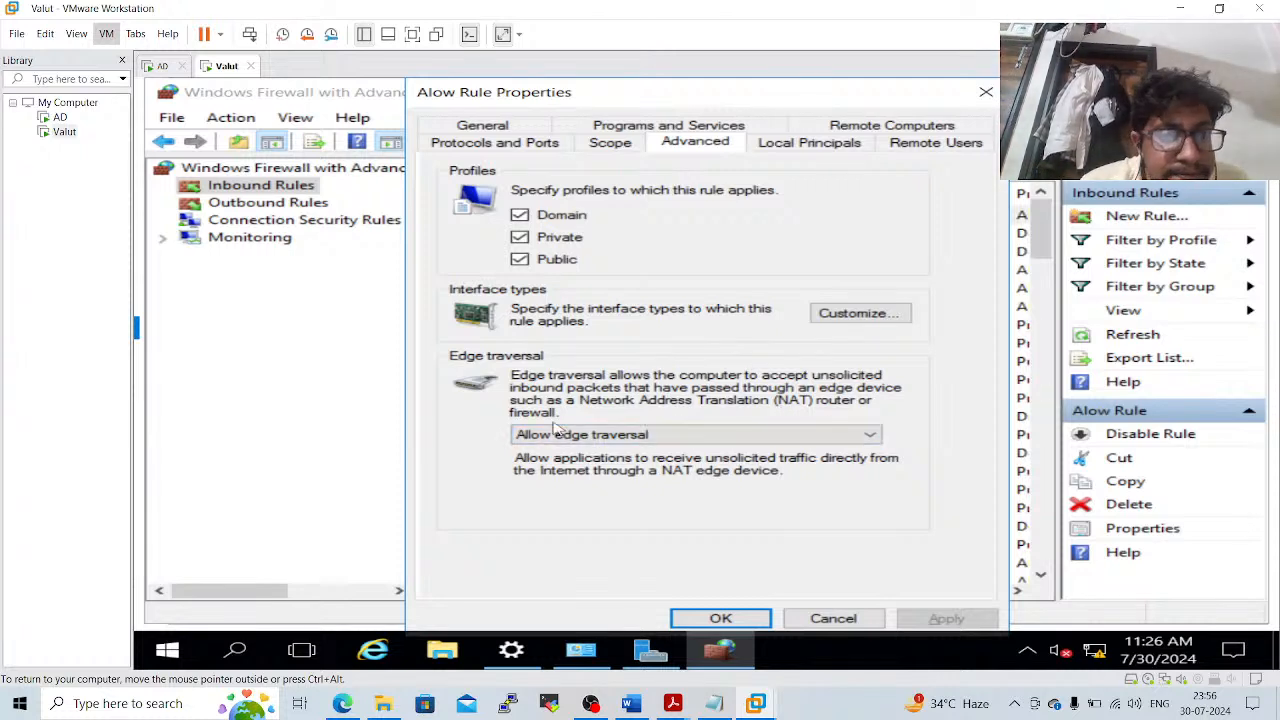
Inspect the profiles and interface types in the outbound Allow Rule's advanced properties, and apply and close the dialog
{"action": "left_click", "coordinate": [262, 203]}
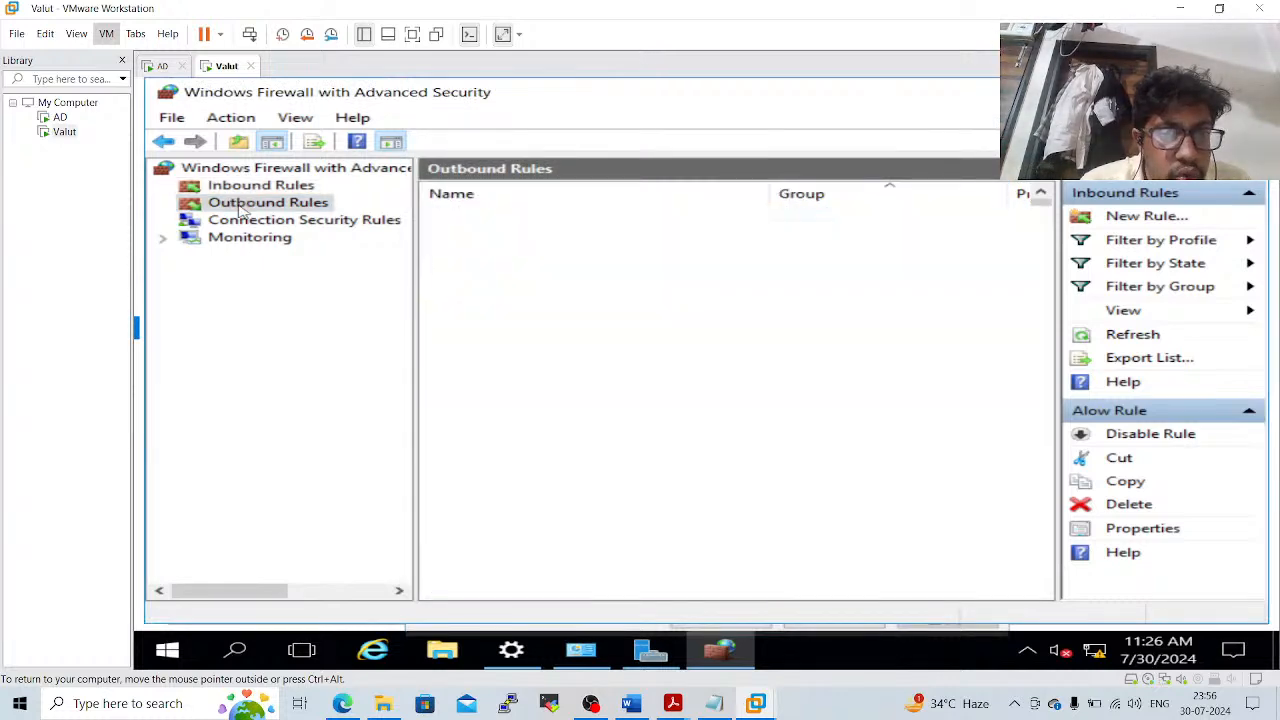
{"action": "double_click", "coordinate": [485, 216]}
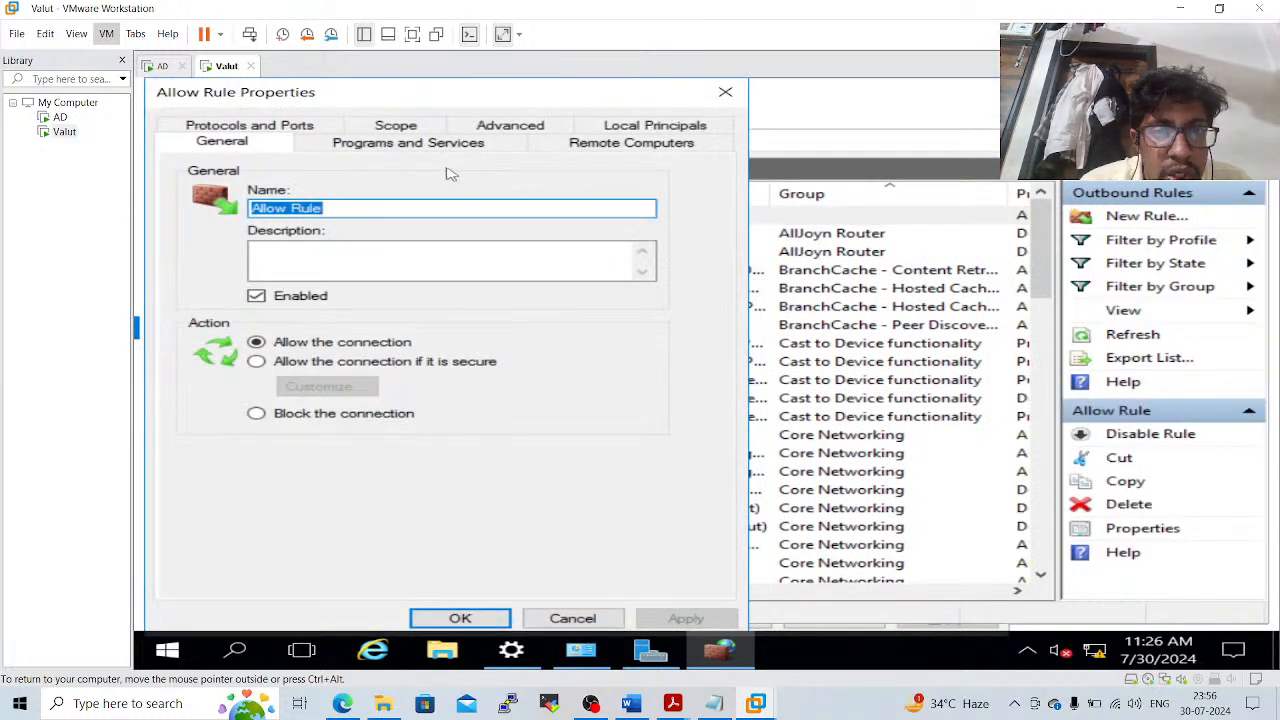
{"action": "left_click", "coordinate": [520, 126]}
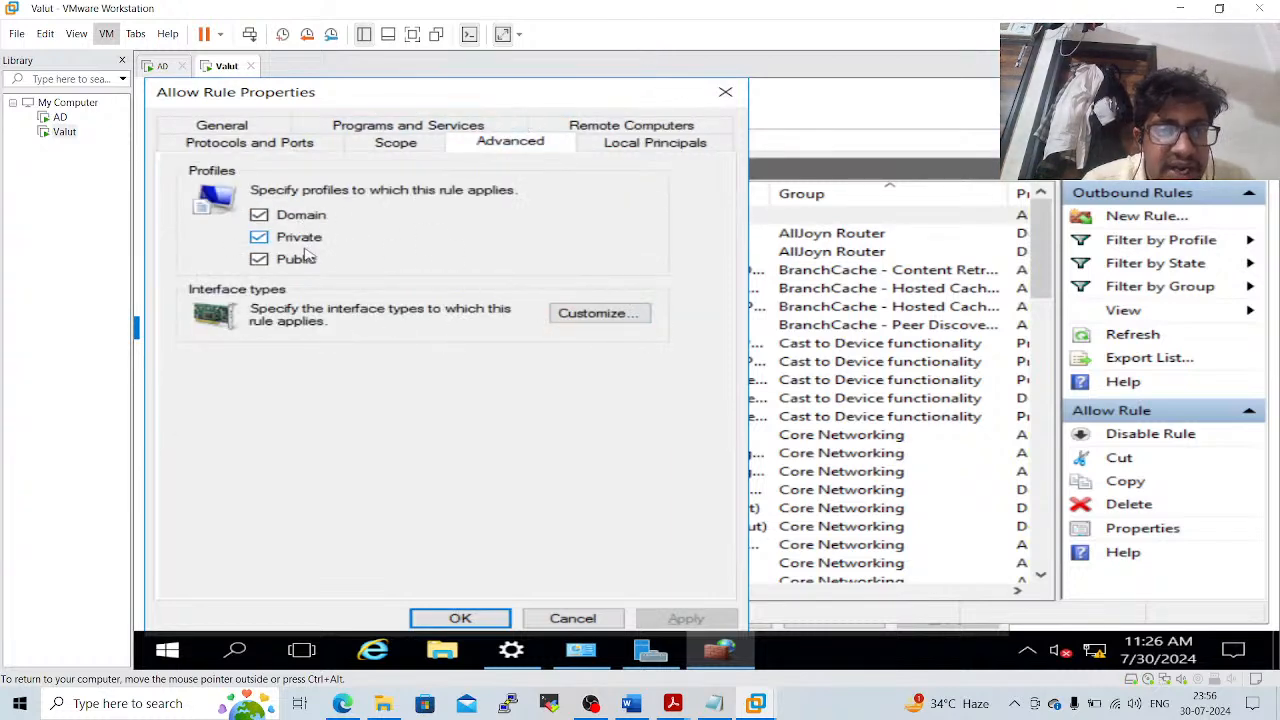
{"action": "left_click", "coordinate": [563, 316]}
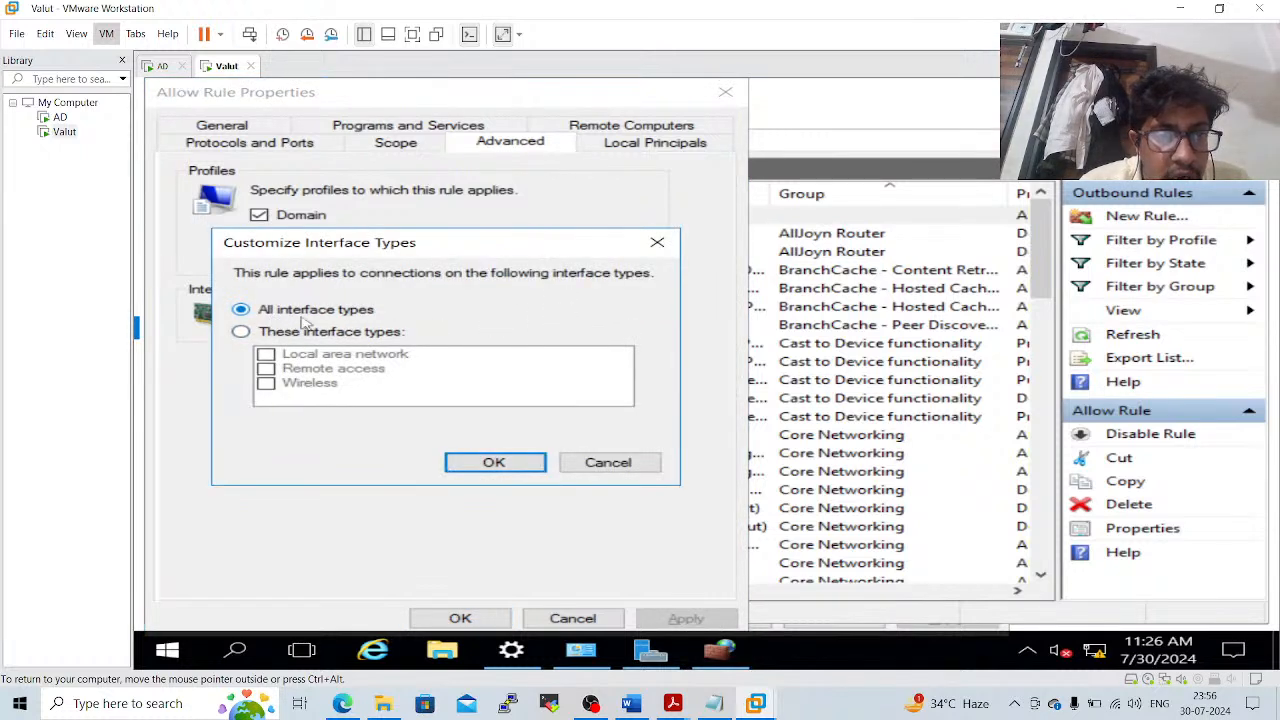
{"action": "left_click", "coordinate": [538, 466]}
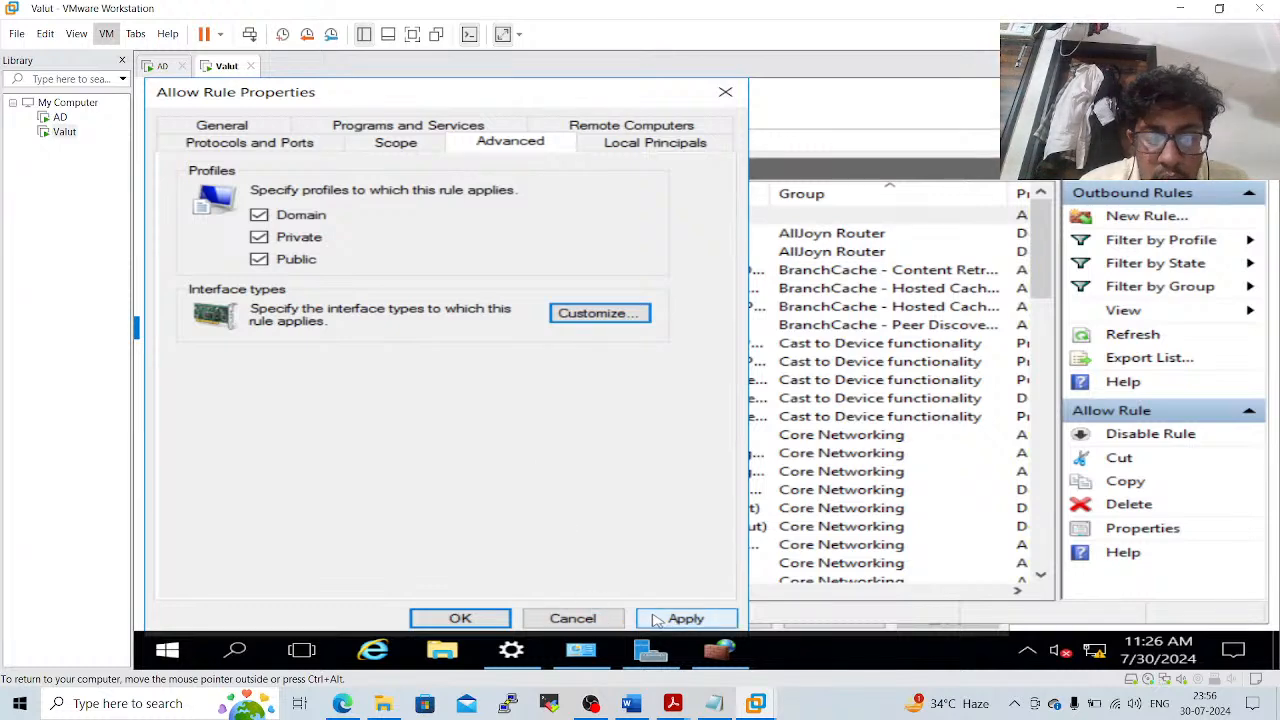
{"action": "left_click", "coordinate": [652, 620]}
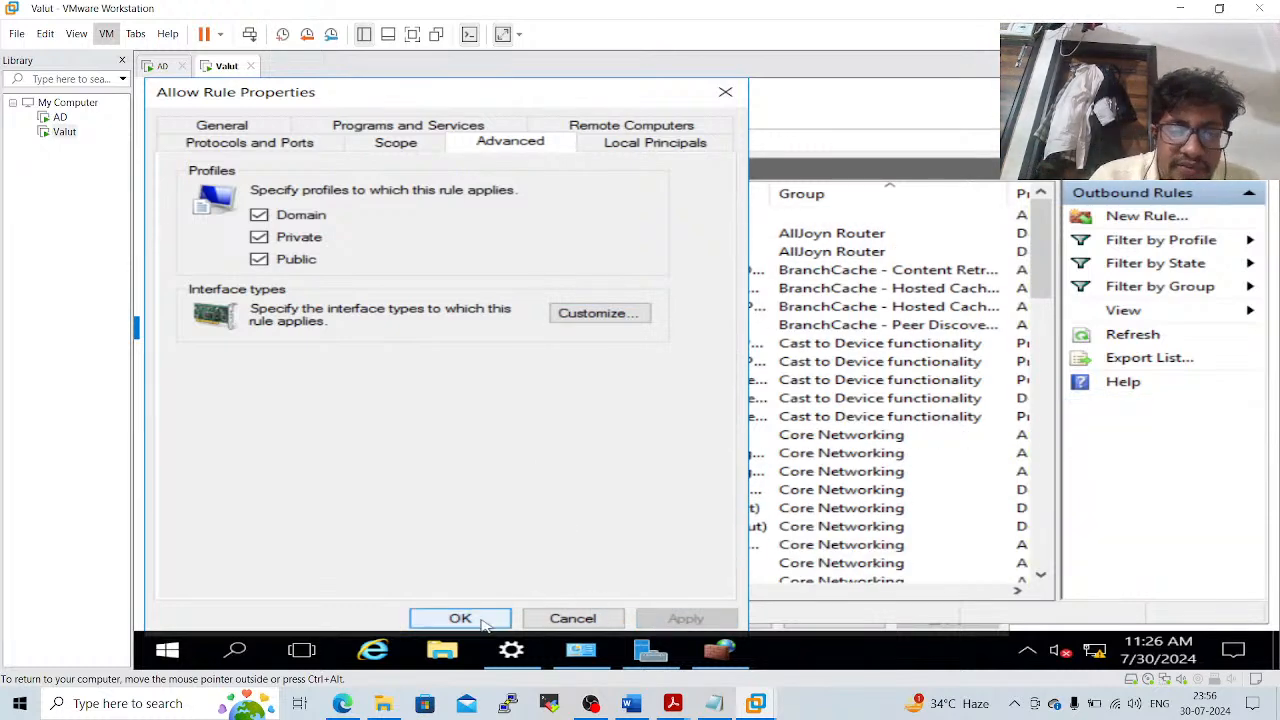
{"action": "left_click", "coordinate": [460, 618]}
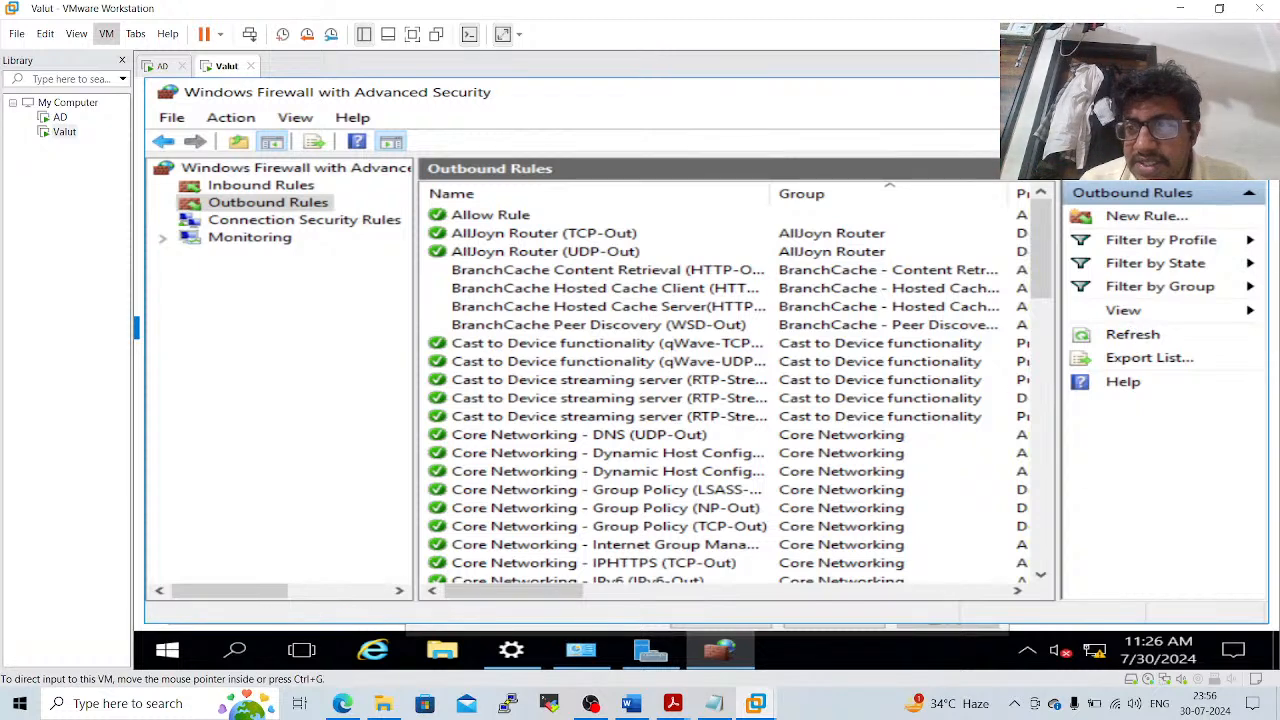
Close the leftover Alow Rule properties and all open firewall, settings and Server Manager windows to reach the Valut desktop
{"action": "left_click", "coordinate": [1246, 92]}
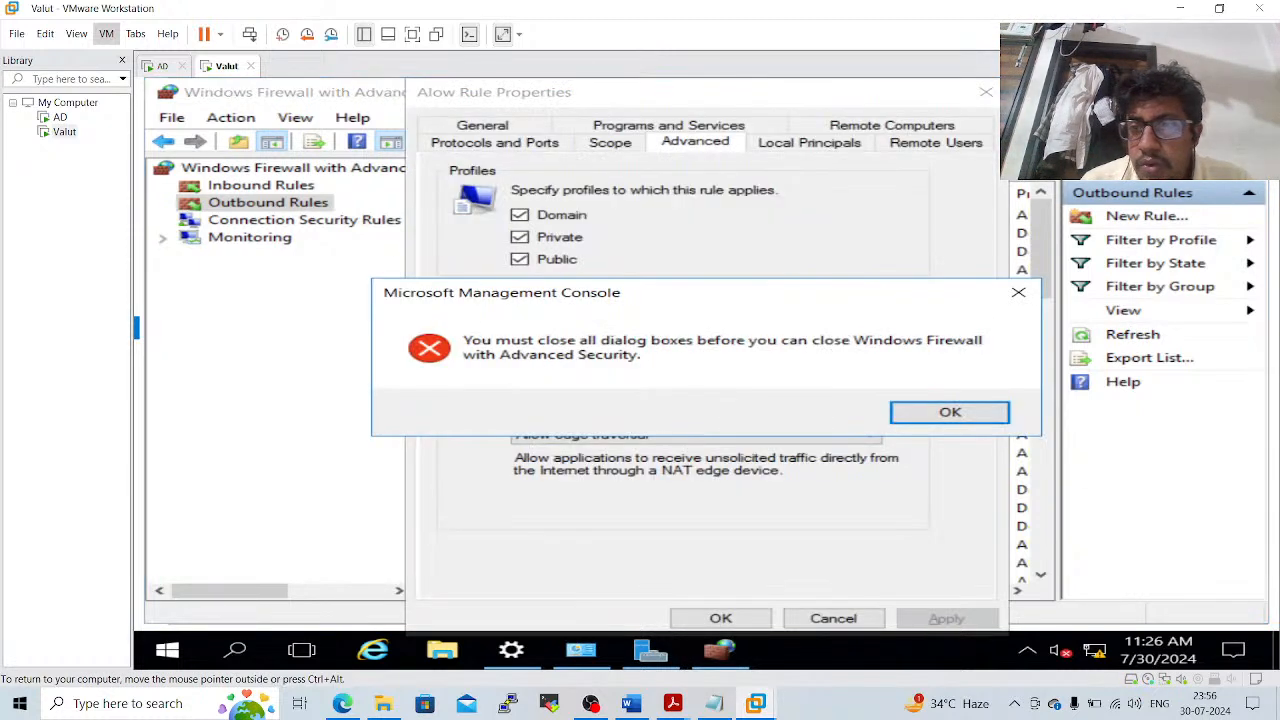
{"action": "left_click", "coordinate": [953, 412]}
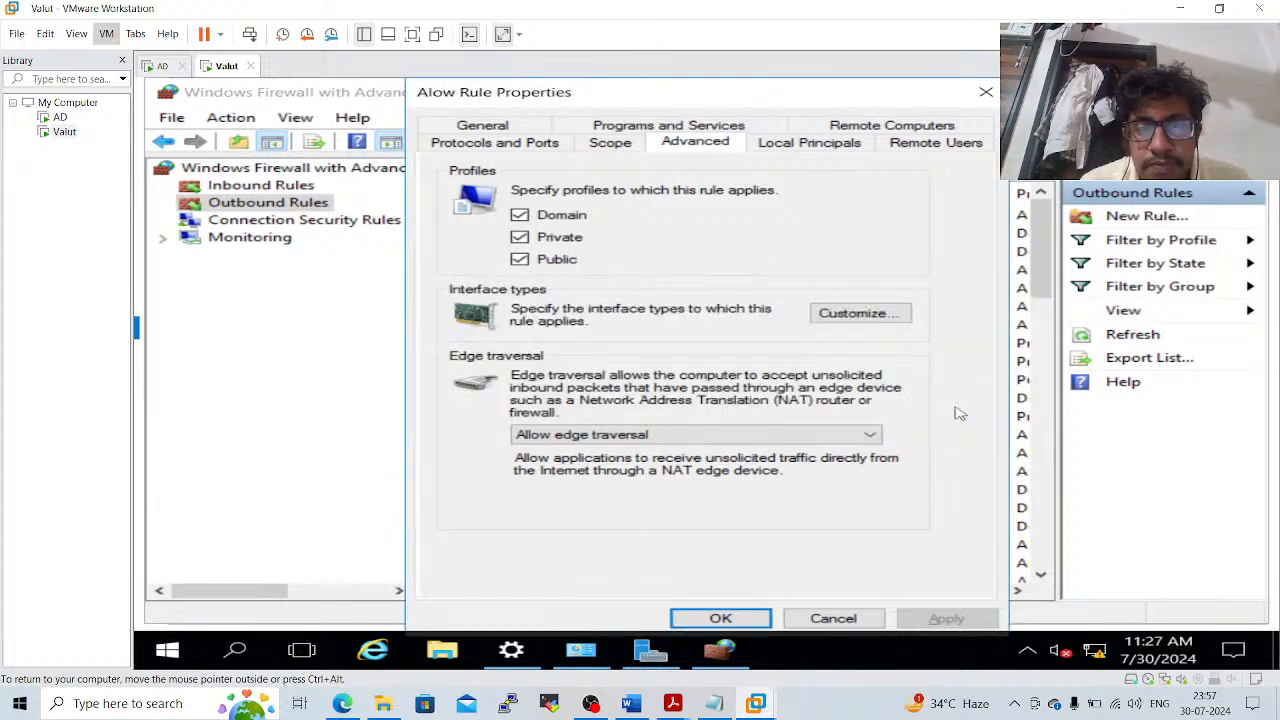
{"action": "left_click", "coordinate": [985, 93]}
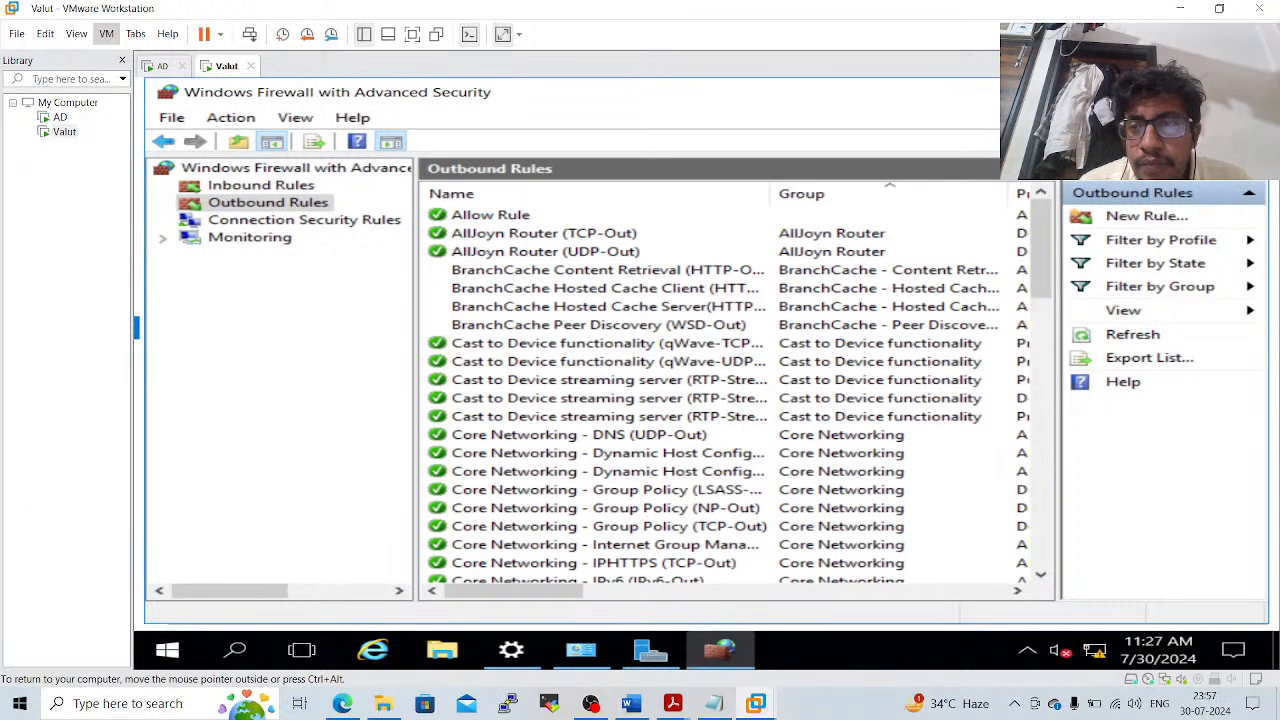
{"action": "left_click", "coordinate": [1244, 92]}
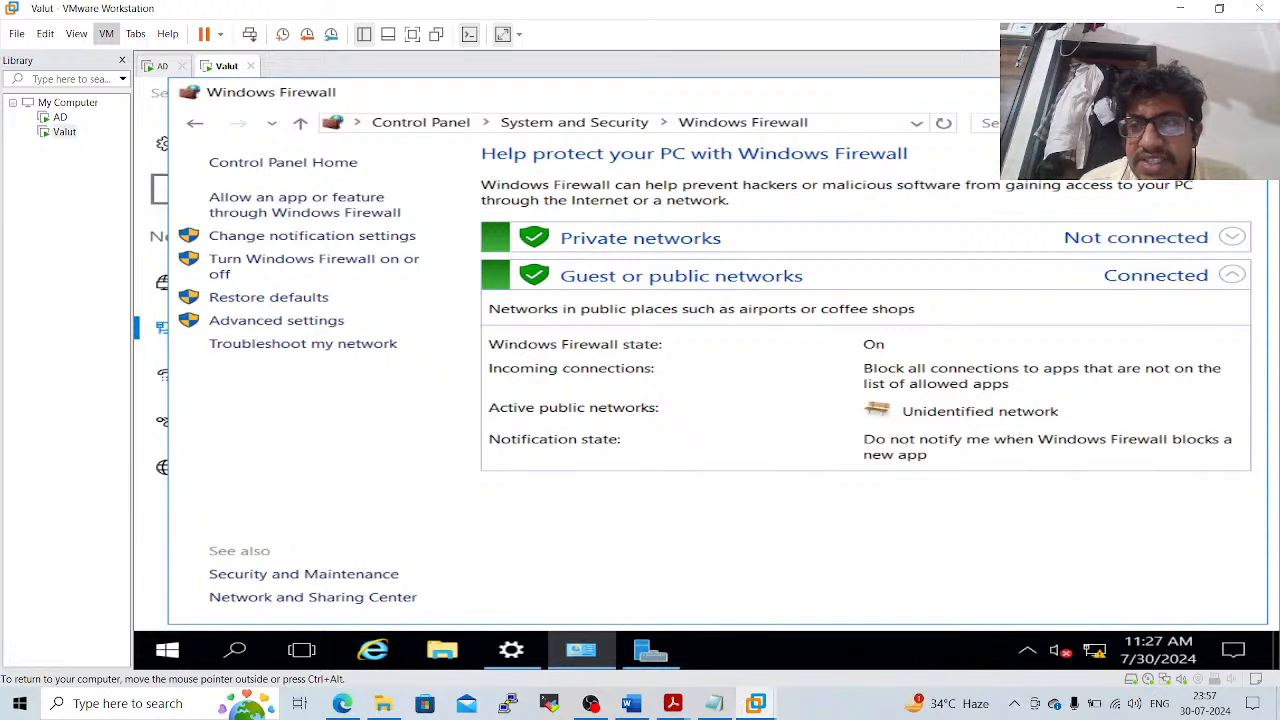
{"action": "left_click", "coordinate": [1244, 92]}
{"action": "left_click", "coordinate": [1244, 92]}
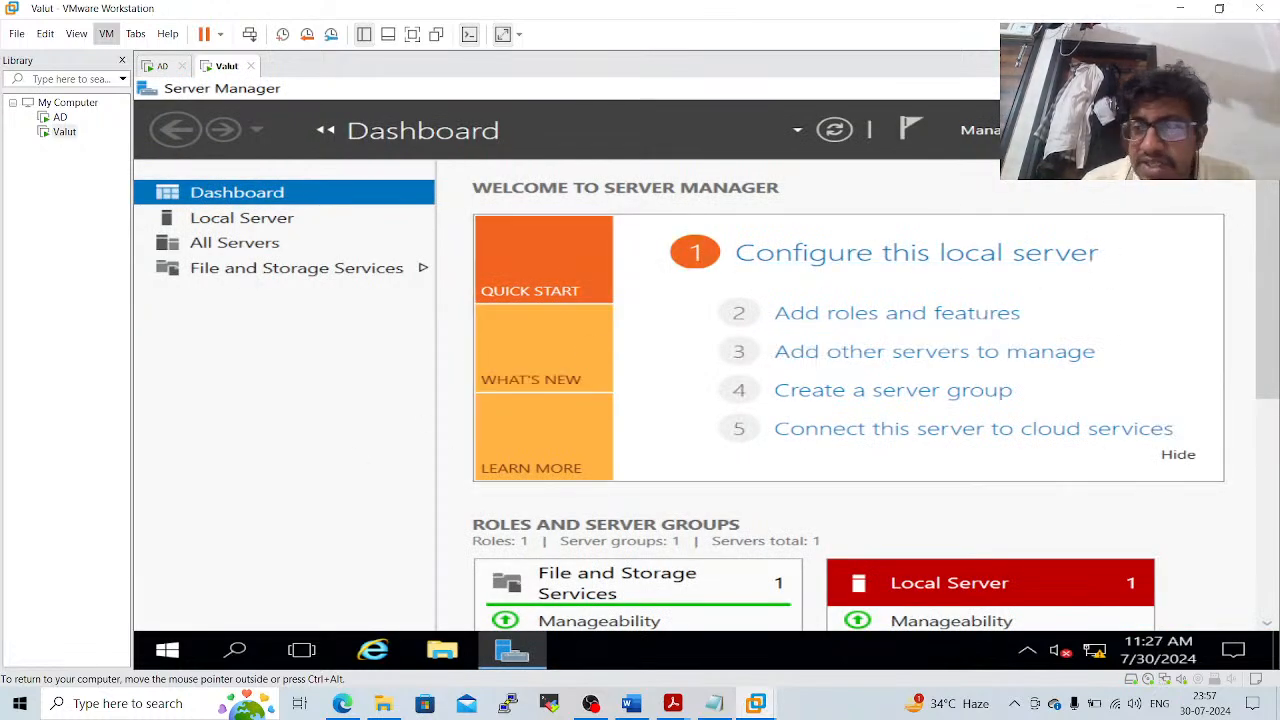
{"action": "left_click", "coordinate": [1250, 90]}
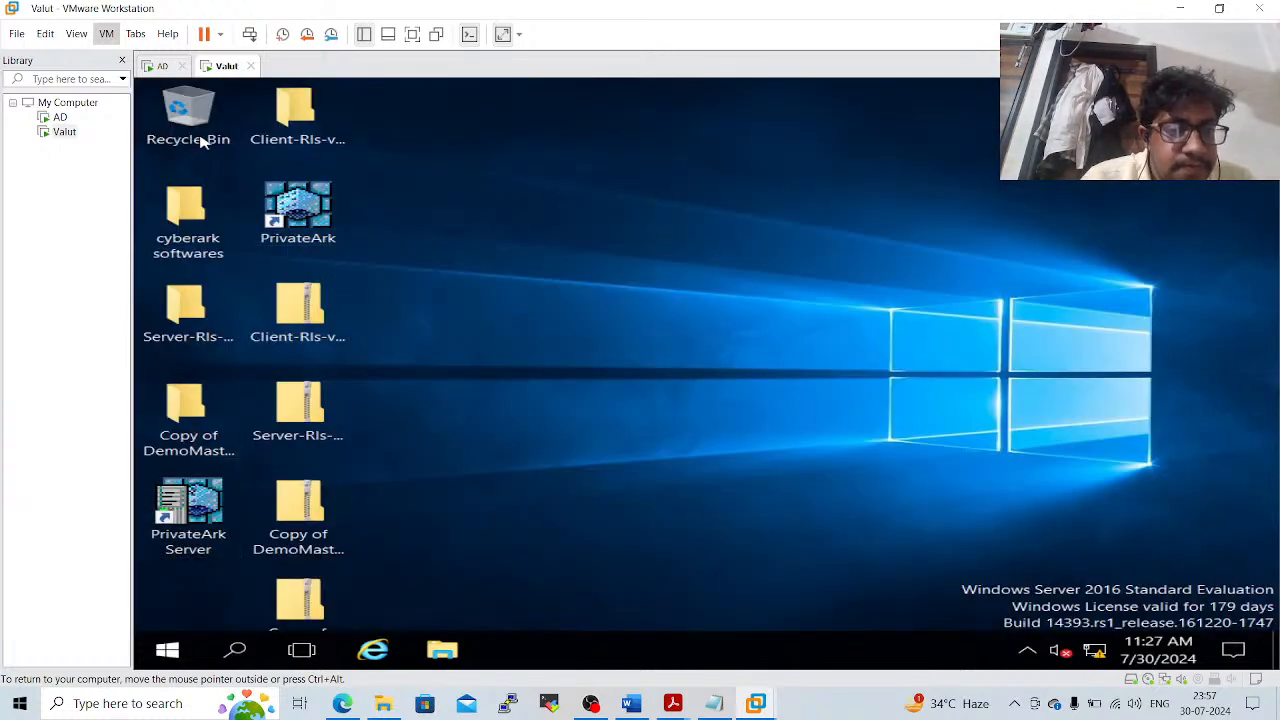
Revert the Valut virtual machine to Snapshot 1 and dismiss the removable devices hint
{"action": "left_click", "coordinate": [110, 38]}
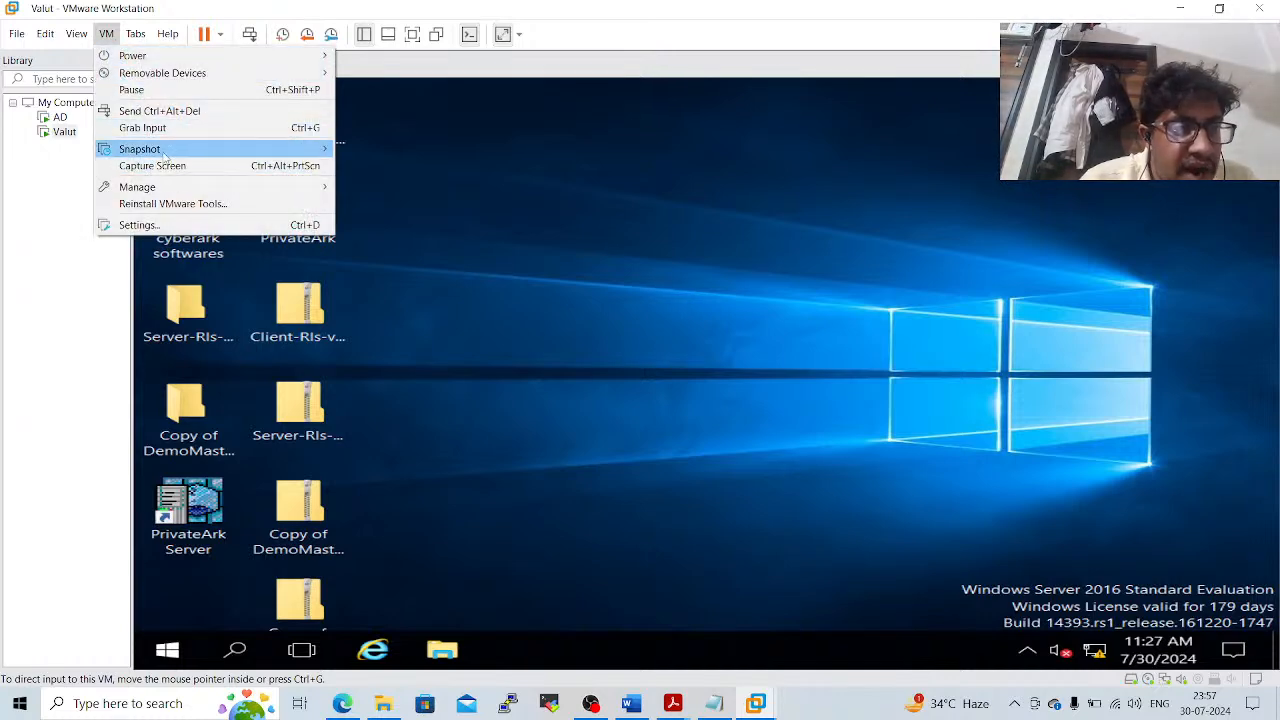
{"action": "mouse_move", "coordinate": [165, 155]}
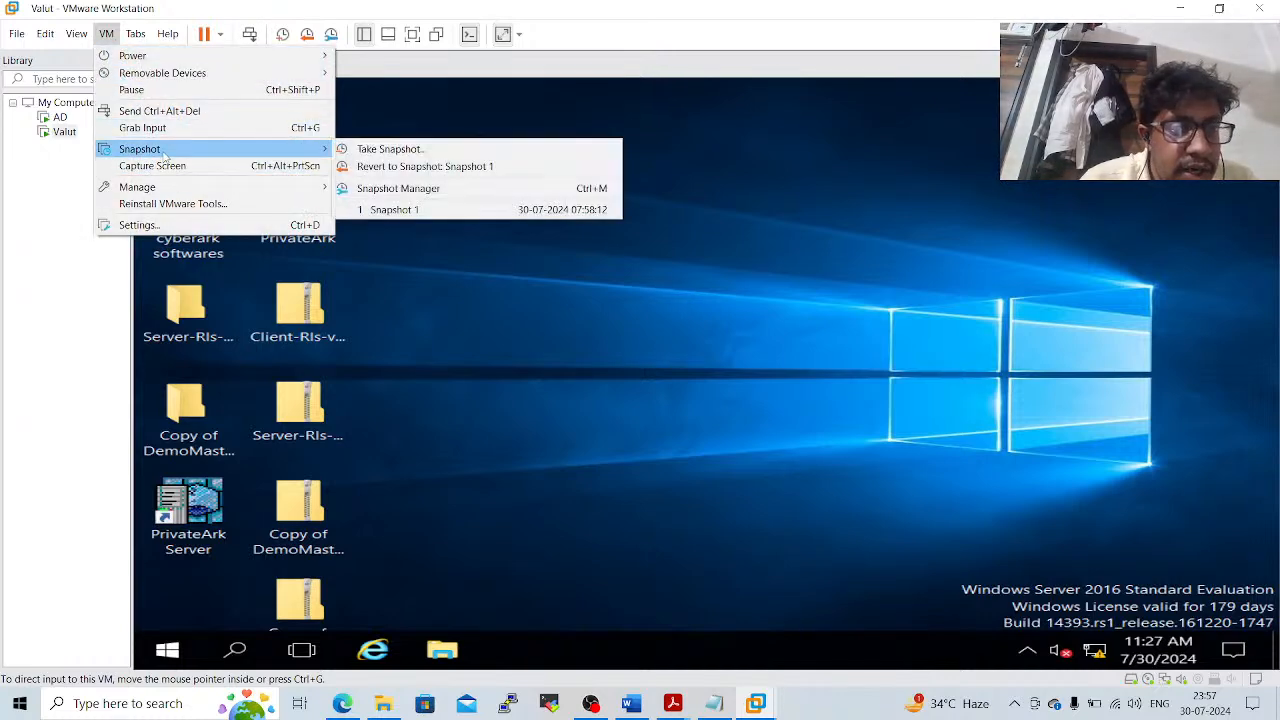
{"action": "left_click", "coordinate": [383, 166]}
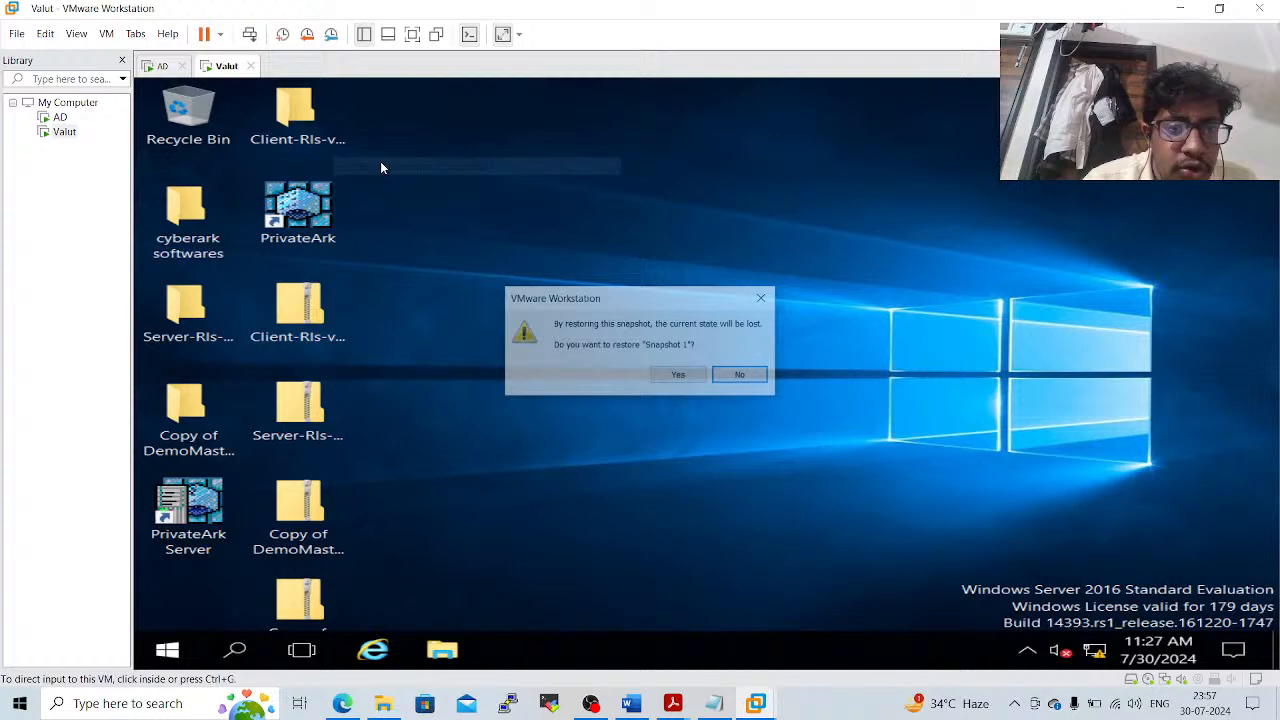
{"action": "left_click", "coordinate": [668, 375]}
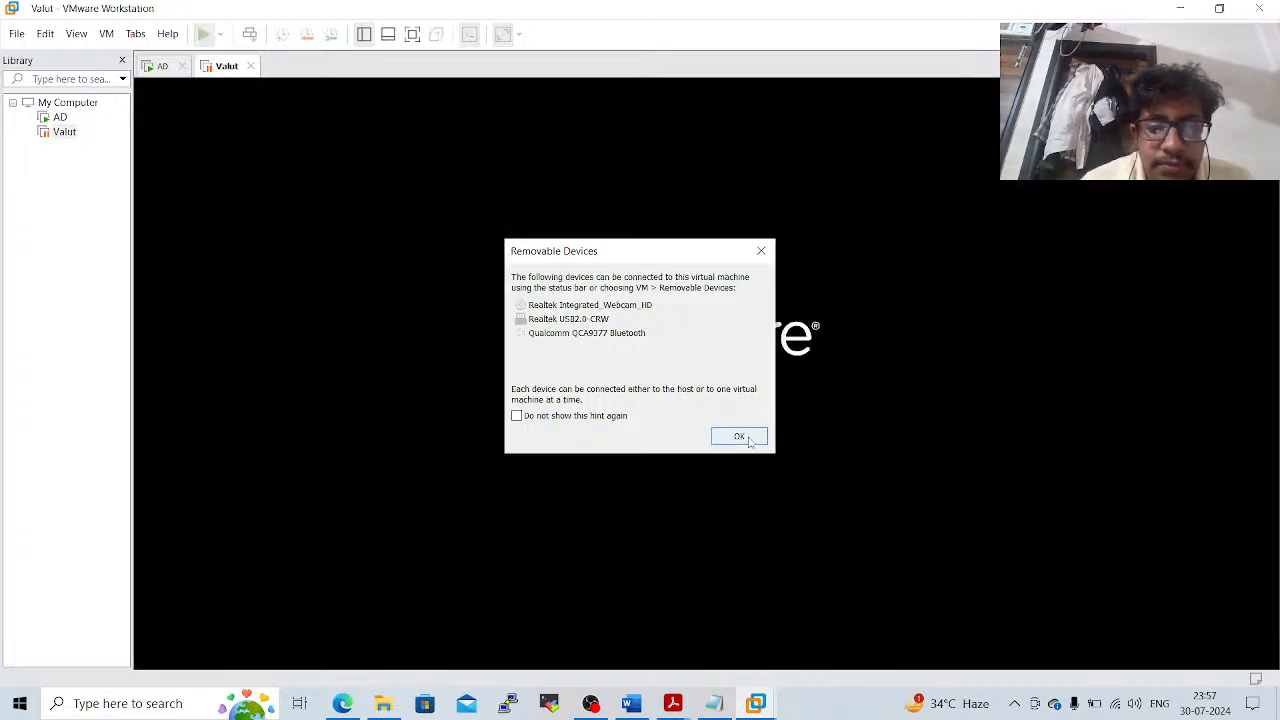
{"action": "left_click", "coordinate": [739, 437]}
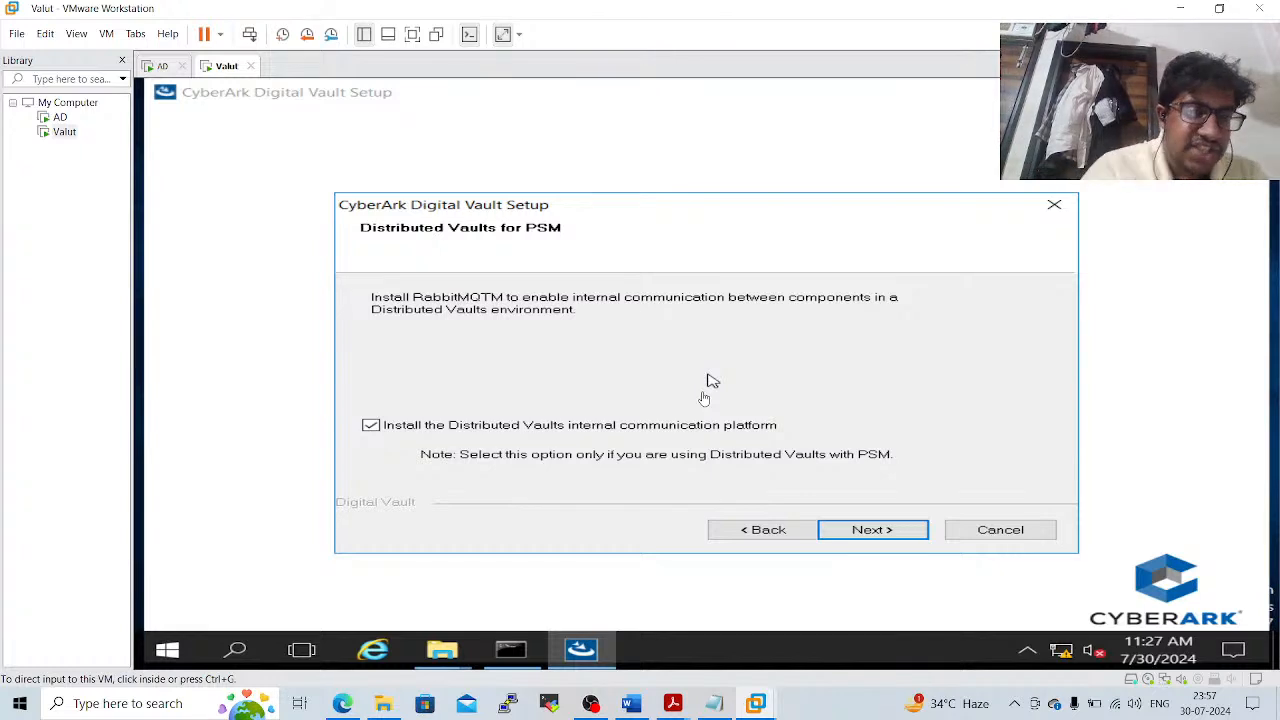
Cancel the CyberArk Digital Vault setup in the restored machine and exit the wizard
{"action": "left_click", "coordinate": [979, 535]}
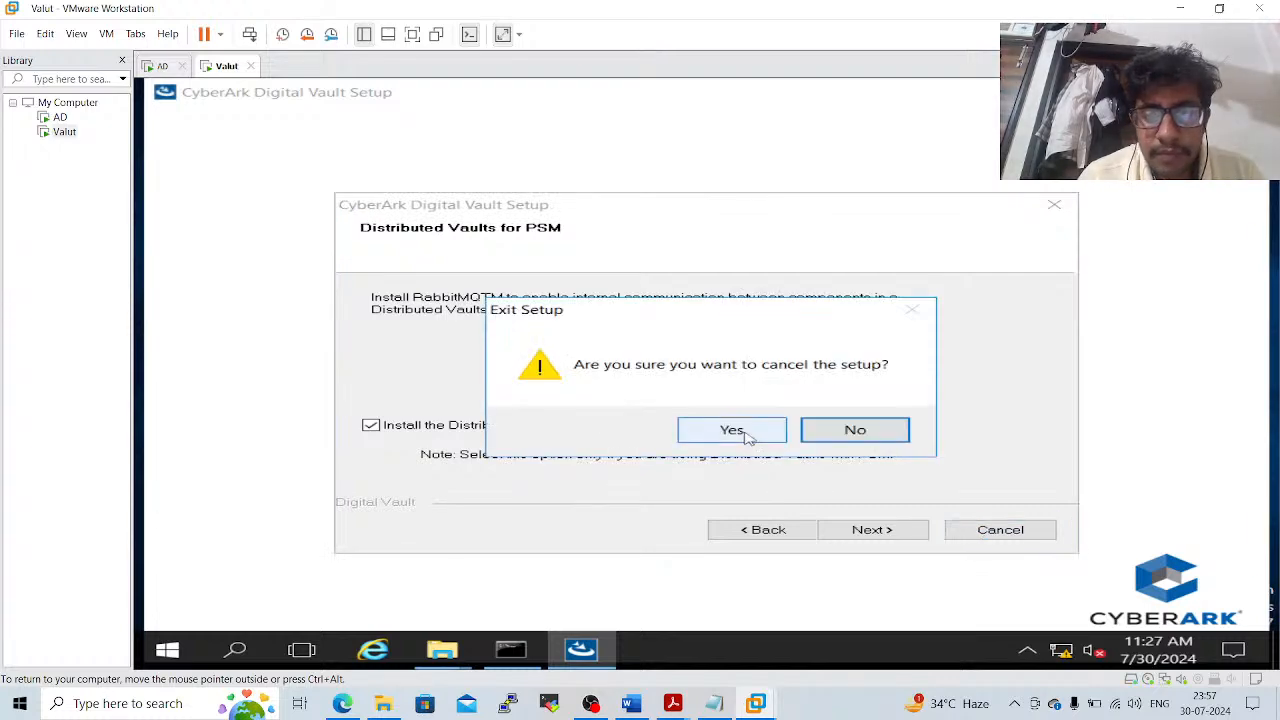
{"action": "left_click", "coordinate": [745, 437]}
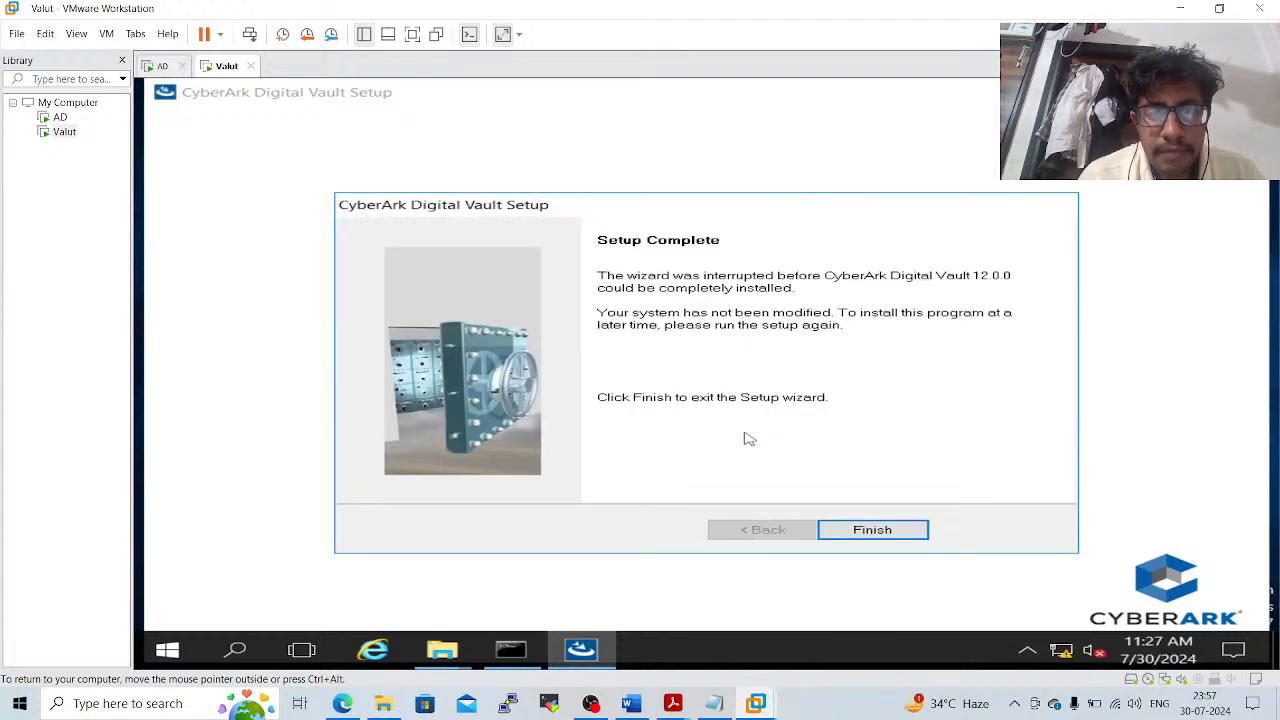
{"action": "left_click", "coordinate": [872, 530]}
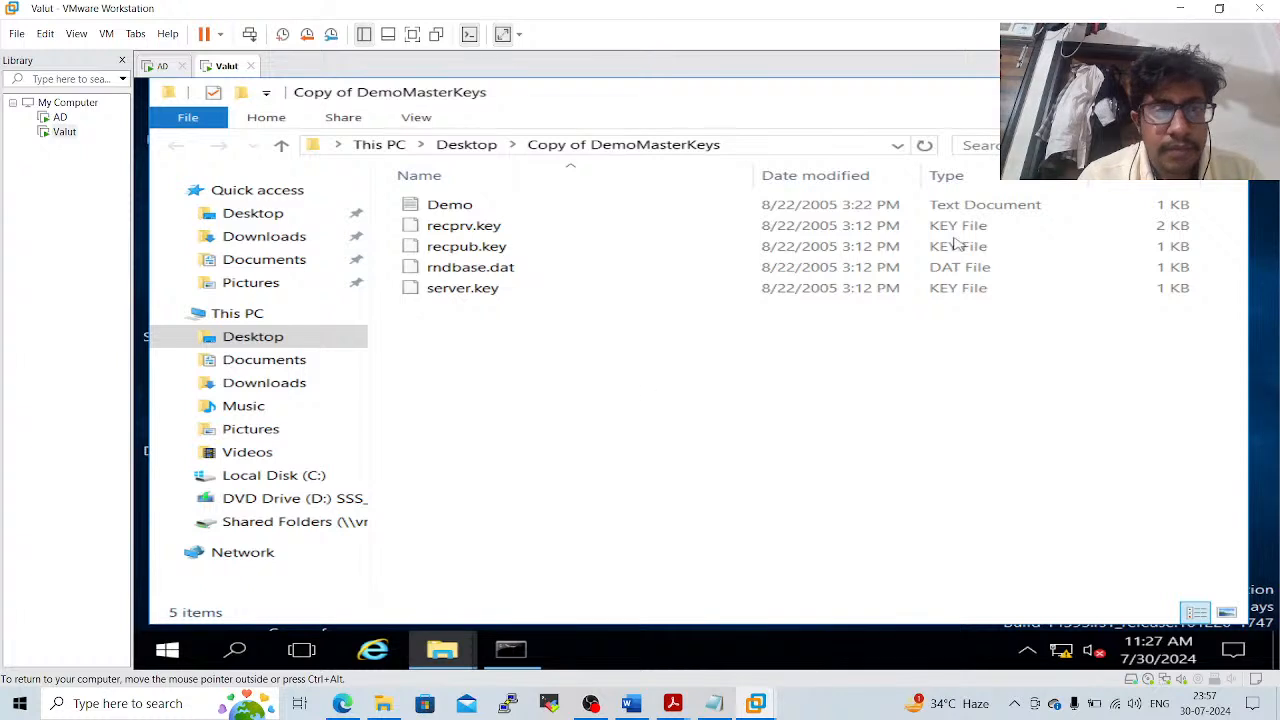
Close the open folder windows and check the contents of the Server-Rls-v12.0 folder on the desktop
{"action": "left_click", "coordinate": [1217, 91]}
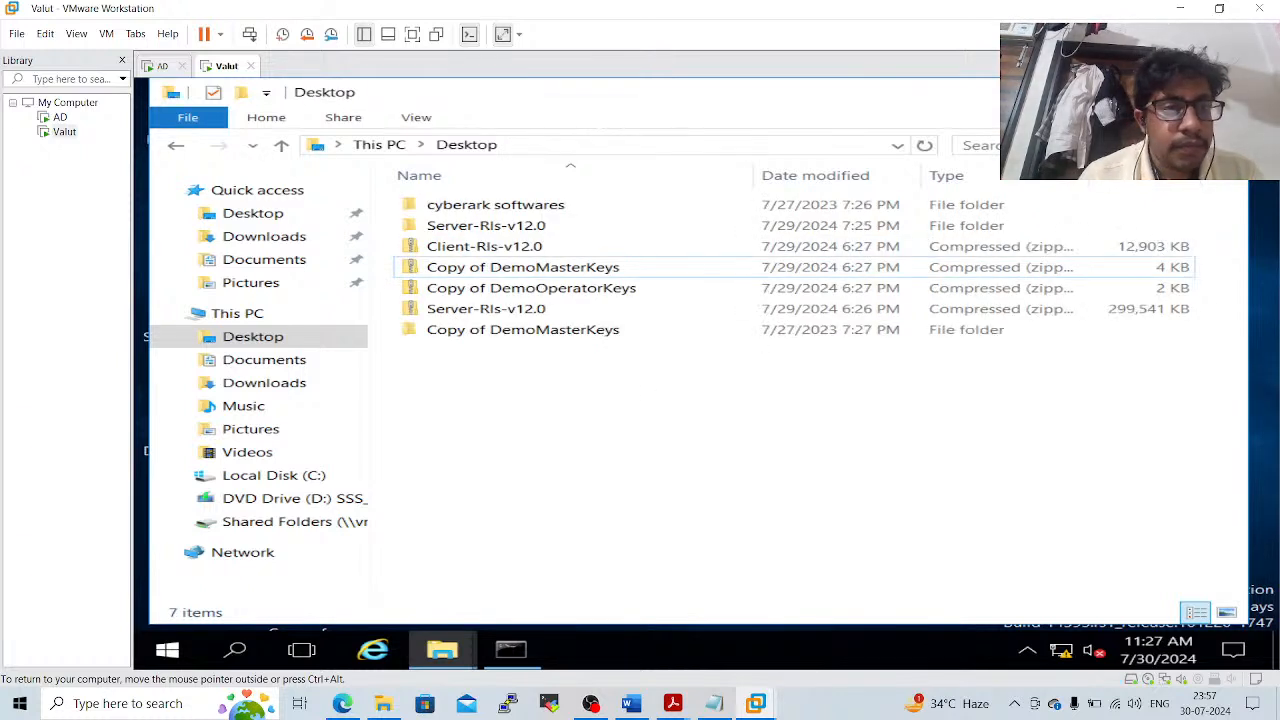
{"action": "left_click", "coordinate": [1219, 91]}
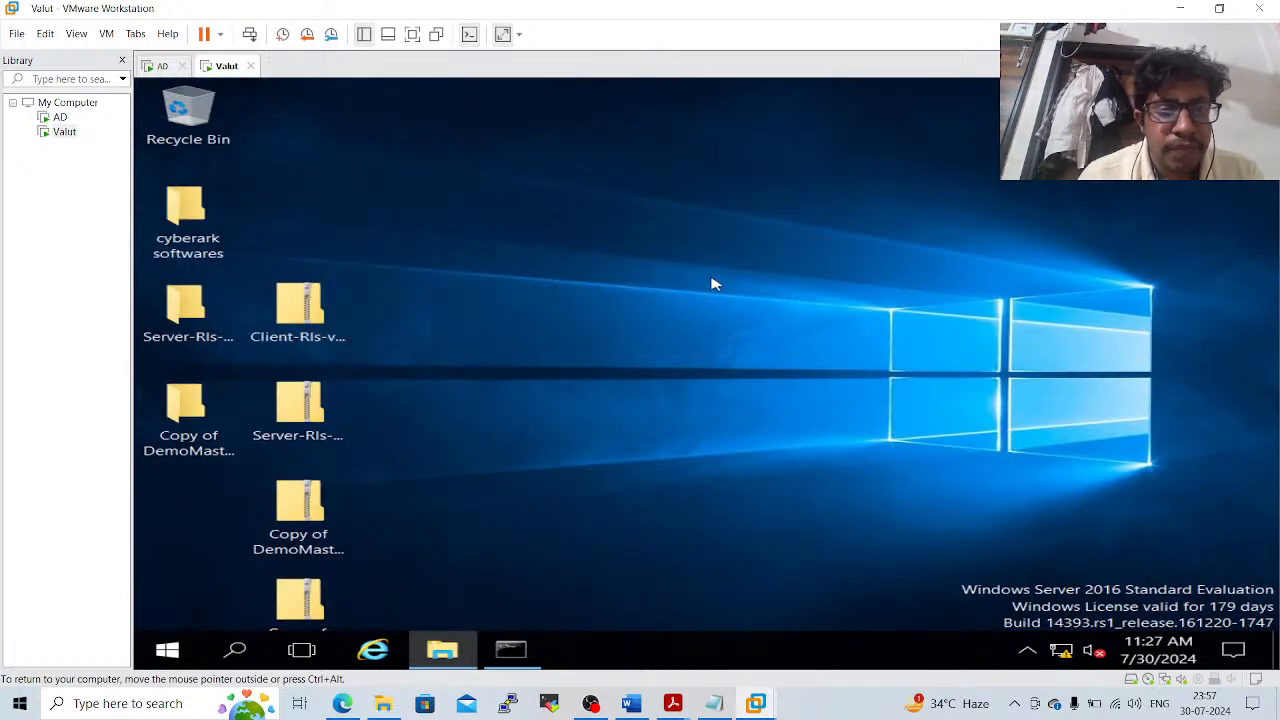
{"action": "double_click", "coordinate": [193, 334]}
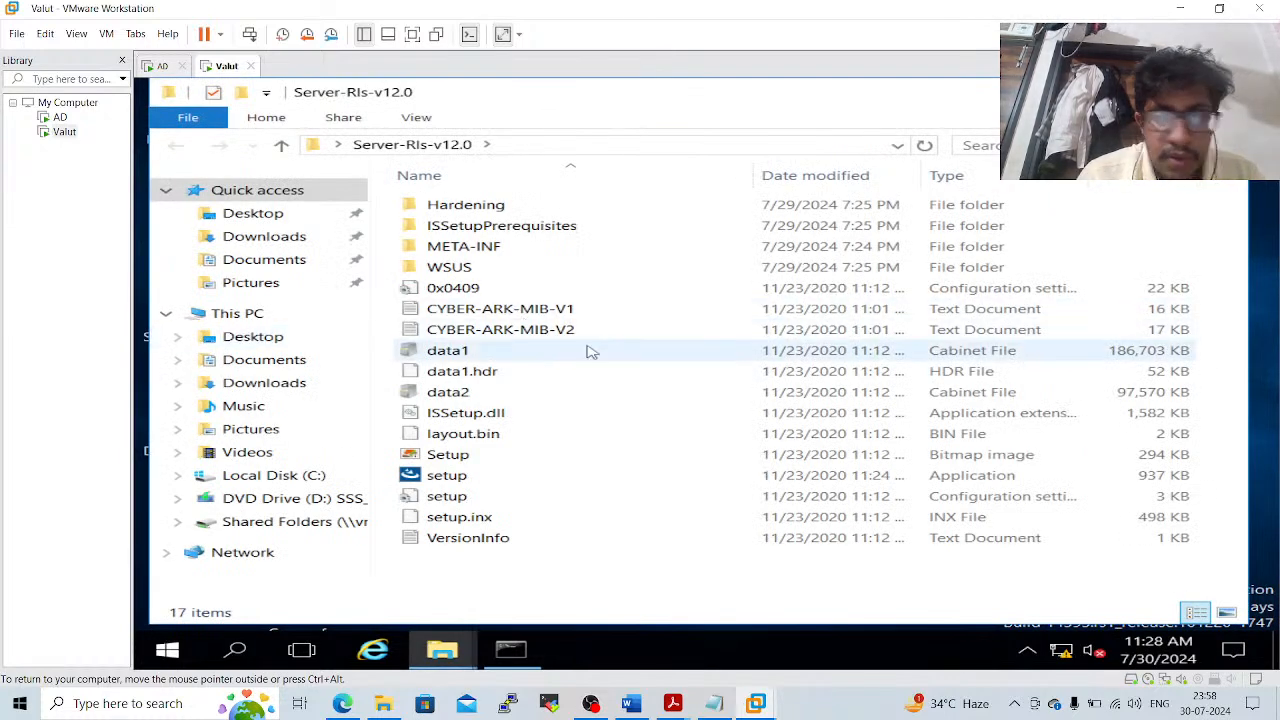
{"action": "left_click", "coordinate": [1086, 92]}
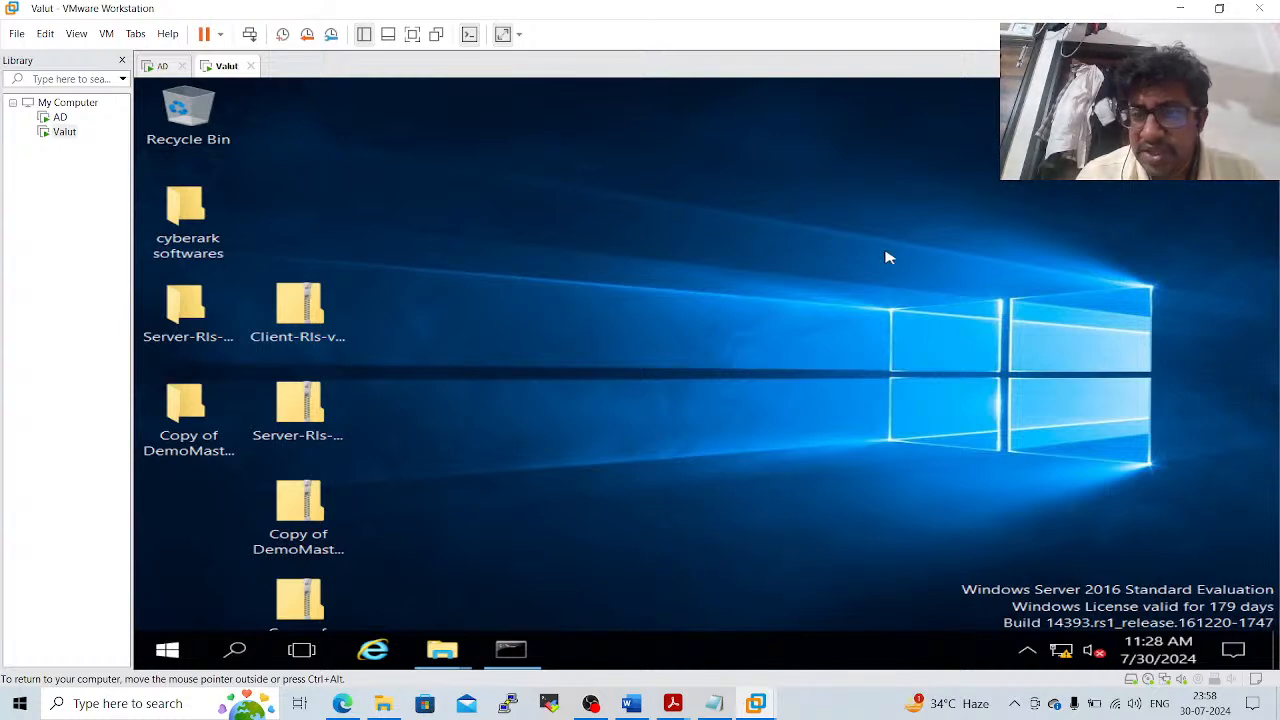
Try to start the date command directly from the Run dialog
{"action": "key", "text": "super+r"}
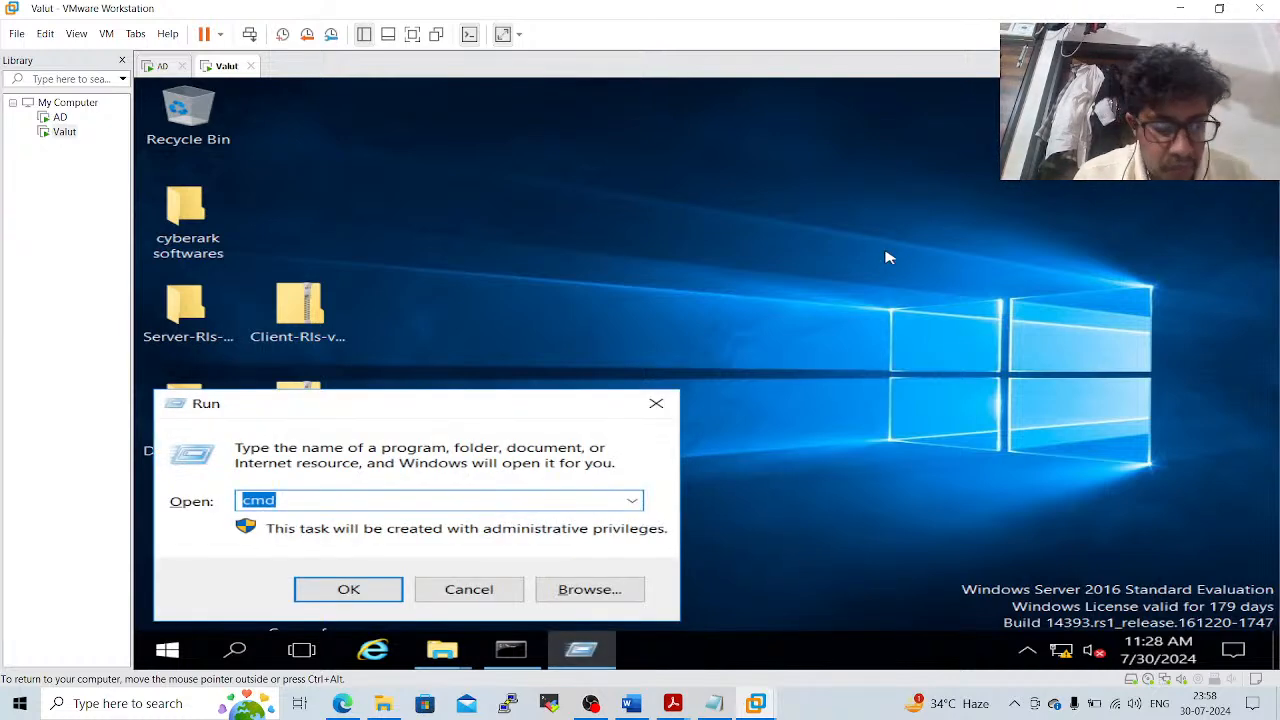
{"action": "type", "text": "date"}
{"action": "key", "text": "Return"}
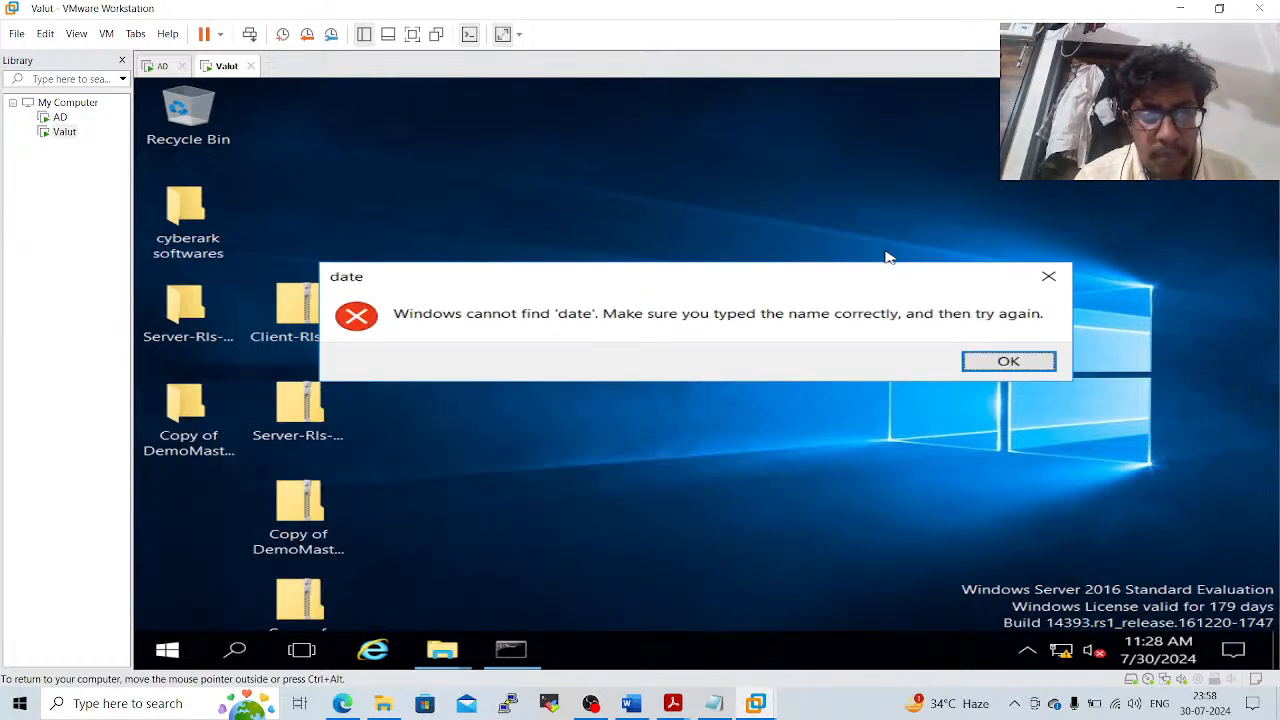
{"action": "key", "text": "Return"}
Open a command prompt with cmd, set the system date to 07/27/2023 with the date command, and put the window away
{"action": "type", "text": "cmd"}
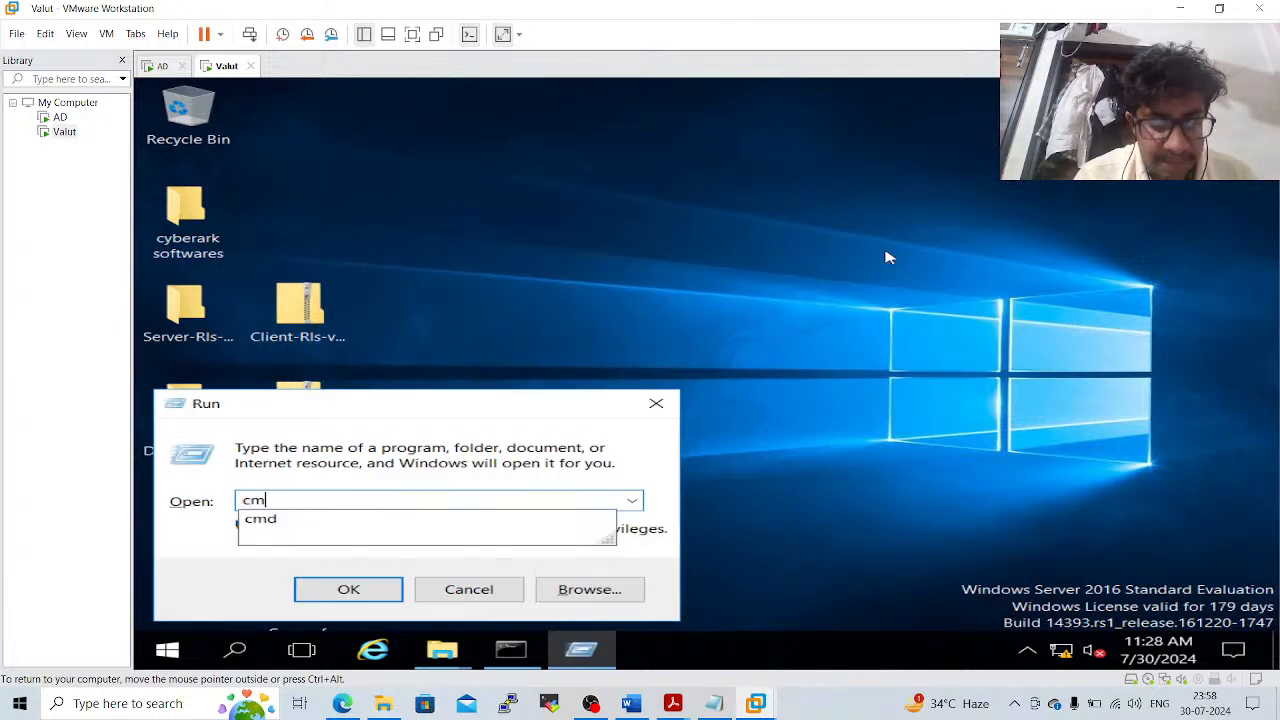
{"action": "key", "text": "Return"}
{"action": "type", "text": "date"}
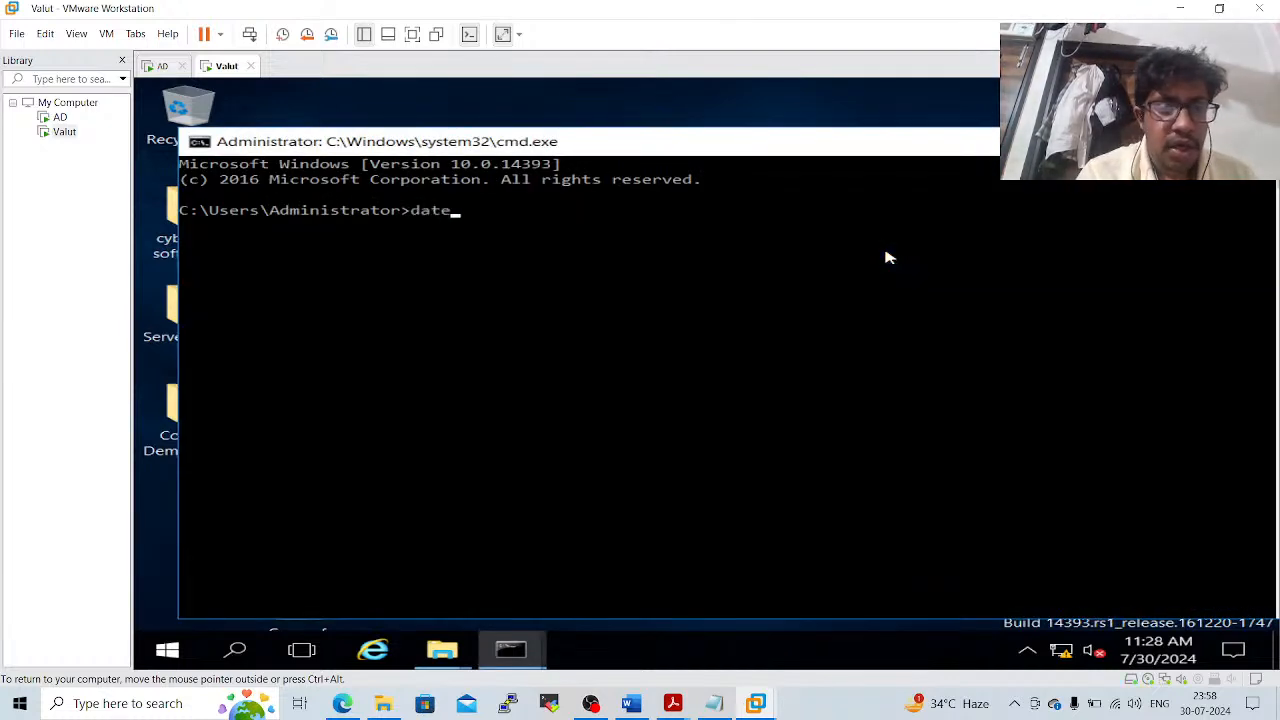
{"action": "key", "text": "Return"}
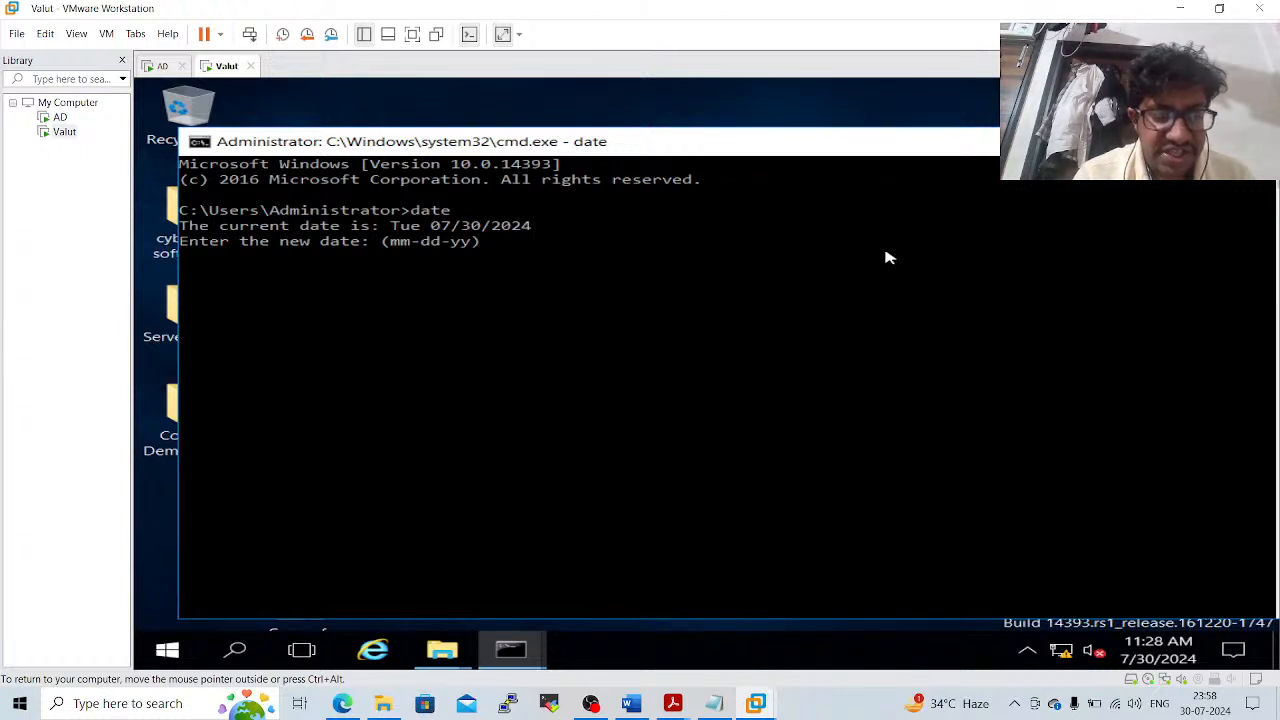
{"action": "type", "text": "07"}
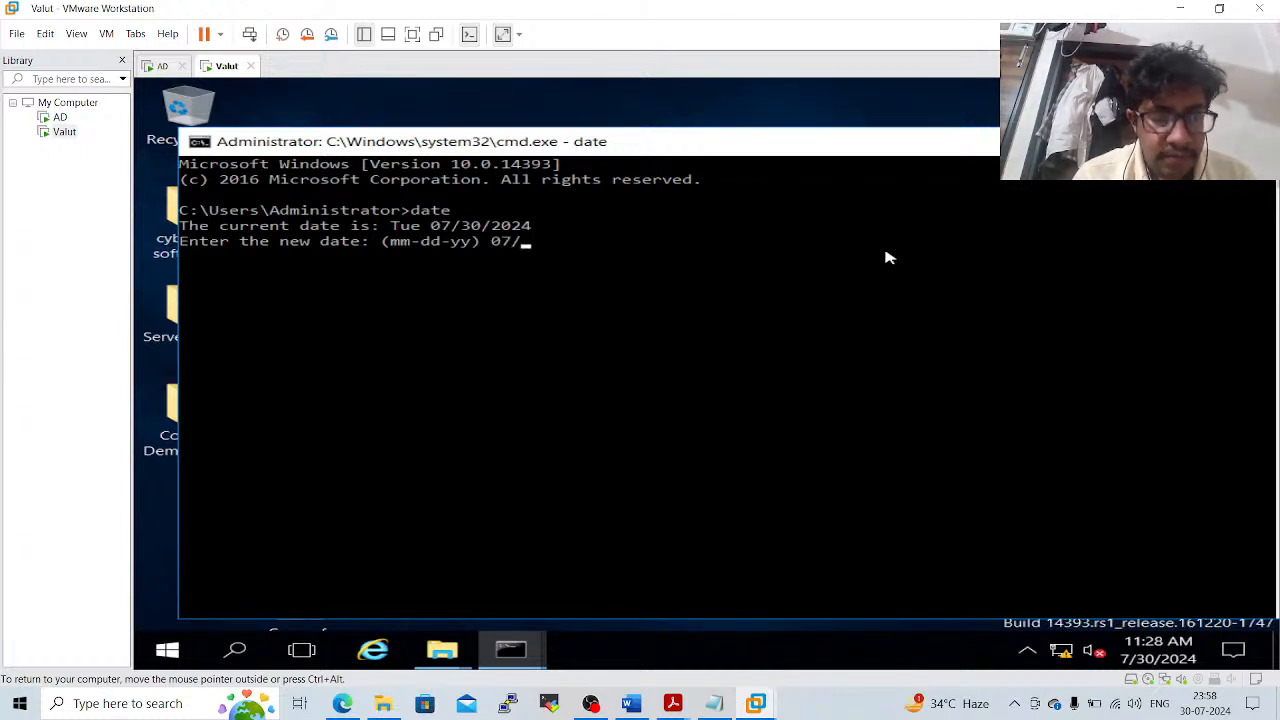
{"action": "type", "text": "/27/2023"}
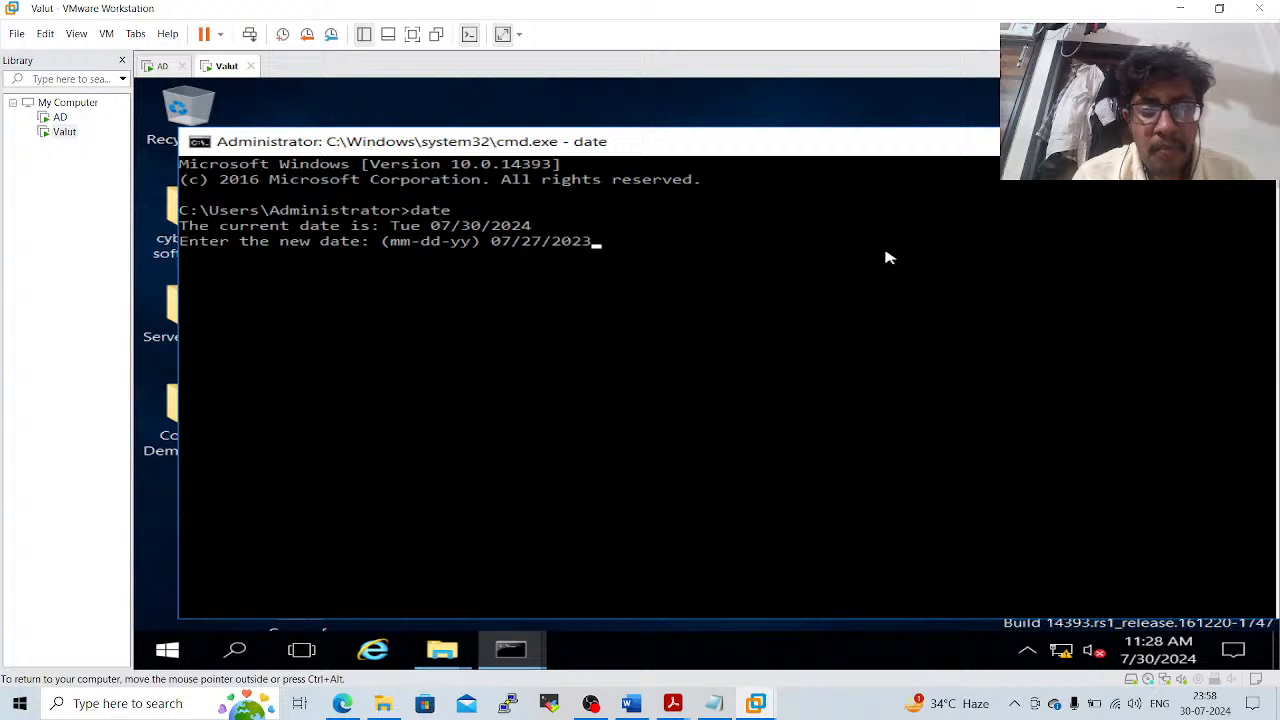
{"action": "key", "text": "Return"}
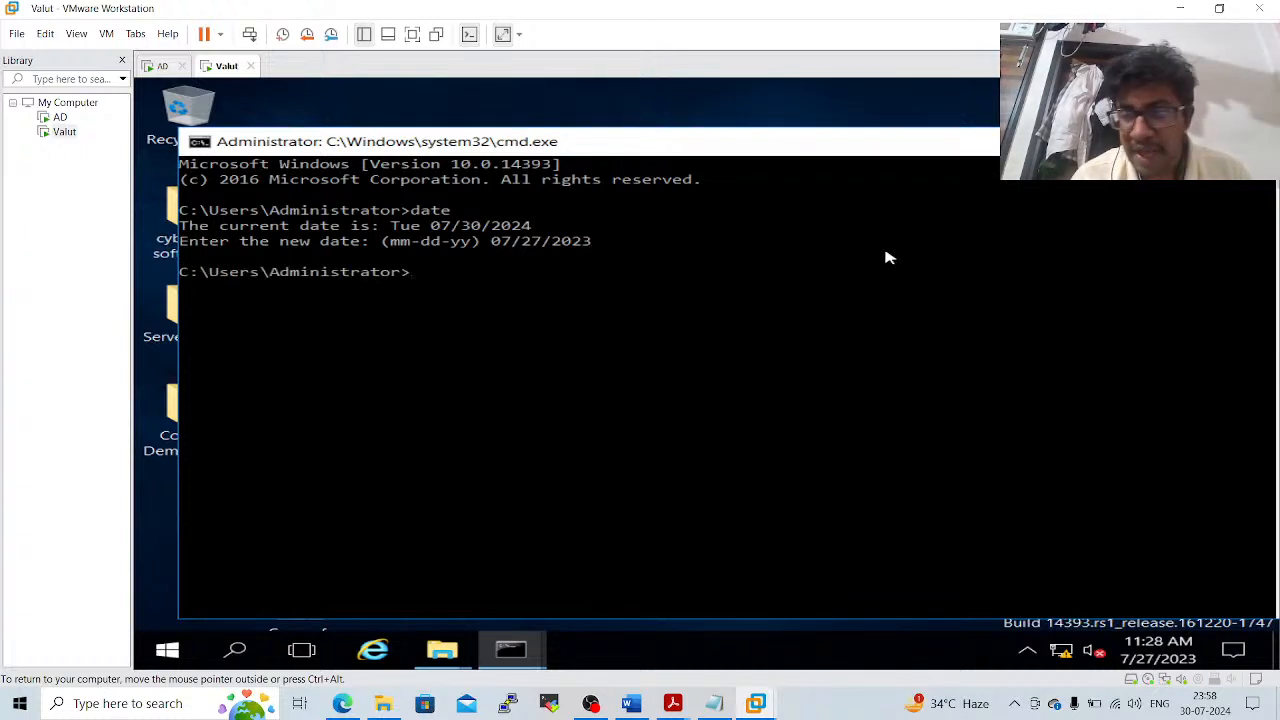
{"action": "left_click", "coordinate": [1136, 141]}
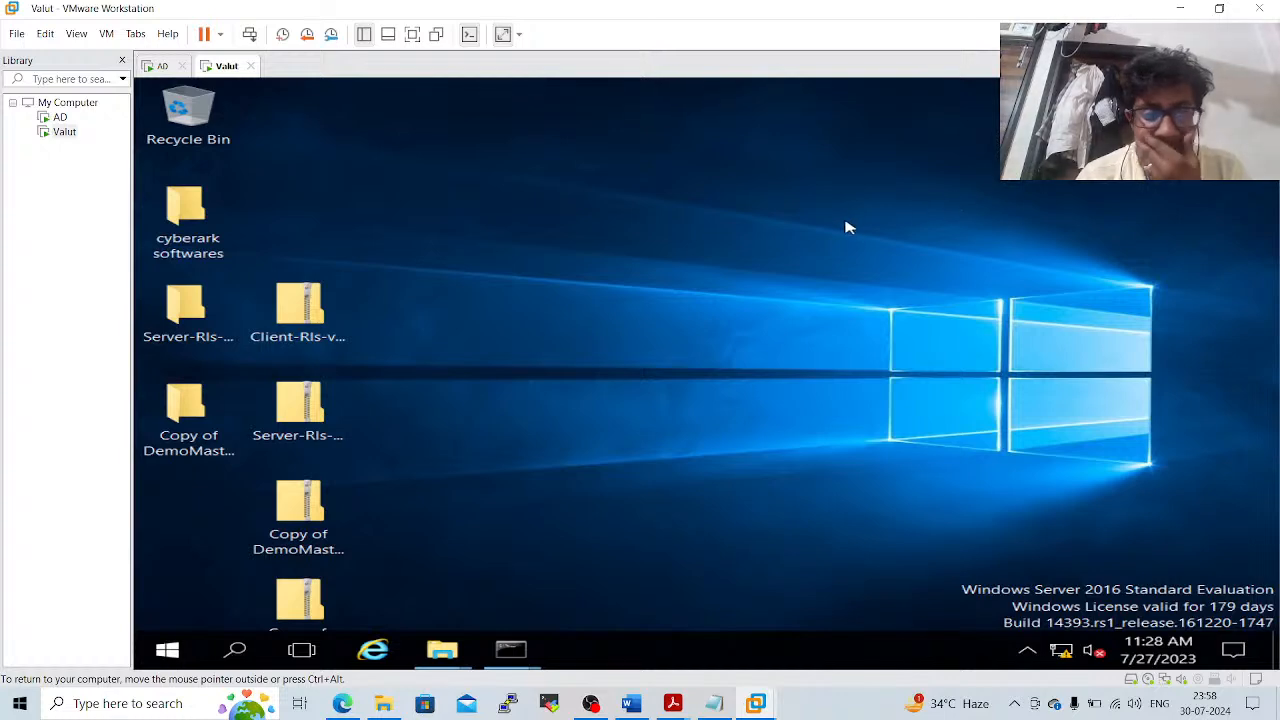
Launch the setup application from the Server-Rls-v12.0 folder and continue past the installer's welcome page
{"action": "double_click", "coordinate": [193, 316]}
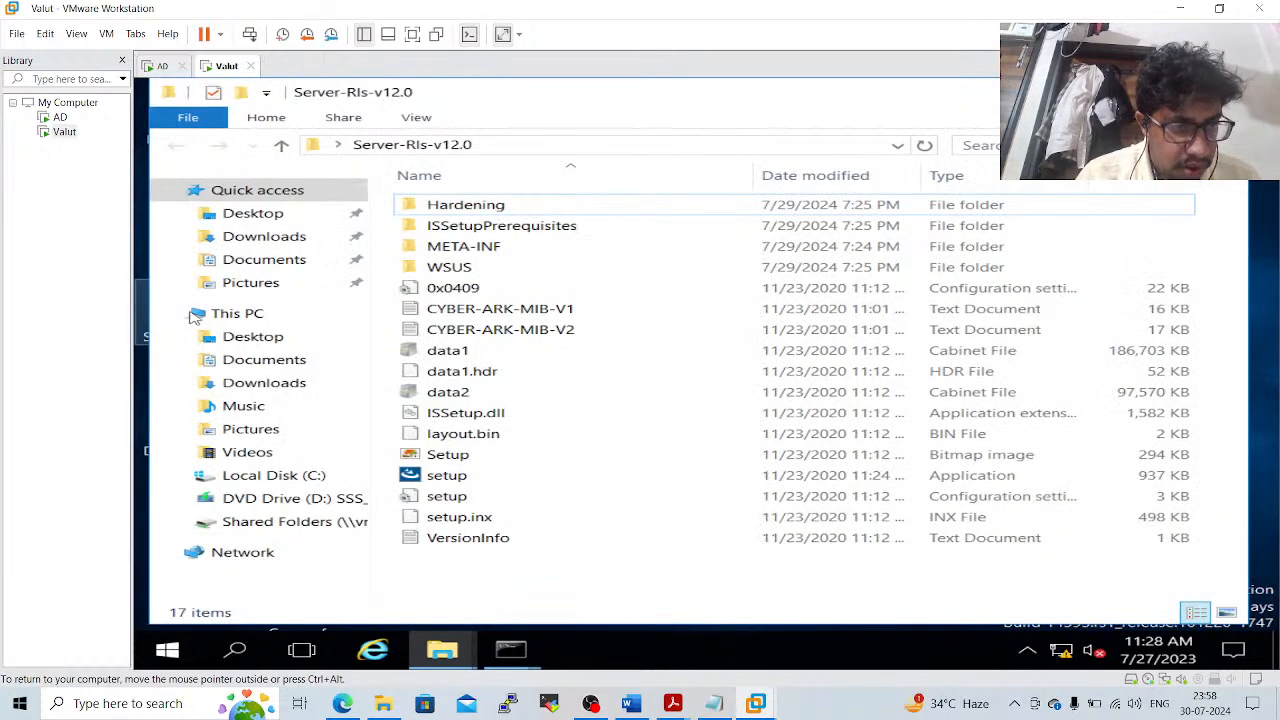
{"action": "double_click", "coordinate": [437, 476]}
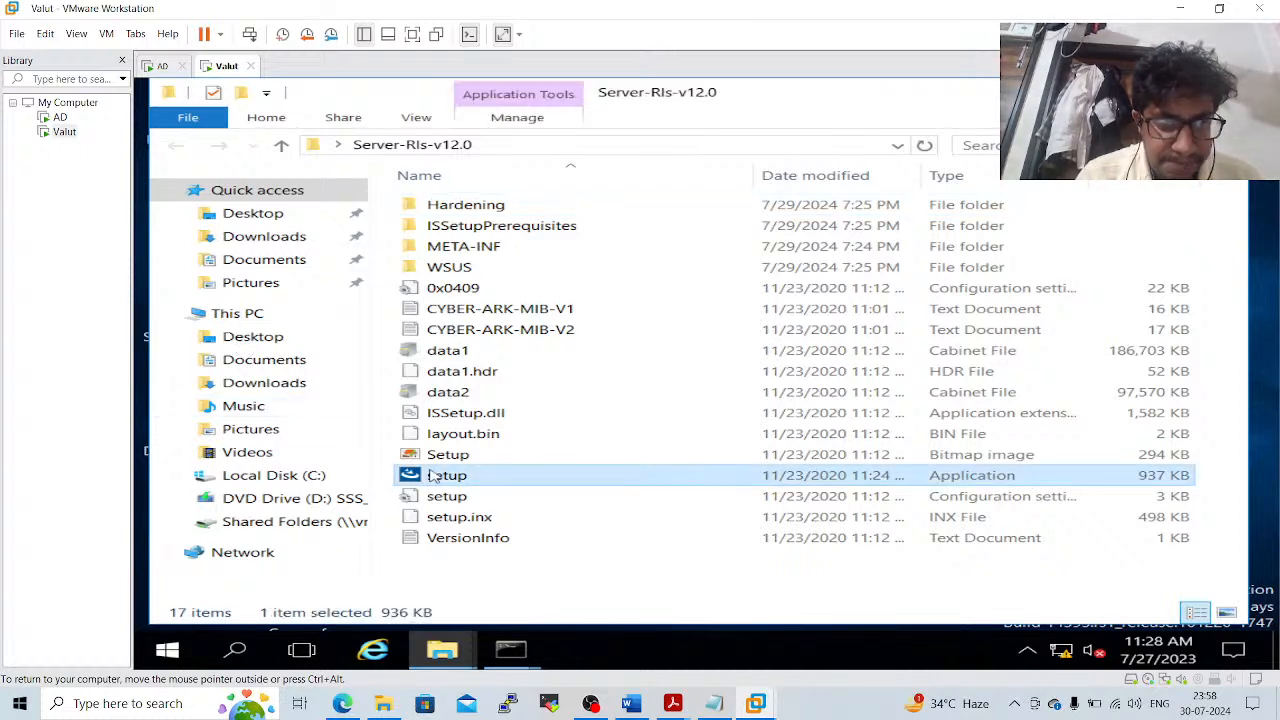
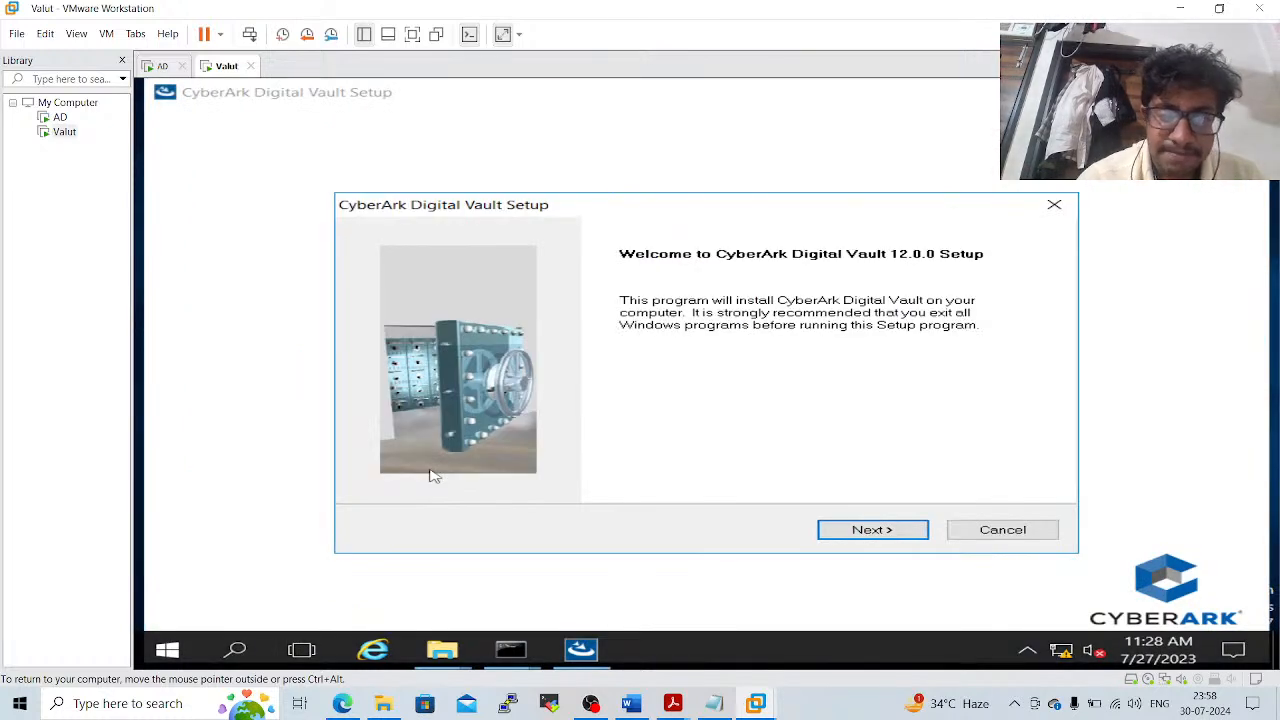
{"action": "left_click", "coordinate": [831, 532]}
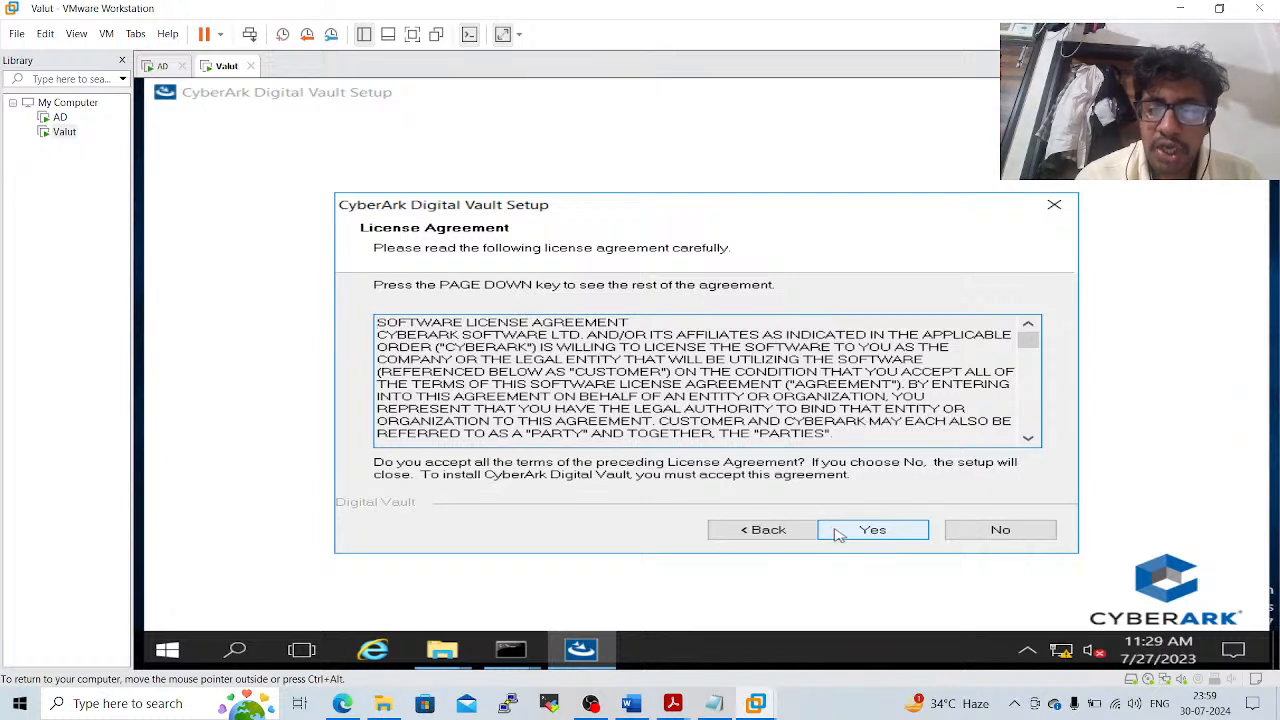
Accept the license agreement and enter cyberark as the registration name
{"action": "left_click", "coordinate": [838, 532]}
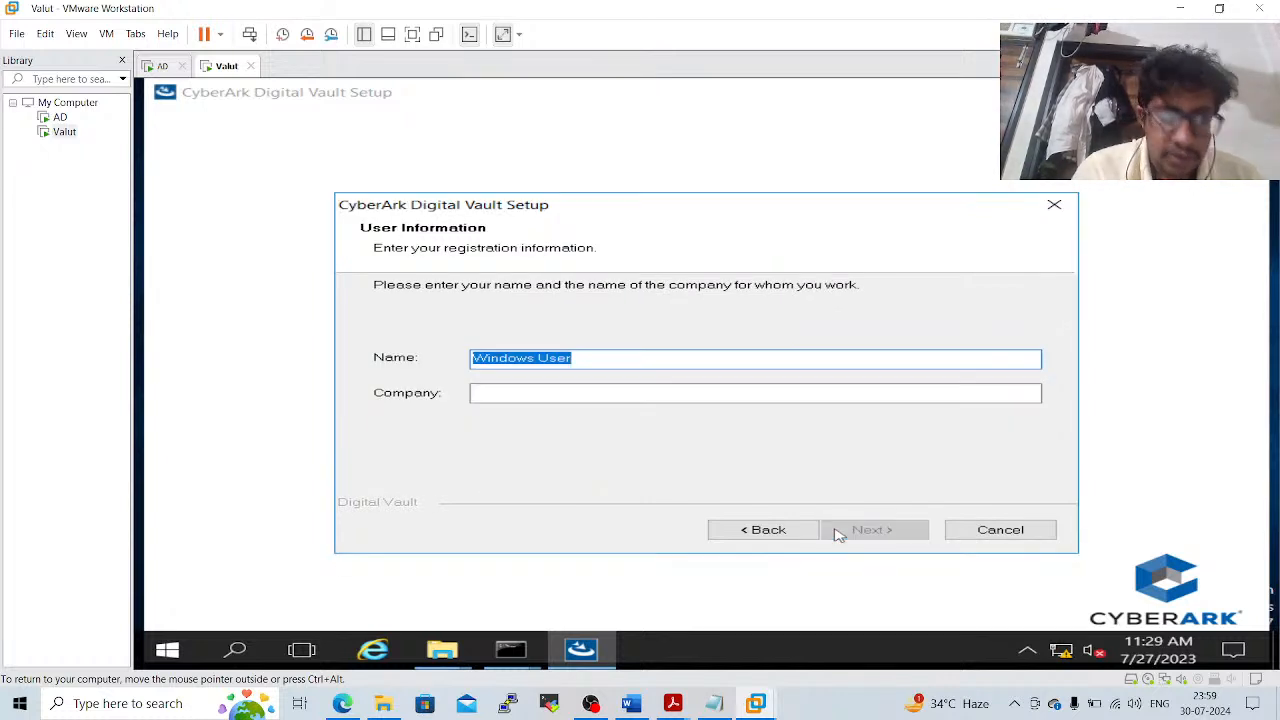
{"action": "type", "text": "cyberark"}
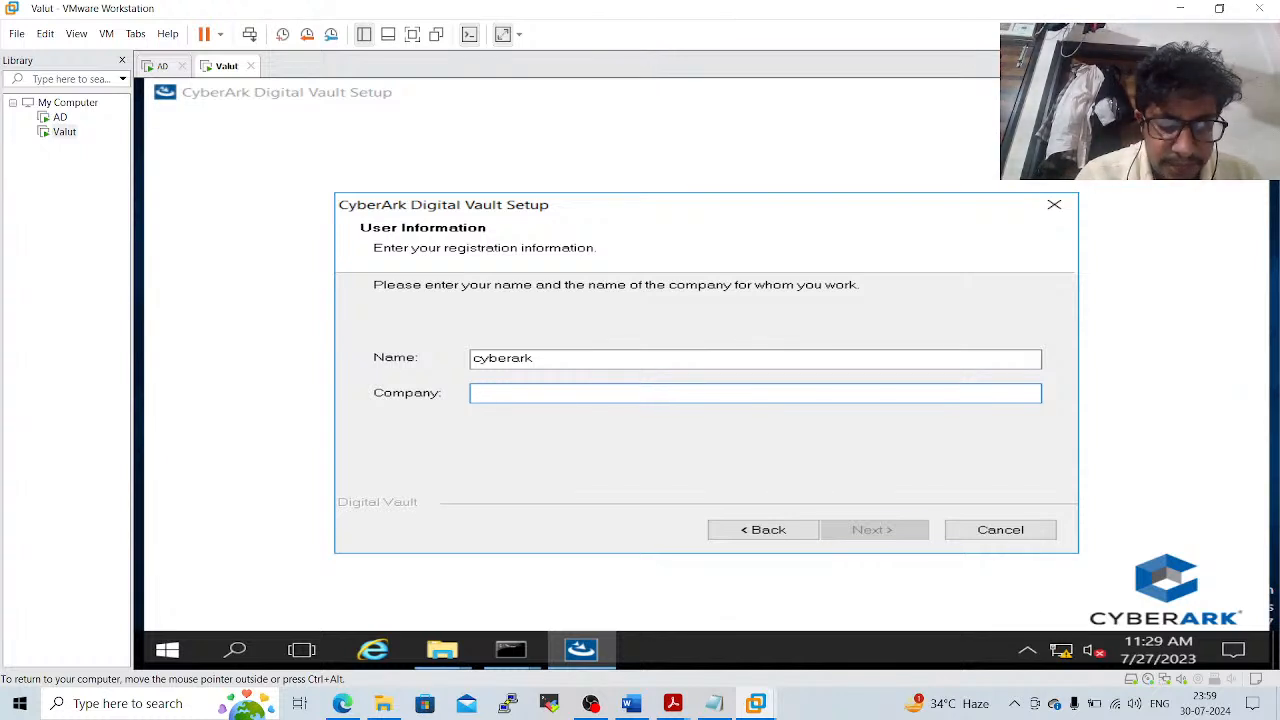
{"action": "type", "text": "serve"}
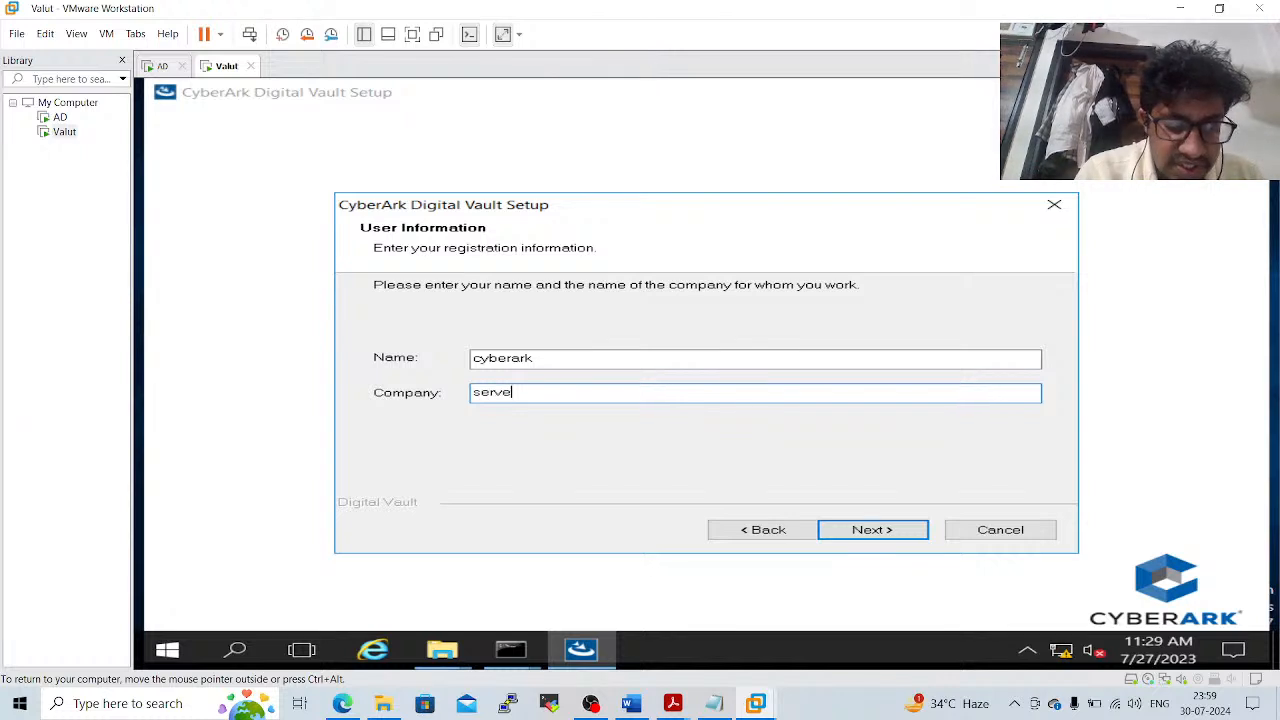
{"action": "type", "text": "r1.middl"}
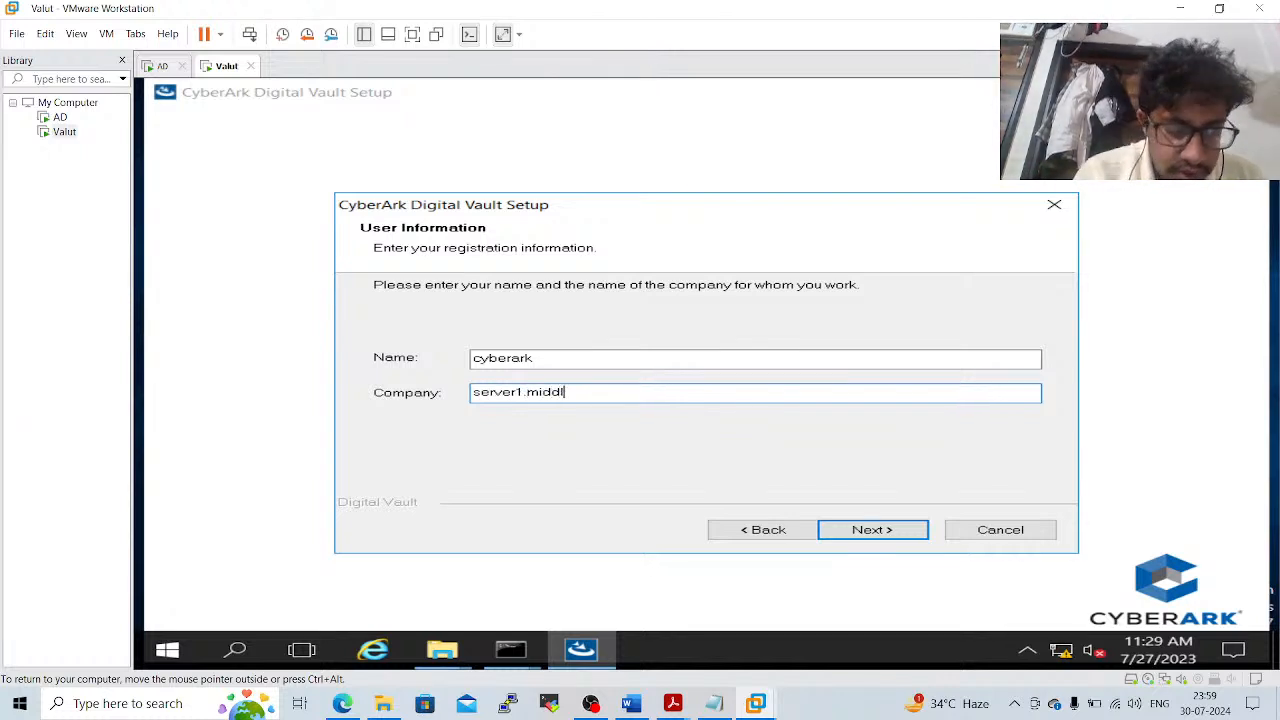
{"action": "type", "text": "ewaretech"}
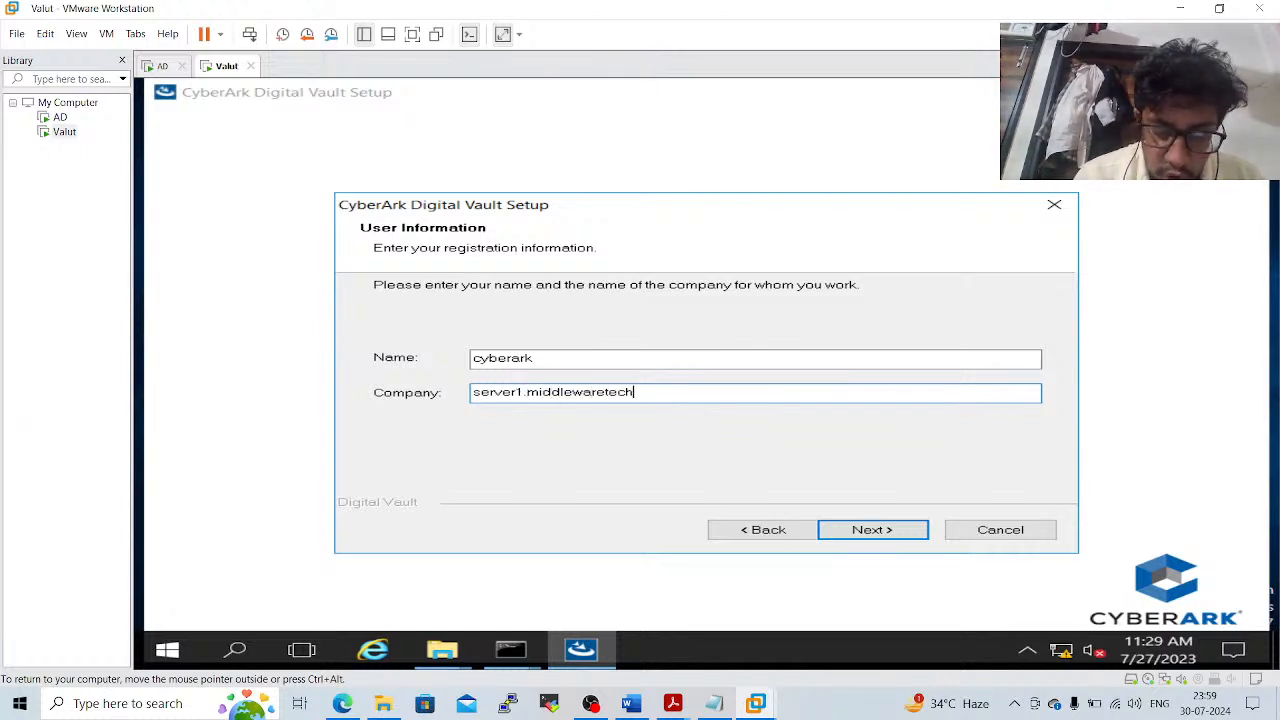
{"action": "type", "text": ".online"}
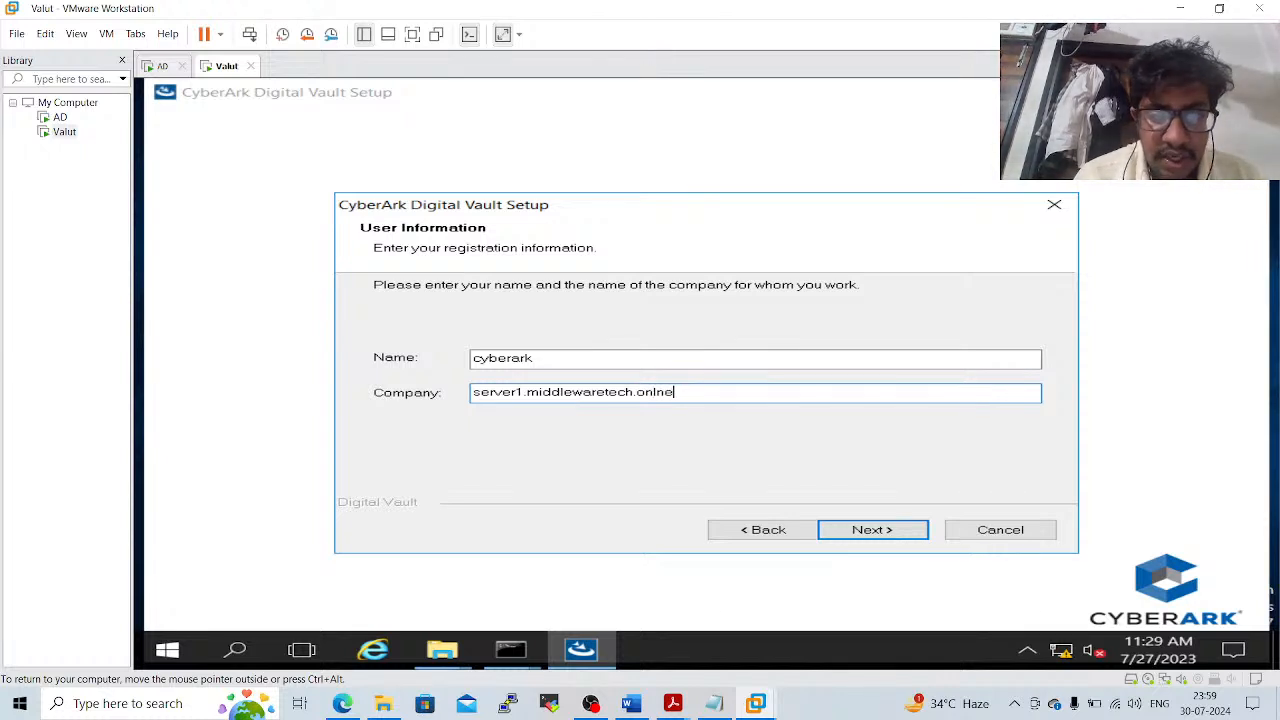
{"action": "key", "text": "BackSpace"}
{"action": "key", "text": "BackSpace"}
{"action": "key", "text": "BackSpace"}
{"action": "key", "text": "BackSpace"}
{"action": "key", "text": "BackSpace"}
{"action": "key", "text": "BackSpace"}
{"action": "key", "text": "BackSpace"}
{"action": "key", "text": "BackSpace"}
{"action": "key", "text": "BackSpace"}
{"action": "key", "text": "BackSpace"}
{"action": "key", "text": "BackSpace"}
{"action": "key", "text": "BackSpace"}
{"action": "key", "text": "BackSpace"}
{"action": "key", "text": "BackSpace"}
{"action": "key", "text": "BackSpace"}
{"action": "key", "text": "BackSpace"}
{"action": "key", "text": "BackSpace"}
{"action": "key", "text": "BackSpace"}
{"action": "key", "text": "BackSpace"}
{"action": "key", "text": "BackSpace"}
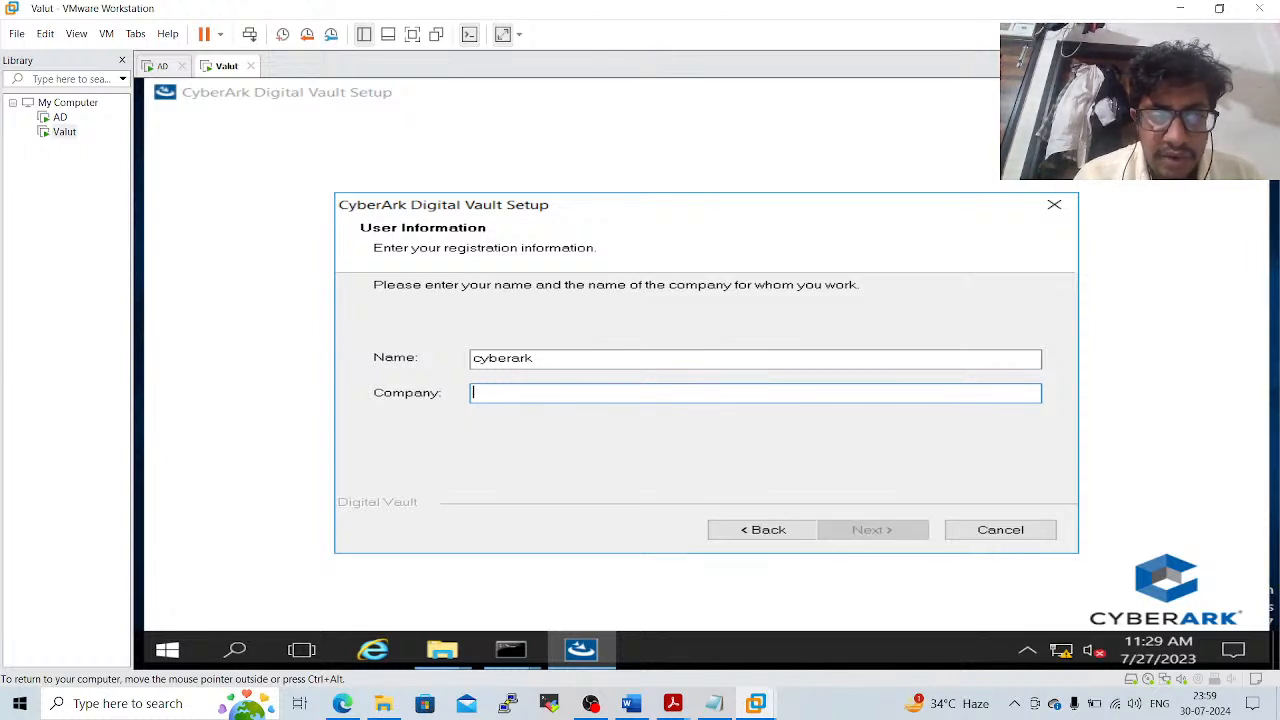
Enter cyberark as the company and submit the user information
{"action": "type", "text": "cyb"}
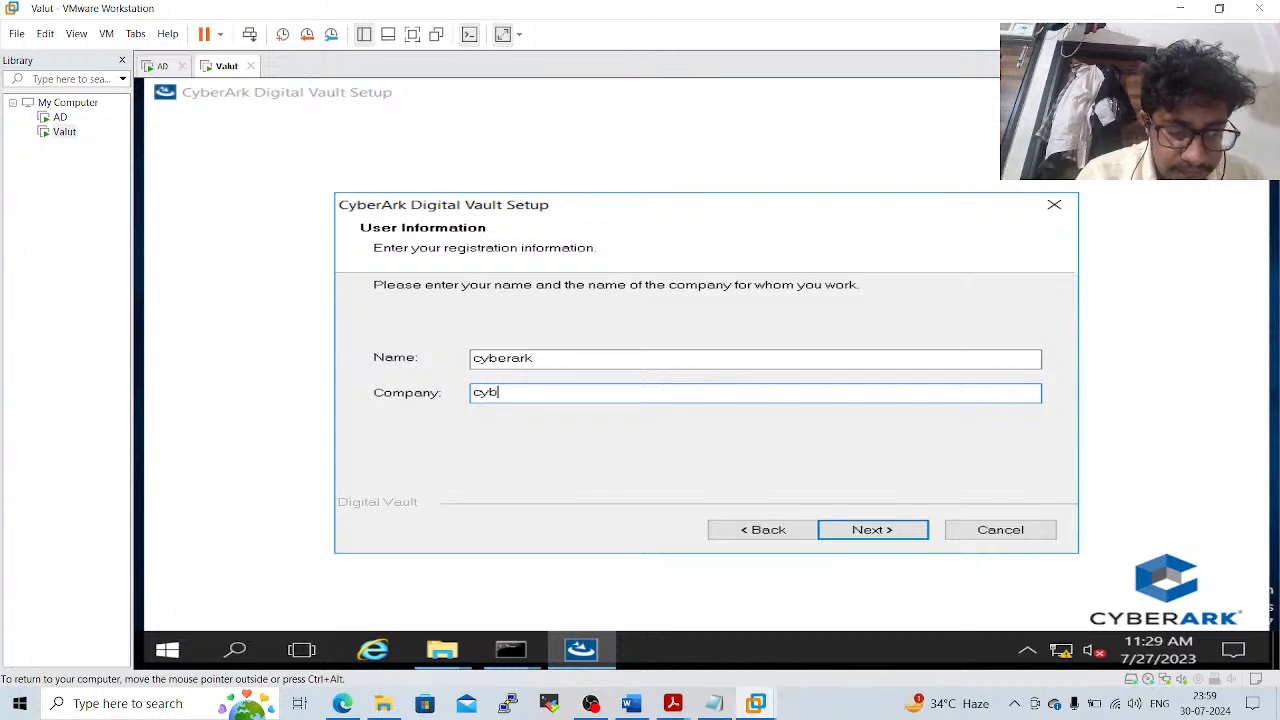
{"action": "type", "text": "erark"}
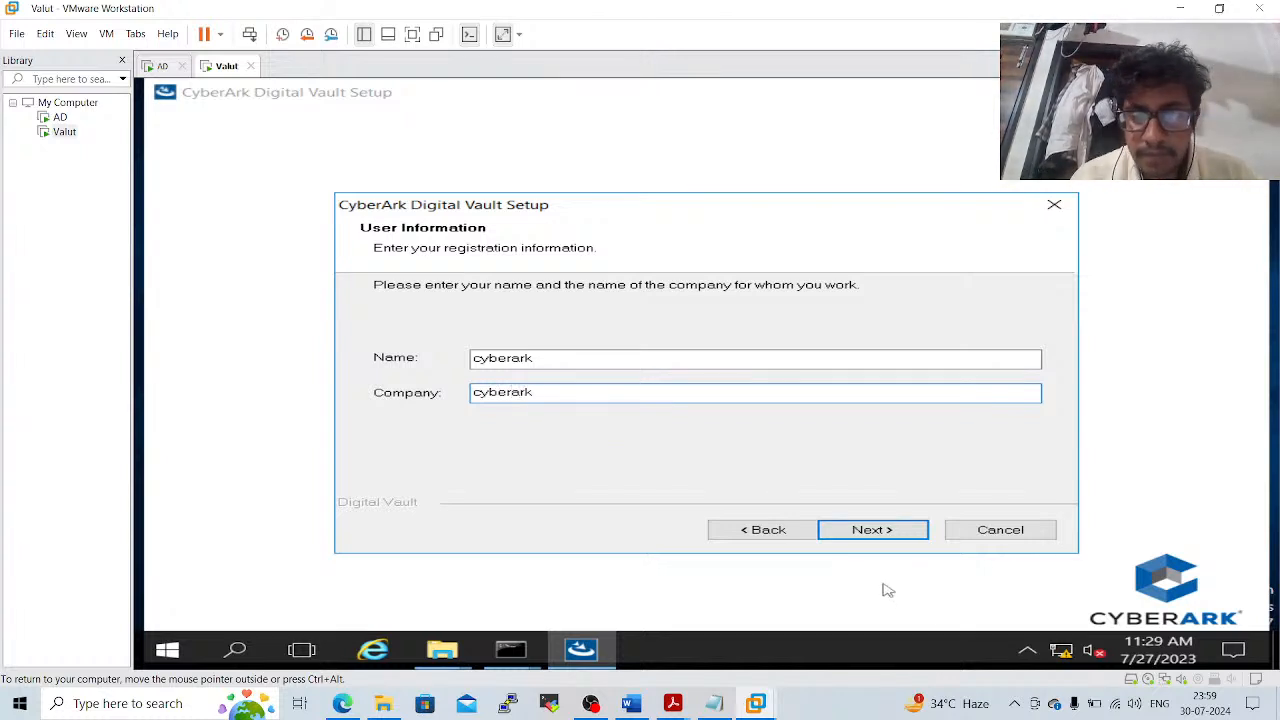
{"action": "left_click", "coordinate": [885, 535]}
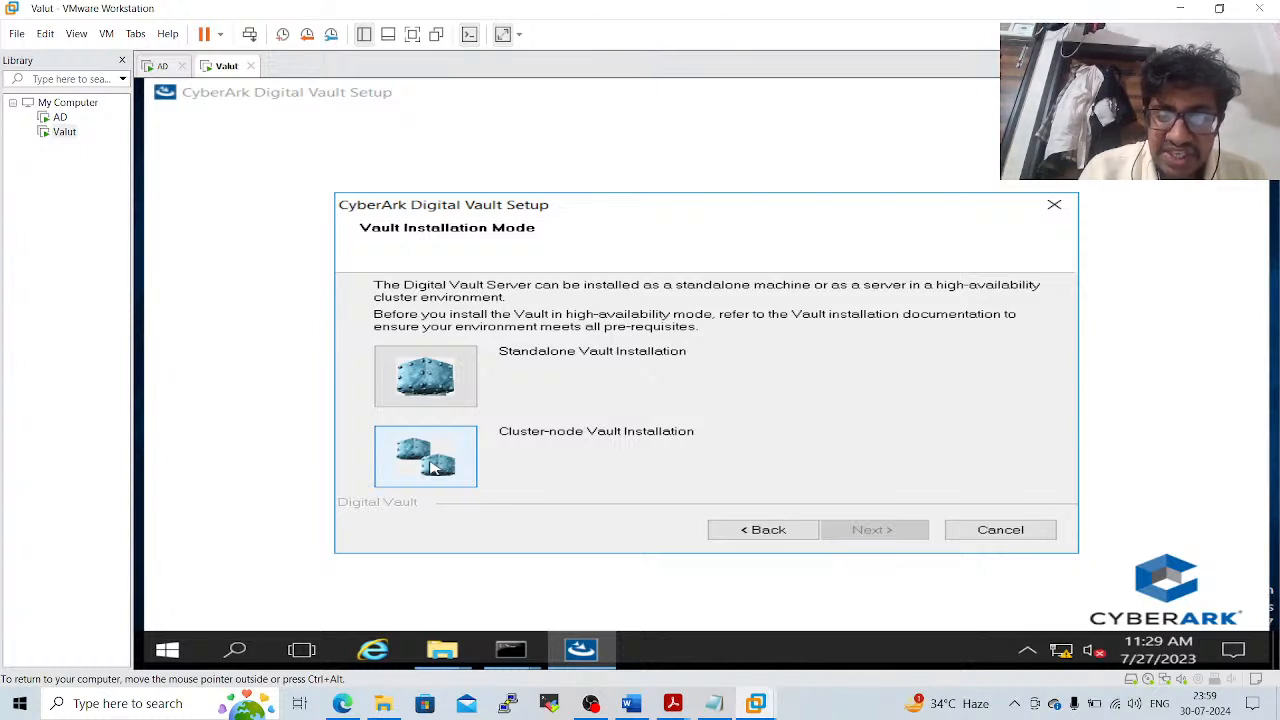
Choose Standalone Vault Installation and accept C:\Program Files (x86)\PrivateArk for installation and C:\PrivateArk\Safes for the Safes
{"action": "left_click", "coordinate": [422, 392]}
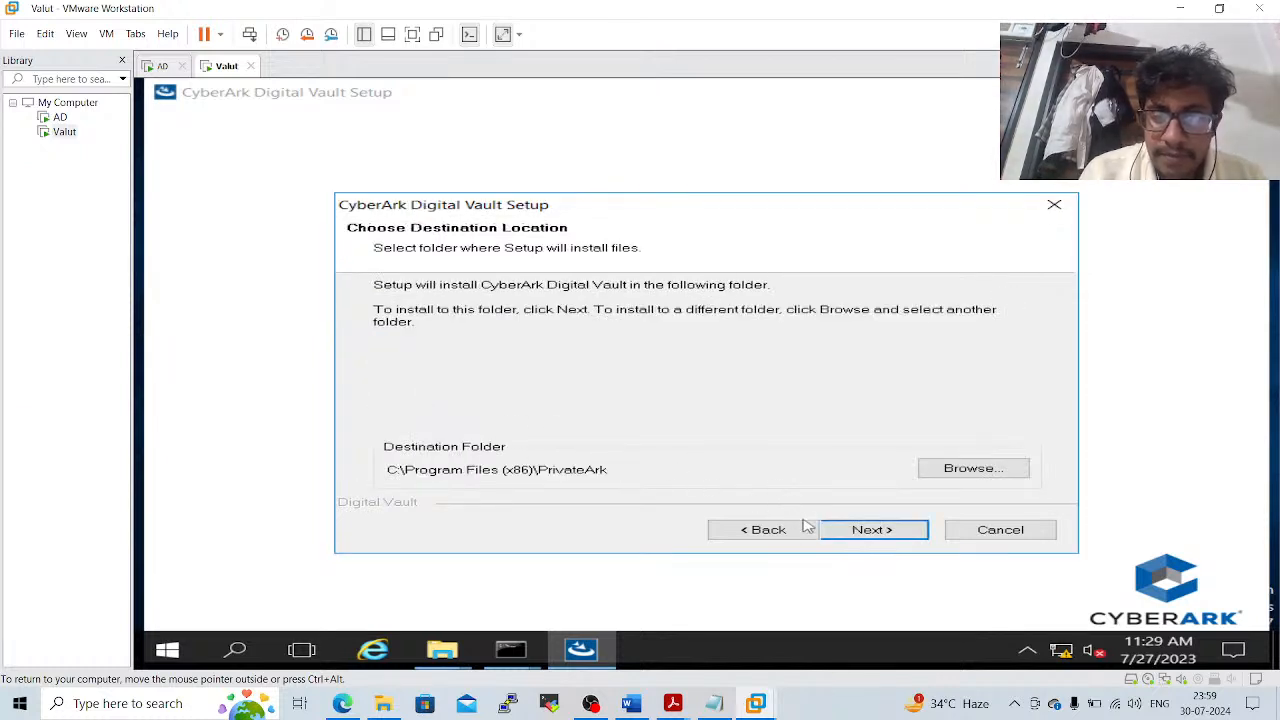
{"action": "left_click", "coordinate": [846, 532]}
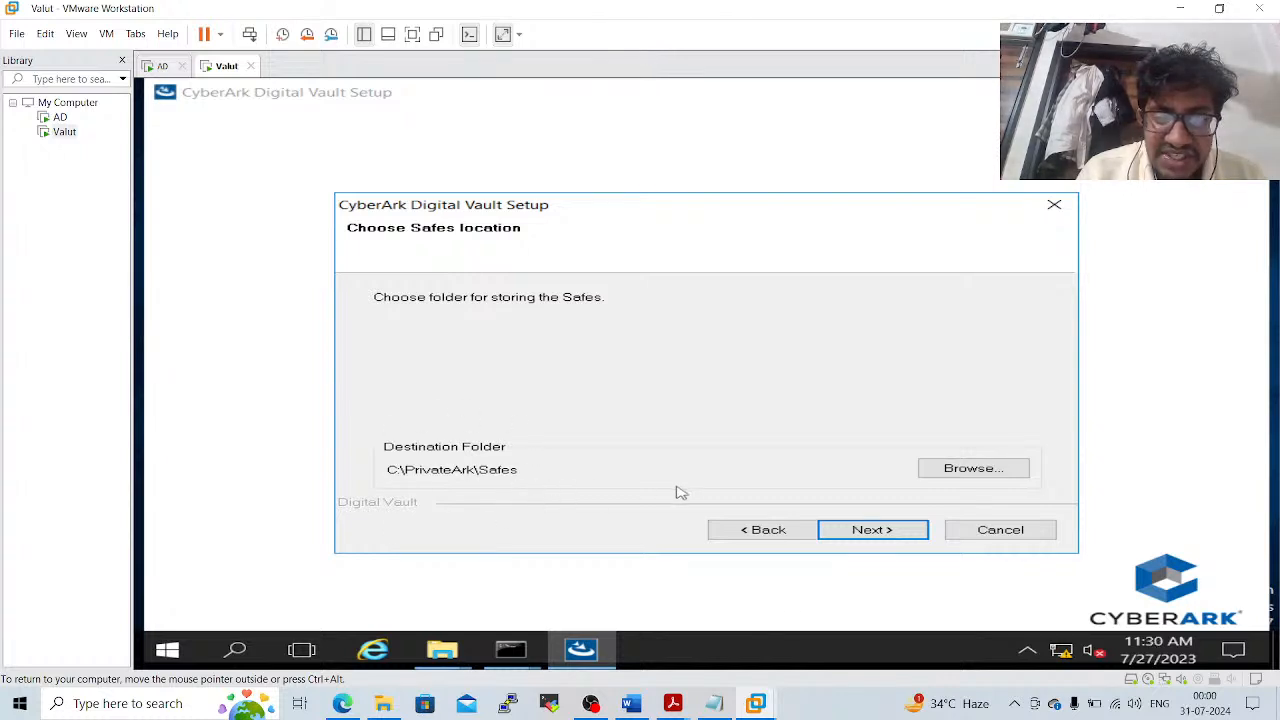
{"action": "left_click", "coordinate": [829, 531]}
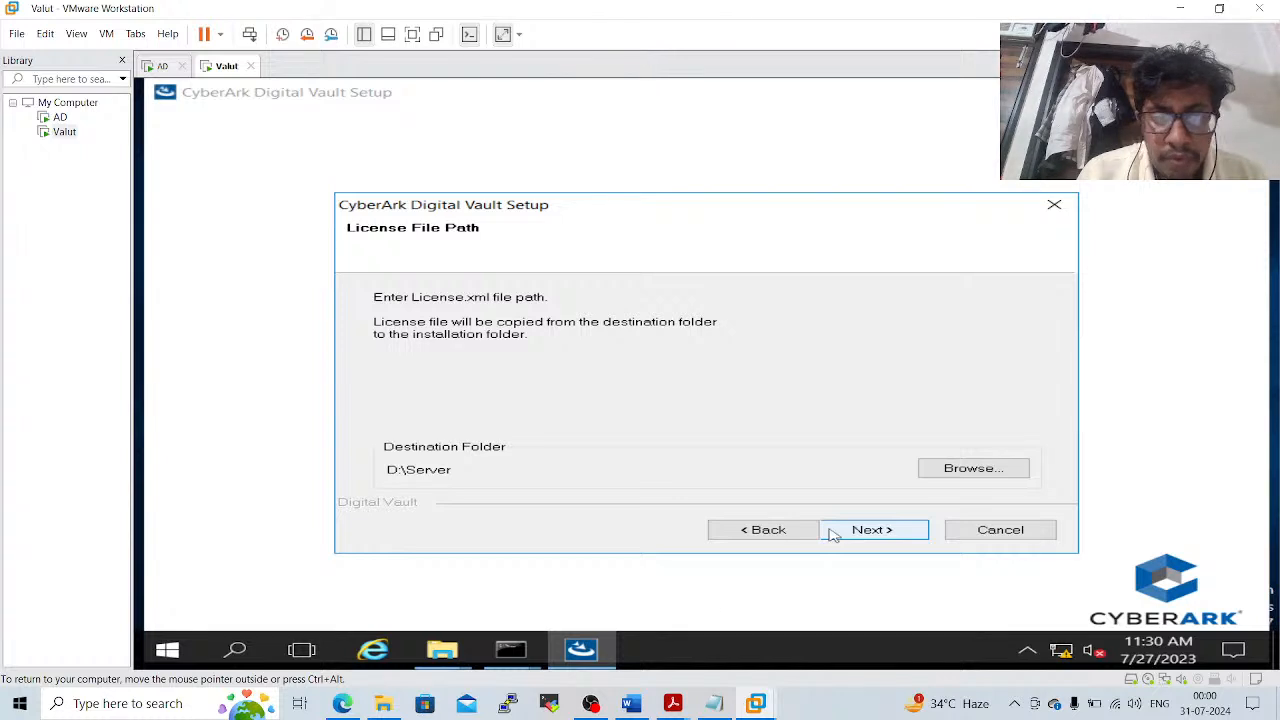
Try to use the Desktop folder Server-Rls-v12.0 as the License.xml file path and continue the setup
{"action": "left_click", "coordinate": [973, 468]}
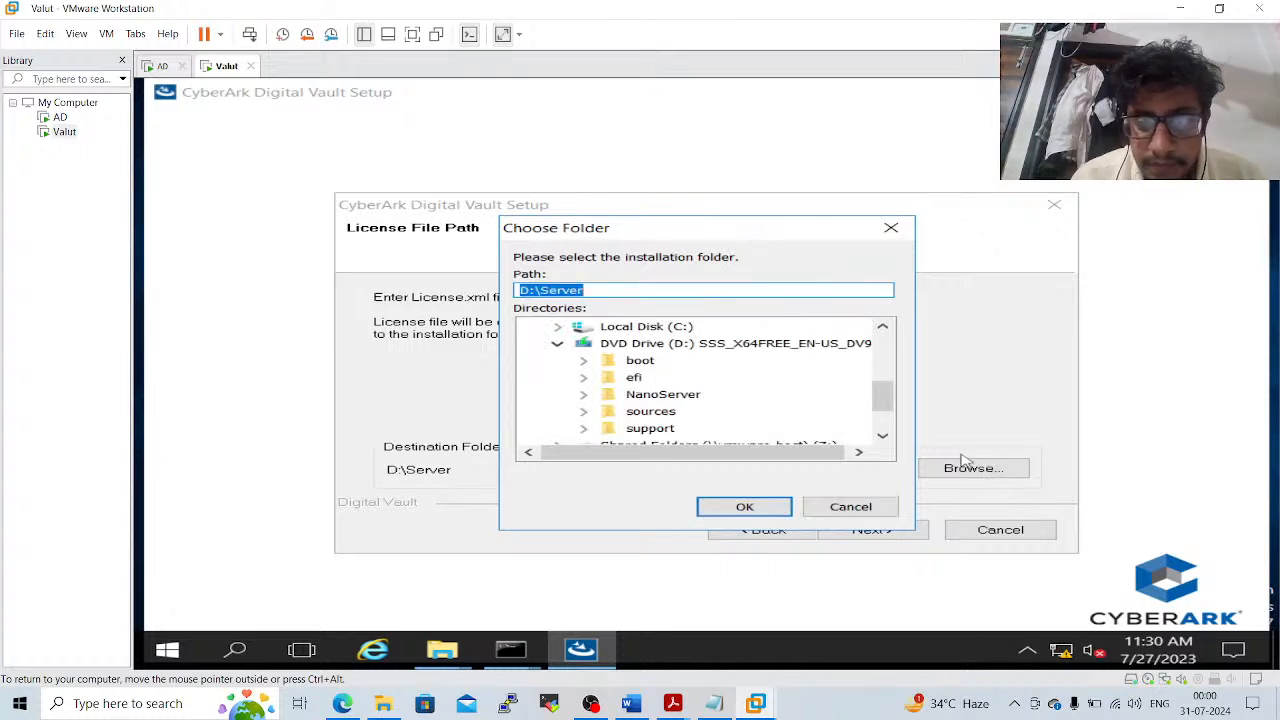
{"action": "left_click_drag", "start_coordinate": [883, 403], "coordinate": [886, 433]}
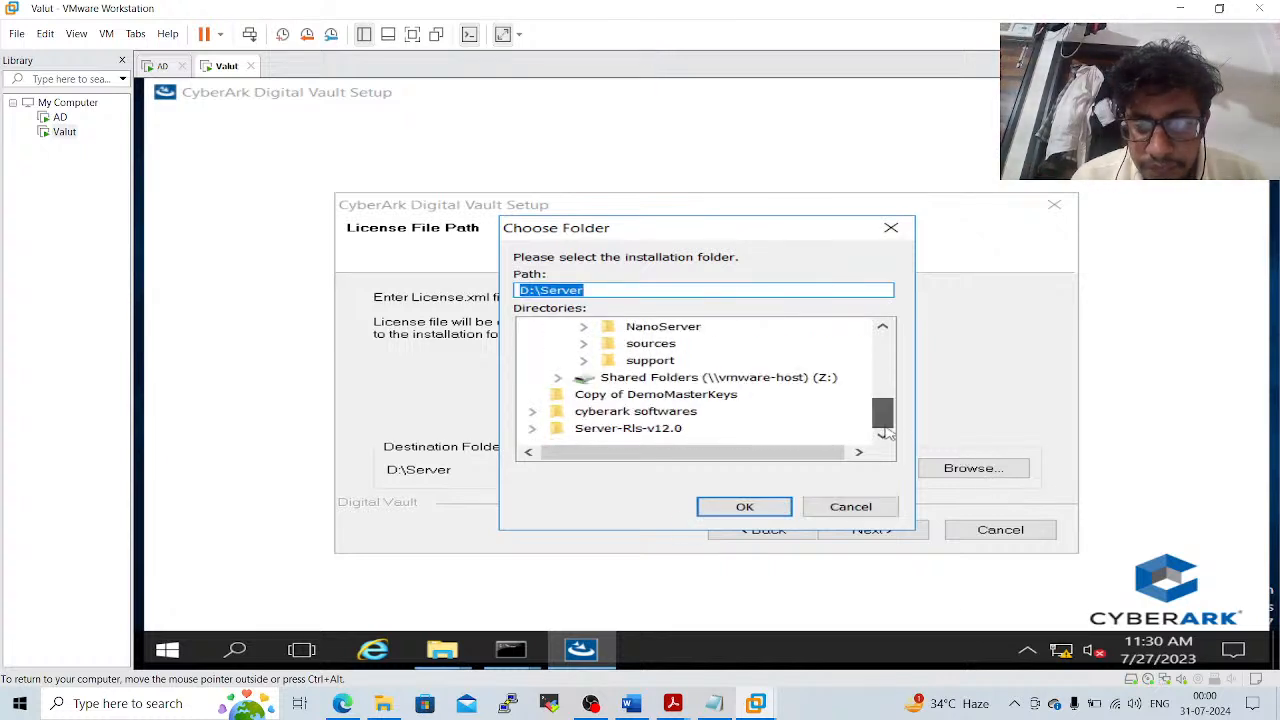
{"action": "double_click", "coordinate": [659, 430]}
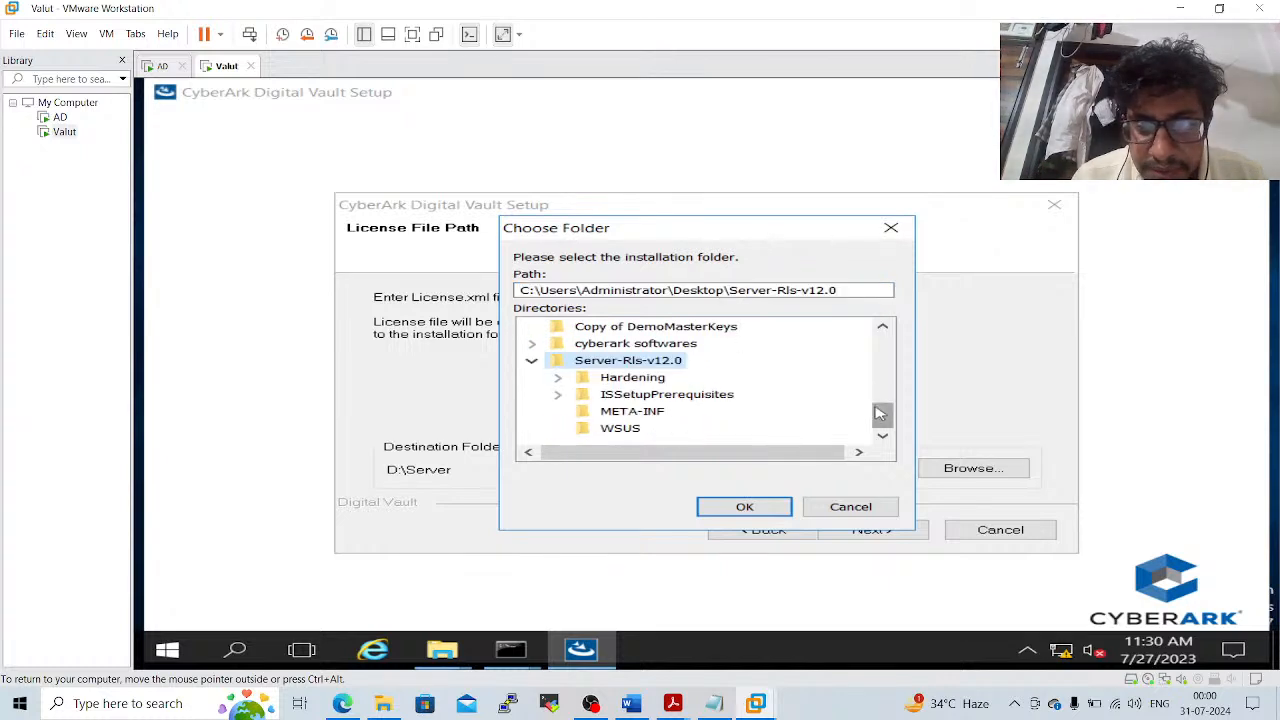
{"action": "left_click", "coordinate": [770, 505]}
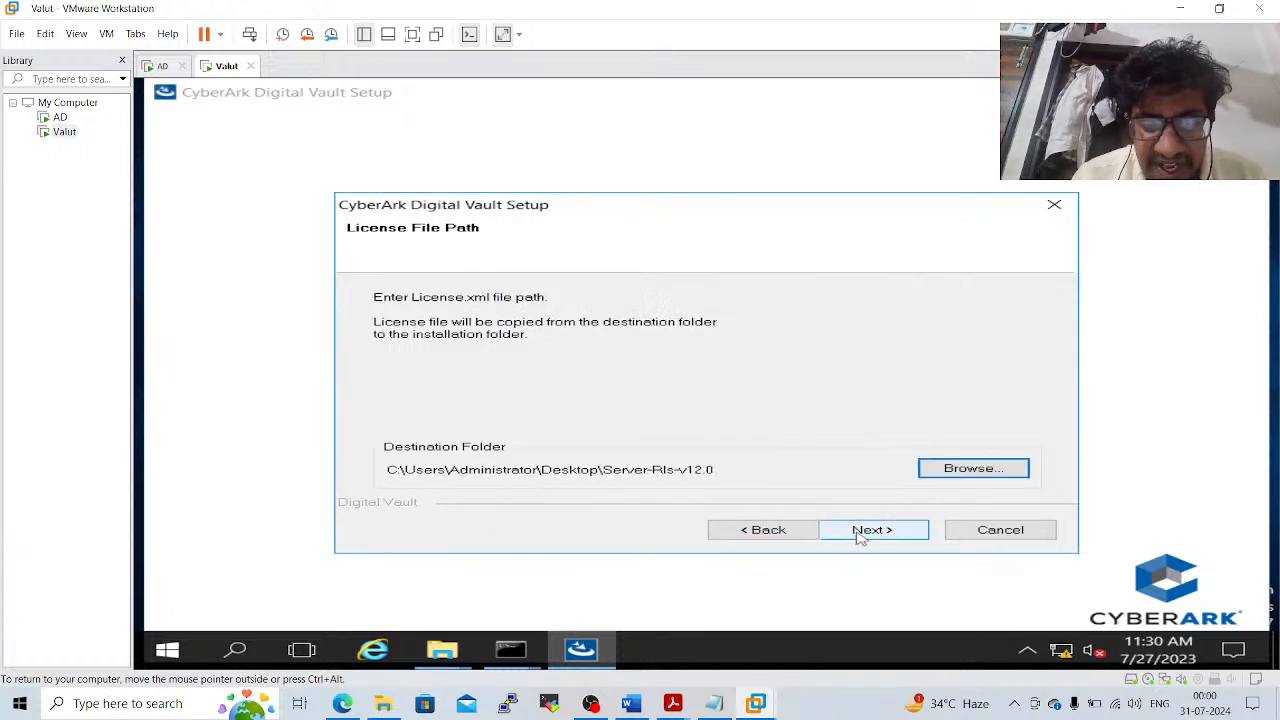
{"action": "left_click", "coordinate": [860, 537]}
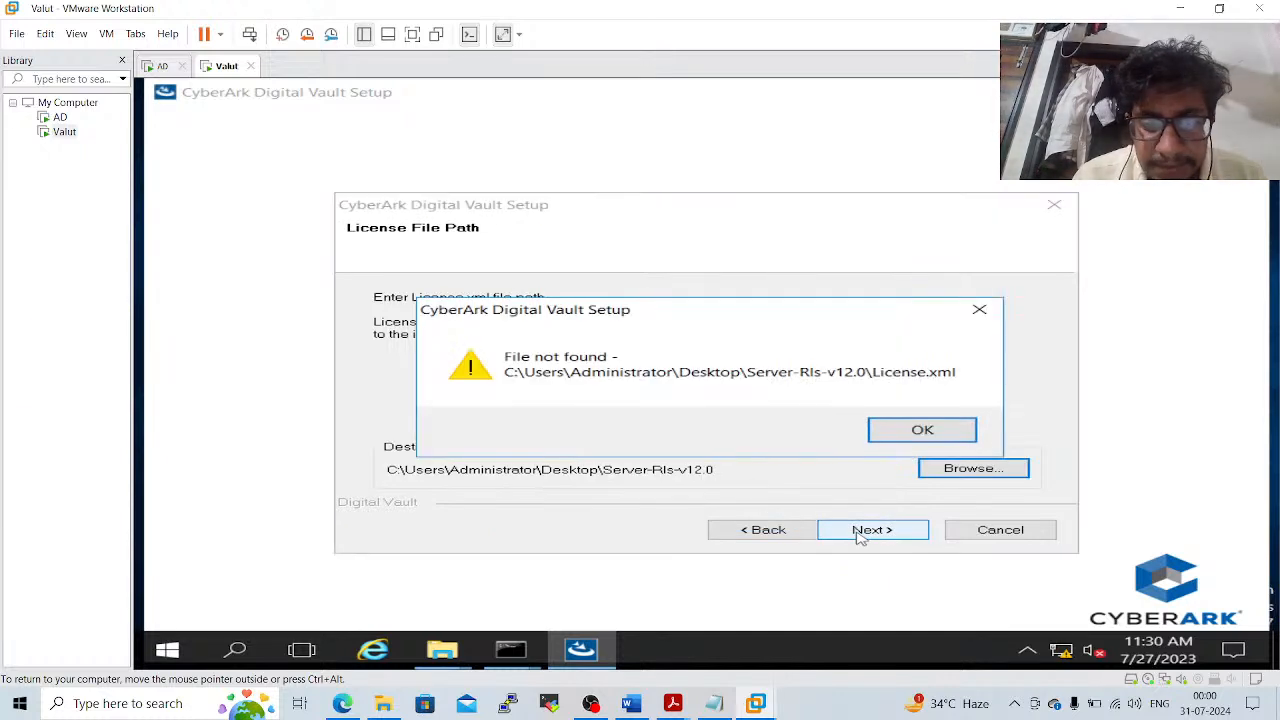
Dismiss the file error and look through the destination folder tree for the folder that holds License.xml, including Server-Rls-v12.0 on the Desktop
{"action": "left_click", "coordinate": [935, 437]}
{"action": "left_click", "coordinate": [929, 466]}
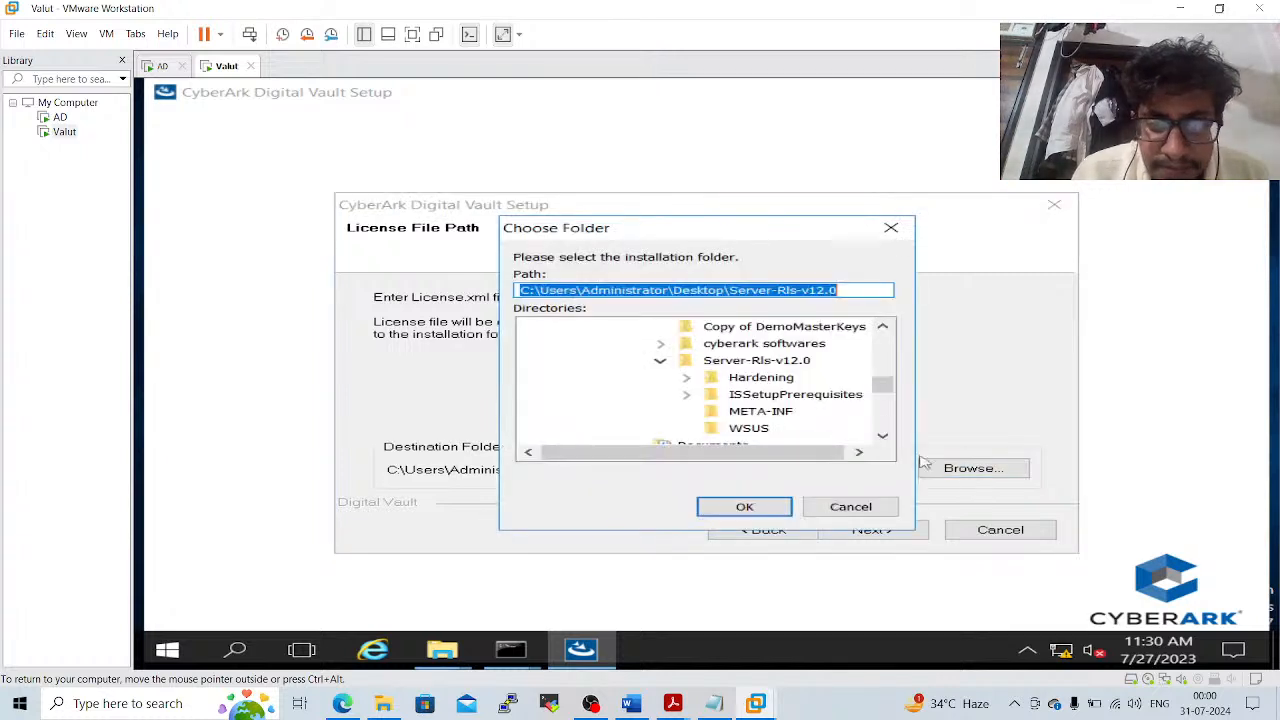
{"action": "left_click_drag", "start_coordinate": [883, 388], "coordinate": [880, 321]}
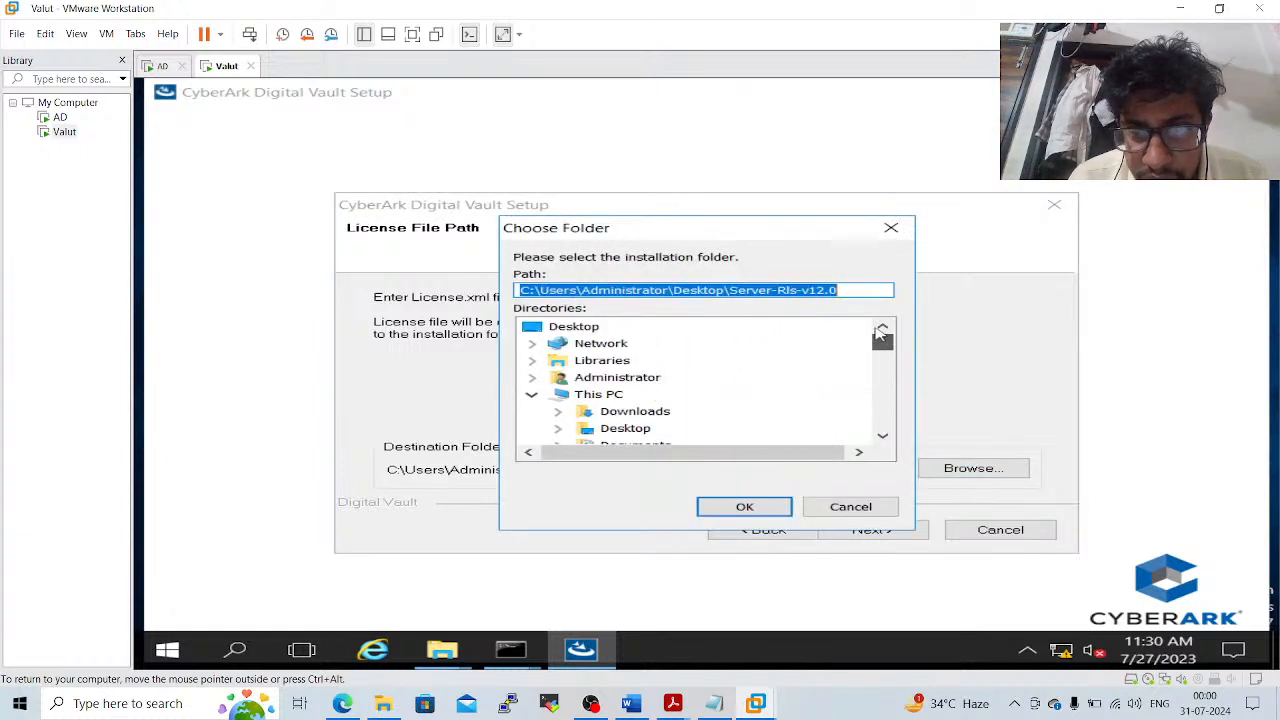
{"action": "left_click", "coordinate": [556, 330]}
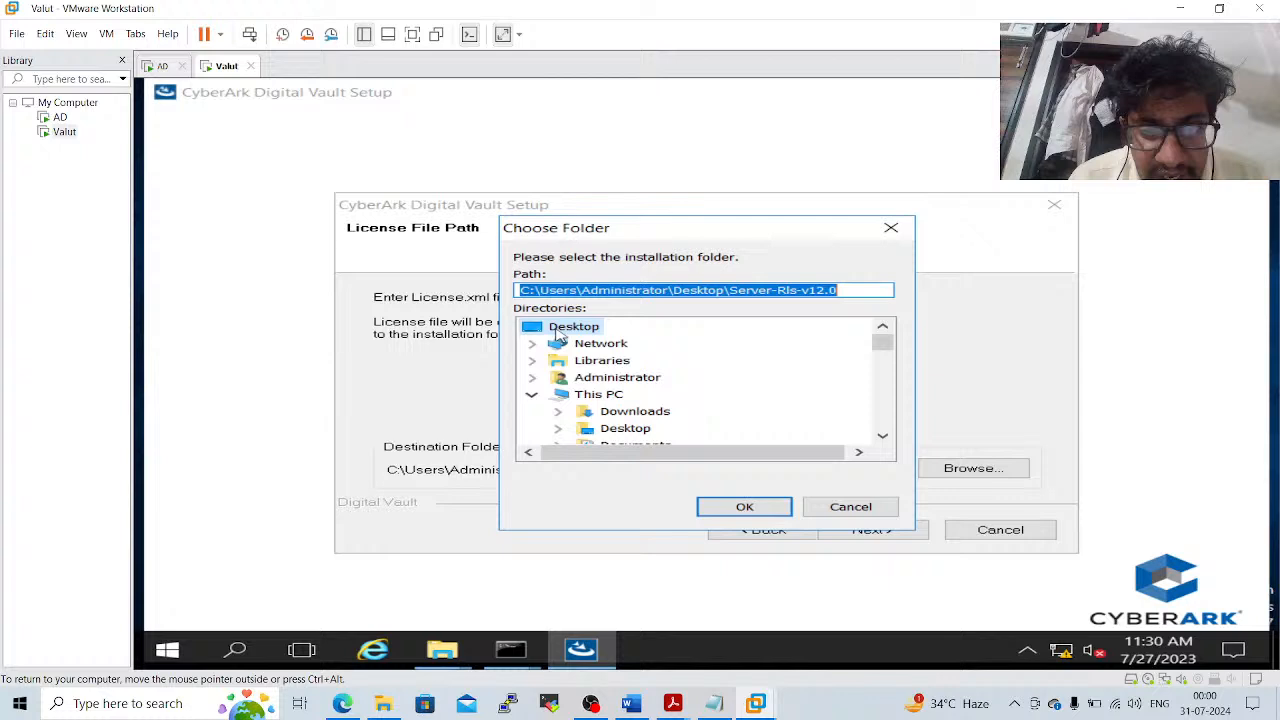
{"action": "left_click", "coordinate": [533, 381]}
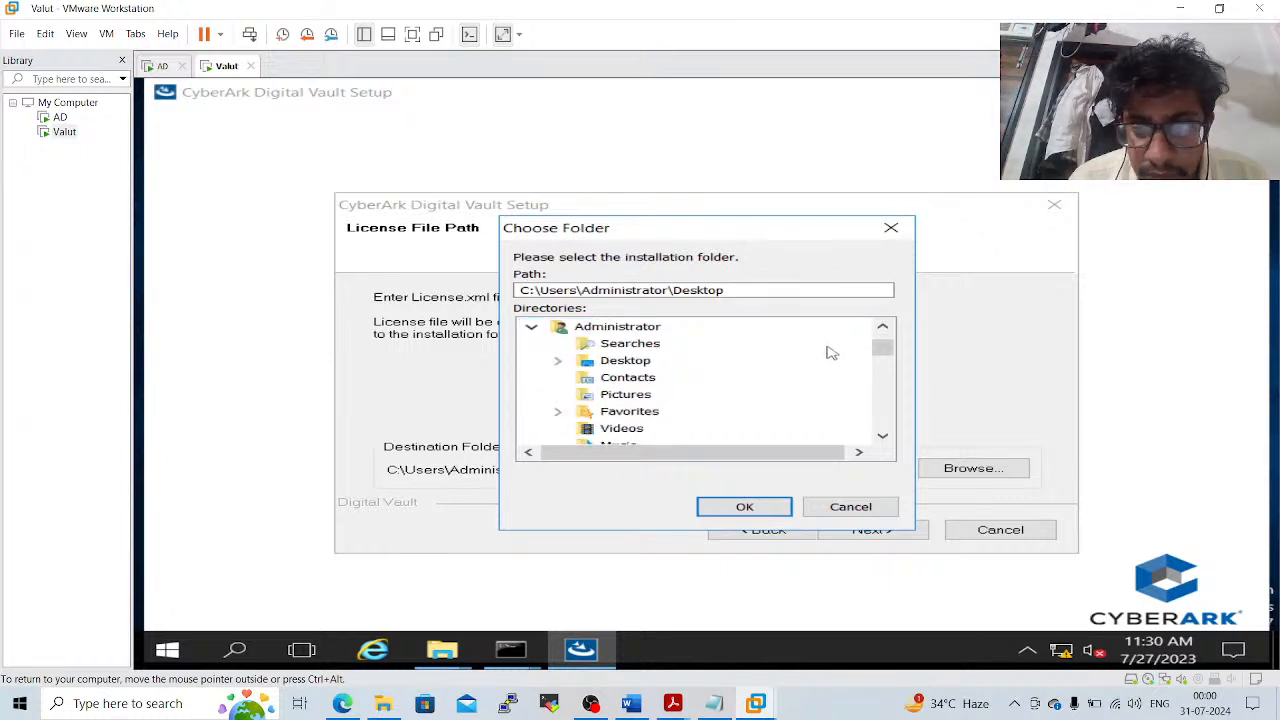
{"action": "left_click_drag", "start_coordinate": [882, 350], "coordinate": [881, 395]}
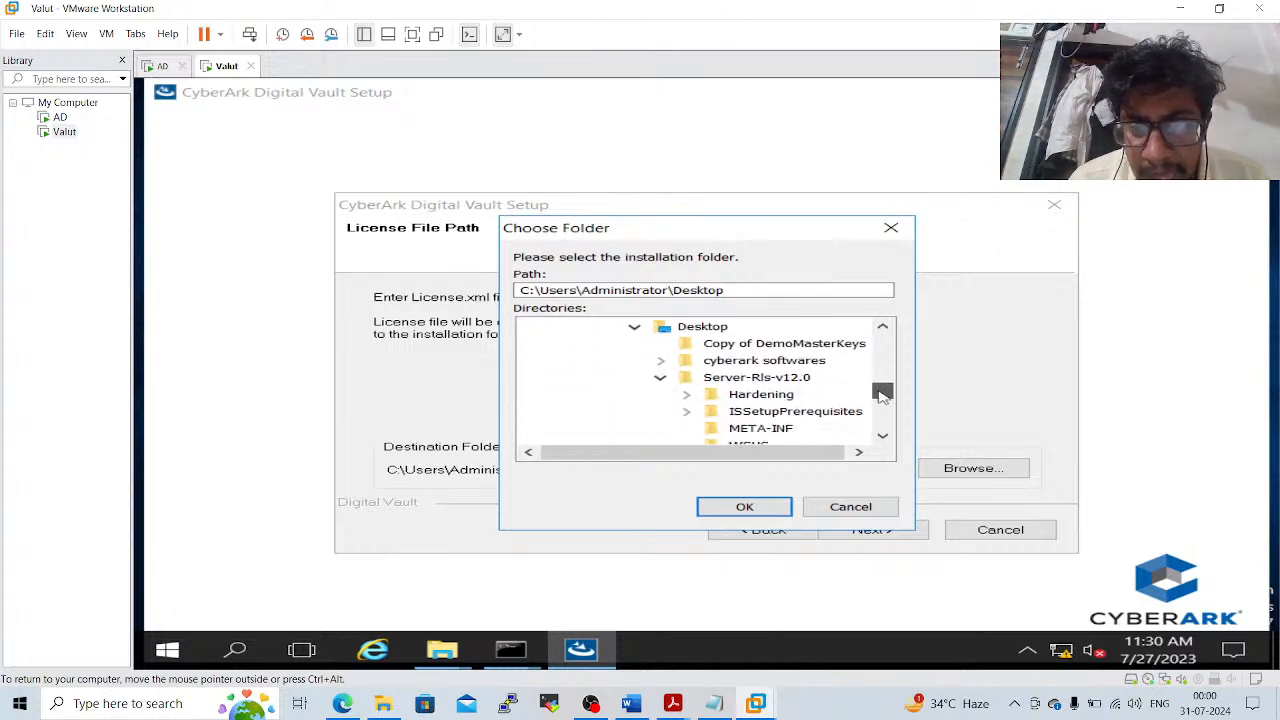
{"action": "left_click", "coordinate": [661, 380]}
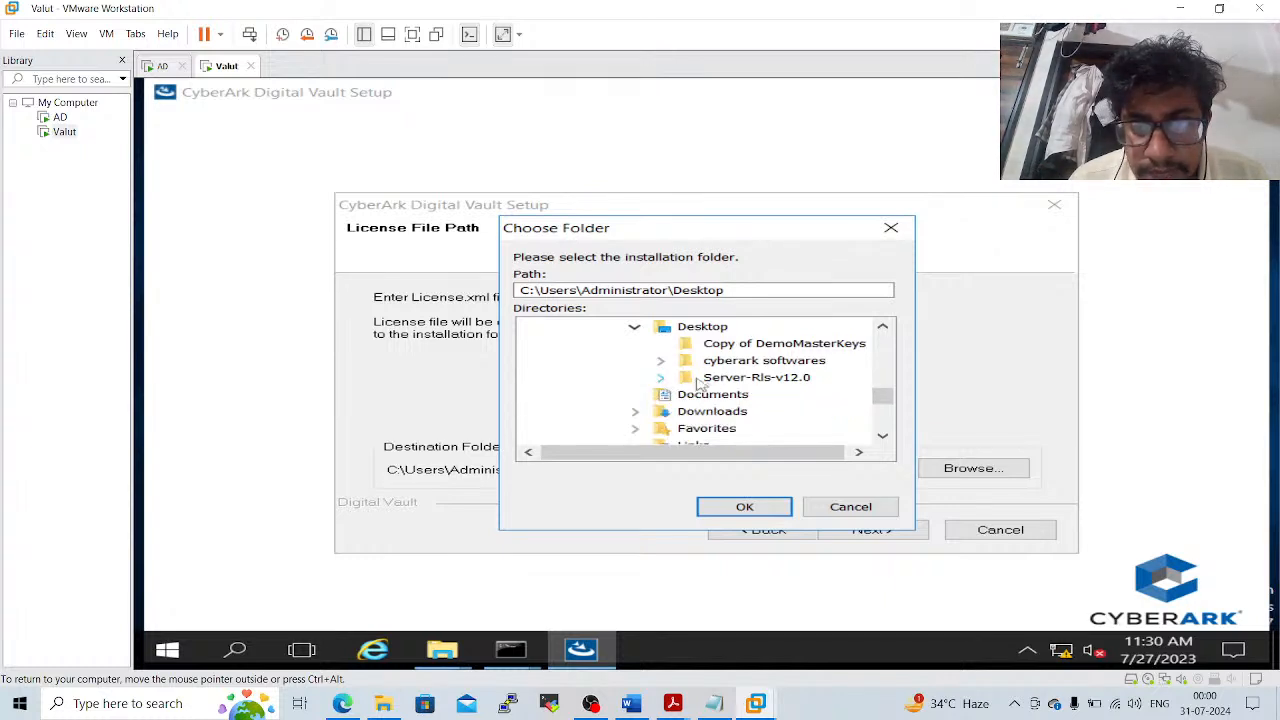
{"action": "left_click", "coordinate": [737, 385]}
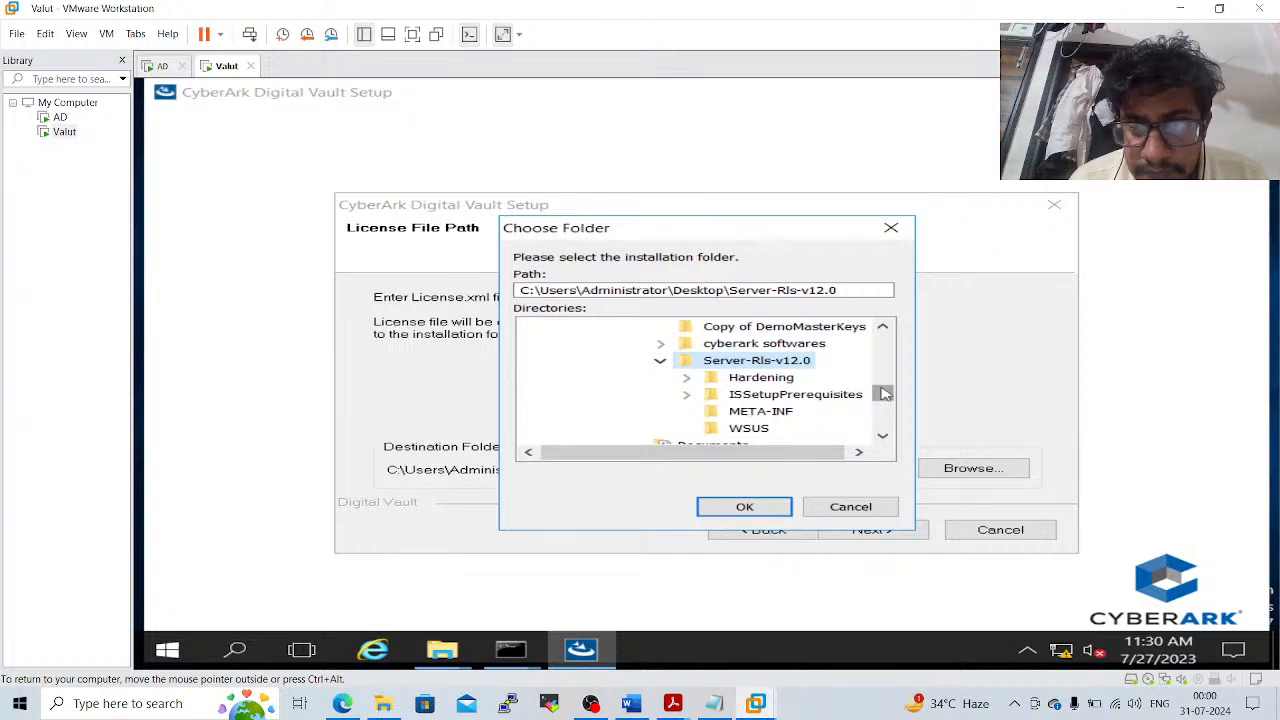
{"action": "left_click_drag", "start_coordinate": [883, 392], "coordinate": [884, 421]}
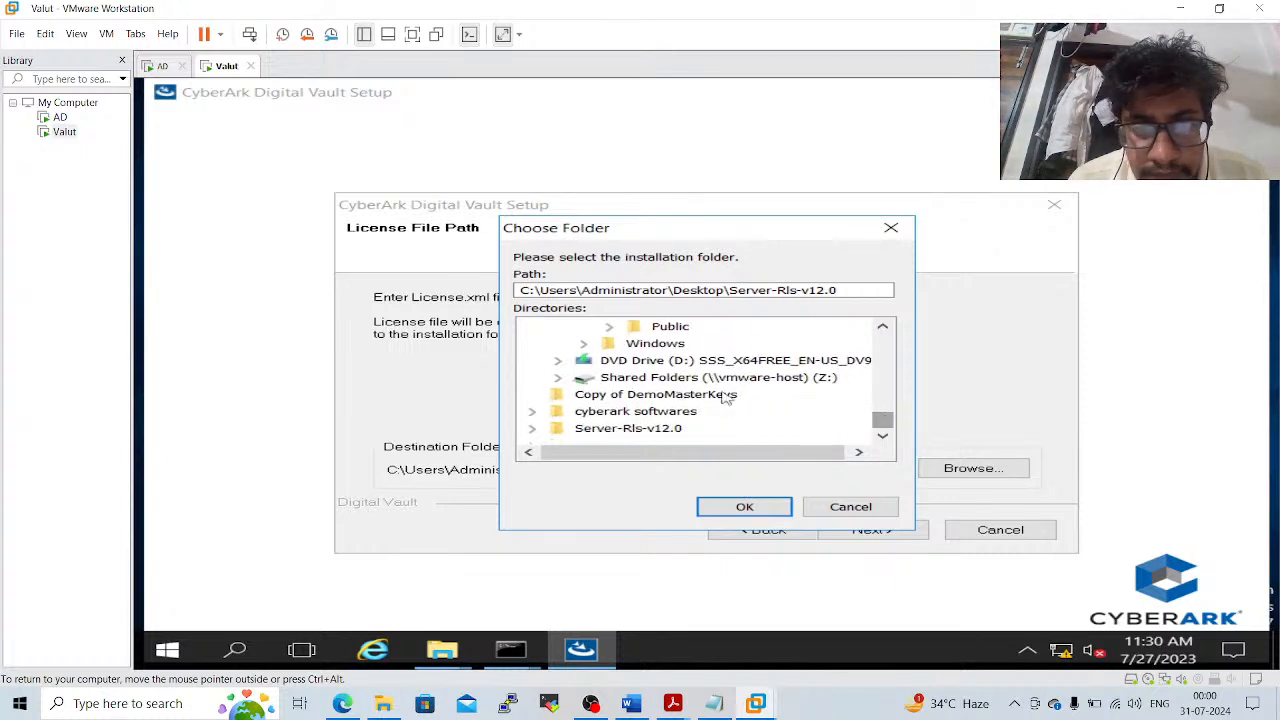
{"action": "left_click", "coordinate": [532, 429]}
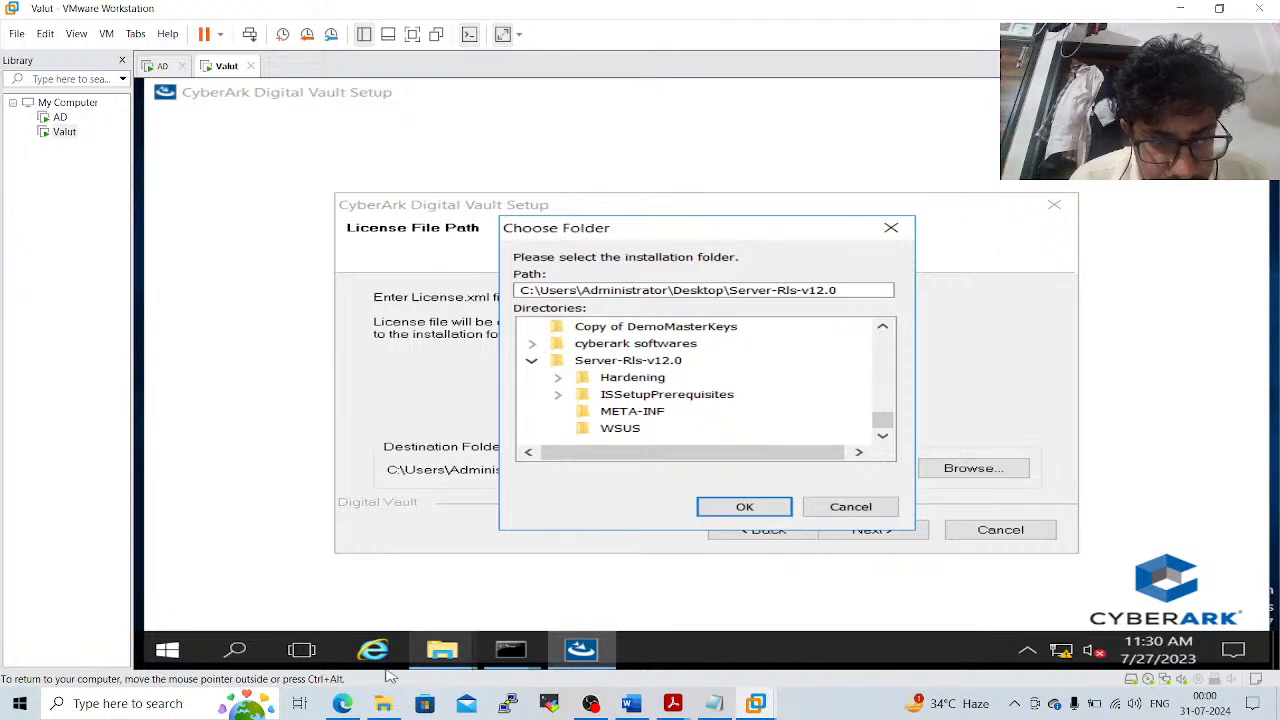
Switch to File Explorer and check the contents of the Desktop folder Server-Rls-v12.0 for the license file
{"action": "left_click", "coordinate": [446, 662]}
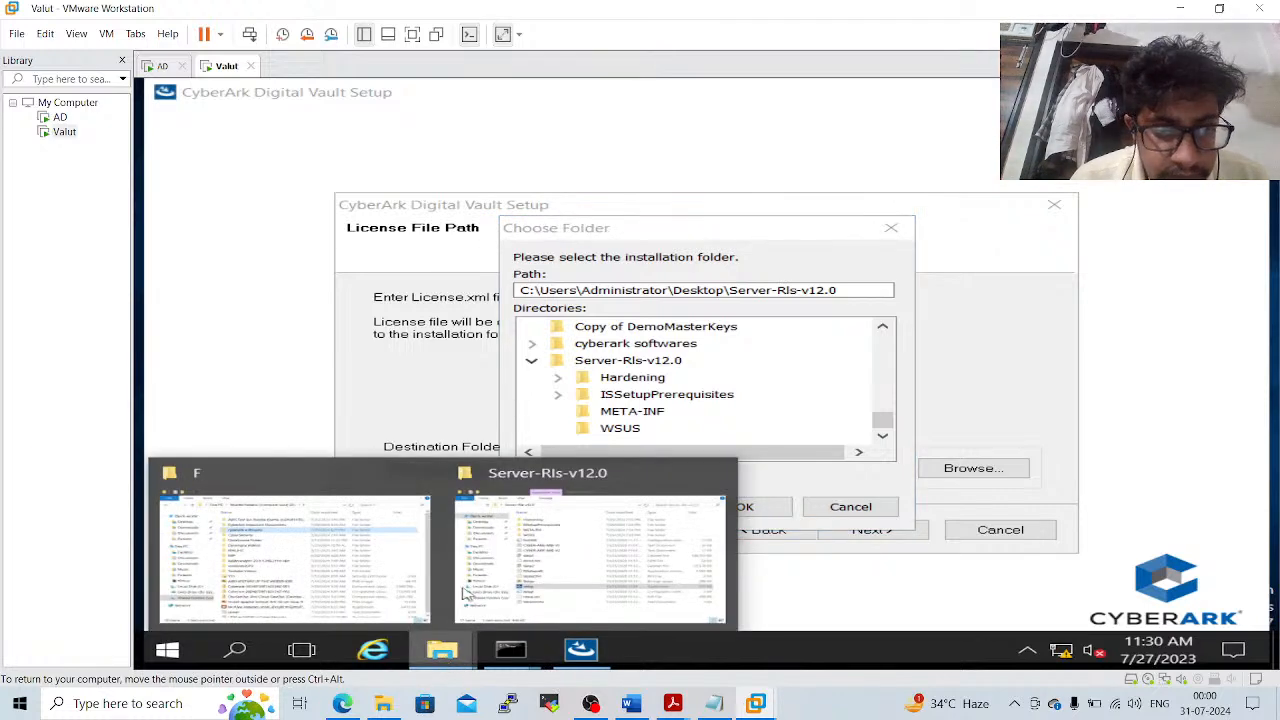
{"action": "left_click", "coordinate": [512, 550]}
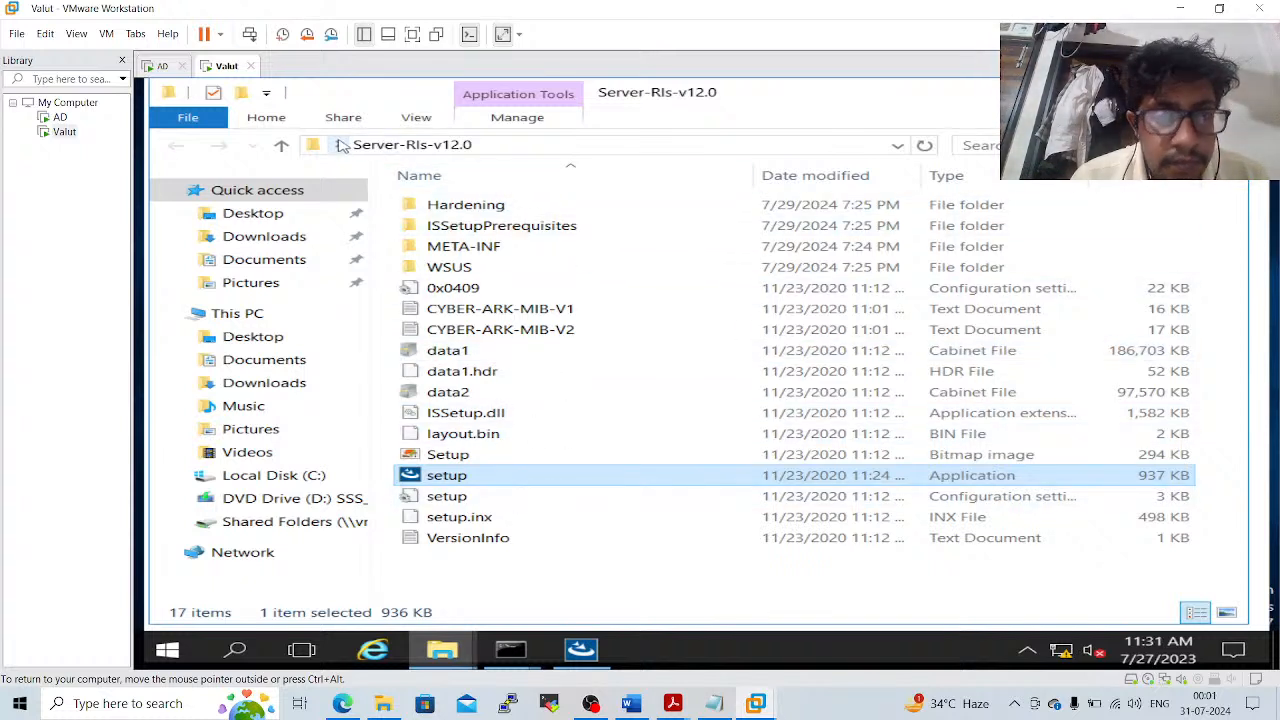
{"action": "left_click", "coordinate": [341, 145]}
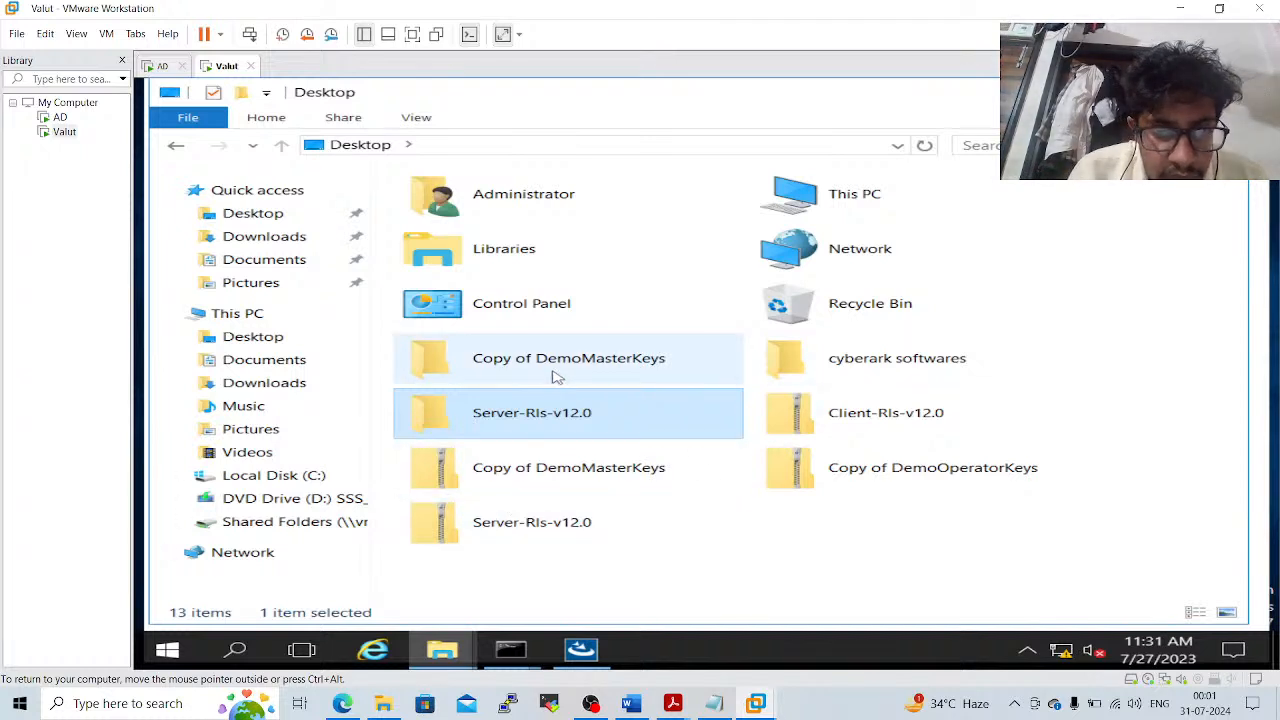
{"action": "double_click", "coordinate": [563, 425]}
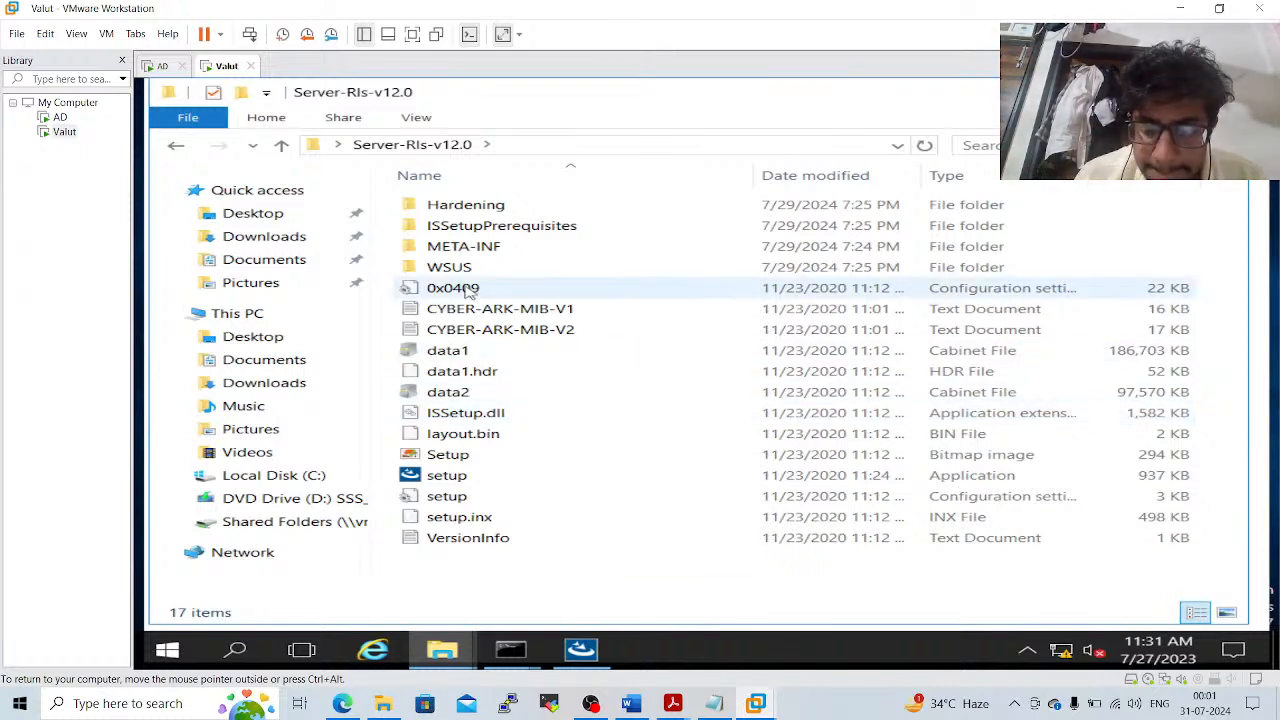
{"action": "key", "text": "alt+Left"}
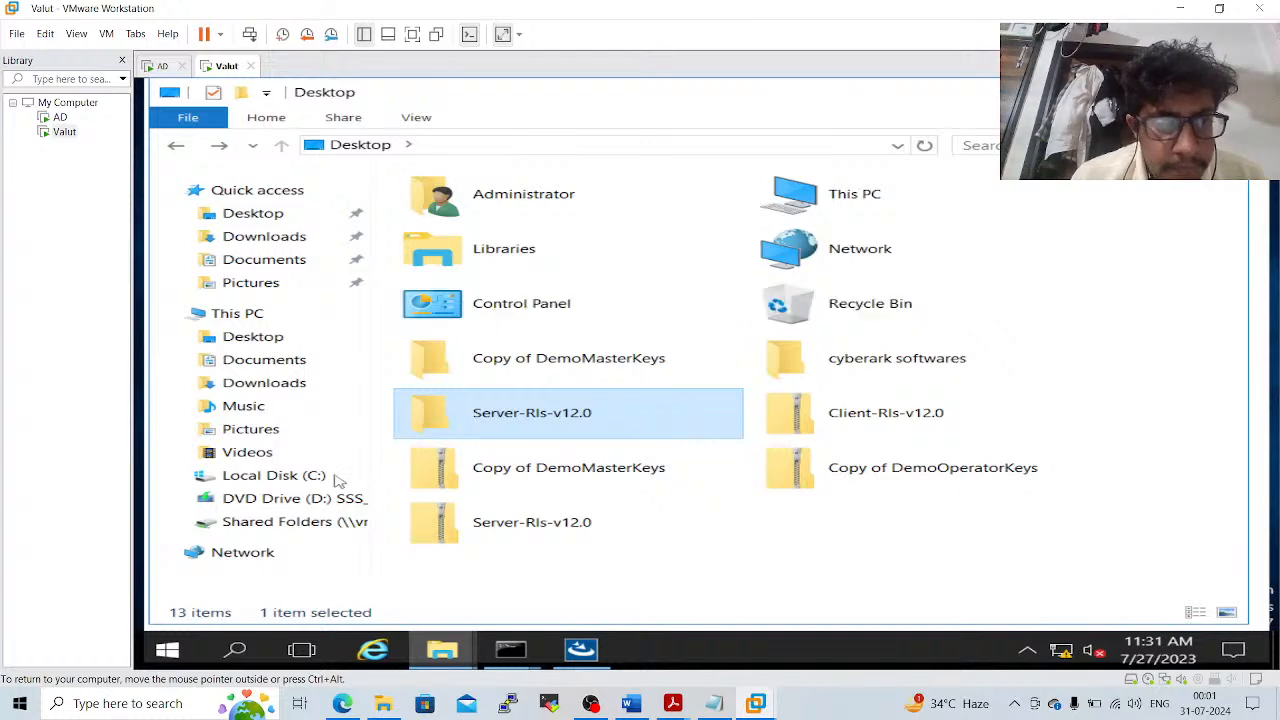
Locate and select the License XML file in F\cyberark softwares on the shared drive Z:, and return to the setup's folder selection
{"action": "left_click", "coordinate": [293, 527]}
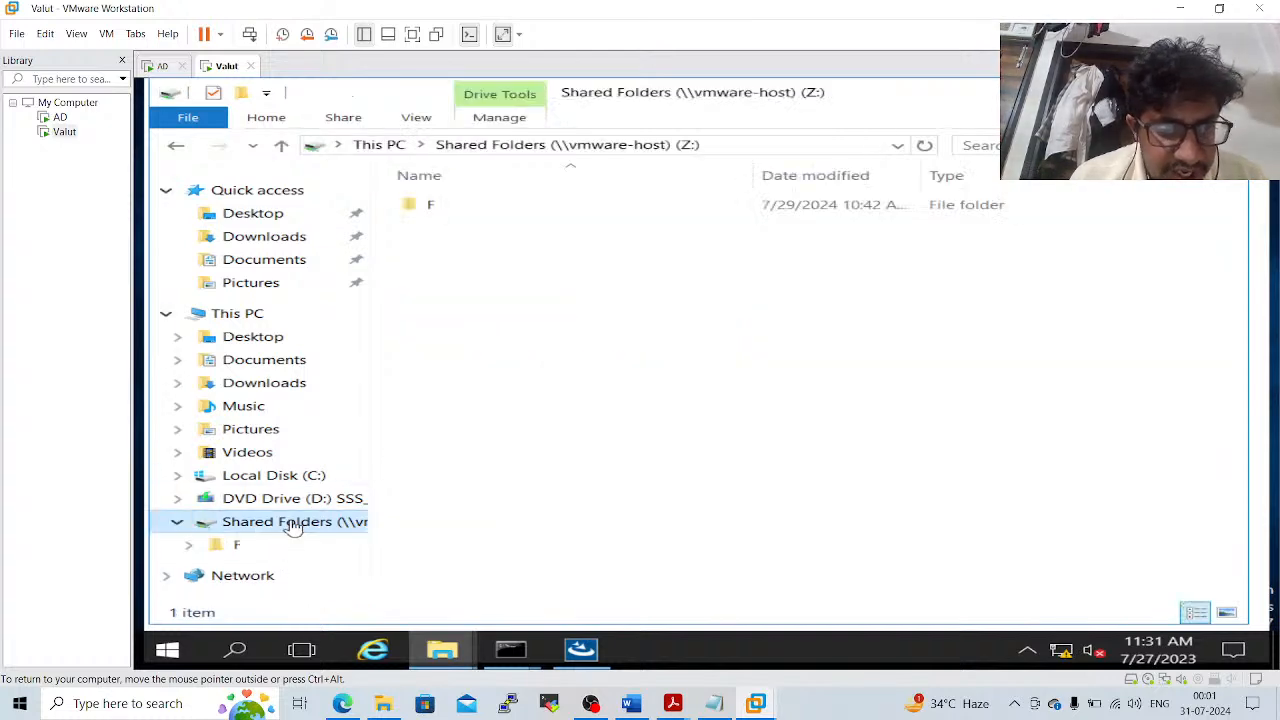
{"action": "double_click", "coordinate": [447, 211]}
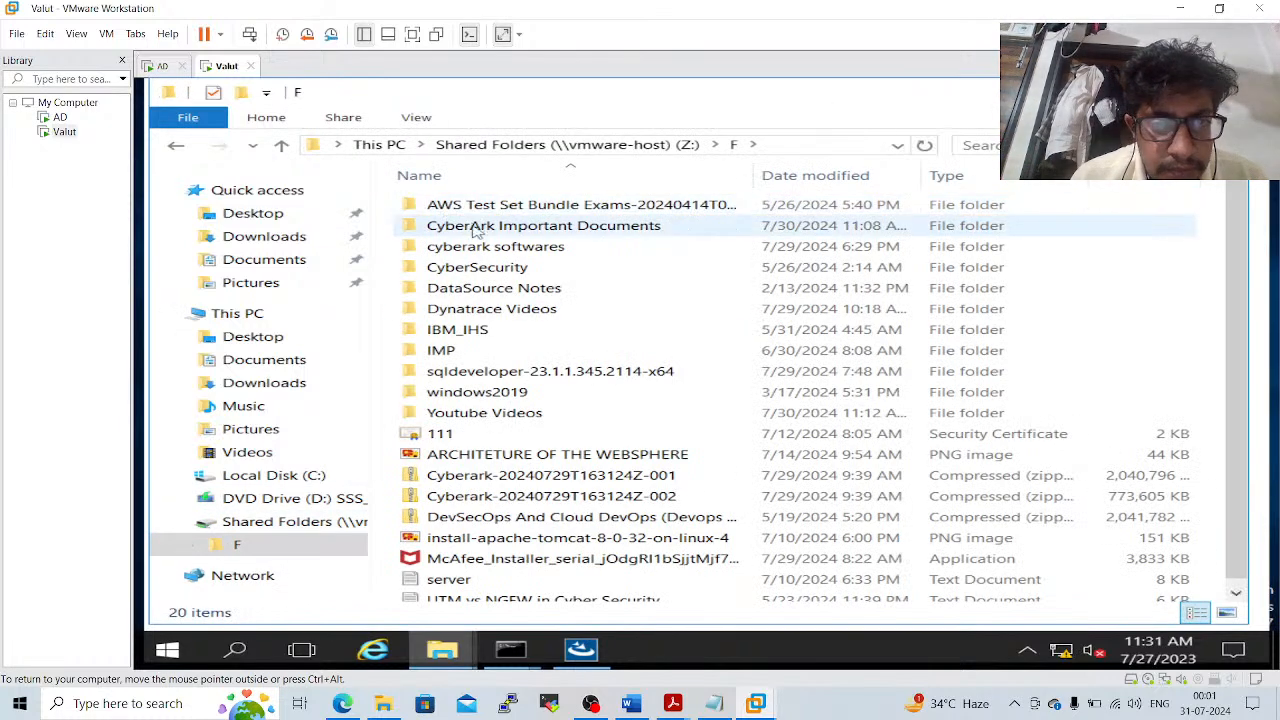
{"action": "double_click", "coordinate": [479, 250]}
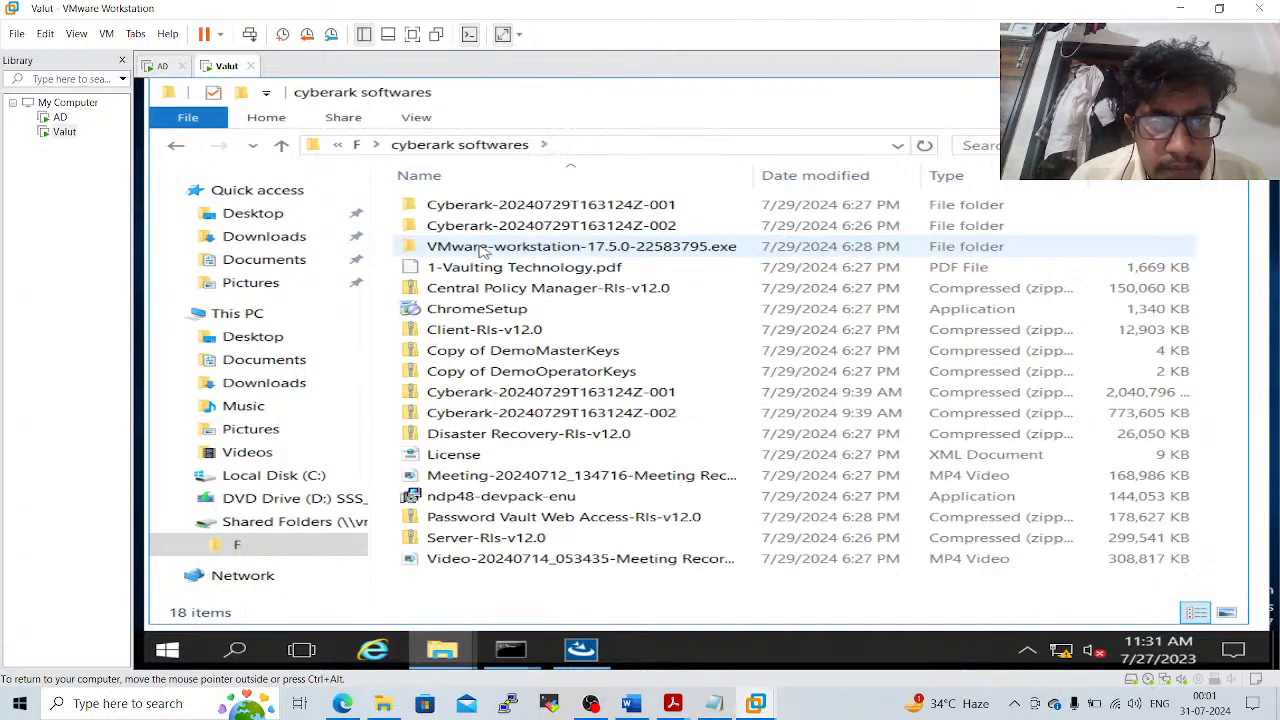
{"action": "left_click", "coordinate": [480, 457]}
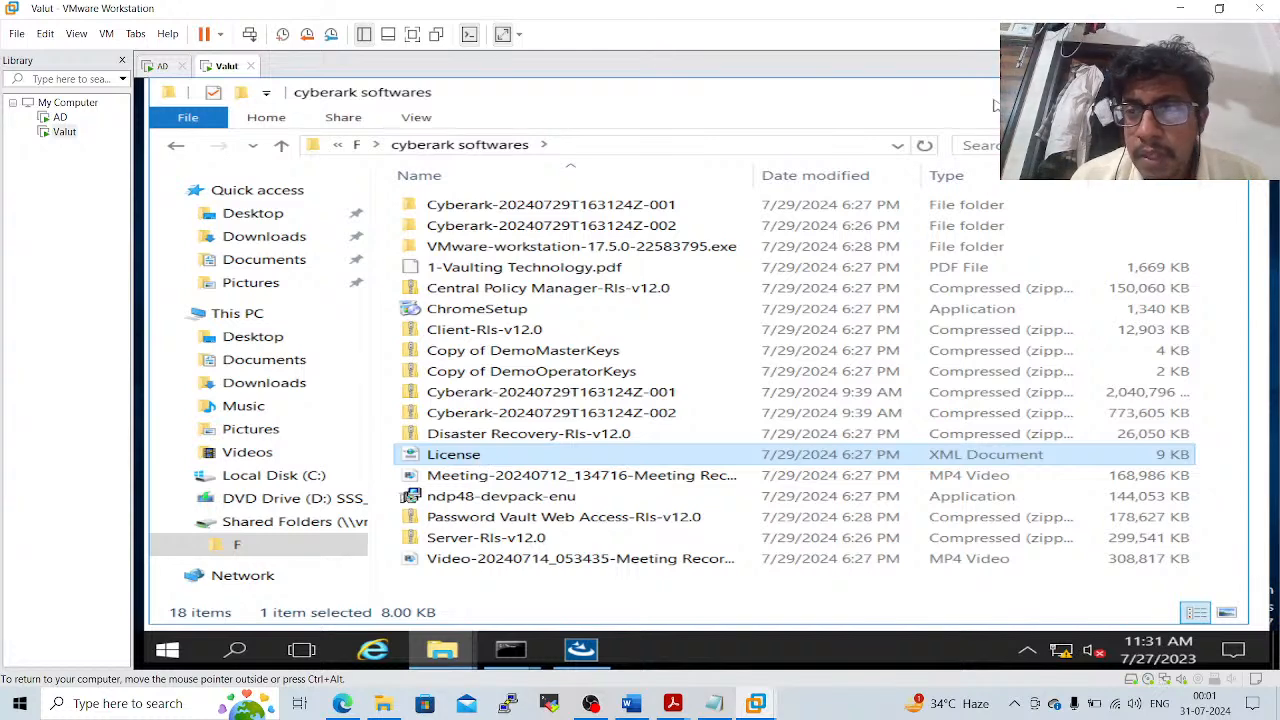
{"action": "left_click_drag", "start_coordinate": [995, 101], "coordinate": [1272, 80]}
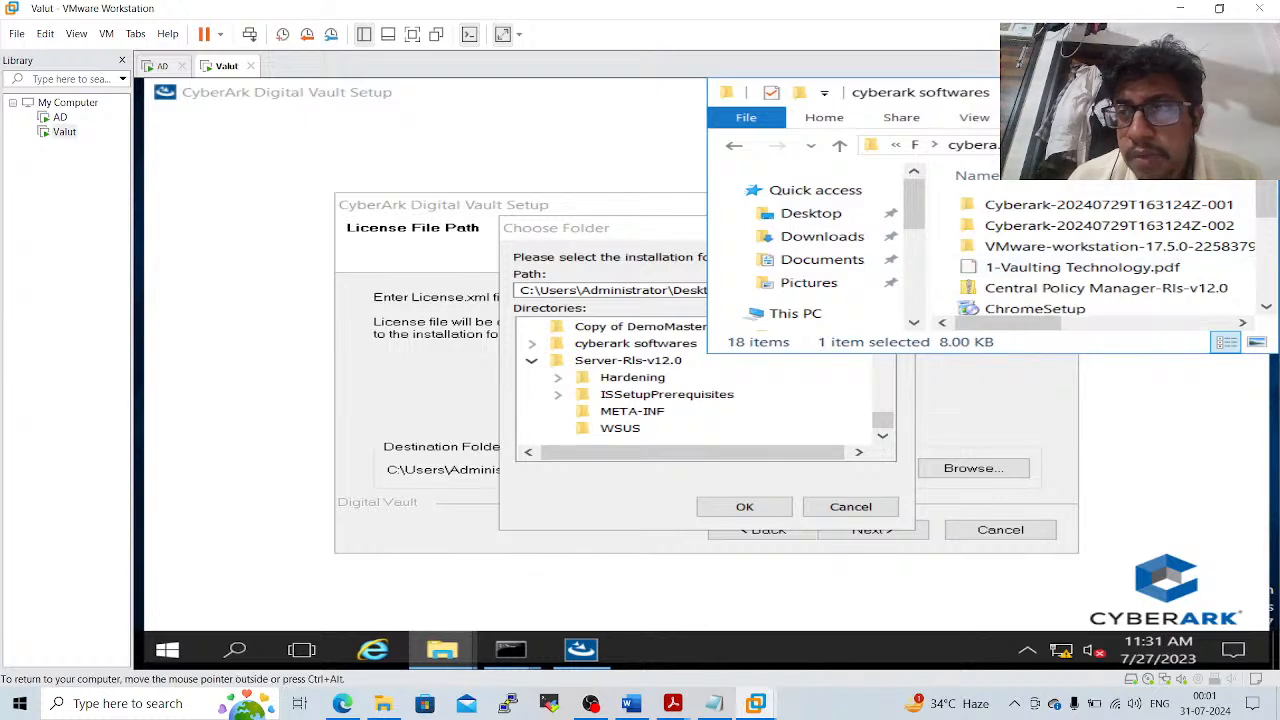
{"action": "left_click_drag", "start_coordinate": [1068, 92], "coordinate": [832, 144]}
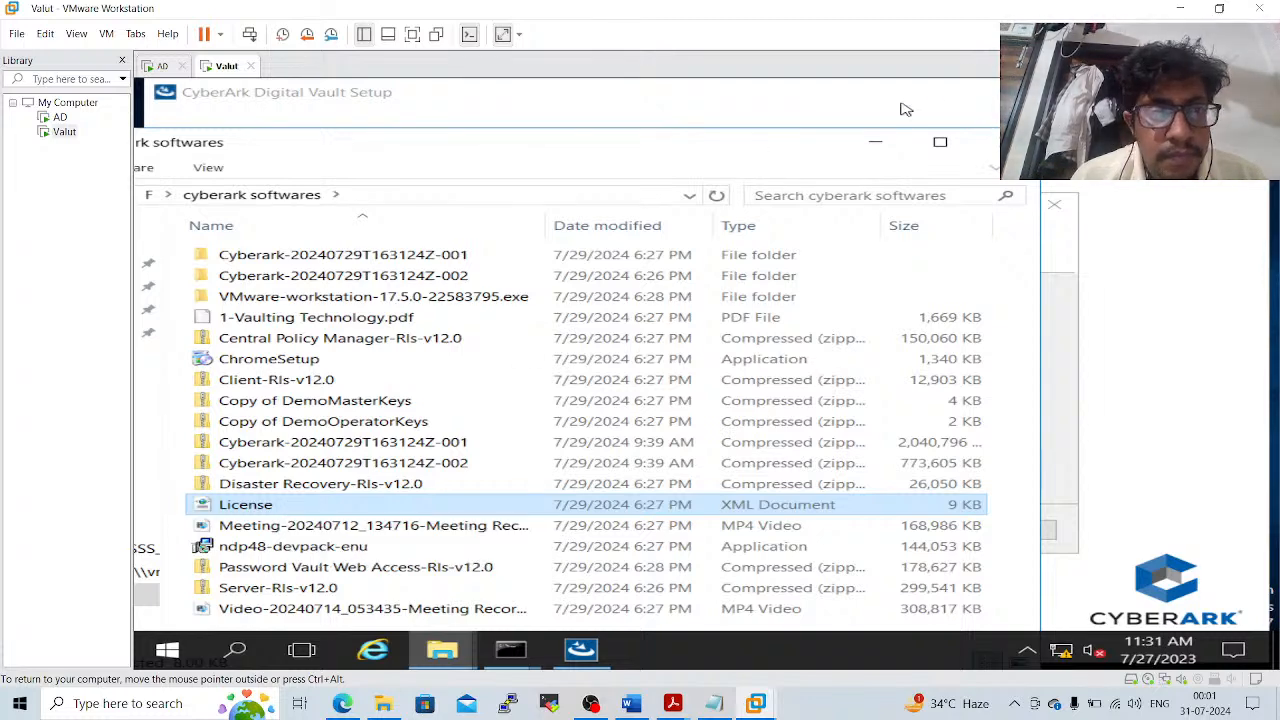
{"action": "left_click_drag", "start_coordinate": [759, 148], "coordinate": [959, 100]}
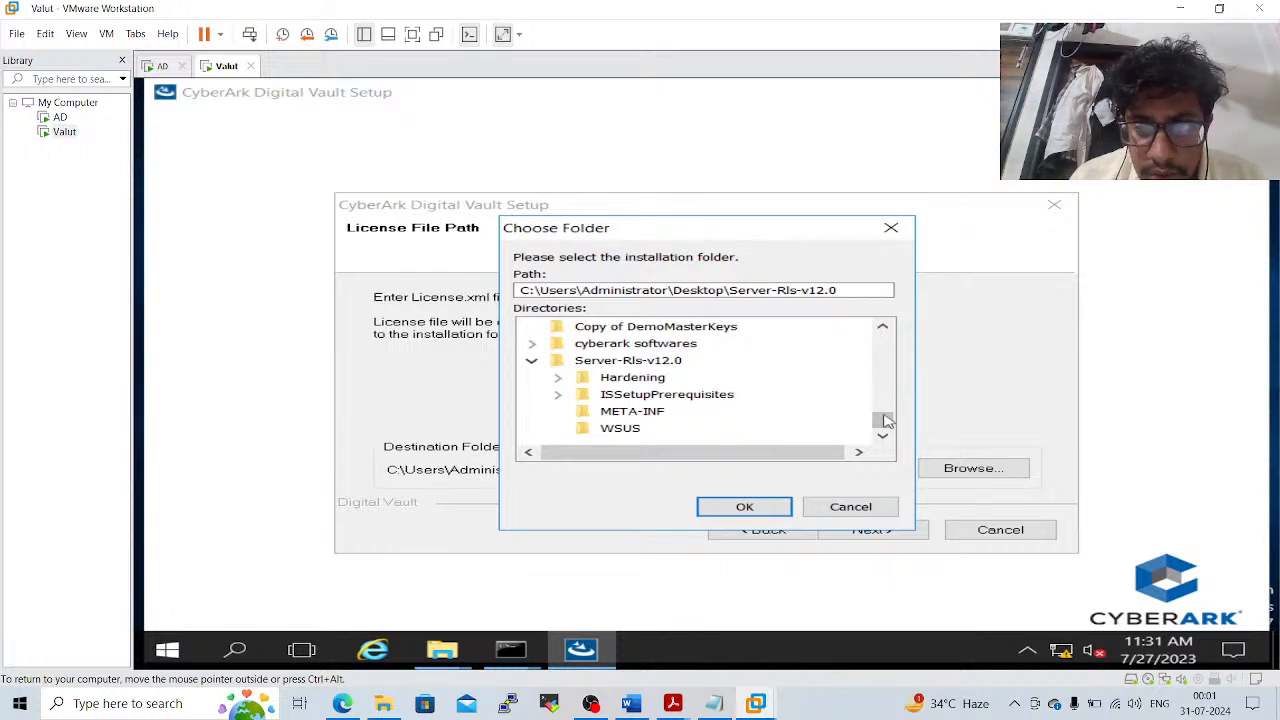
Examine the subfolders of Z:\F\cyberark softwares and Server-Rls-v12.0 in the destination folder tree, and cancel the folder selection
{"action": "mouse_move", "coordinate": [884, 421]}
{"action": "left_mouse_down"}
{"action": "mouse_move", "coordinate": [884, 397]}
{"action": "mouse_move", "coordinate": [888, 411]}
{"action": "left_mouse_up"}
{"action": "left_click", "coordinate": [559, 413]}
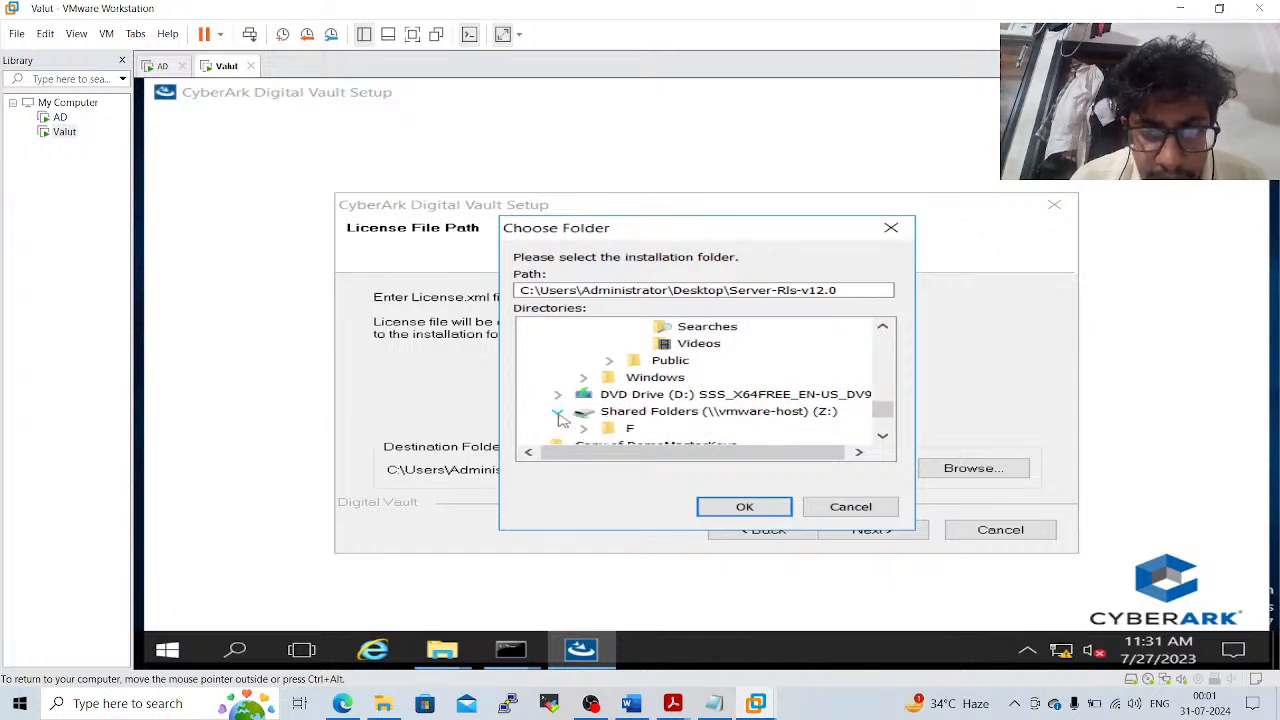
{"action": "left_click", "coordinate": [583, 428]}
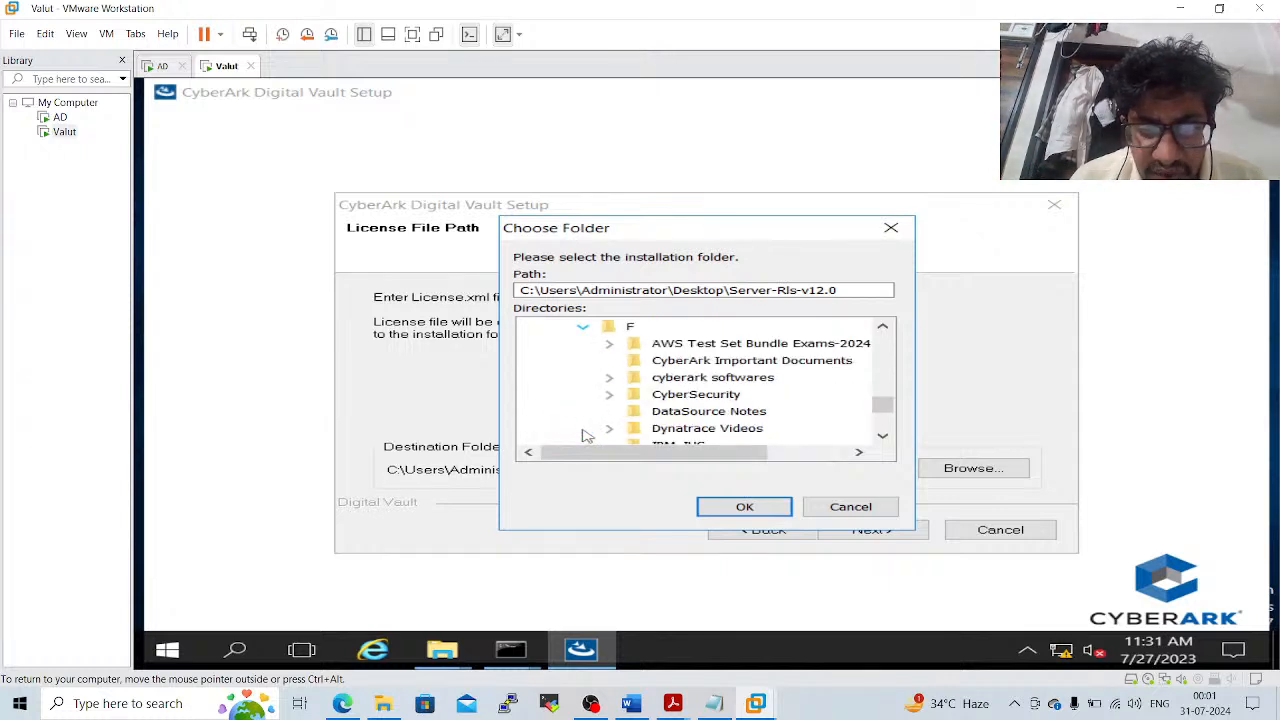
{"action": "left_click", "coordinate": [610, 378]}
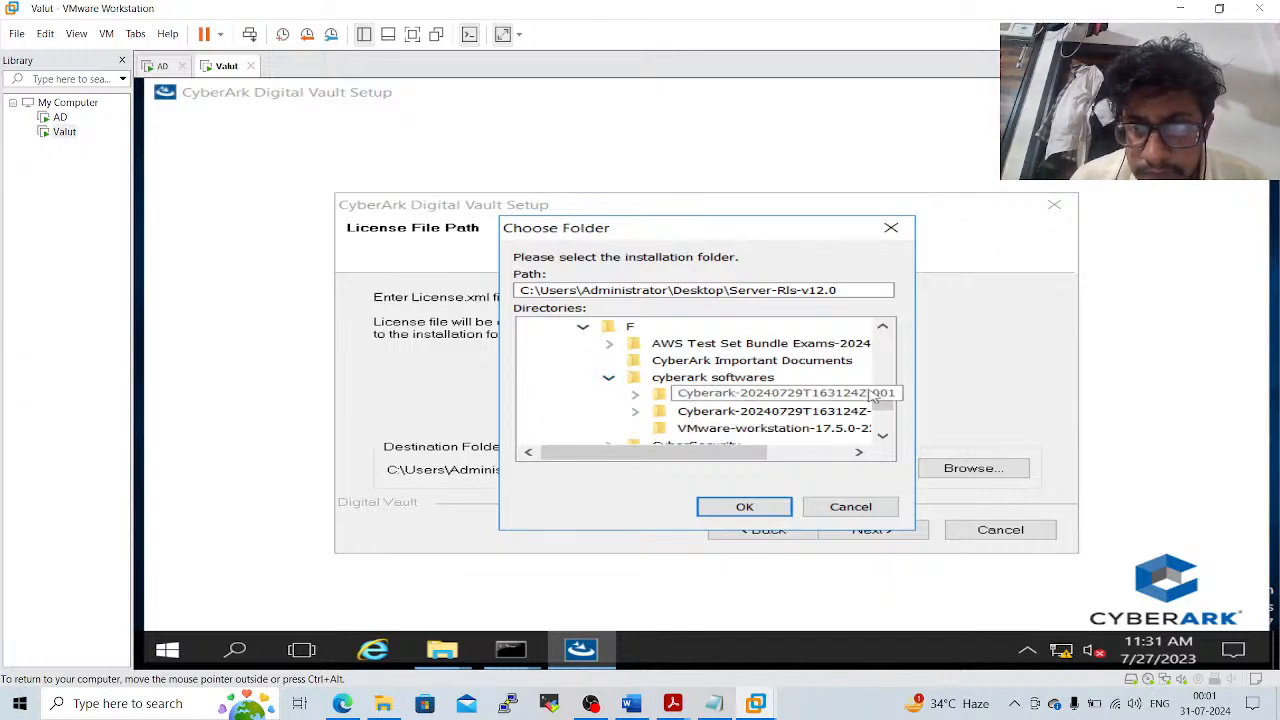
{"action": "mouse_move", "coordinate": [884, 402]}
{"action": "left_mouse_down"}
{"action": "mouse_move", "coordinate": [886, 427]}
{"action": "mouse_move", "coordinate": [897, 405]}
{"action": "left_mouse_up"}
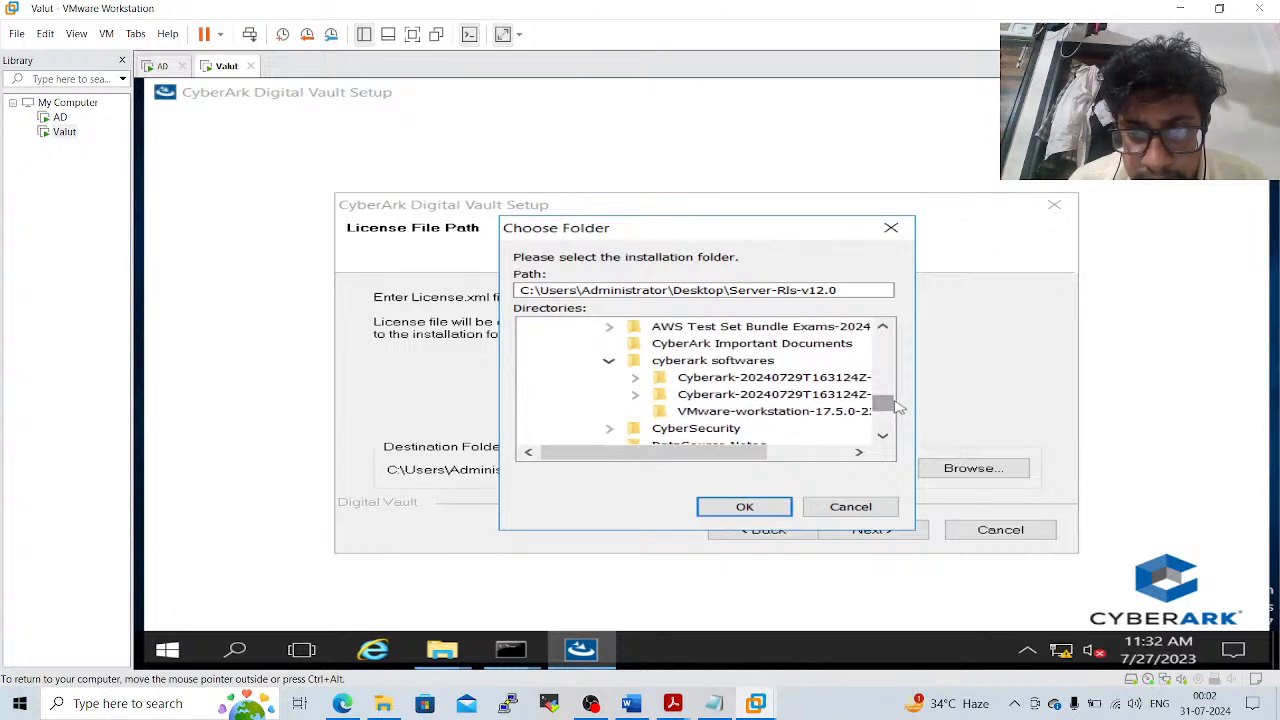
{"action": "left_click", "coordinate": [636, 380]}
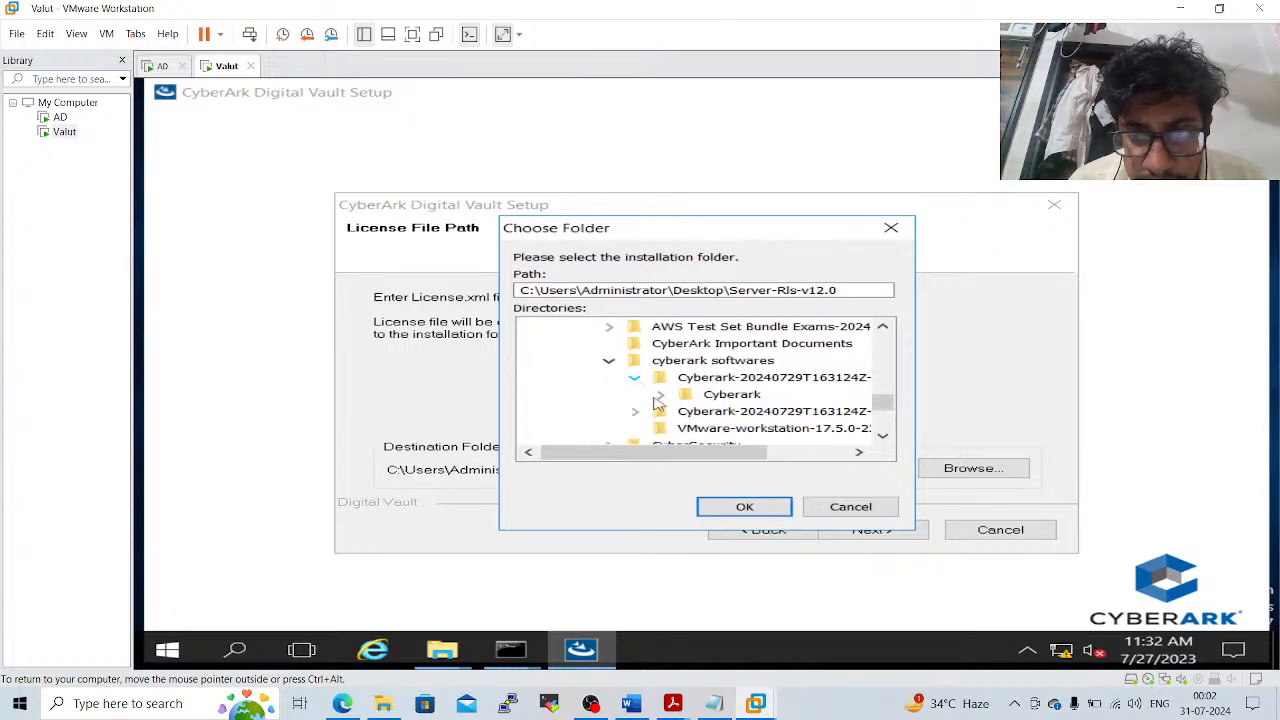
{"action": "left_click", "coordinate": [662, 397]}
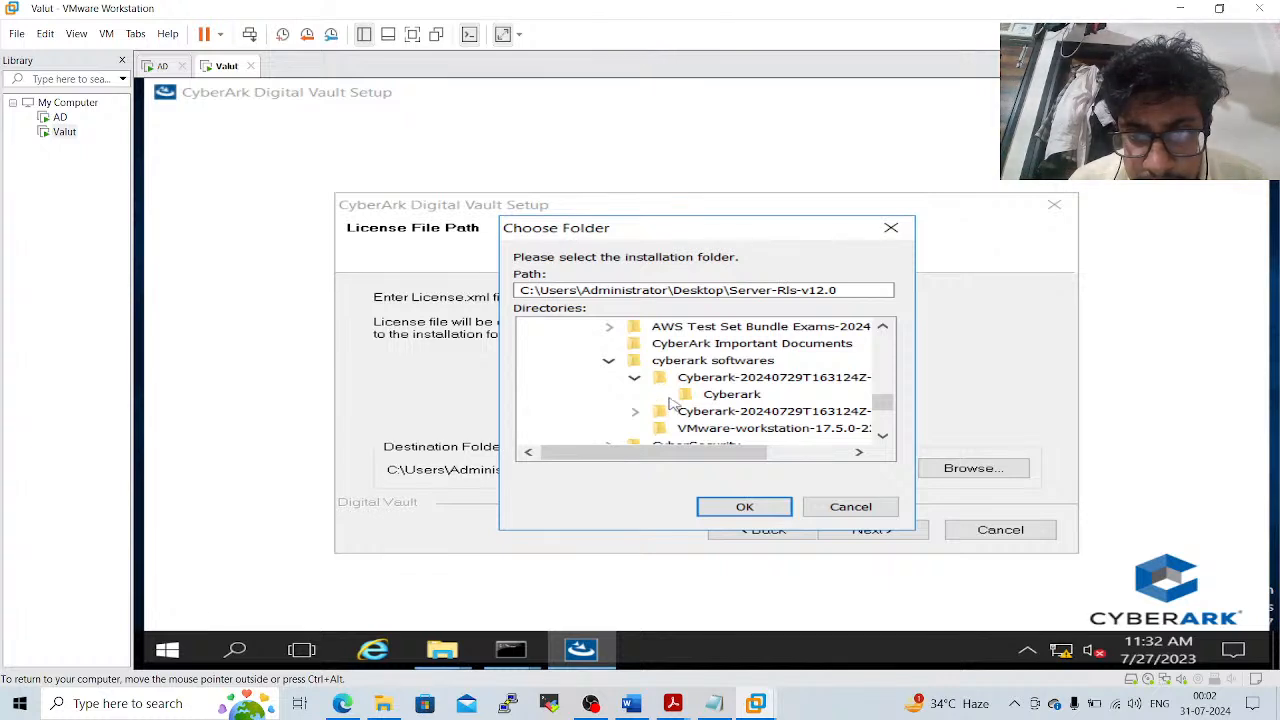
{"action": "left_click", "coordinate": [635, 412]}
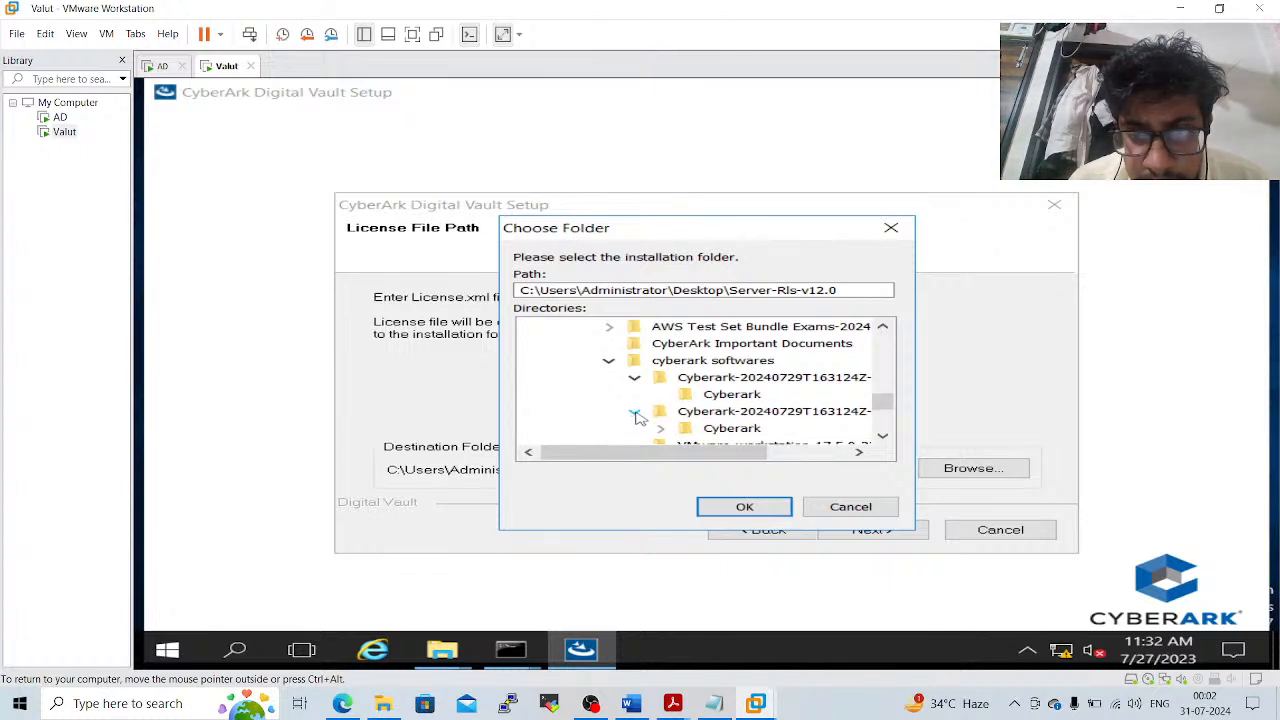
{"action": "left_click", "coordinate": [661, 428]}
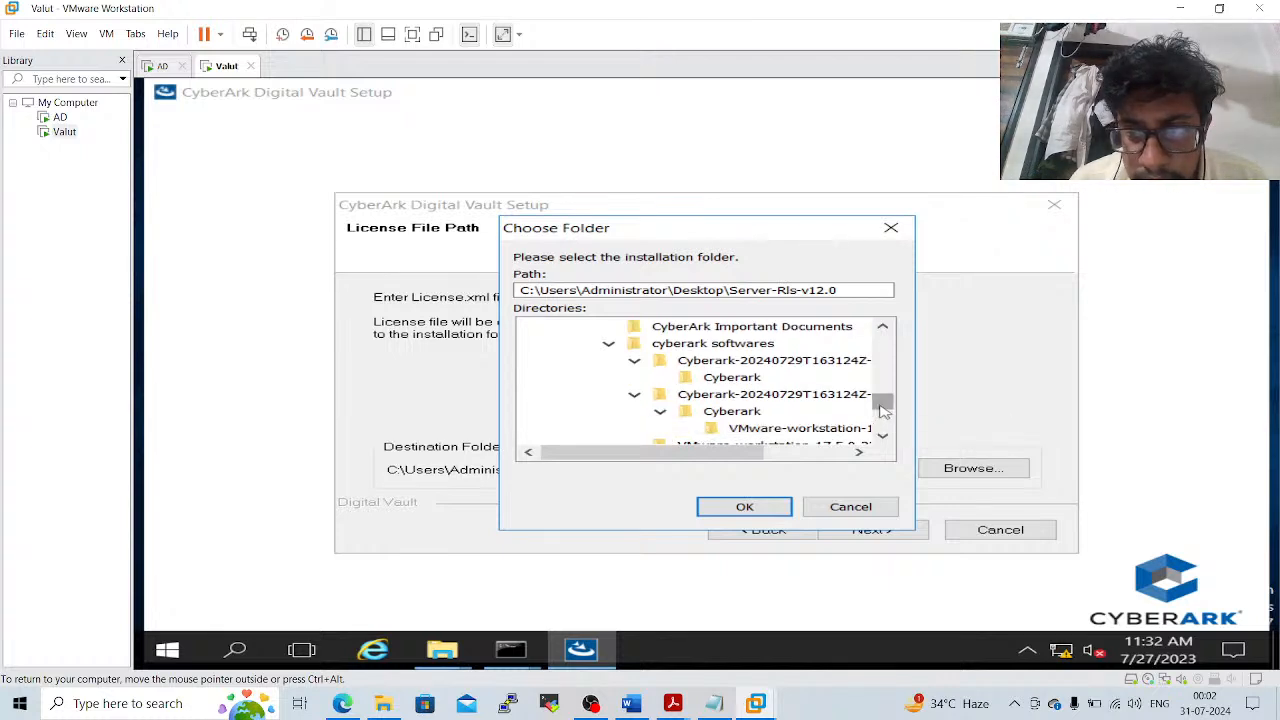
{"action": "left_click_drag", "start_coordinate": [882, 403], "coordinate": [884, 430]}
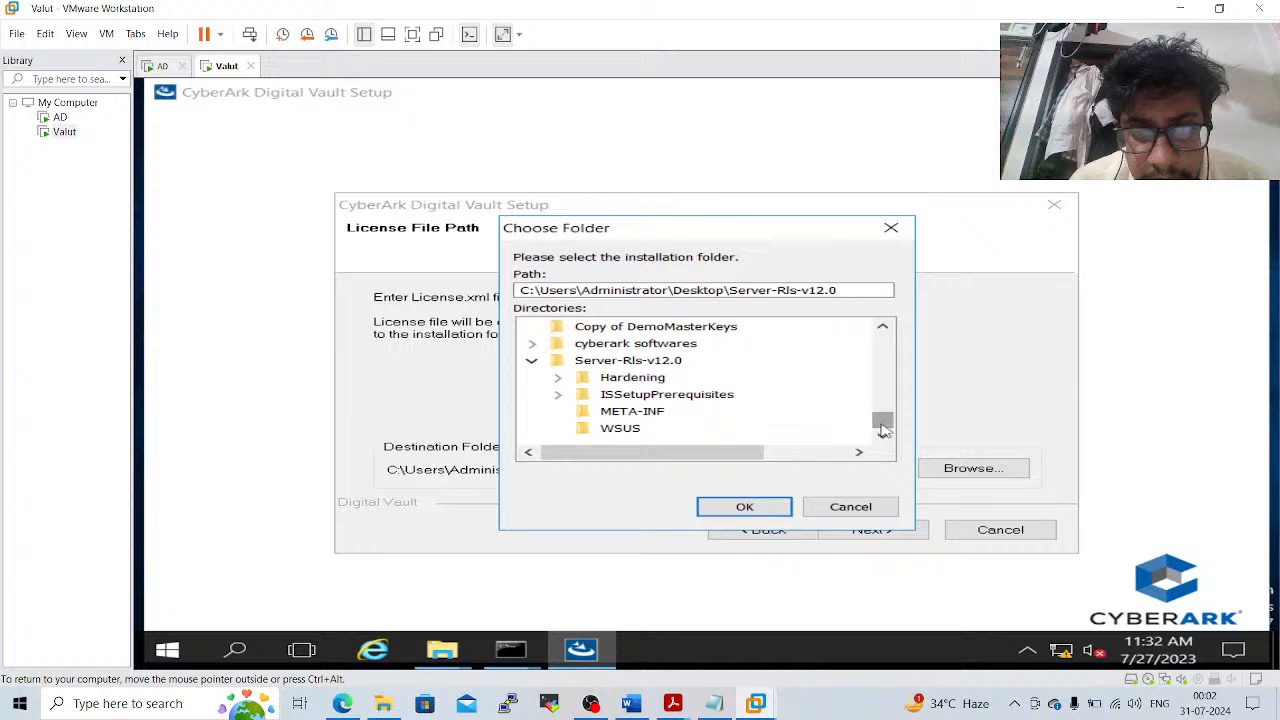
{"action": "left_click", "coordinate": [531, 361]}
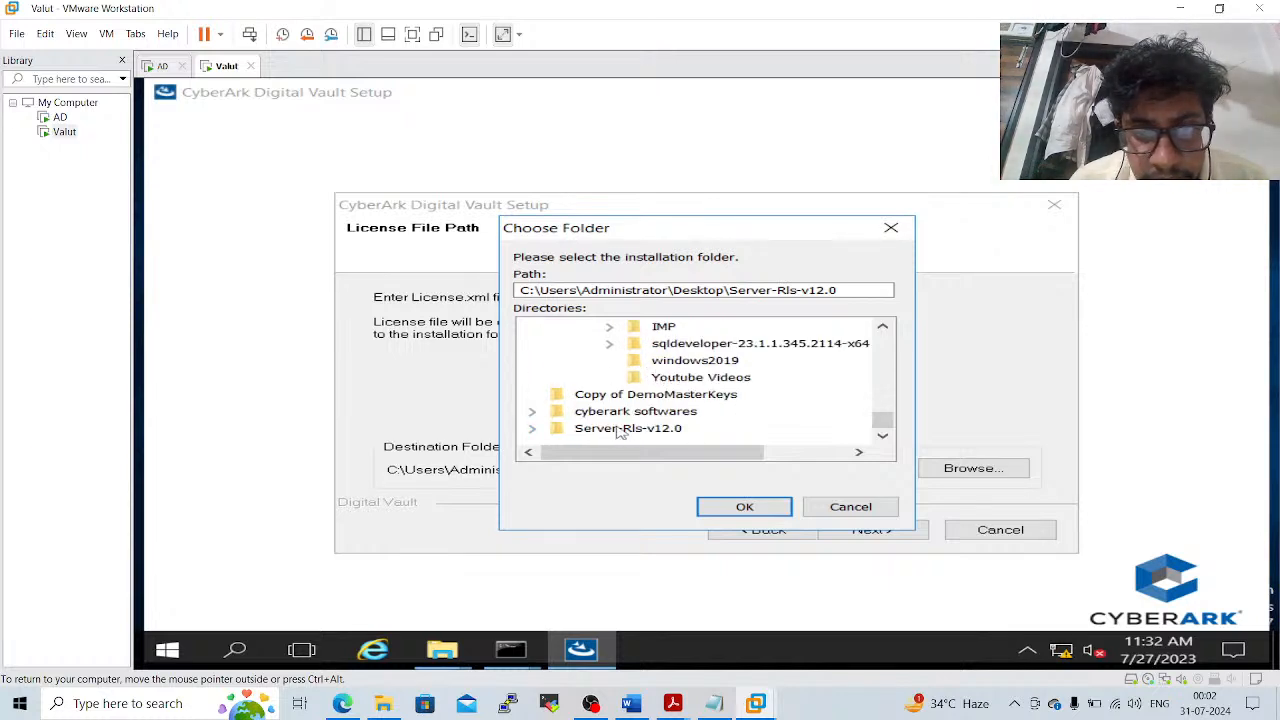
{"action": "left_click", "coordinate": [532, 429]}
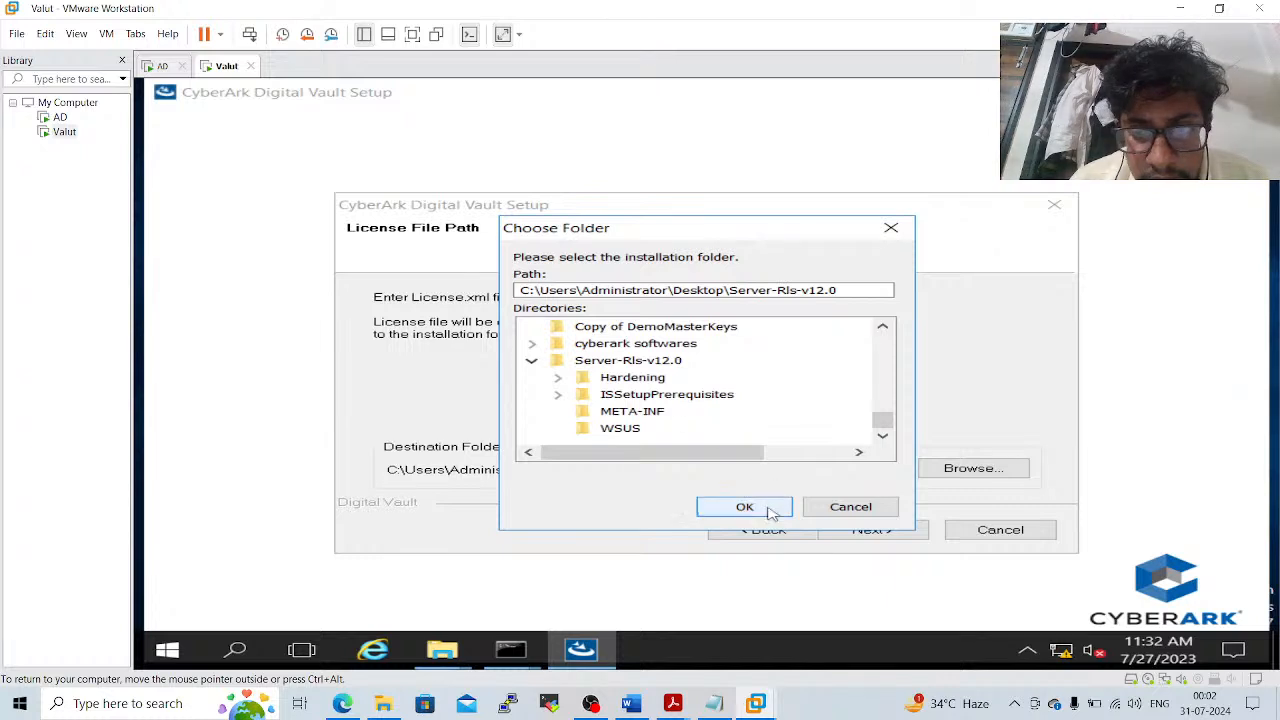
{"action": "left_click", "coordinate": [845, 507]}
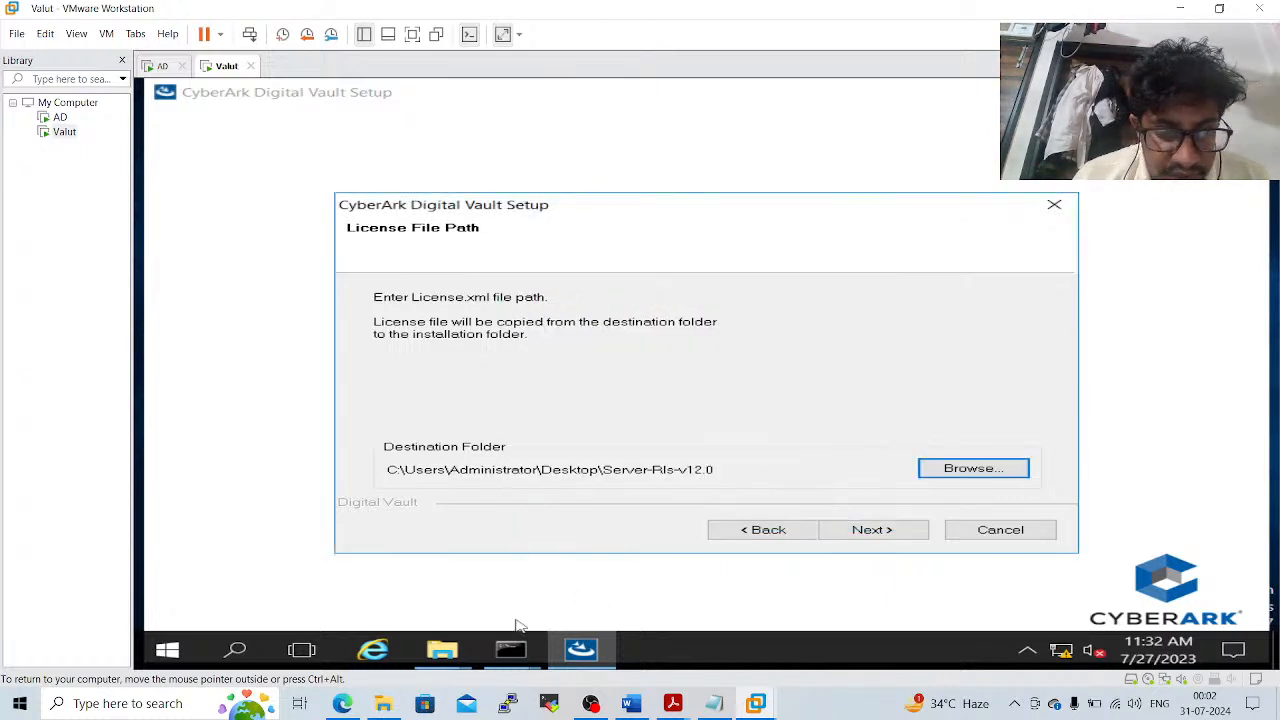
Copy the License XML file from Z:\F\cyberark softwares into the Desktop folder Server-Rls-v12.0 and return to the vault setup
{"action": "left_click", "coordinate": [448, 652]}
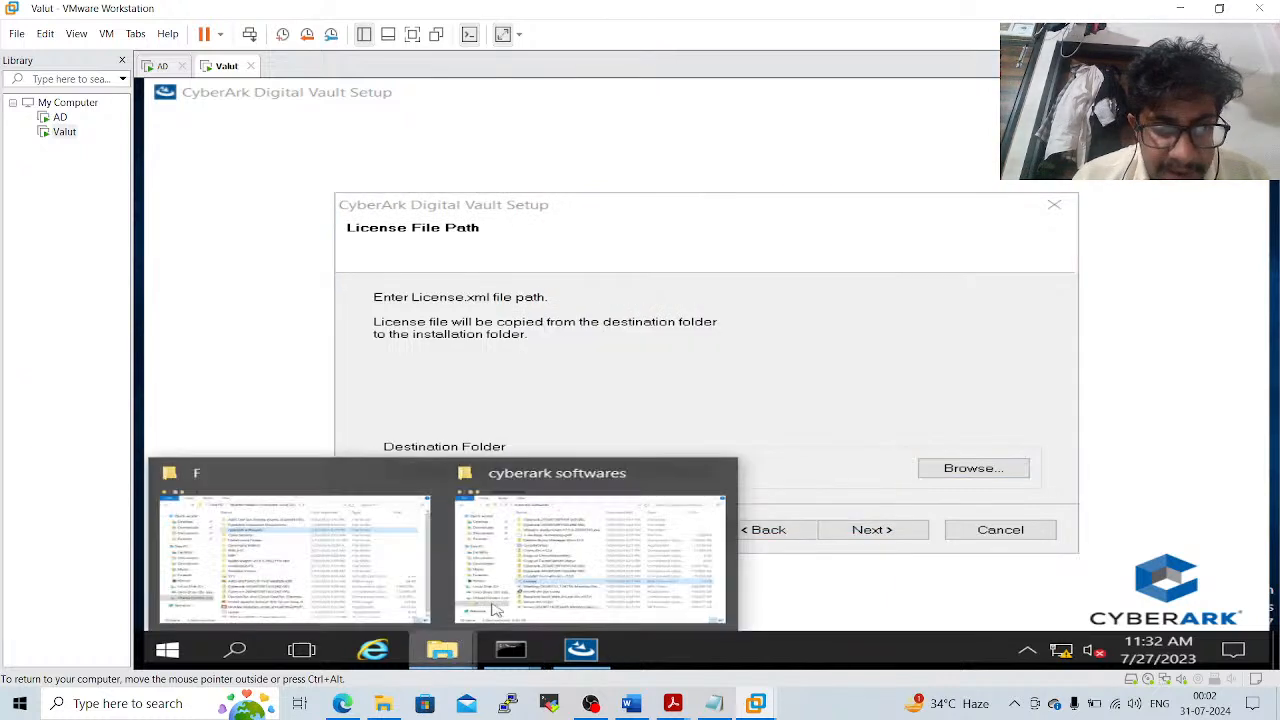
{"action": "left_click", "coordinate": [540, 577]}
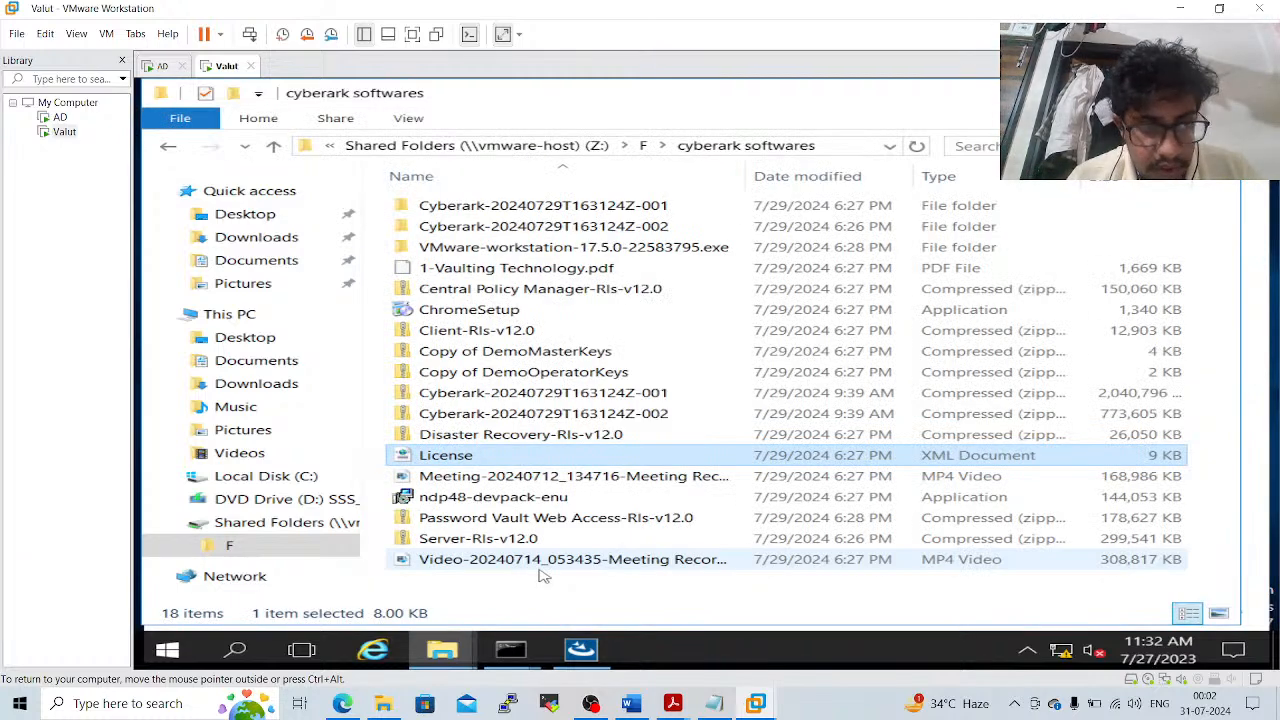
{"action": "left_click", "coordinate": [250, 222]}
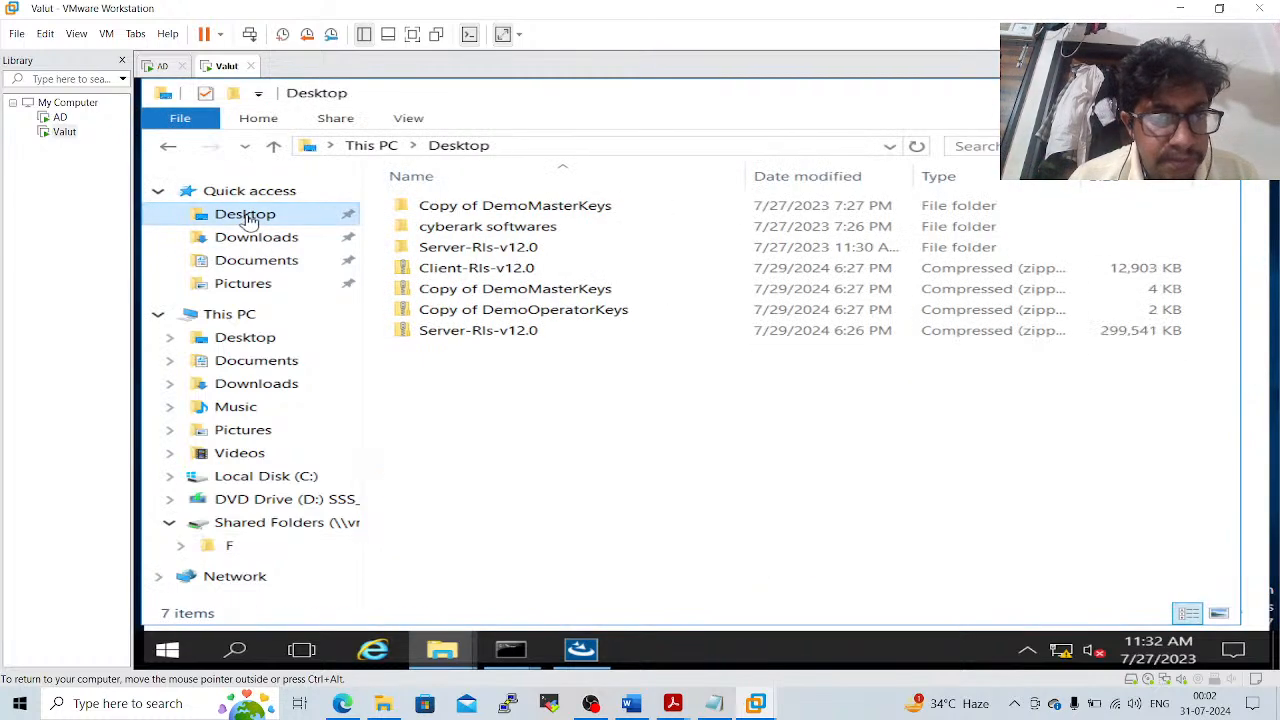
{"action": "double_click", "coordinate": [470, 248]}
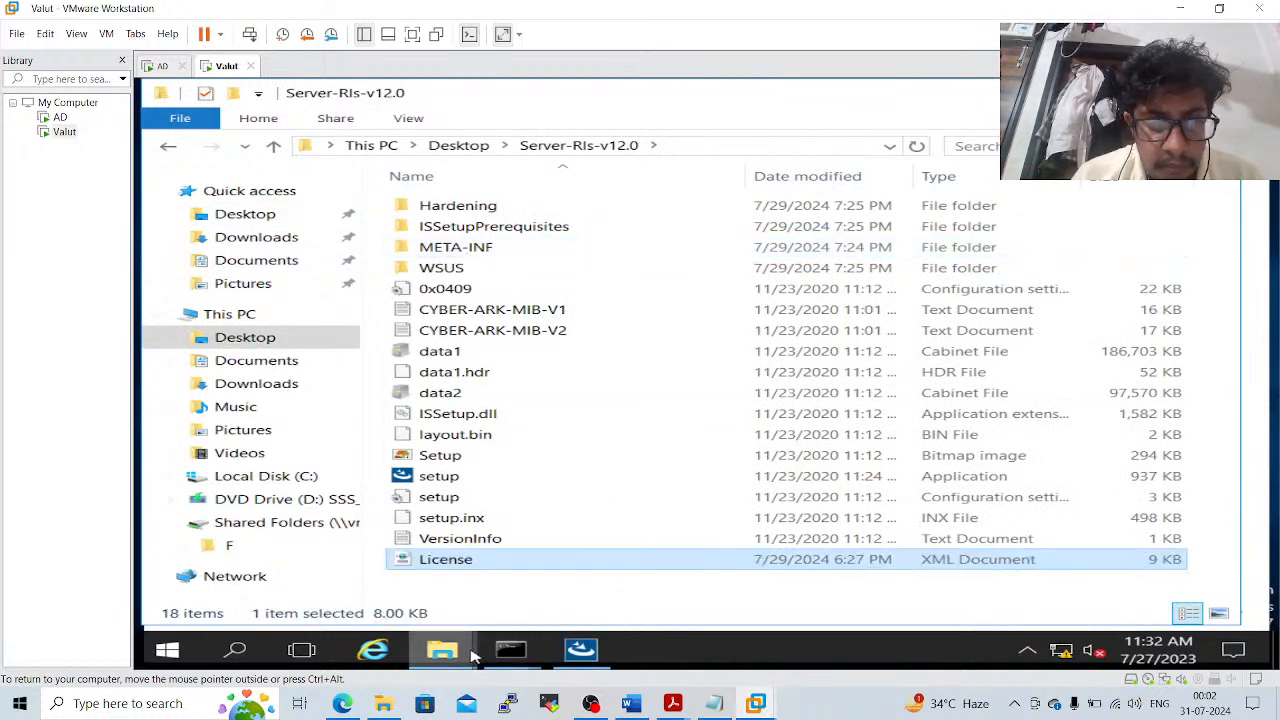
{"action": "left_click", "coordinate": [577, 653]}
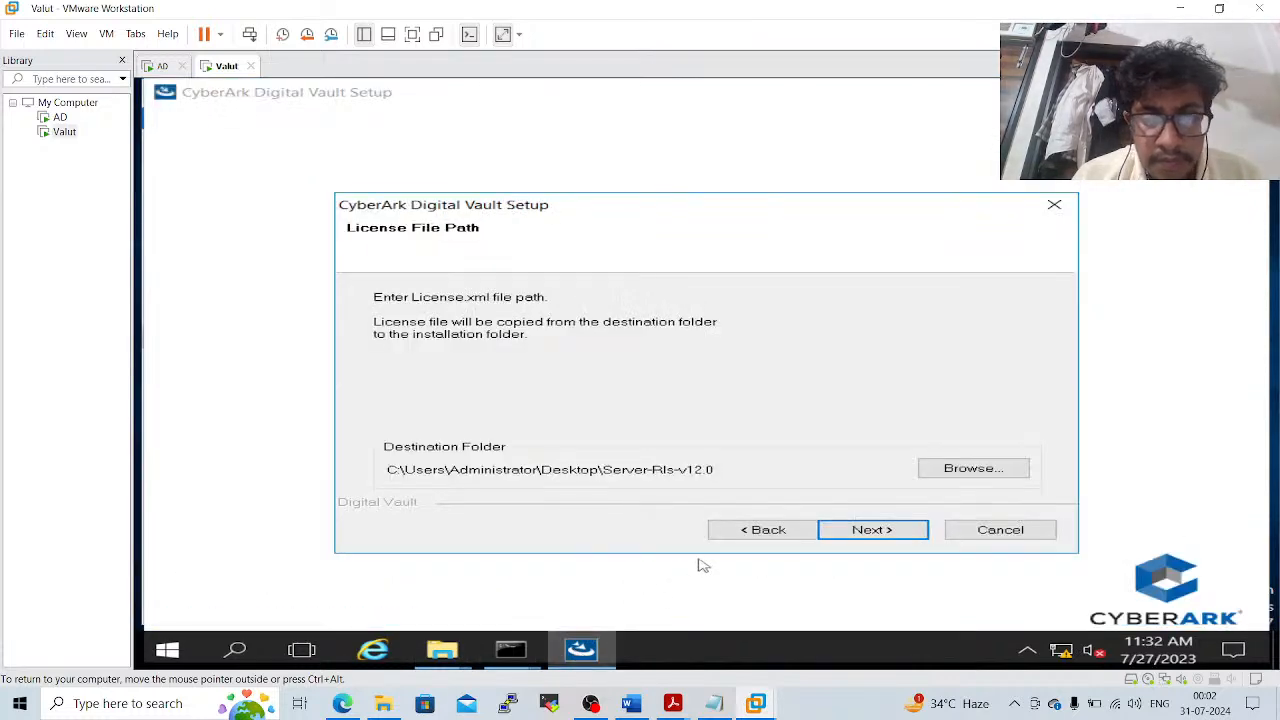
Reload the license page, choose C:\Users\Administrator\Desktop\Server-Rls-v12.0 as the License.xml folder, and continue the setup
{"action": "left_click", "coordinate": [778, 540]}
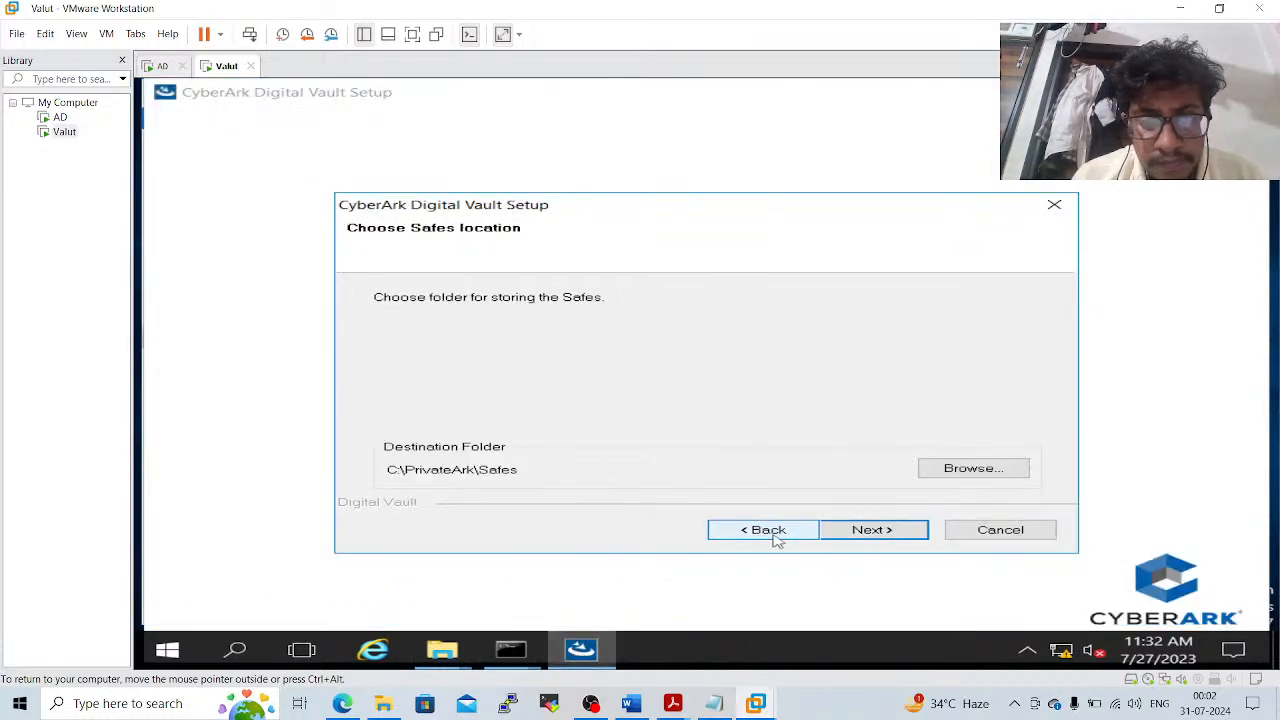
{"action": "left_click", "coordinate": [851, 535]}
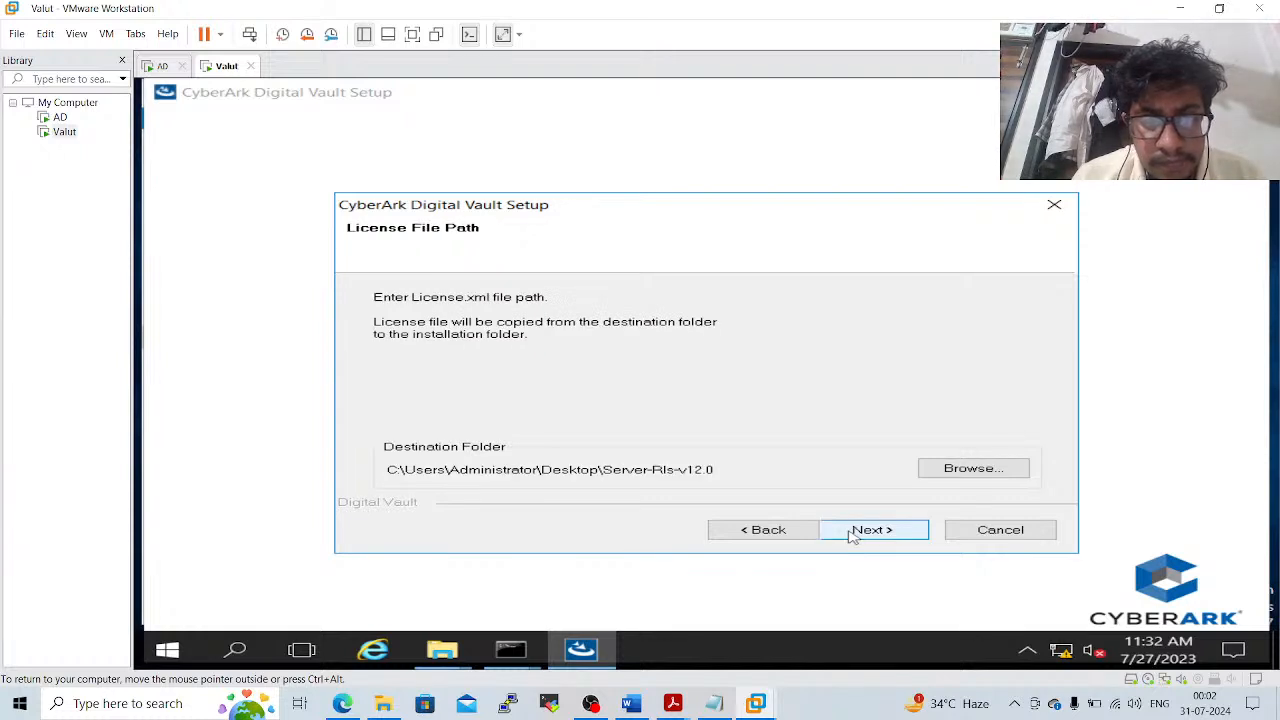
{"action": "left_click", "coordinate": [985, 469]}
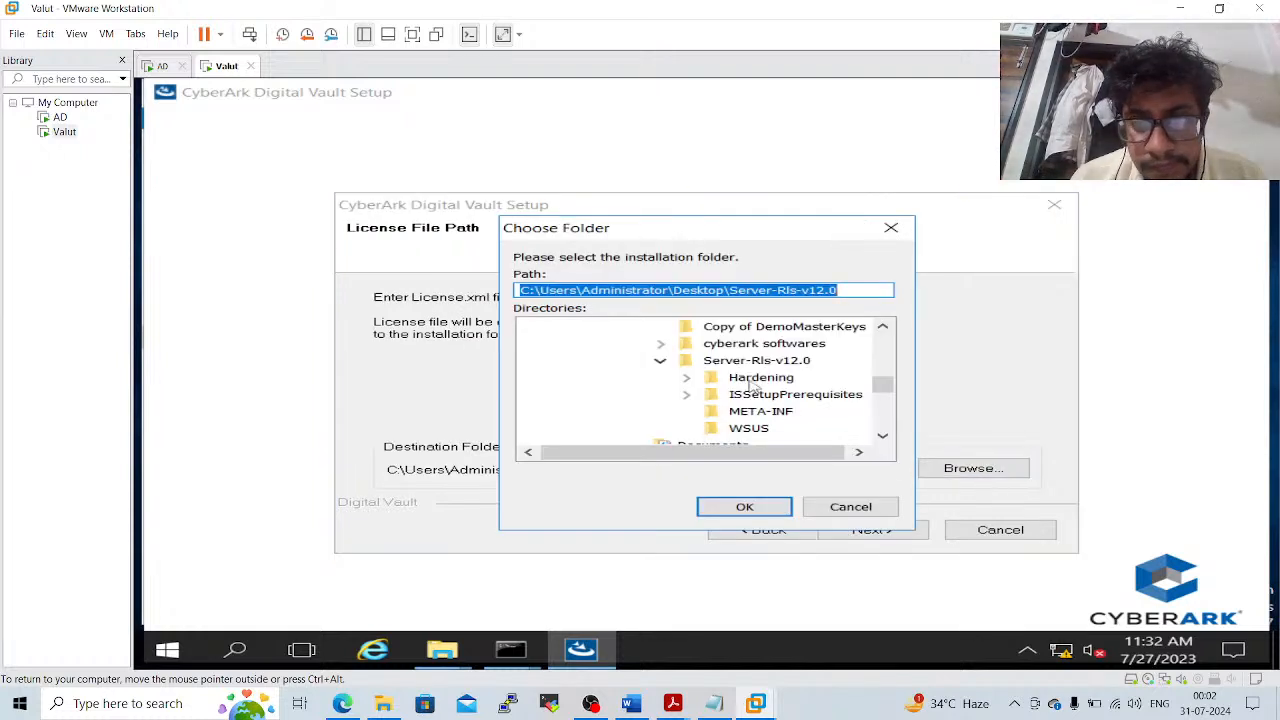
{"action": "left_click", "coordinate": [740, 362]}
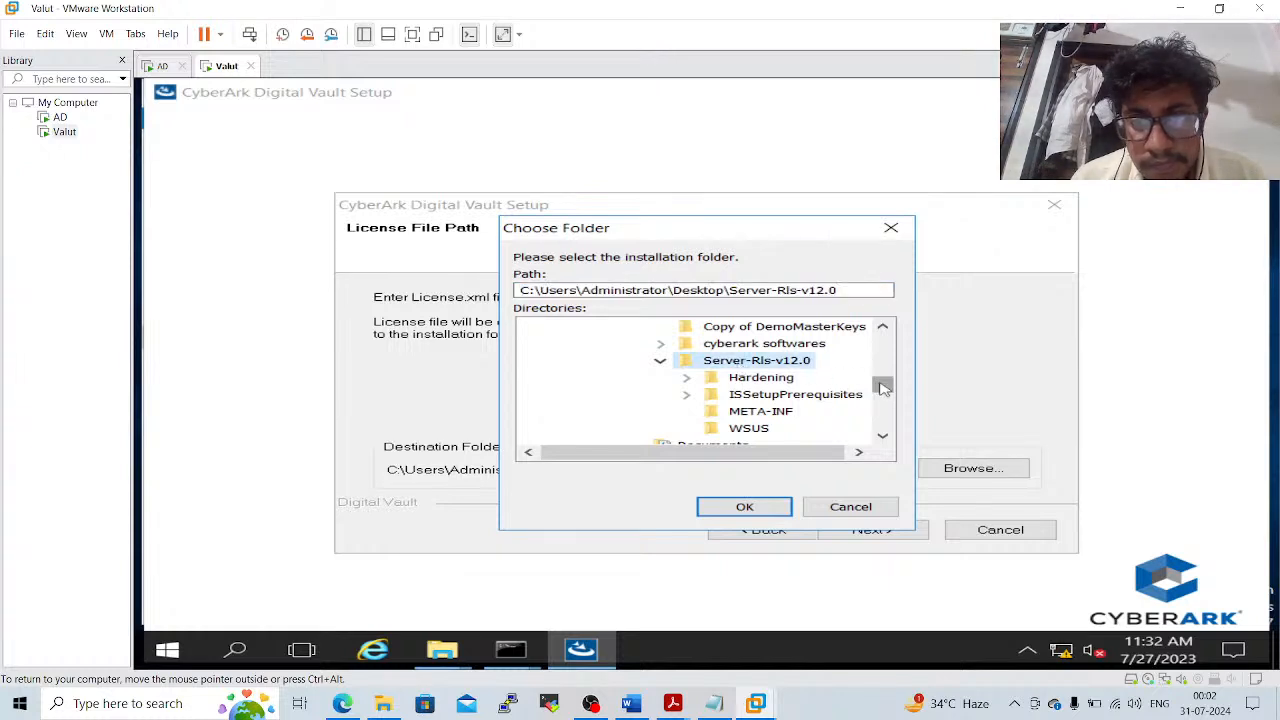
{"action": "left_click_drag", "start_coordinate": [883, 388], "coordinate": [878, 338]}
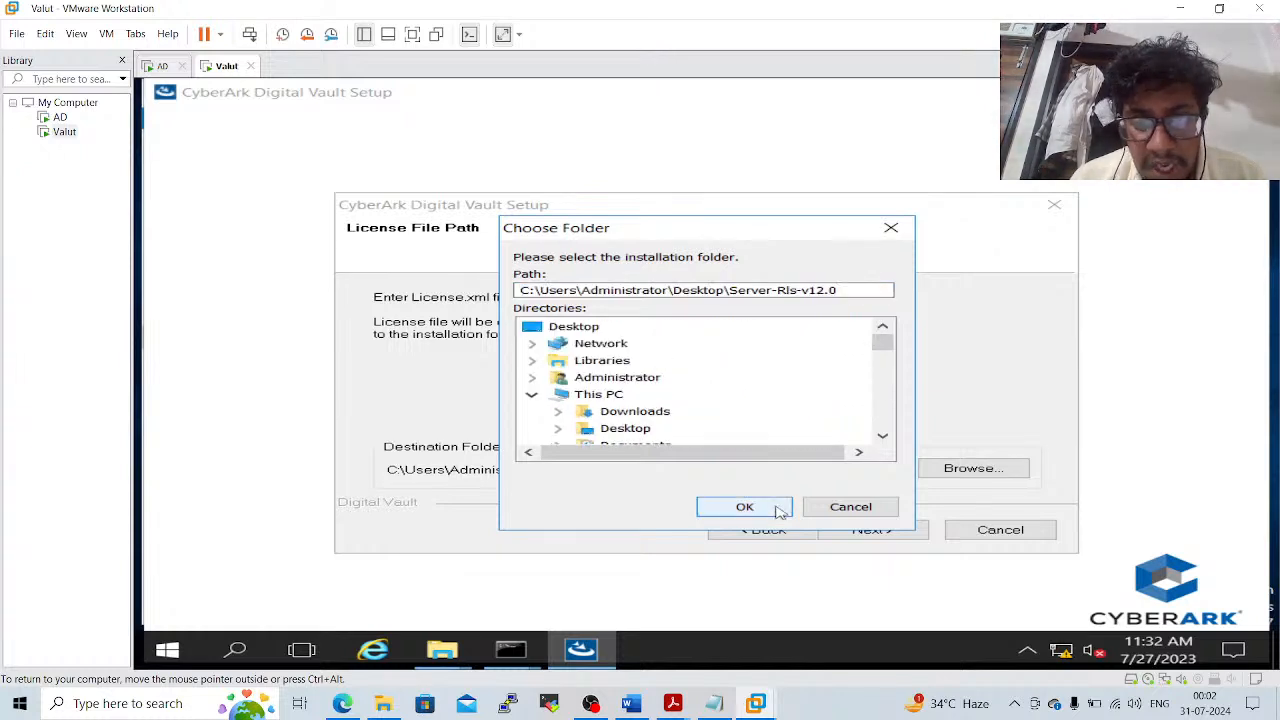
{"action": "left_click", "coordinate": [745, 507]}
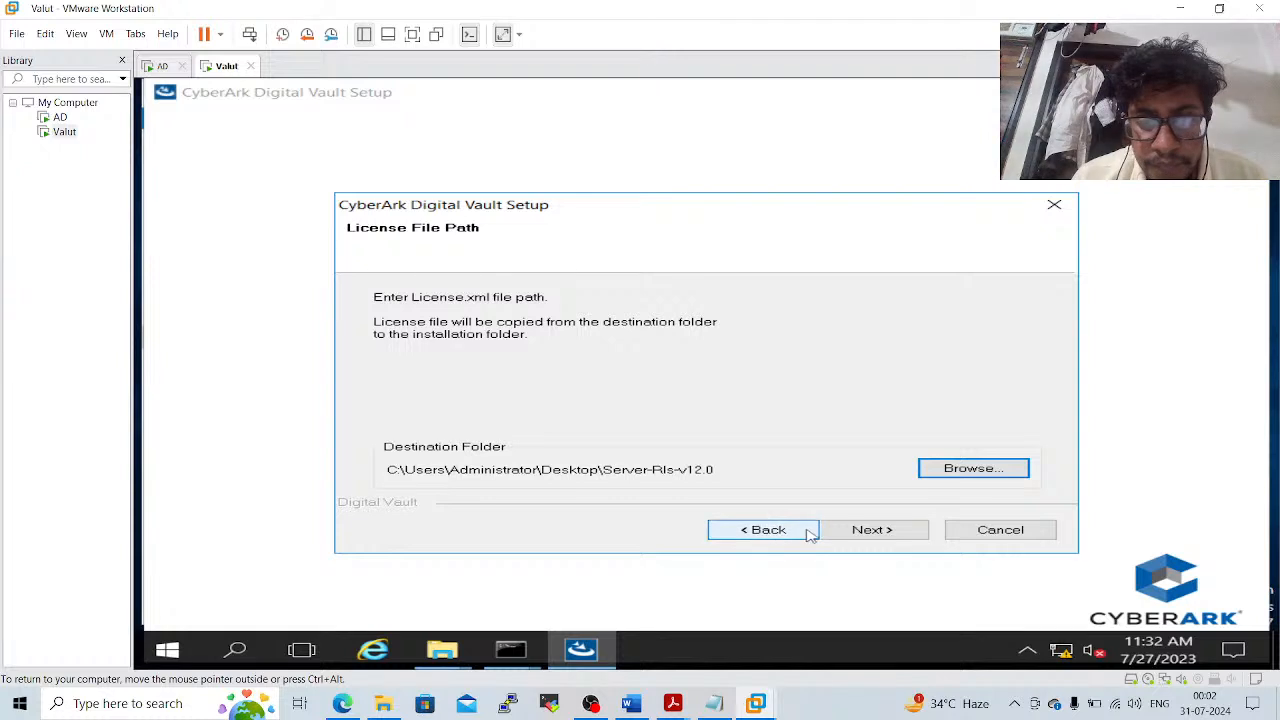
{"action": "left_click", "coordinate": [851, 531]}
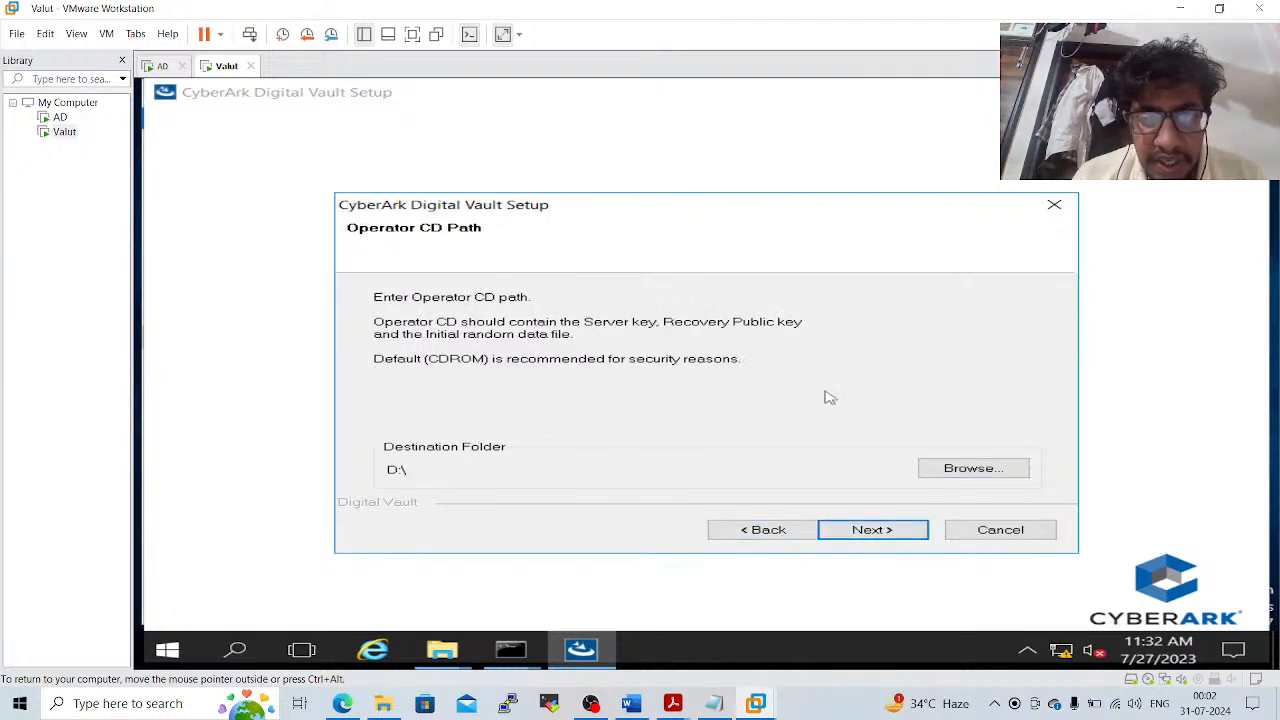
Set the Operator CD path to the Desktop folder Copy of DemoMasterKeys and continue the setup
{"action": "left_click", "coordinate": [955, 475]}
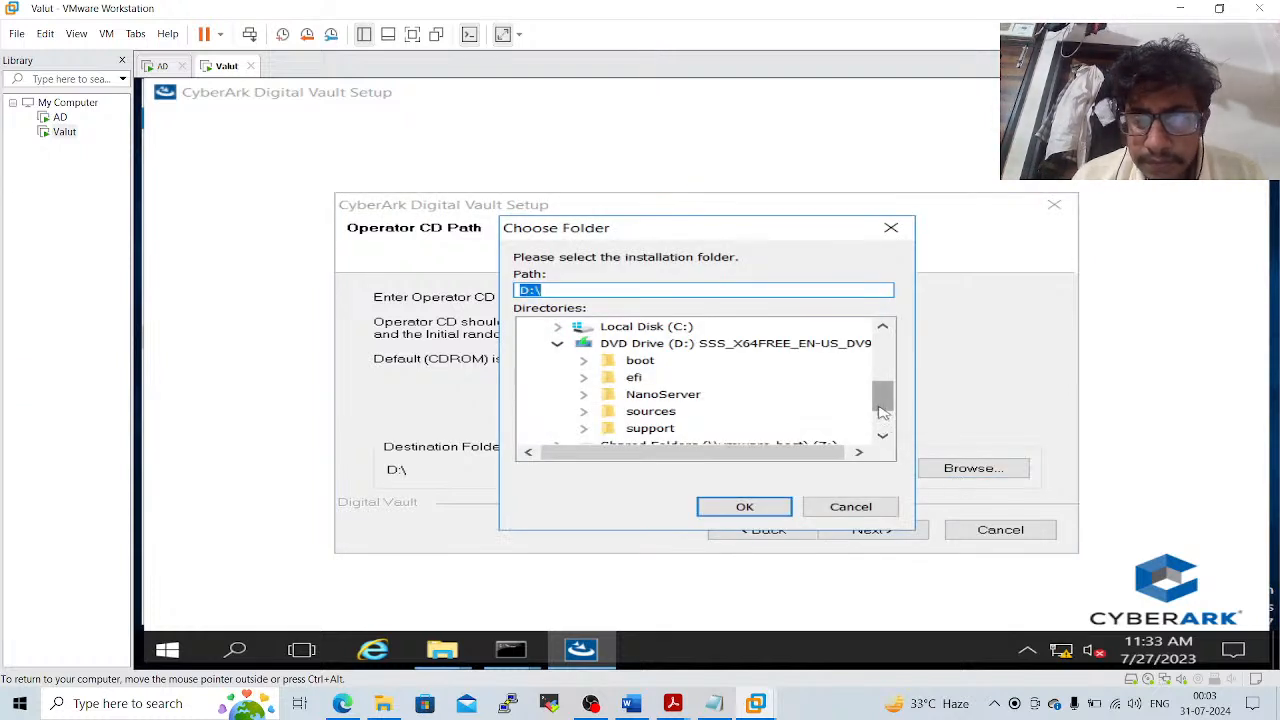
{"action": "mouse_move", "coordinate": [882, 405]}
{"action": "left_mouse_down"}
{"action": "mouse_move", "coordinate": [884, 335]}
{"action": "mouse_move", "coordinate": [892, 426]}
{"action": "left_mouse_up"}
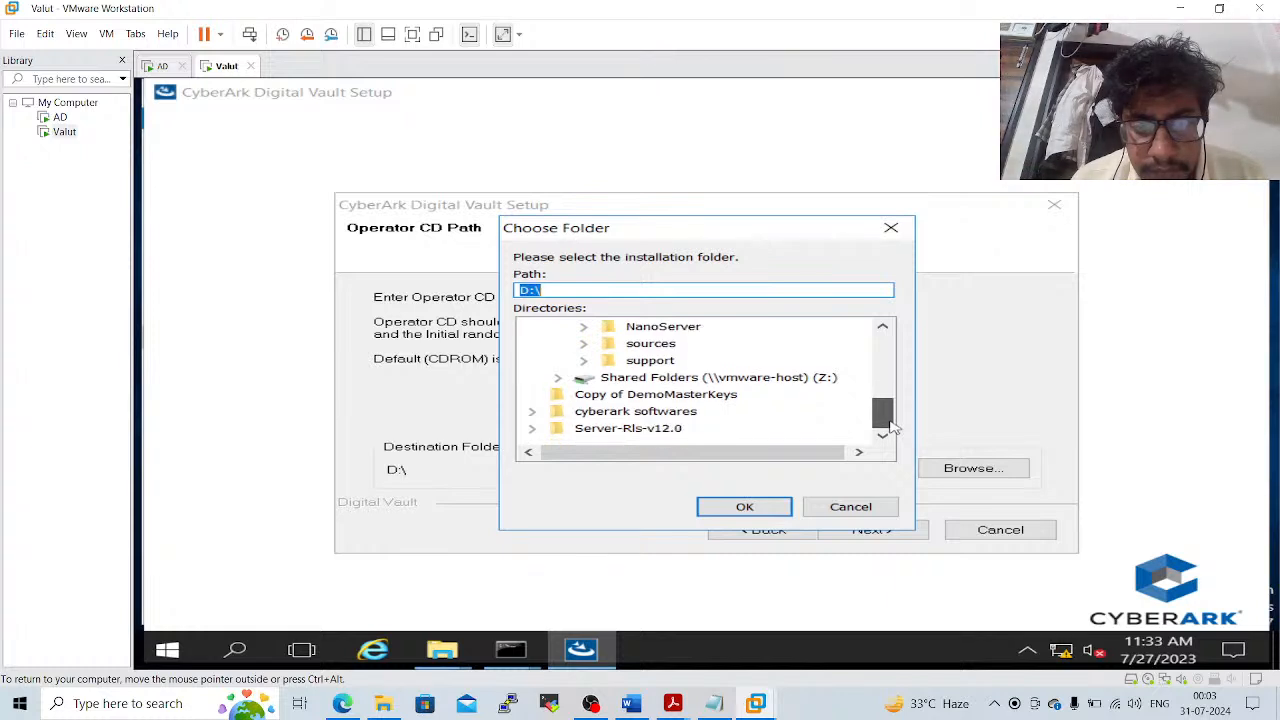
{"action": "left_click", "coordinate": [640, 400]}
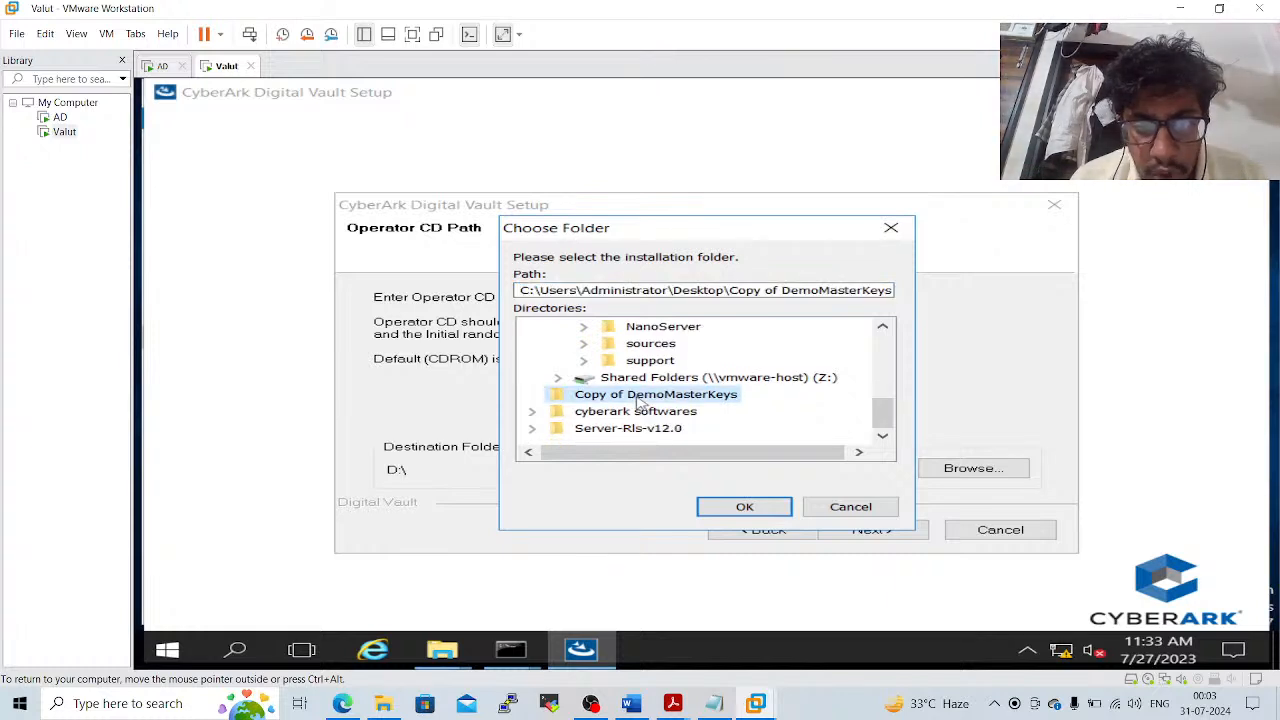
{"action": "left_click", "coordinate": [740, 510]}
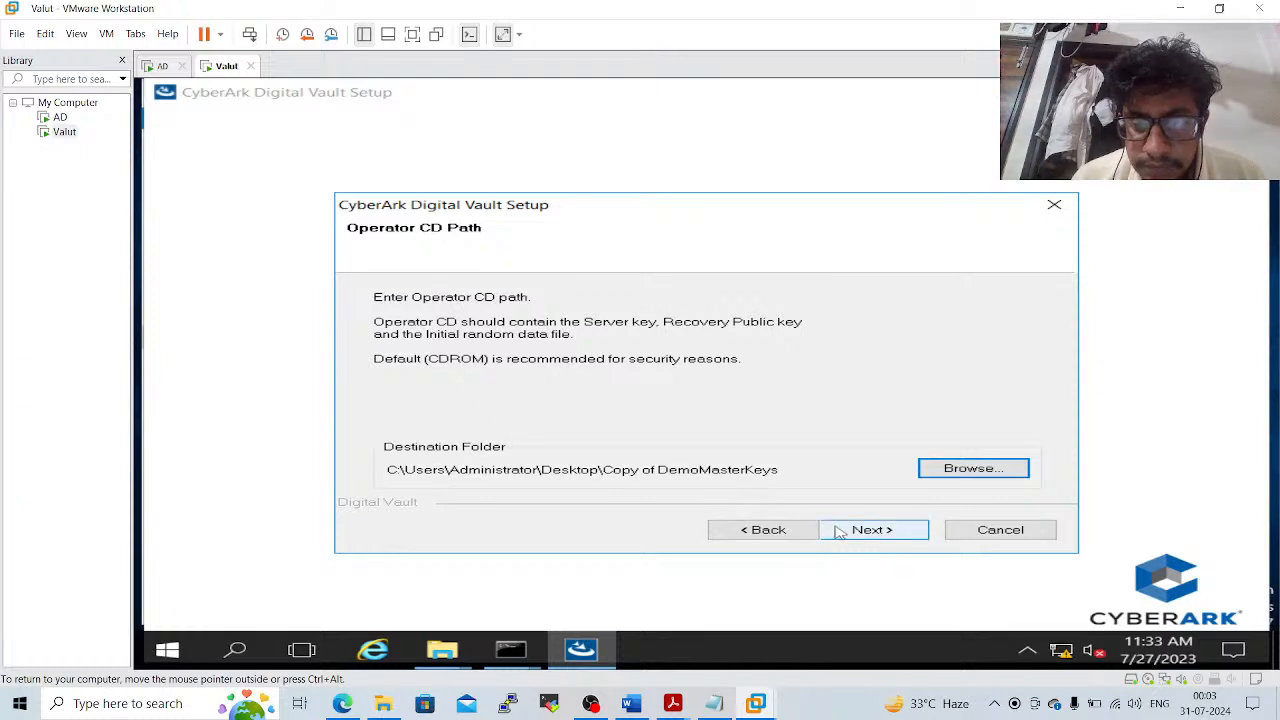
{"action": "left_click", "coordinate": [841, 530]}
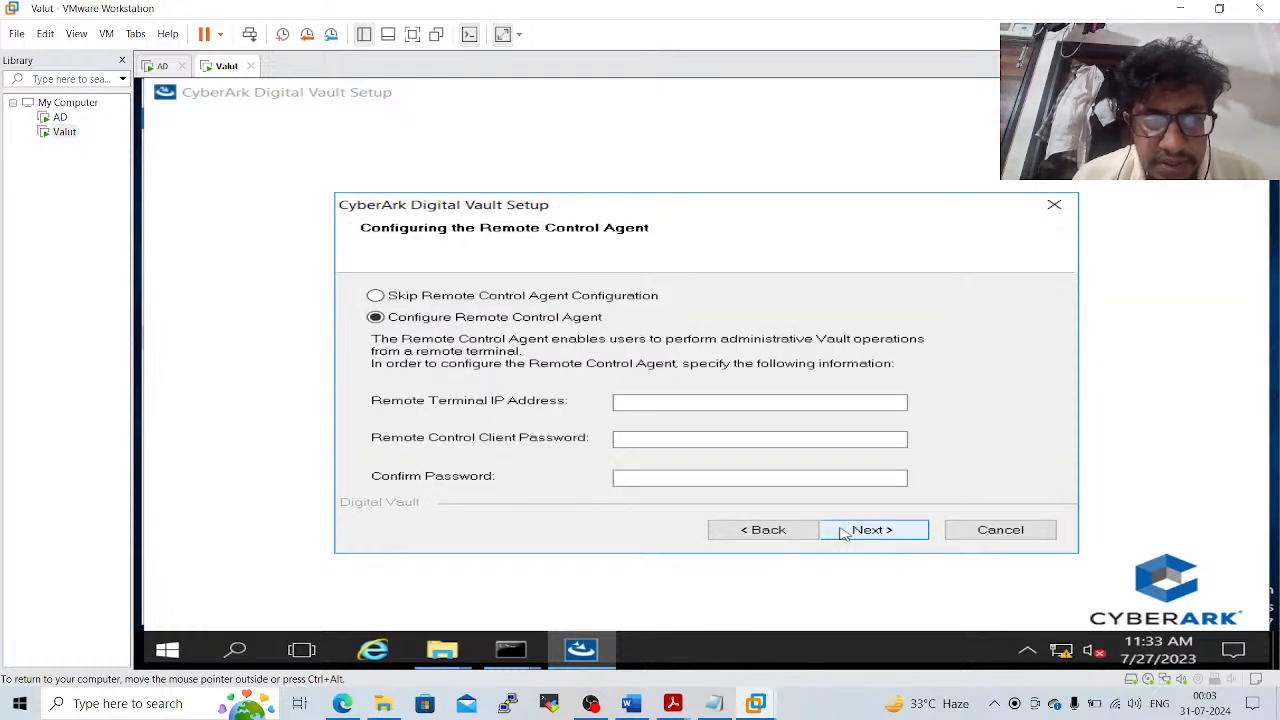
Skip the Remote Control Agent configuration and continue without installing the Distributed Vaults internal communication platform
{"action": "left_click", "coordinate": [520, 296]}
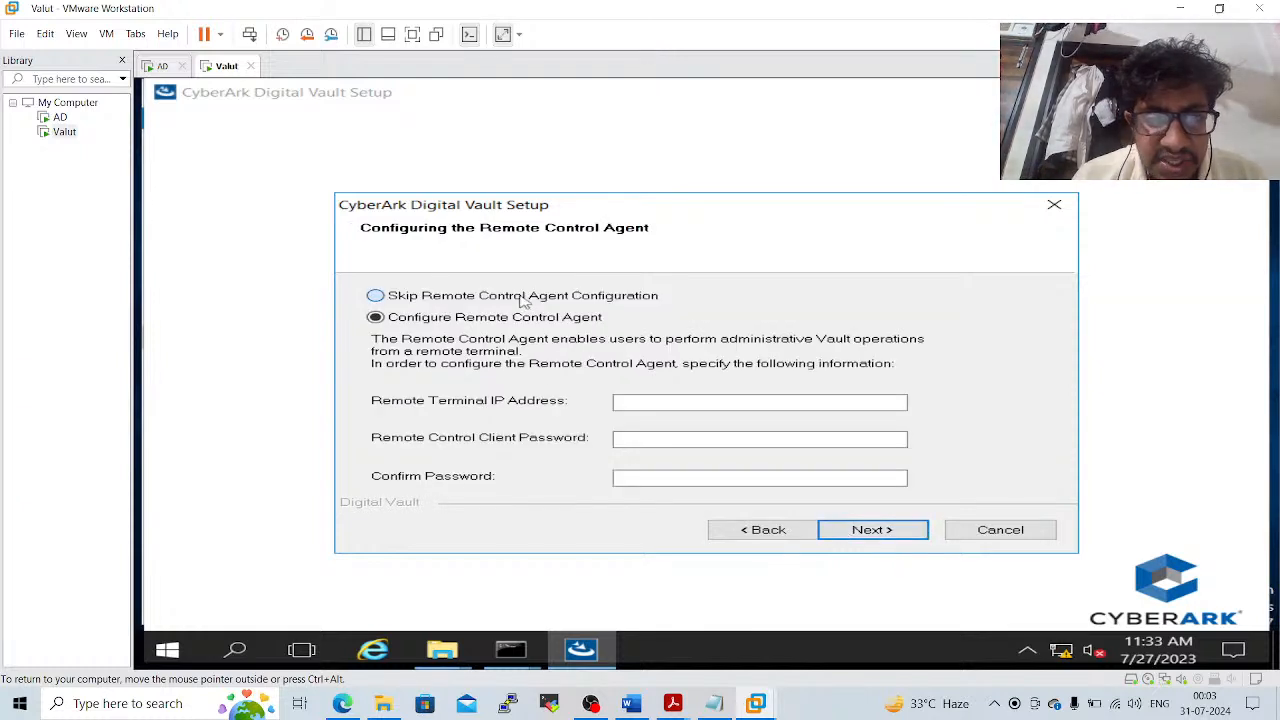
{"action": "left_click", "coordinate": [864, 532]}
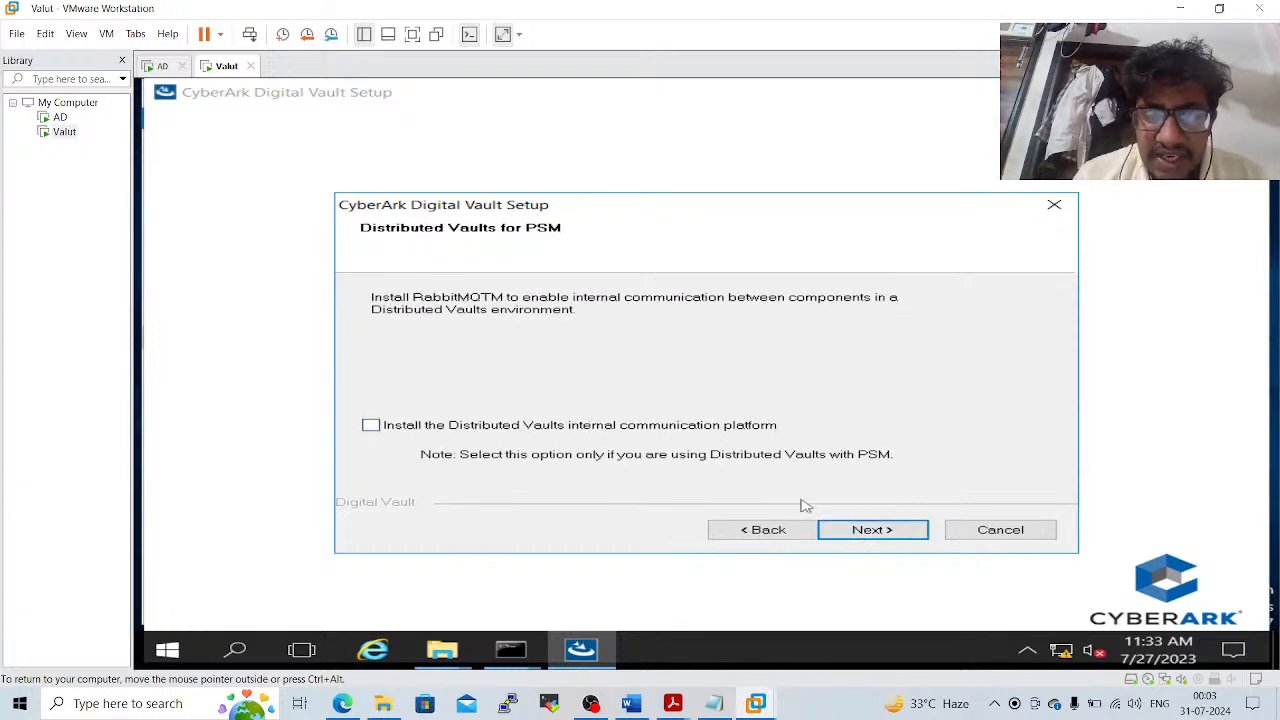
{"action": "left_click", "coordinate": [855, 532]}
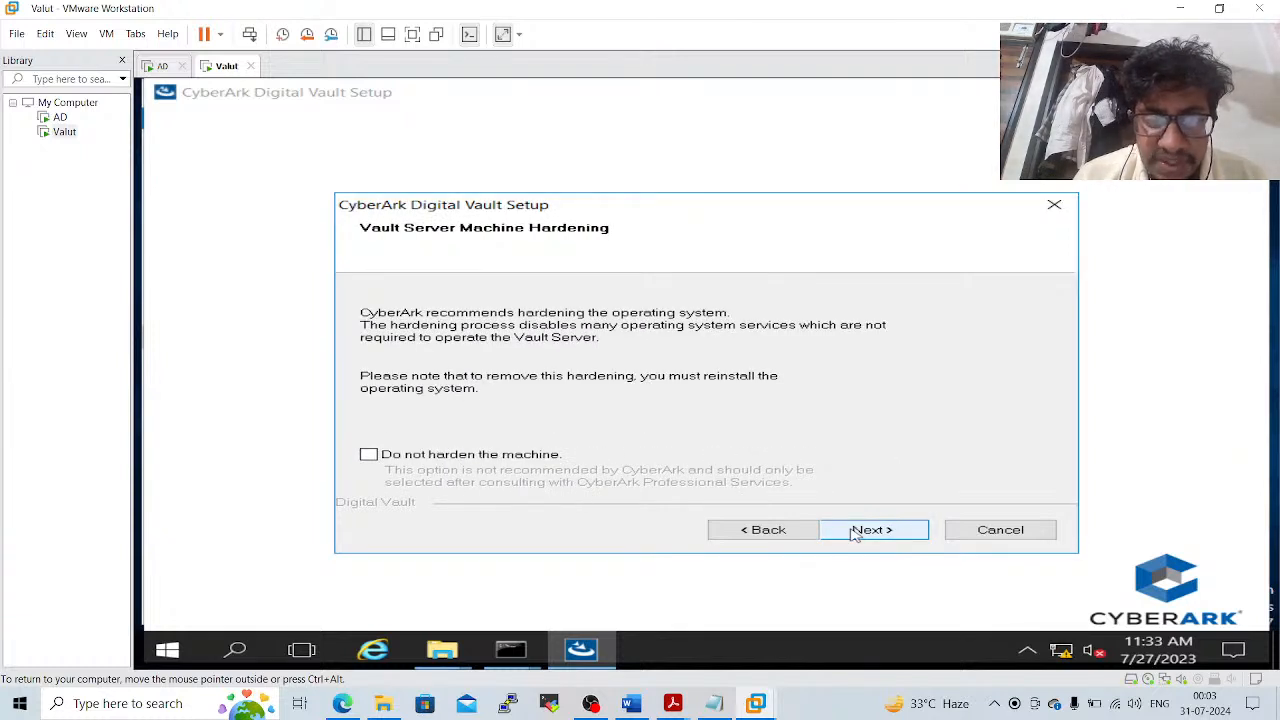
Choose not to harden the machine, accept CyberArk Digital Vault as the program folder, and start the installation
{"action": "left_click", "coordinate": [368, 455]}
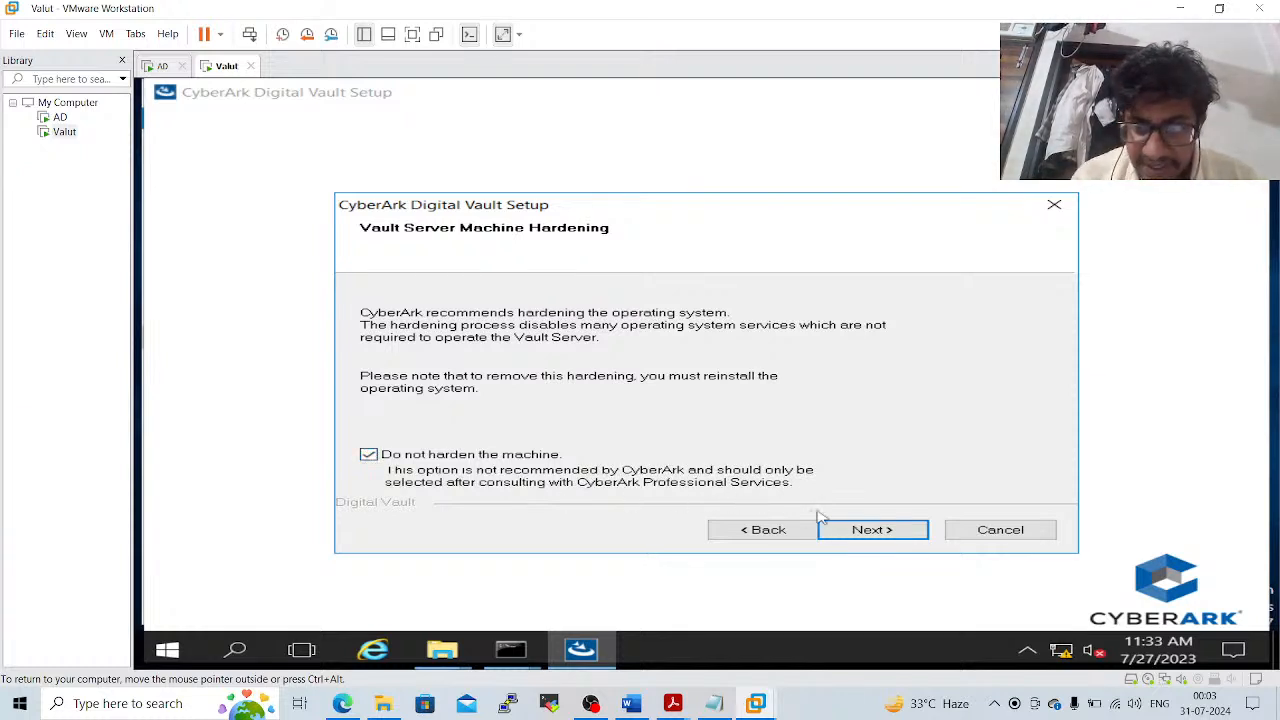
{"action": "left_click", "coordinate": [838, 535]}
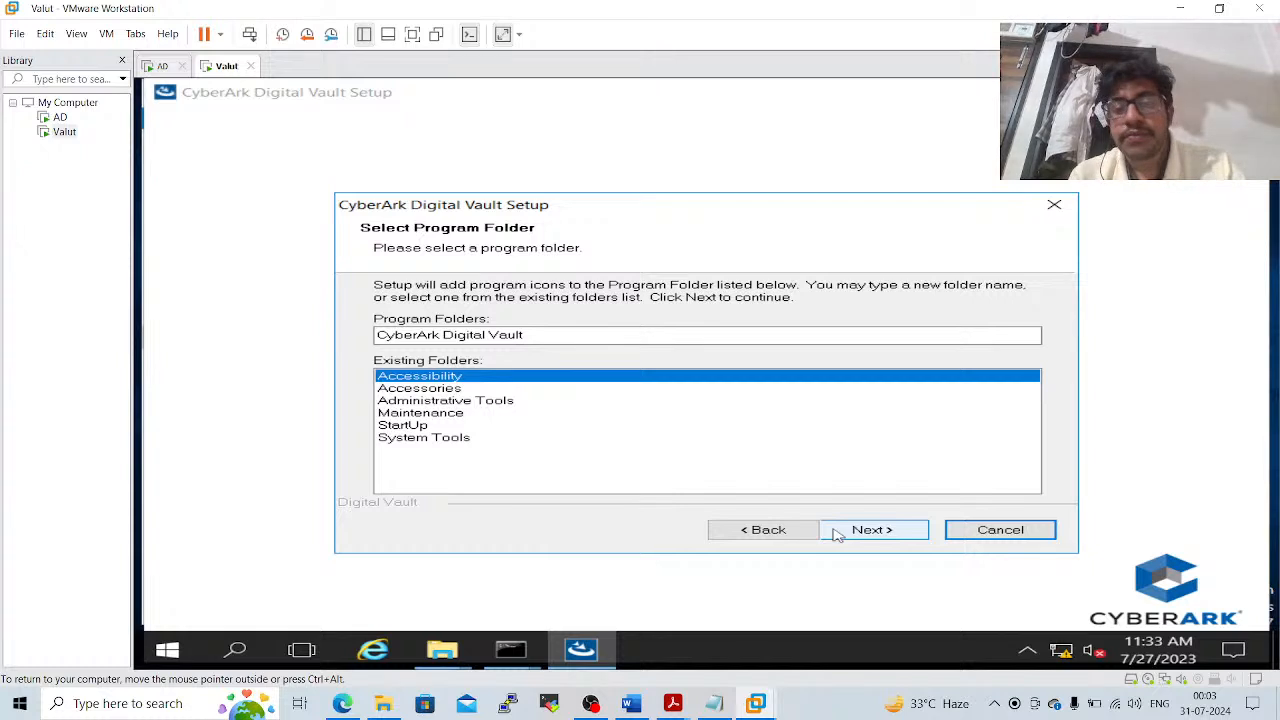
{"action": "left_click", "coordinate": [838, 535]}
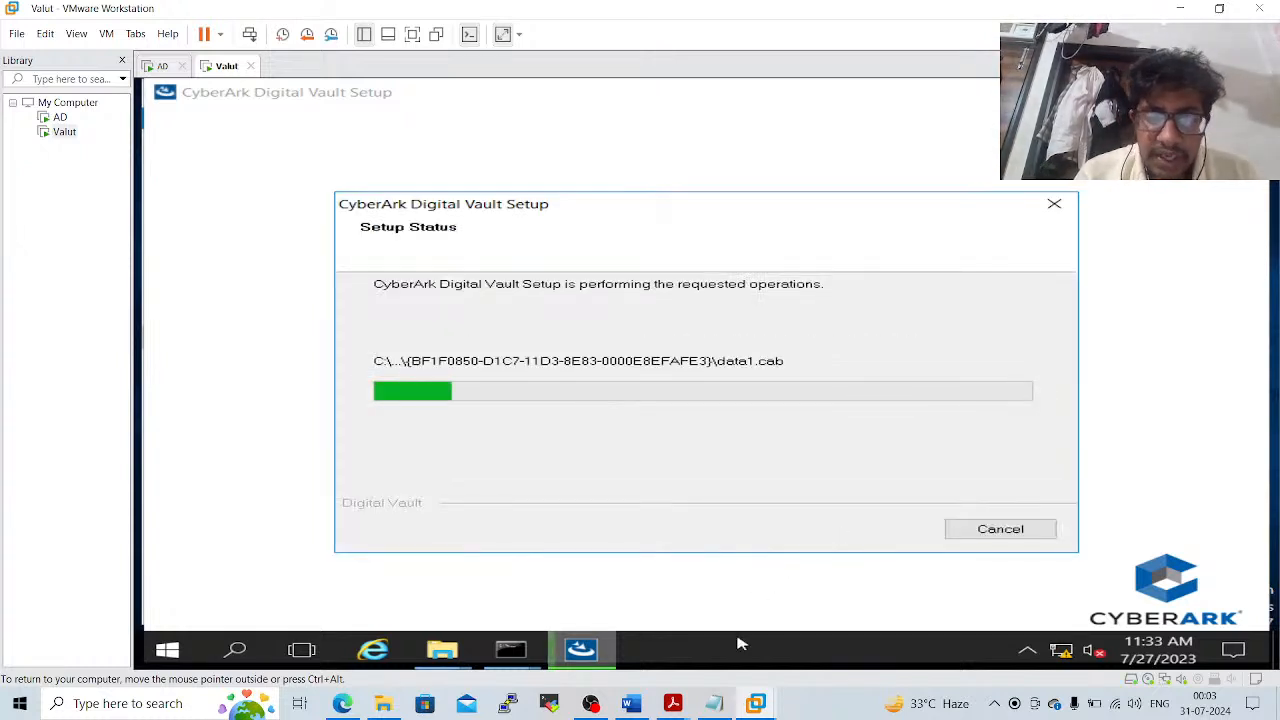
Switch to Adobe Acrobat and show the title page of the CyberArk University CPM and PVWA document
{"action": "mouse_move", "coordinate": [674, 697]}
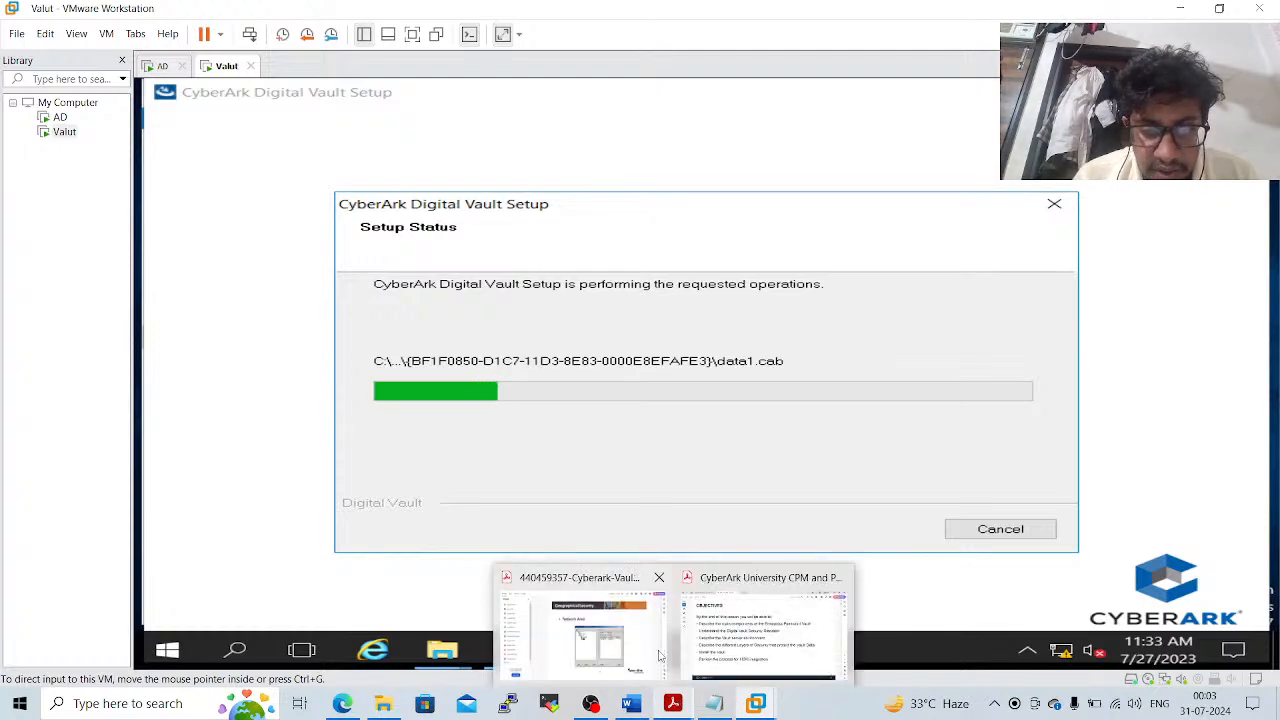
{"action": "left_click", "coordinate": [660, 656]}
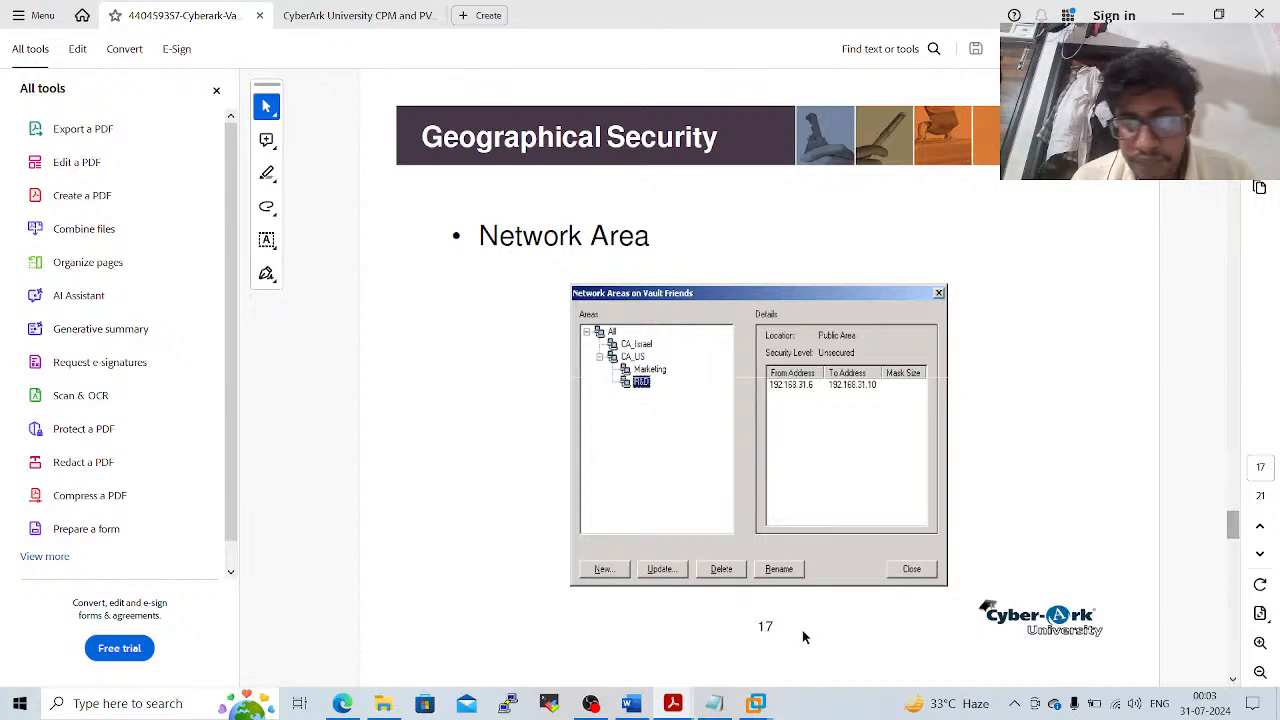
{"action": "mouse_move", "coordinate": [680, 705]}
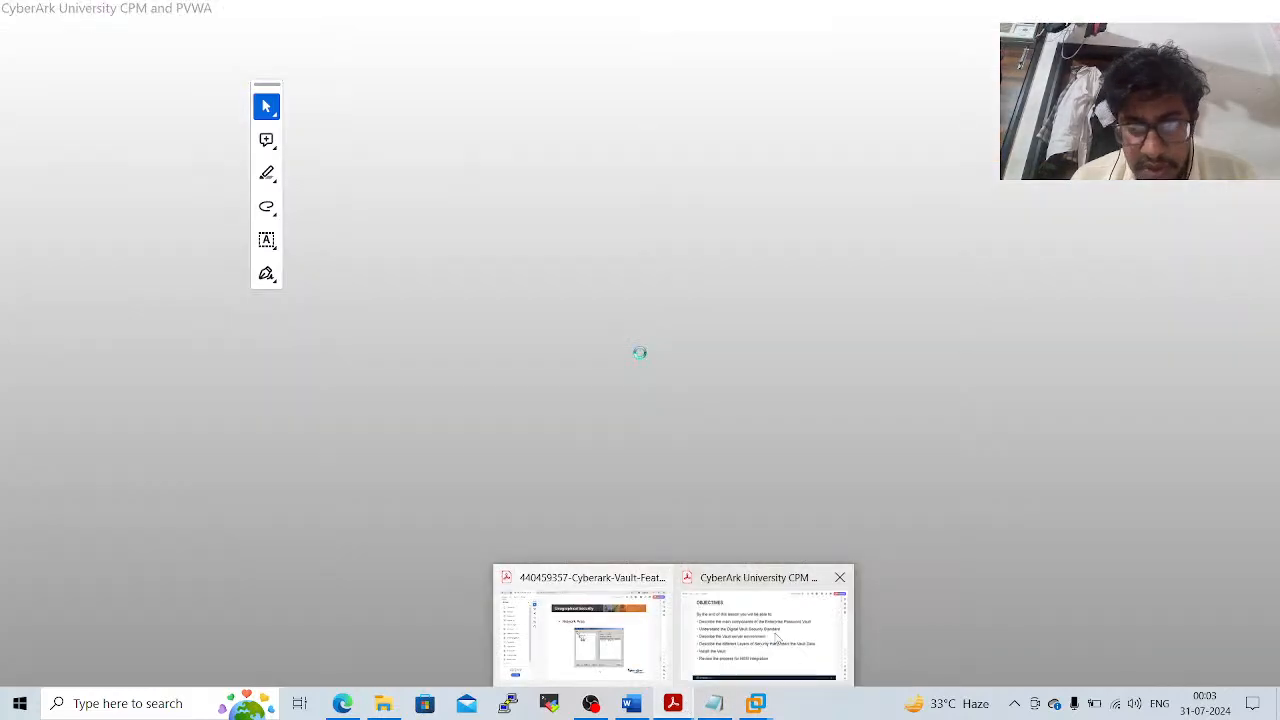
{"action": "left_click", "coordinate": [770, 630]}
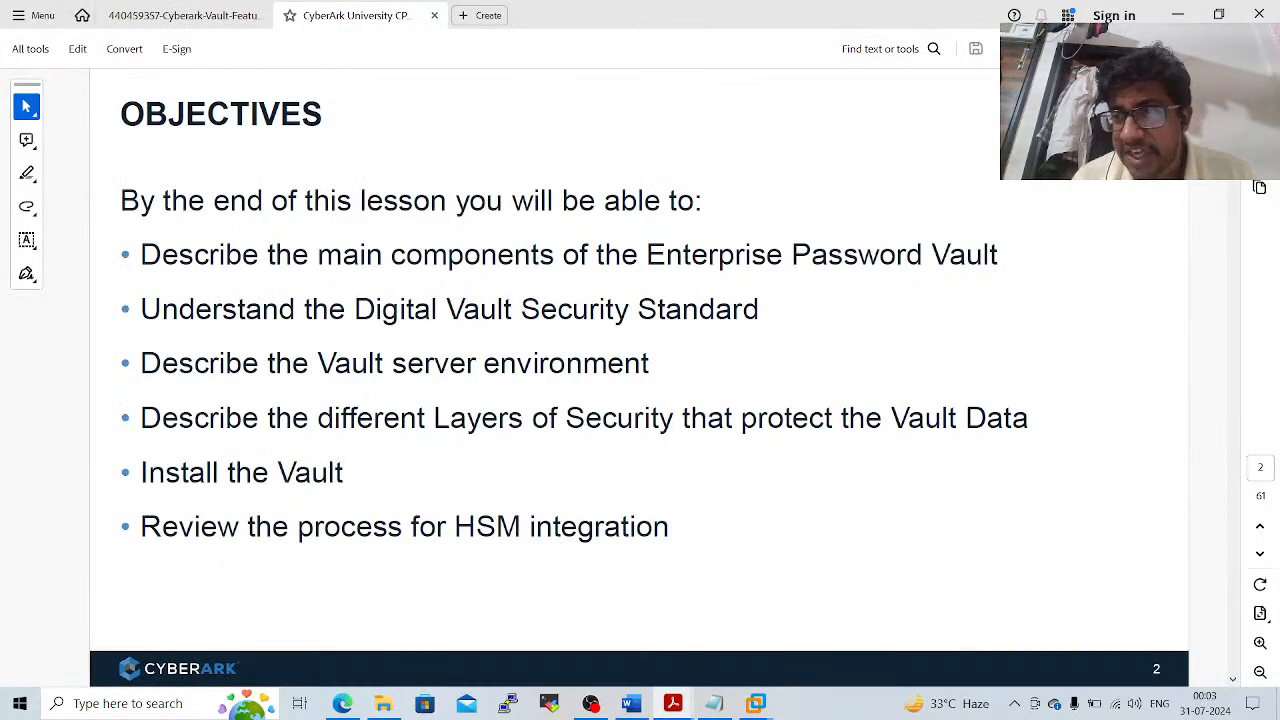
{"action": "left_click_drag", "start_coordinate": [1233, 104], "coordinate": [1233, 90]}
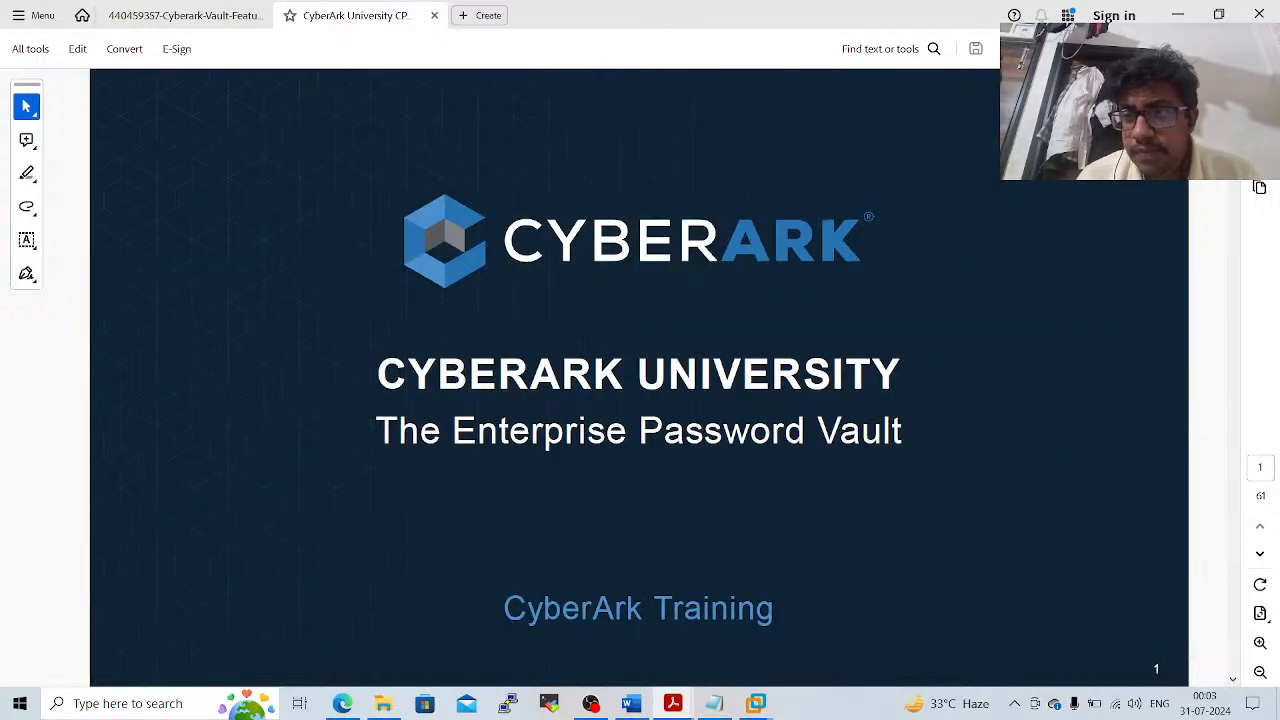
Read the slides from Objectives to End to End Security, examining the role-based and mandatory access control layers
{"action": "key", "text": "Right"}
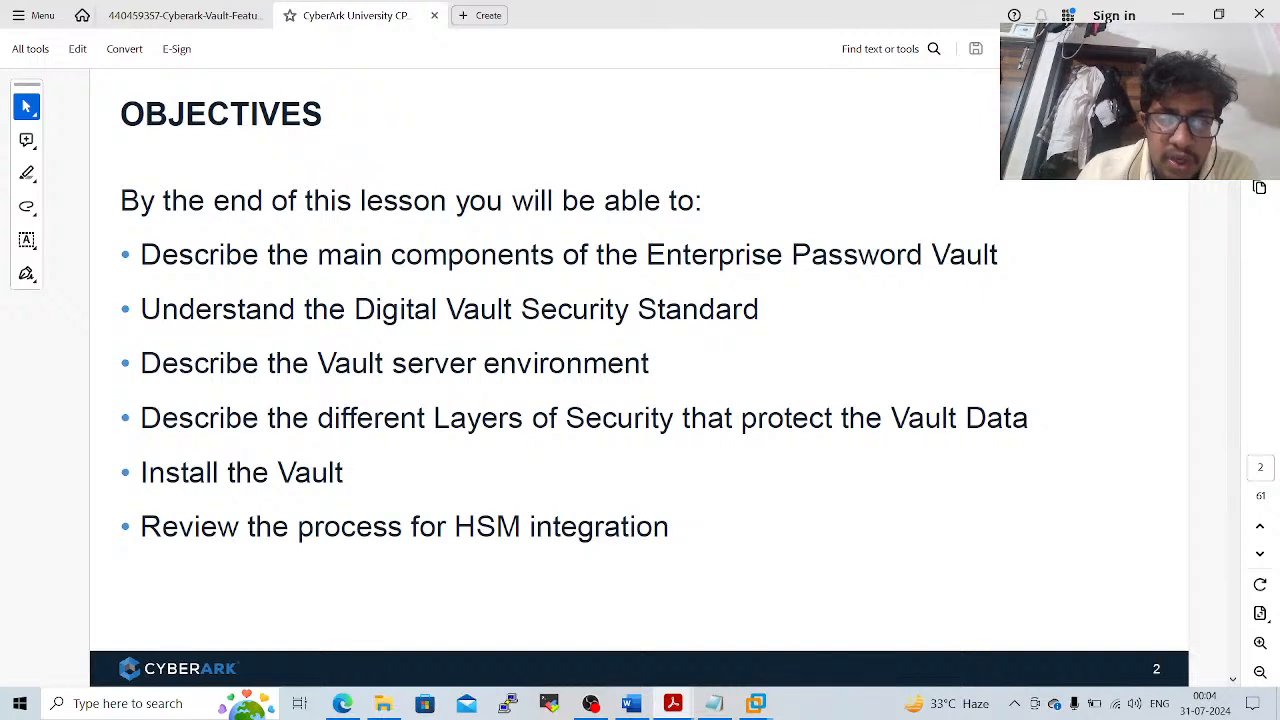
{"action": "key", "text": "Right"}
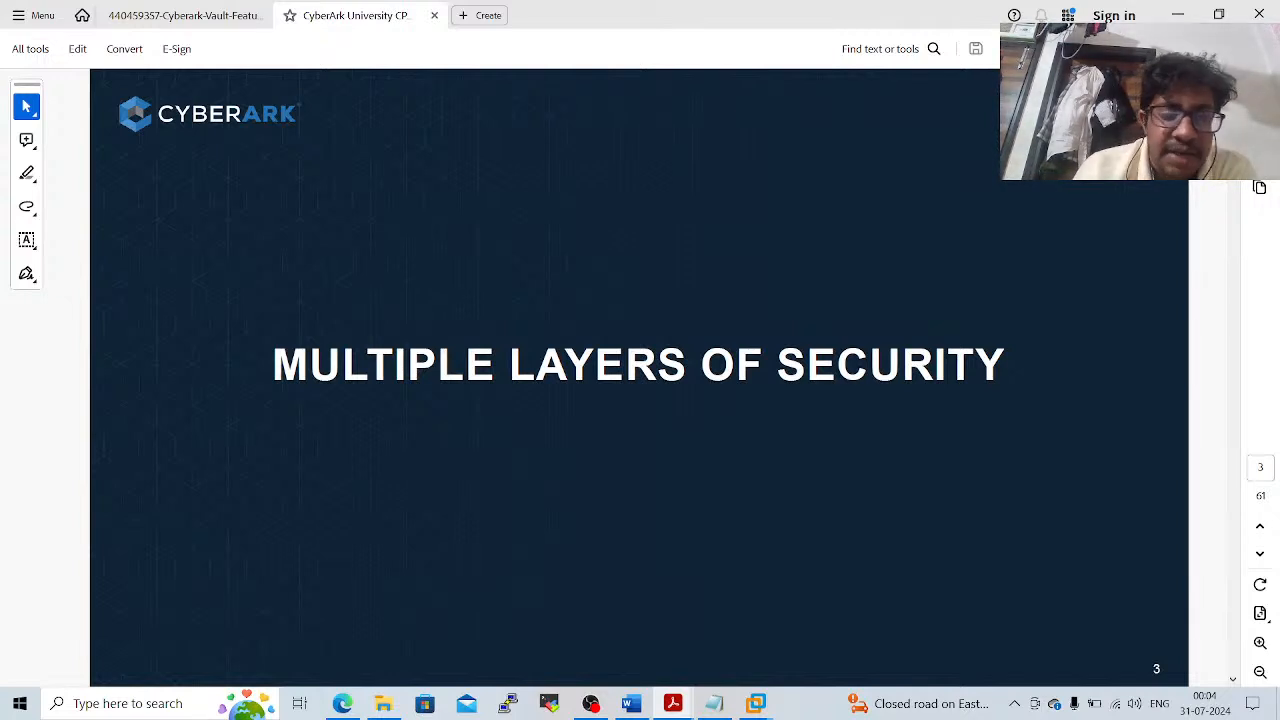
{"action": "key", "text": "Right"}
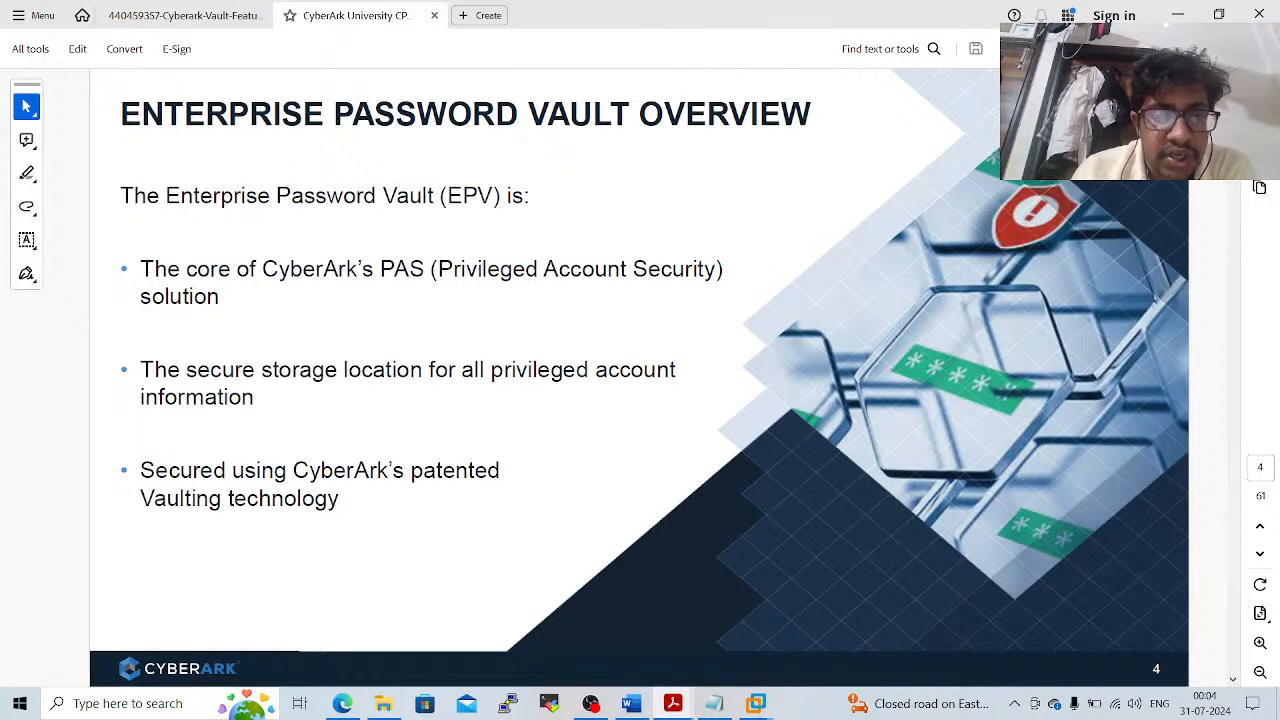
{"action": "key", "text": "Right"}
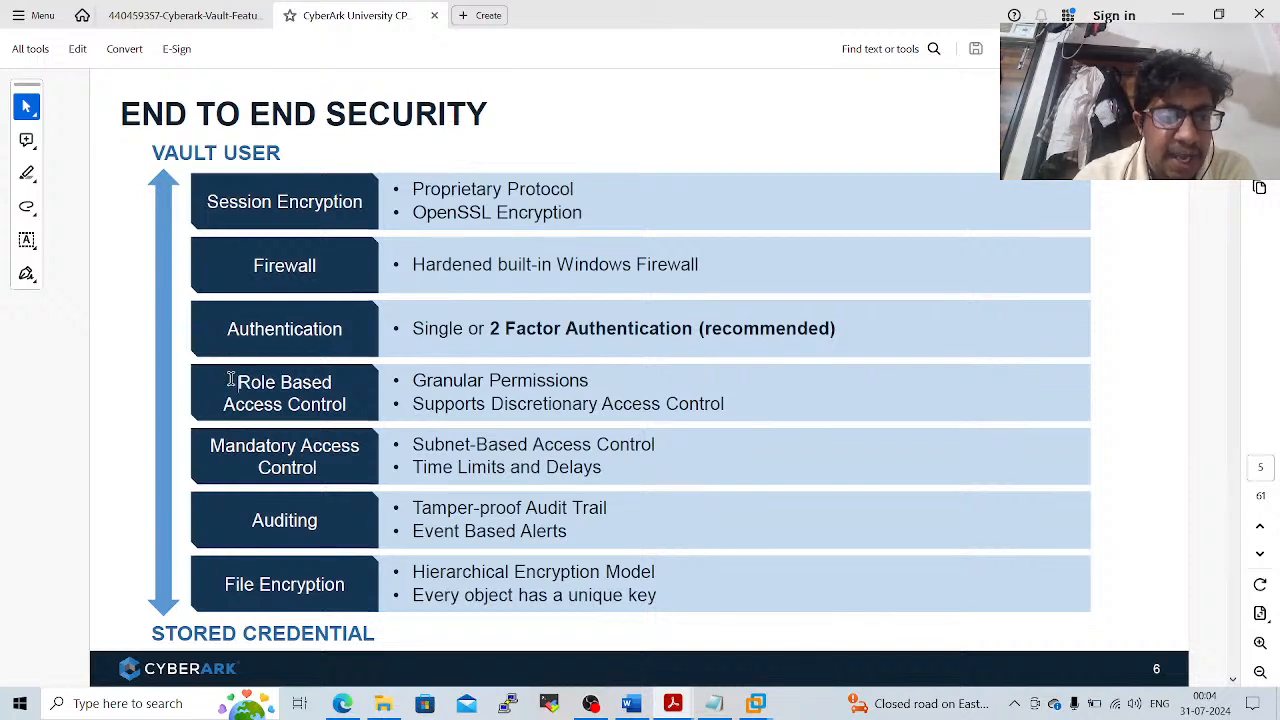
{"action": "left_click_drag", "start_coordinate": [232, 378], "coordinate": [348, 404]}
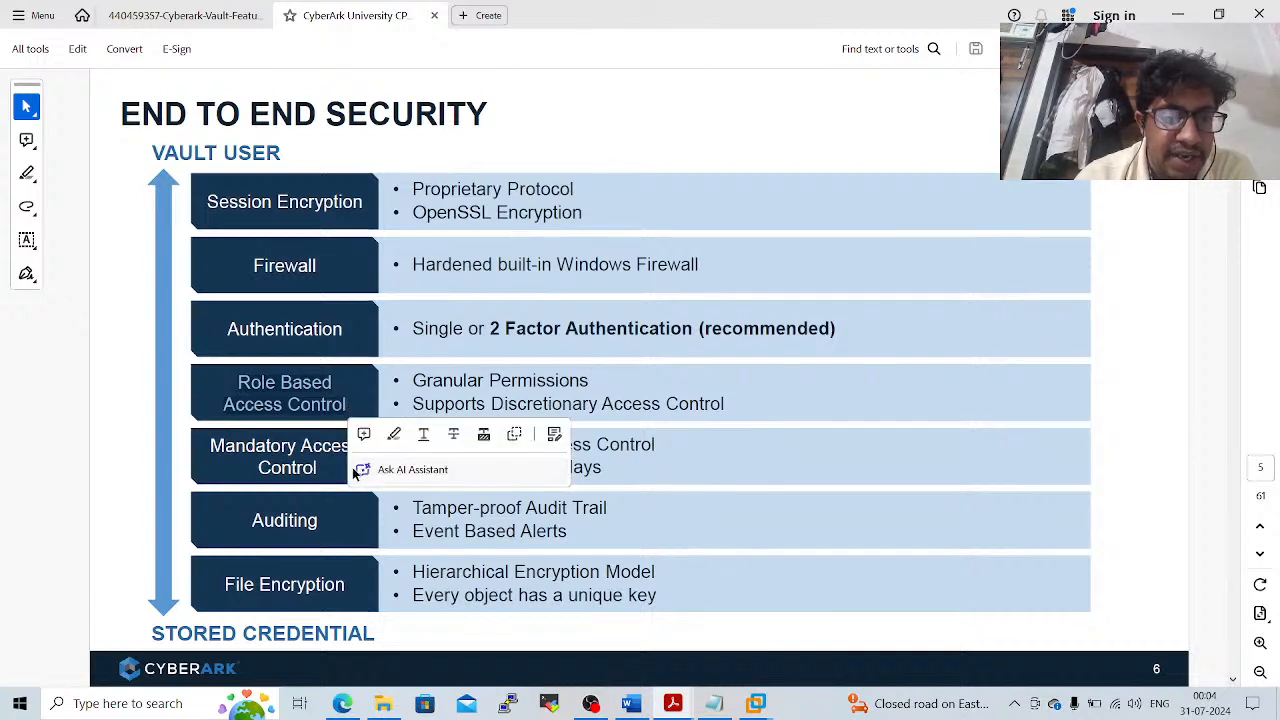
{"action": "left_click_drag", "start_coordinate": [325, 467], "coordinate": [226, 438]}
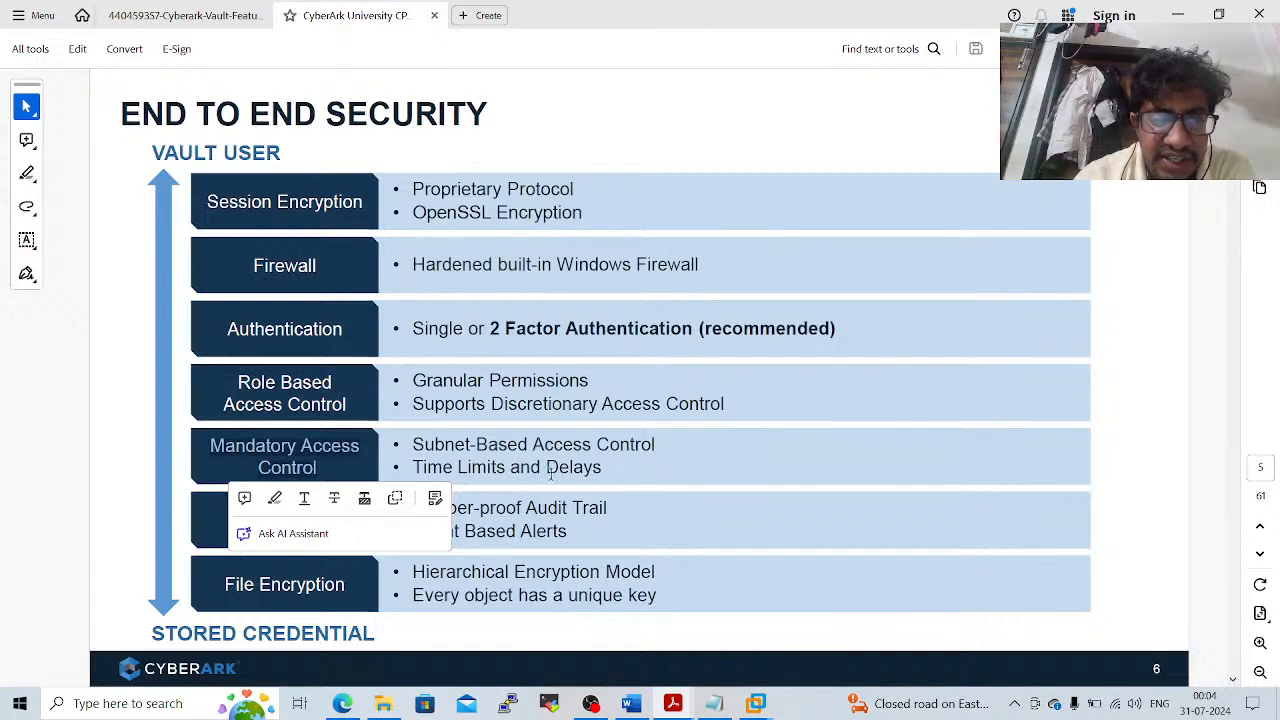
{"action": "left_click", "coordinate": [632, 478]}
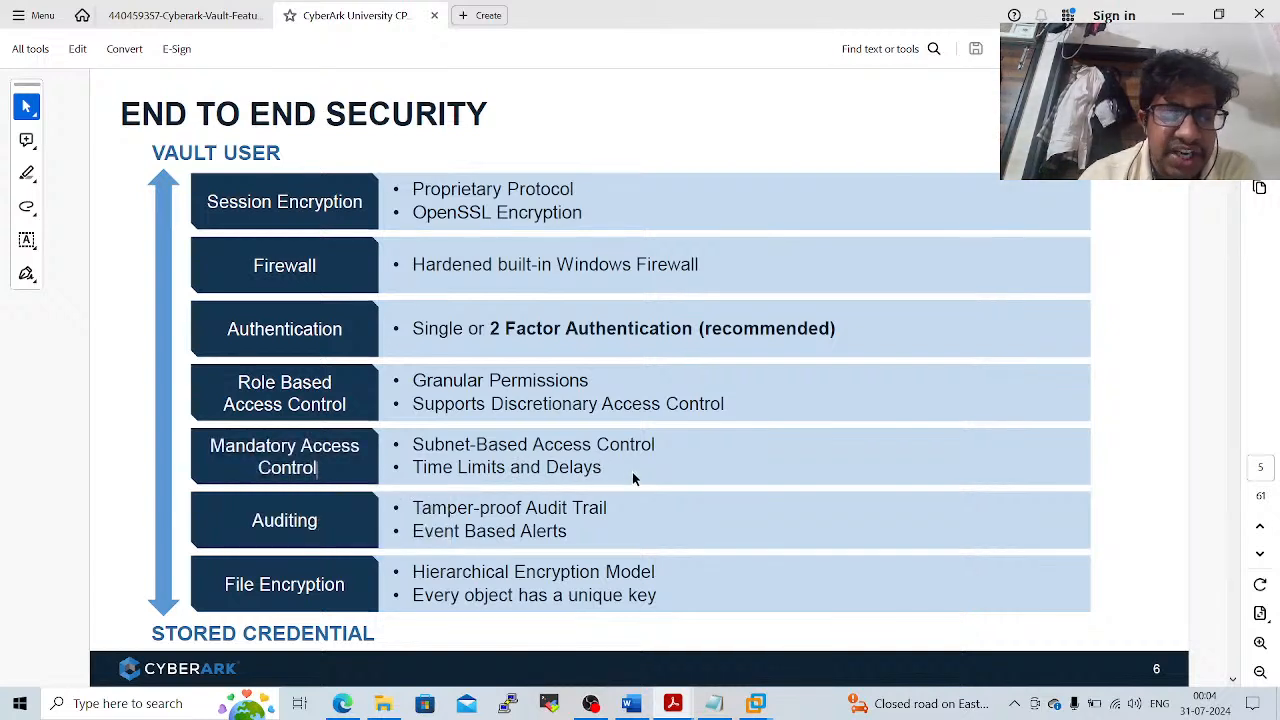
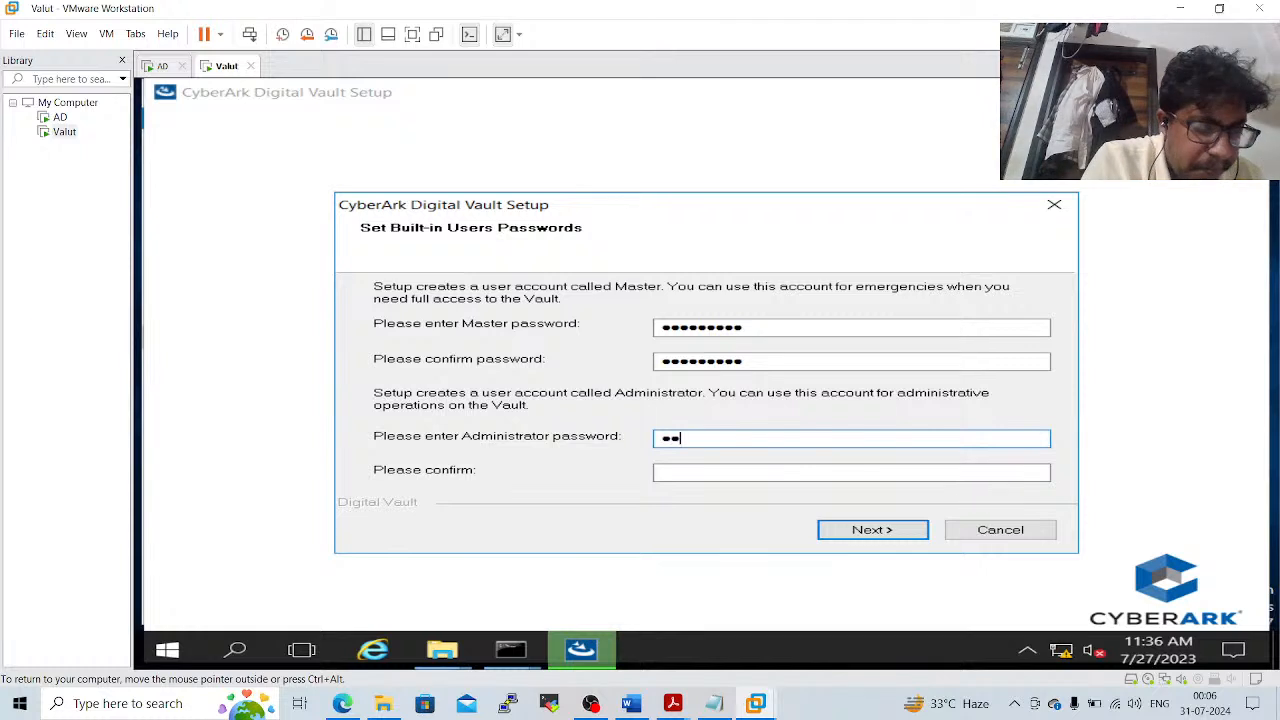
Enter and confirm the built-in Administrator password, and finish the Digital Vault setup with an immediate computer restart
{"action": "type", "text": "******"}
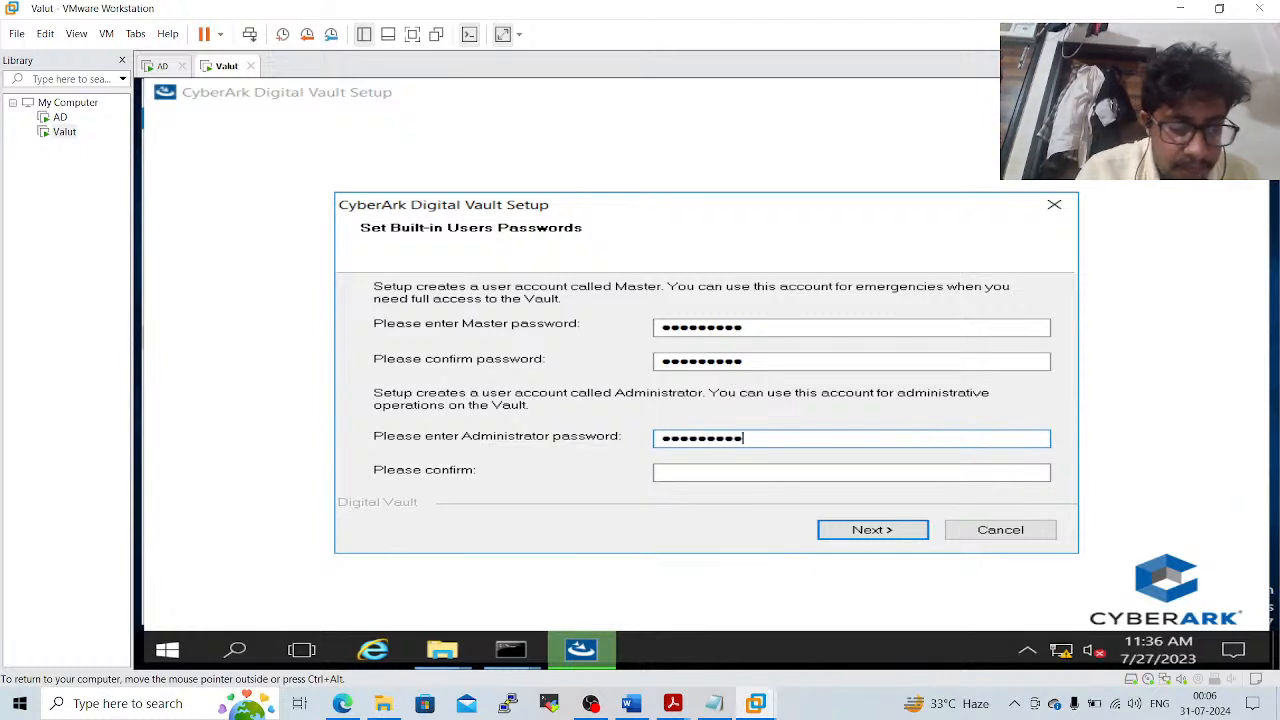
{"action": "key", "text": "Tab"}
{"action": "type", "text": "*******"}
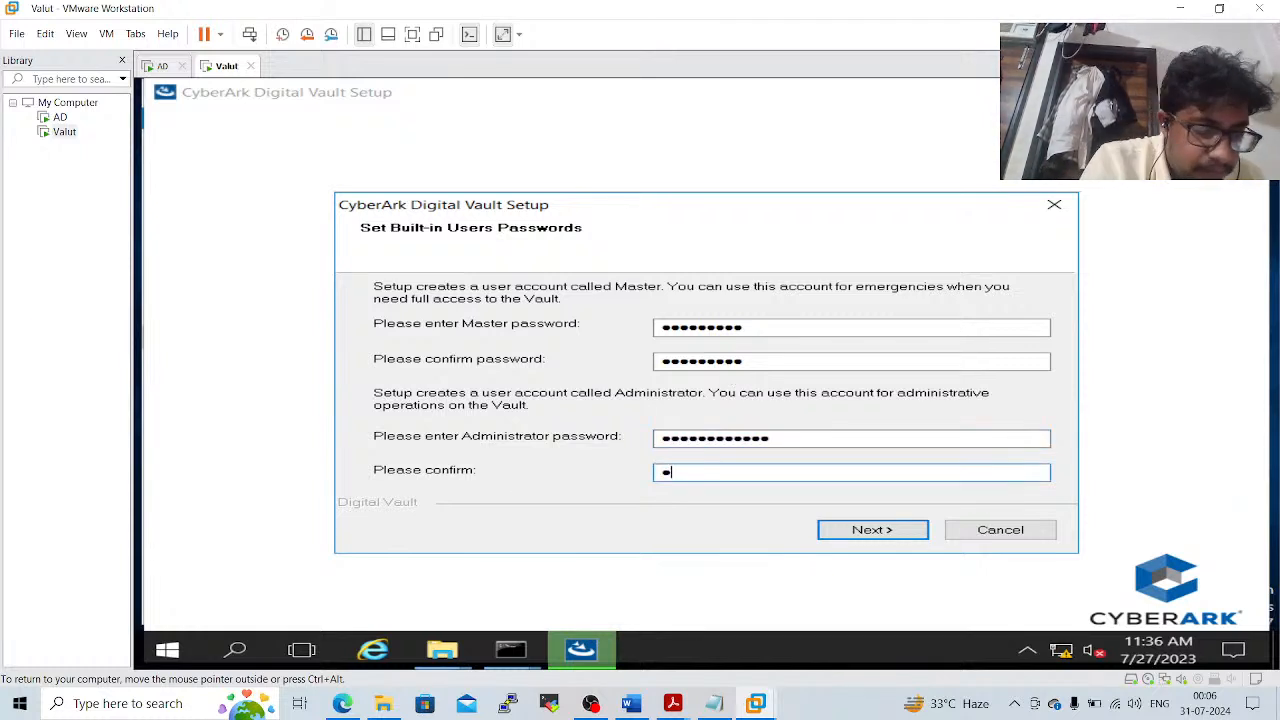
{"action": "type", "text": "*******"}
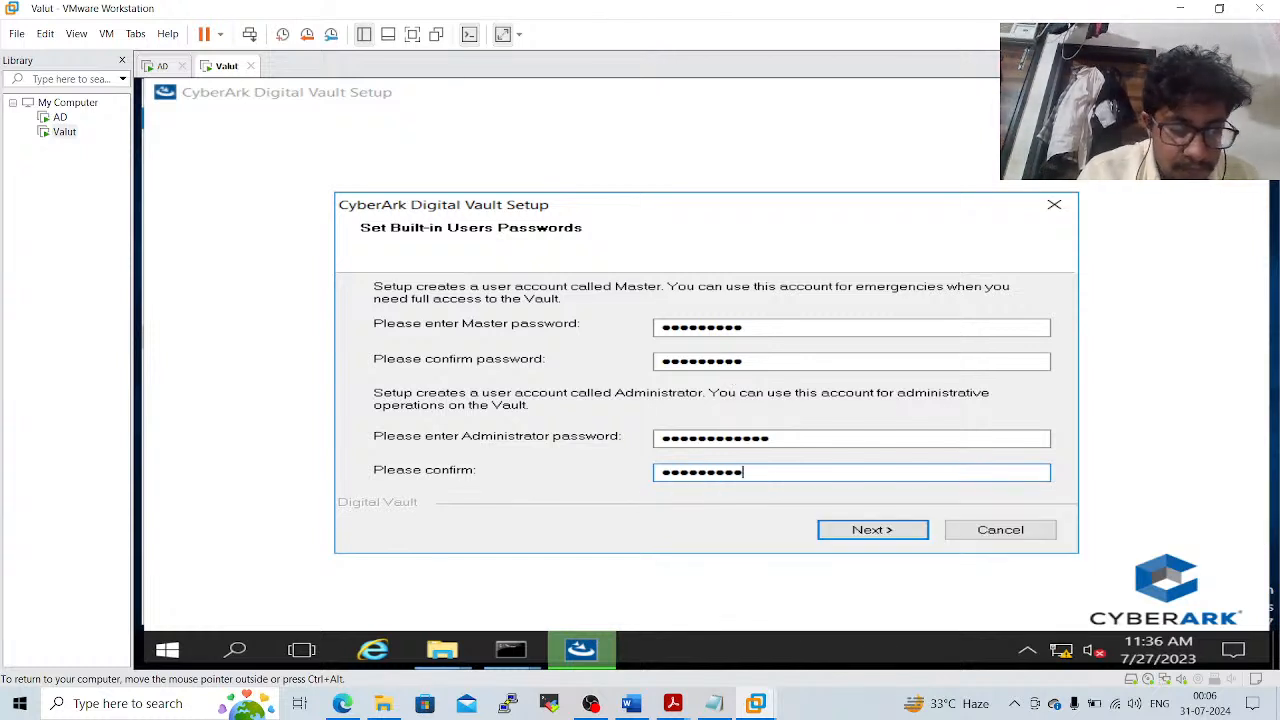
{"action": "left_click", "coordinate": [866, 536]}
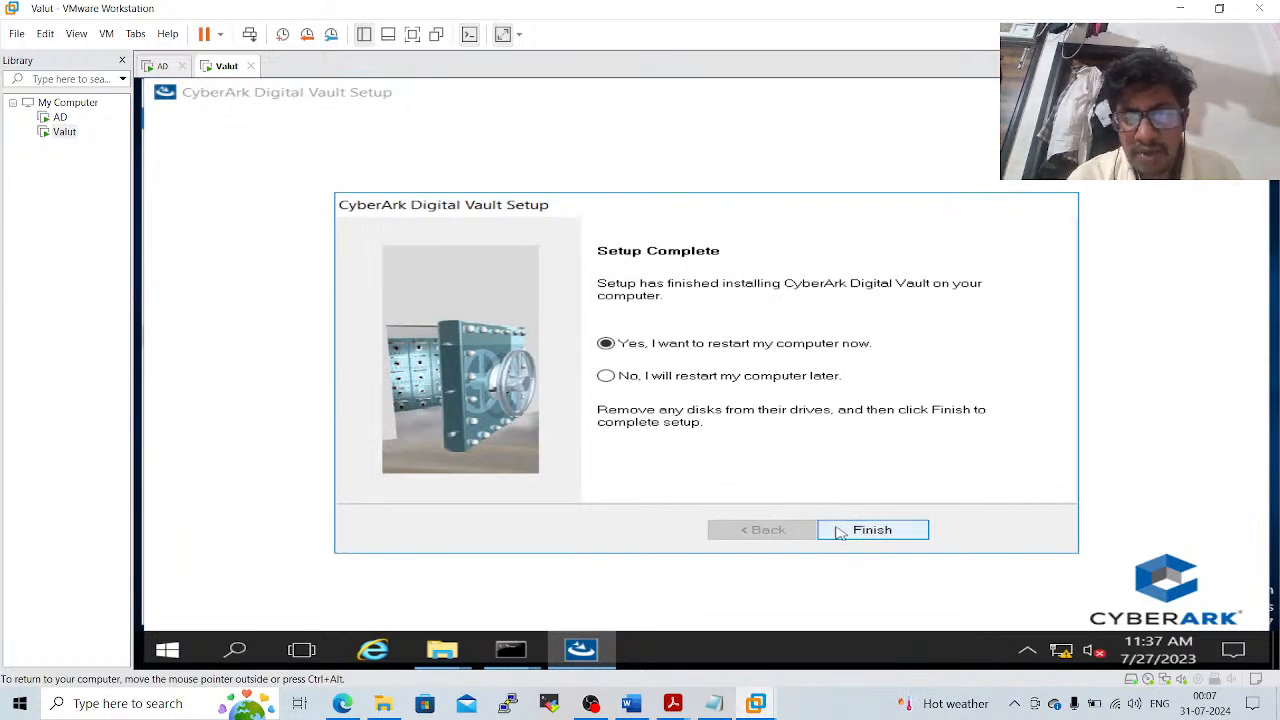
{"action": "left_click", "coordinate": [840, 531]}
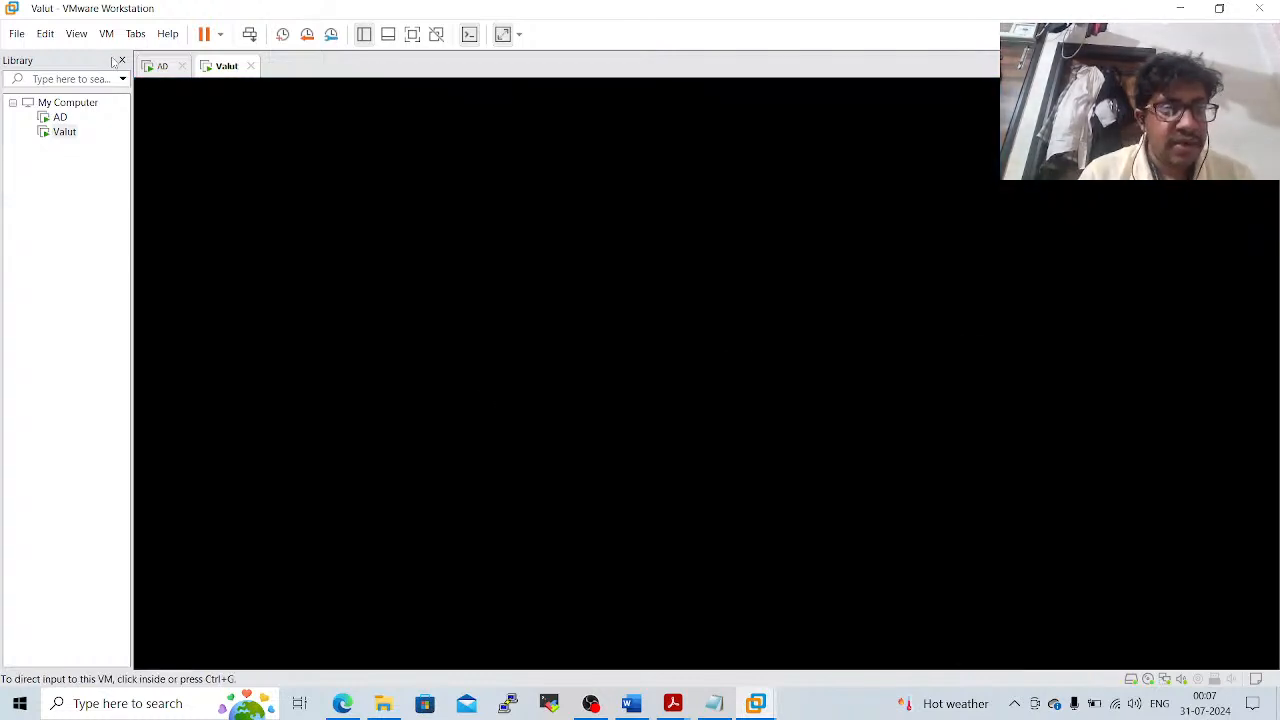
Sign in to the AD virtual machine as the domain Administrator with the account password and dismiss the Shutdown Event Tracker
{"action": "left_click", "coordinate": [163, 66]}
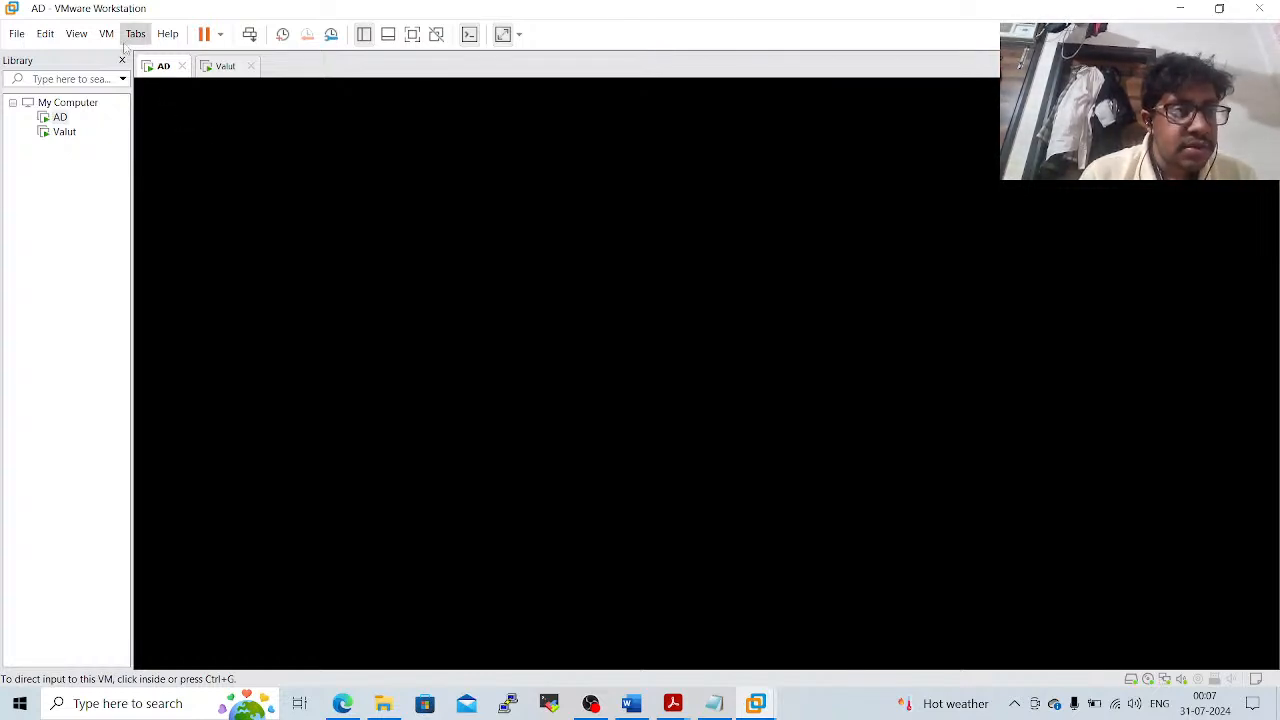
{"action": "left_click", "coordinate": [77, 34]}
{"action": "left_click", "coordinate": [106, 34]}
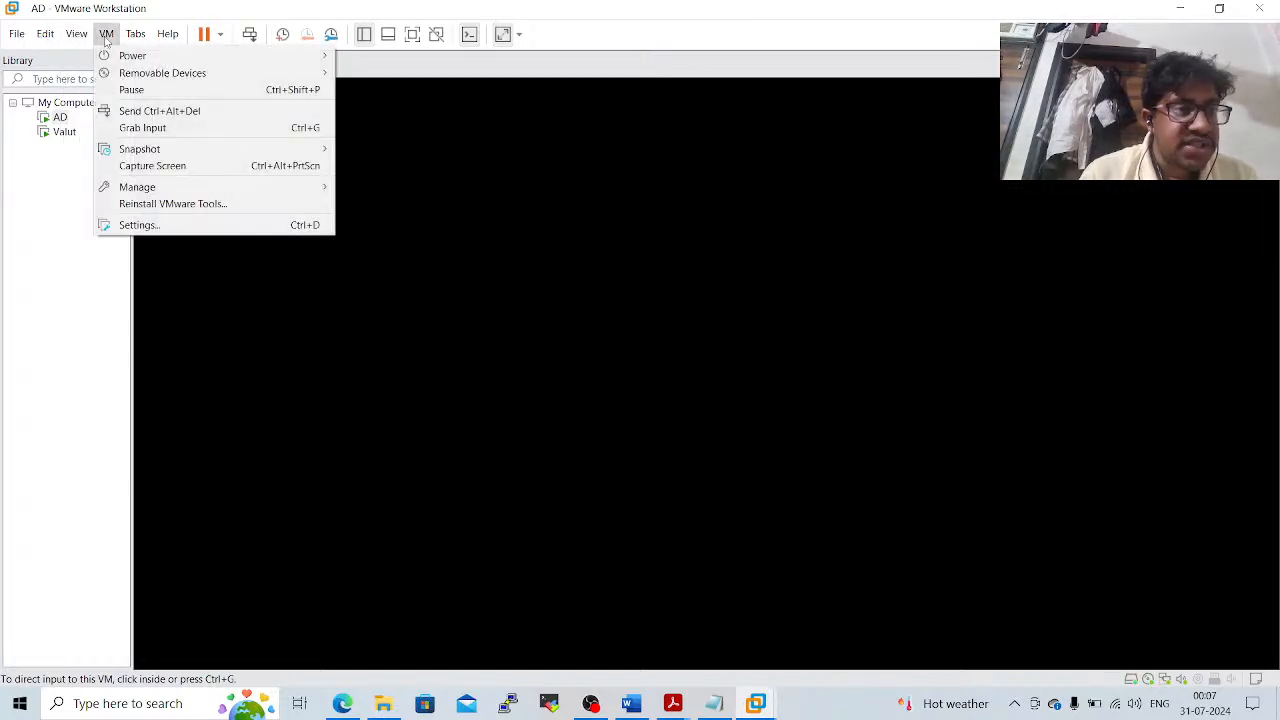
{"action": "left_click", "coordinate": [147, 112]}
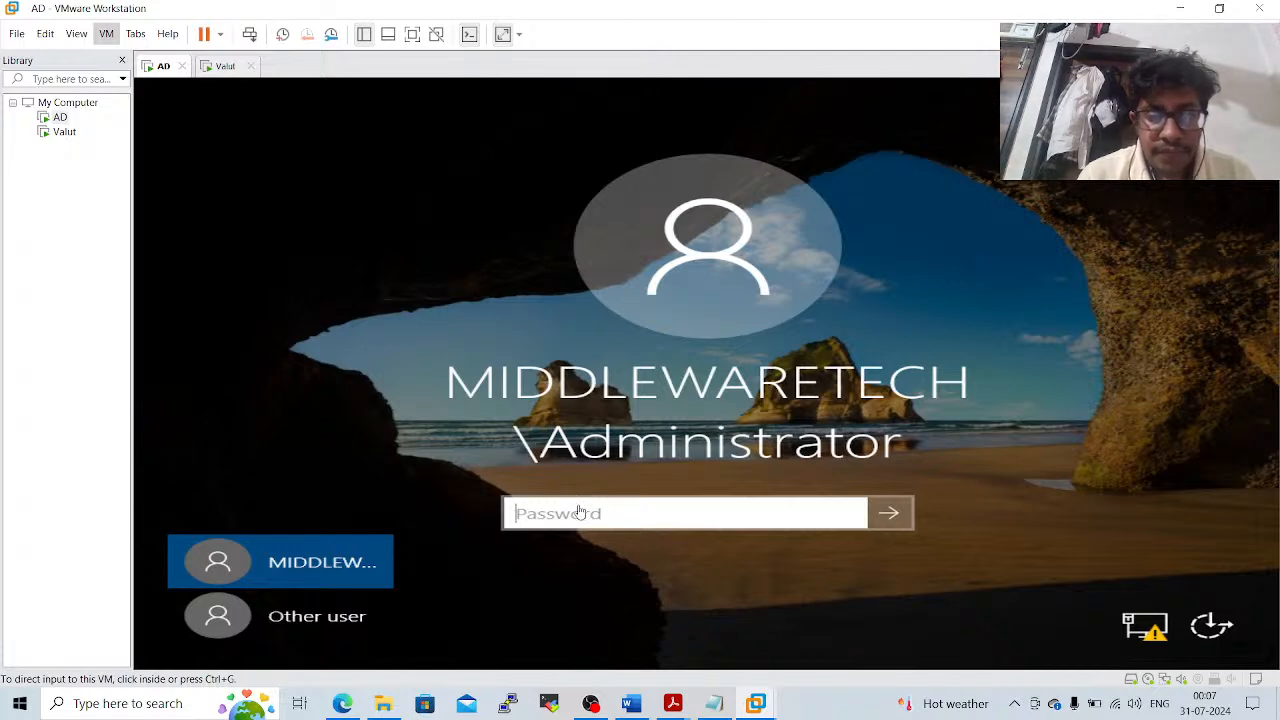
{"action": "left_click", "coordinate": [580, 513]}
{"action": "type", "text": "•••••"}
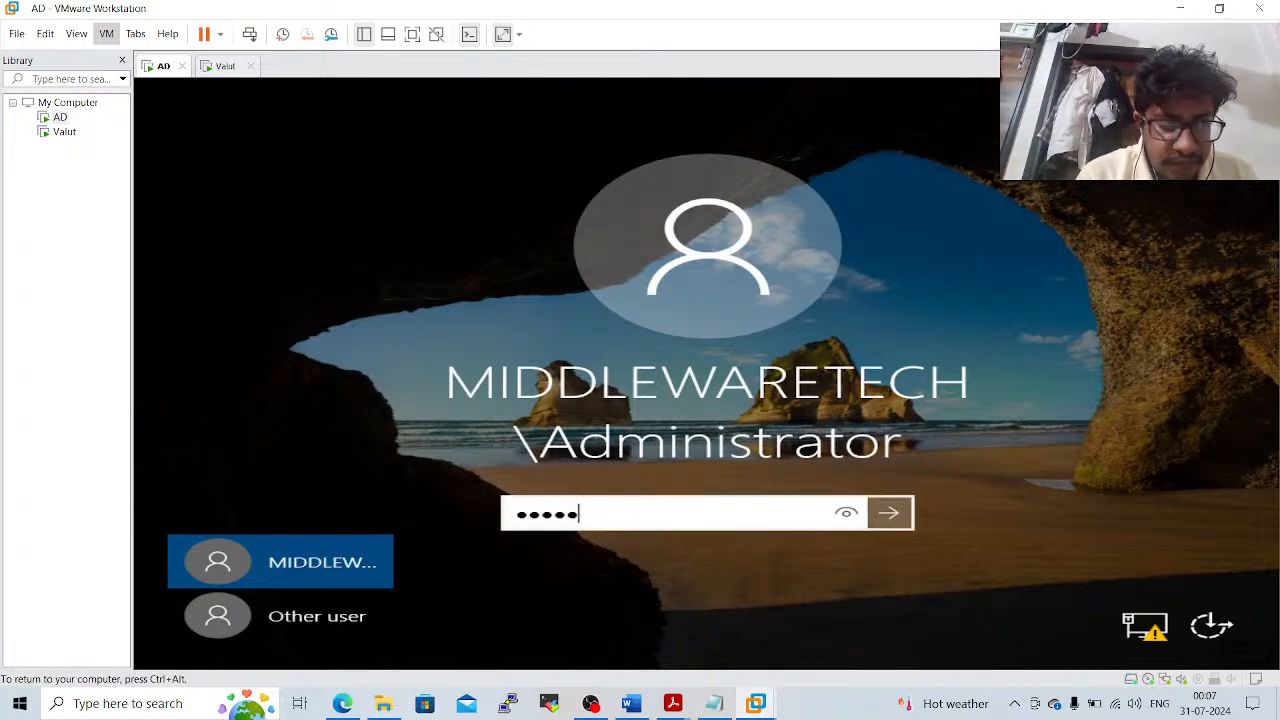
{"action": "type", "text": "••••"}
{"action": "key", "text": "Return"}
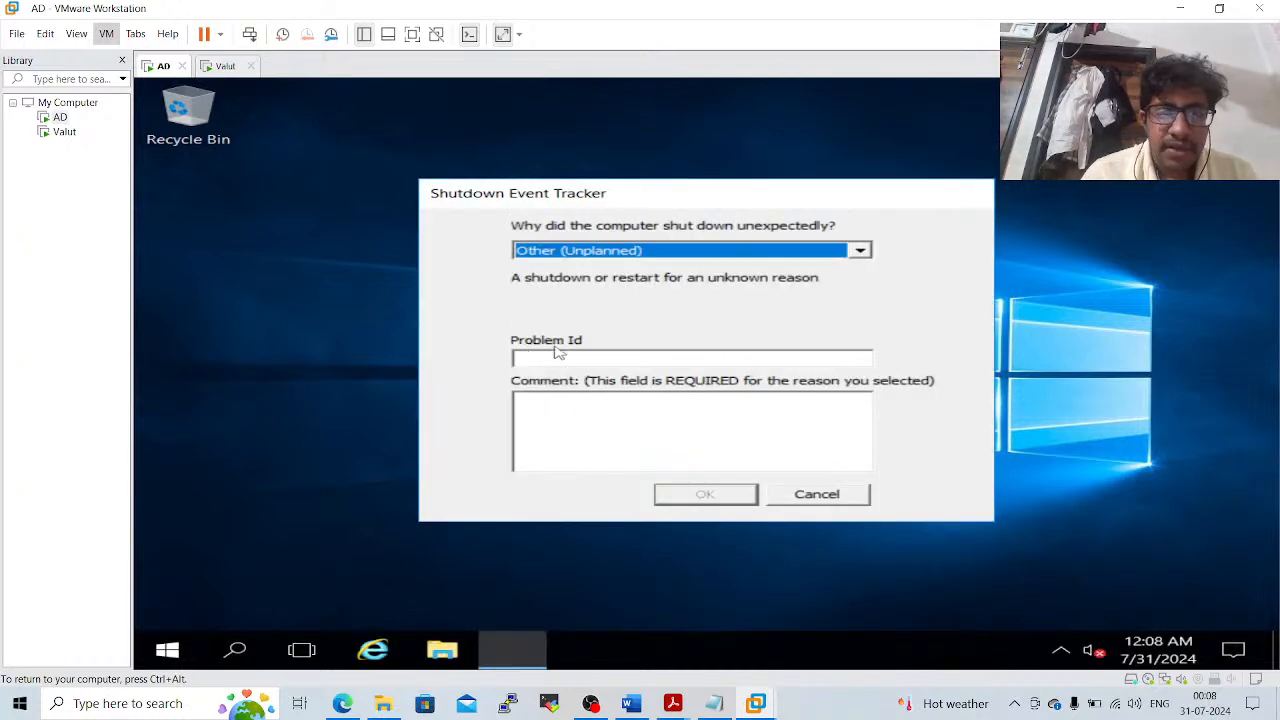
{"action": "left_click", "coordinate": [818, 494]}
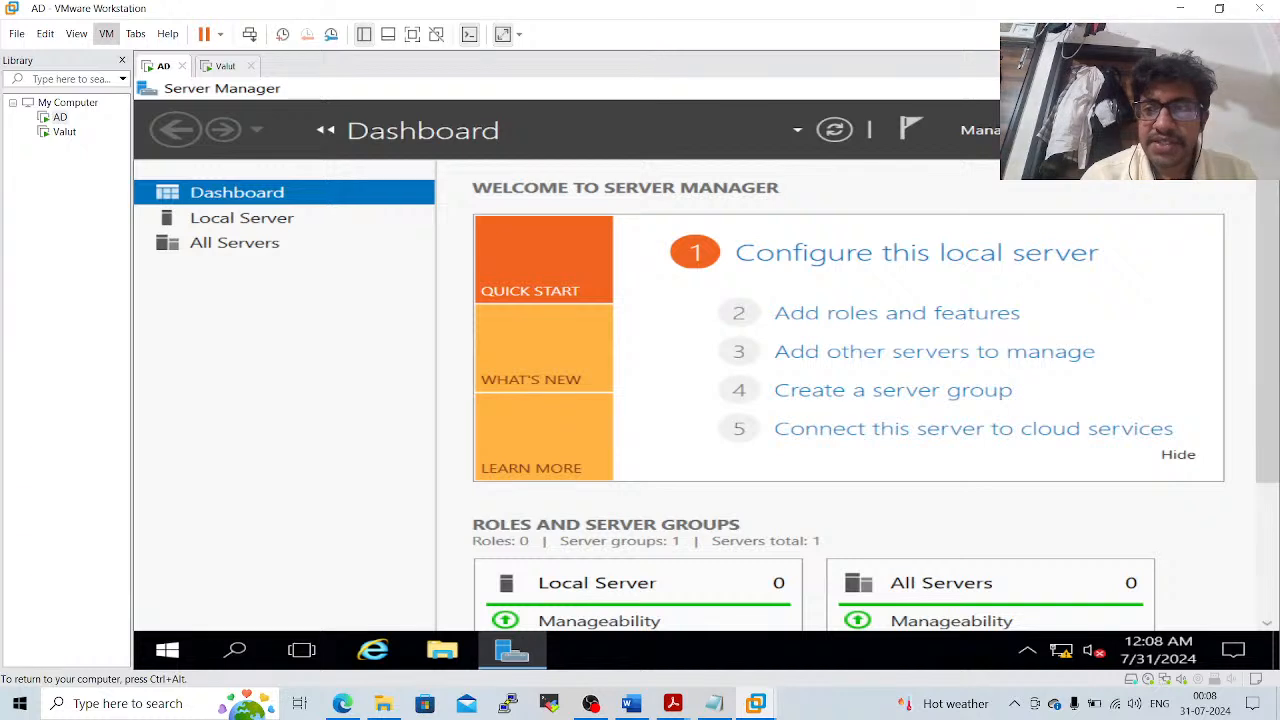
Close Server Manager and reopen it by searching Windows for "mana"
{"action": "left_click", "coordinate": [1256, 88]}
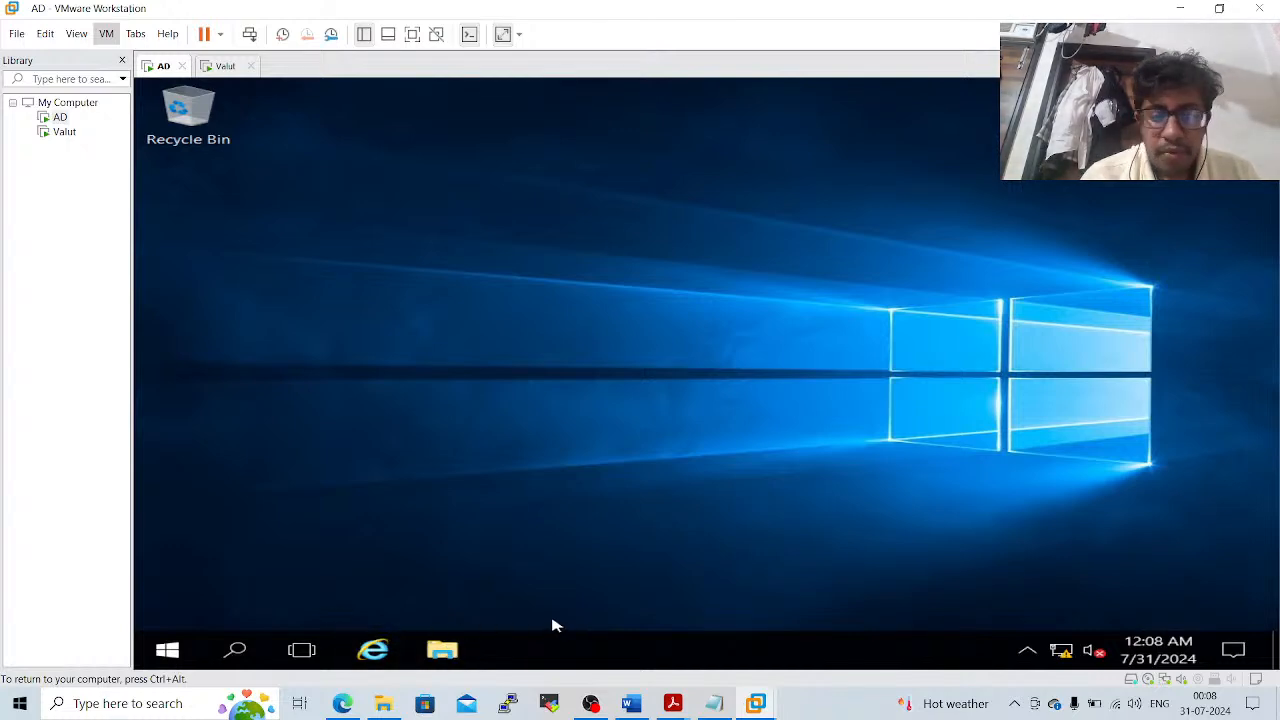
{"action": "left_click", "coordinate": [238, 651]}
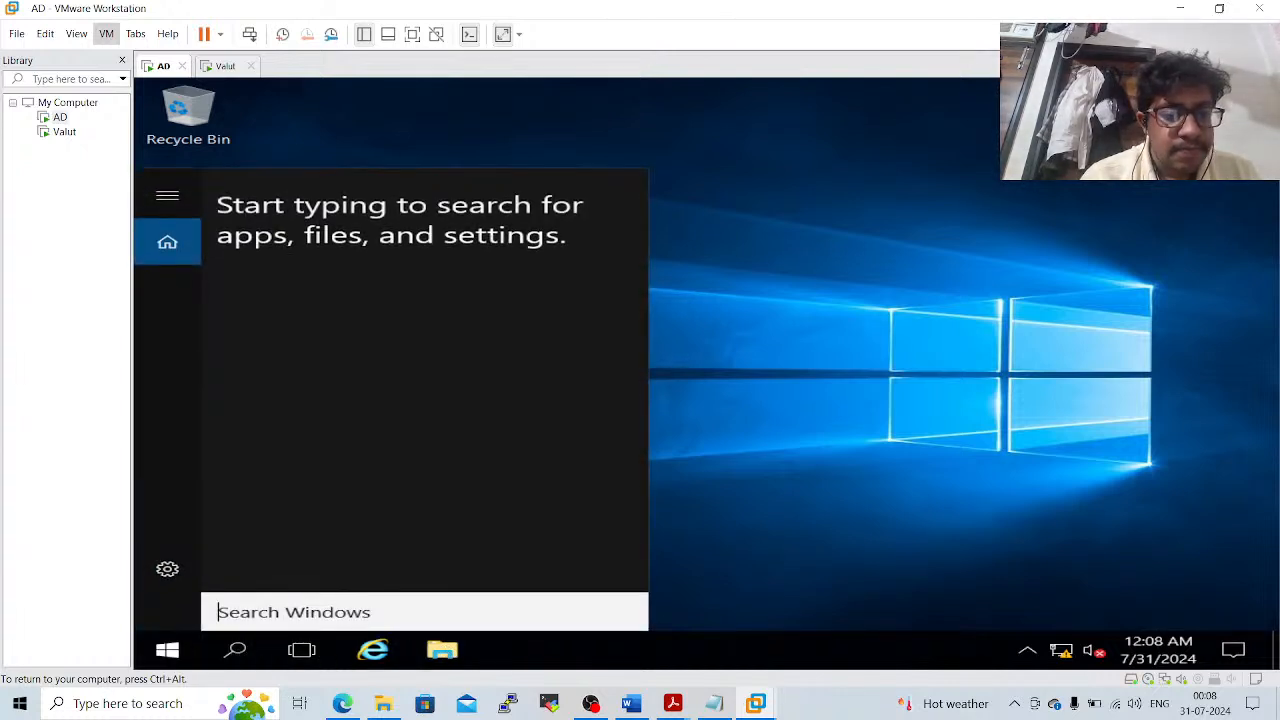
{"action": "type", "text": "m"}
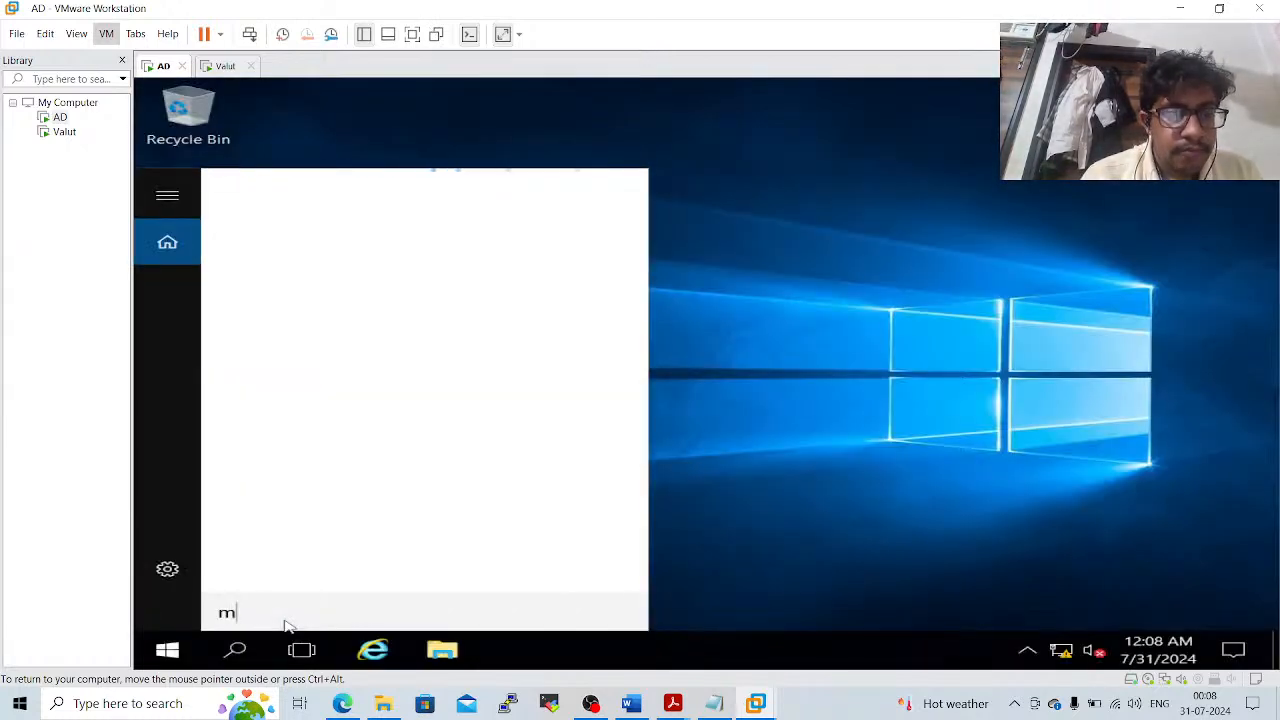
{"action": "type", "text": "ana"}
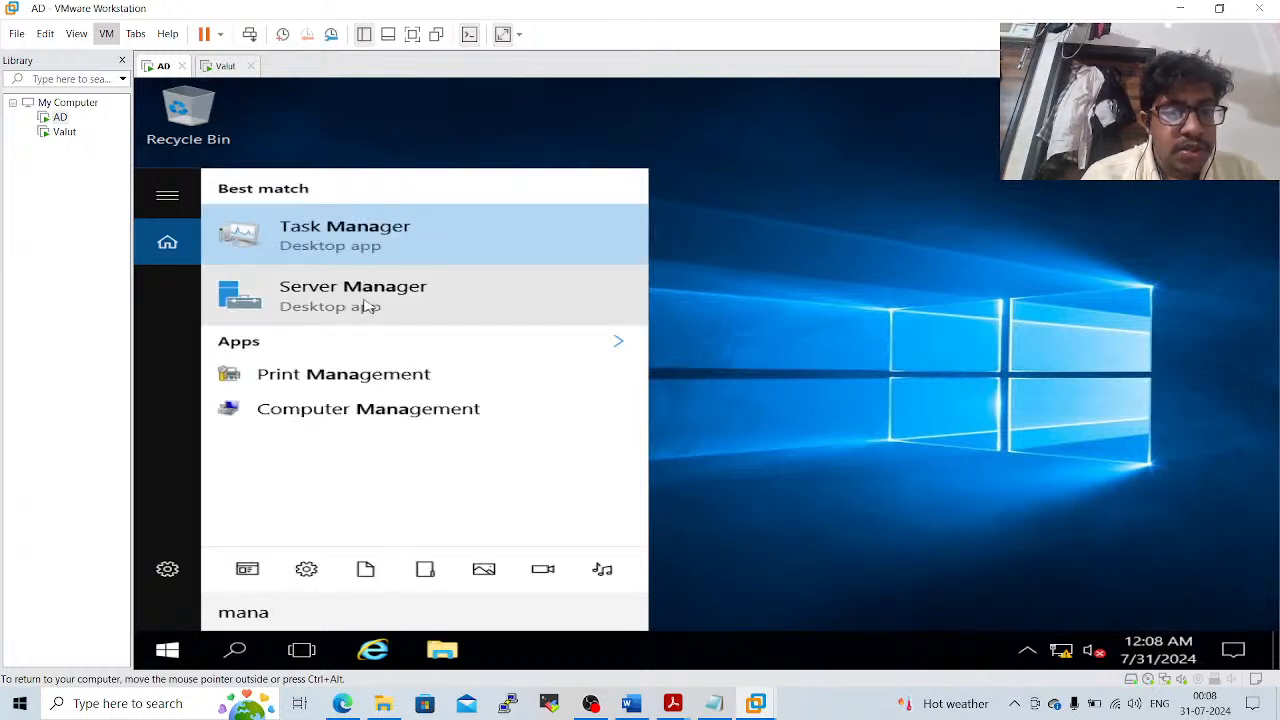
{"action": "left_click", "coordinate": [368, 306]}
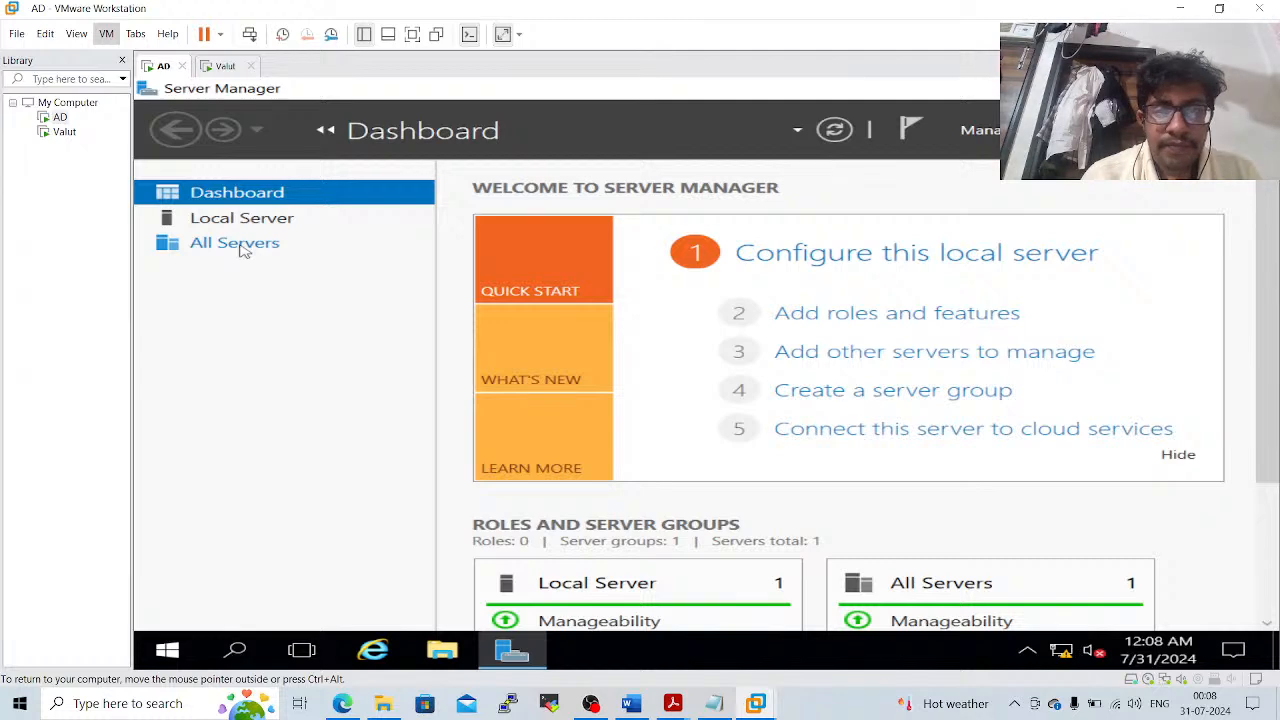
View the server list under All Servers and AD DS in Server Manager
{"action": "left_click", "coordinate": [243, 251]}
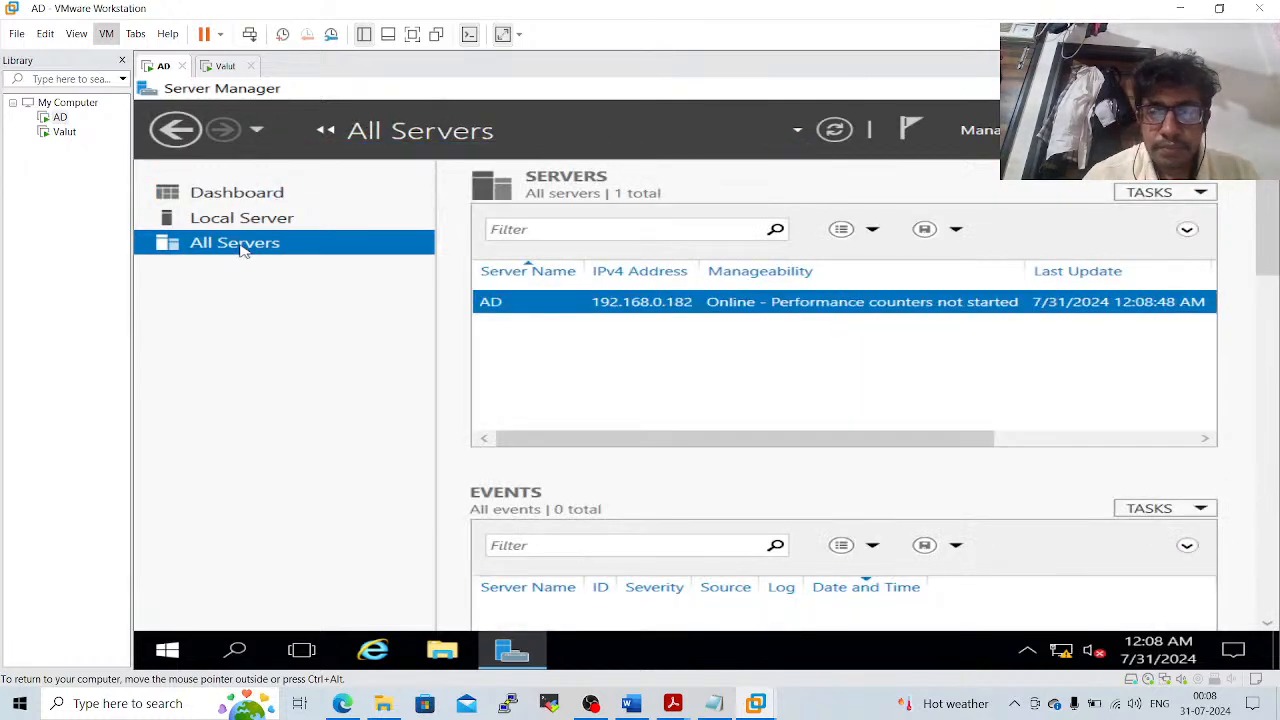
{"action": "left_click", "coordinate": [215, 273]}
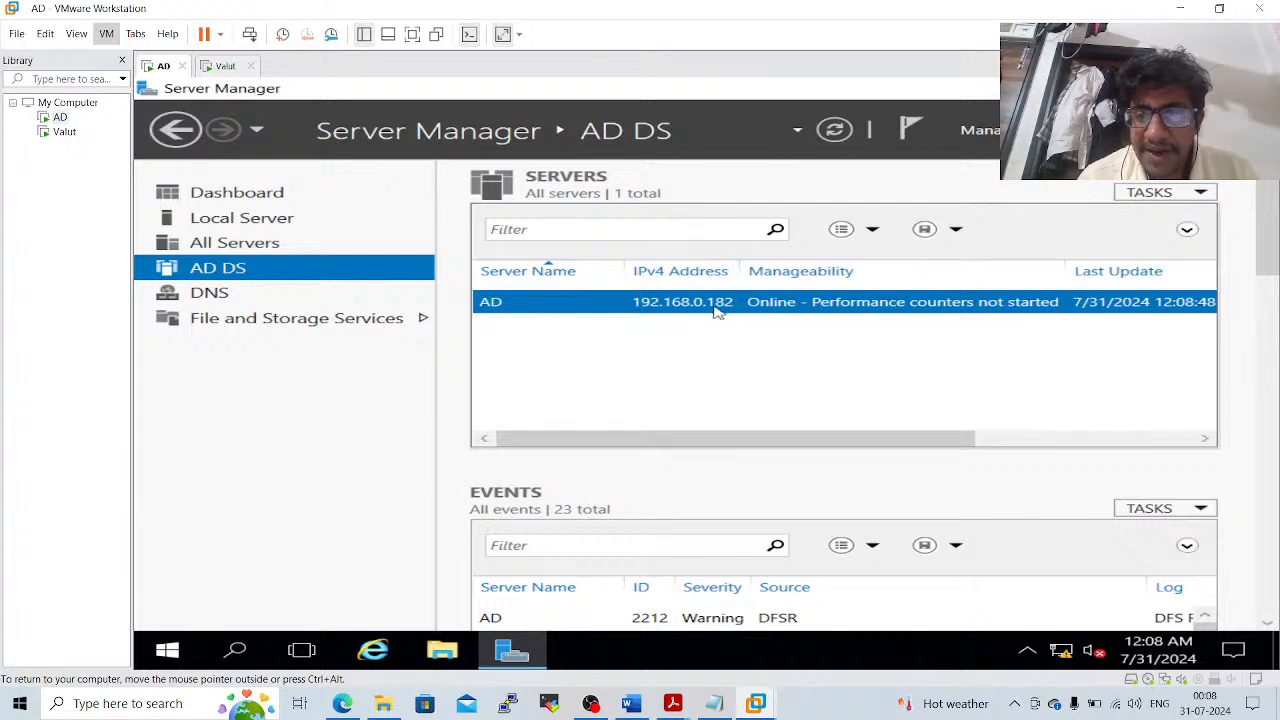
{"action": "left_click_drag", "start_coordinate": [705, 441], "coordinate": [673, 428]}
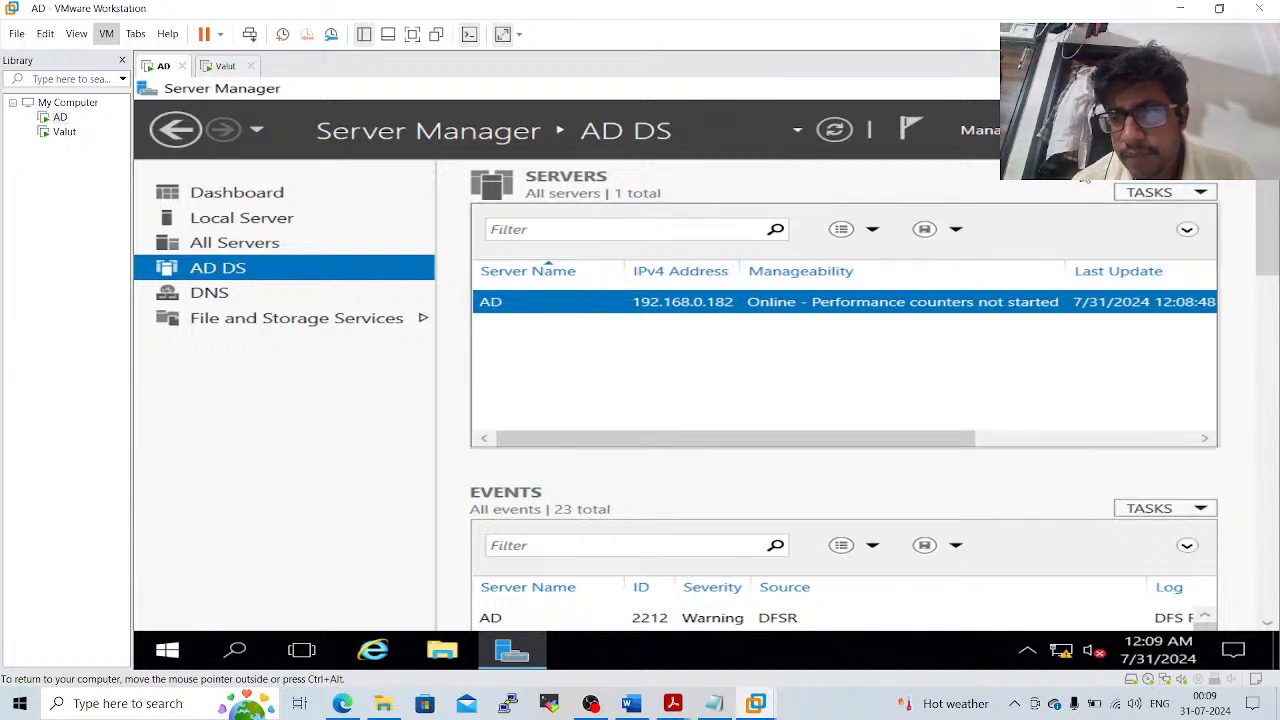
Open Active Directory Users and Computers from Server Manager's tools
{"action": "left_click", "coordinate": [990, 131]}
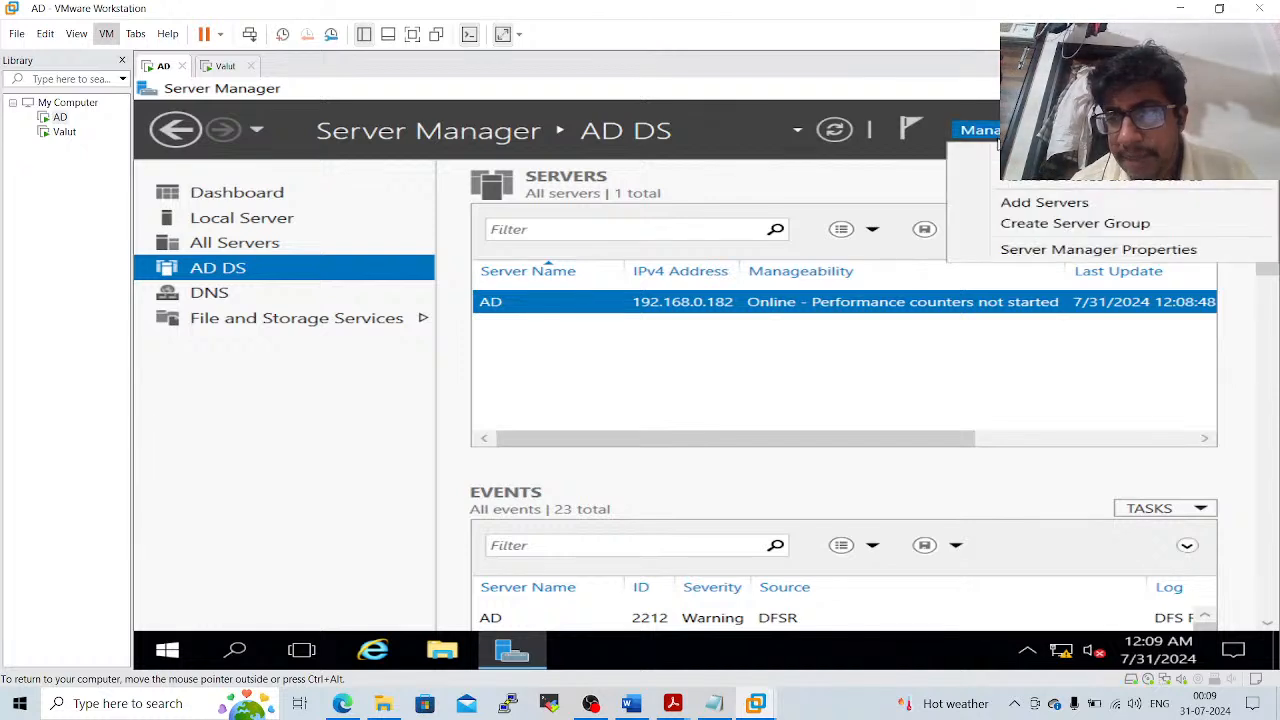
{"action": "left_click", "coordinate": [912, 170]}
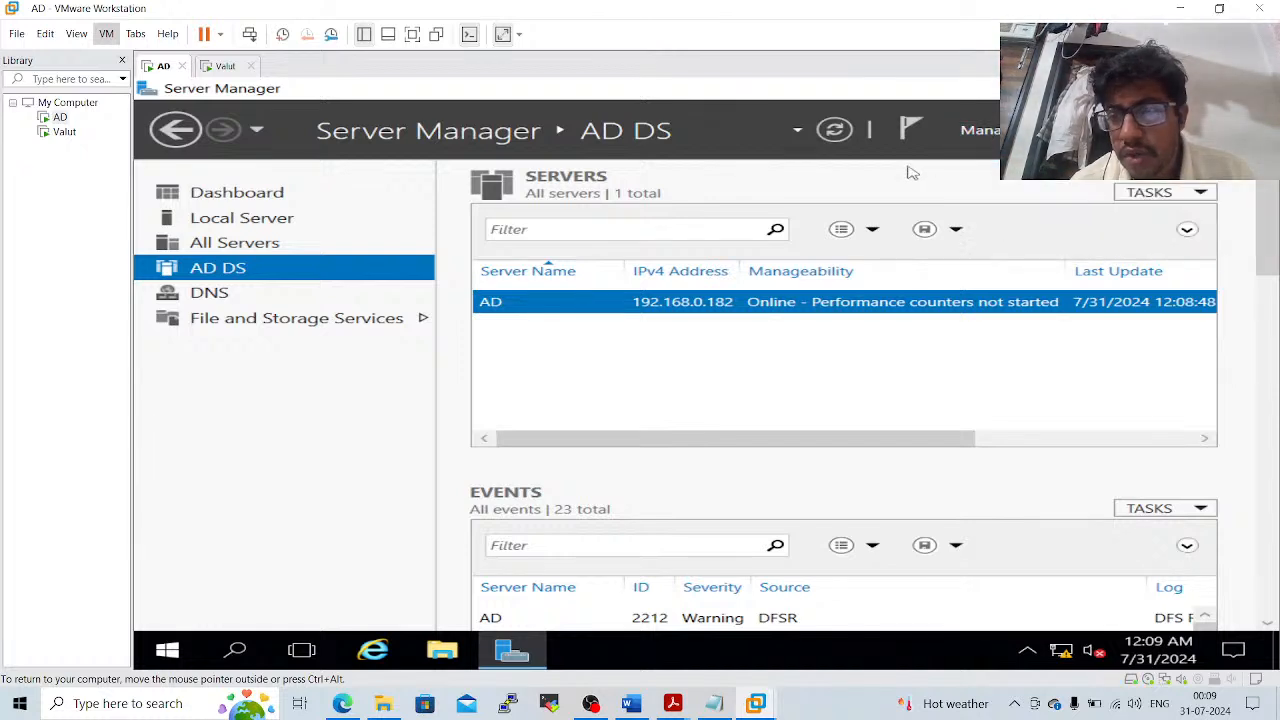
{"action": "left_click", "coordinate": [1134, 131]}
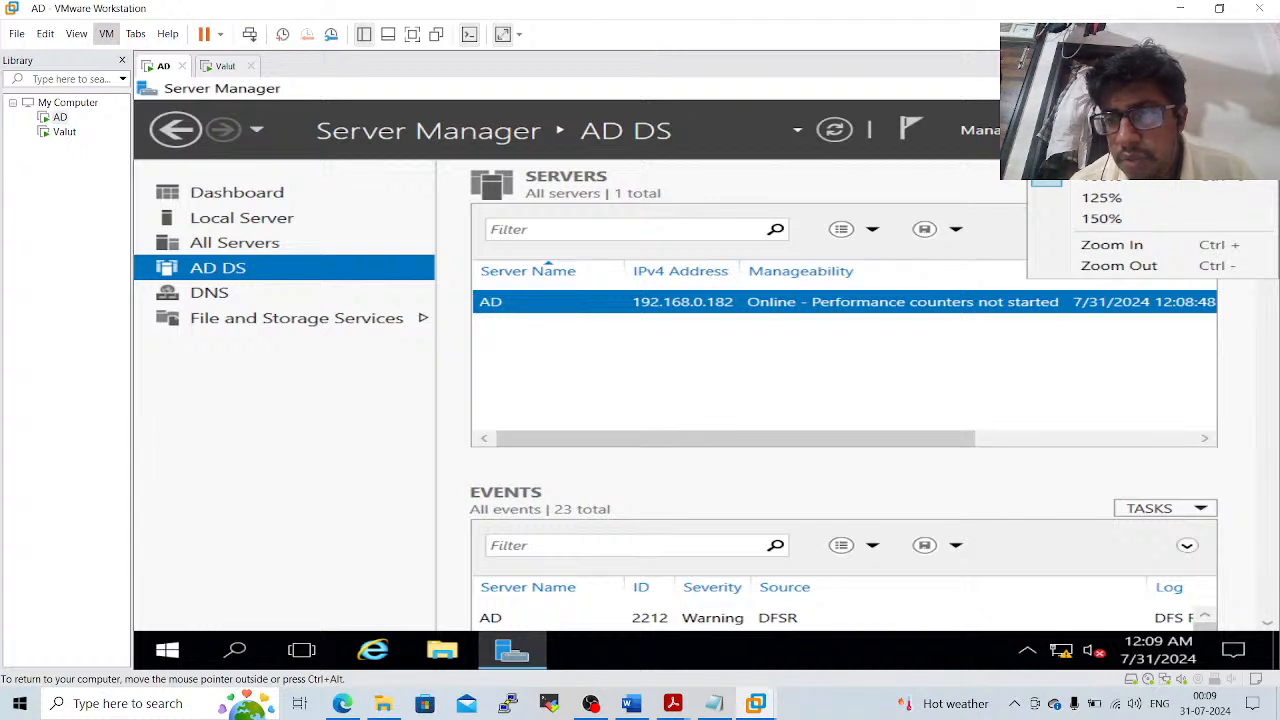
{"action": "left_click", "coordinate": [970, 182]}
{"action": "left_click", "coordinate": [1063, 131]}
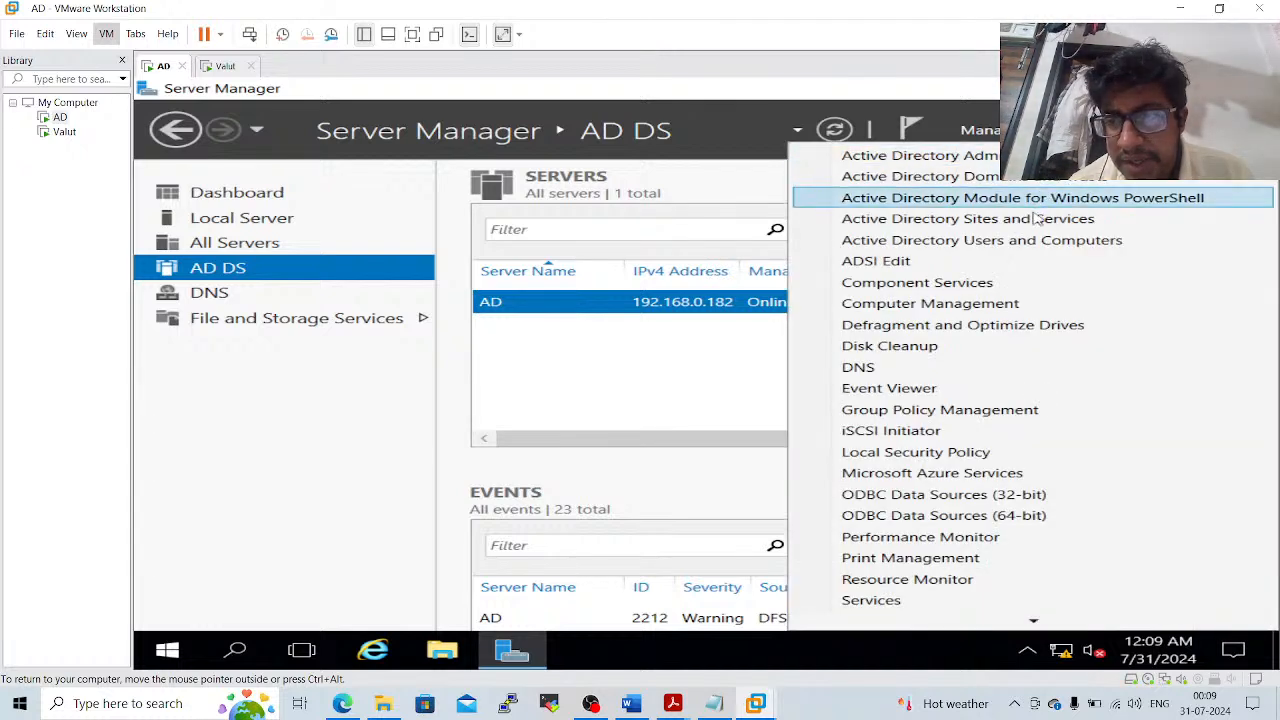
{"action": "left_click", "coordinate": [1033, 243]}
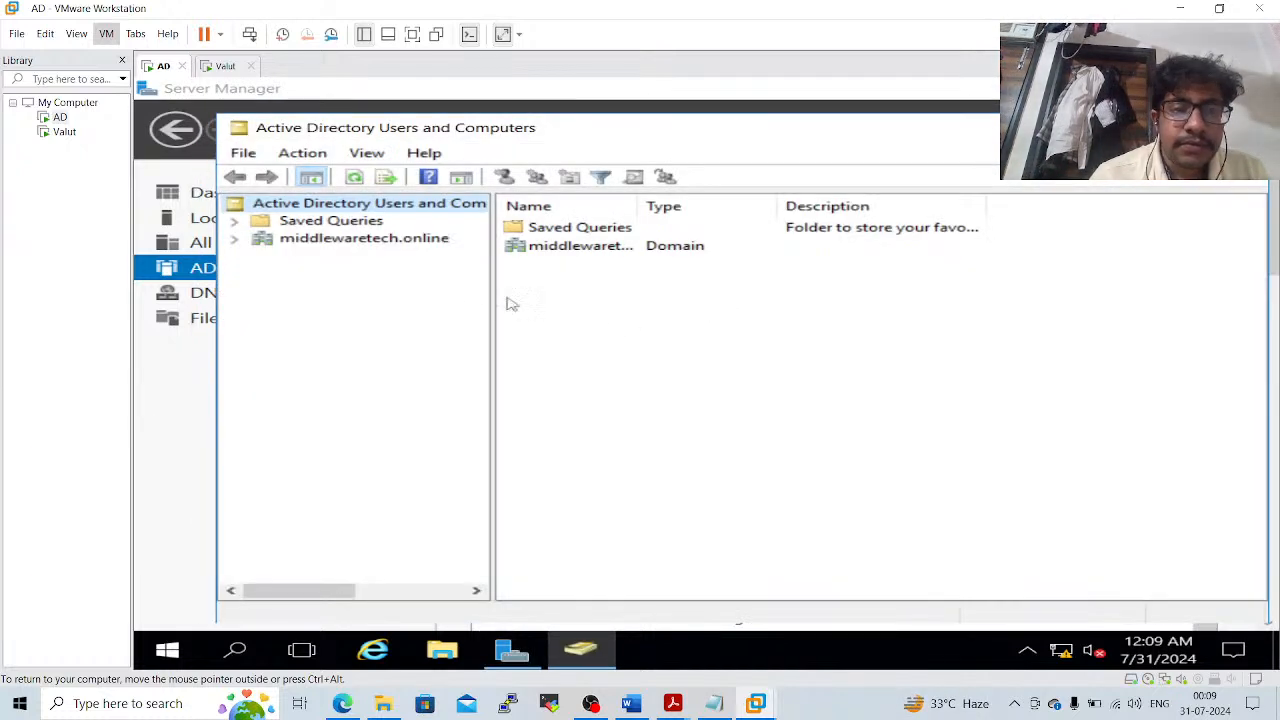
Expand the middlewaretech.online domain, show its Users container, and select the Administrator account
{"action": "left_click", "coordinate": [234, 239]}
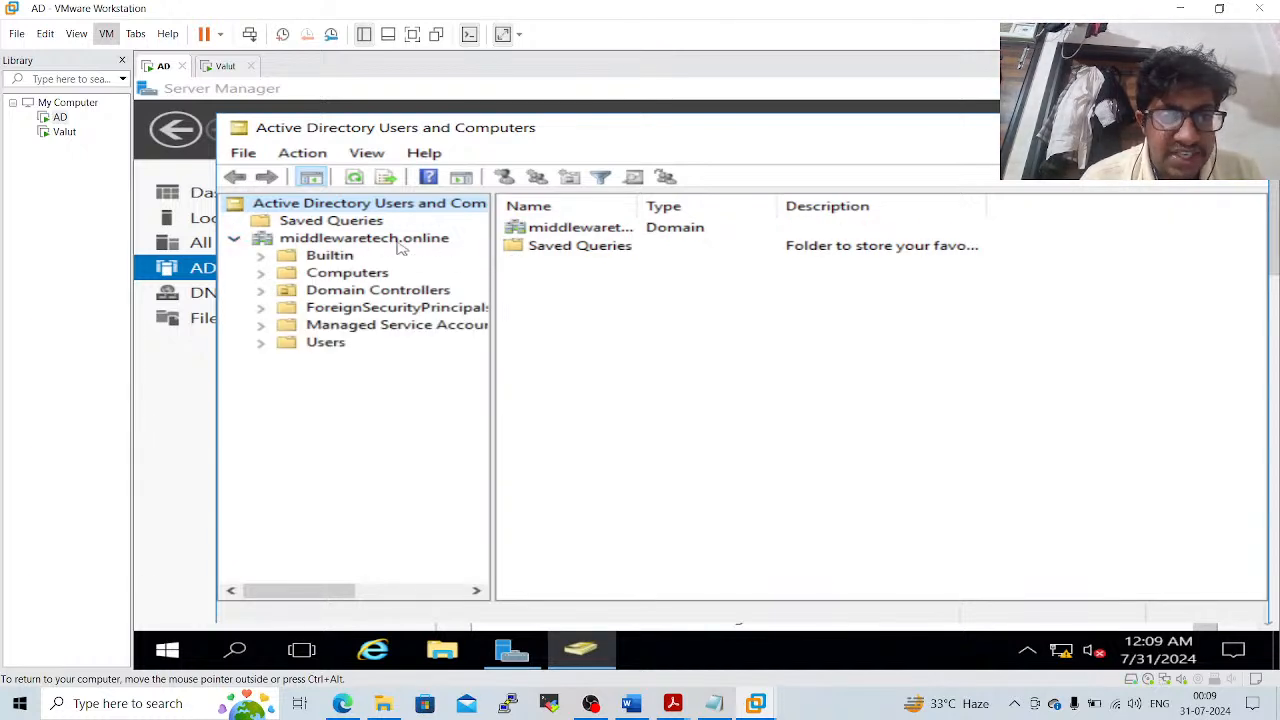
{"action": "left_click", "coordinate": [310, 344]}
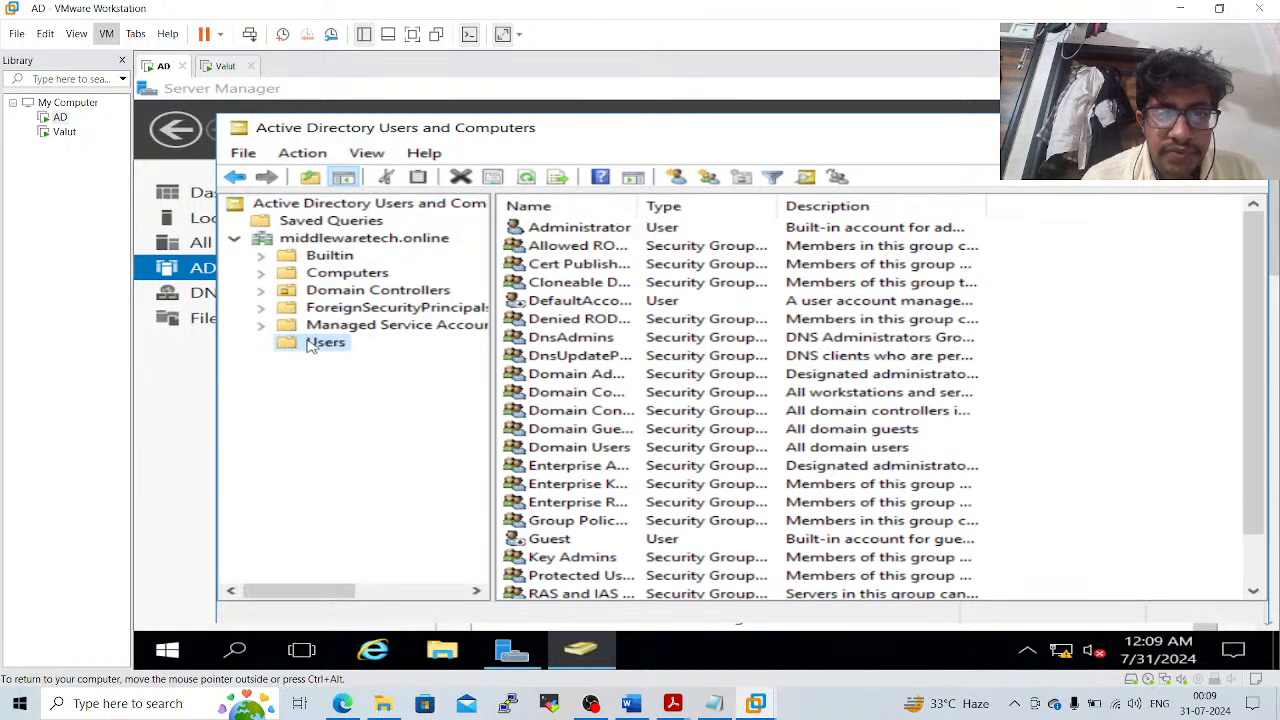
{"action": "left_click", "coordinate": [603, 233]}
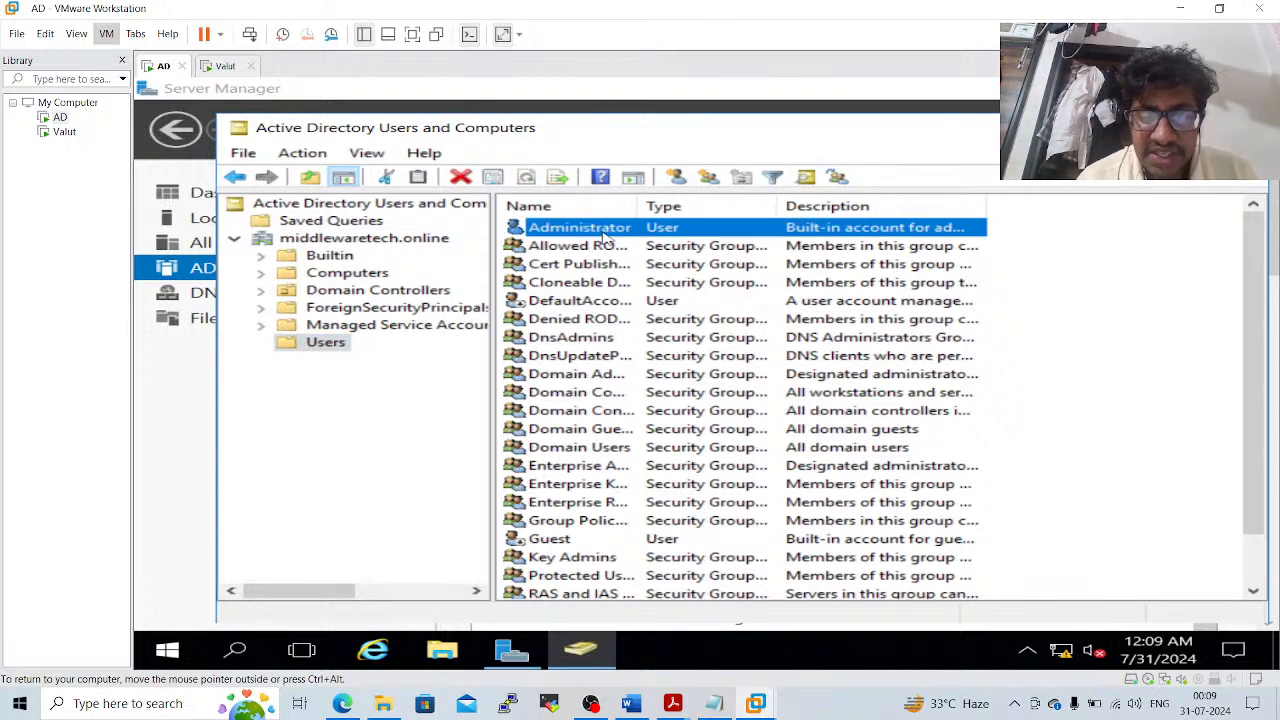
Start a new user in the domain's Users container and enter cyberark_monitor as the first name
{"action": "right_click", "coordinate": [338, 344]}
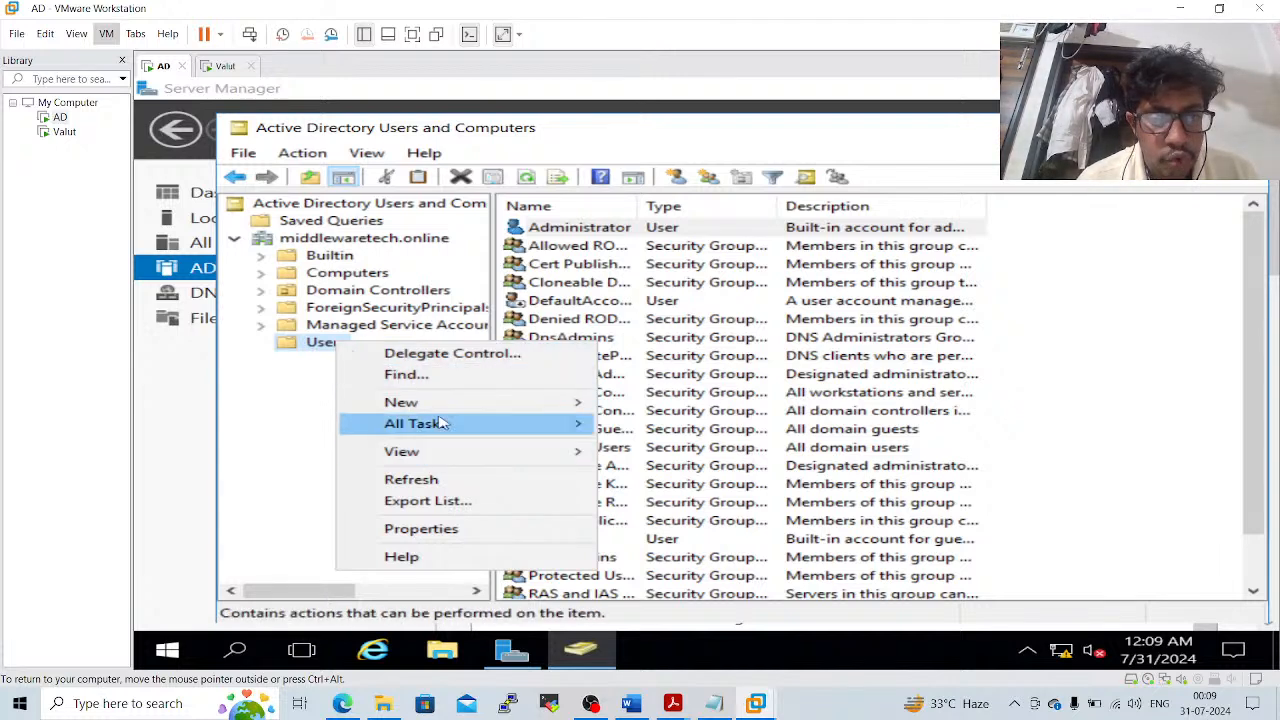
{"action": "mouse_move", "coordinate": [450, 408]}
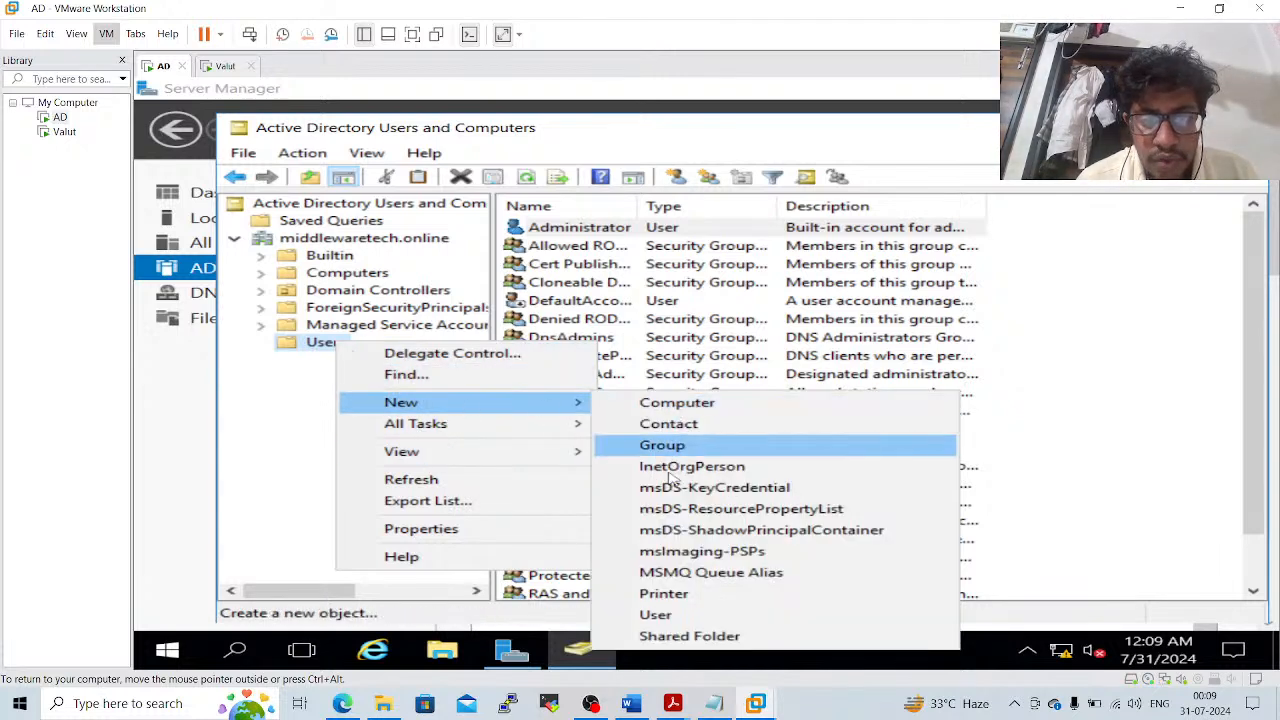
{"action": "left_click", "coordinate": [657, 615]}
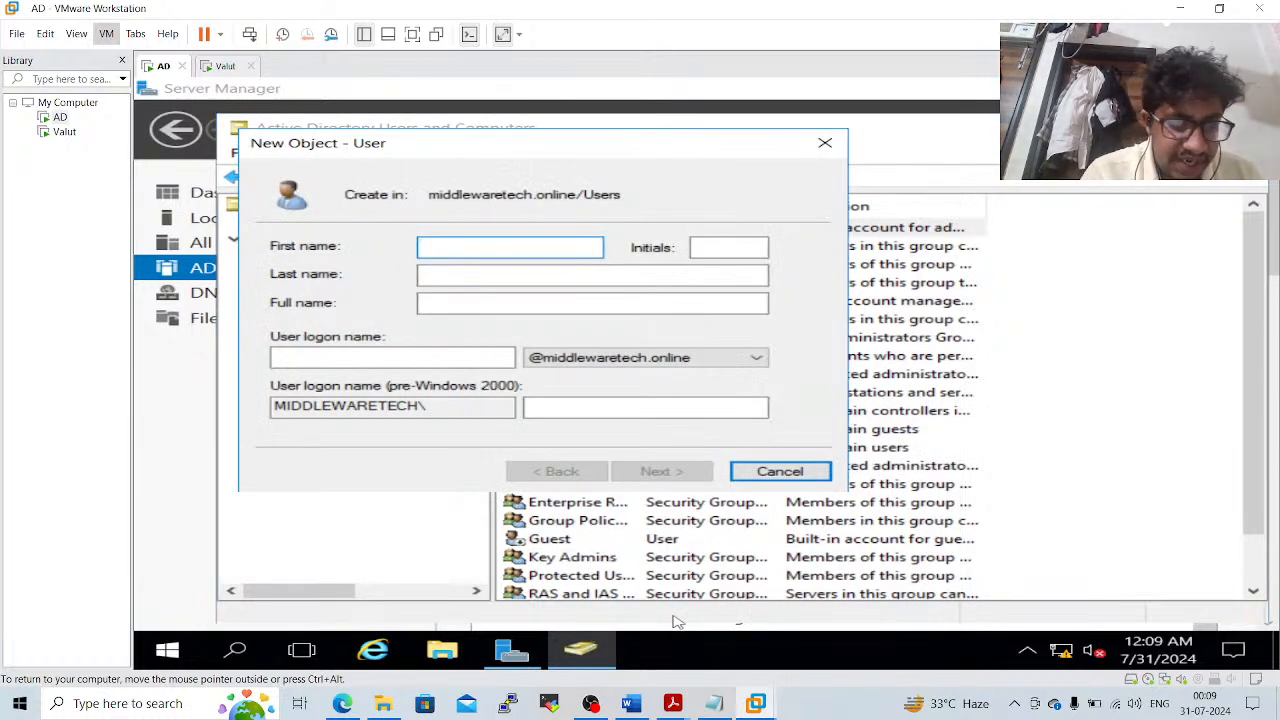
{"action": "type", "text": "cybera"}
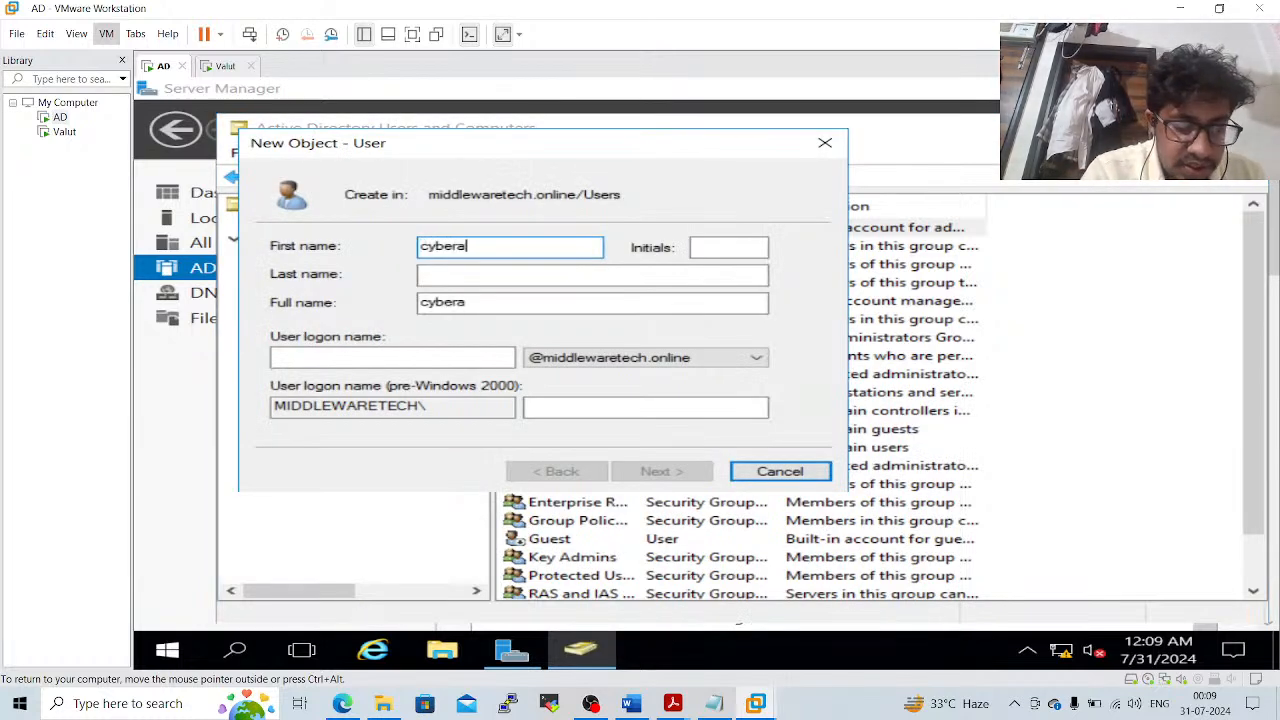
{"action": "type", "text": "rk"}
{"action": "key", "text": "BackSpace"}
{"action": "key", "text": "BackSpace"}
{"action": "key", "text": "BackSpace"}
{"action": "key", "text": "BackSpace"}
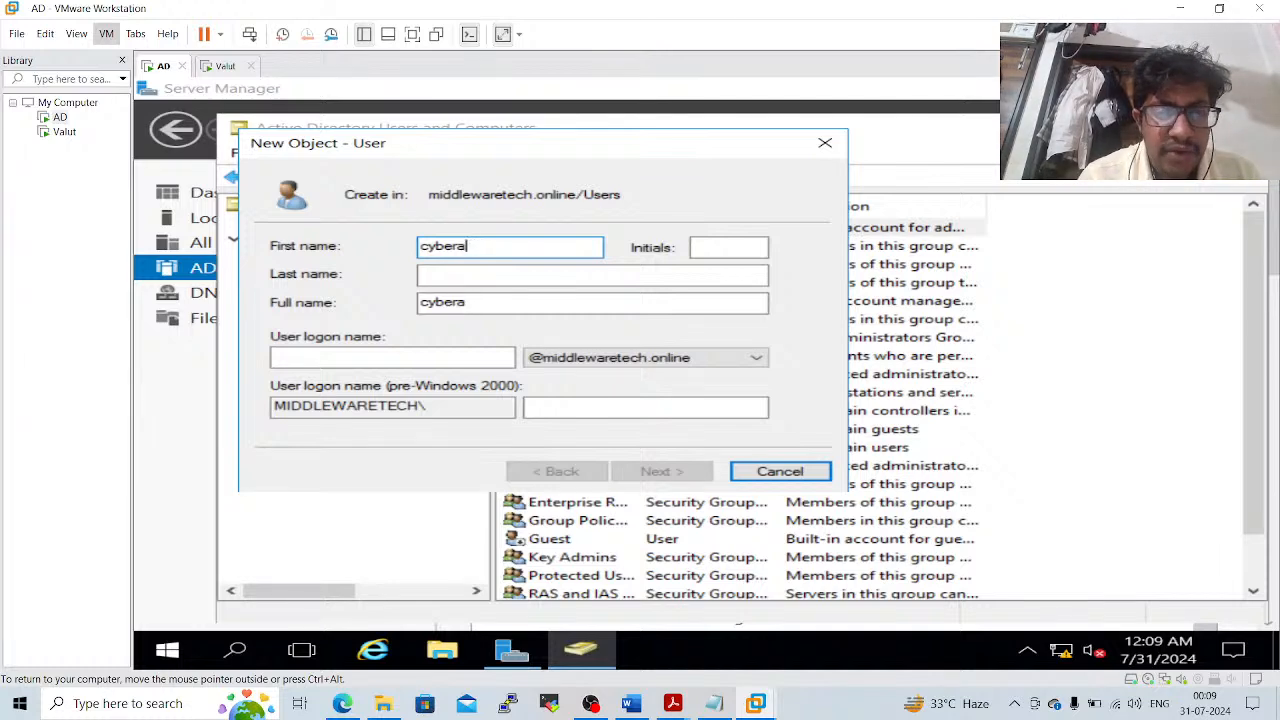
{"action": "type", "text": "rark"}
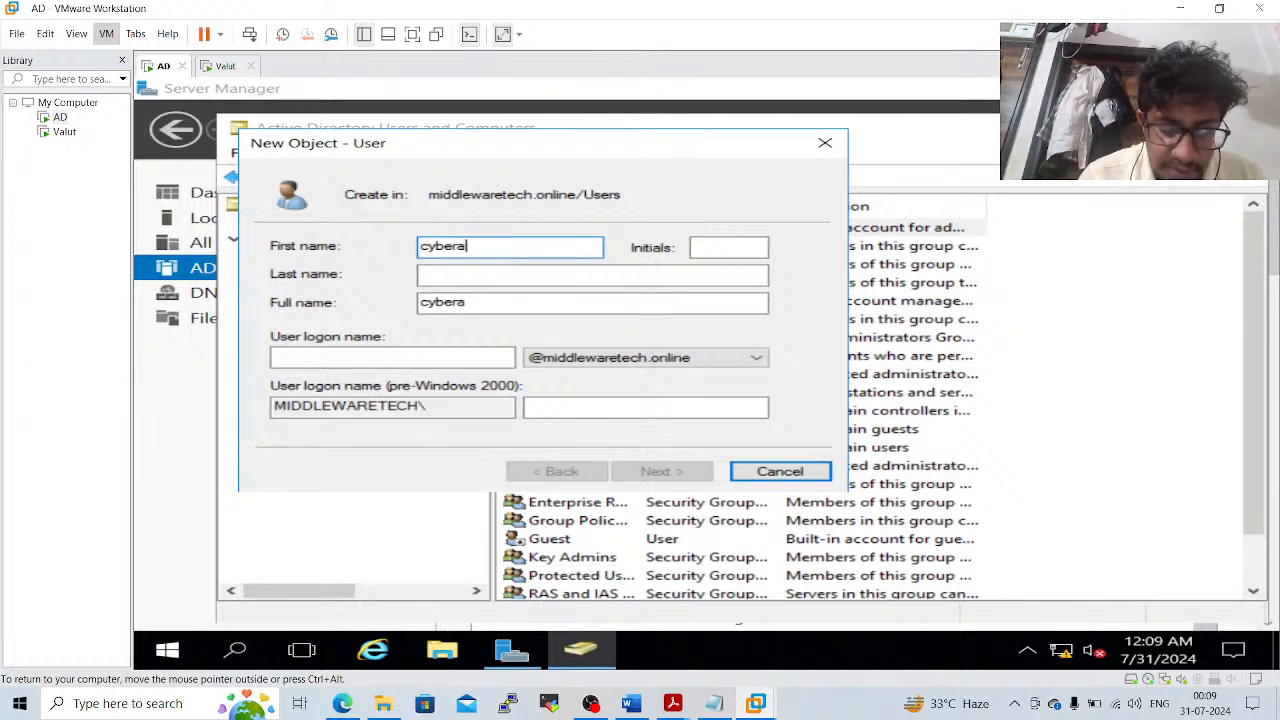
{"action": "type", "text": "_moi"}
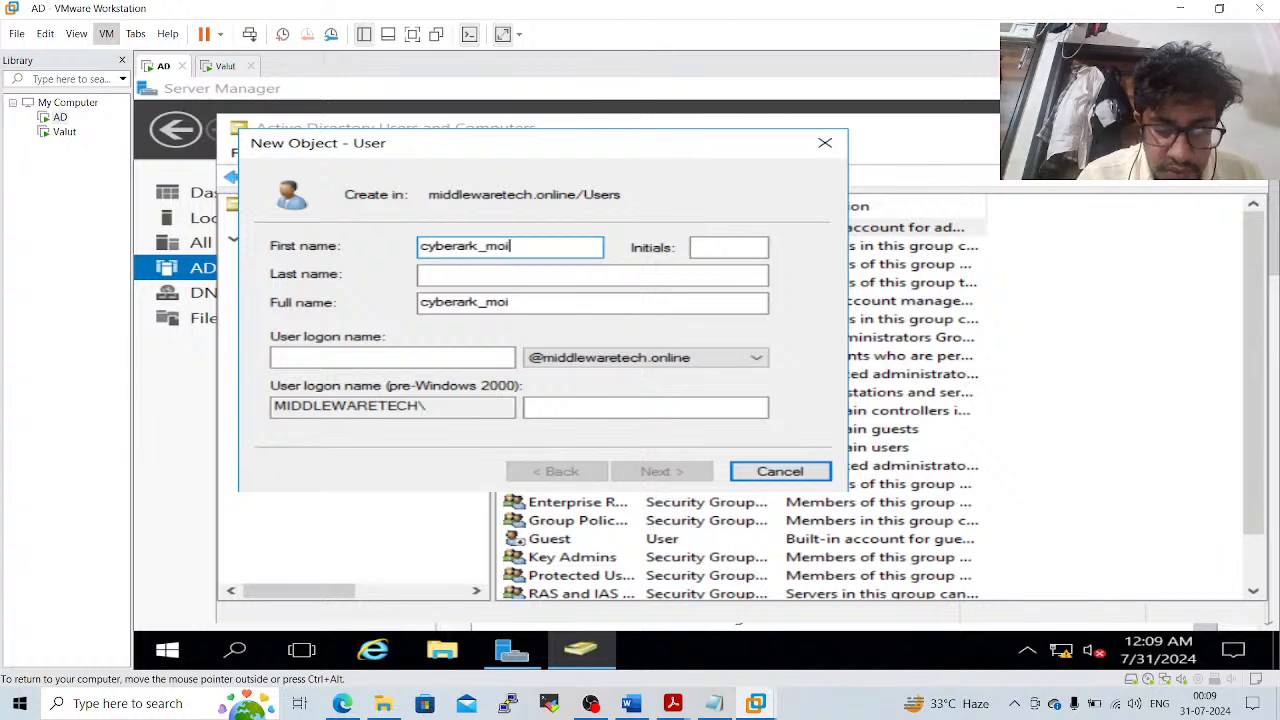
{"action": "type", "text": "to"}
{"action": "key", "text": "BackSpace"}
{"action": "key", "text": "BackSpace"}
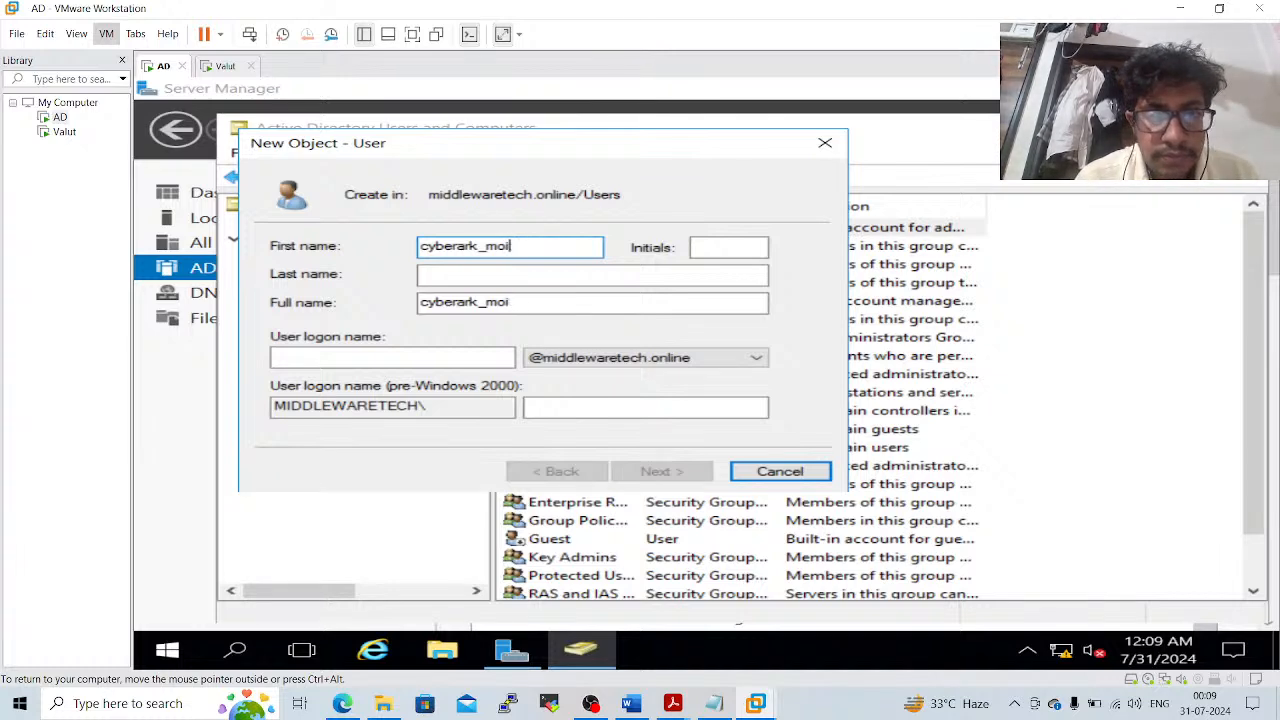
{"action": "type", "text": "nitor"}
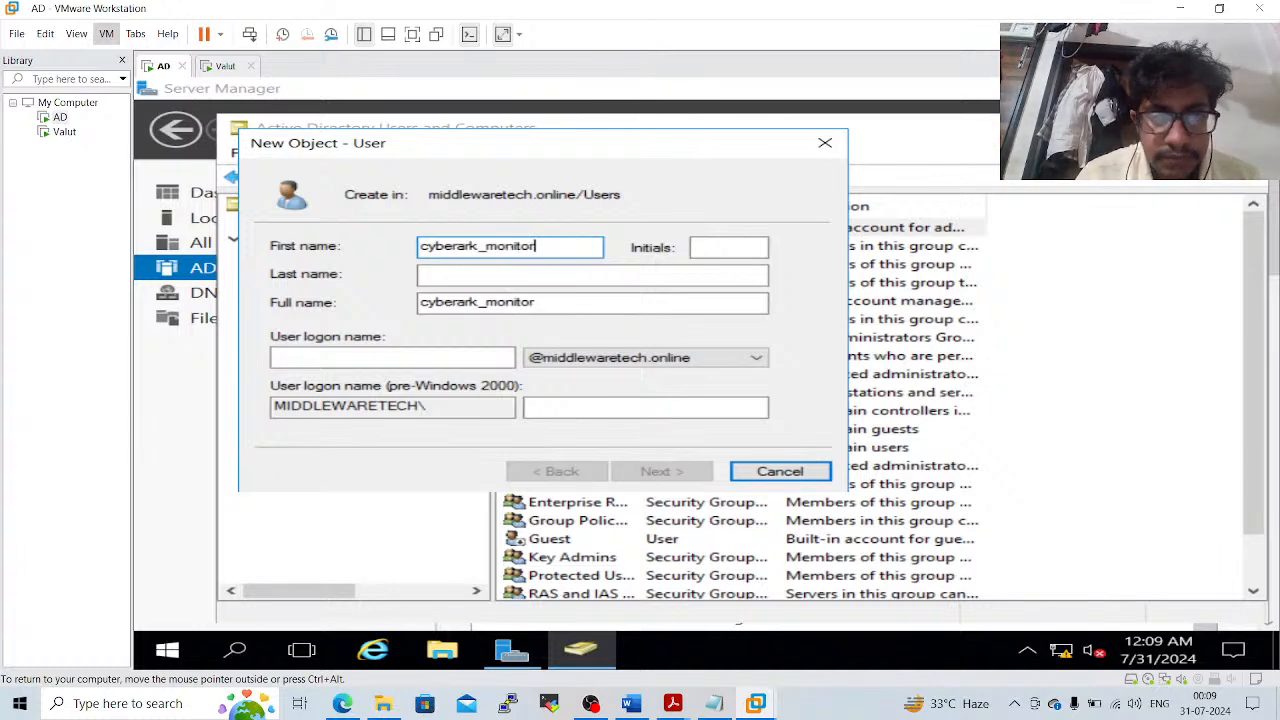
Copy the first name cyberark_monitor into the last name and set the user logon name to monitor
{"action": "key", "text": "ctrl+a"}
{"action": "key", "text": "ctrl+c"}
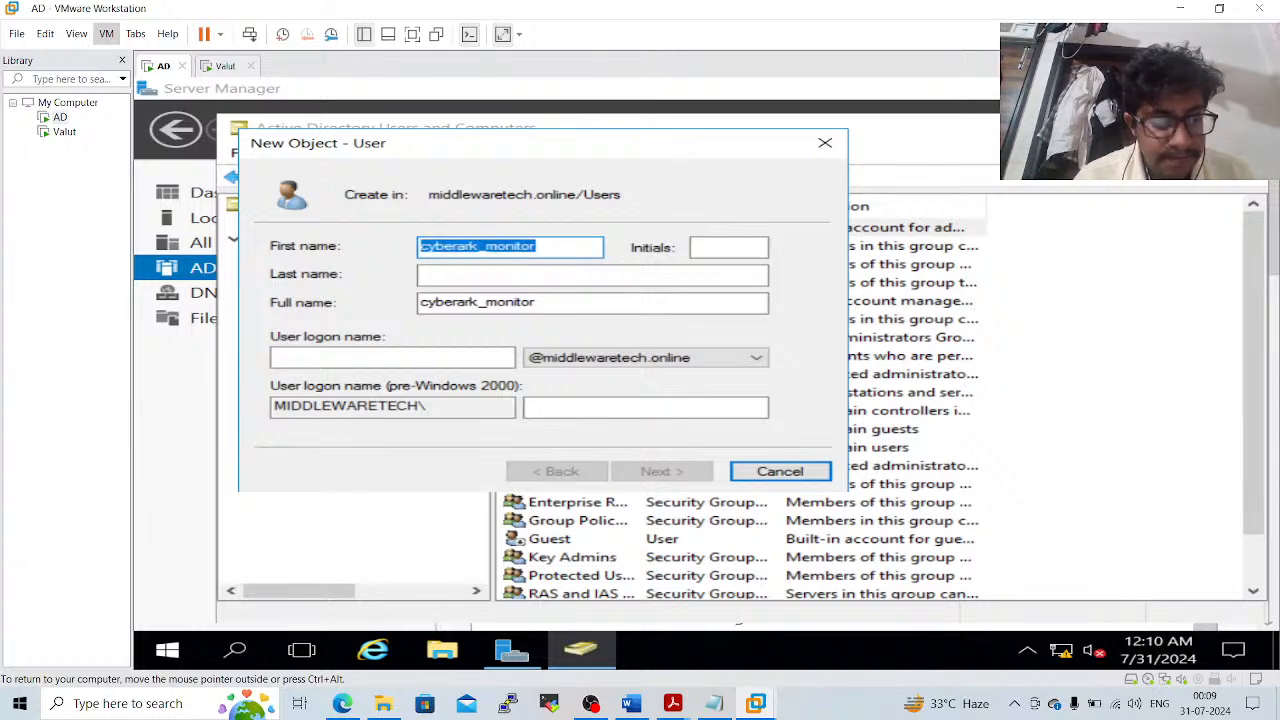
{"action": "key", "text": "Tab"}
{"action": "key", "text": "Tab"}
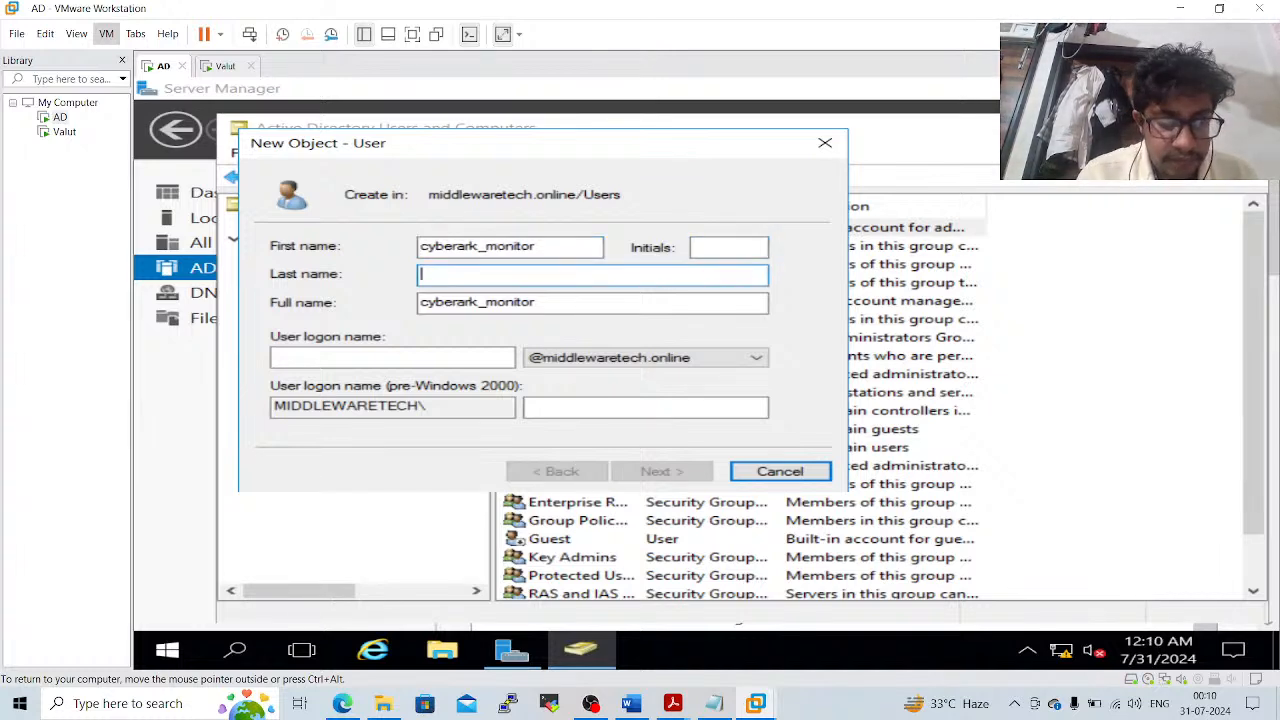
{"action": "key", "text": "ctrl+v"}
{"action": "key", "text": "Tab"}
{"action": "key", "text": "Tab"}
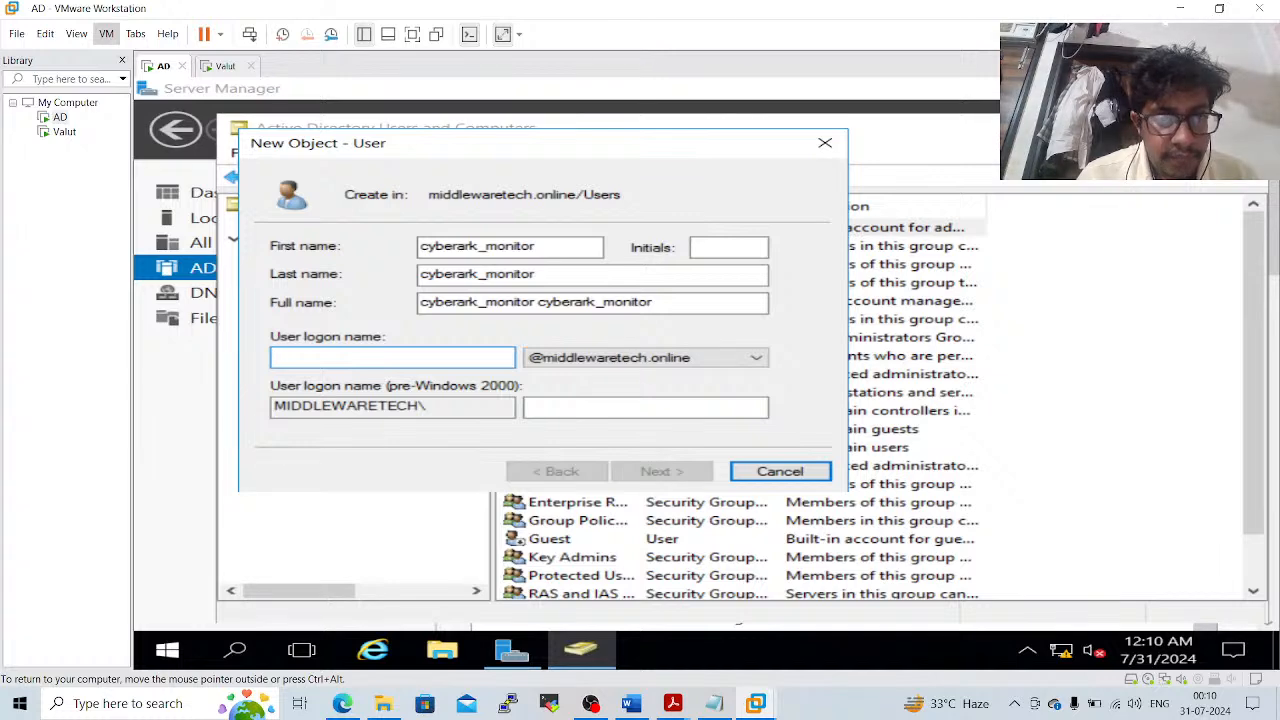
{"action": "type", "text": "monitor"}
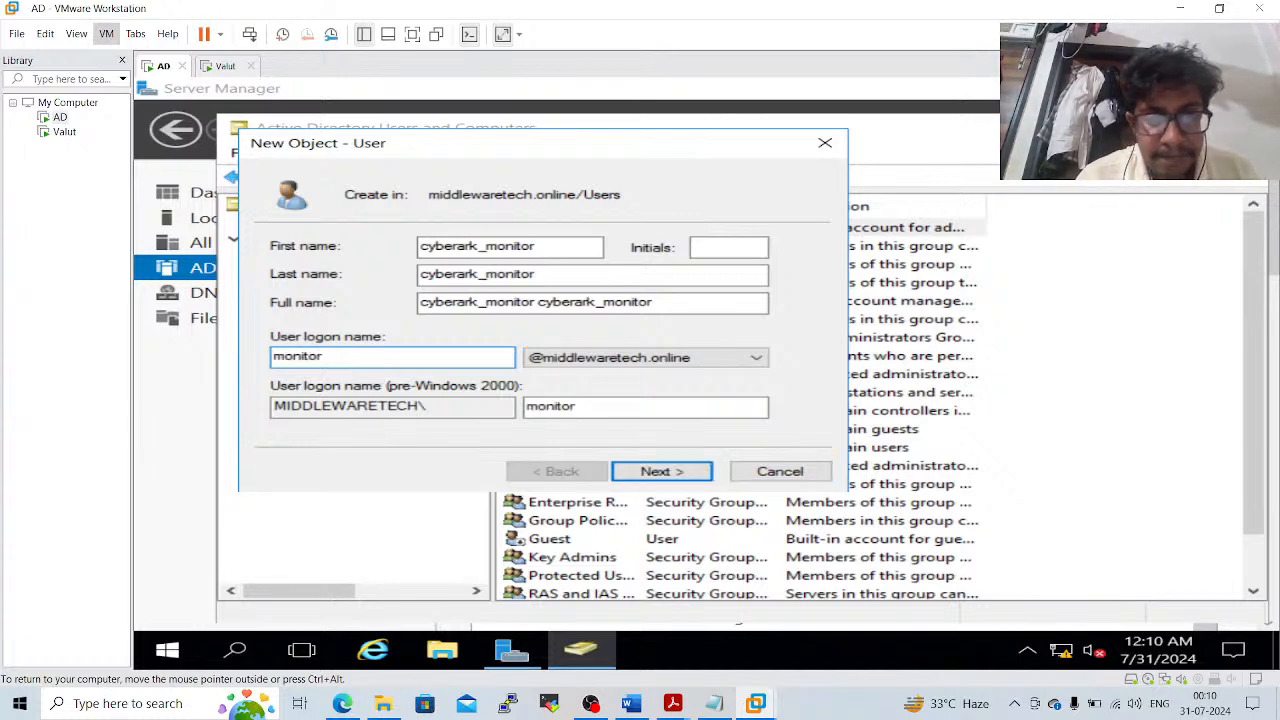
Continue to the password settings, turn off "User must change password at next logon" and turn on "Password never expires"
{"action": "left_click", "coordinate": [650, 472]}
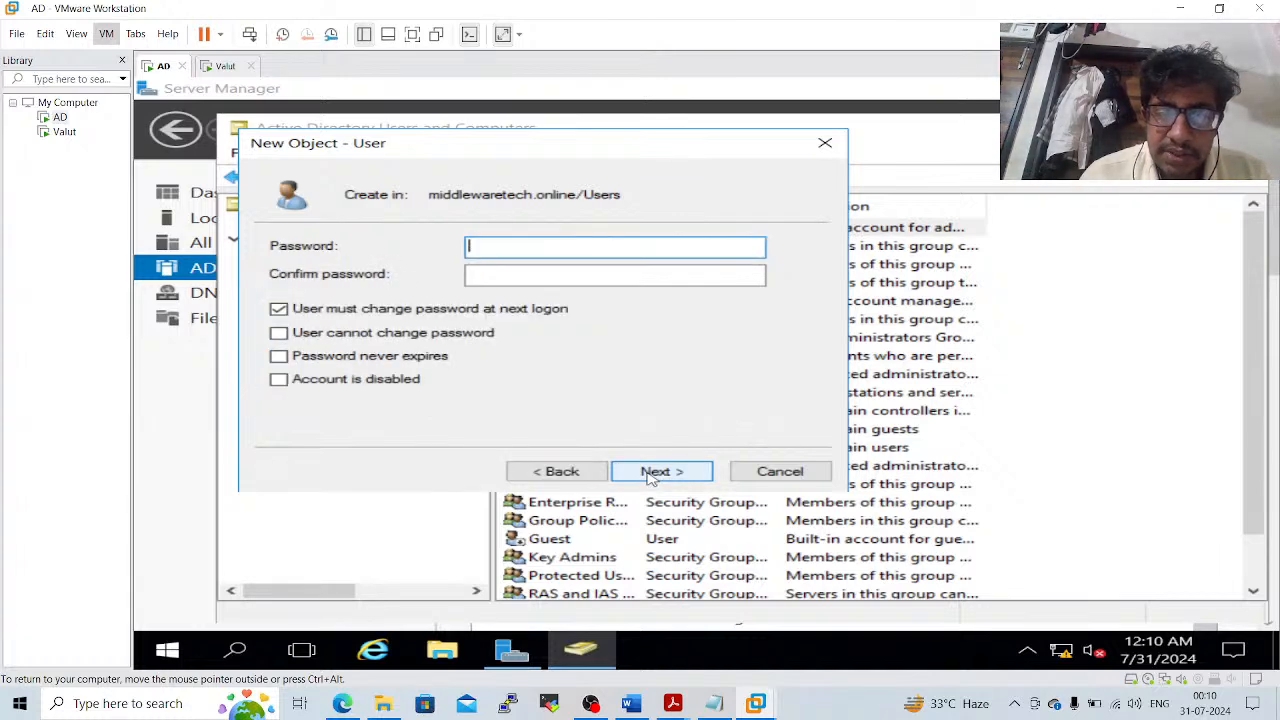
{"action": "left_click", "coordinate": [283, 312]}
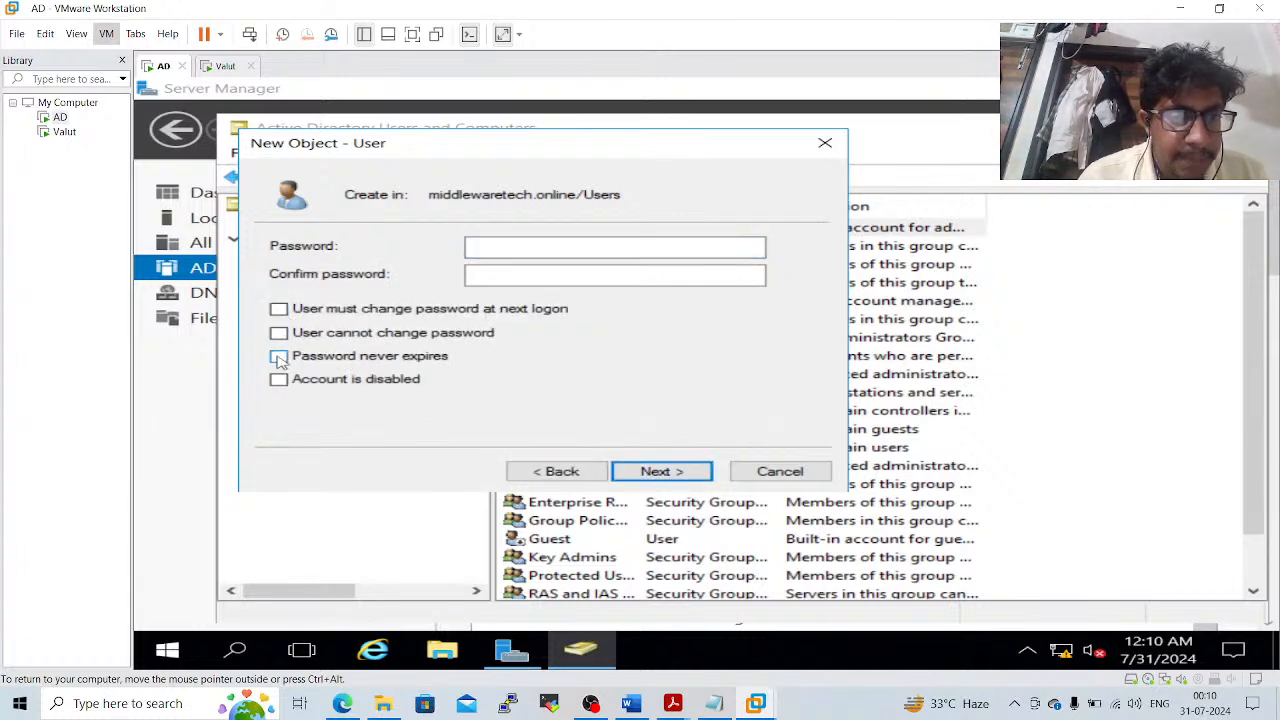
{"action": "left_click", "coordinate": [280, 358]}
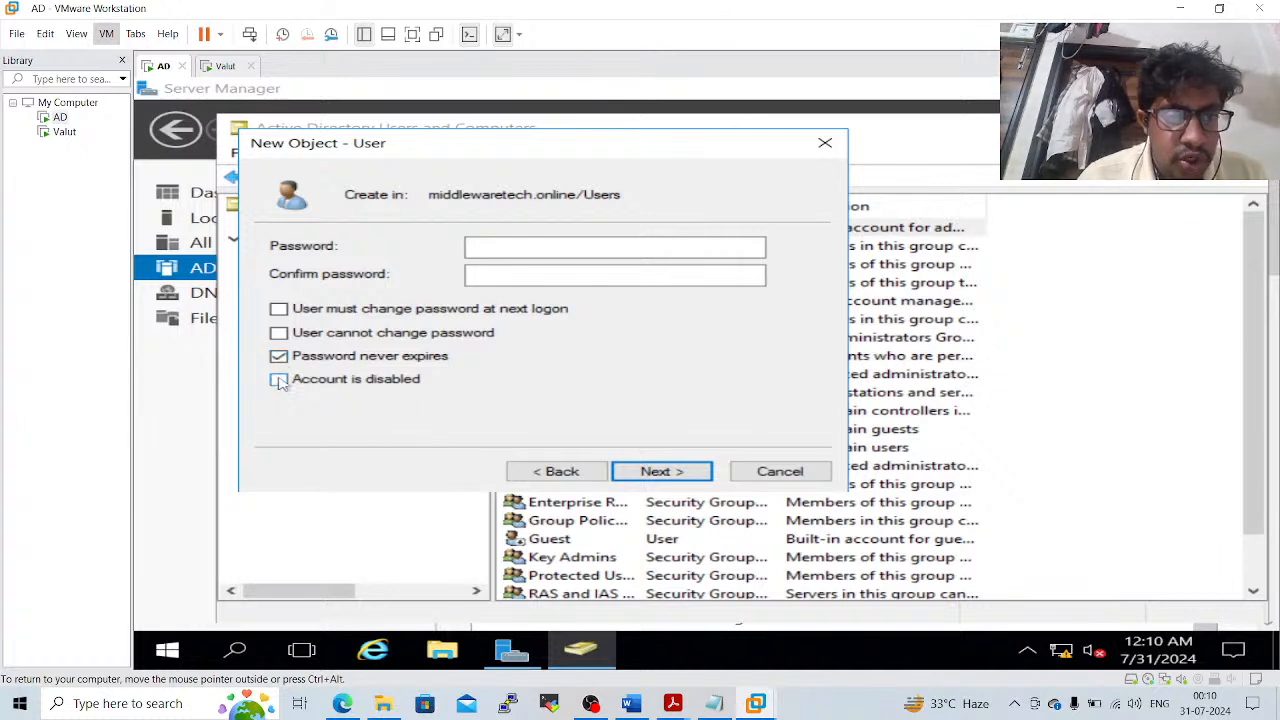
Enter and confirm the account password, and try to finish creating the user
{"action": "left_click", "coordinate": [585, 243]}
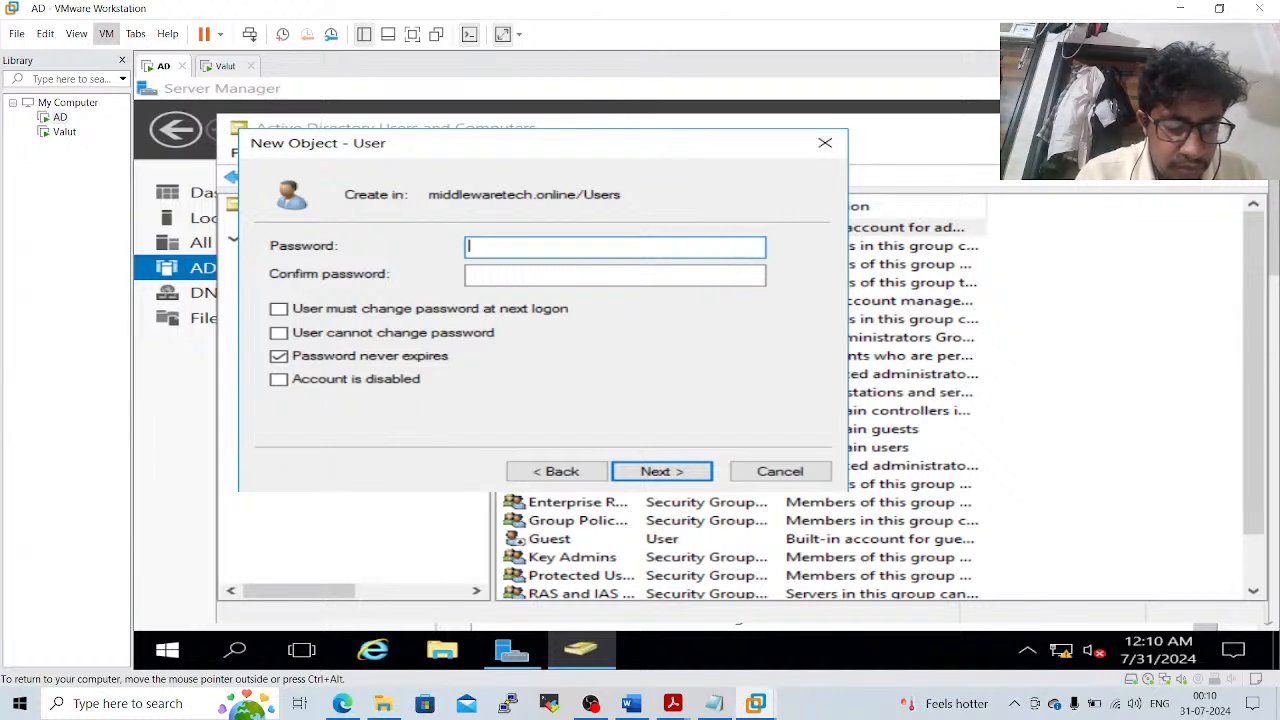
{"action": "type", "text": "•••••"}
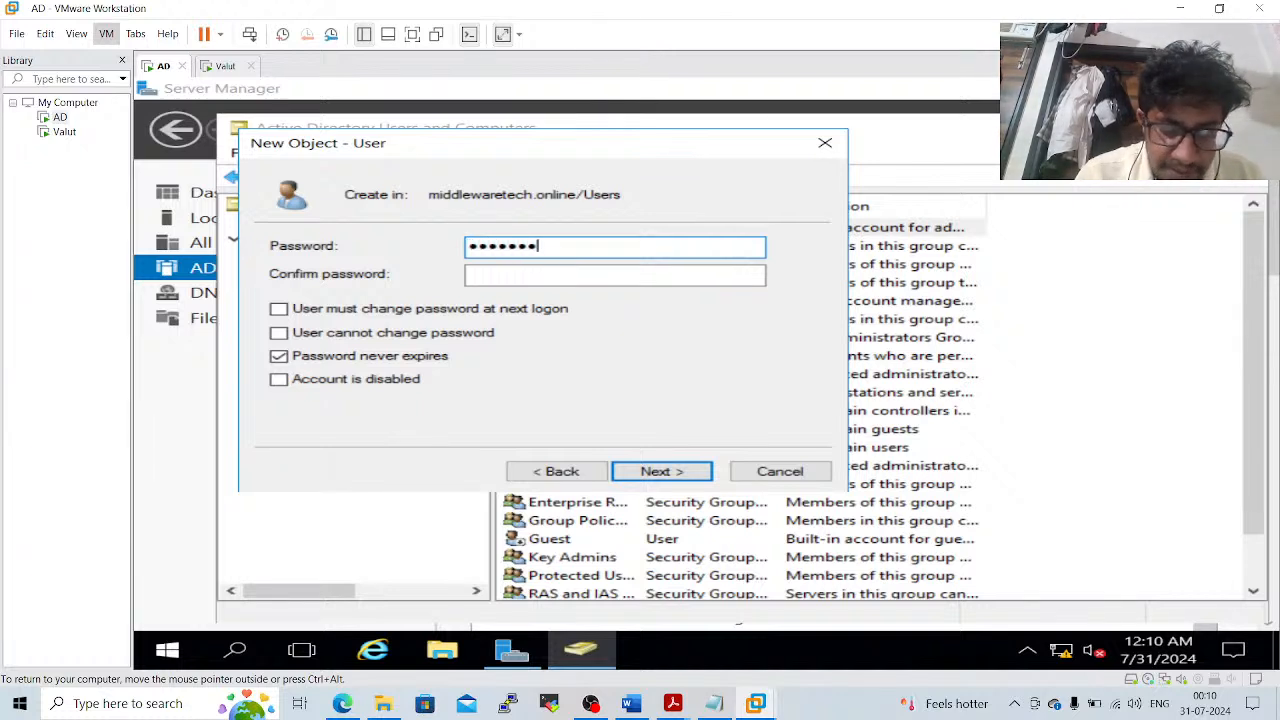
{"action": "type", "text": "••••••"}
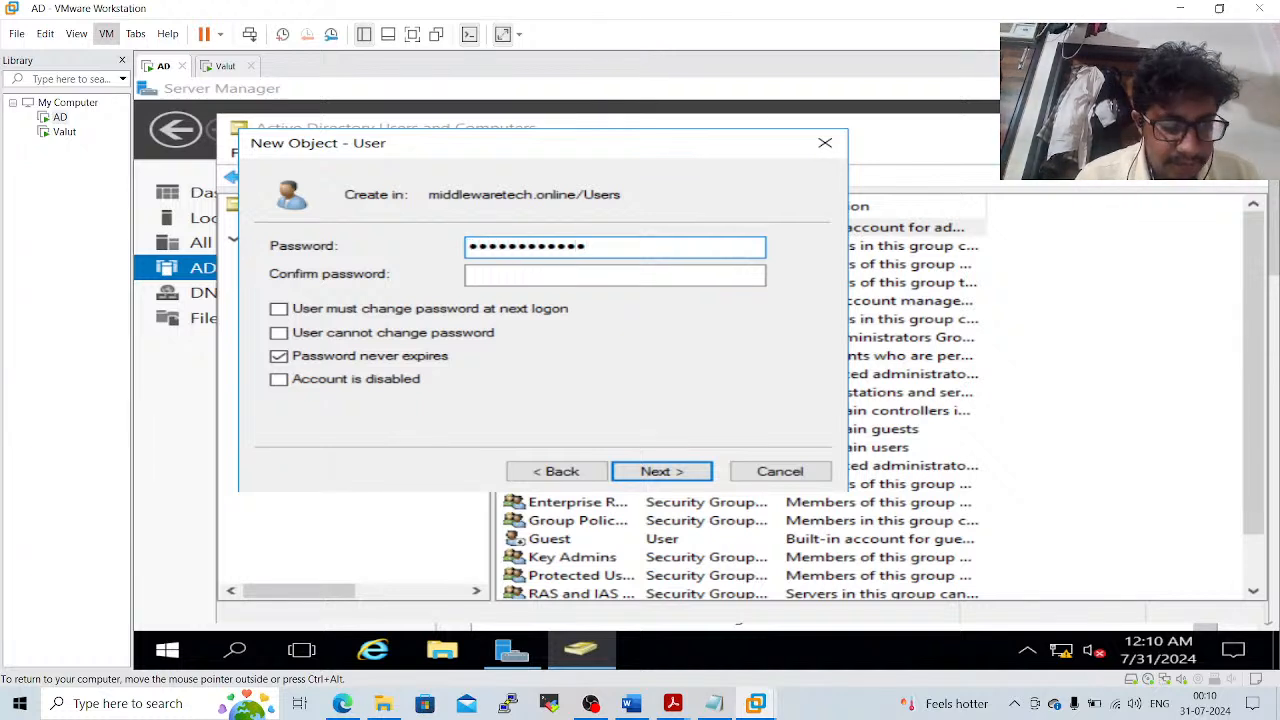
{"action": "key", "text": "Tab"}
{"action": "type", "text": "••••••"}
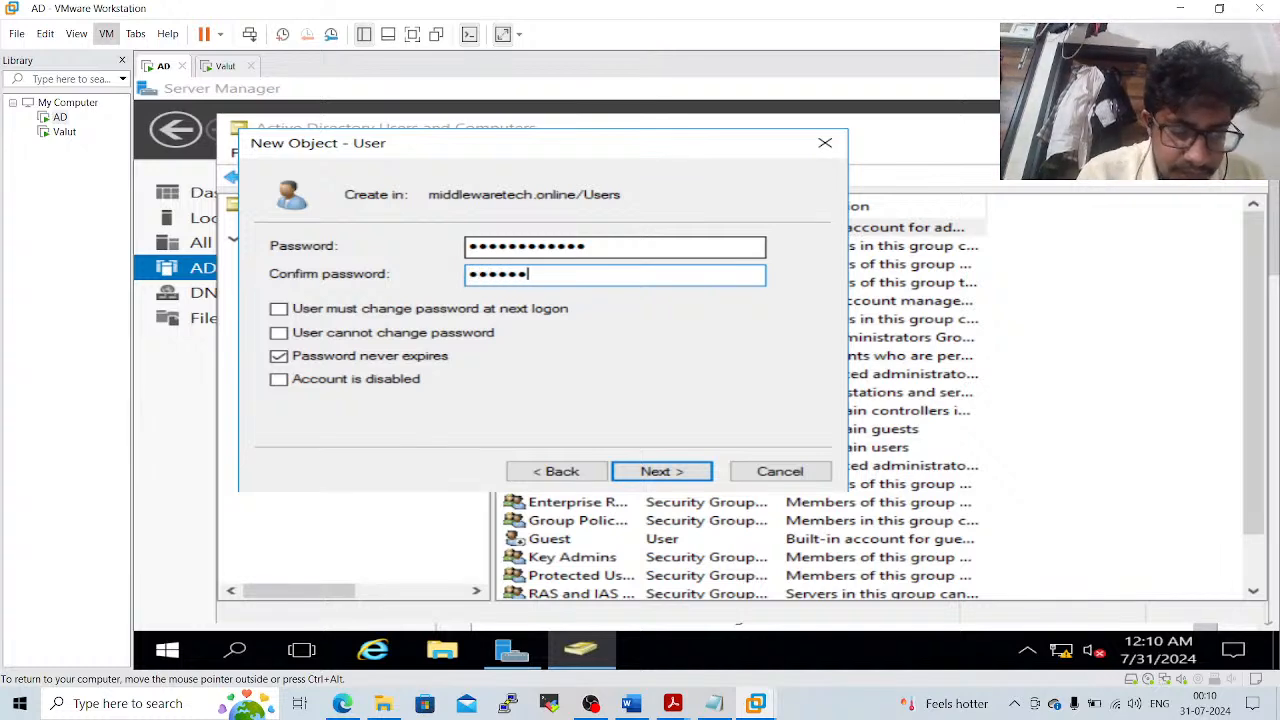
{"action": "type", "text": "•••••"}
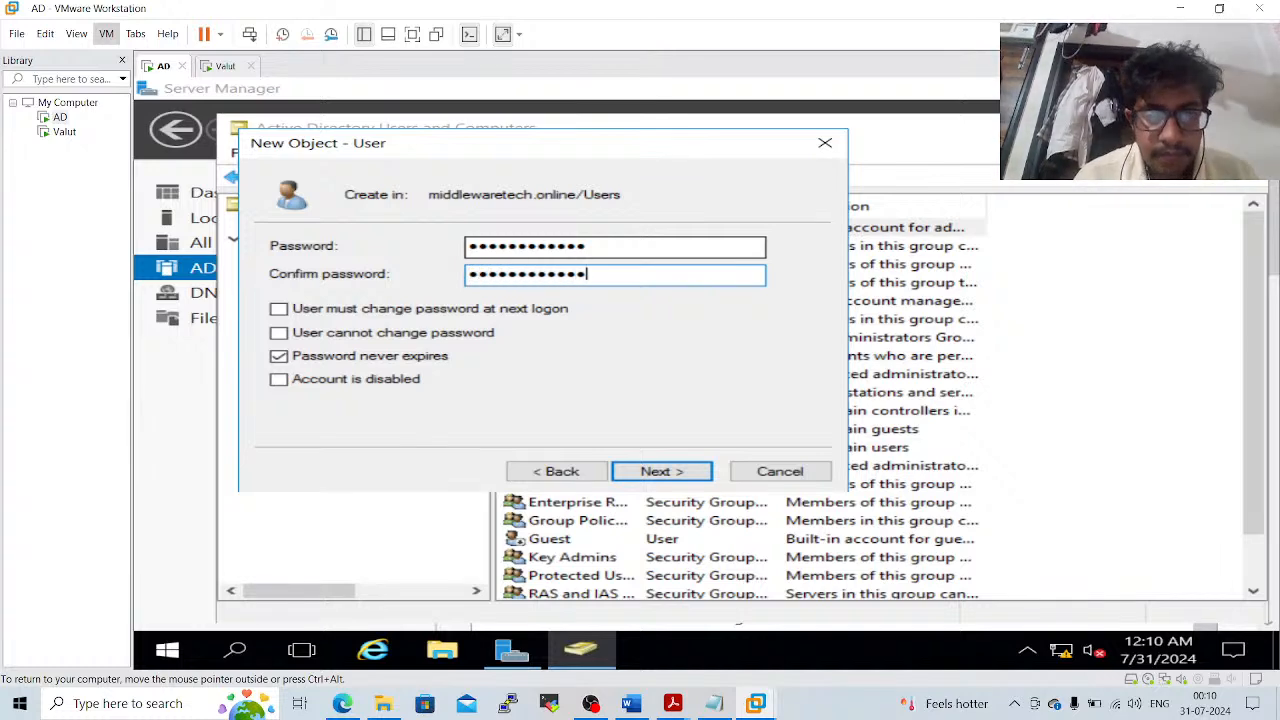
{"action": "left_click", "coordinate": [641, 474]}
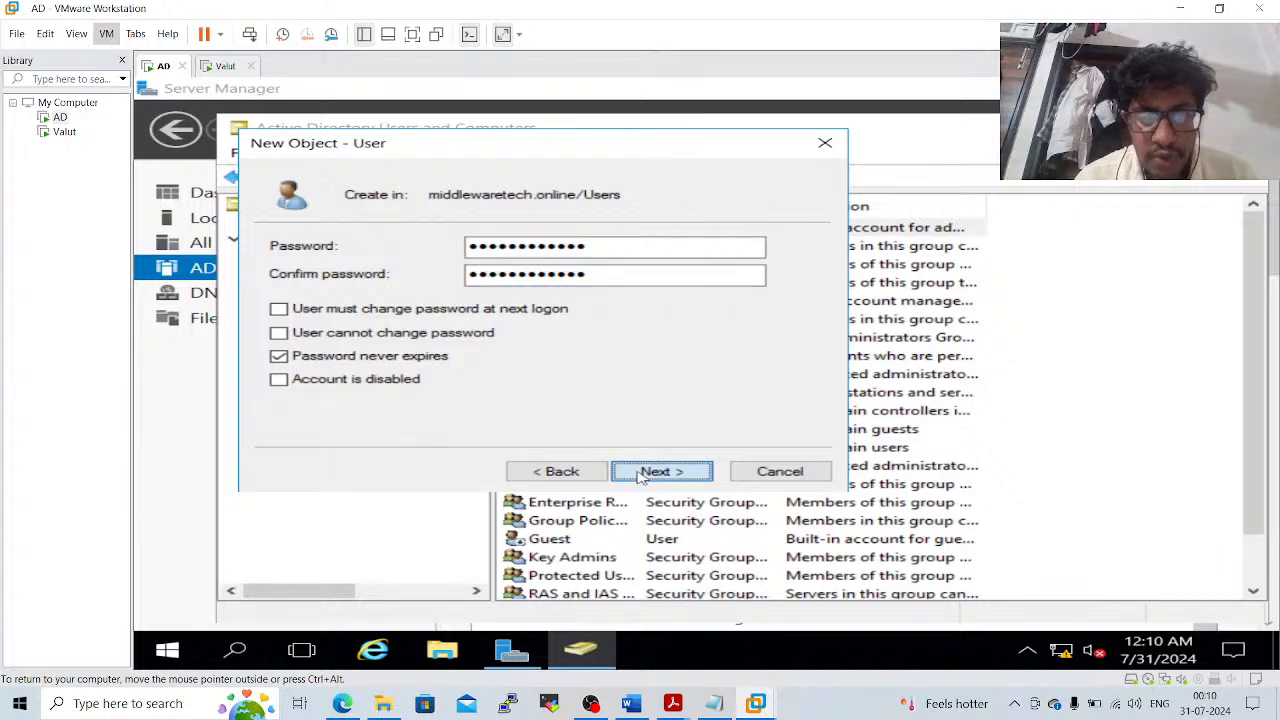
{"action": "left_click", "coordinate": [643, 472]}
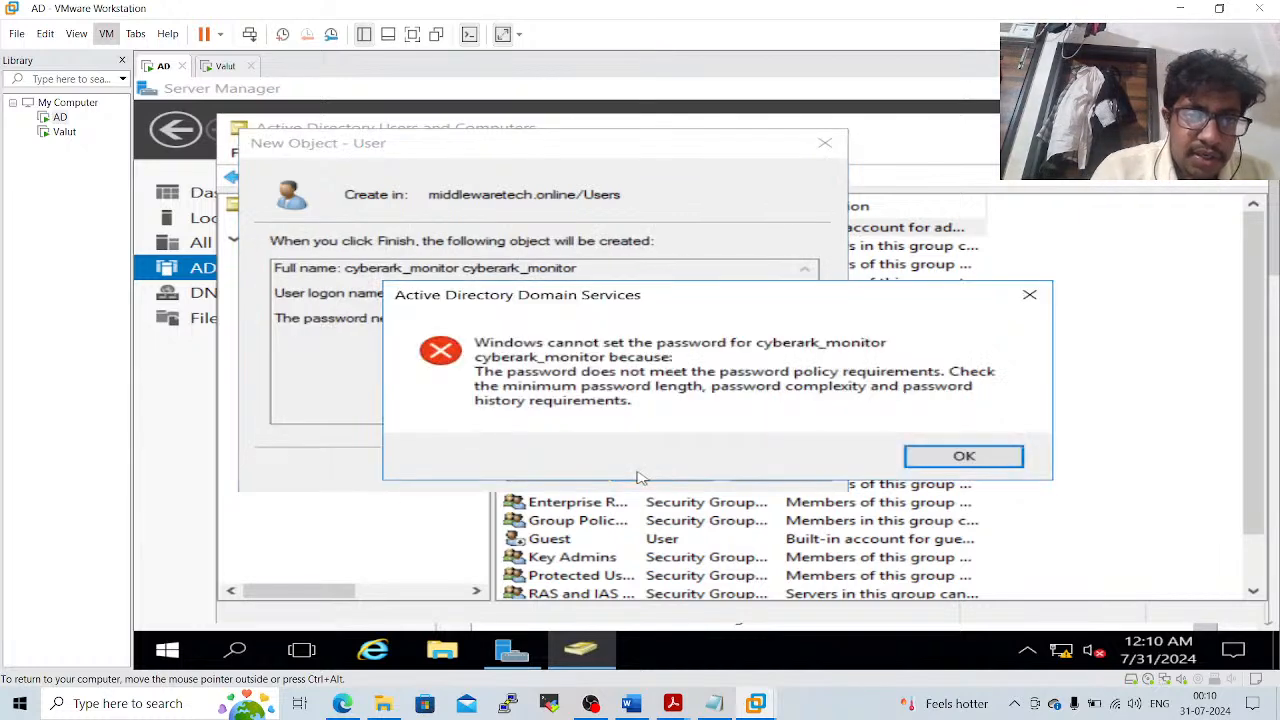
{"action": "left_click", "coordinate": [953, 466]}
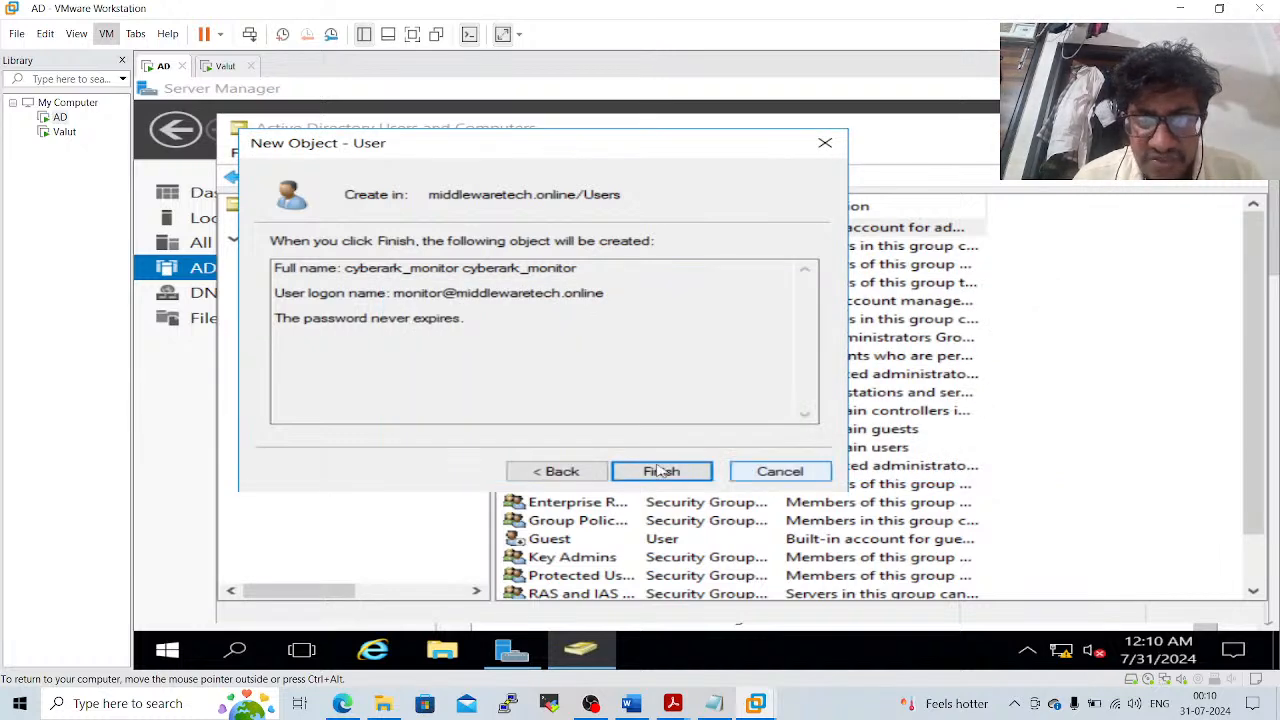
Go back to the password settings, re-enter and confirm a new account password, and finish creating the user
{"action": "left_click", "coordinate": [561, 471]}
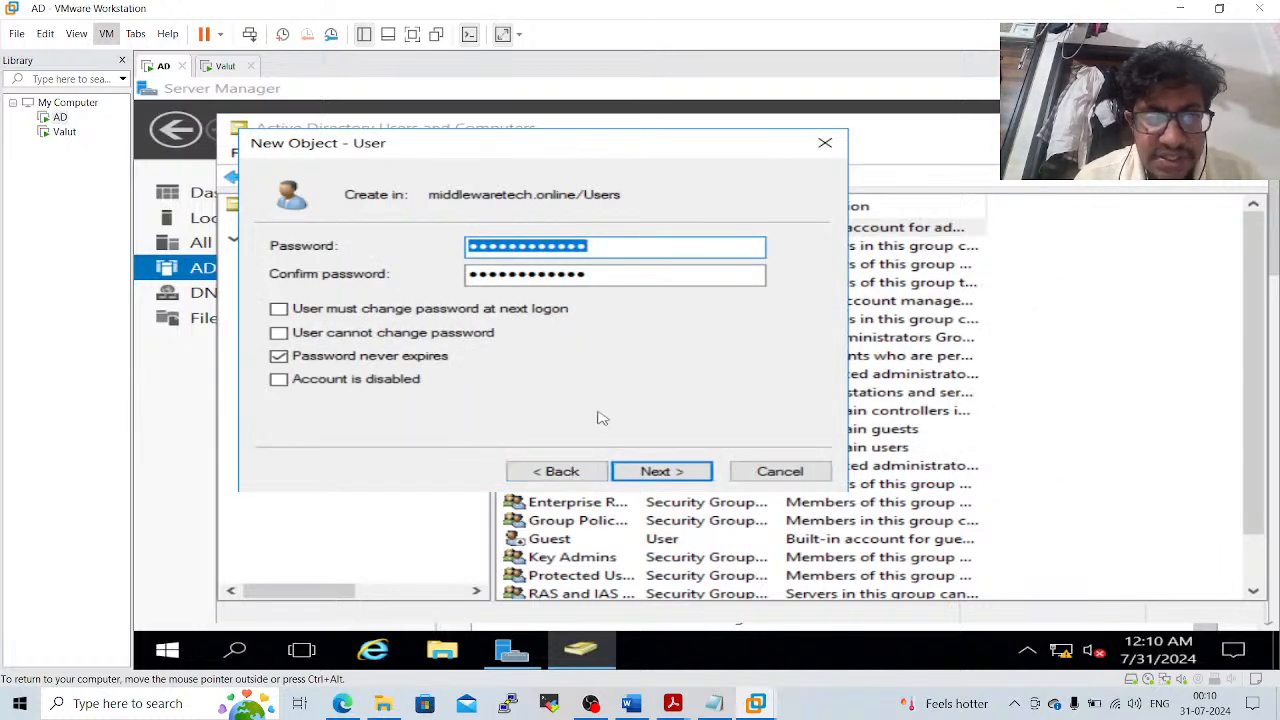
{"action": "type", "text": "******"}
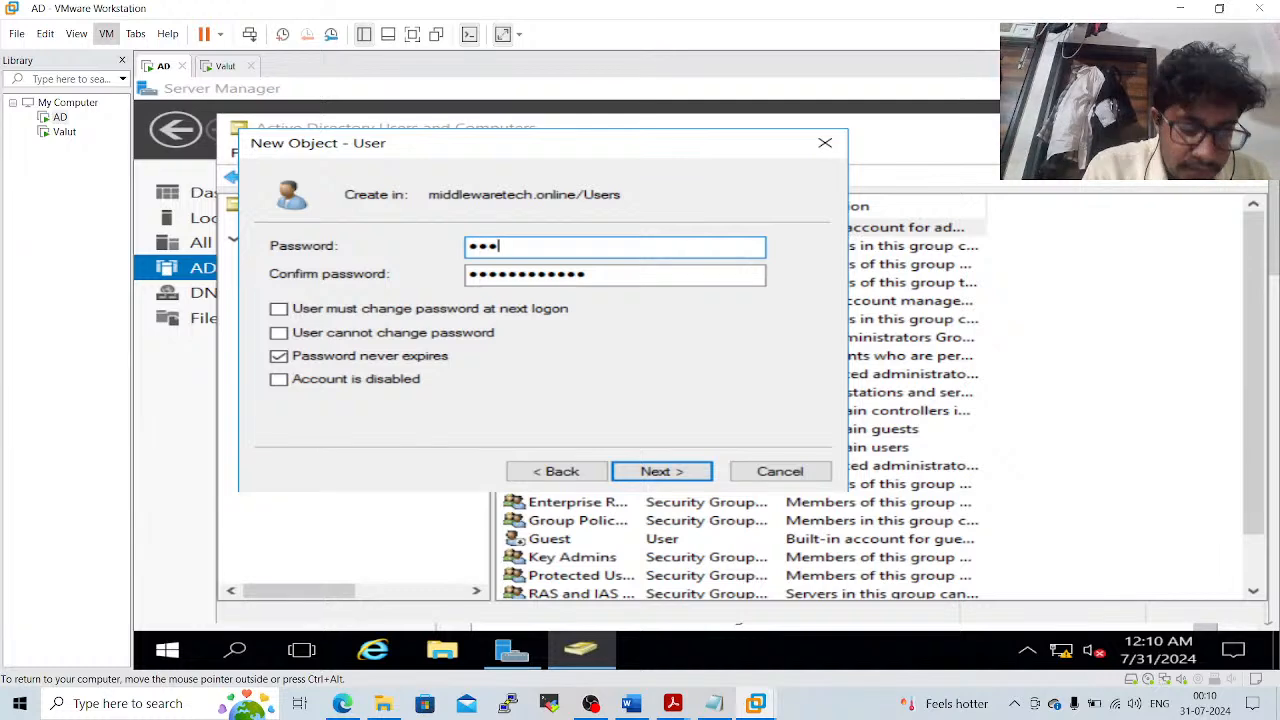
{"action": "type", "text": "*******"}
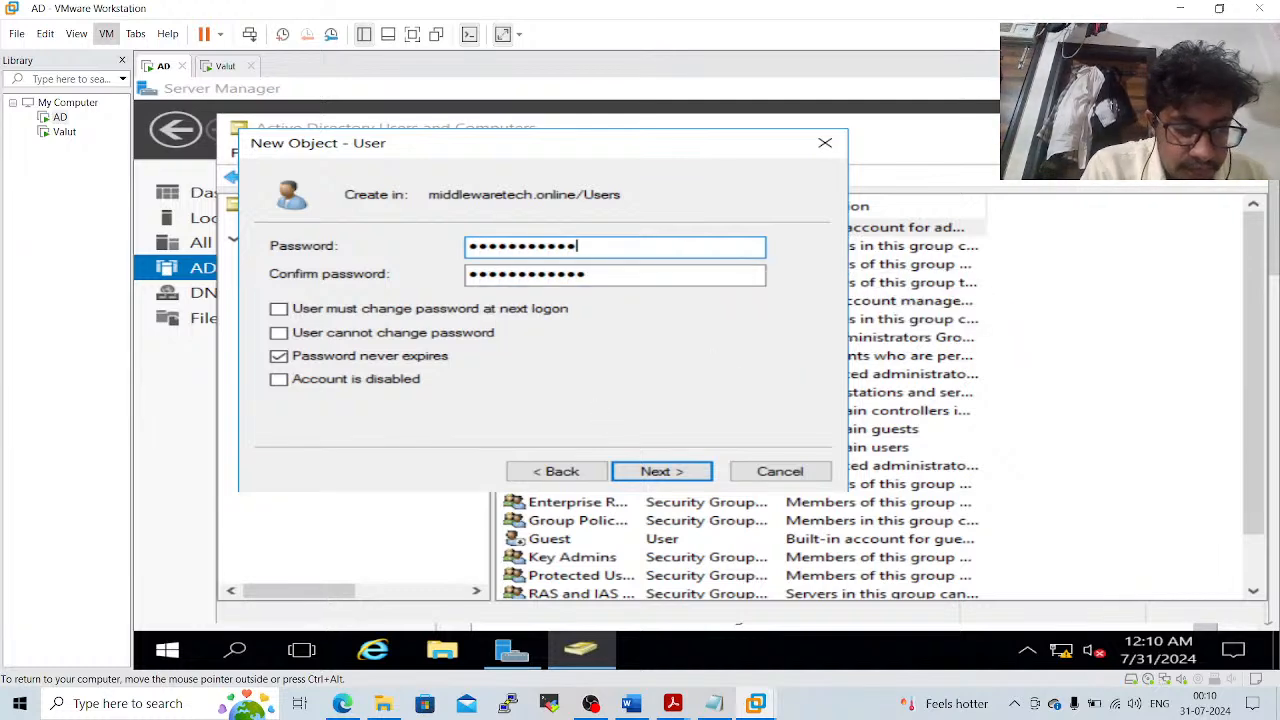
{"action": "key", "text": "Tab"}
{"action": "type", "text": "*******"}
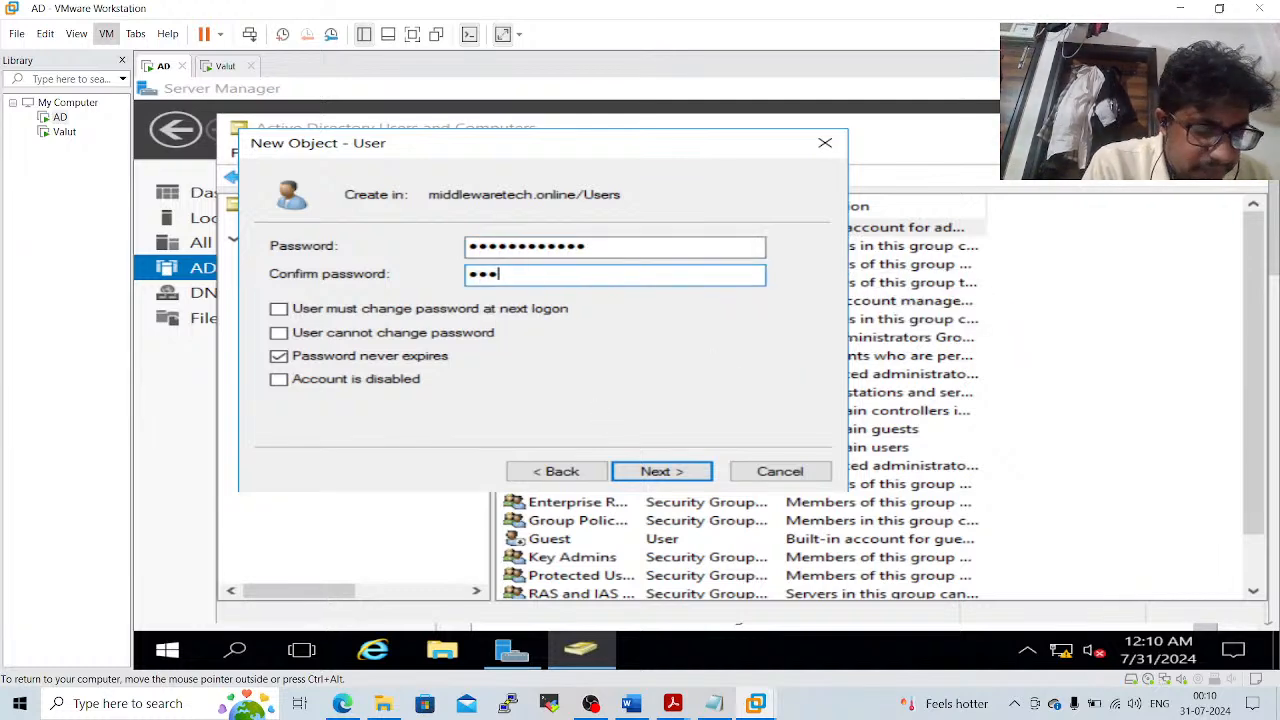
{"action": "type", "text": "*****"}
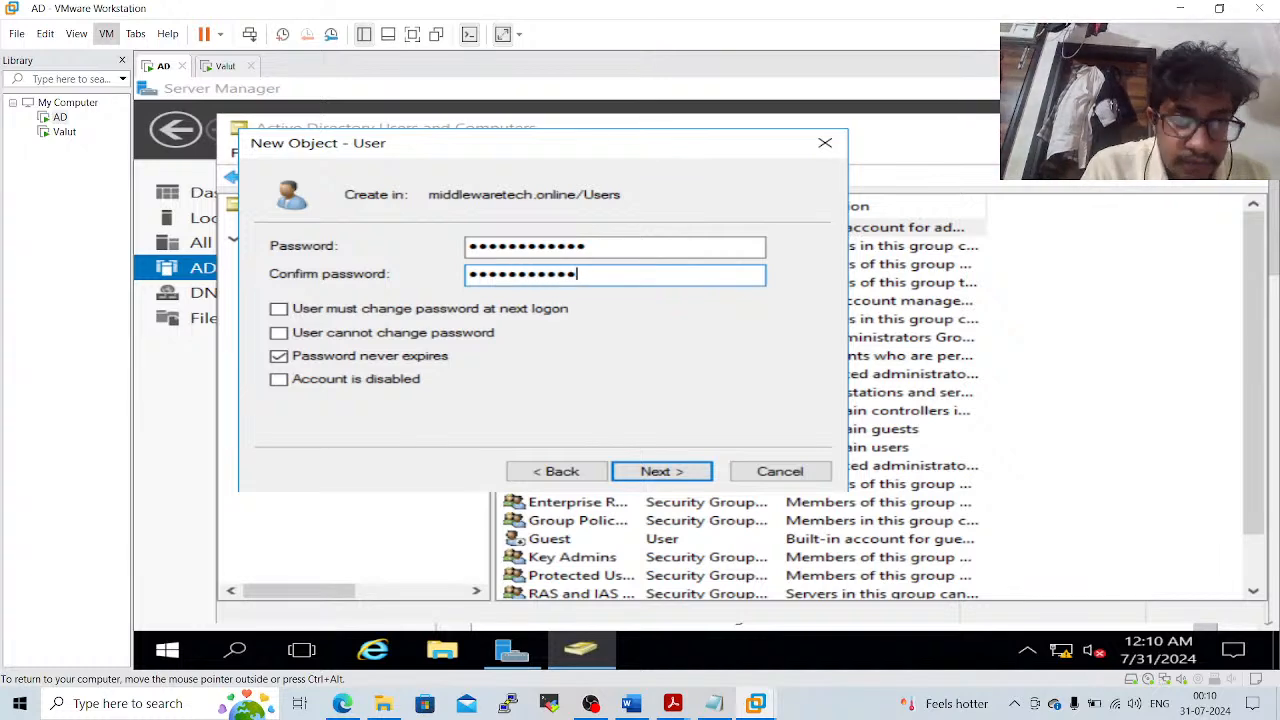
{"action": "left_click", "coordinate": [676, 476]}
{"action": "left_click", "coordinate": [685, 480]}
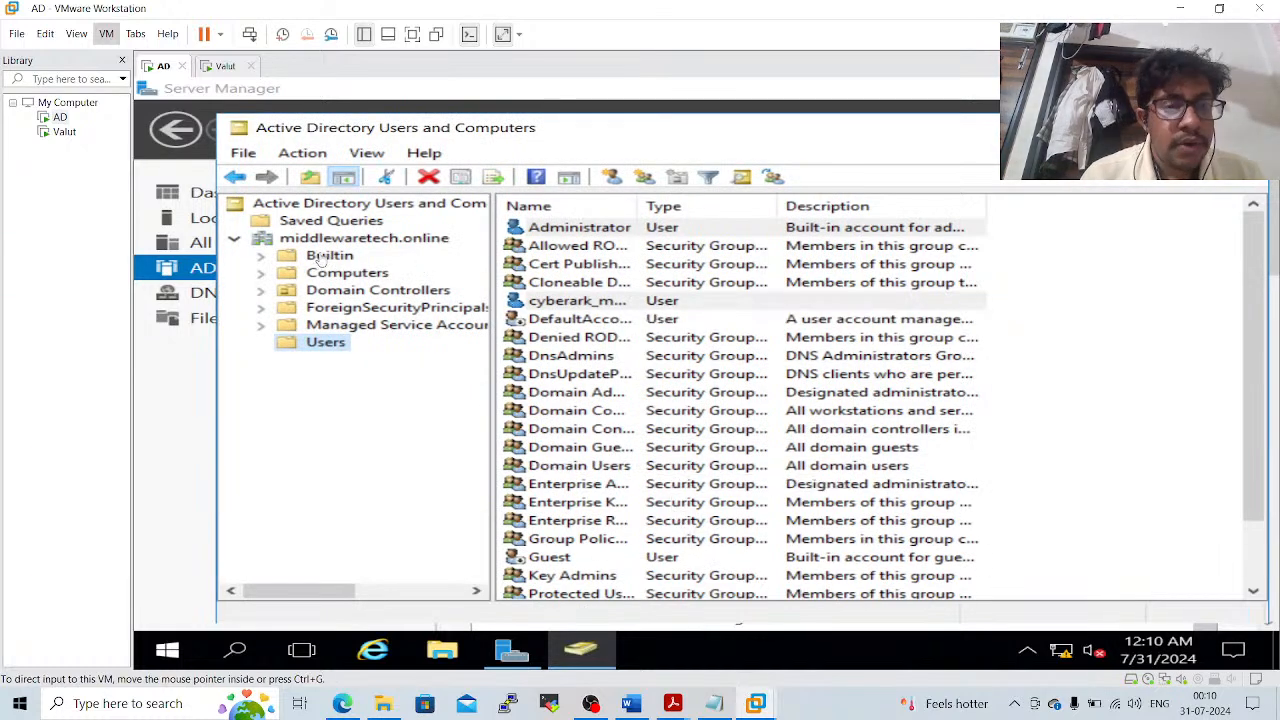
Ping 192.168.0.183 from the Run dialog of the AD machine
{"action": "key", "text": "super+r"}
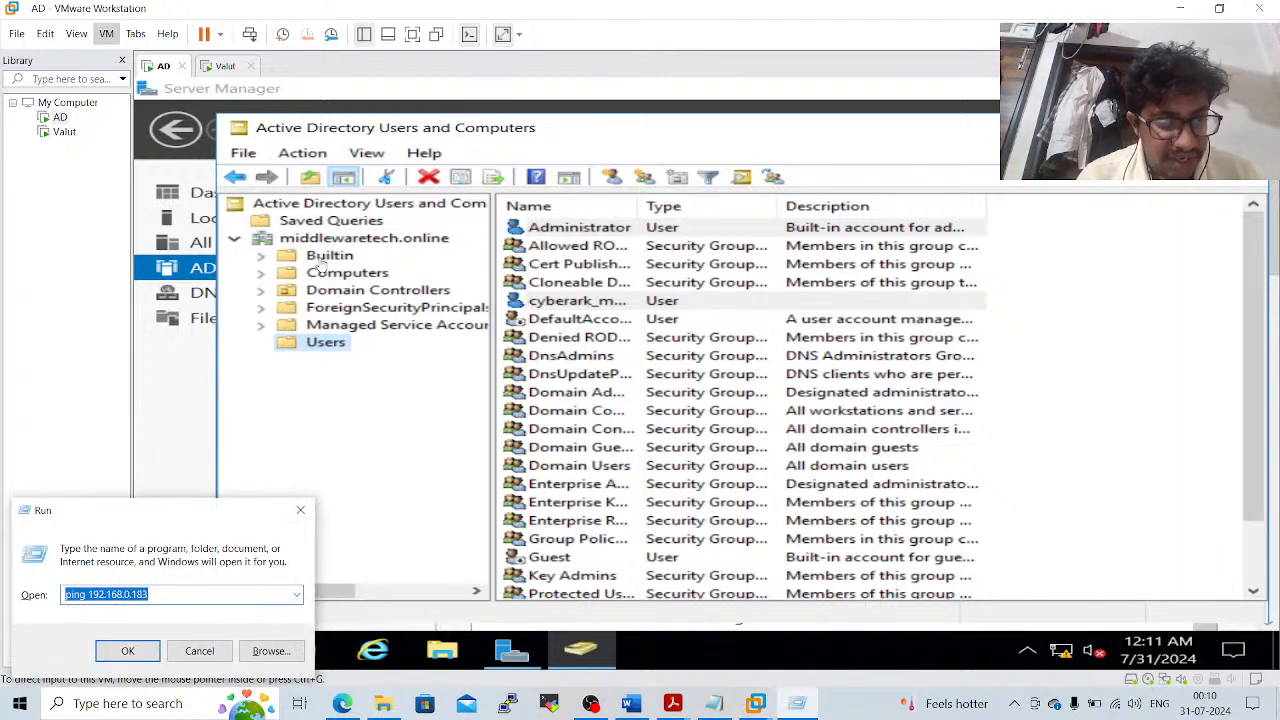
{"action": "left_click", "coordinate": [299, 512]}
{"action": "key", "text": "super+r"}
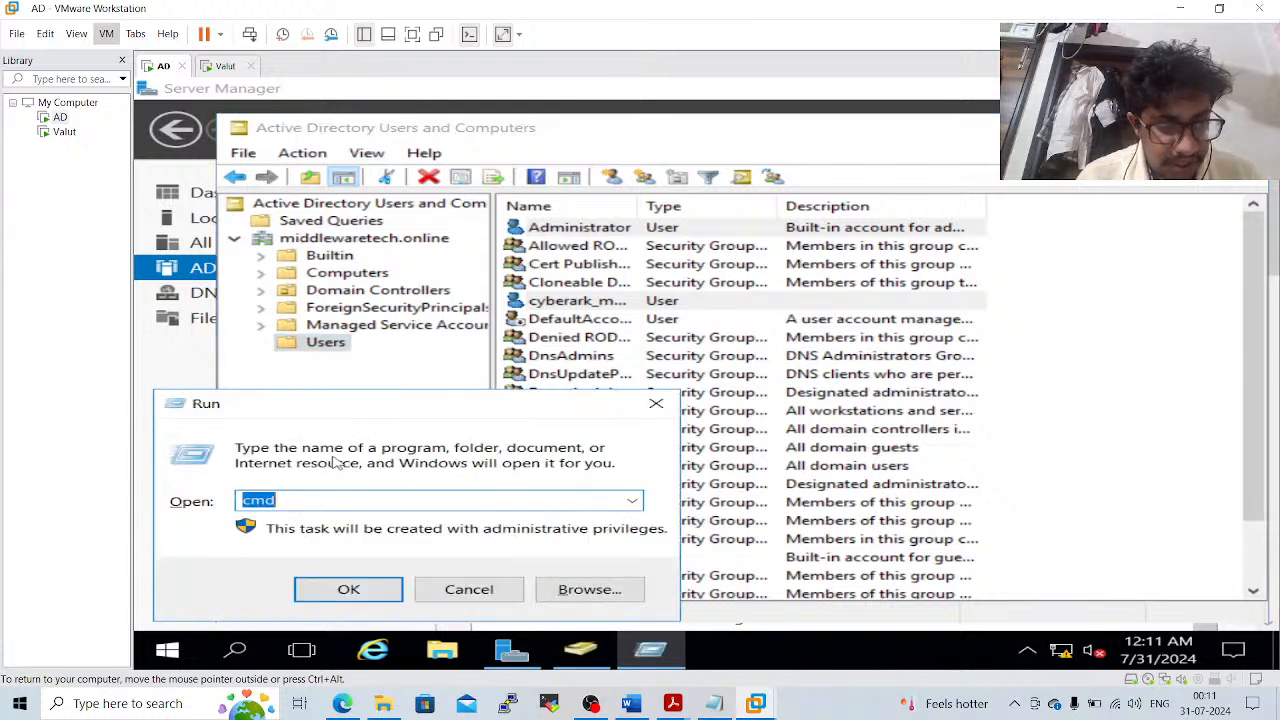
{"action": "type", "text": "ping "}
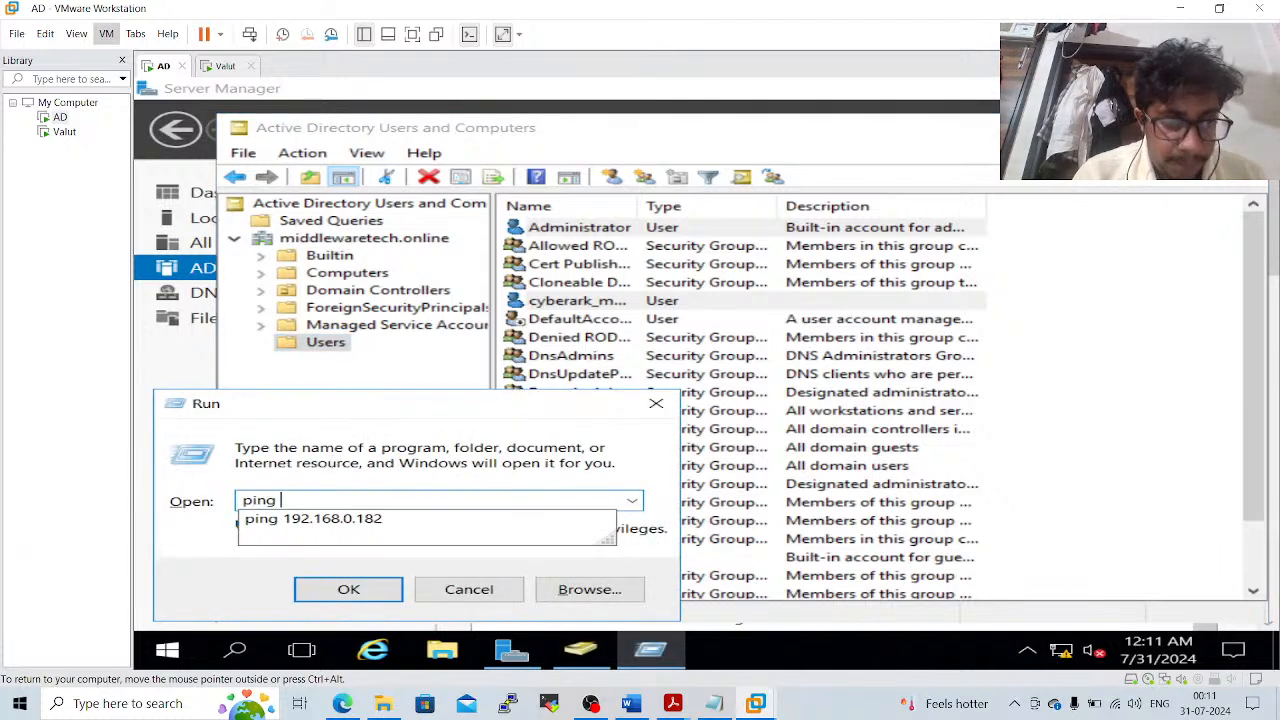
{"action": "type", "text": "192.1"}
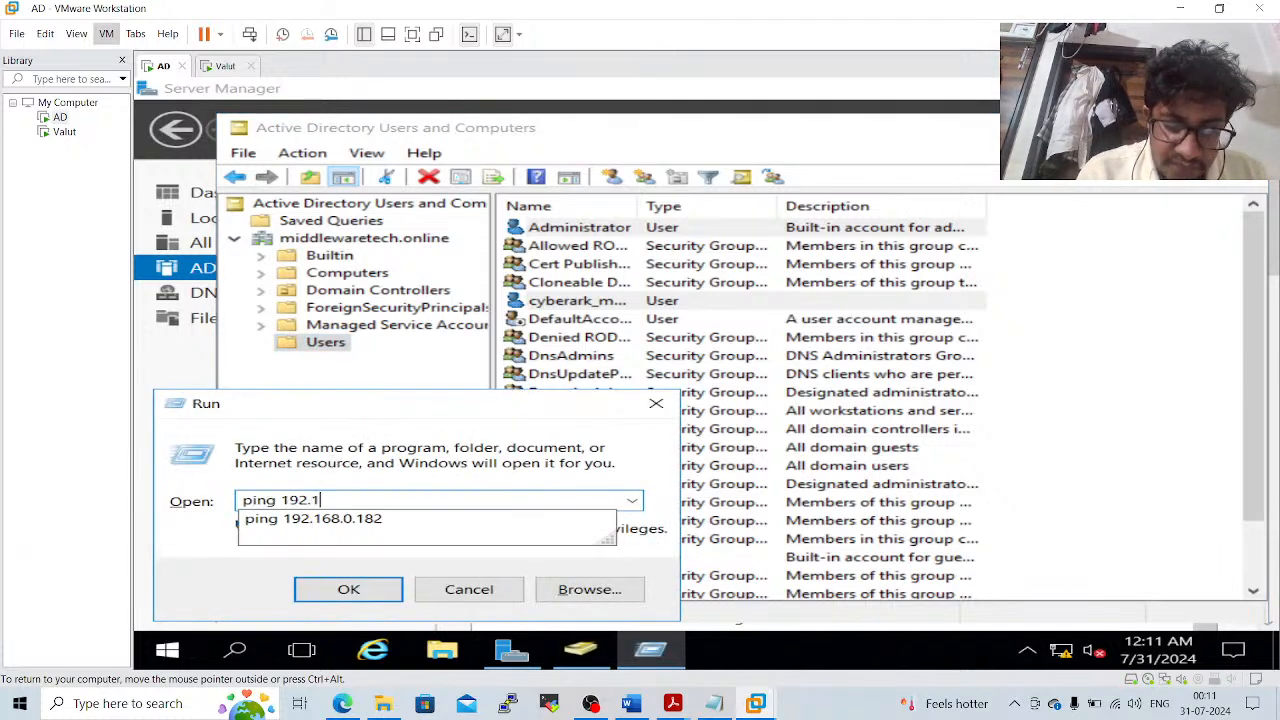
{"action": "type", "text": "68.0.1"}
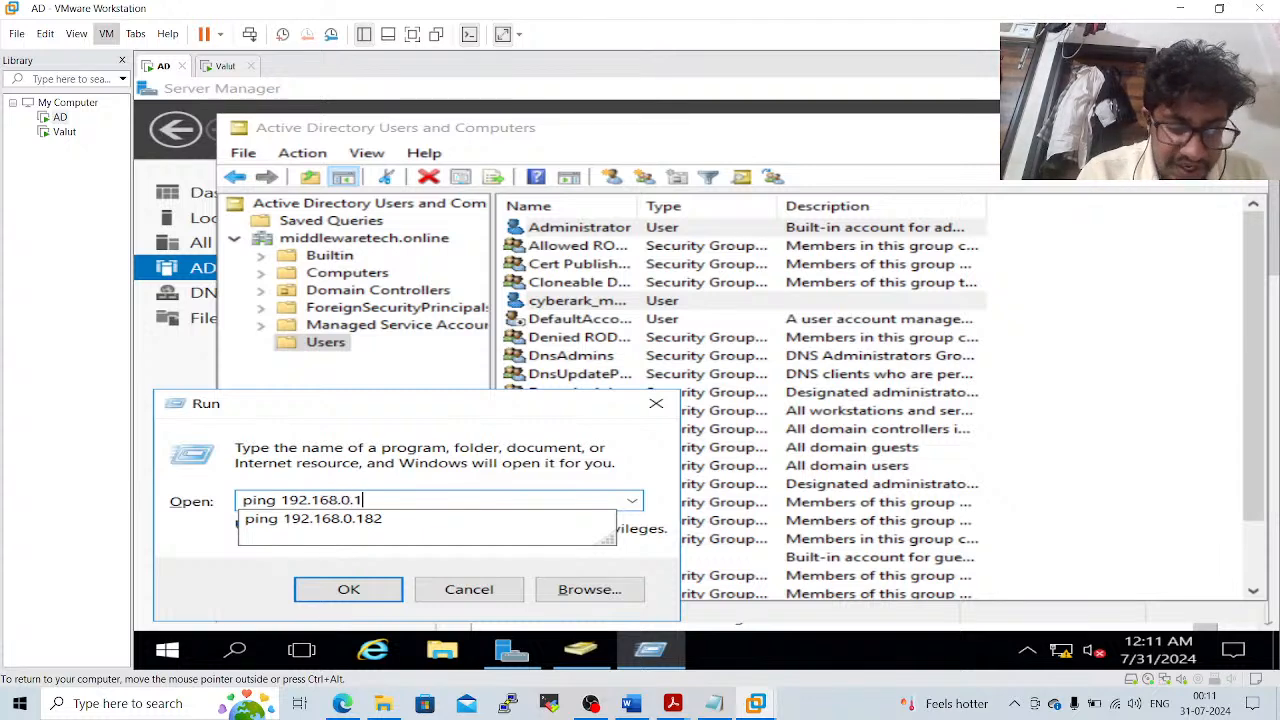
{"action": "type", "text": "83"}
{"action": "key", "text": "Return"}
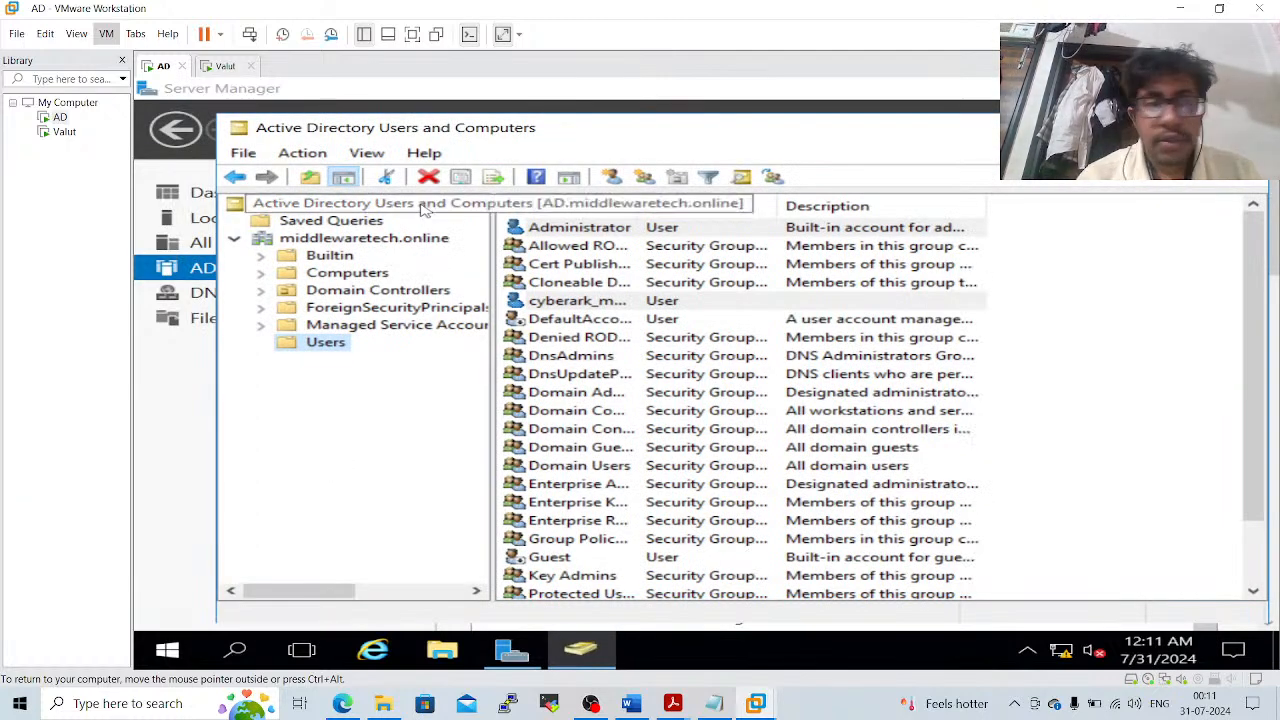
Switch to the Valut virtual machine, unlock it with Ctrl+Alt+Del and sign in with the Administrator account password
{"action": "left_click", "coordinate": [215, 66]}
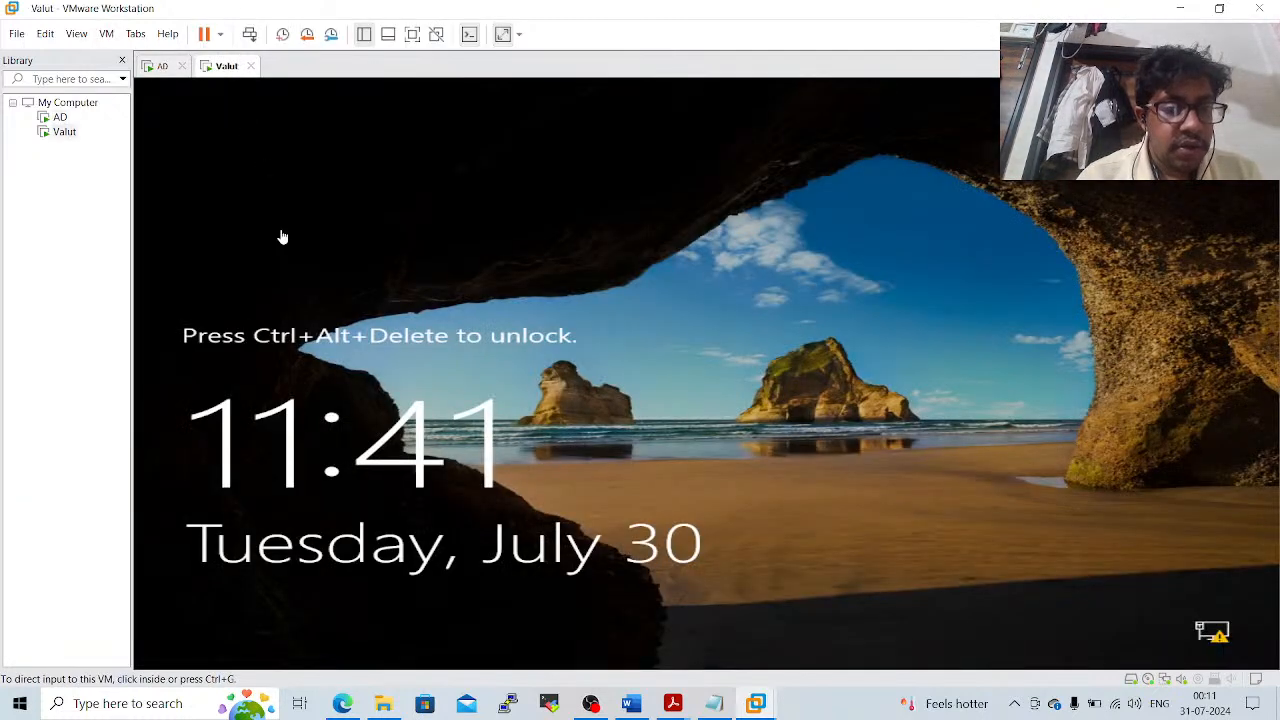
{"action": "left_click", "coordinate": [86, 37]}
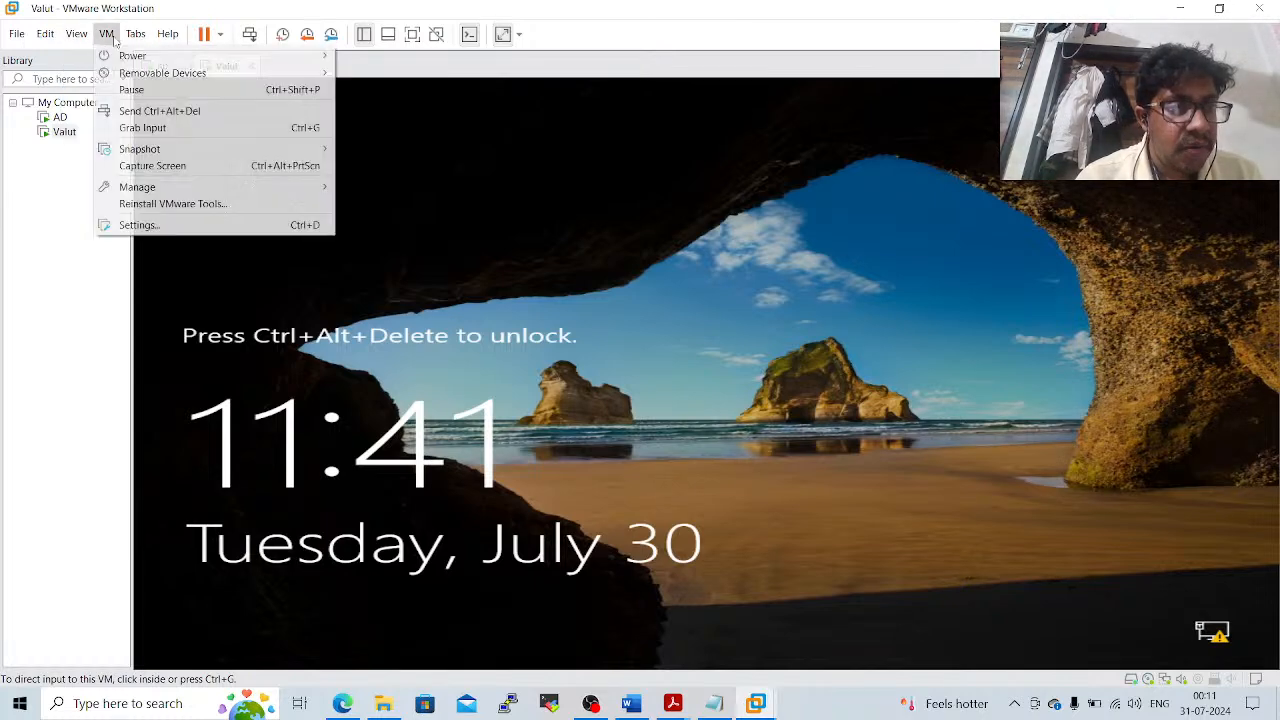
{"action": "left_click", "coordinate": [155, 111]}
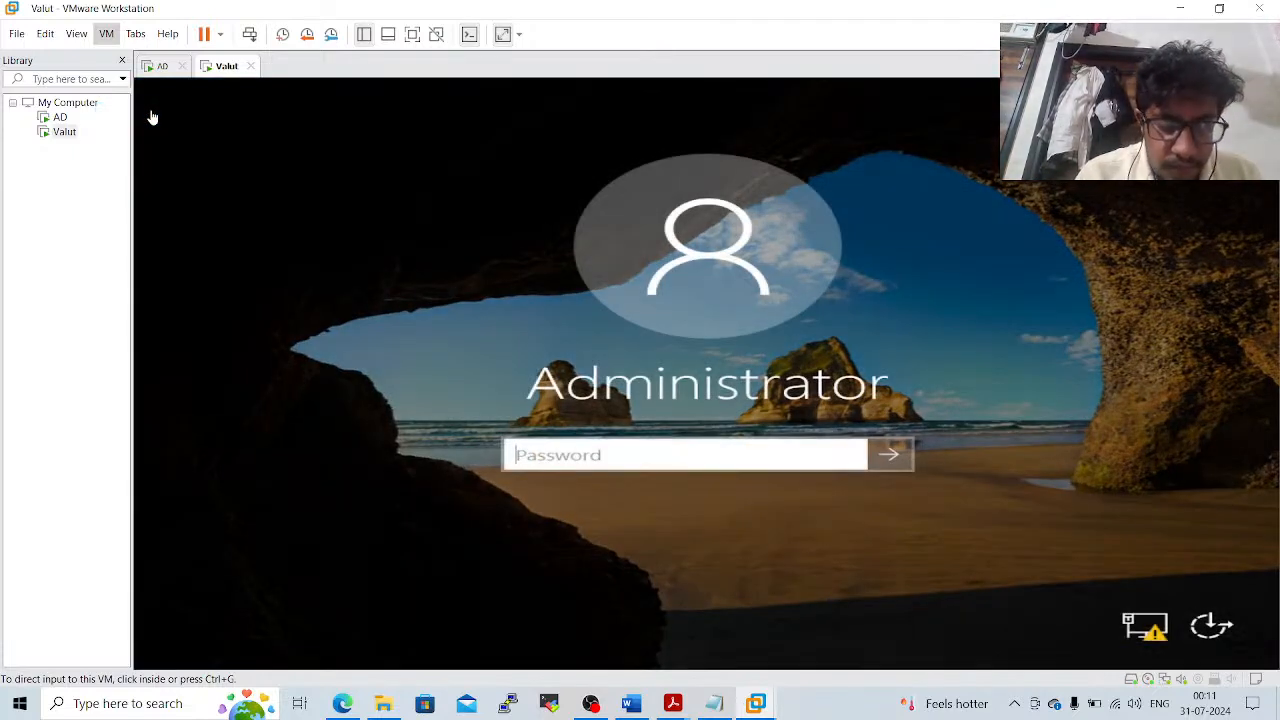
{"action": "left_click", "coordinate": [569, 457]}
{"action": "type", "text": "•••••••"}
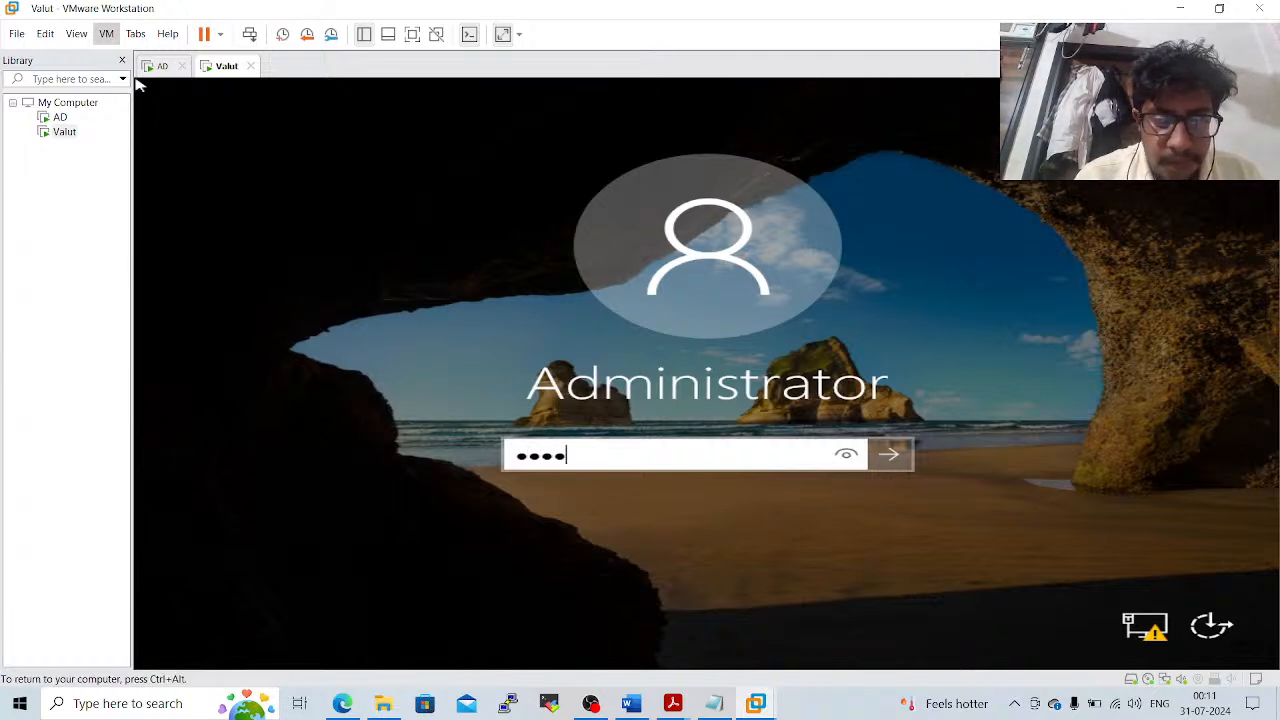
{"action": "type", "text": "••"}
{"action": "key", "text": "Return"}
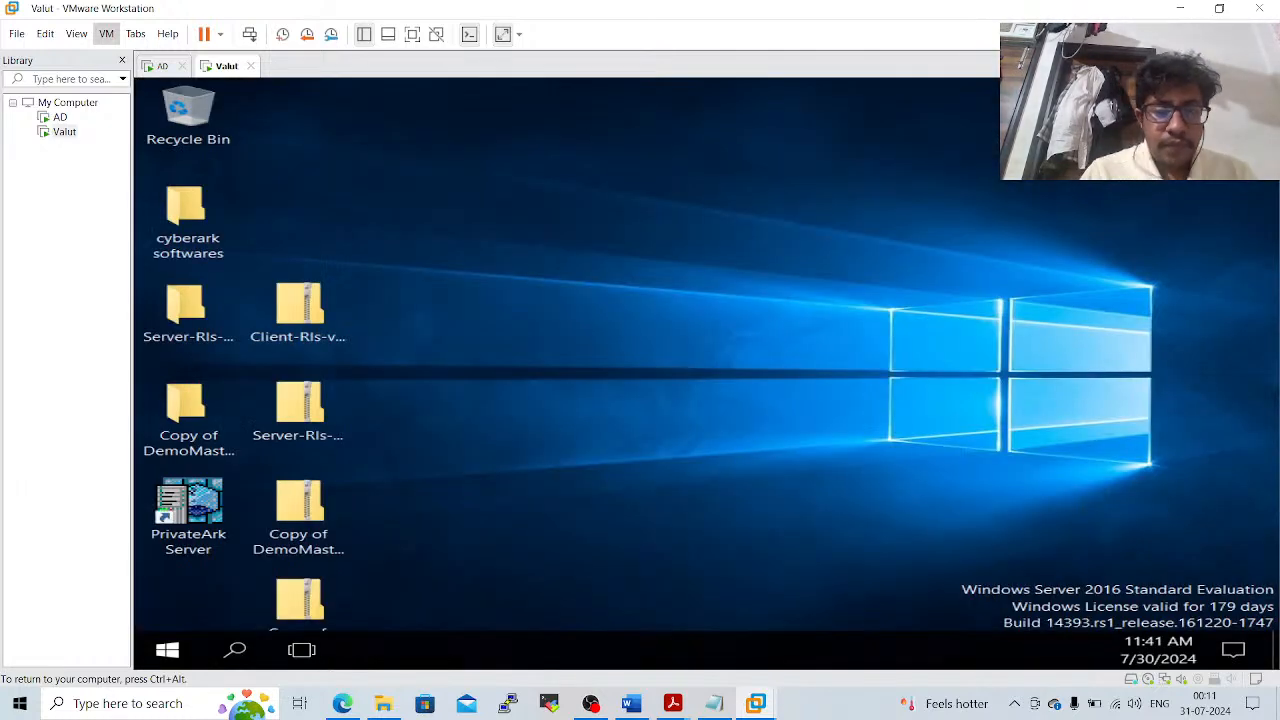
Close Server Manager on the vault machine and ping 192.168.0.182 from the Run dialog
{"action": "key", "text": "super+r"}
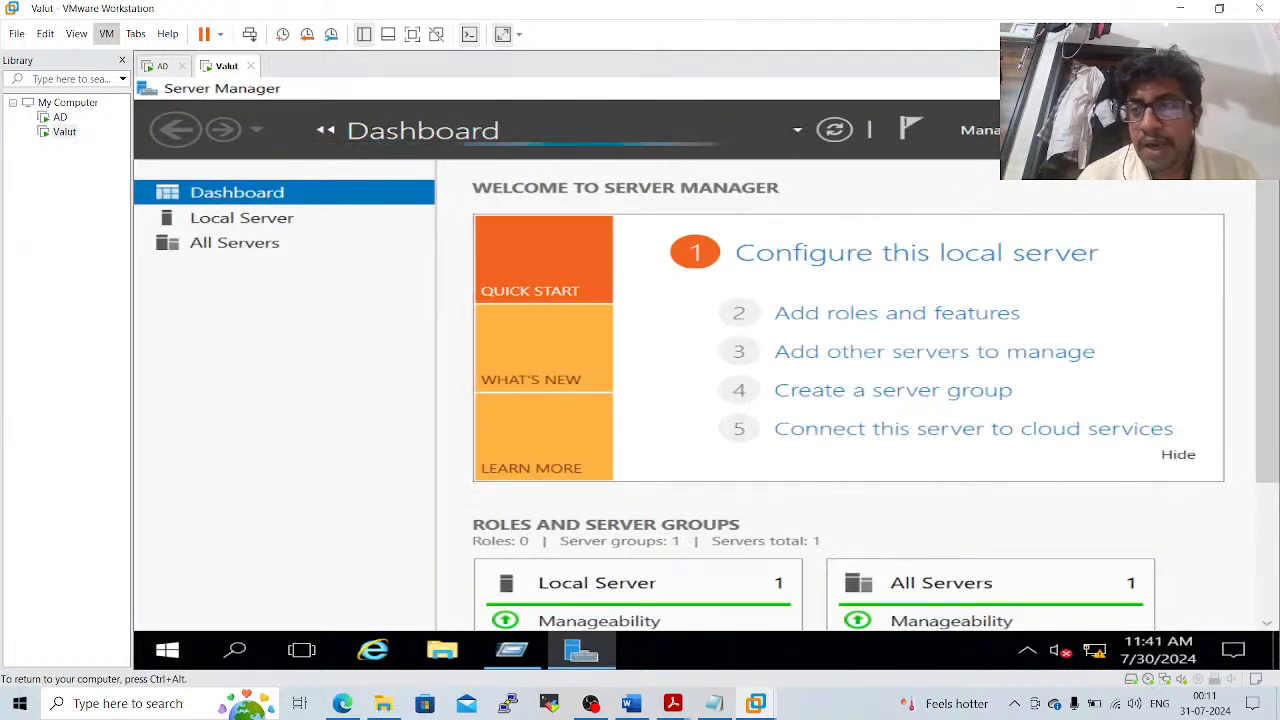
{"action": "left_click", "coordinate": [1257, 88]}
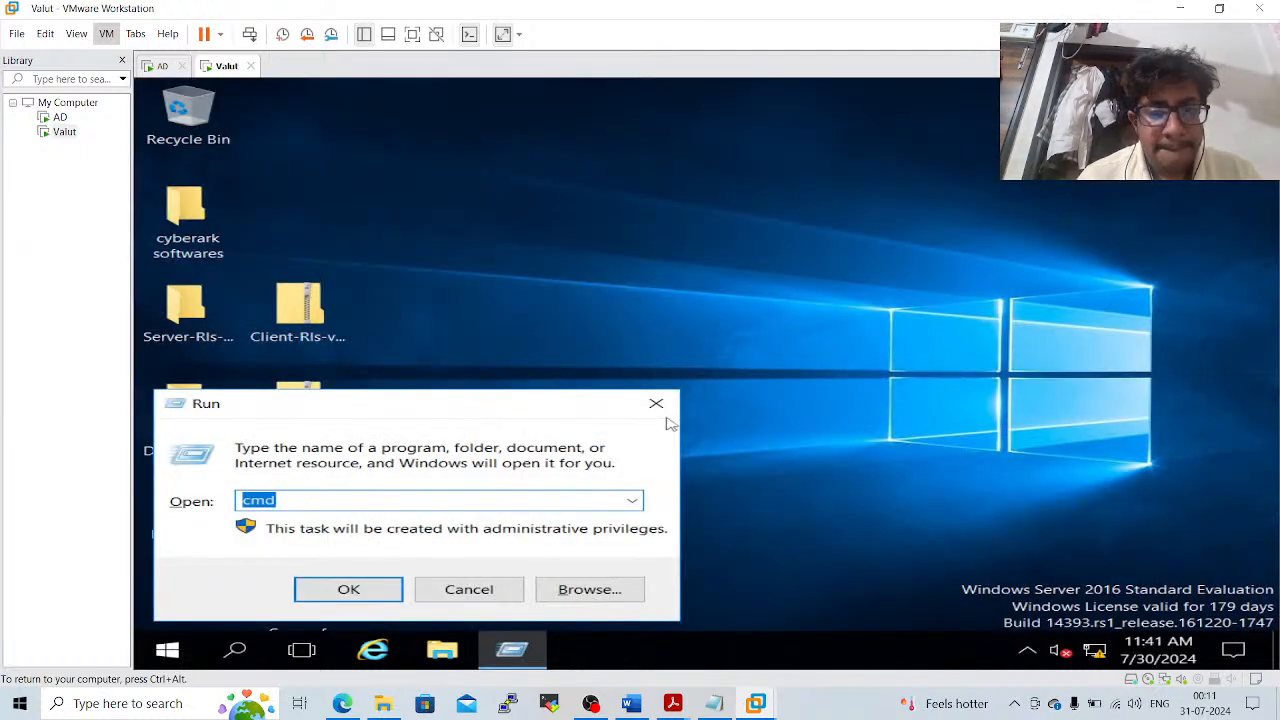
{"action": "type", "text": "p"}
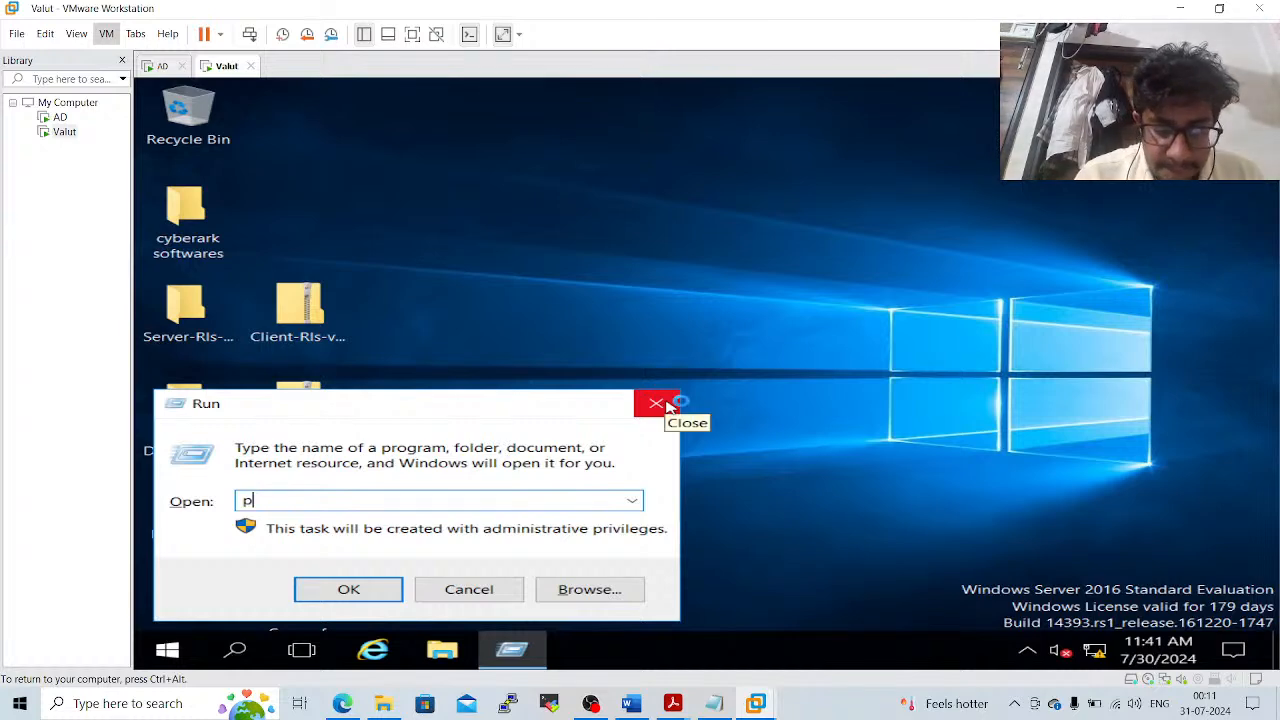
{"action": "type", "text": "ing 192.168"}
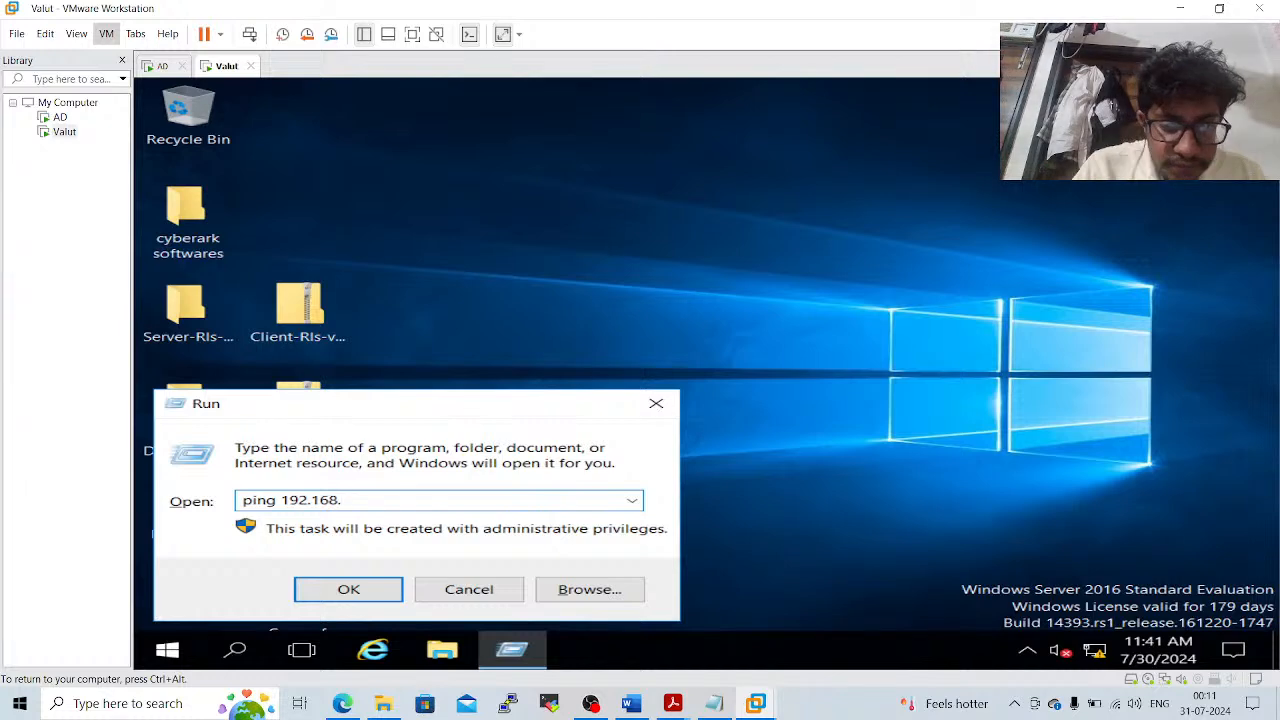
{"action": "type", "text": ".0.18"}
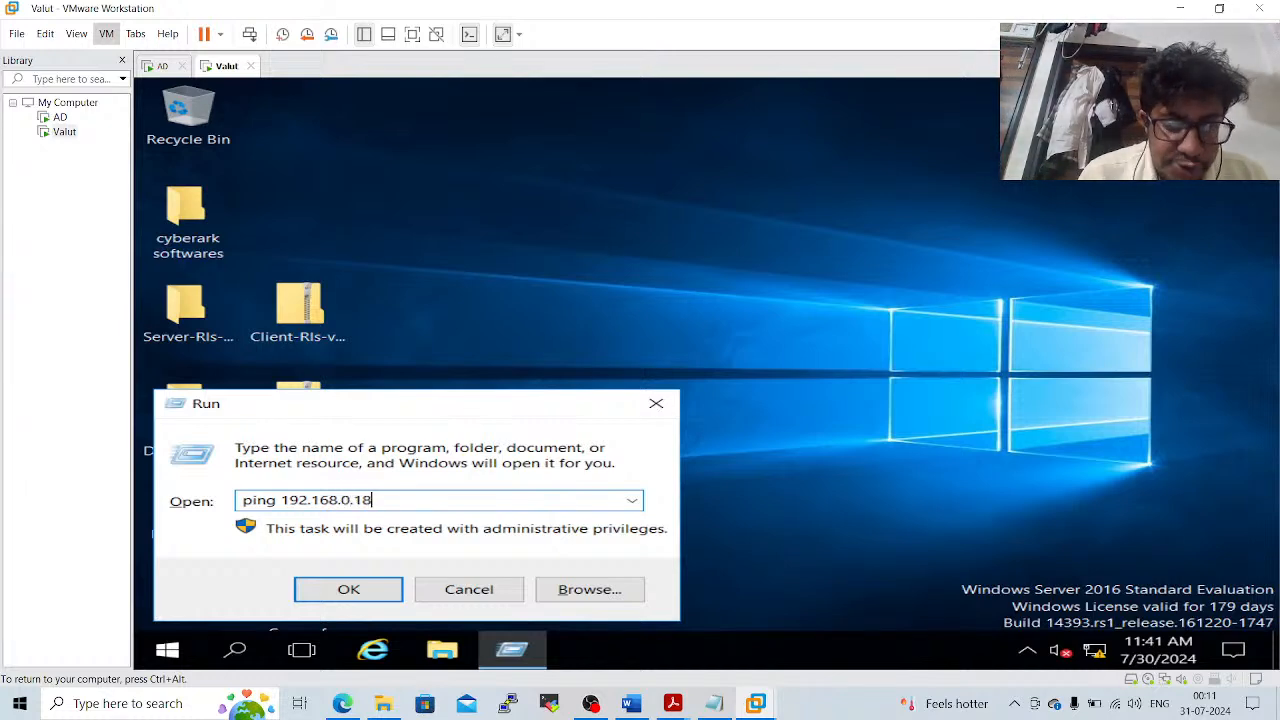
{"action": "type", "text": "2"}
{"action": "key", "text": "Return"}
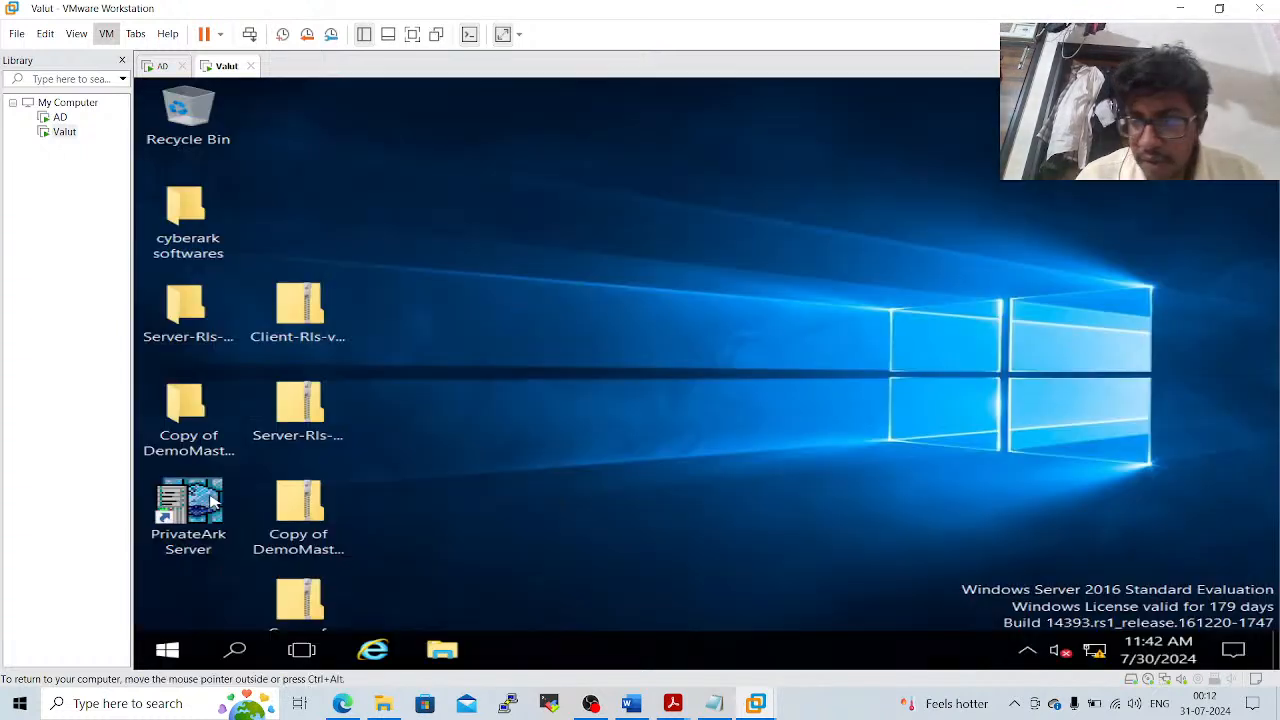
Set the vault machine's system date to 07/27/2023 with the date command in a command prompt, and minimize the prompt
{"action": "key", "text": "super+r"}
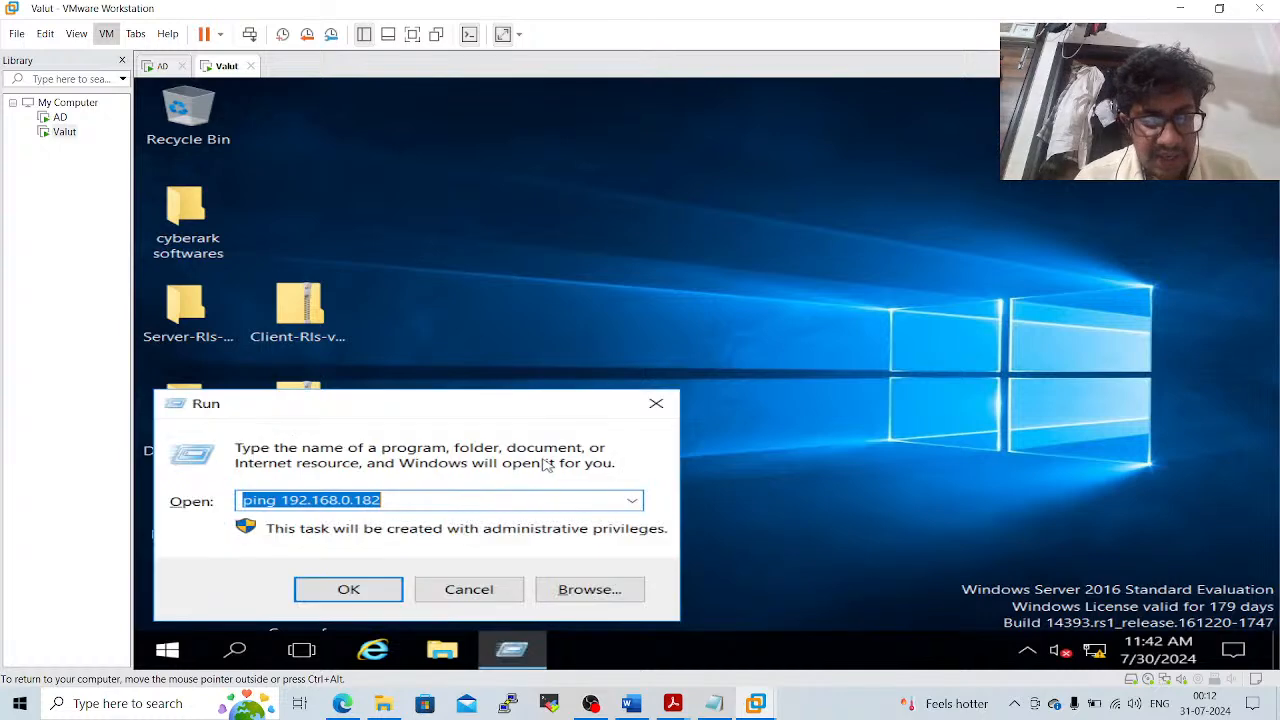
{"action": "type", "text": "cmd"}
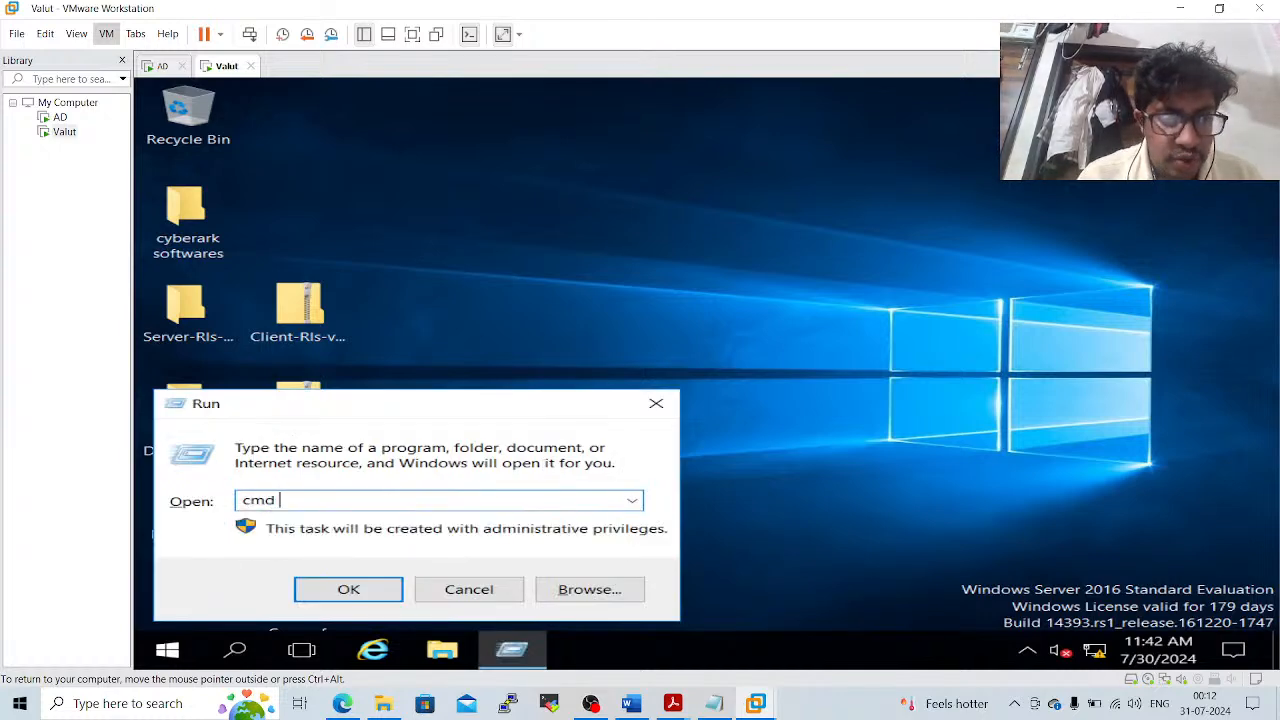
{"action": "key", "text": "Return"}
{"action": "type", "text": "date"}
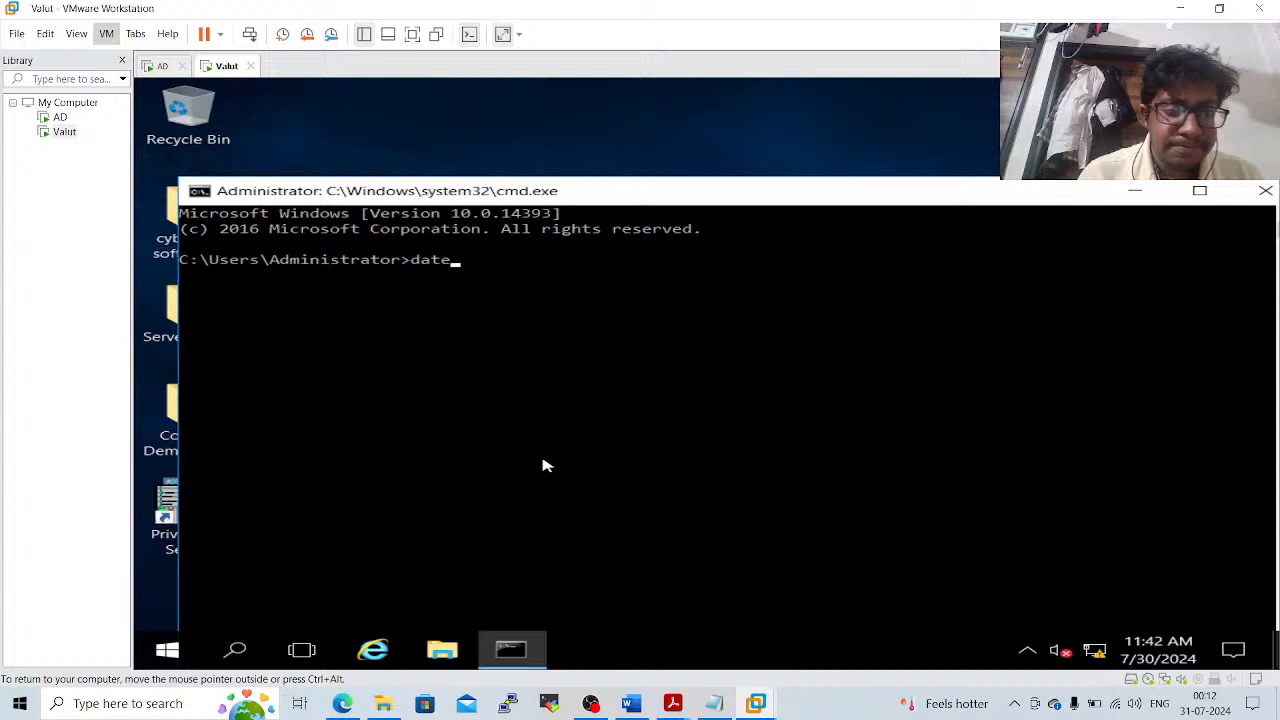
{"action": "key", "text": "Return"}
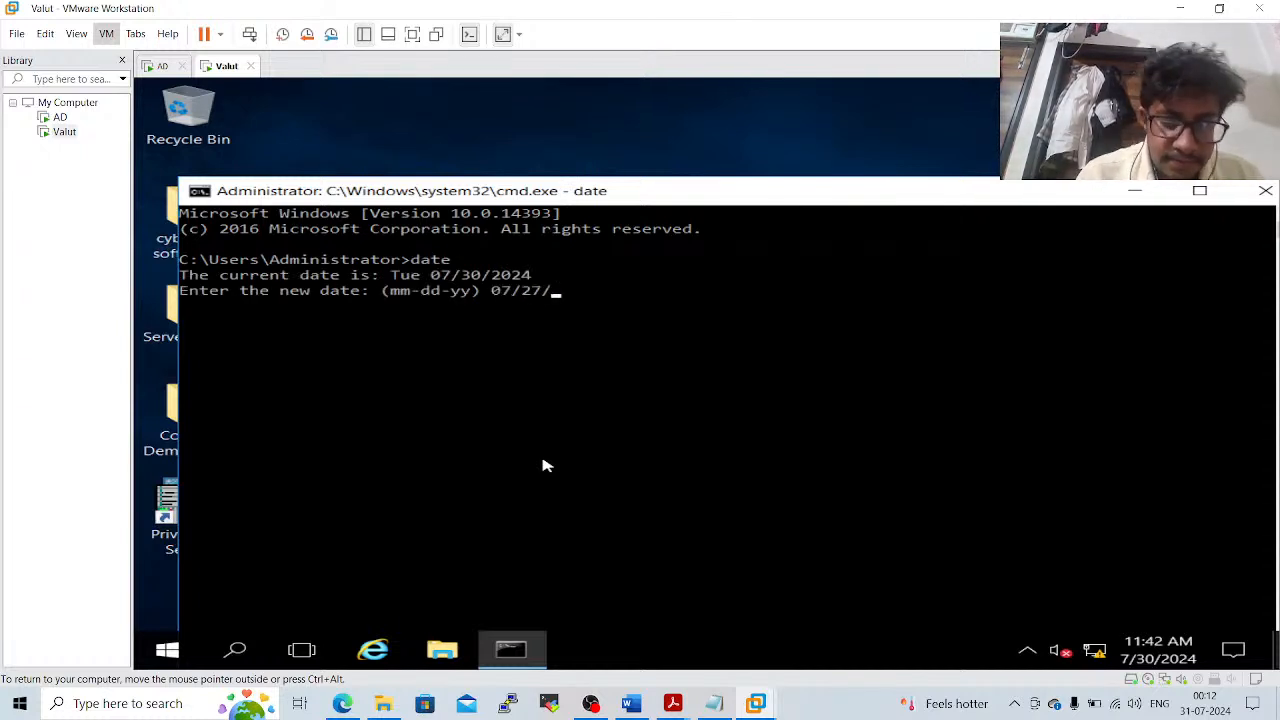
{"action": "type", "text": "07/27/2023"}
{"action": "key", "text": "Return"}
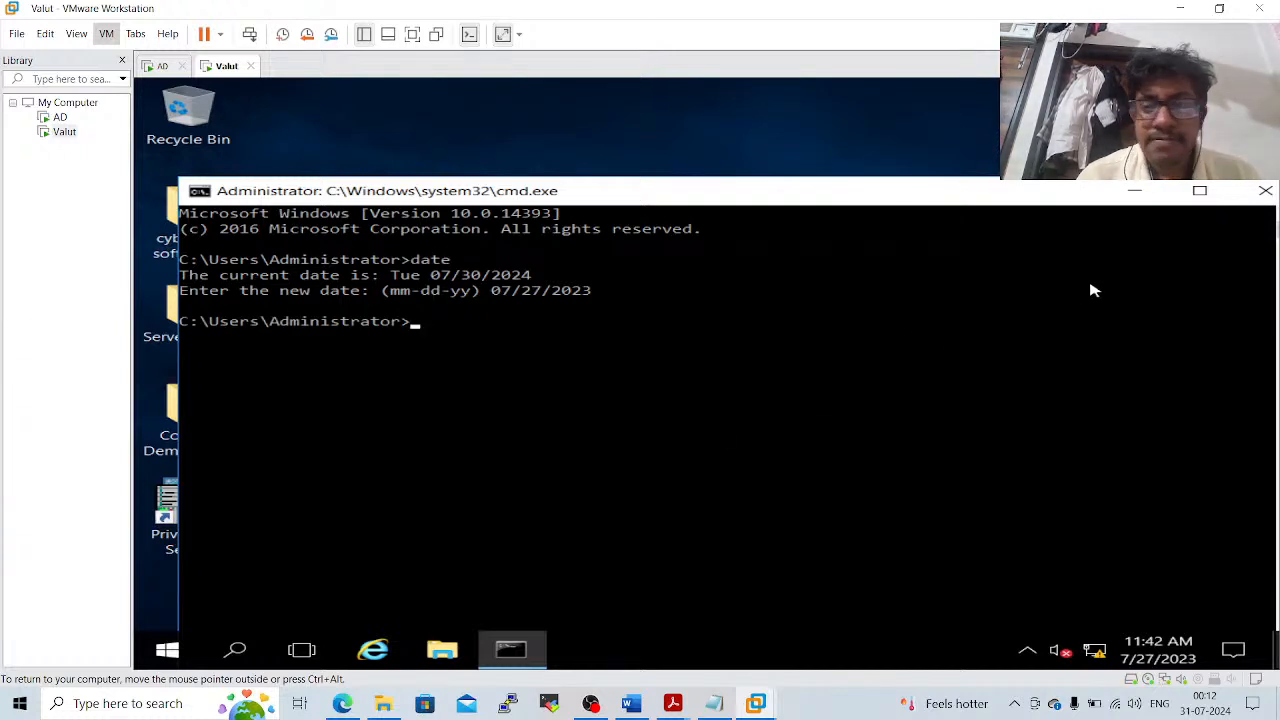
{"action": "left_click", "coordinate": [1135, 191]}
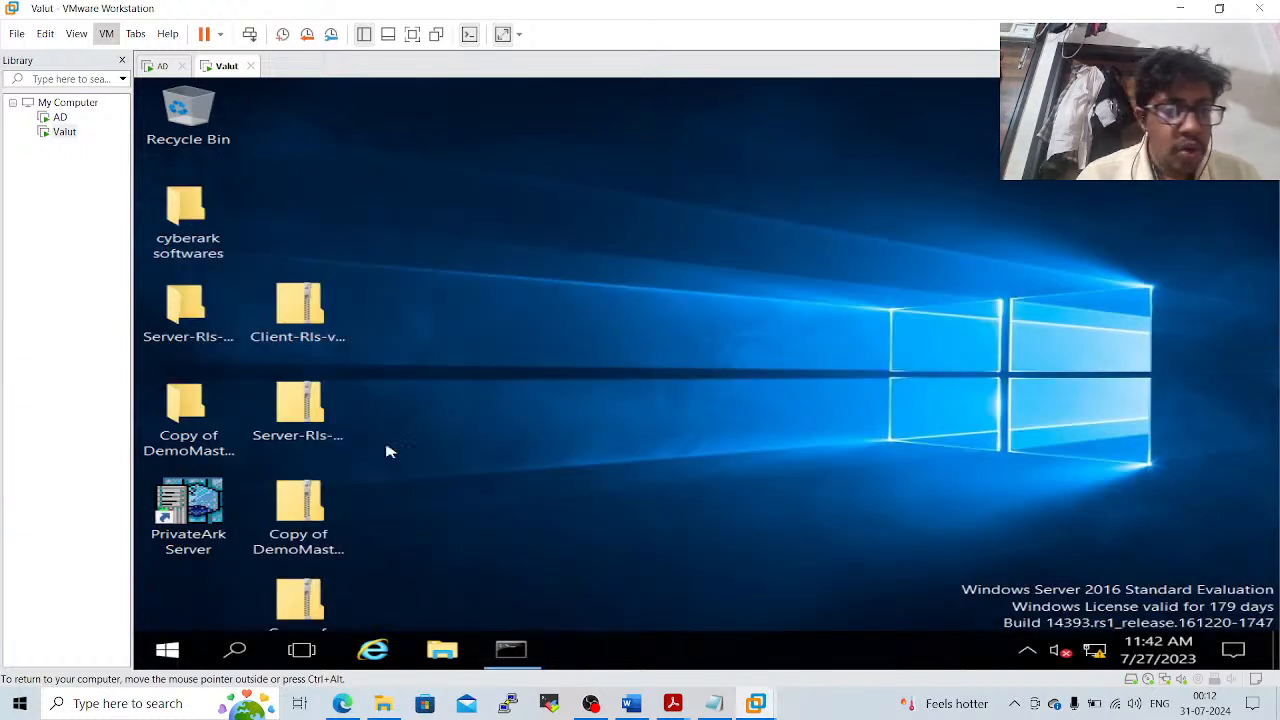
Open PrivateArk Server, stop the vault server with a normal shutdown and start it again
{"action": "double_click", "coordinate": [200, 512]}
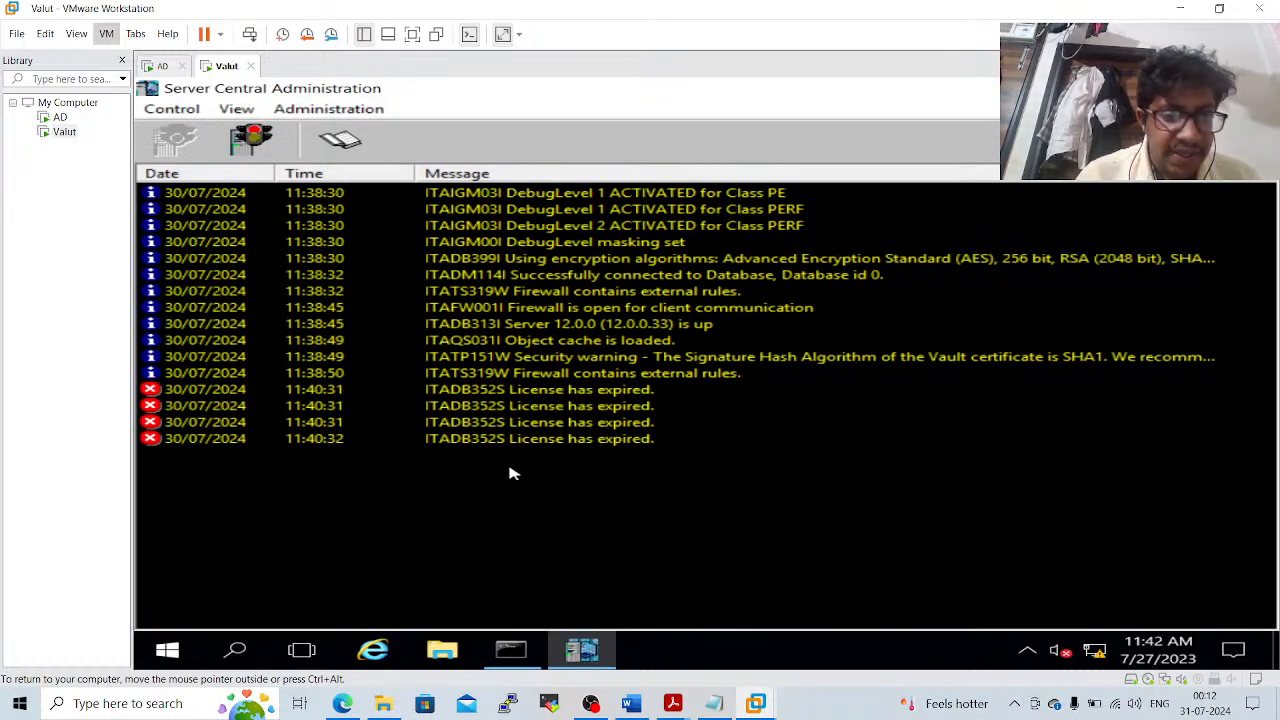
{"action": "left_click", "coordinate": [252, 141]}
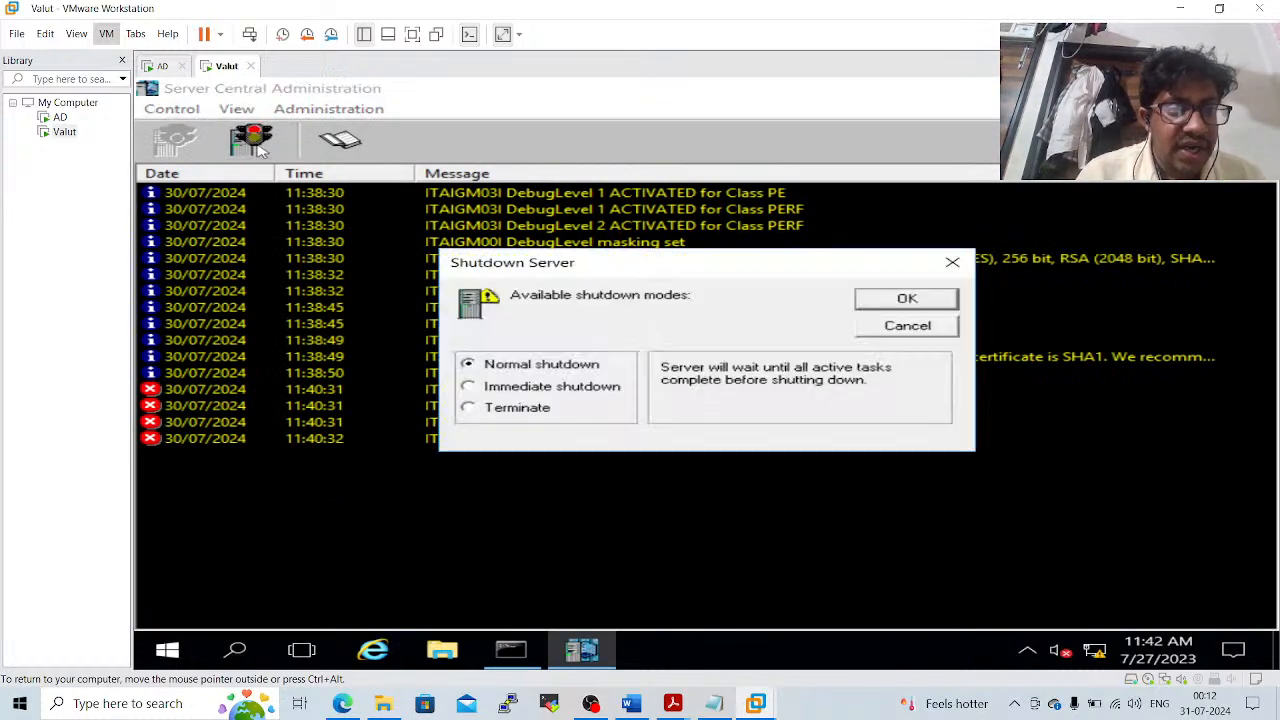
{"action": "left_click", "coordinate": [925, 300]}
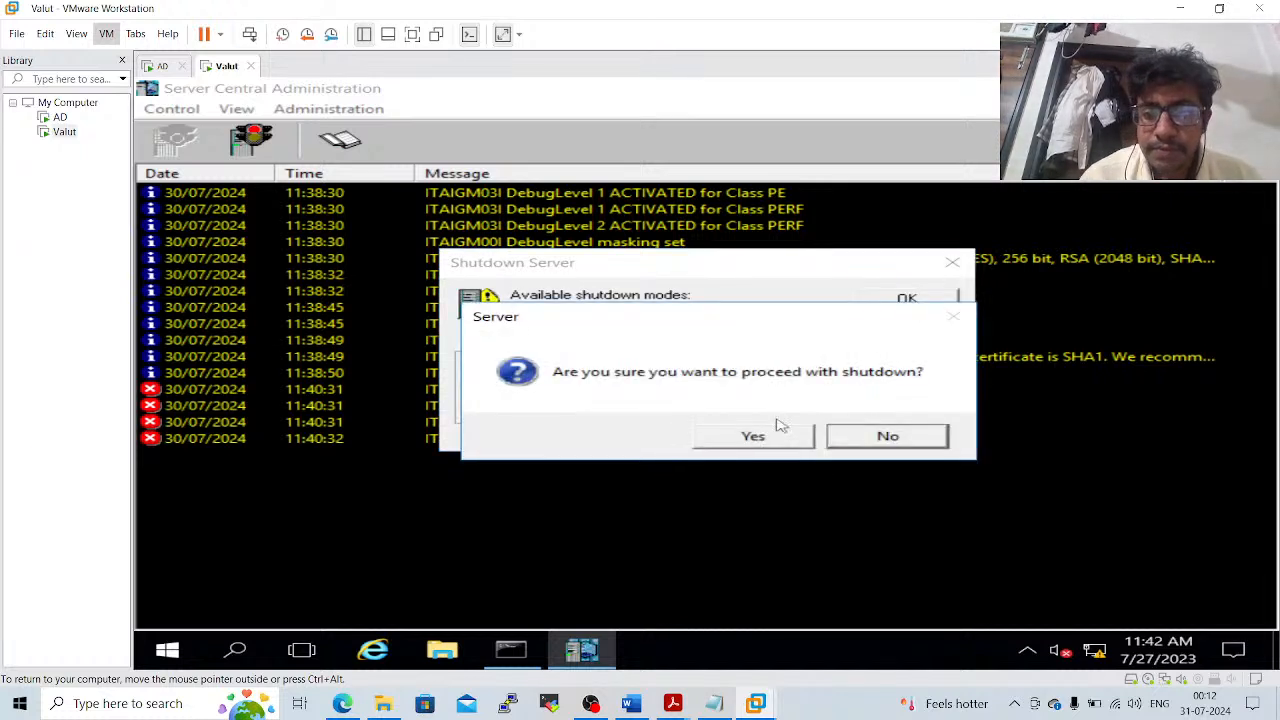
{"action": "left_click", "coordinate": [737, 445]}
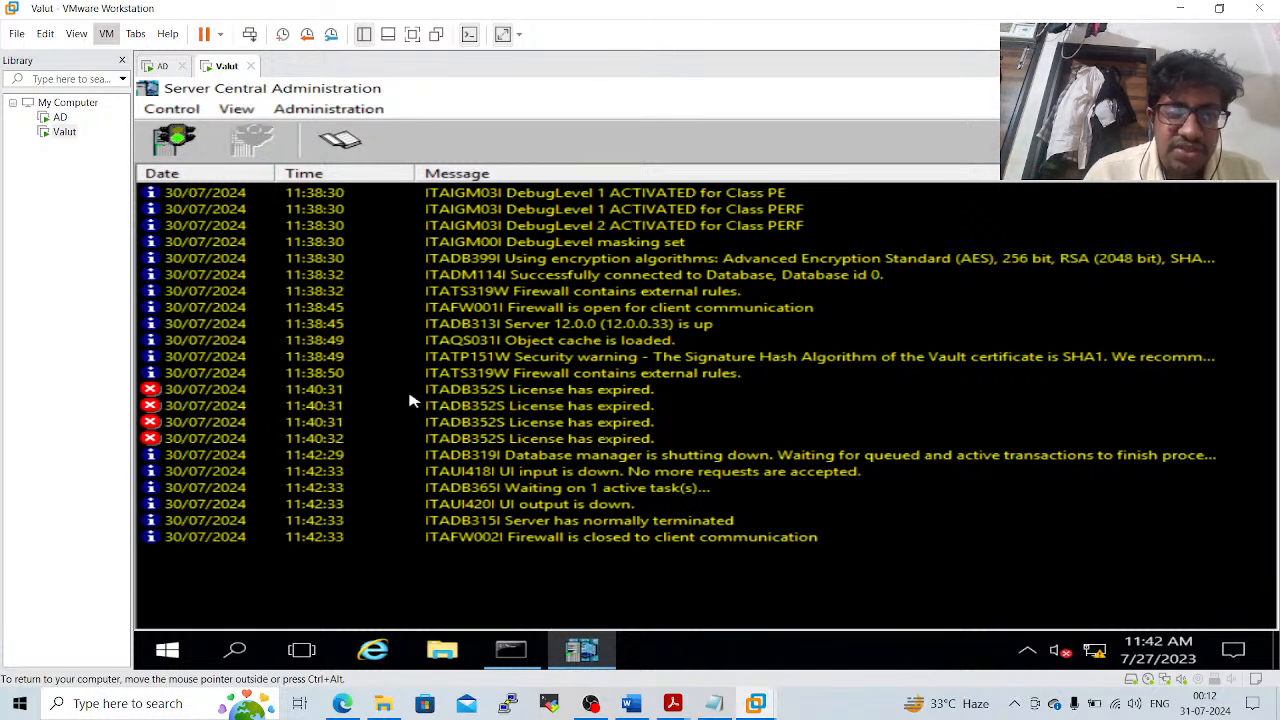
{"action": "left_click", "coordinate": [174, 140]}
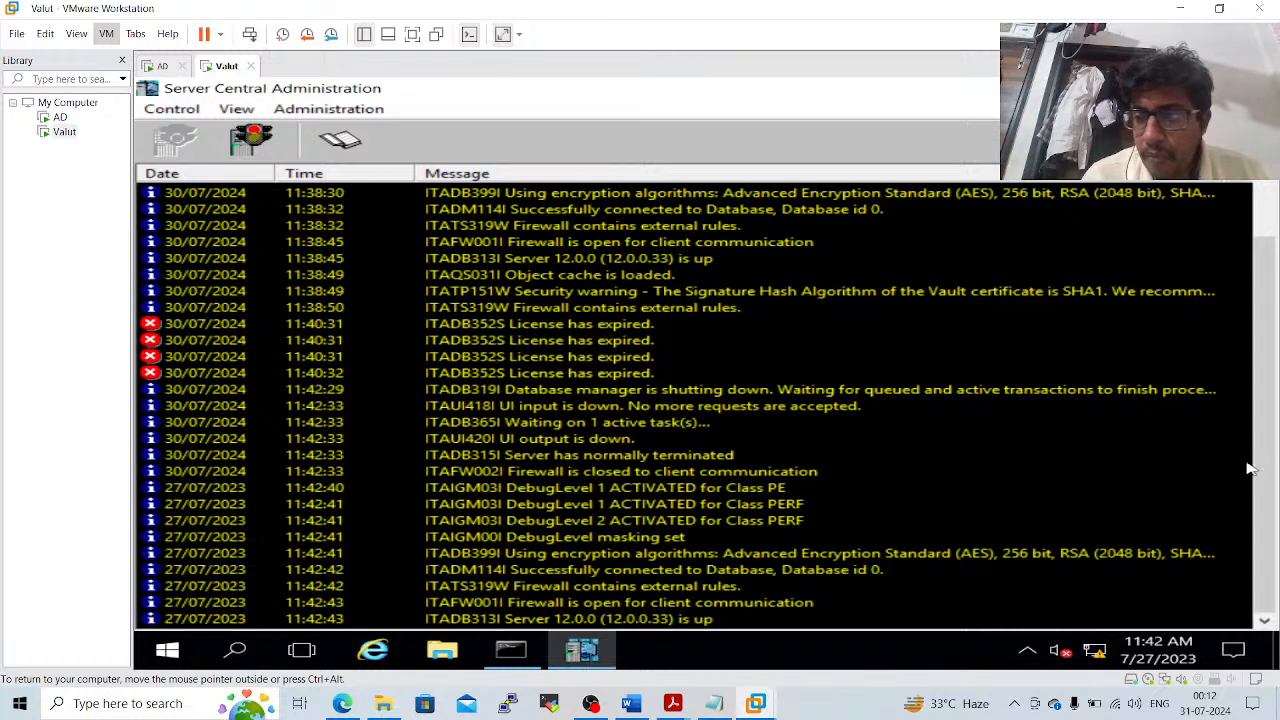
Review the Firewall slide in the CyberArk University PDF and return to the Valut virtual machine
{"action": "mouse_move", "coordinate": [675, 703]}
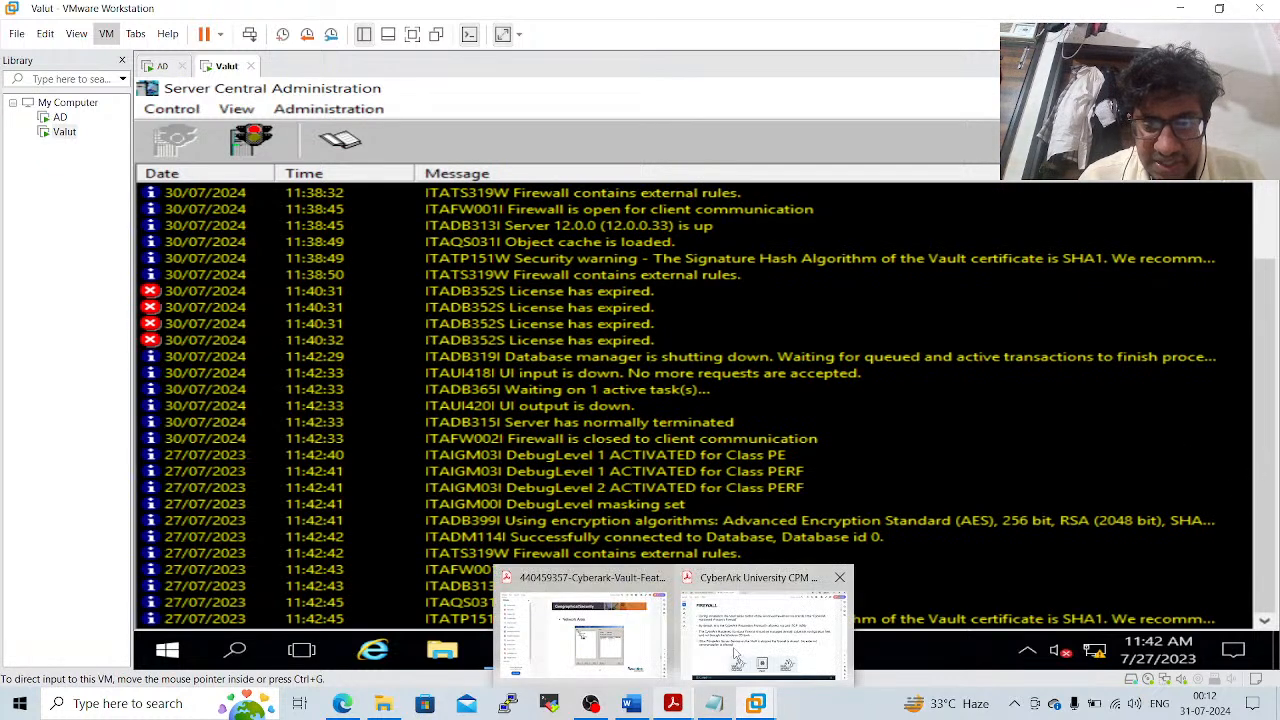
{"action": "left_click", "coordinate": [746, 650]}
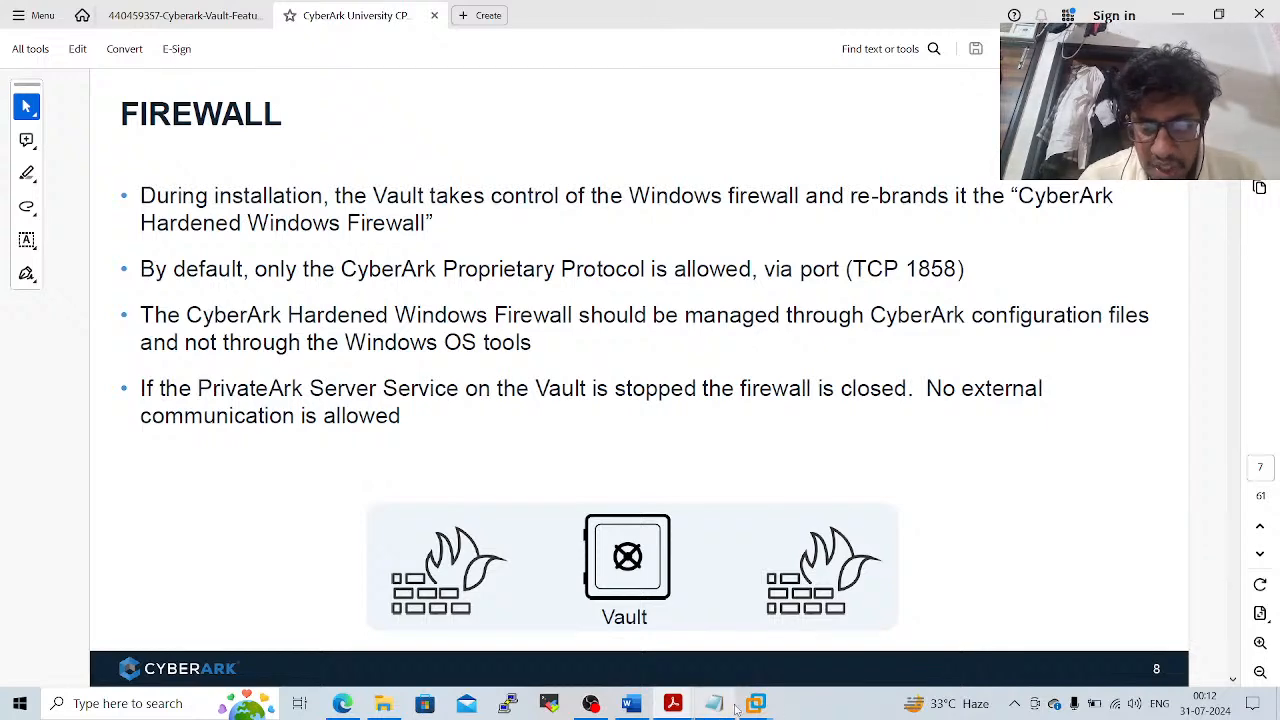
{"action": "mouse_move", "coordinate": [755, 703]}
{"action": "left_click", "coordinate": [829, 614]}
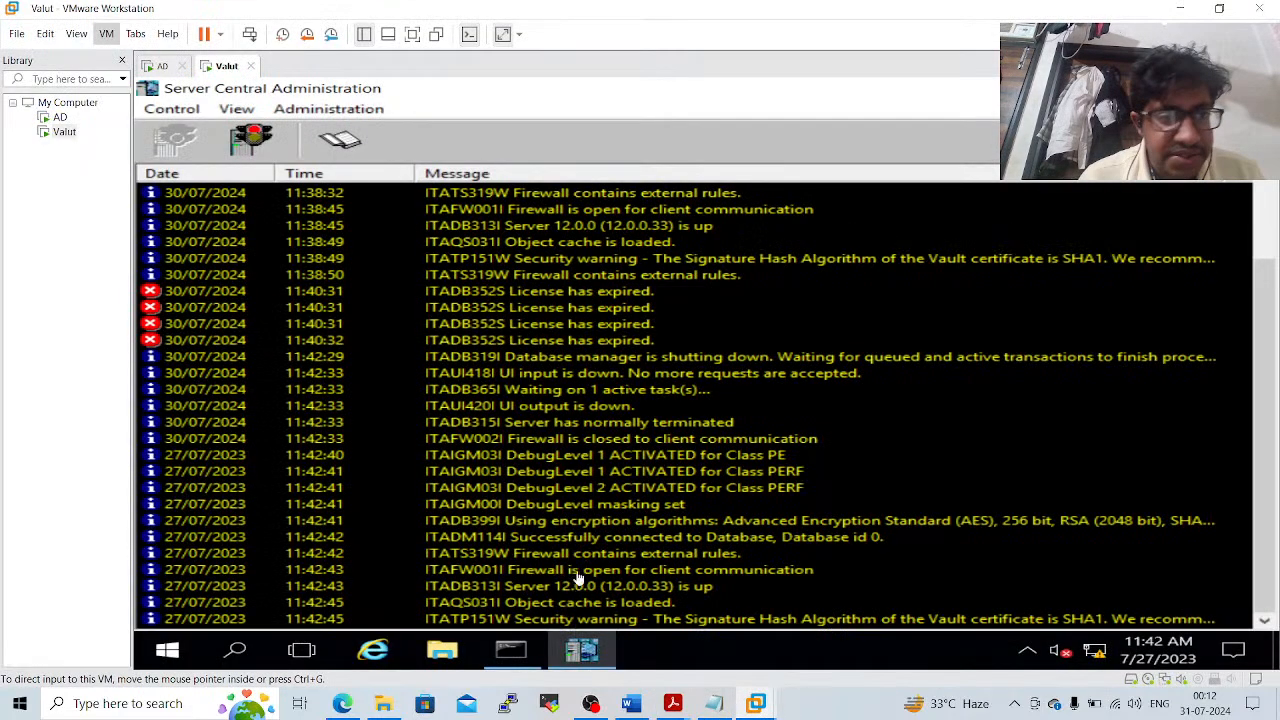
{"action": "left_click", "coordinate": [178, 115]}
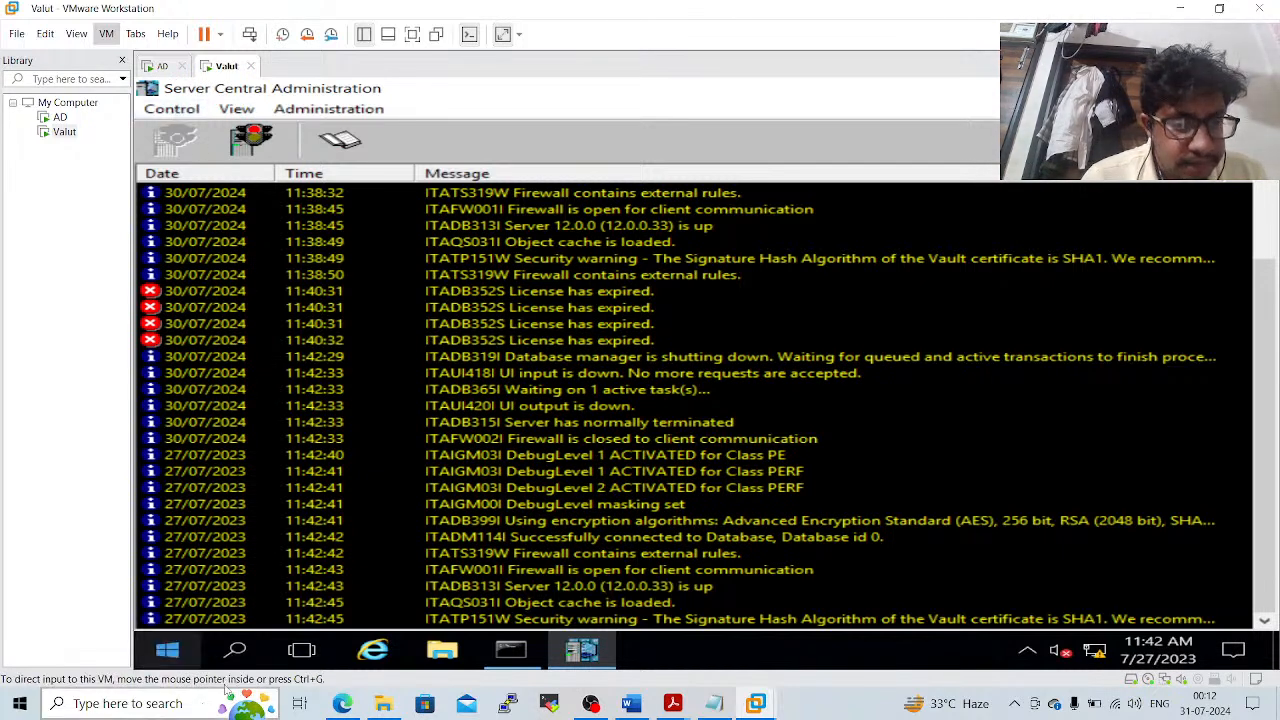
Open Windows Firewall with Advanced Security on the vault machine and view the firewall rules listed under Monitoring
{"action": "left_click", "coordinate": [245, 654]}
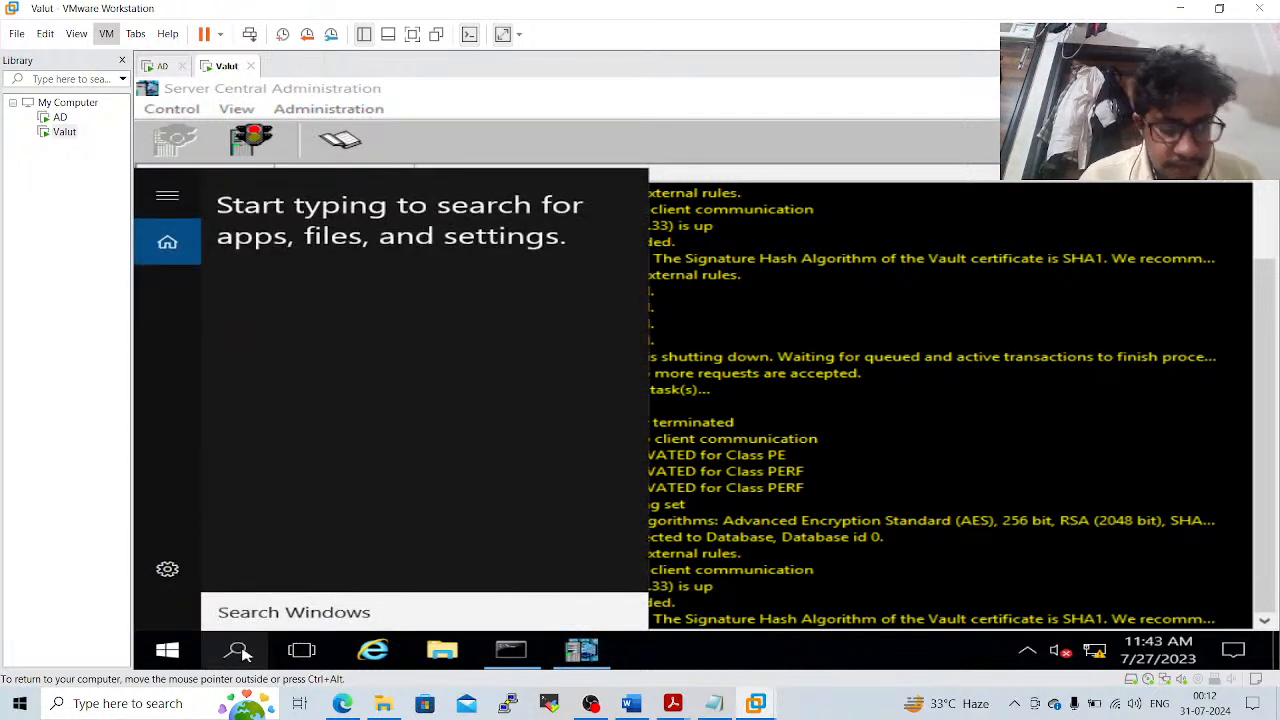
{"action": "type", "text": "f"}
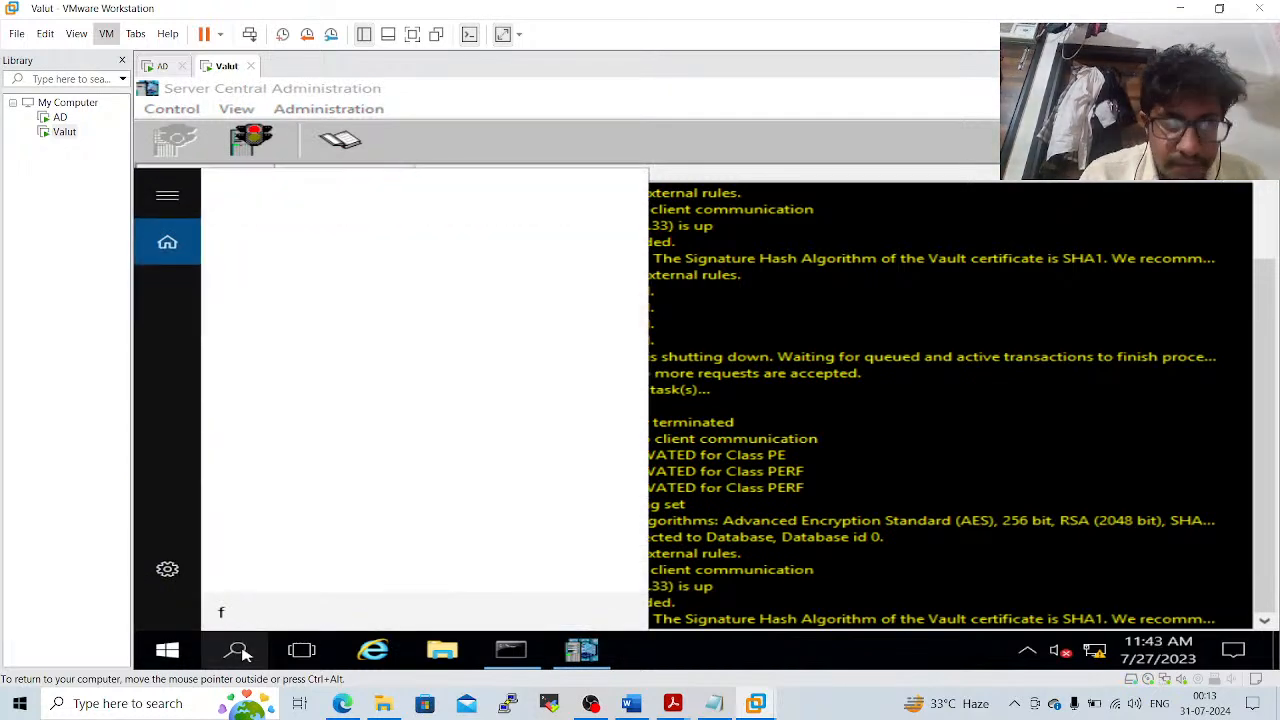
{"action": "type", "text": "irewal"}
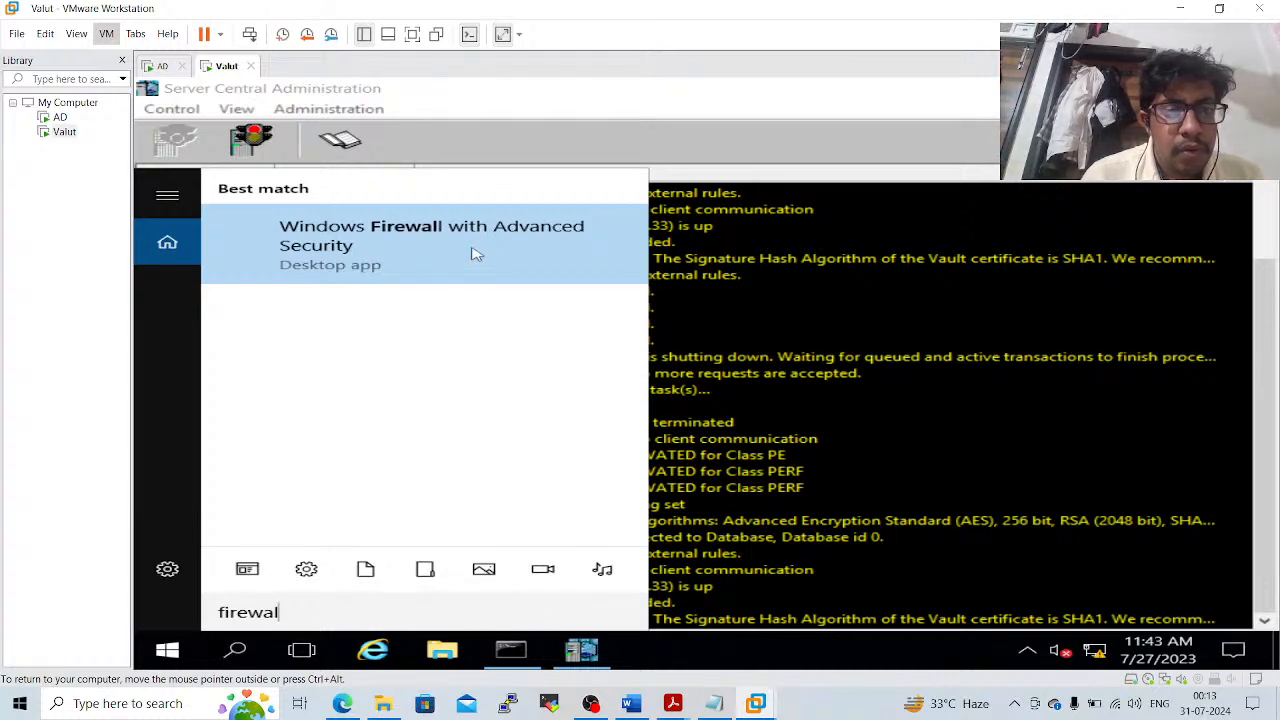
{"action": "left_click", "coordinate": [475, 254]}
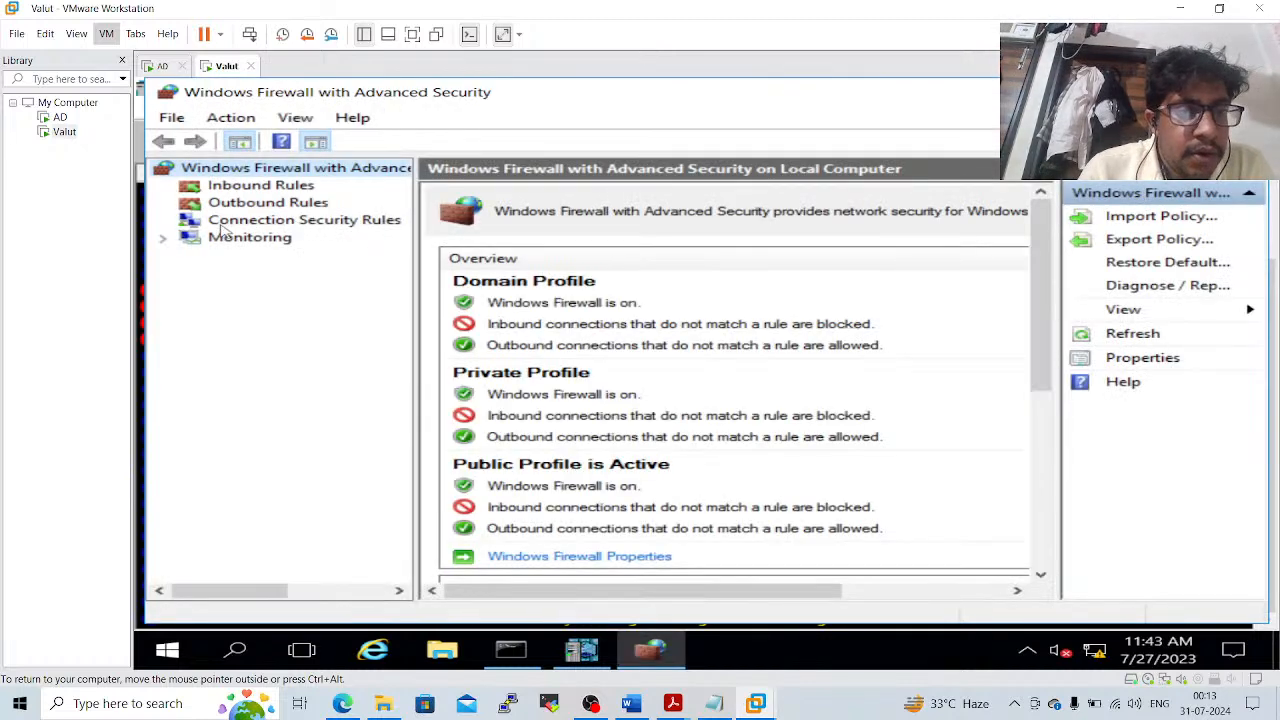
{"action": "left_click", "coordinate": [164, 240]}
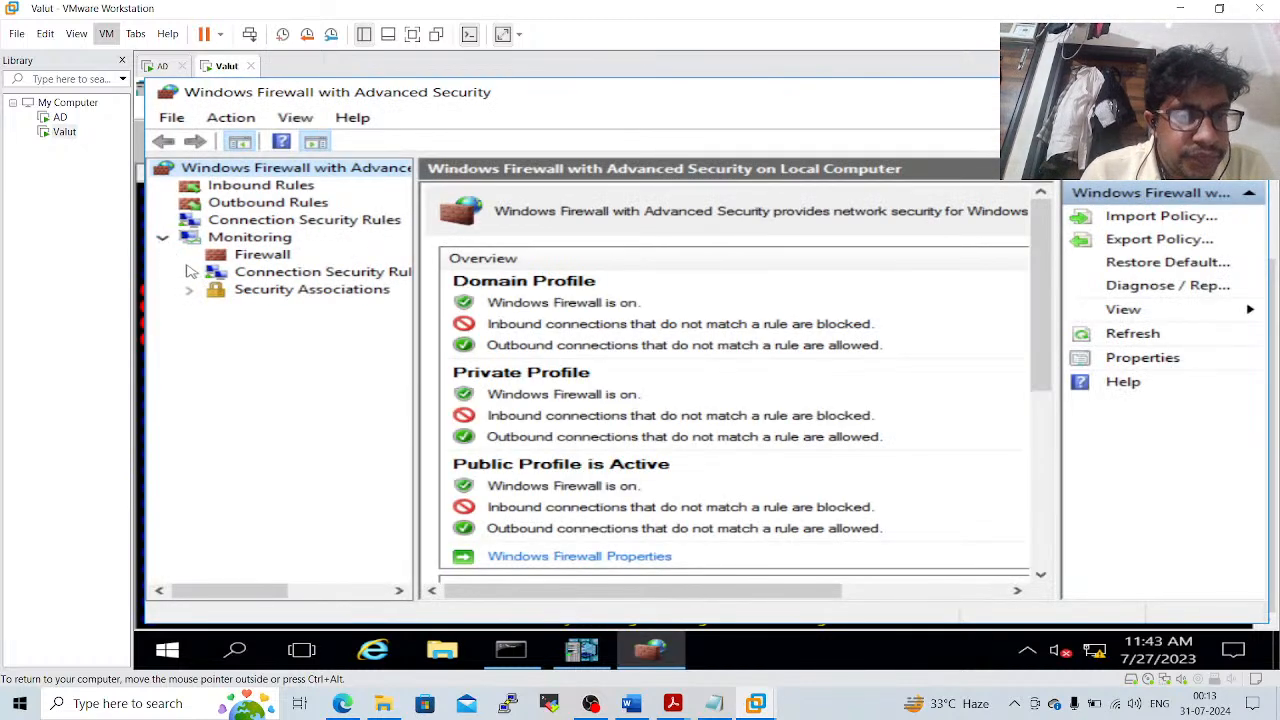
{"action": "left_click", "coordinate": [255, 257]}
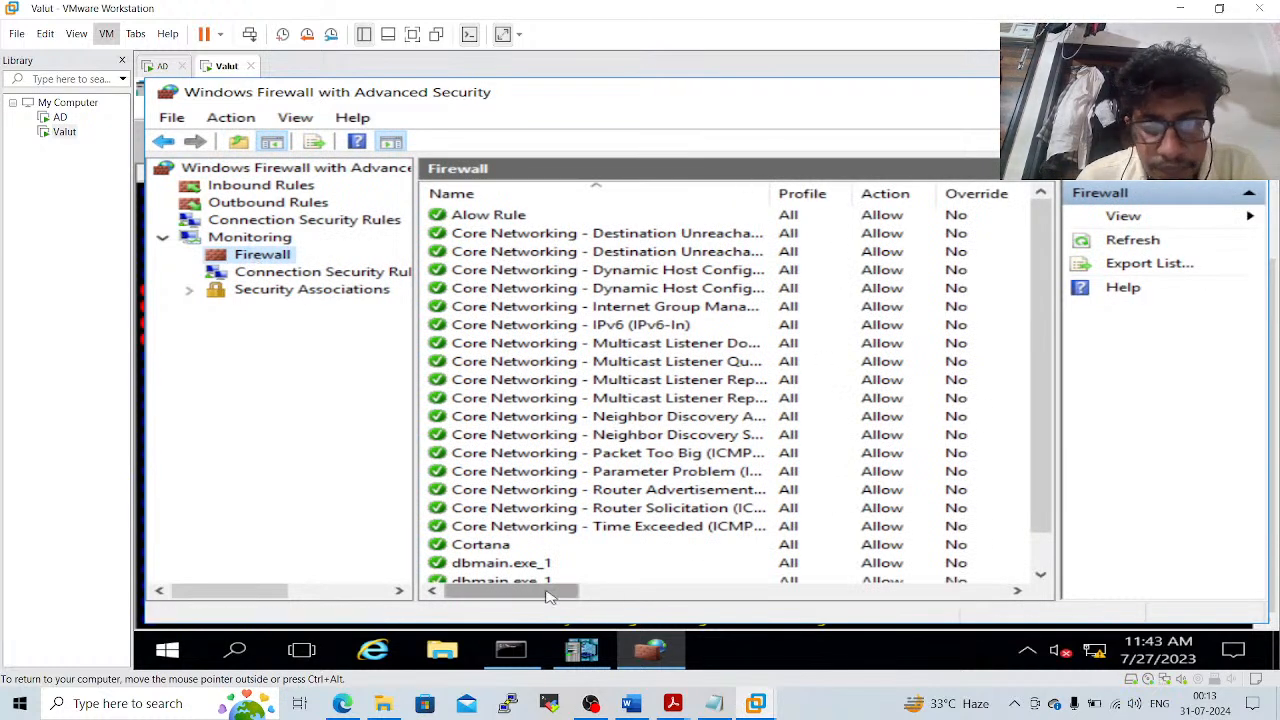
{"action": "mouse_move", "coordinate": [551, 591]}
{"action": "left_mouse_down"}
{"action": "mouse_move", "coordinate": [815, 590]}
{"action": "mouse_move", "coordinate": [547, 607]}
{"action": "left_mouse_up"}
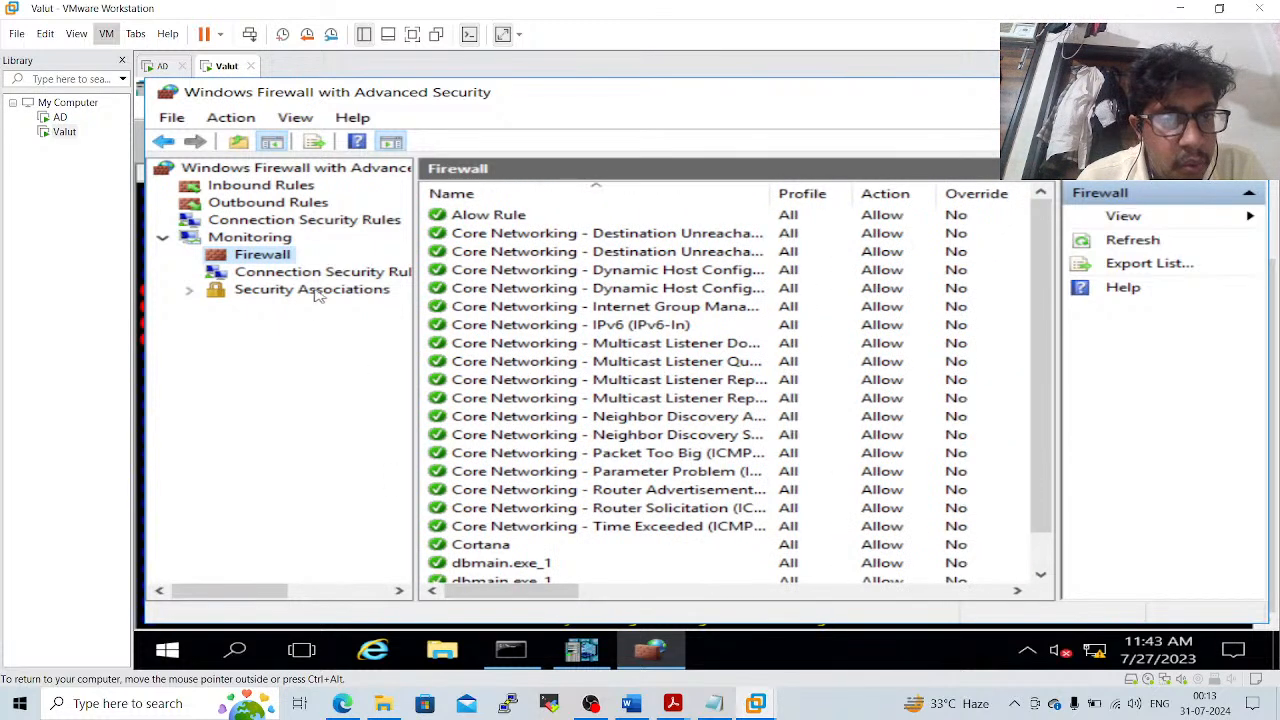
View the monitored connection security rules, expand Security Associations and return to the monitored firewall rules
{"action": "left_click", "coordinate": [314, 275]}
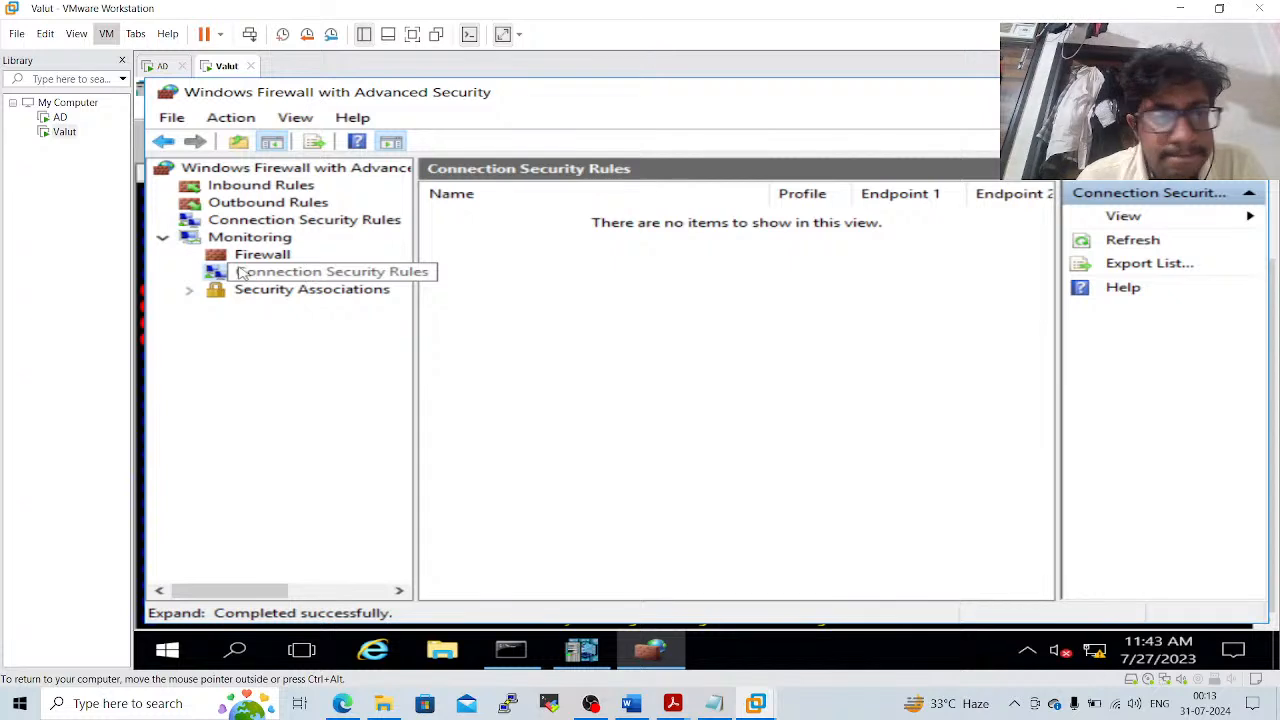
{"action": "left_click", "coordinate": [189, 291]}
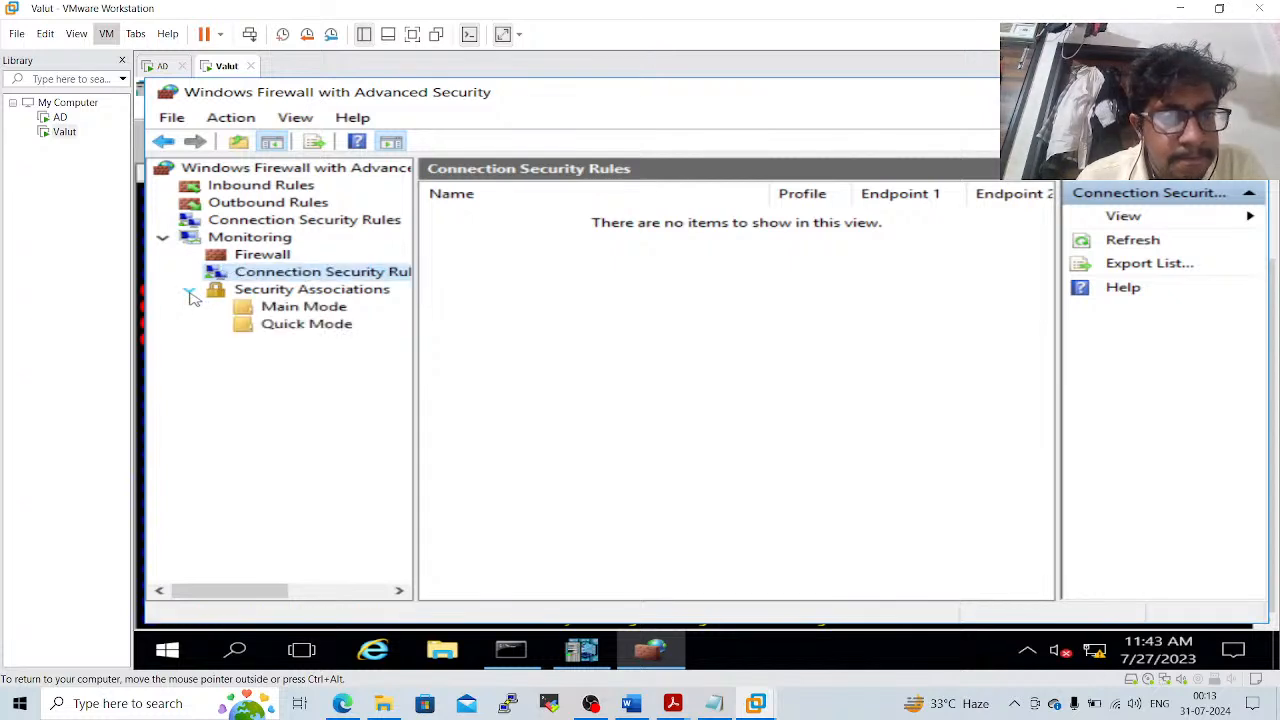
{"action": "left_click", "coordinate": [264, 256]}
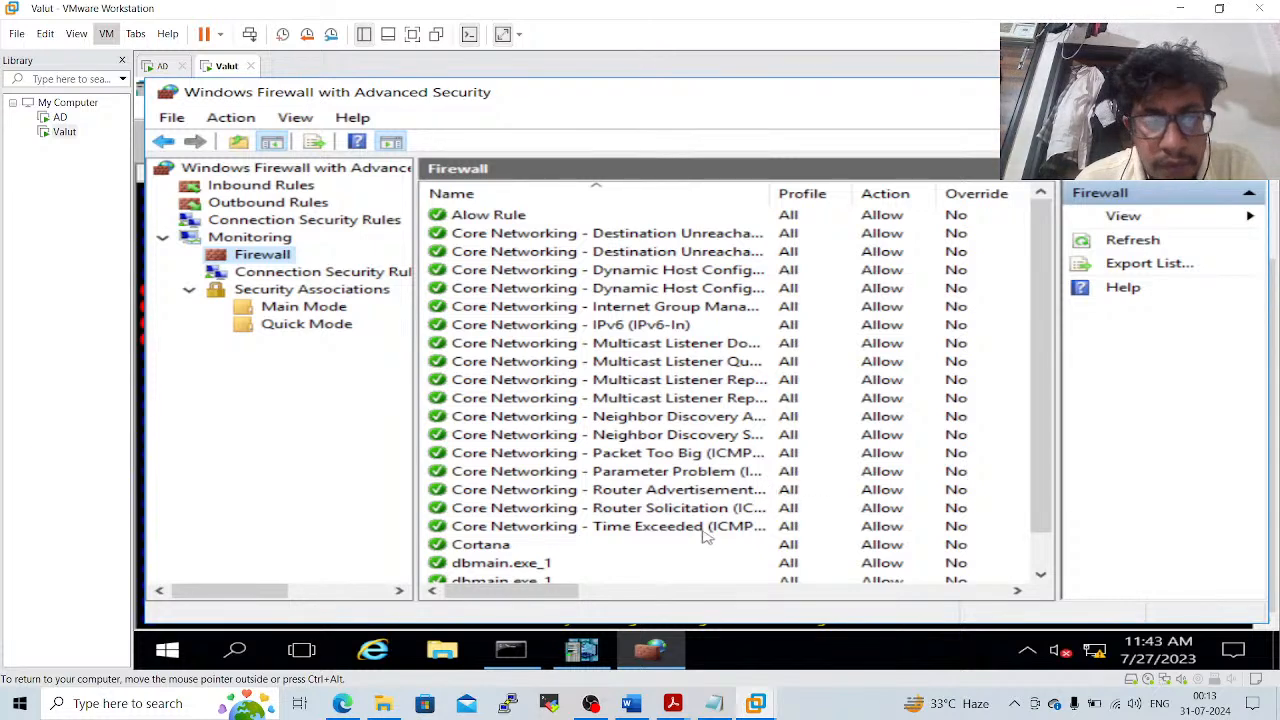
{"action": "left_click_drag", "start_coordinate": [563, 591], "coordinate": [495, 588]}
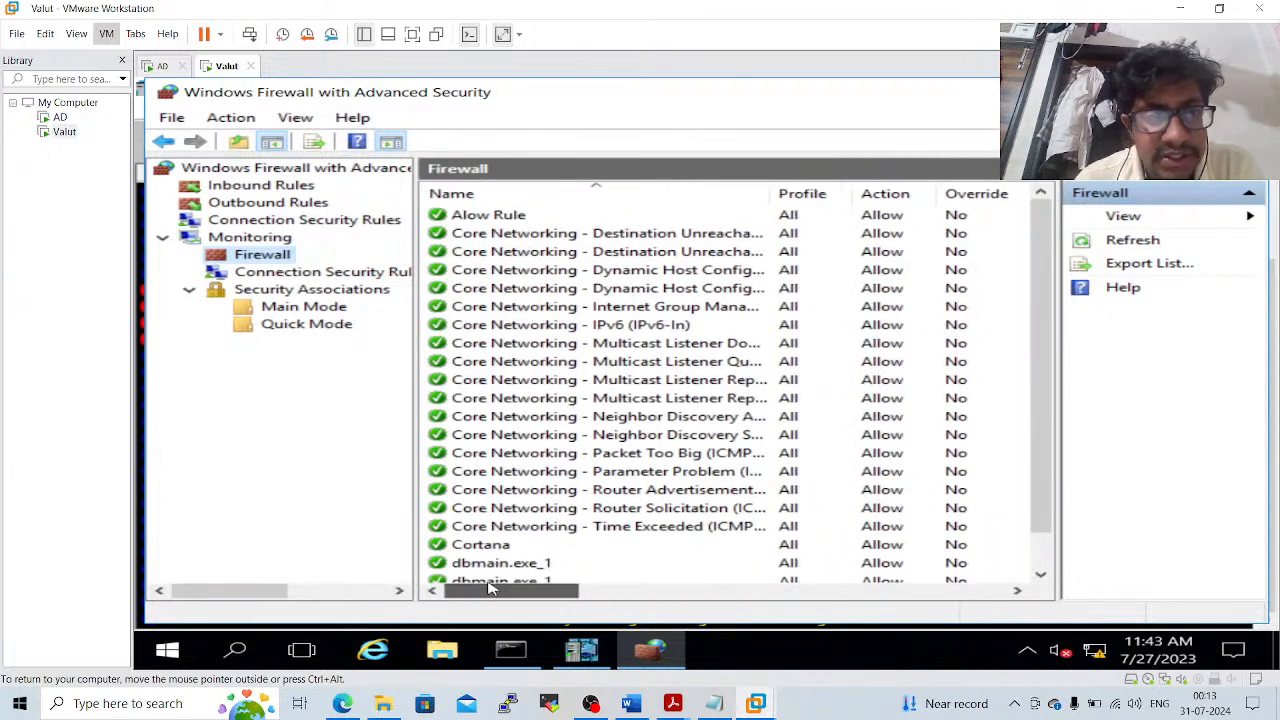
Review the inbound, outbound and connection security rules, and examine the direction, program and address columns of the monitored firewall rules
{"action": "left_click", "coordinate": [252, 190]}
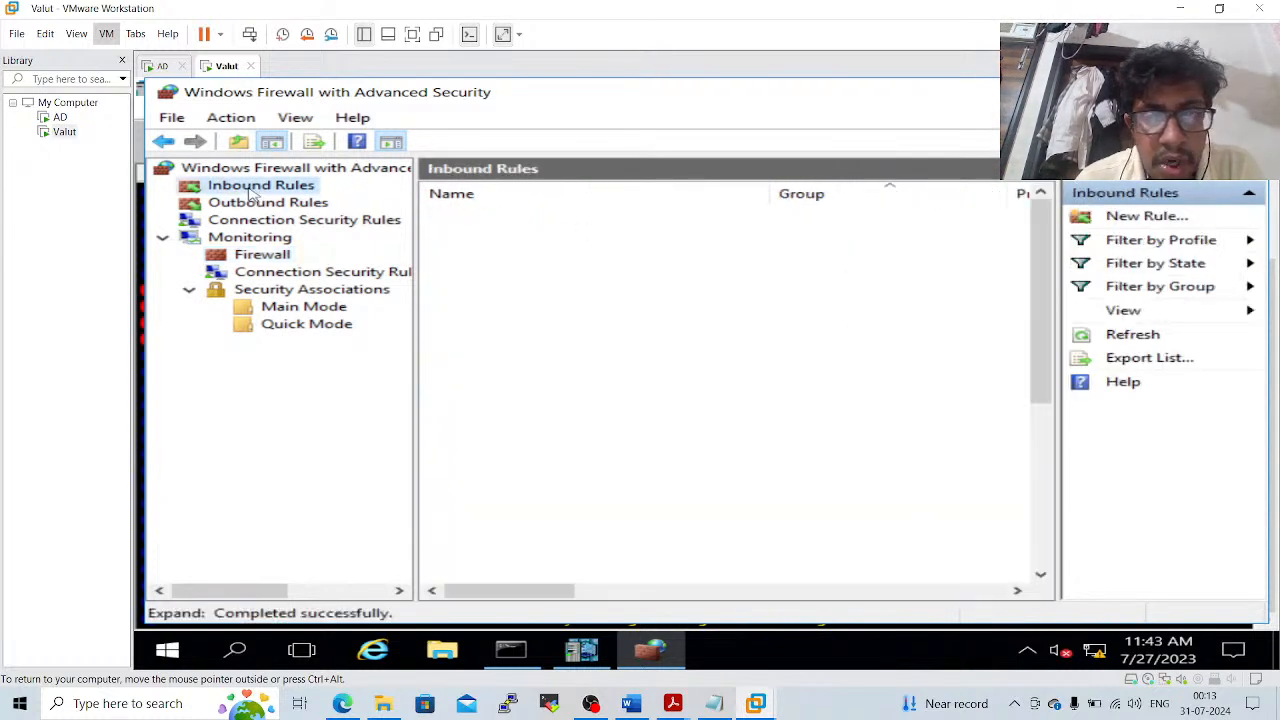
{"action": "left_click", "coordinate": [296, 204]}
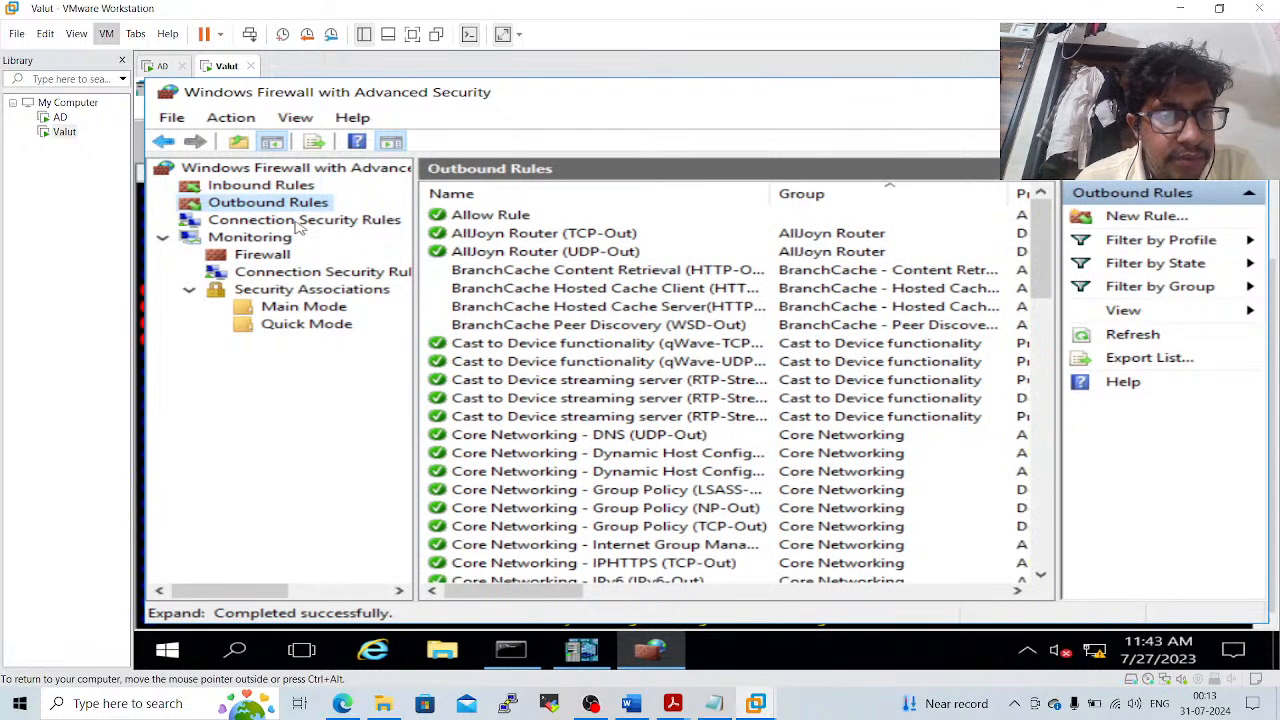
{"action": "left_click", "coordinate": [295, 222]}
{"action": "left_click", "coordinate": [276, 240]}
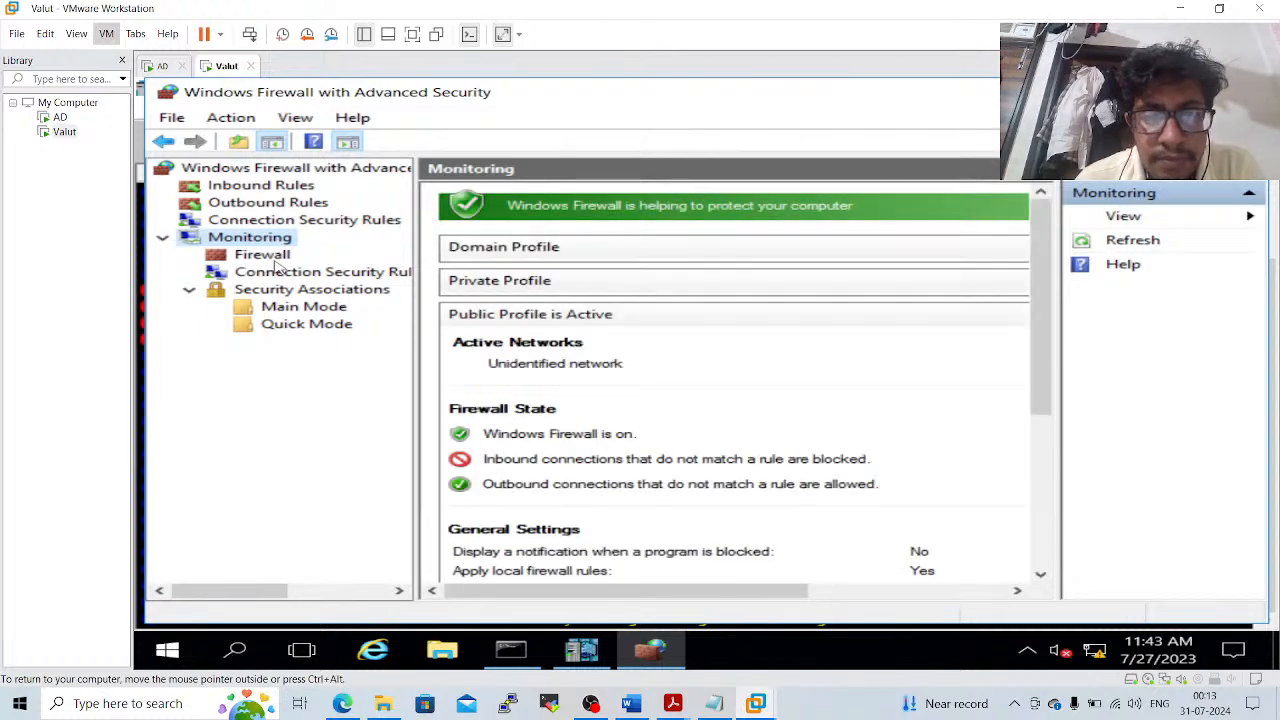
{"action": "left_click", "coordinate": [270, 257]}
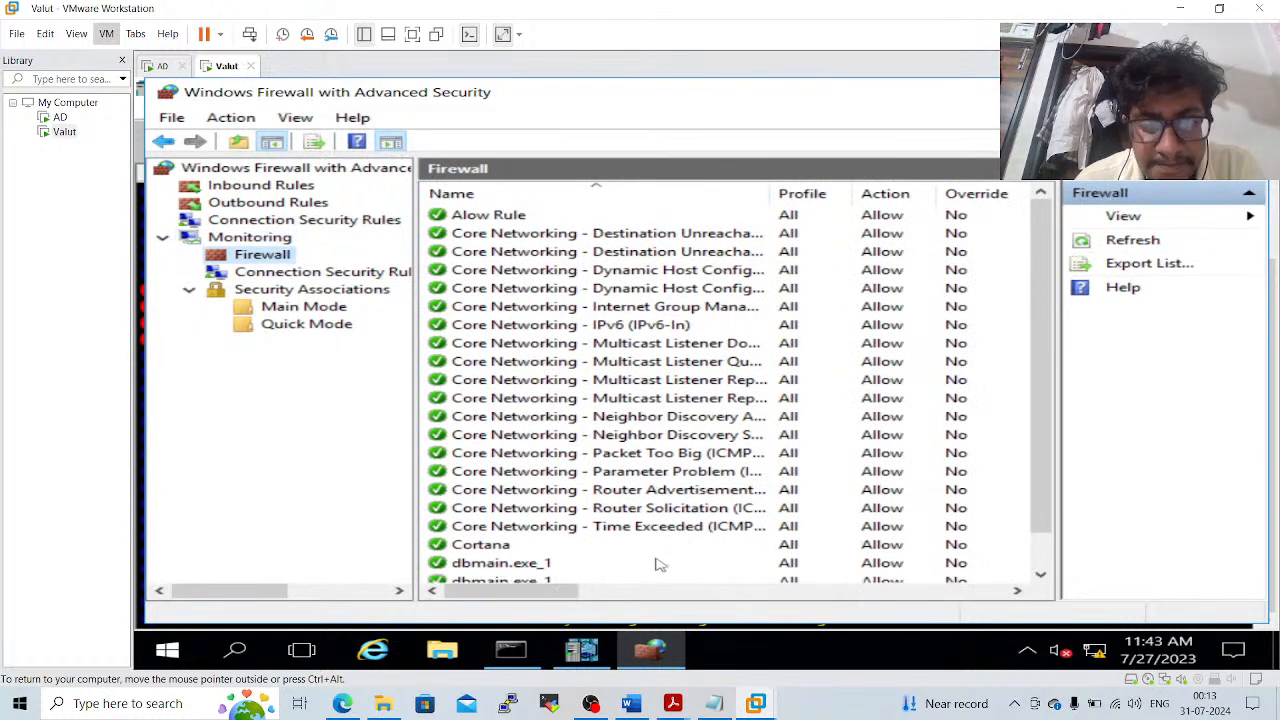
{"action": "left_click_drag", "start_coordinate": [558, 597], "coordinate": [653, 594]}
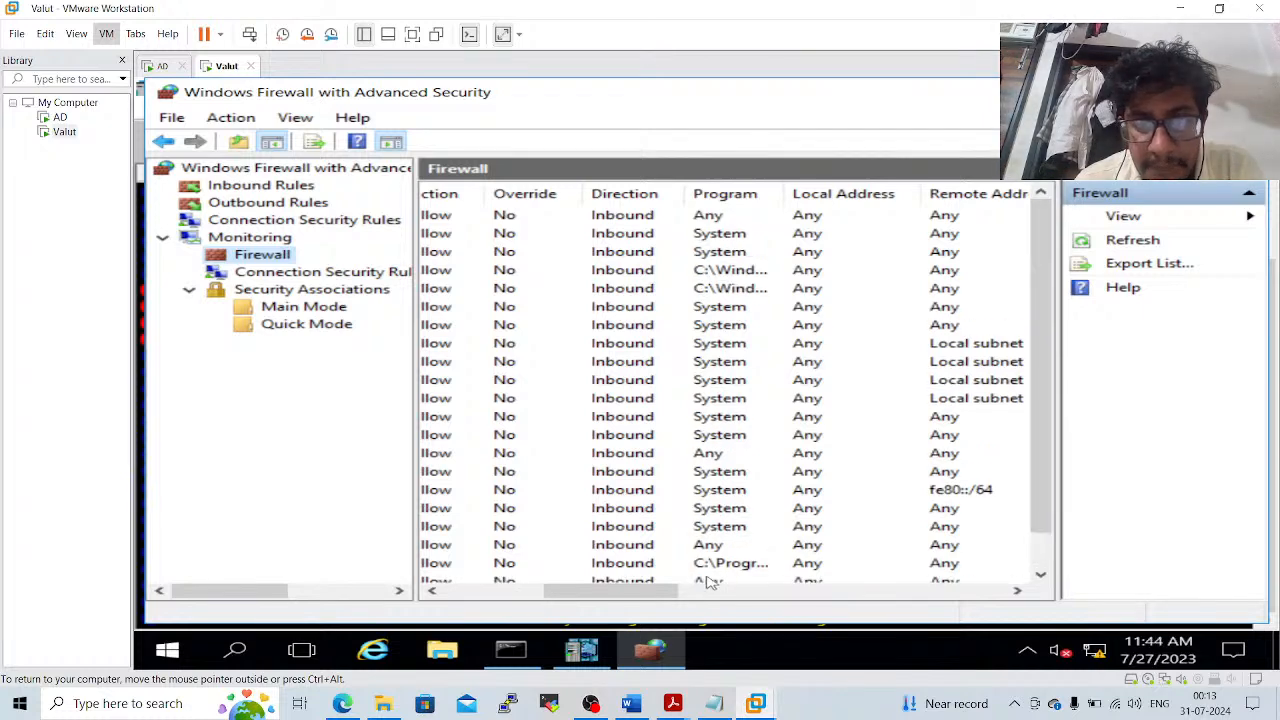
{"action": "left_click_drag", "start_coordinate": [653, 595], "coordinate": [555, 602]}
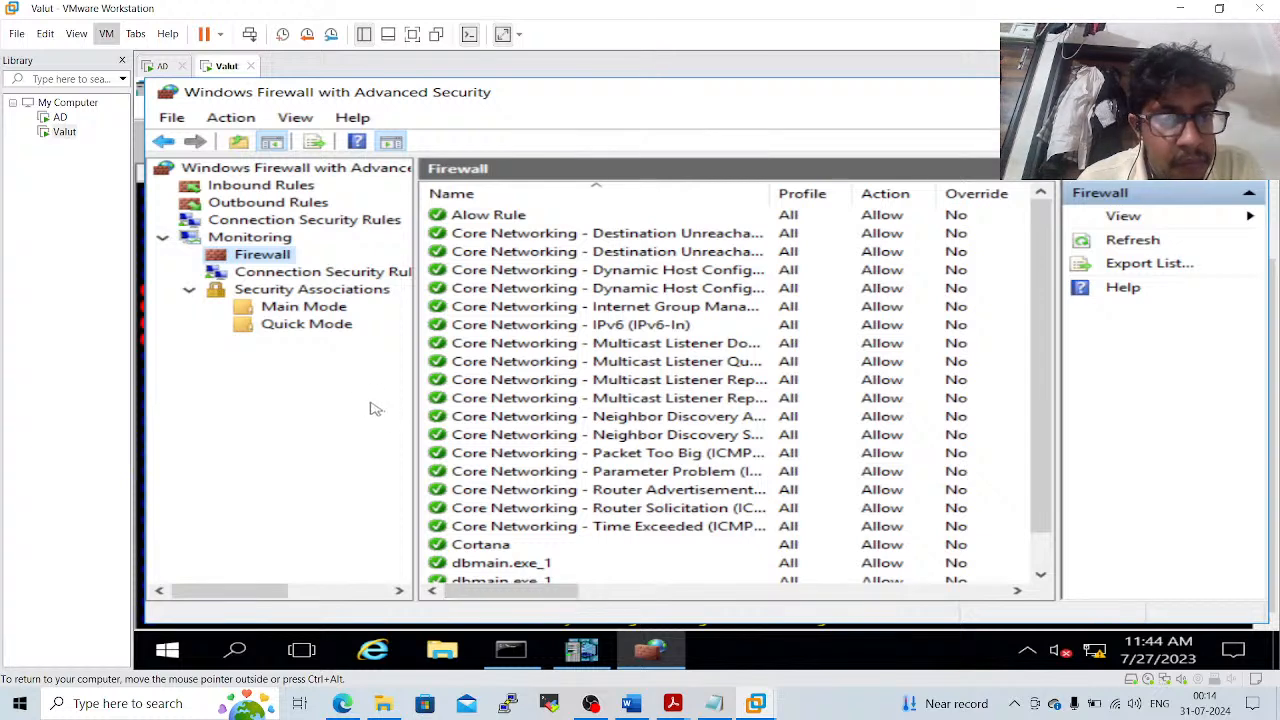
Examine the Main Mode and Quick Mode security associations, refresh Quick Mode, and review the inbound rules again
{"action": "left_click", "coordinate": [325, 291]}
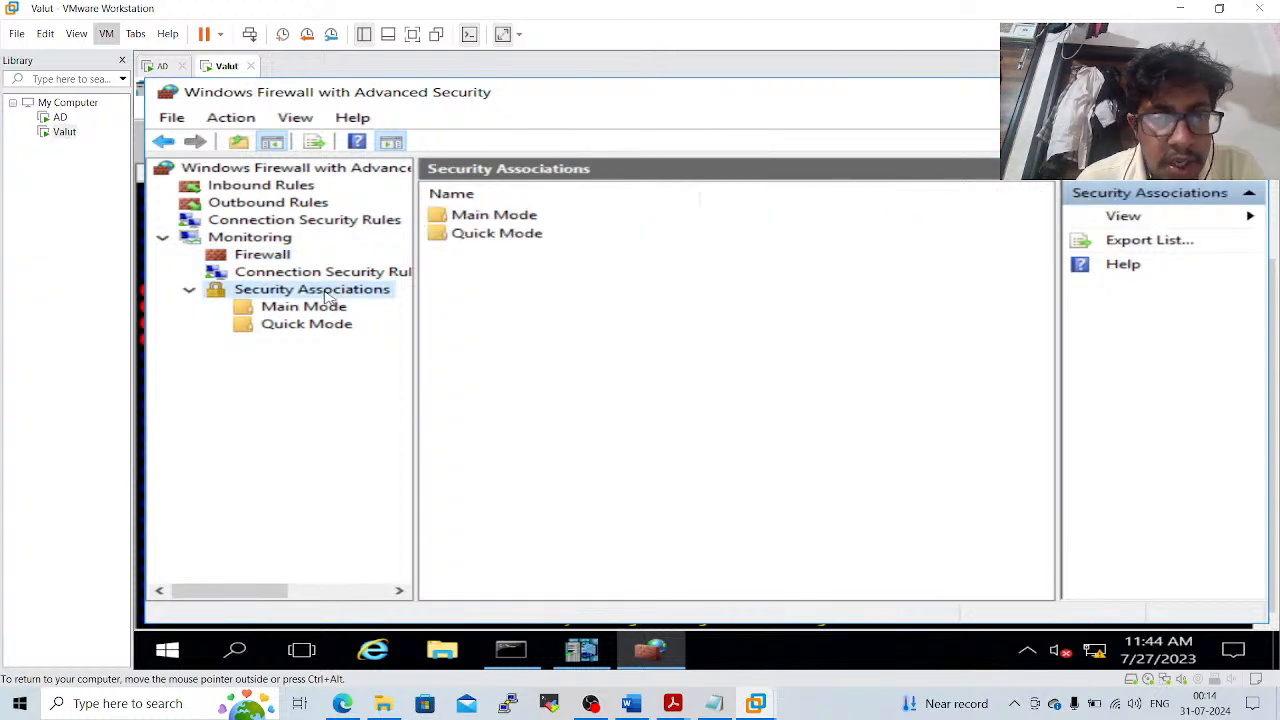
{"action": "left_click", "coordinate": [326, 308]}
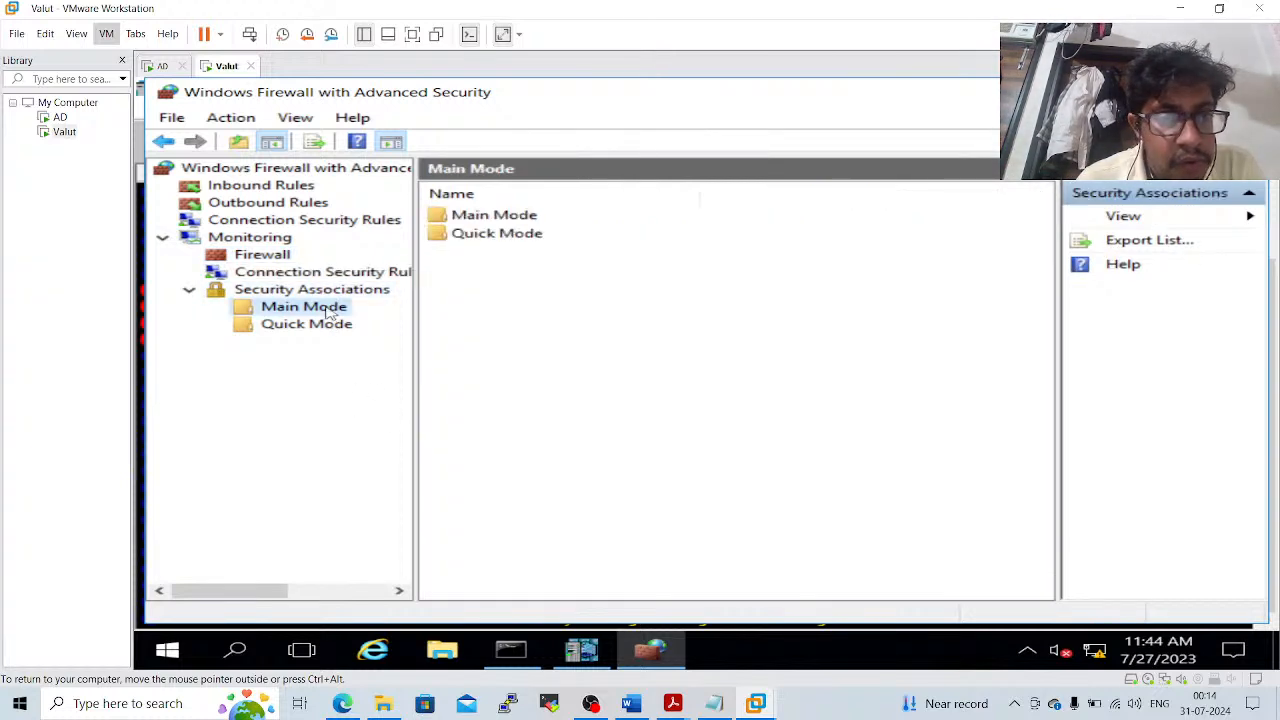
{"action": "left_click", "coordinate": [323, 333]}
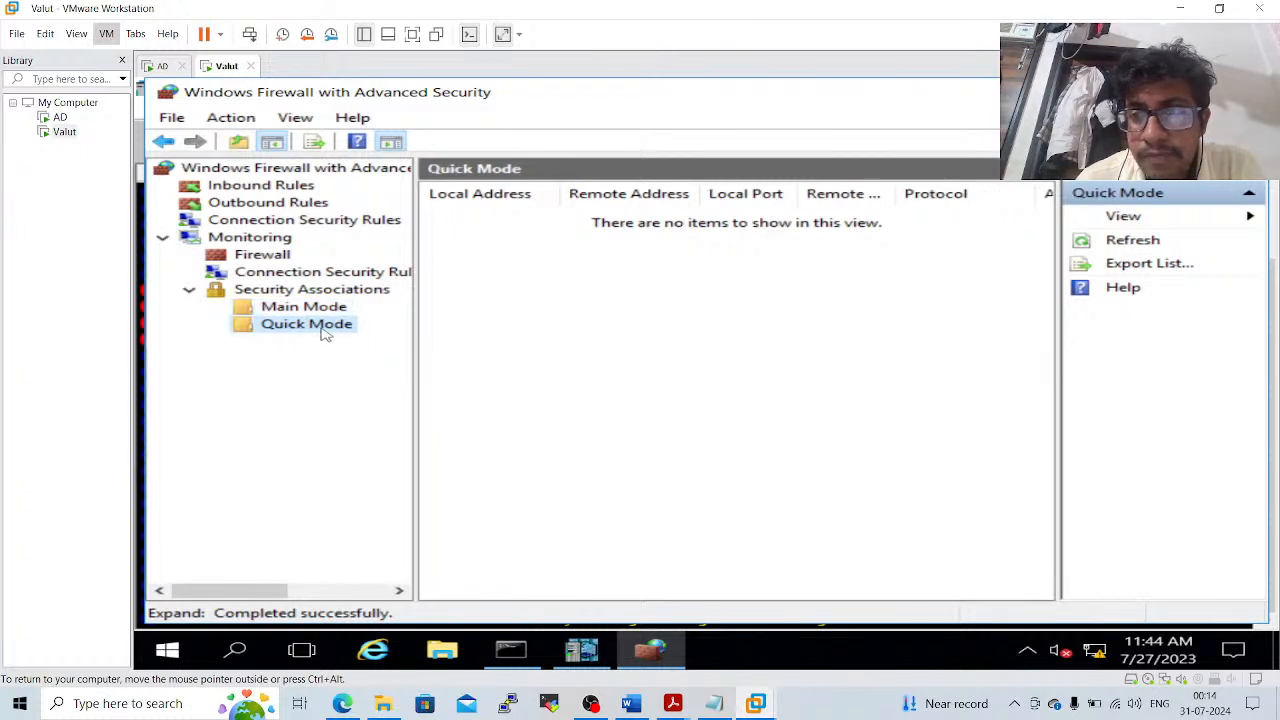
{"action": "left_click", "coordinate": [1129, 244]}
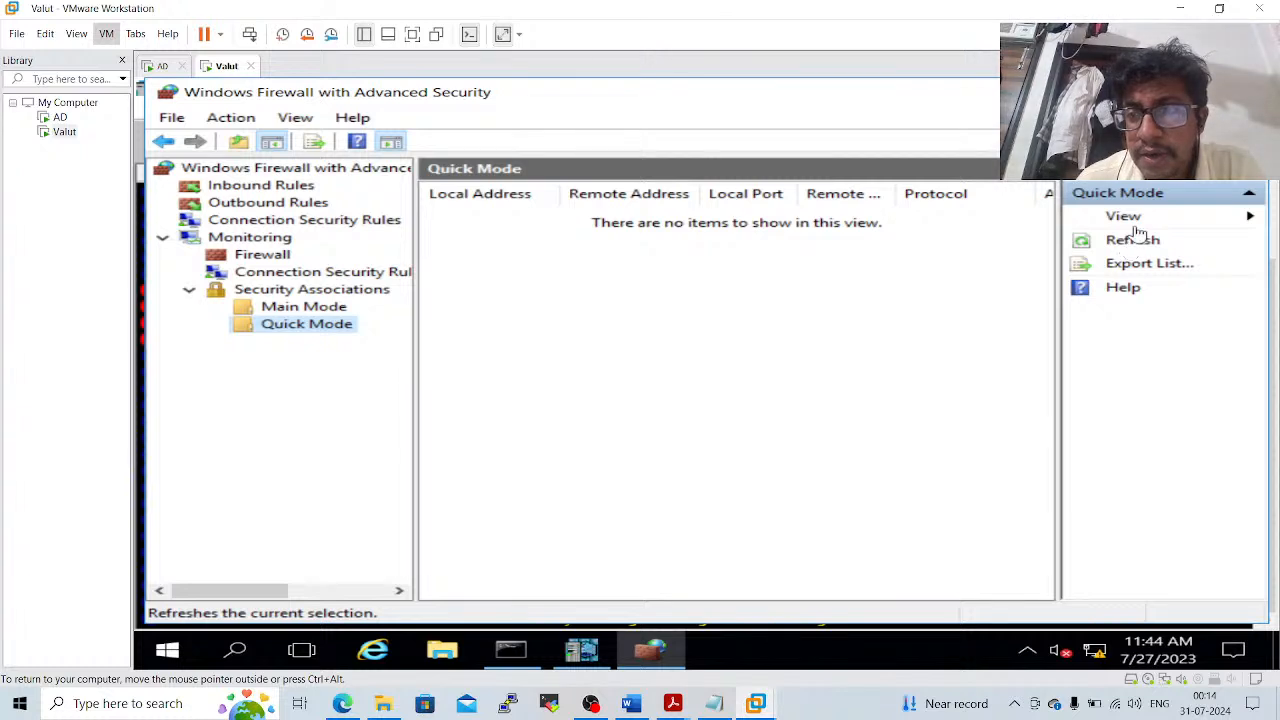
{"action": "left_click", "coordinate": [1148, 218]}
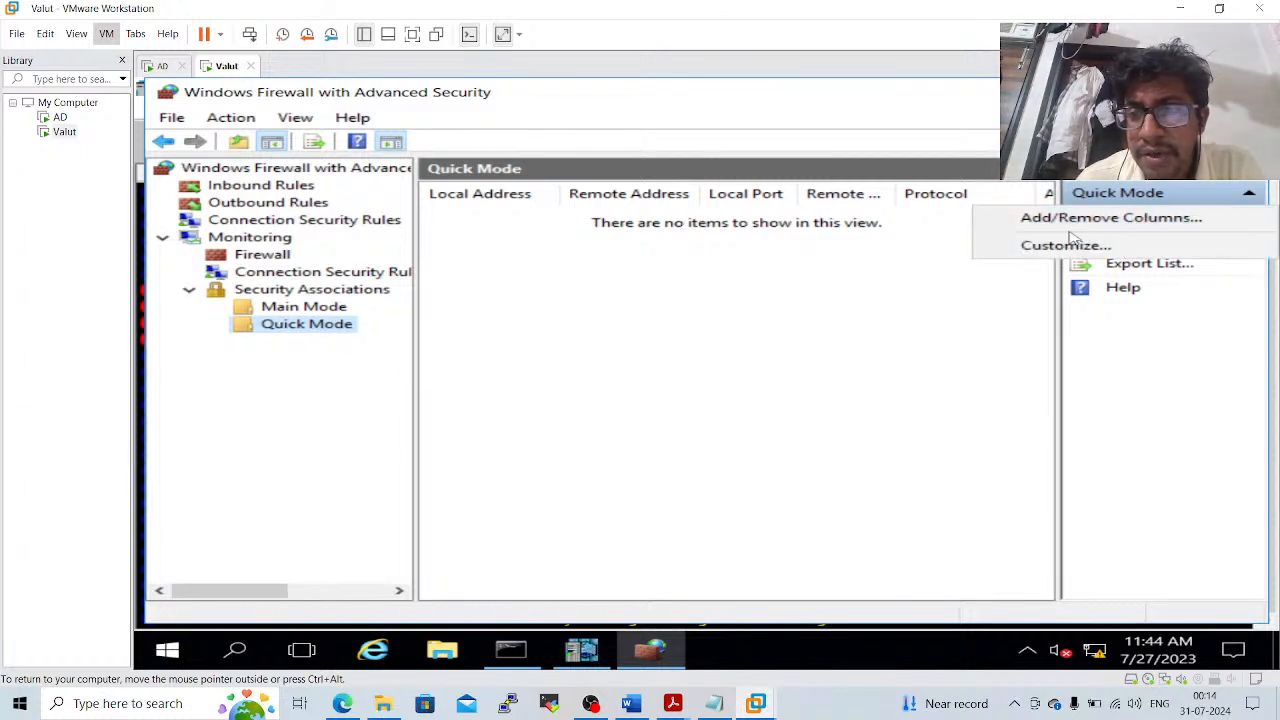
{"action": "left_click", "coordinate": [883, 334]}
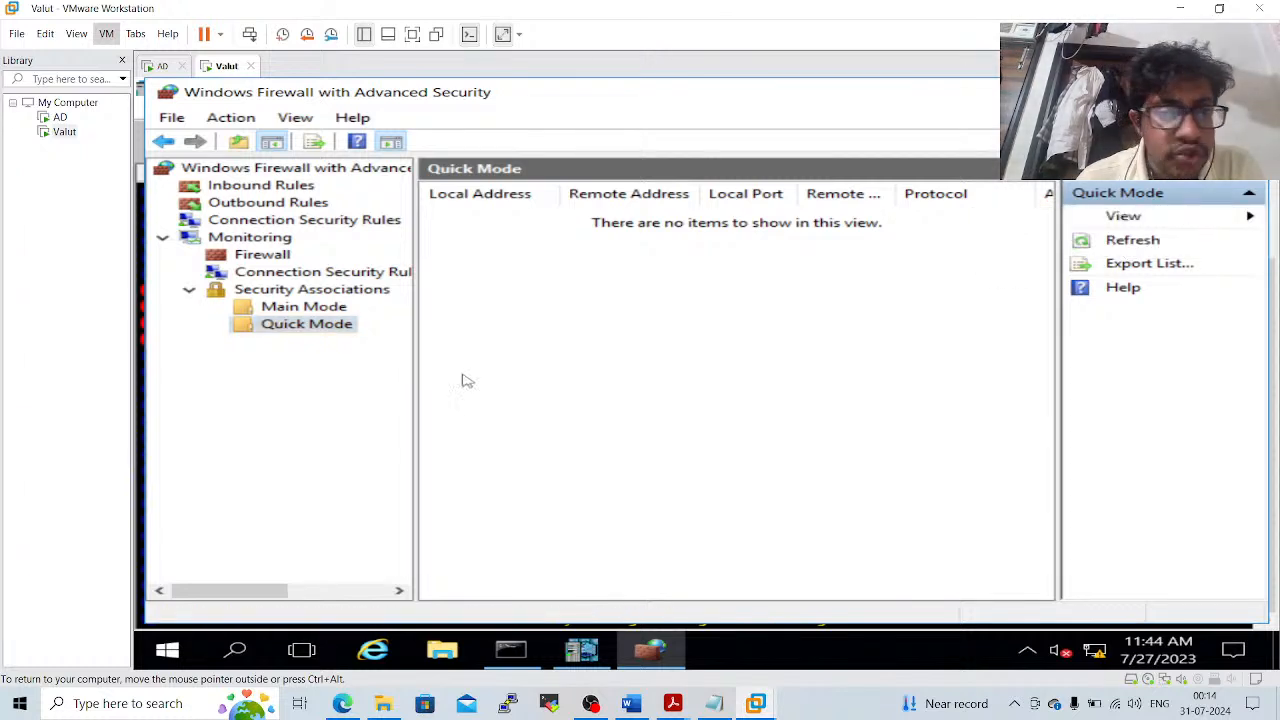
{"action": "left_click", "coordinate": [280, 190]}
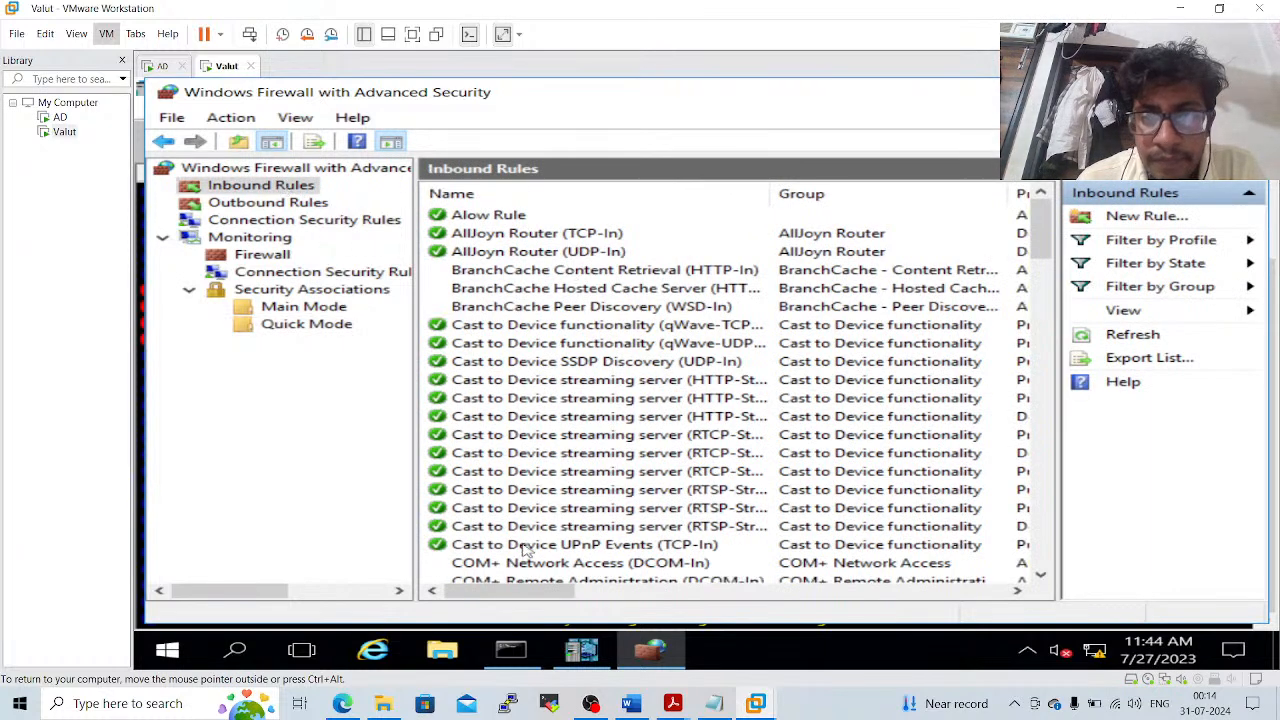
{"action": "left_click_drag", "start_coordinate": [518, 597], "coordinate": [320, 569]}
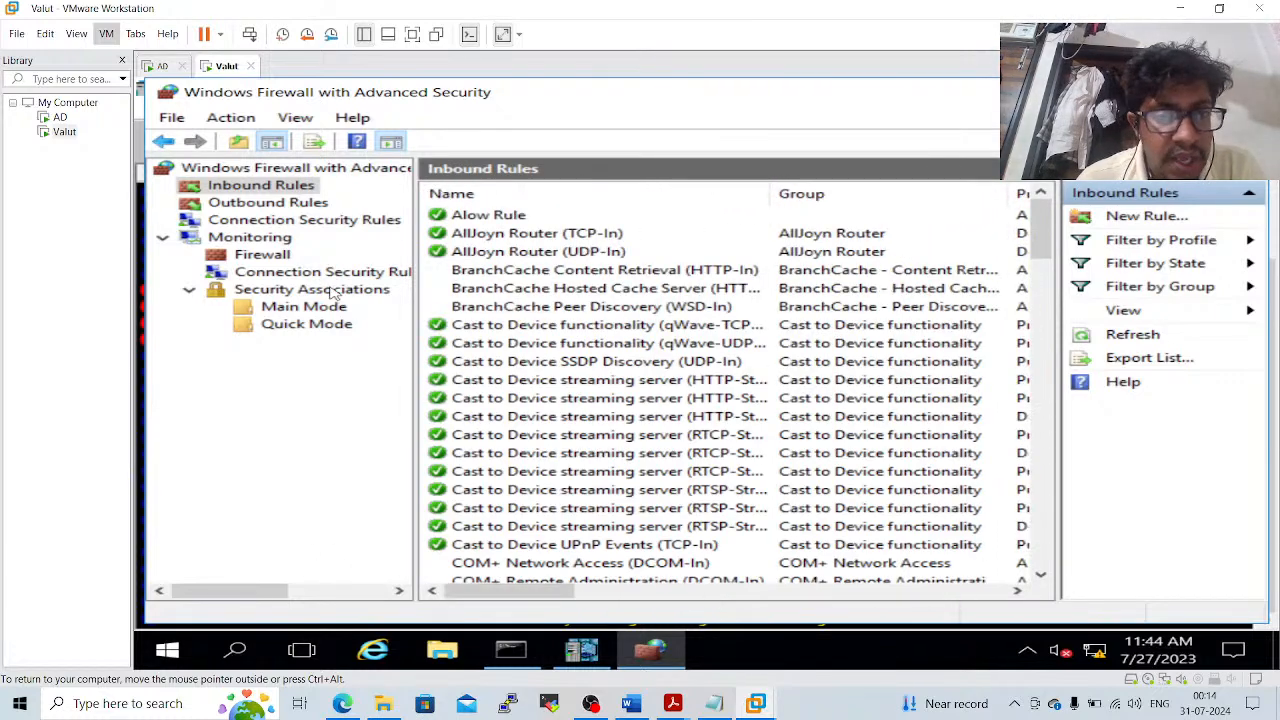
Minimize the Server Central Administration and firewall windows, and move the Copy of DemoOperatorKeys archive to a free spot higher on the desktop
{"action": "left_click", "coordinate": [581, 650]}
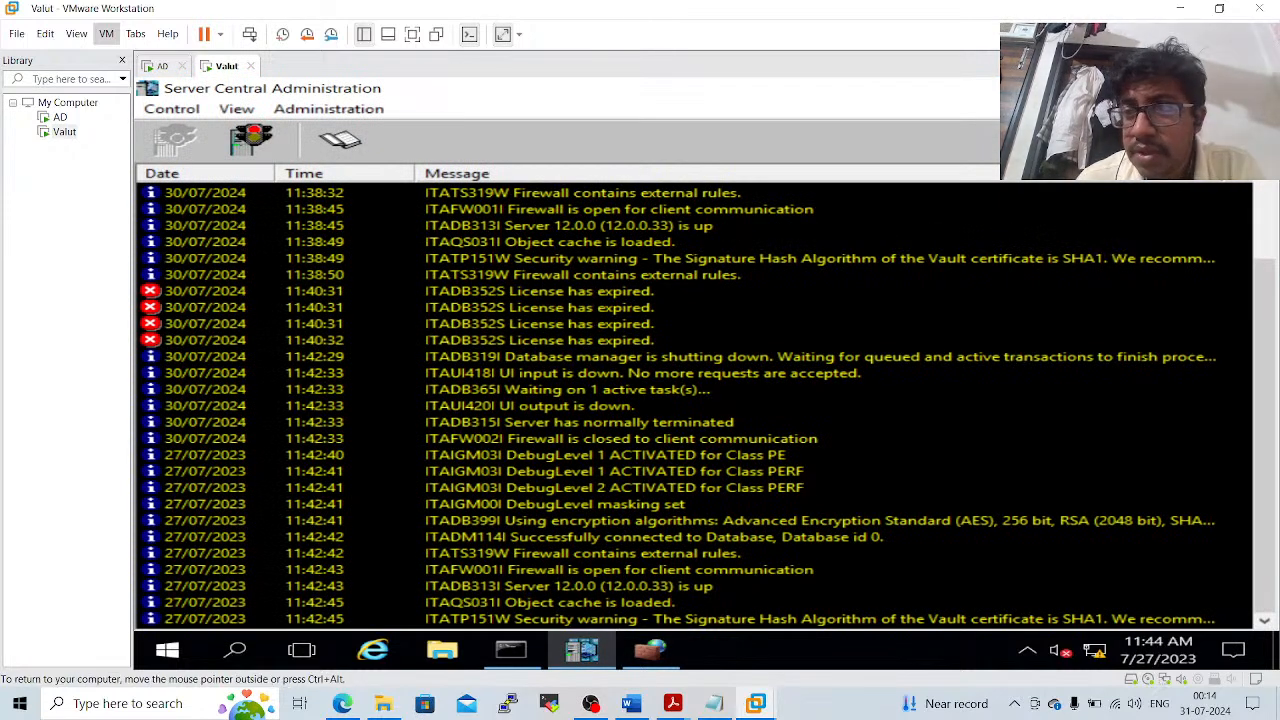
{"action": "left_click", "coordinate": [1112, 88]}
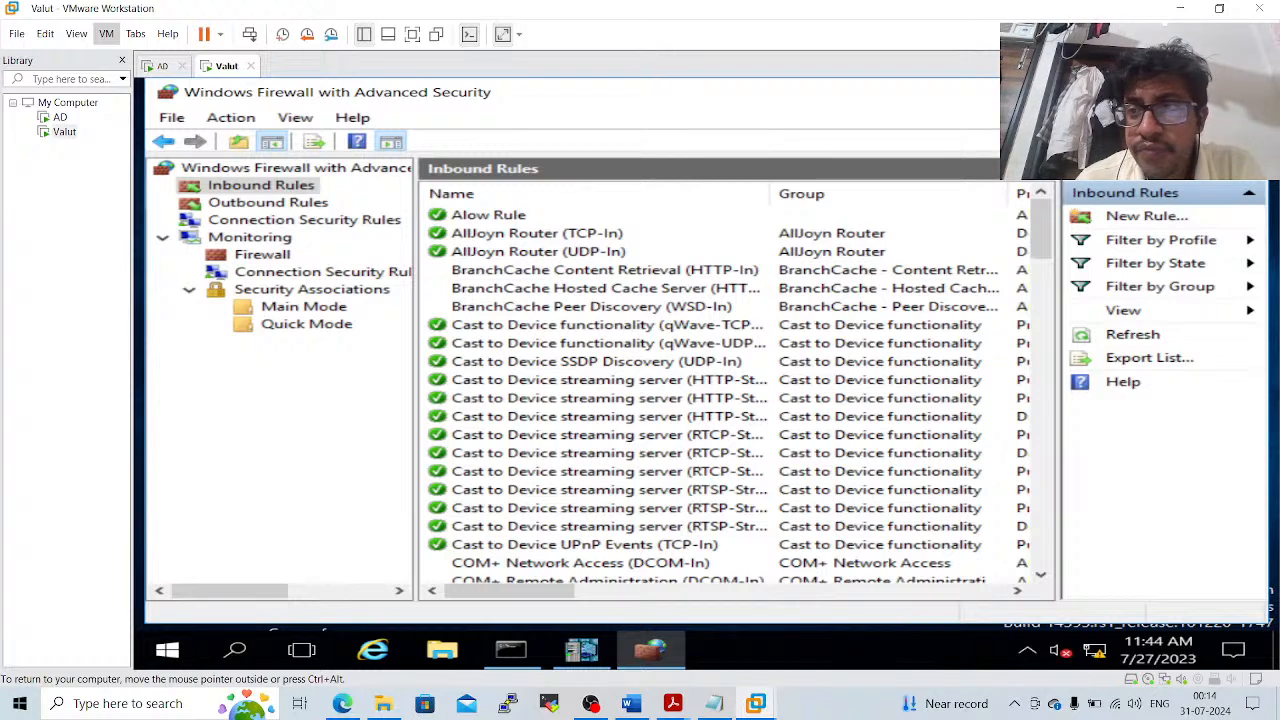
{"action": "left_click", "coordinate": [1110, 90]}
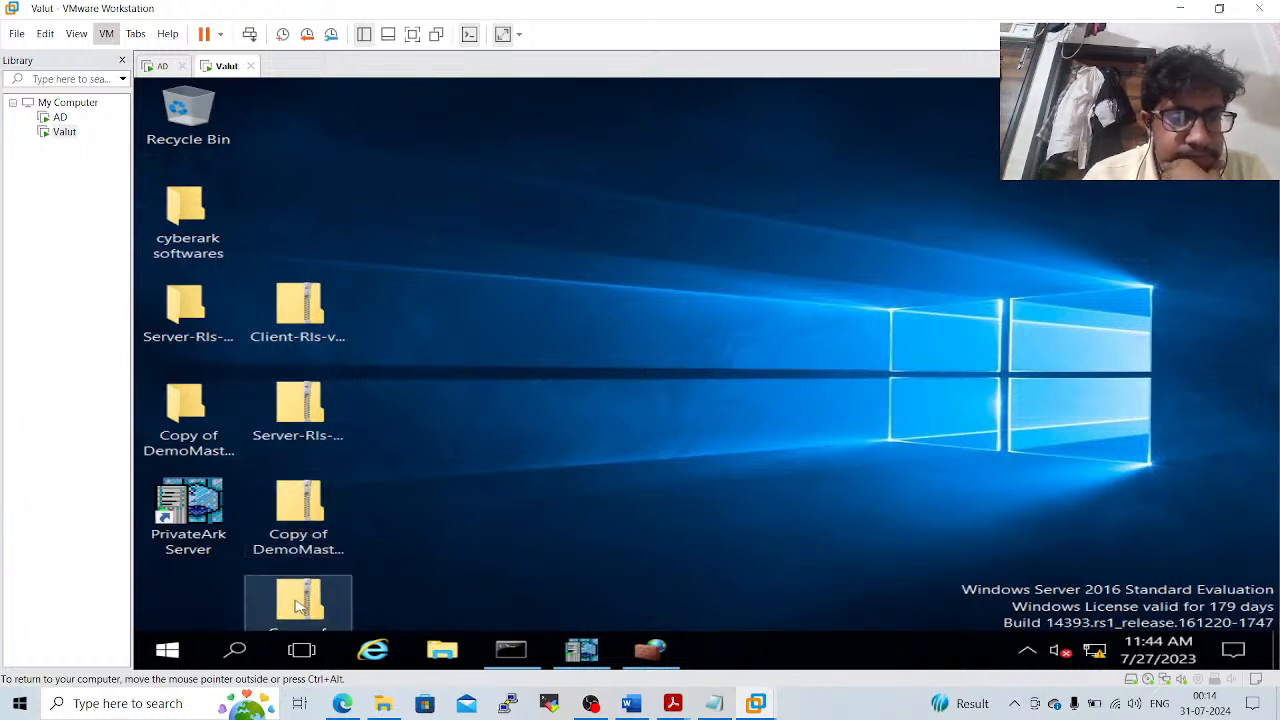
{"action": "left_click_drag", "start_coordinate": [300, 605], "coordinate": [395, 185]}
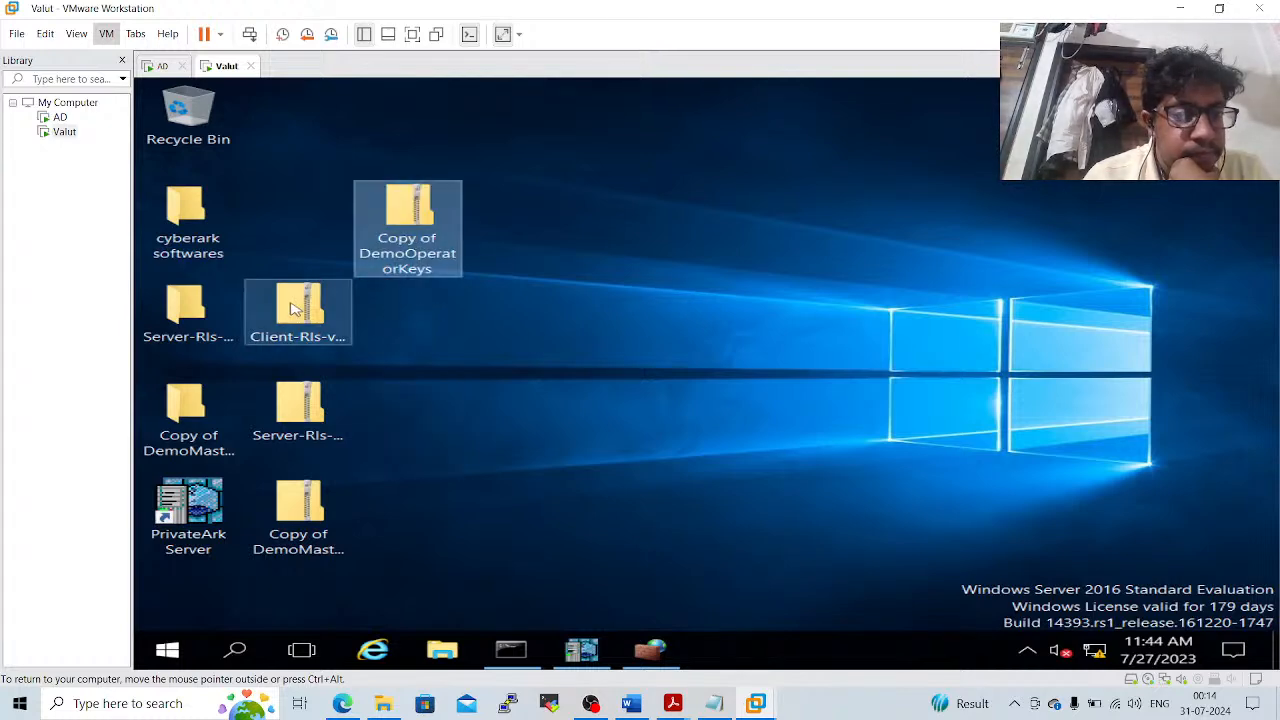
Extract the Client-Rls-v12.0 archive to its default desktop folder and launch the setup application in the Client folder
{"action": "left_click", "coordinate": [292, 308]}
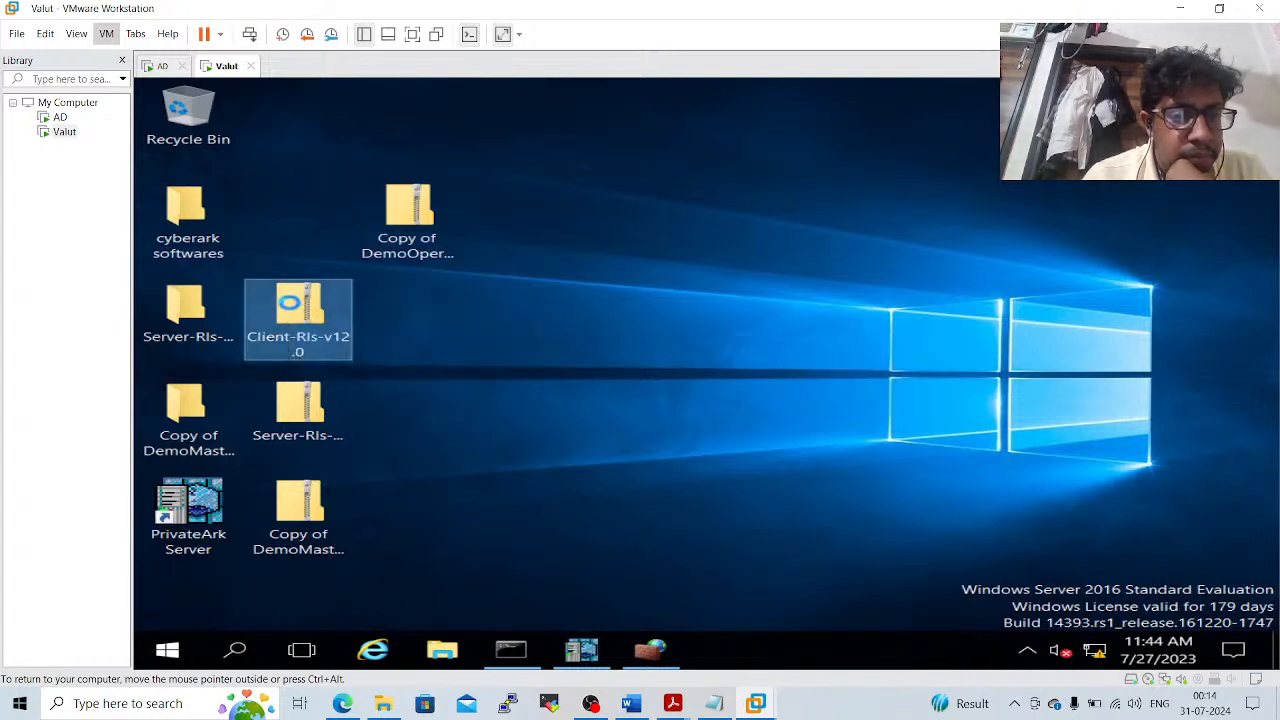
{"action": "right_click", "coordinate": [292, 308]}
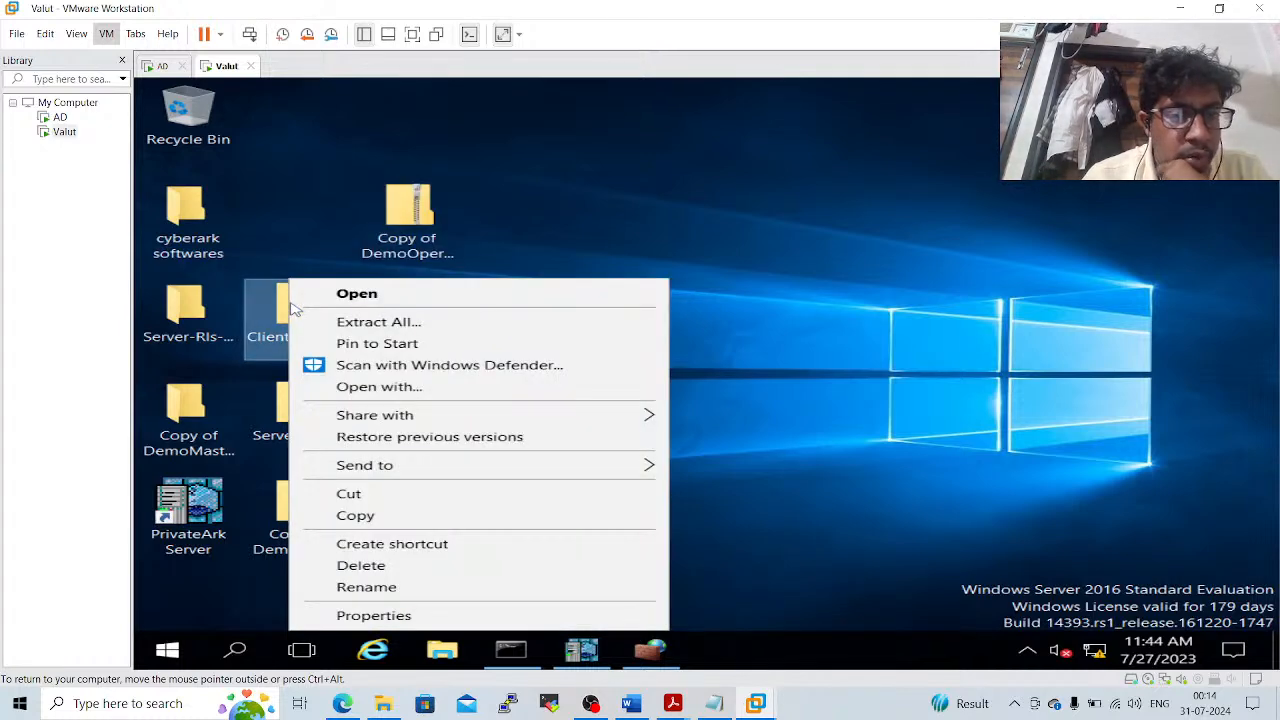
{"action": "left_click", "coordinate": [384, 325]}
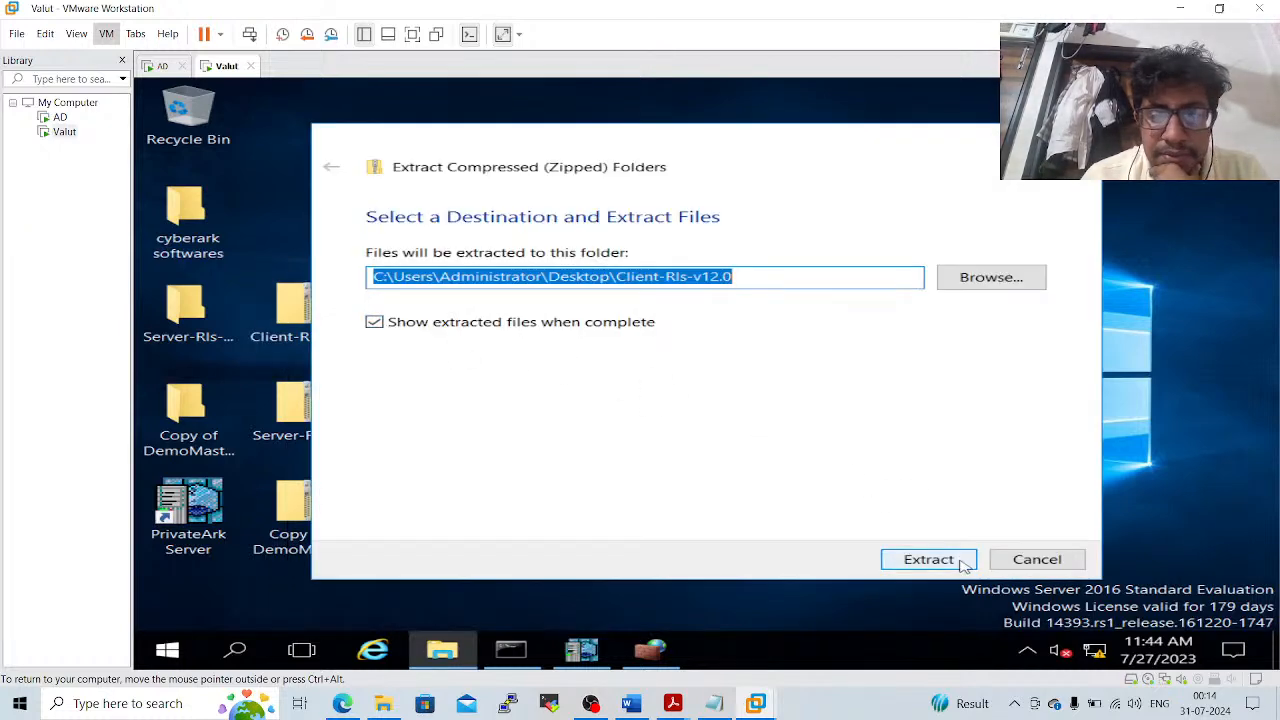
{"action": "left_click", "coordinate": [962, 564]}
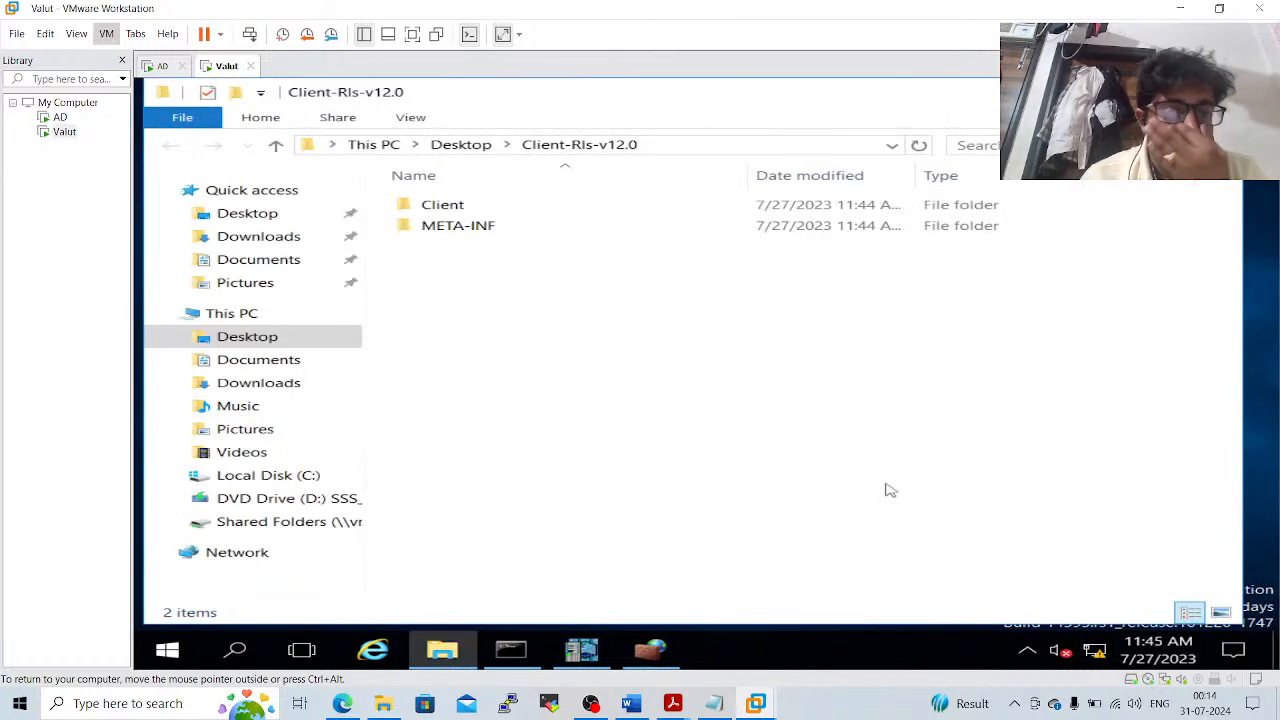
{"action": "double_click", "coordinate": [472, 205]}
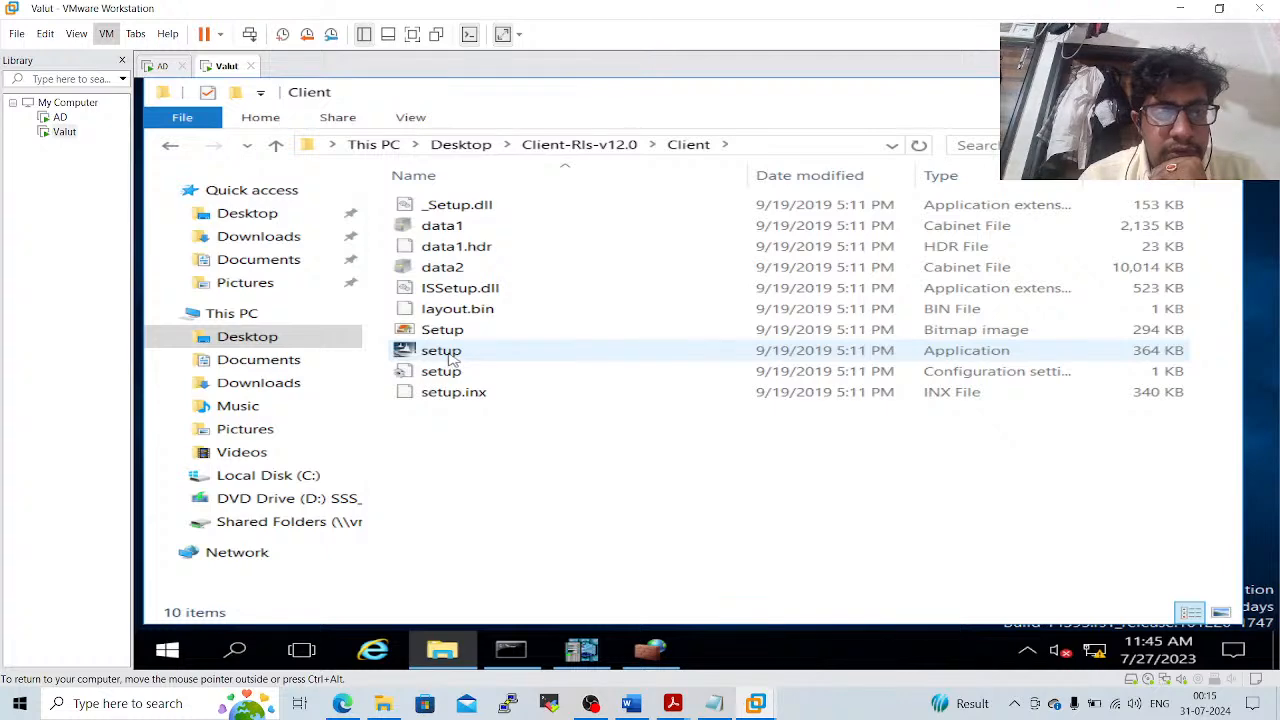
{"action": "left_click", "coordinate": [451, 358]}
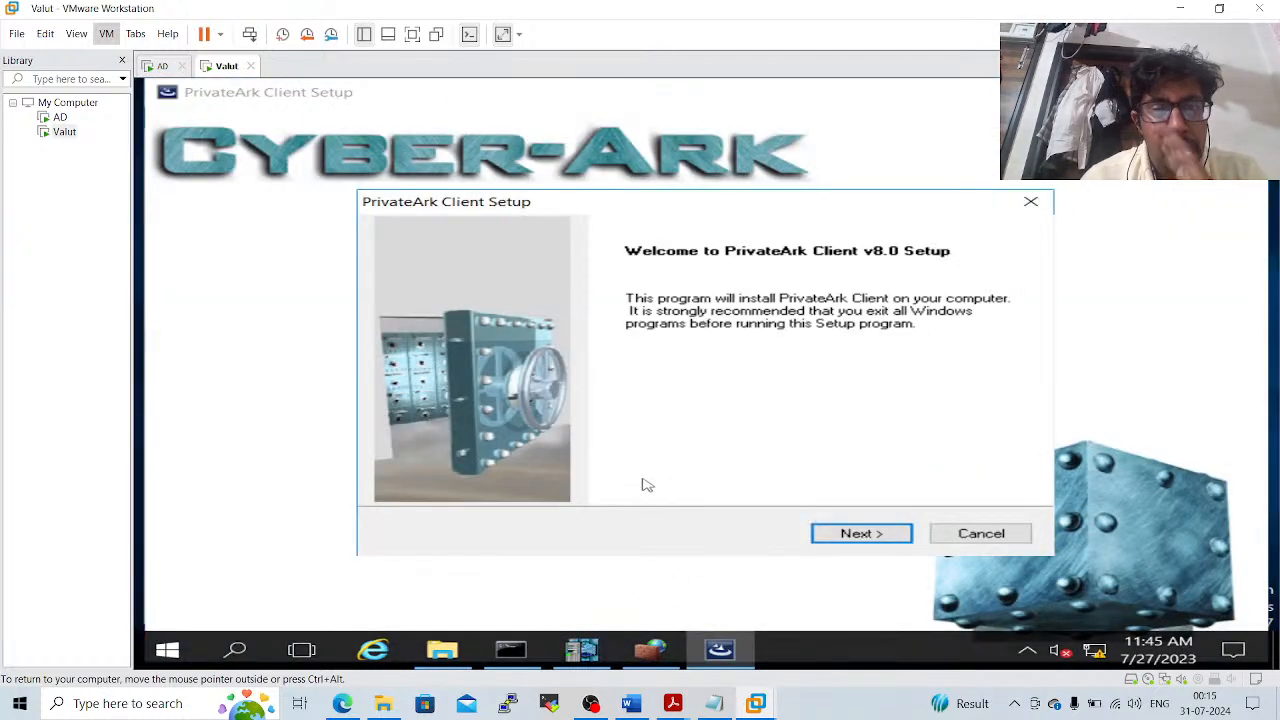
Accept the PrivateArk Client license agreement and register the installation with cyberark as both name and company
{"action": "left_click", "coordinate": [855, 535]}
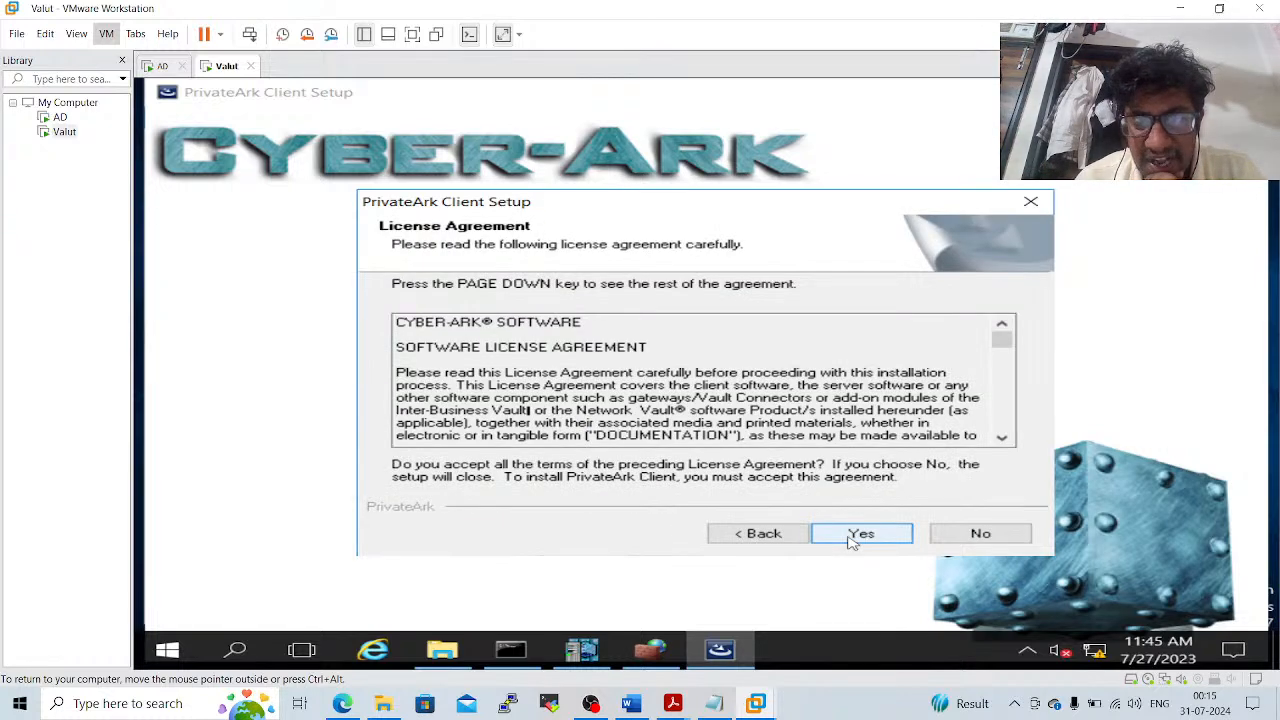
{"action": "left_click", "coordinate": [852, 538]}
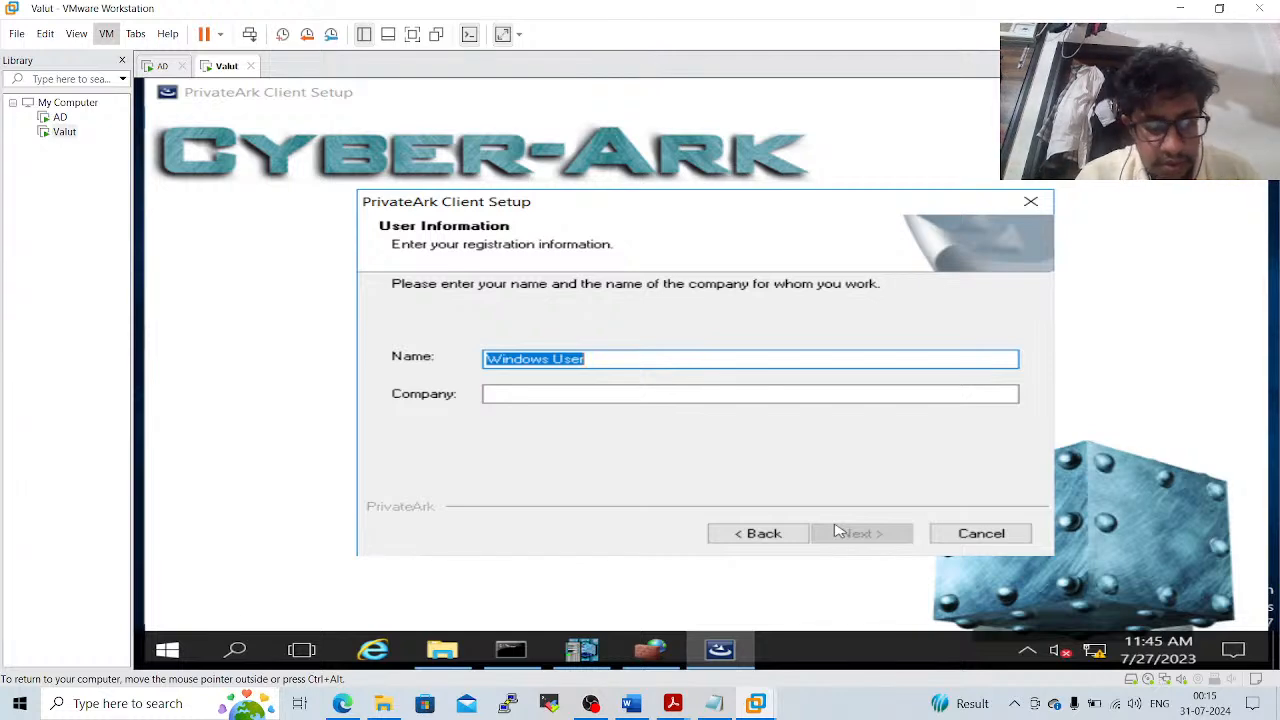
{"action": "type", "text": "d"}
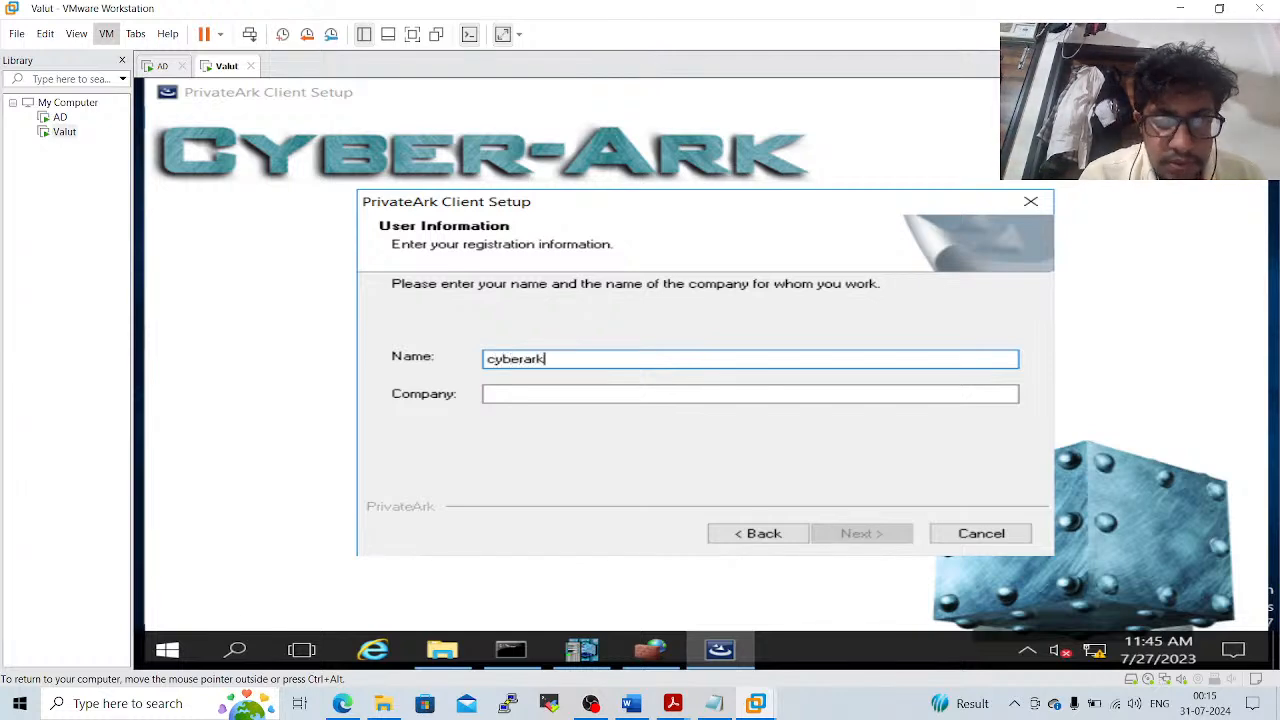
{"action": "key", "text": "Tab"}
{"action": "type", "text": "c"}
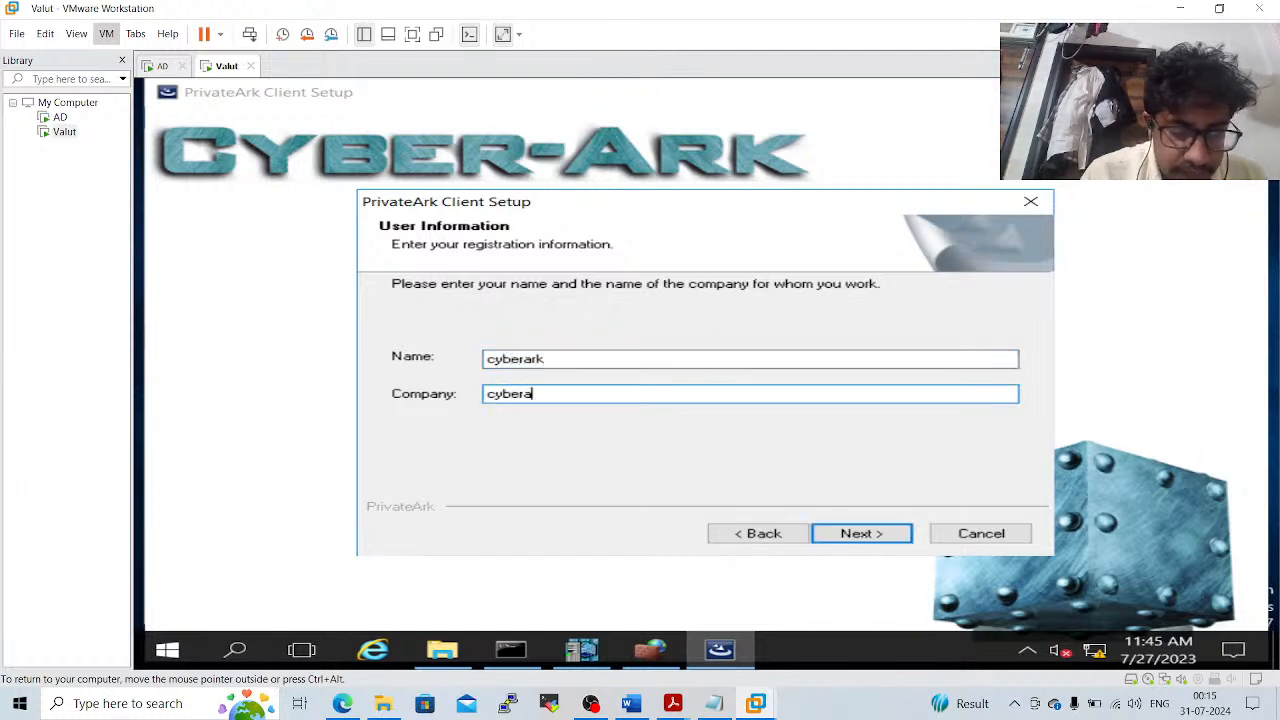
{"action": "left_click", "coordinate": [855, 533]}
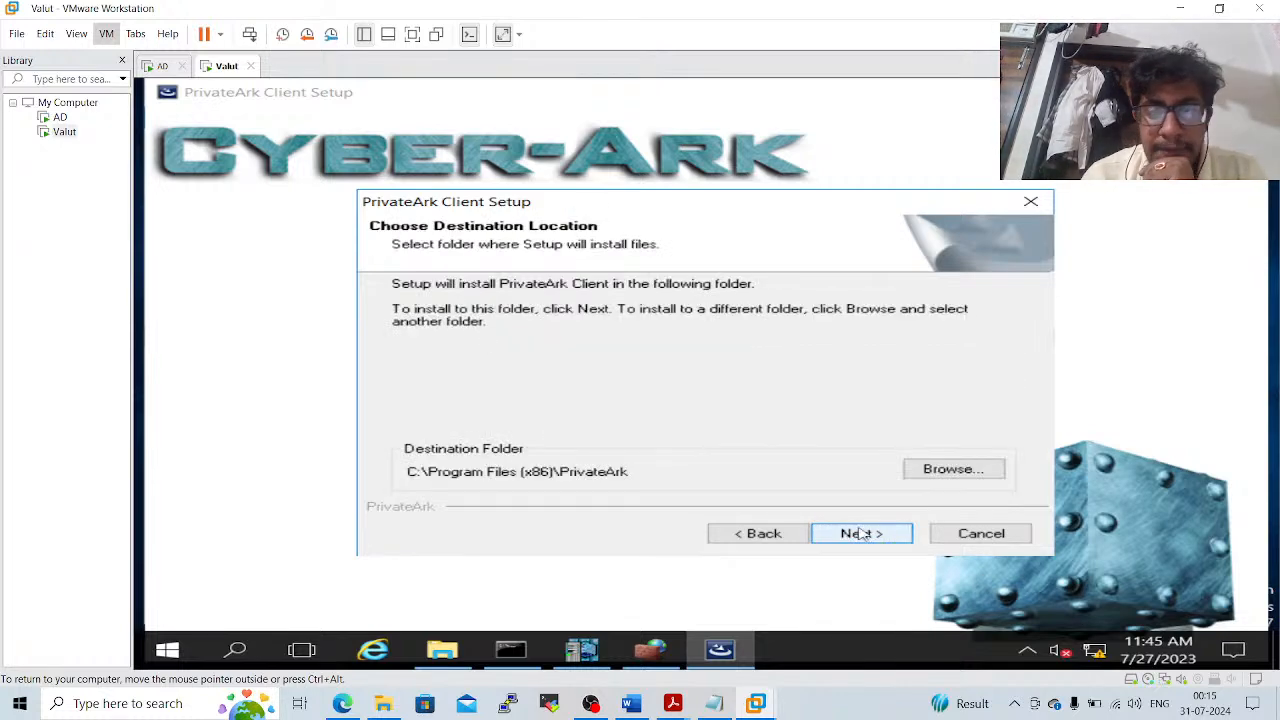
Install with the default destination, Typical setup type and PrivateArk program folder, and choose to define the first vault now
{"action": "left_click", "coordinate": [866, 535]}
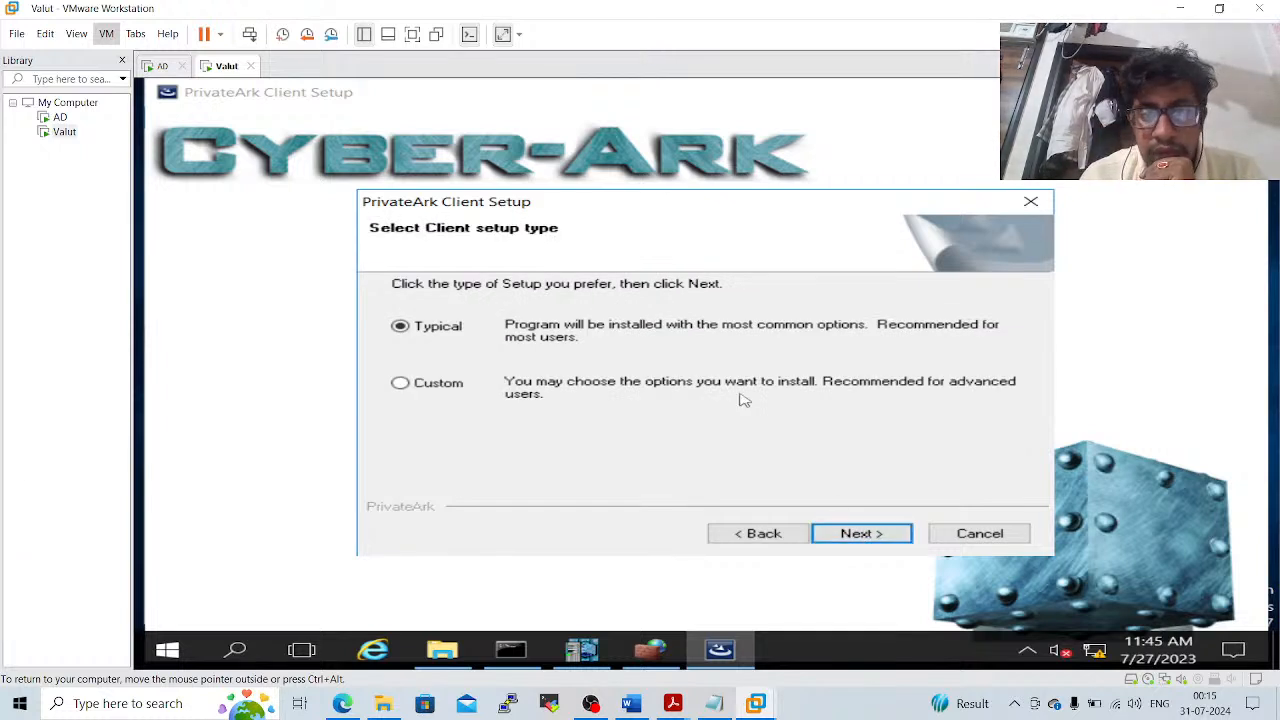
{"action": "left_click", "coordinate": [848, 537]}
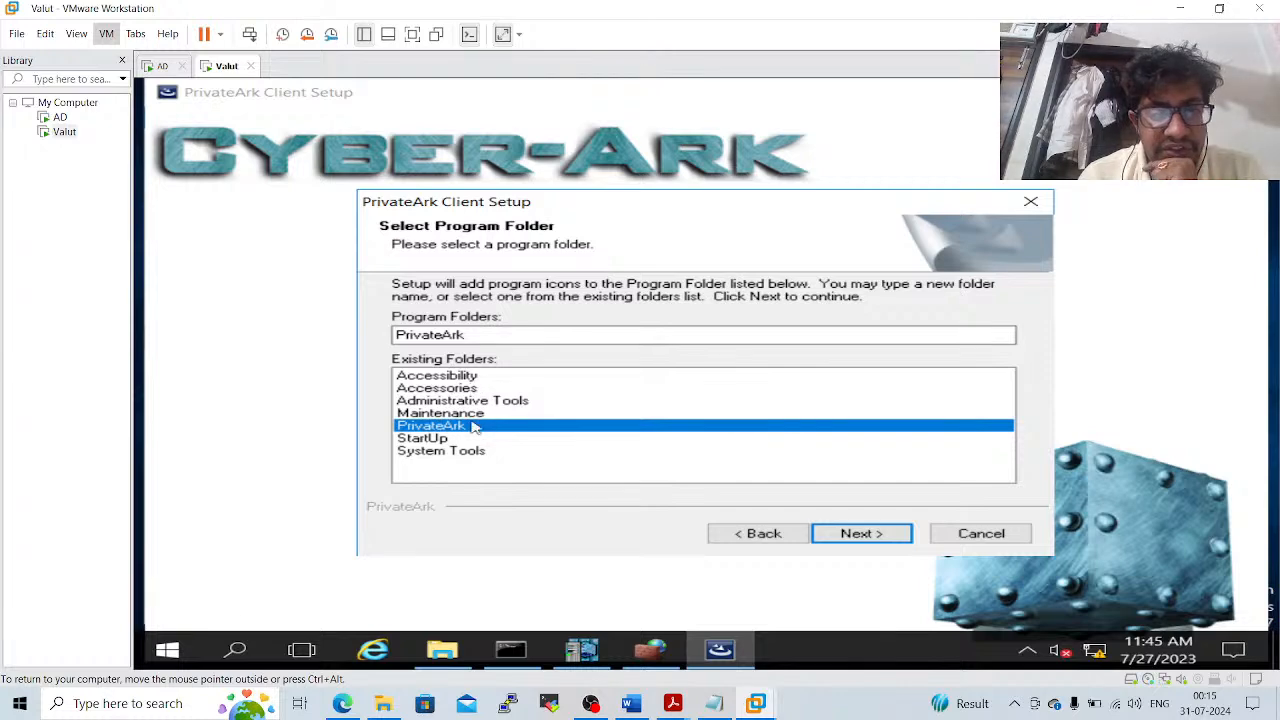
{"action": "left_click", "coordinate": [848, 535]}
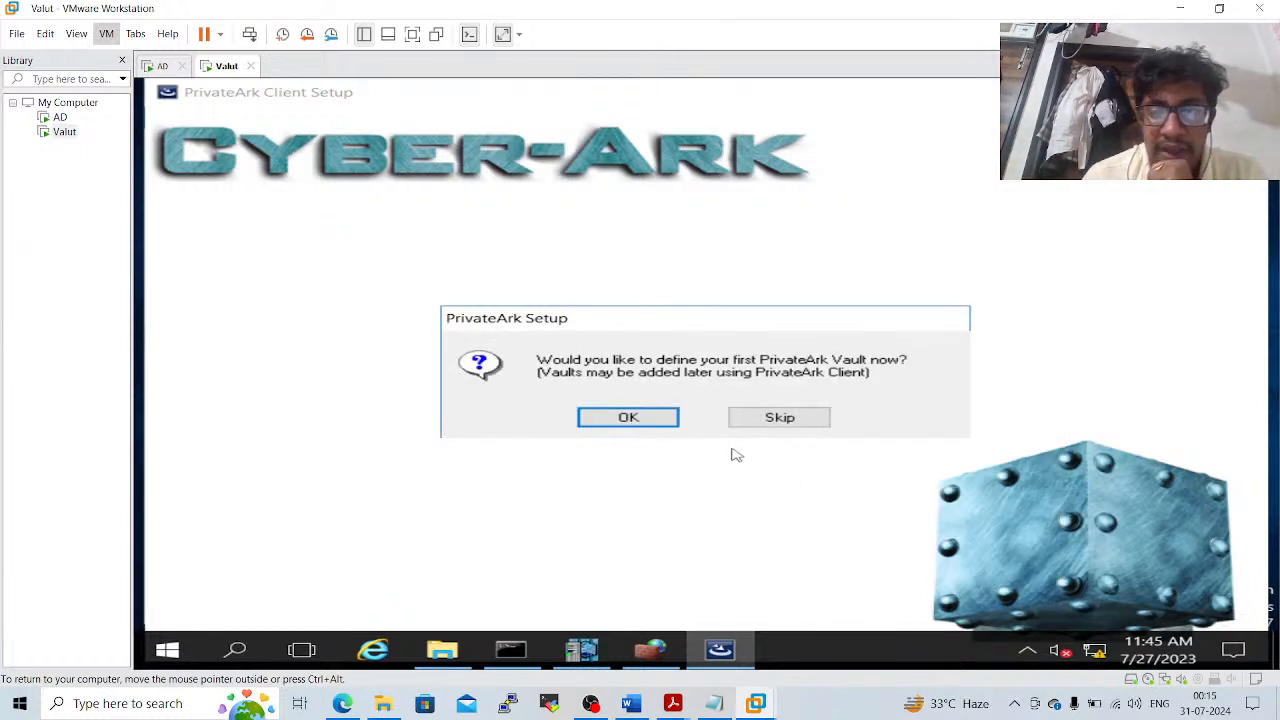
{"action": "left_click", "coordinate": [628, 418]}
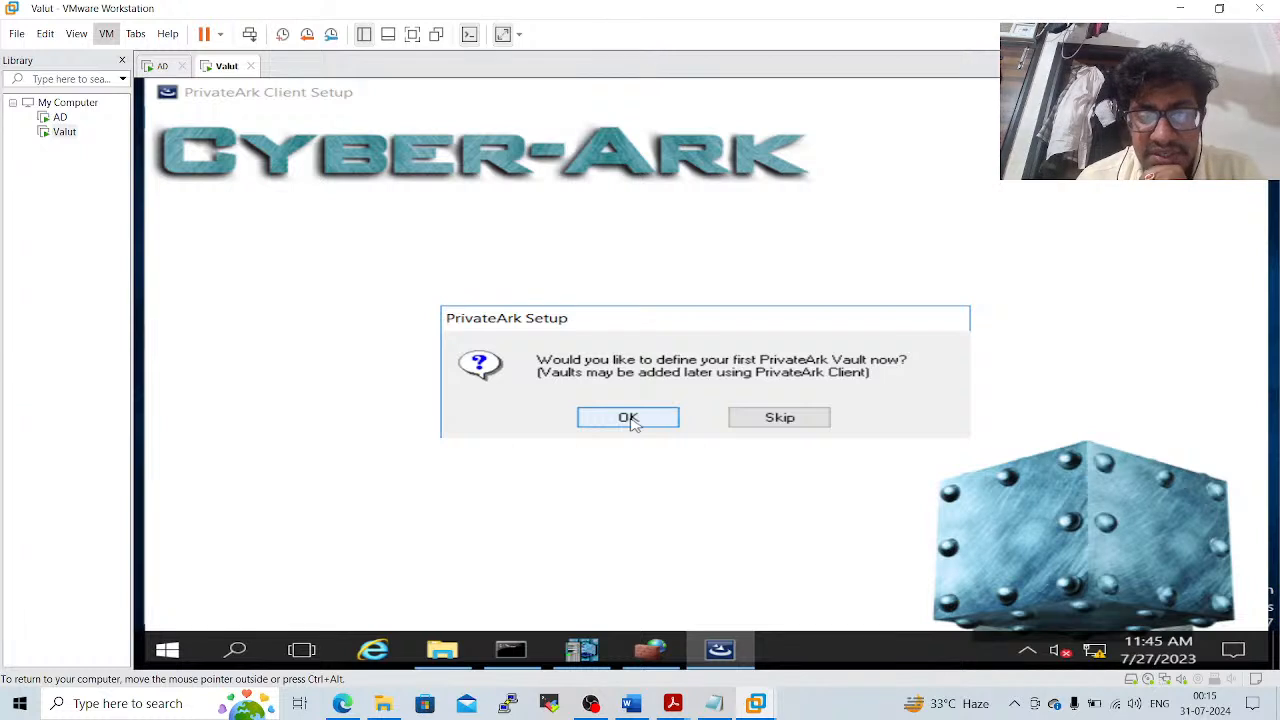
{"action": "left_click", "coordinate": [628, 418]}
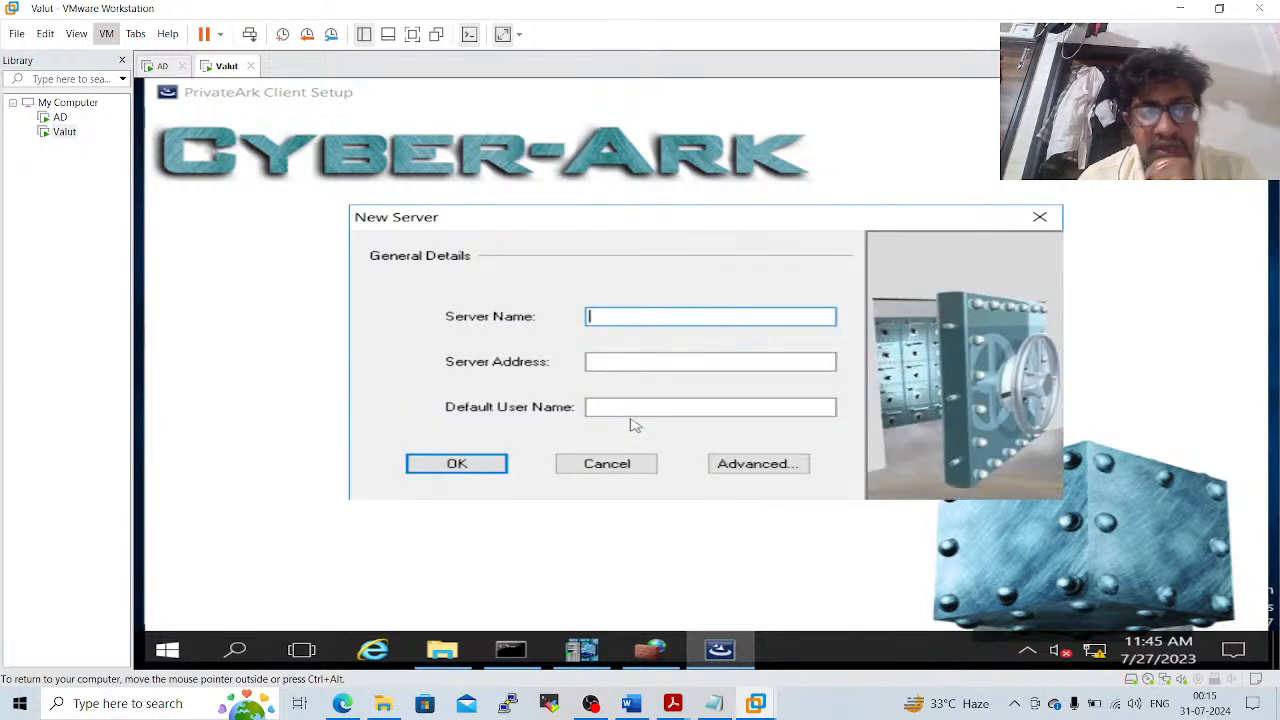
{"action": "type", "text": "192"}
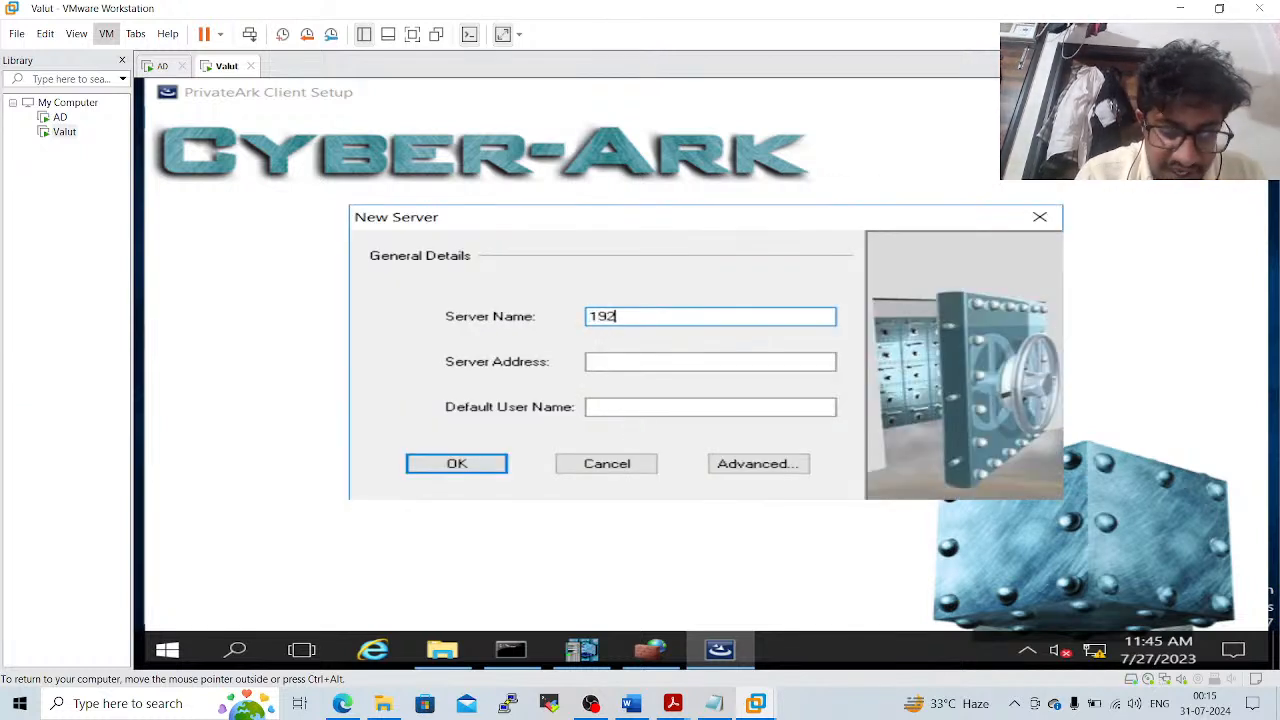
{"action": "type", "text": ".168.0.183"}
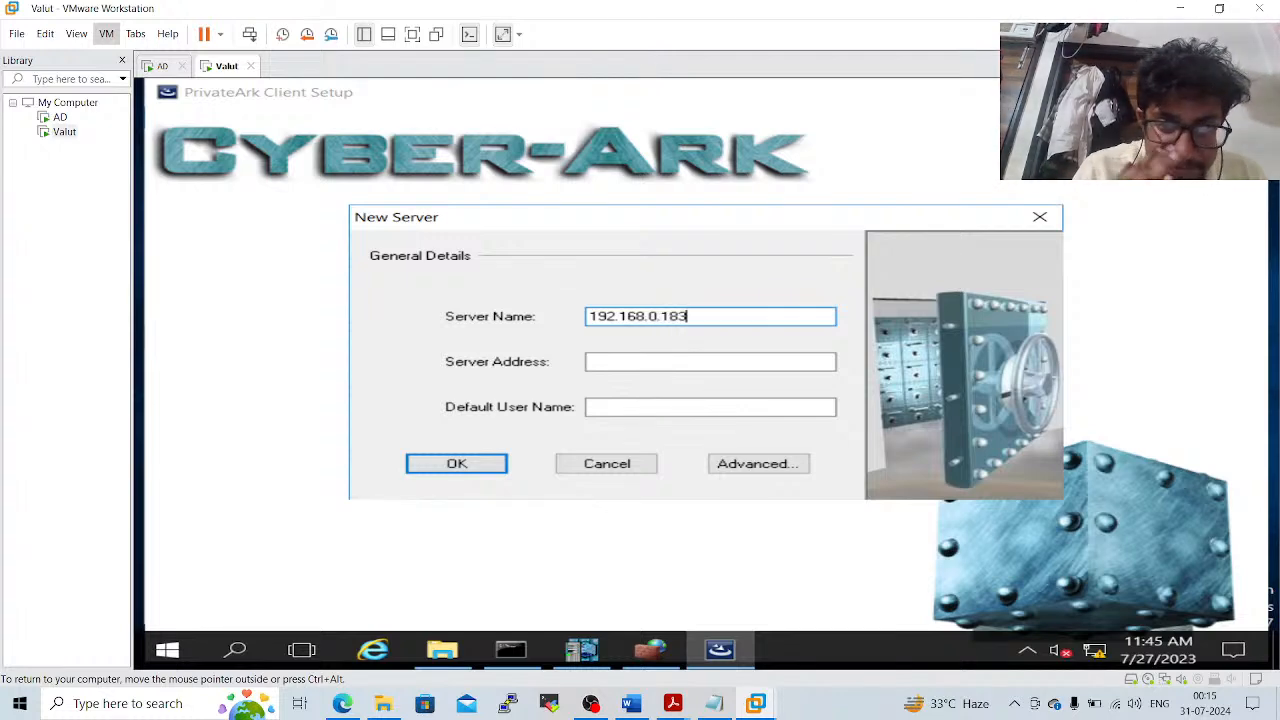
{"action": "left_click", "coordinate": [710, 362]}
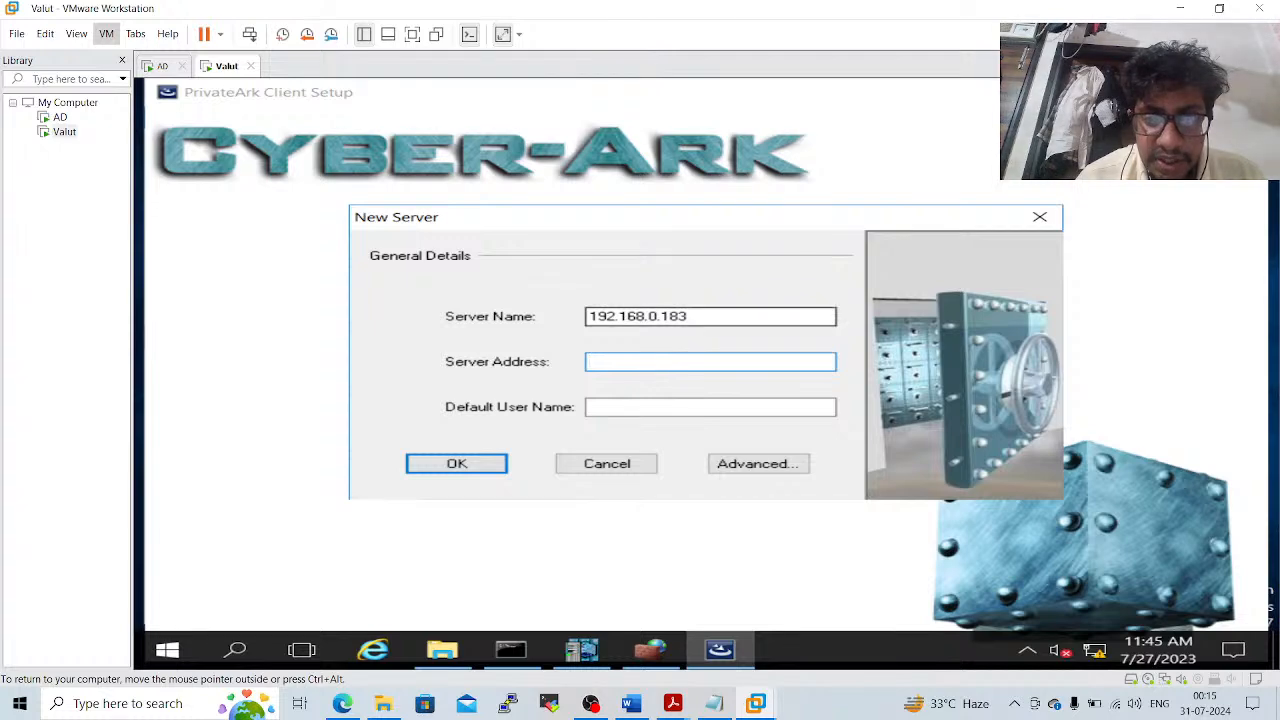
Name the new server vault and set its server address to 192.168.0.183
{"action": "double_click", "coordinate": [645, 317]}
{"action": "type", "text": "vault"}
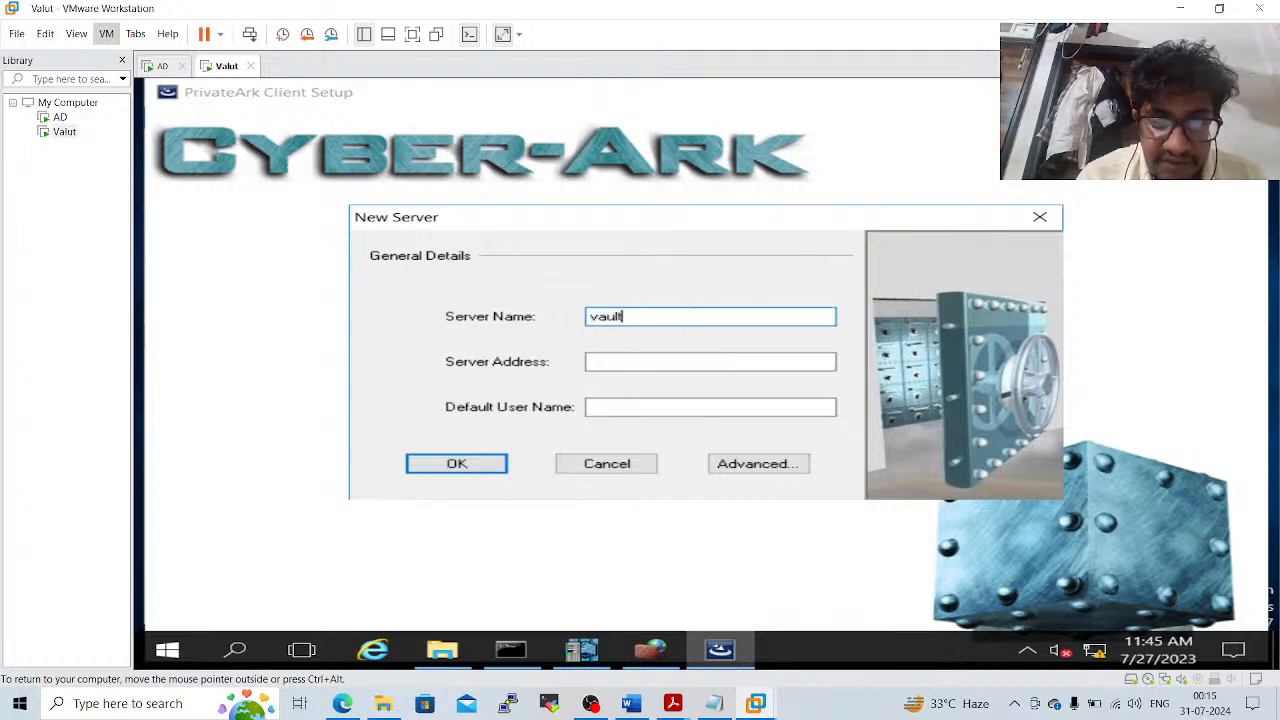
{"action": "key", "text": "Tab"}
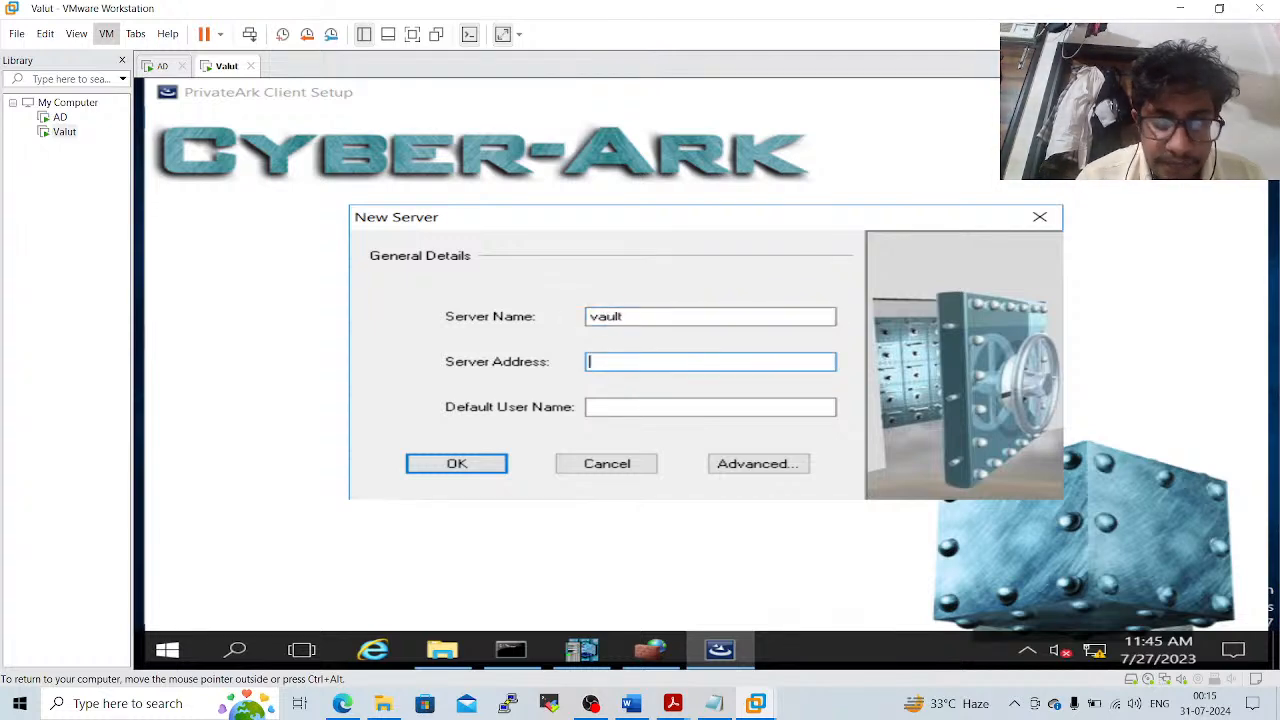
{"action": "type", "text": "192.16"}
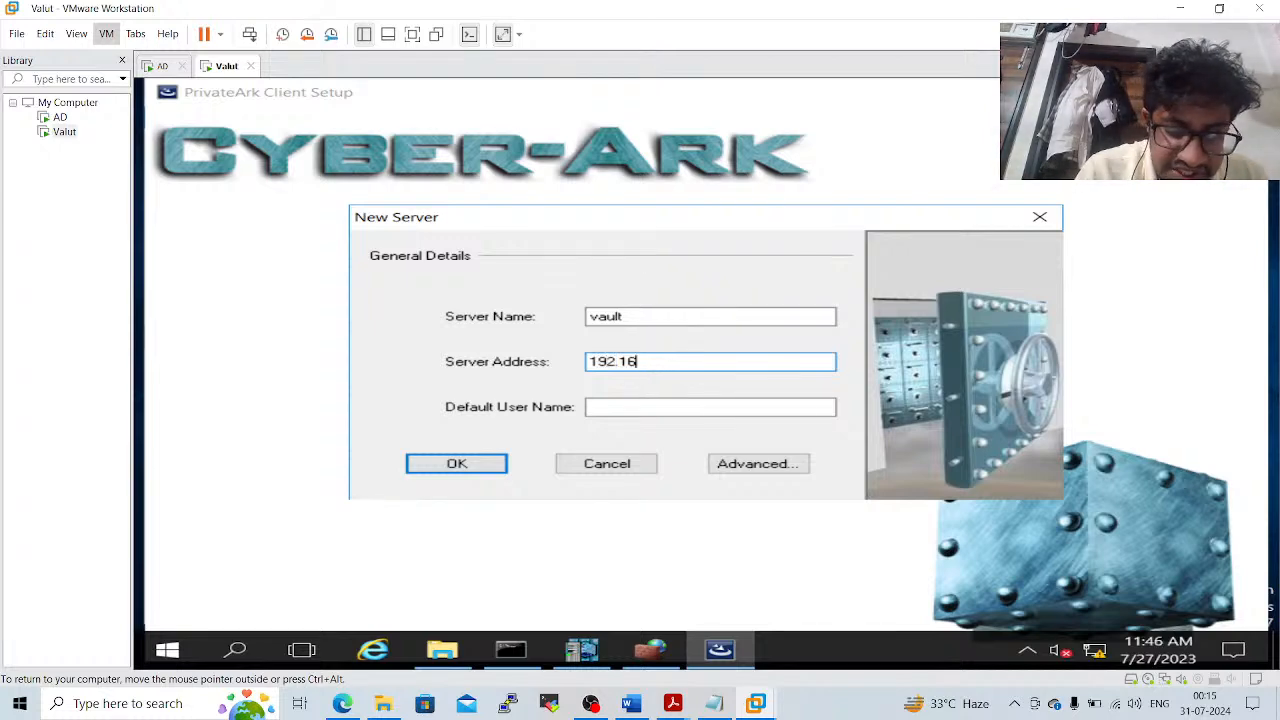
{"action": "type", "text": "8.0.18"}
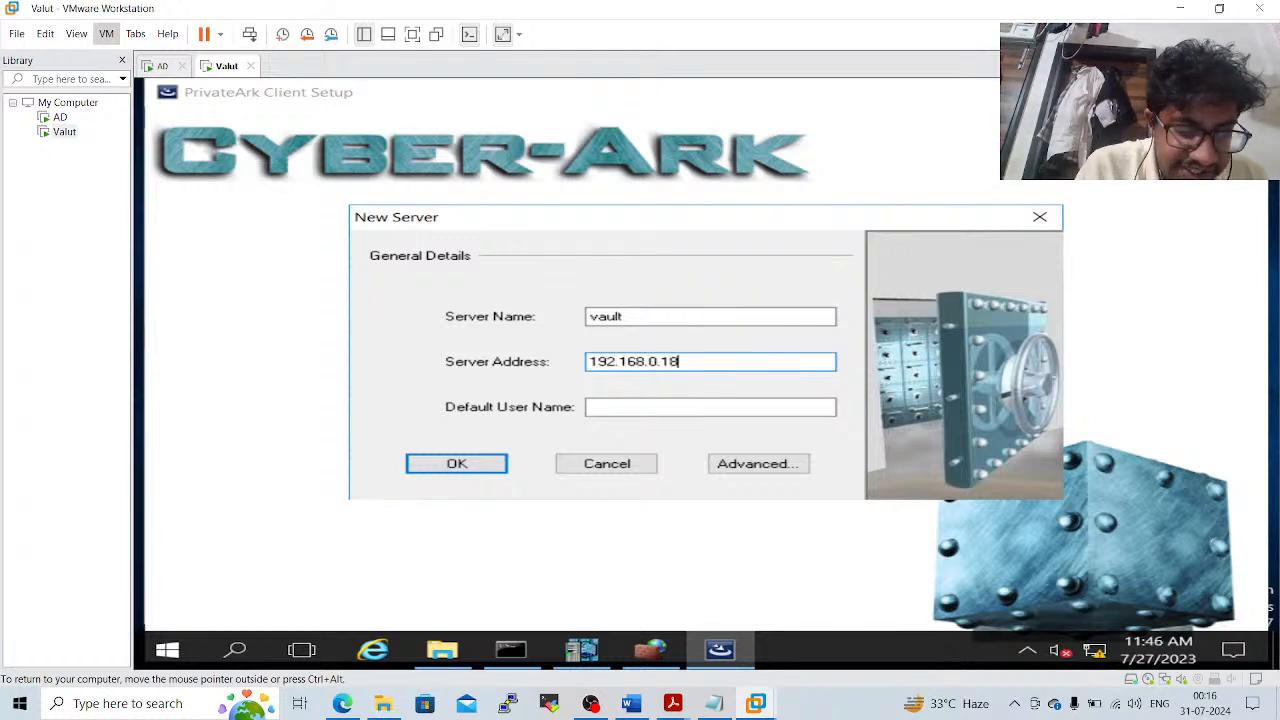
{"action": "type", "text": "3"}
{"action": "key", "text": "Tab"}
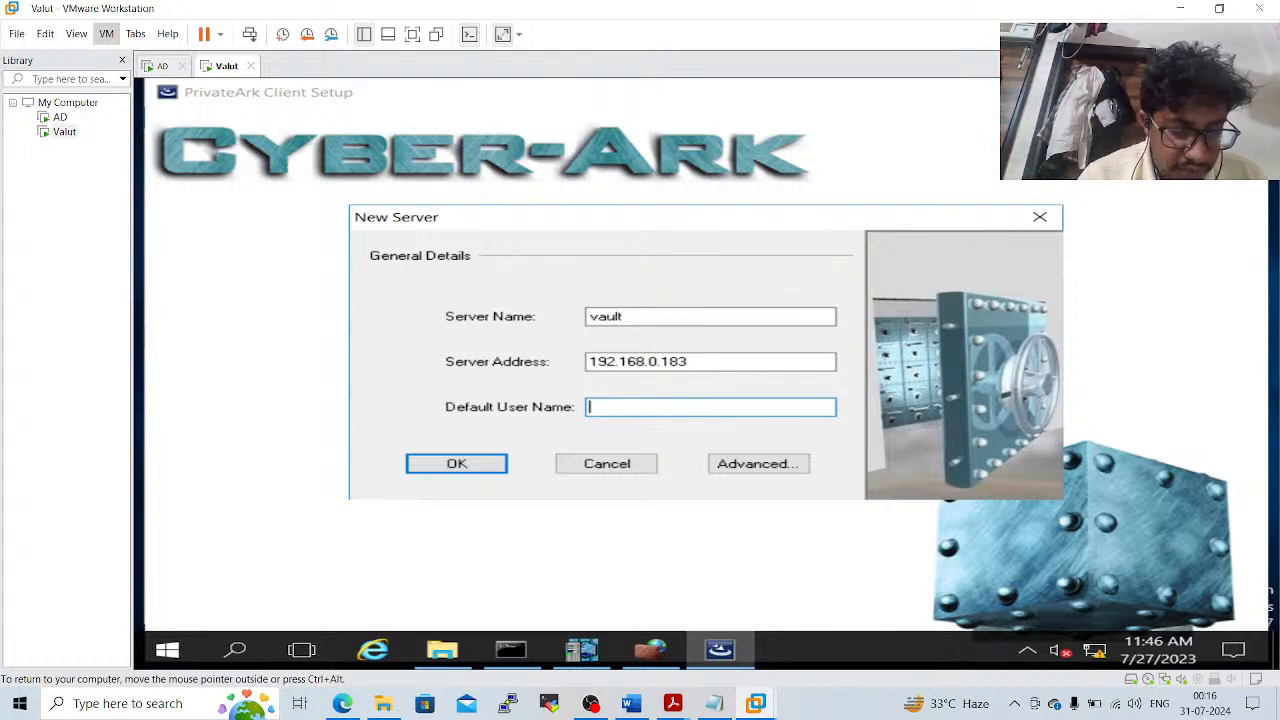
Save the server definition with Administrator as the default user name, and finish the client setup with an immediate computer restart
{"action": "type", "text": "Admini"}
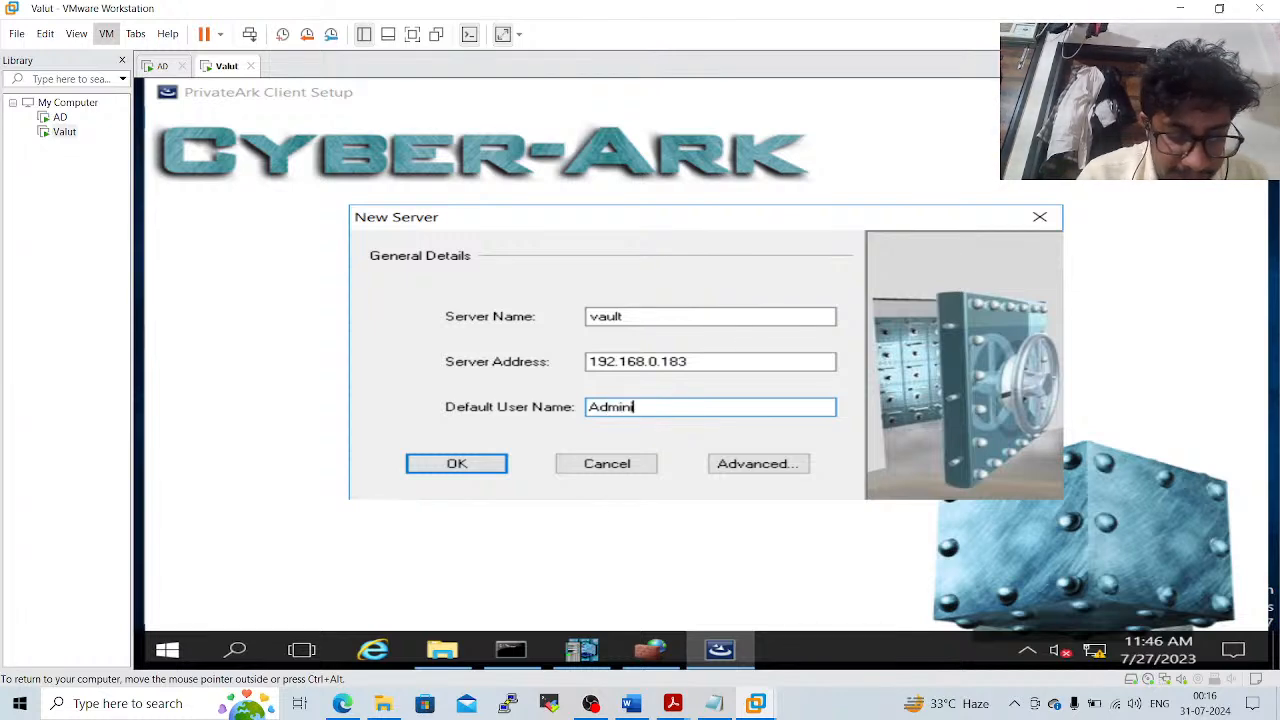
{"action": "type", "text": "strator"}
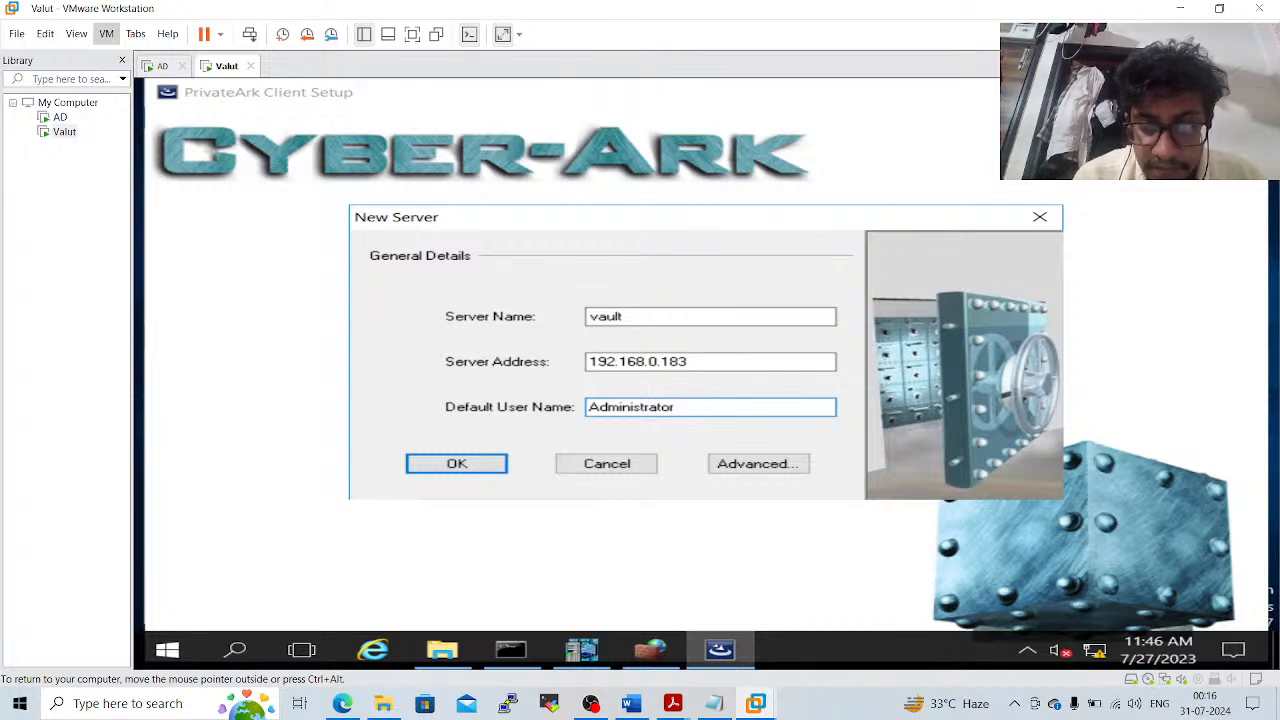
{"action": "left_click", "coordinate": [457, 466]}
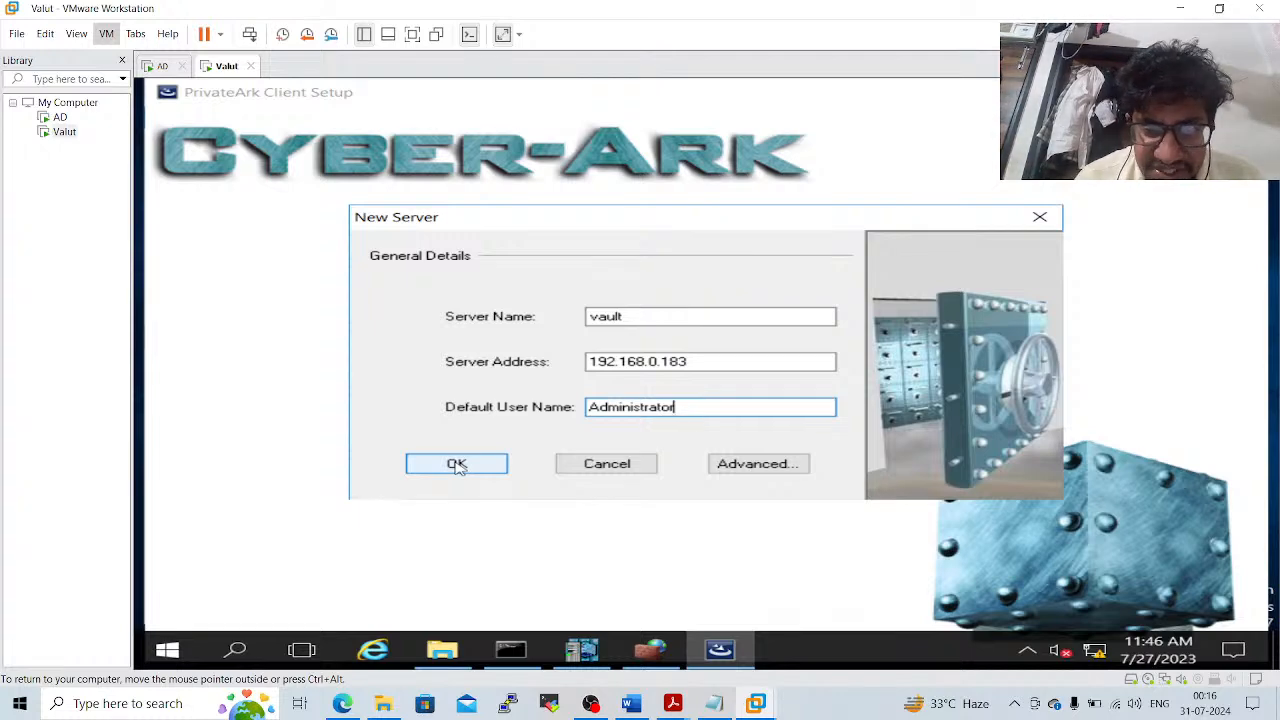
{"action": "left_click", "coordinate": [457, 466]}
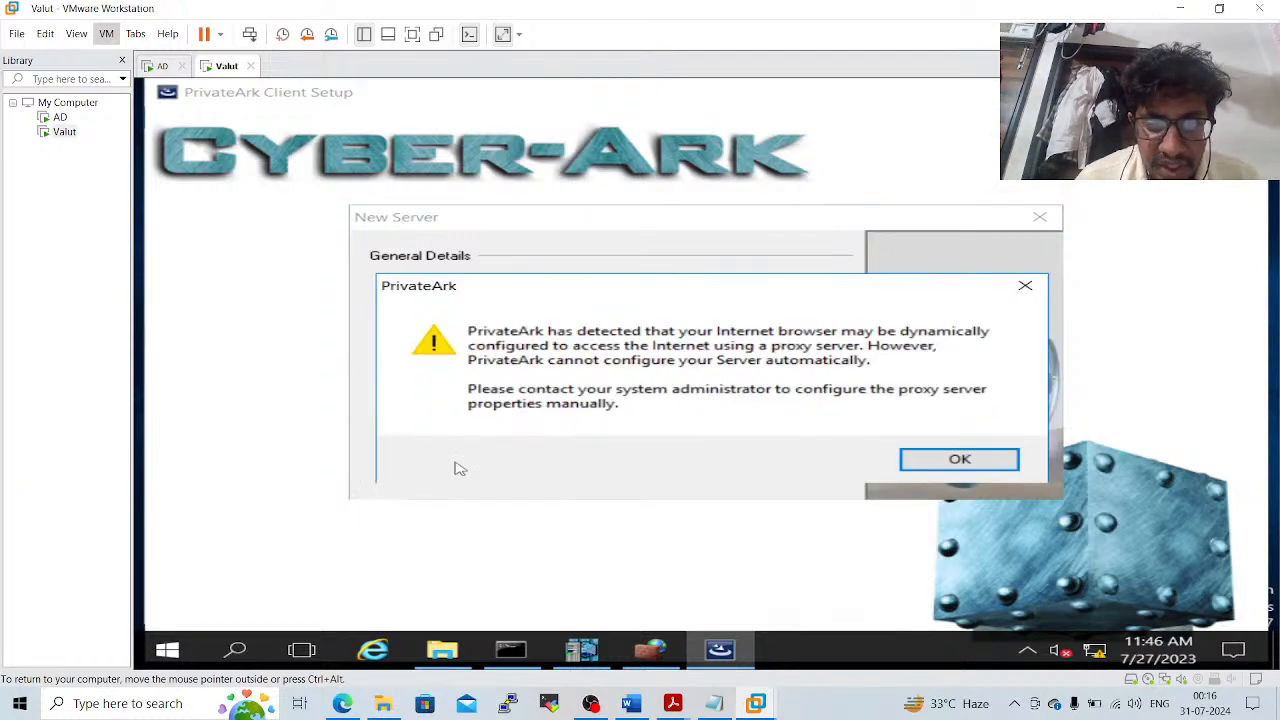
{"action": "left_click", "coordinate": [955, 458]}
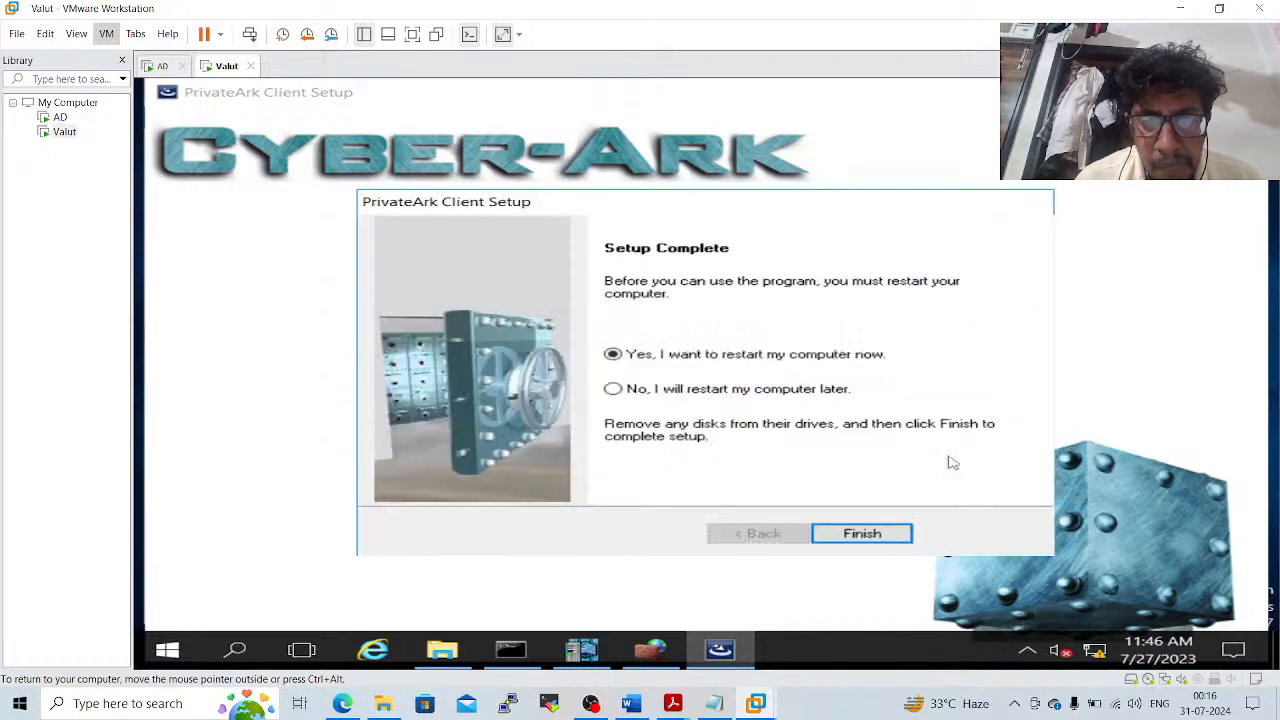
{"action": "left_click", "coordinate": [861, 534]}
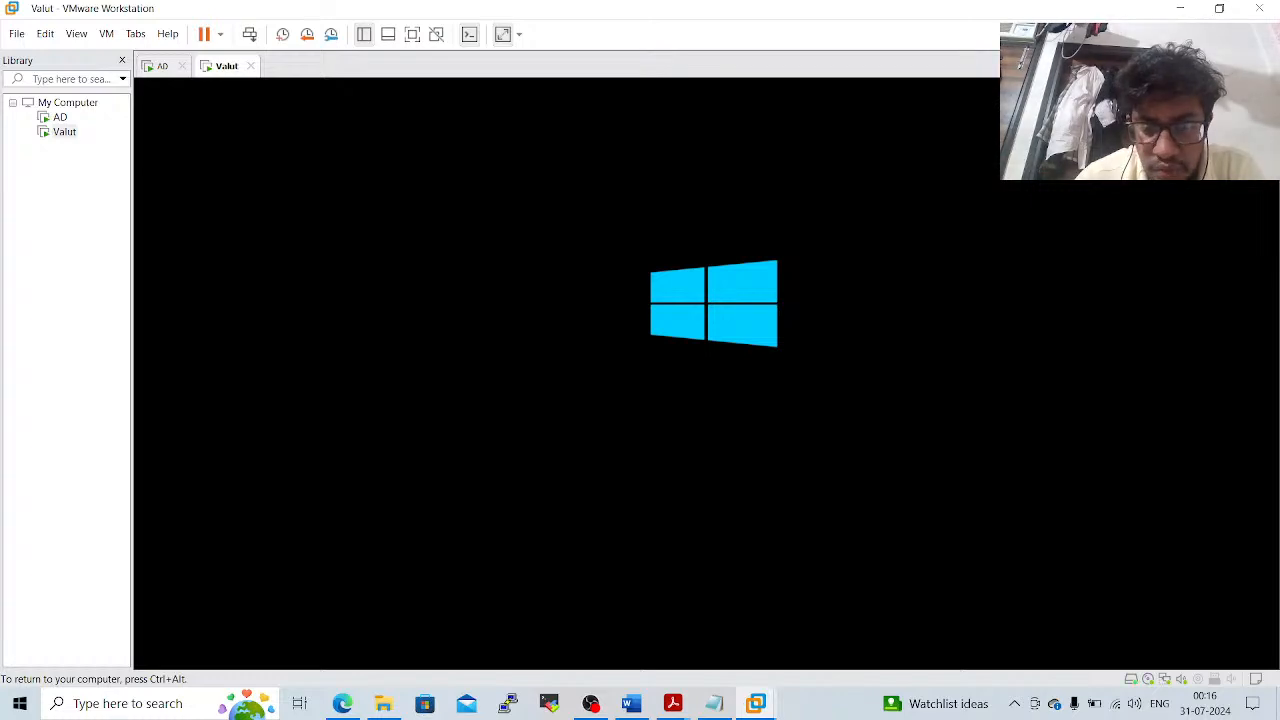
Release the virtual machine's input capture and switch to the CyberArk University PDF in Acrobat to read its firewall slide
{"action": "key", "text": "ctrl+alt"}
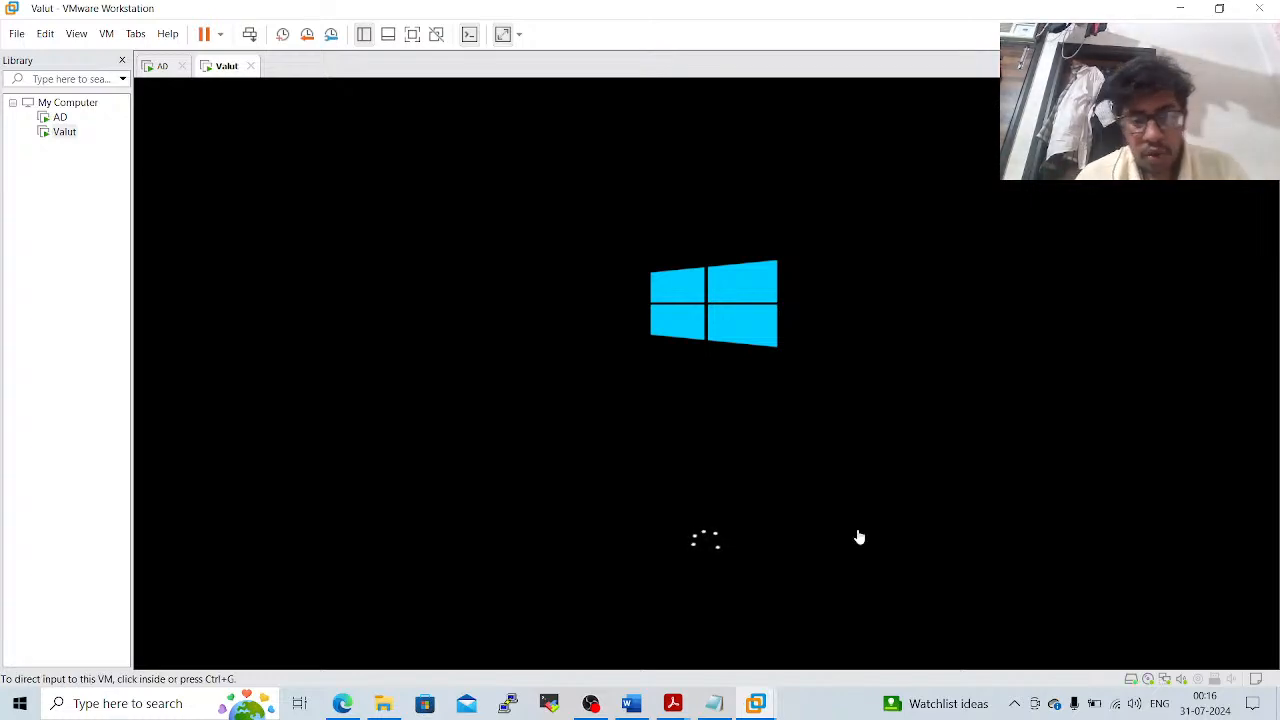
{"action": "mouse_move", "coordinate": [675, 705]}
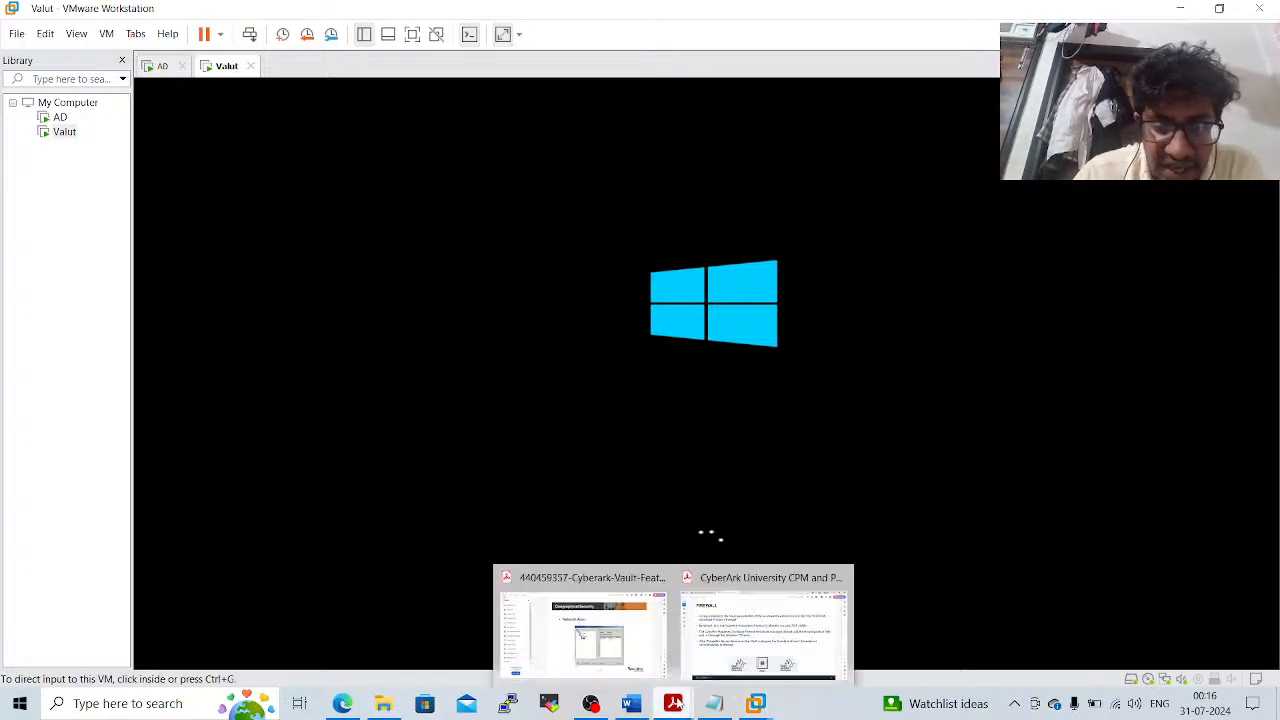
{"action": "left_click", "coordinate": [765, 608]}
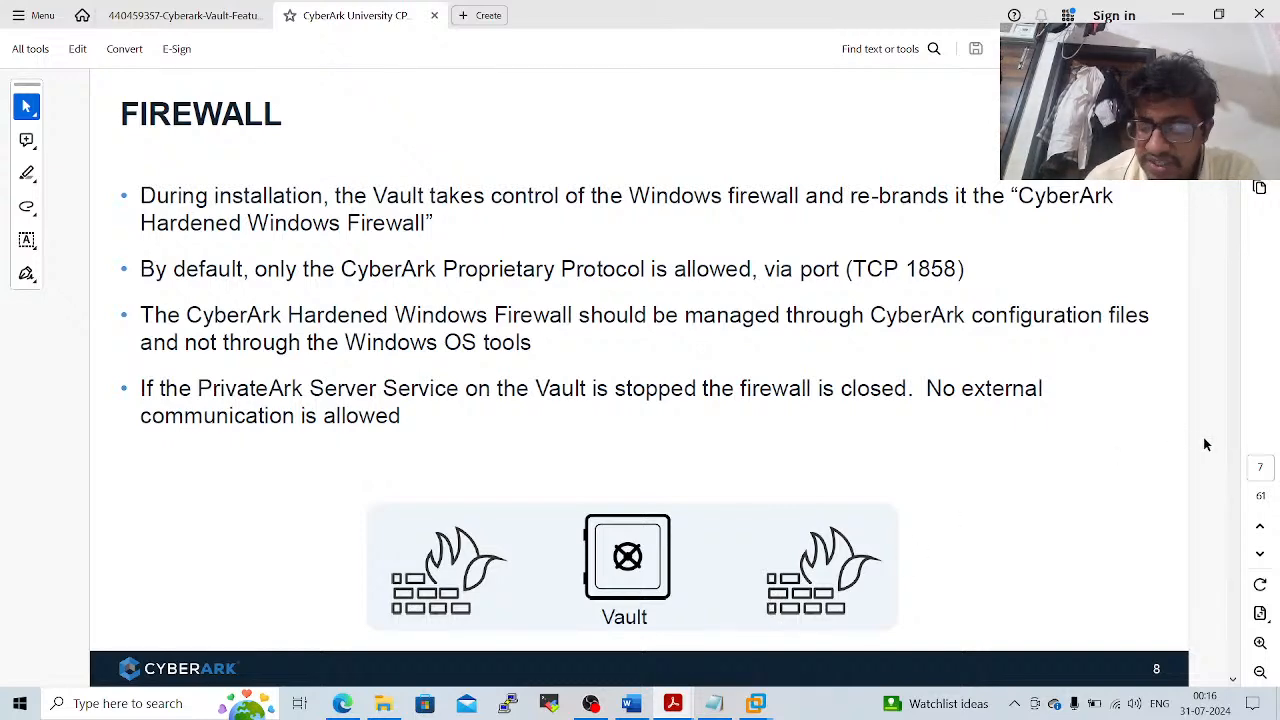